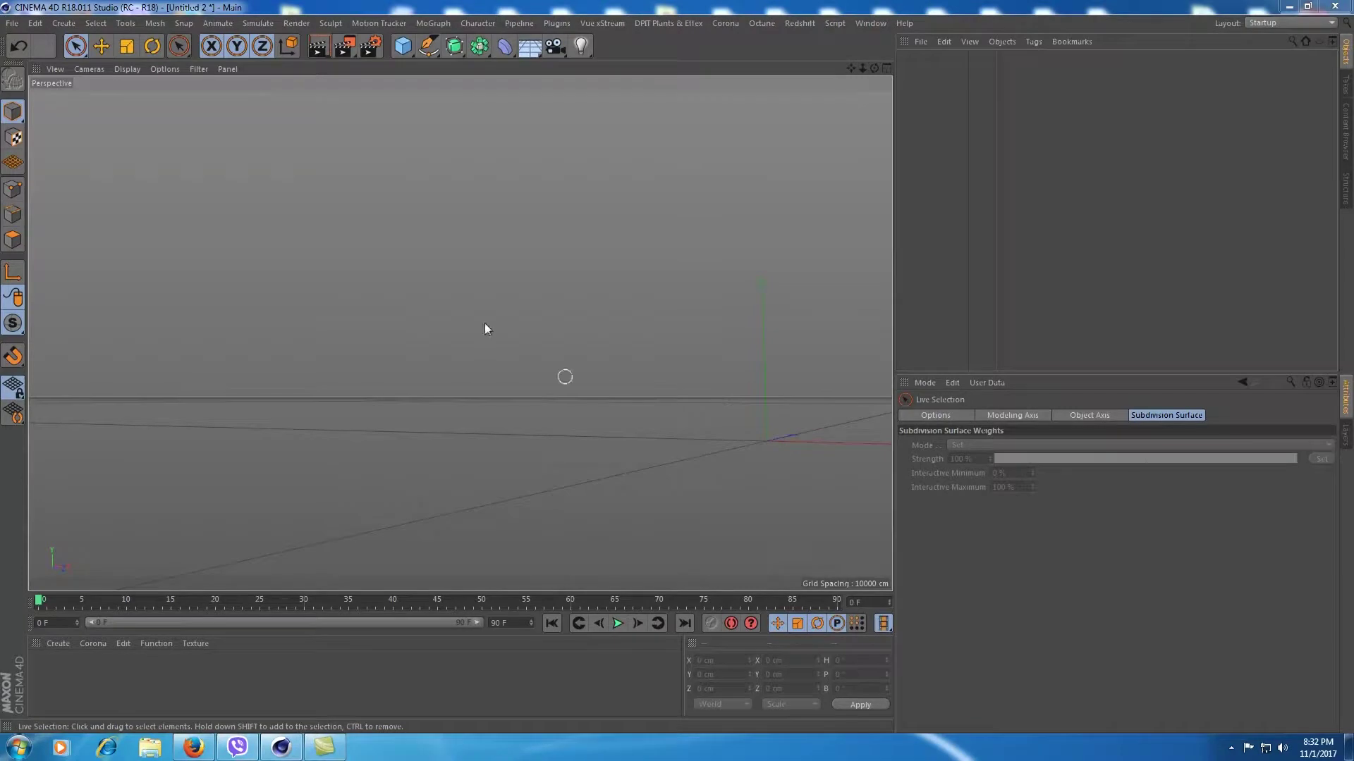
Add a cylinder and stretch it into a column about 518.8 cm tall
left_click(404, 48)
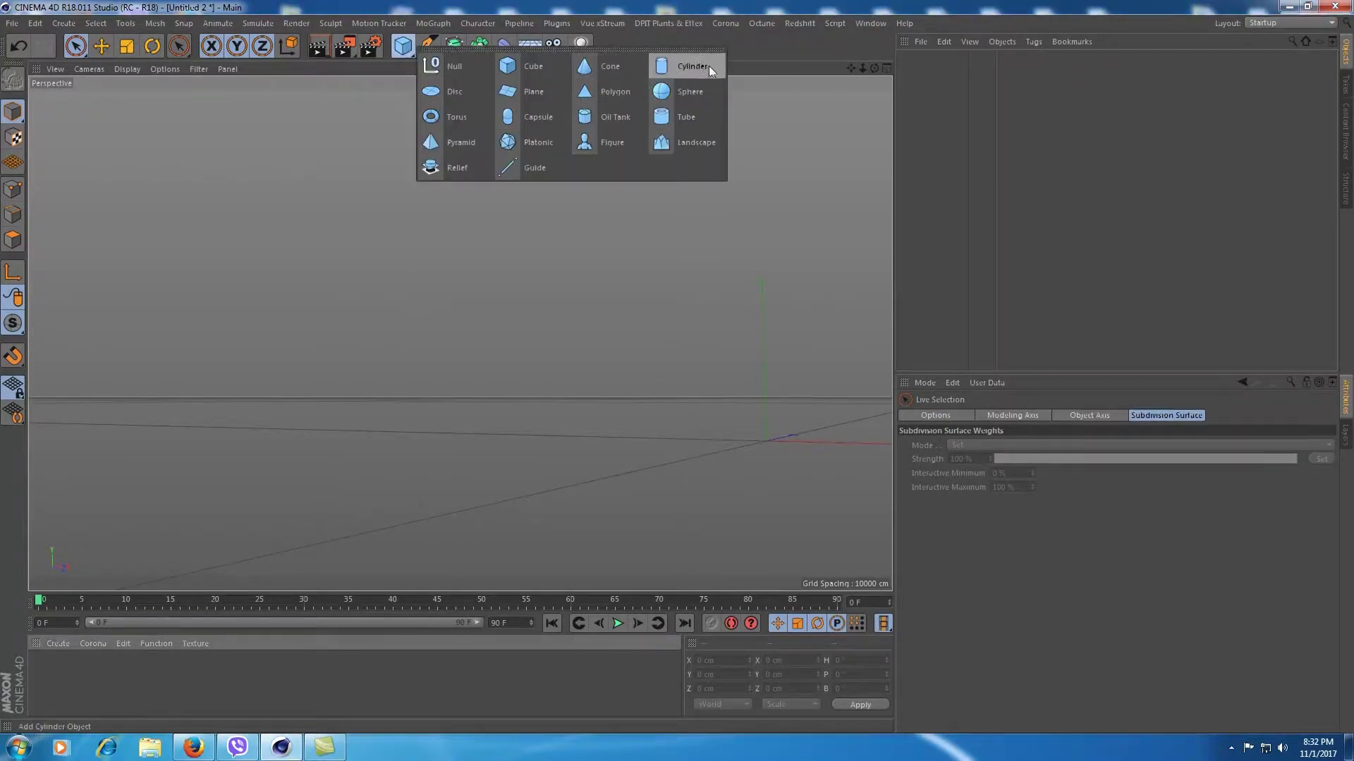
left_click(671, 69)
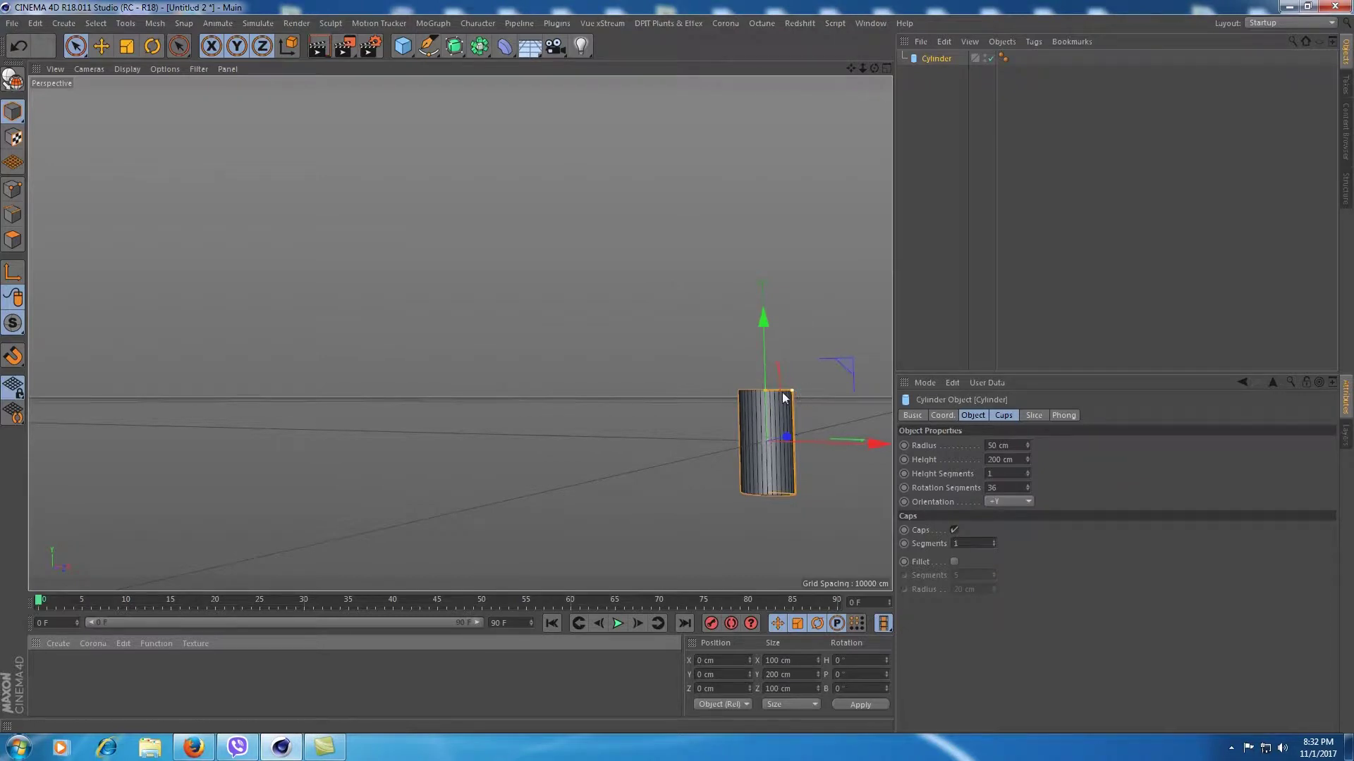
left_click_drag(851, 68, 883, 100)
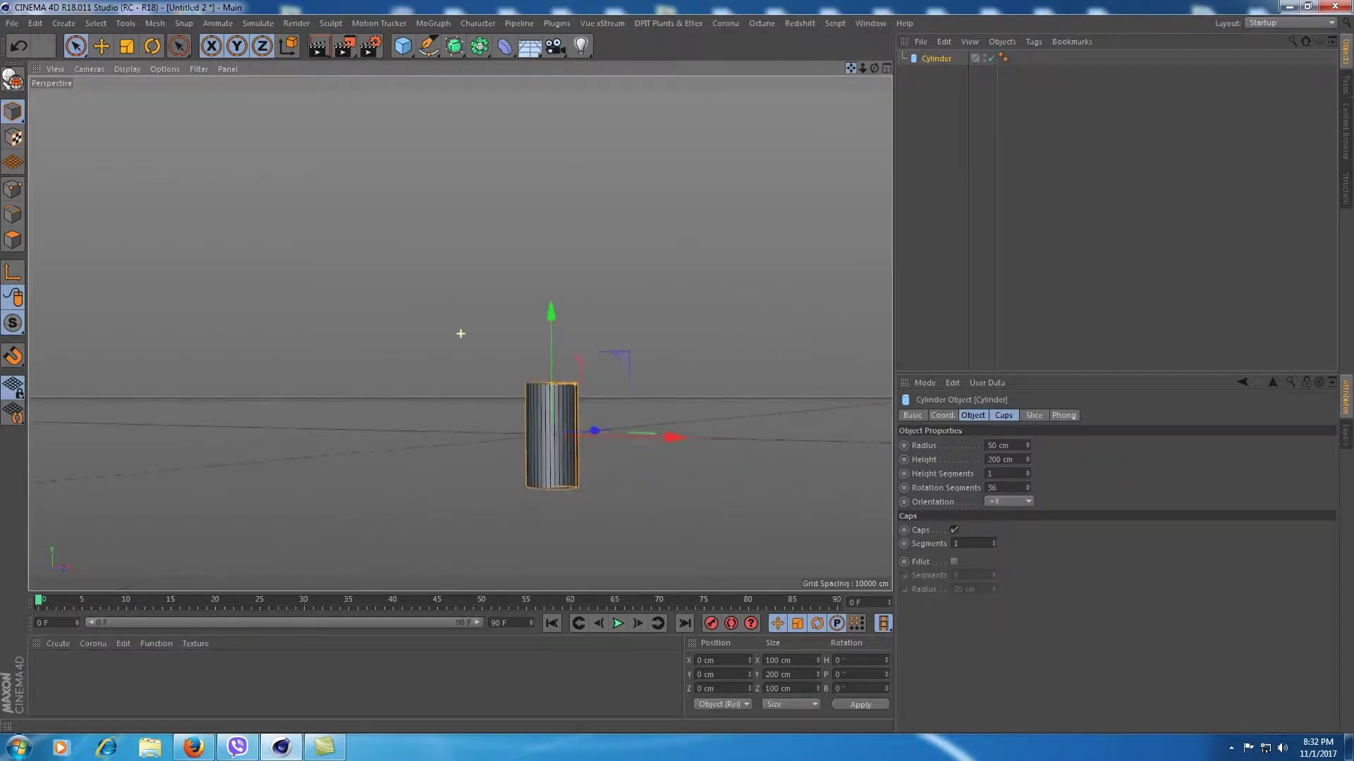
scroll(459, 332, "up", 3)
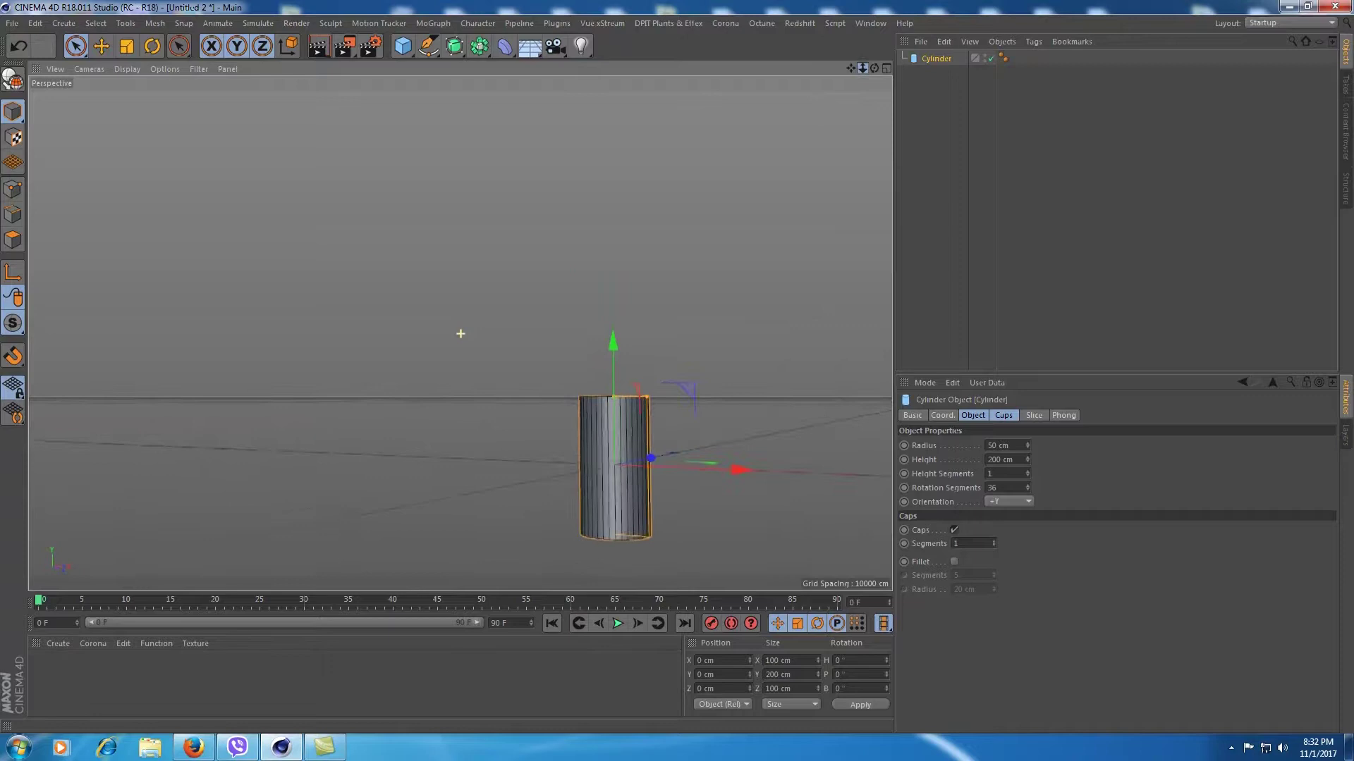
mouse_move(611, 397)
left_mouse_down()
mouse_move(591, 155)
mouse_move(582, 209)
left_mouse_up()
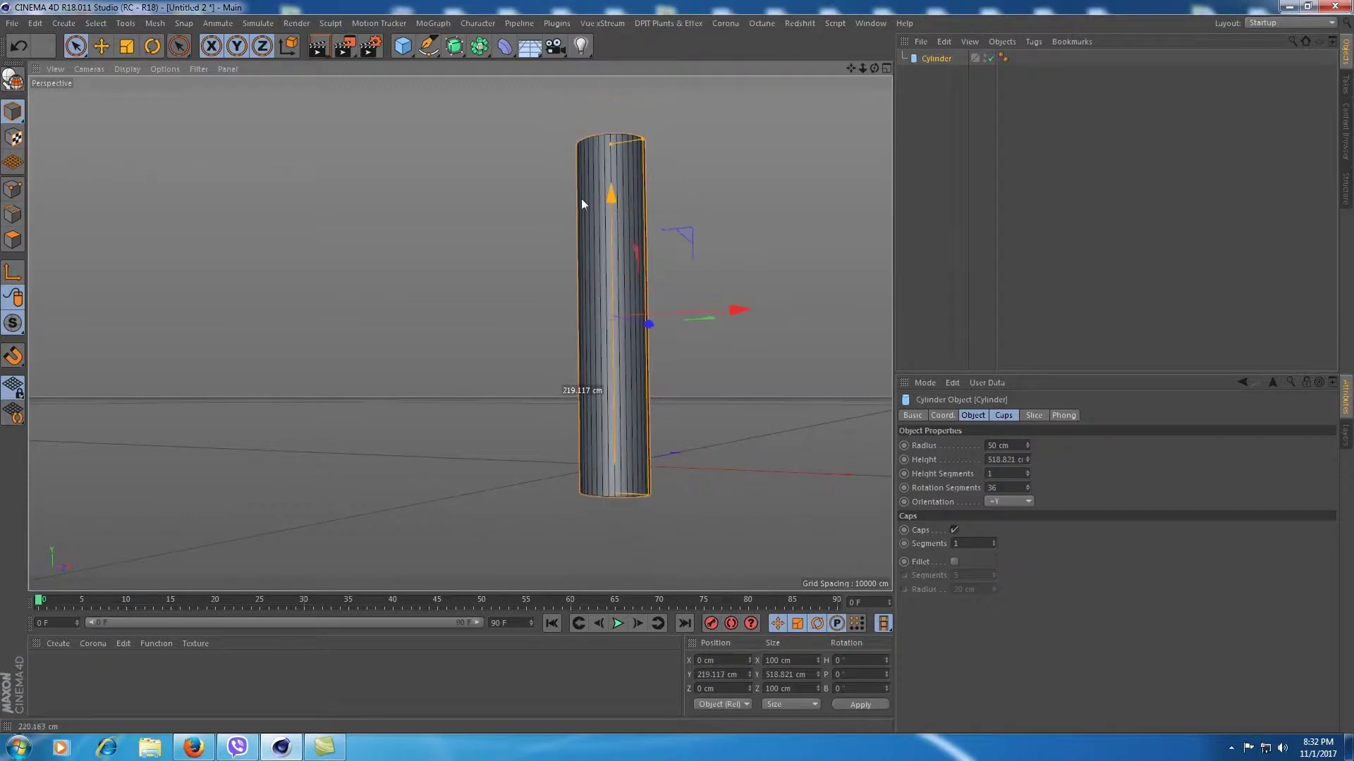
left_click_drag(849, 66, 459, 100)
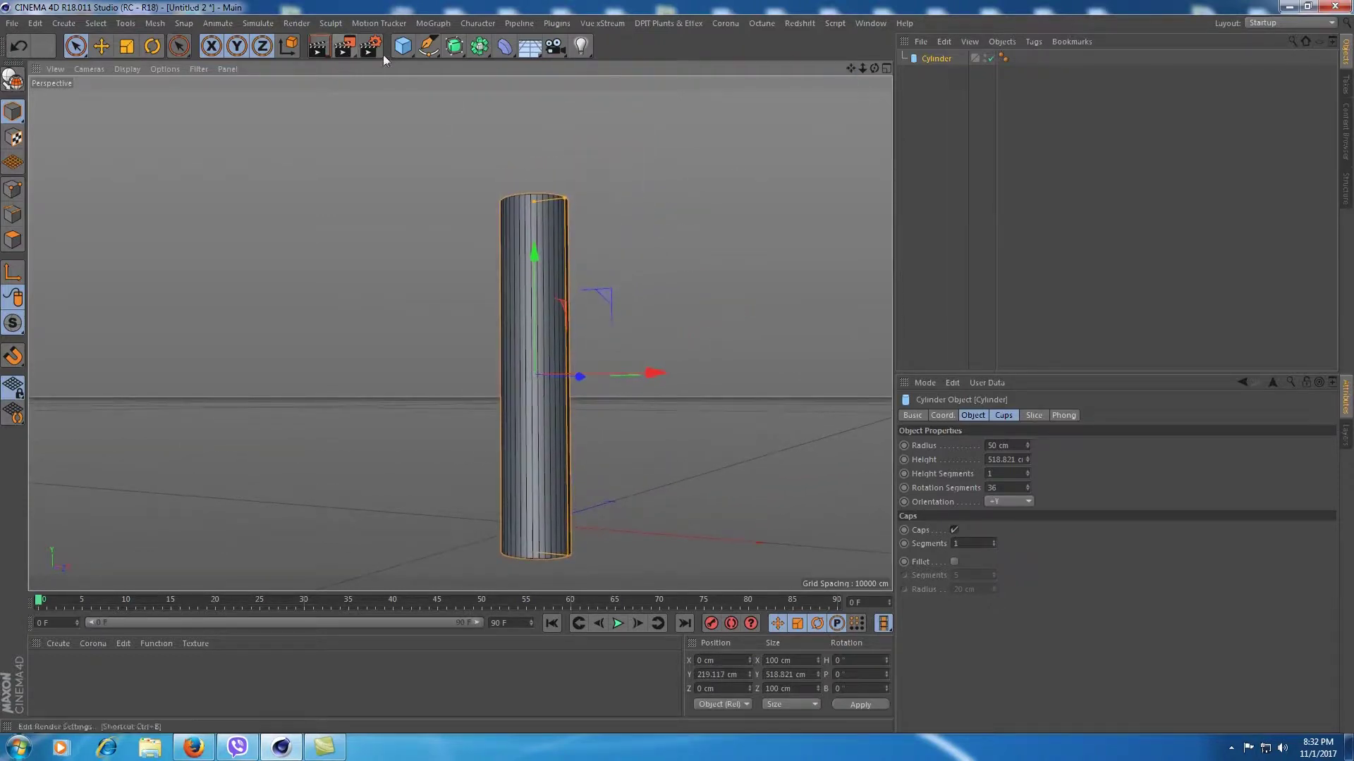
Add a cube slab about 190×23×190 cm and set it atop the column at Y 489 cm
left_click(400, 52)
left_click(528, 71)
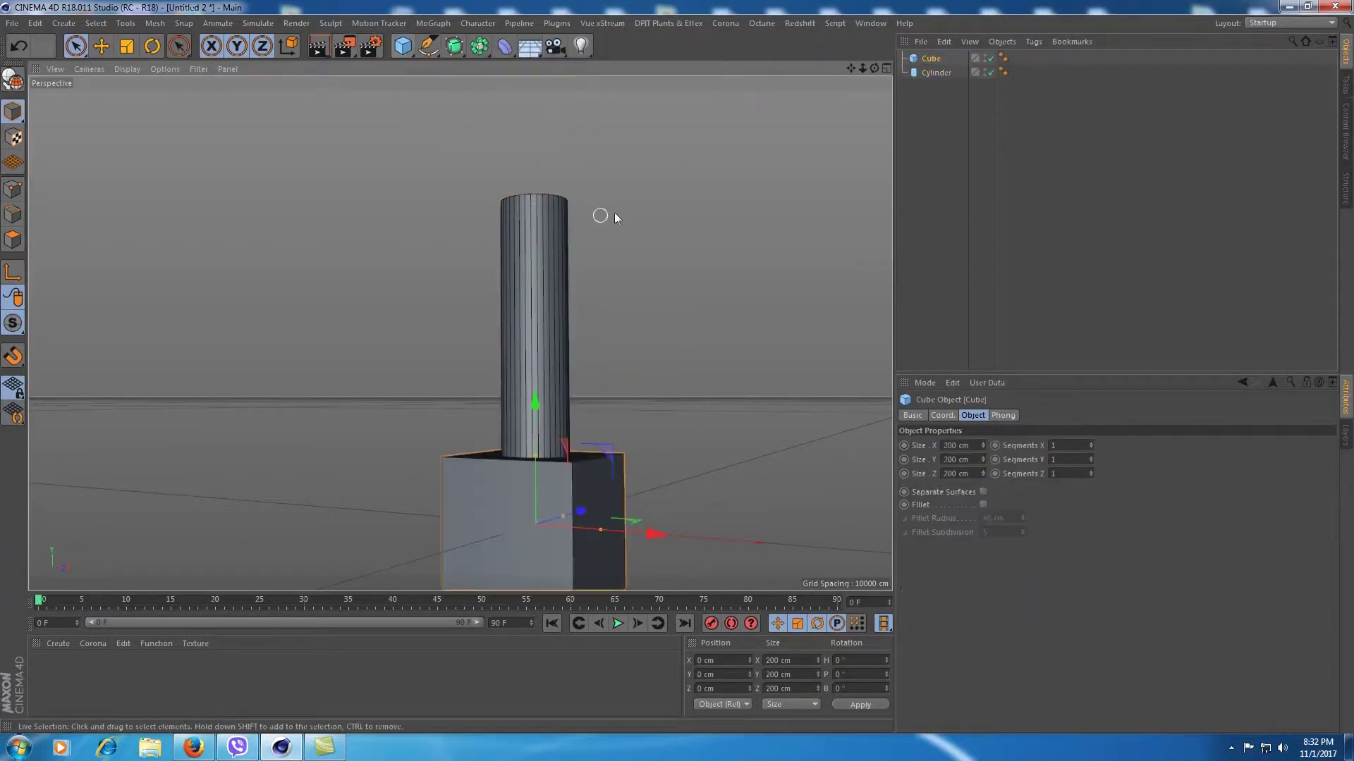
left_click_drag(535, 455, 533, 516)
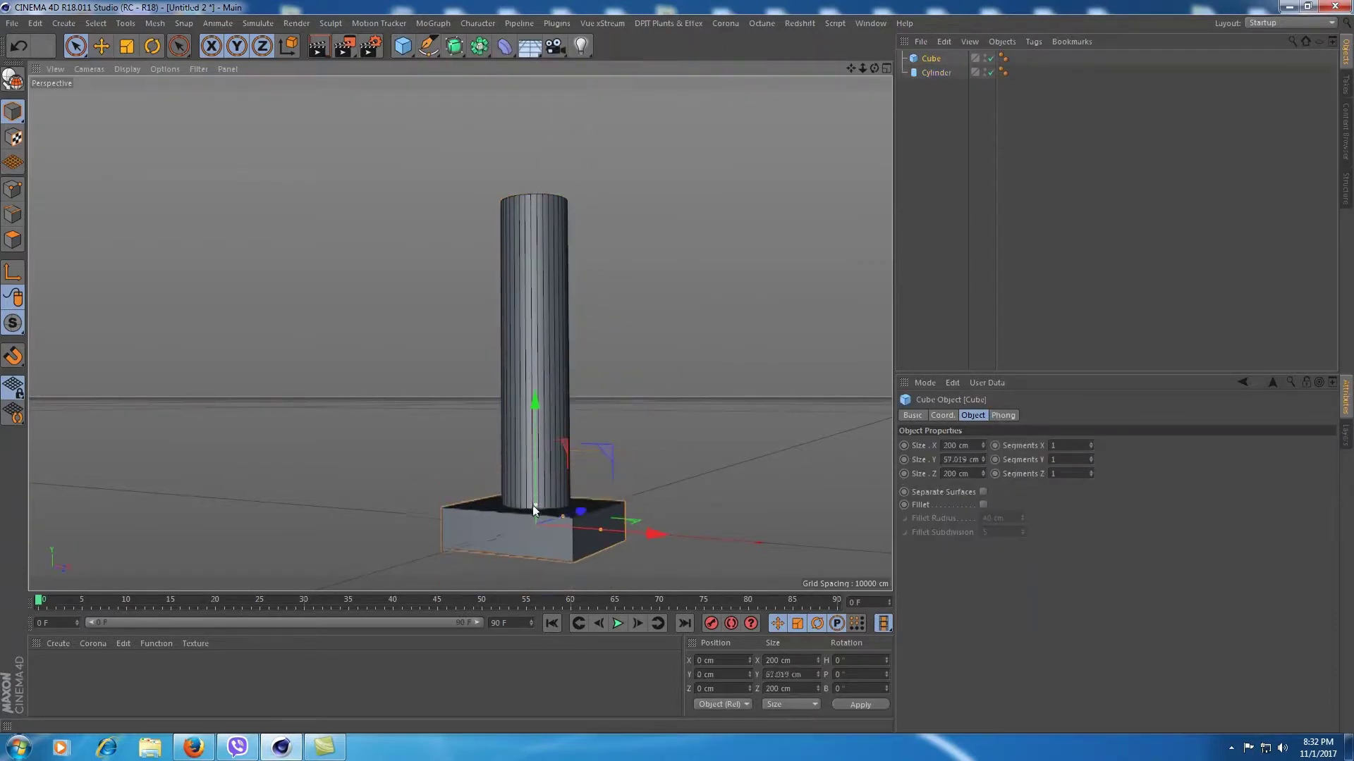
left_click_drag(533, 408, 548, 83)
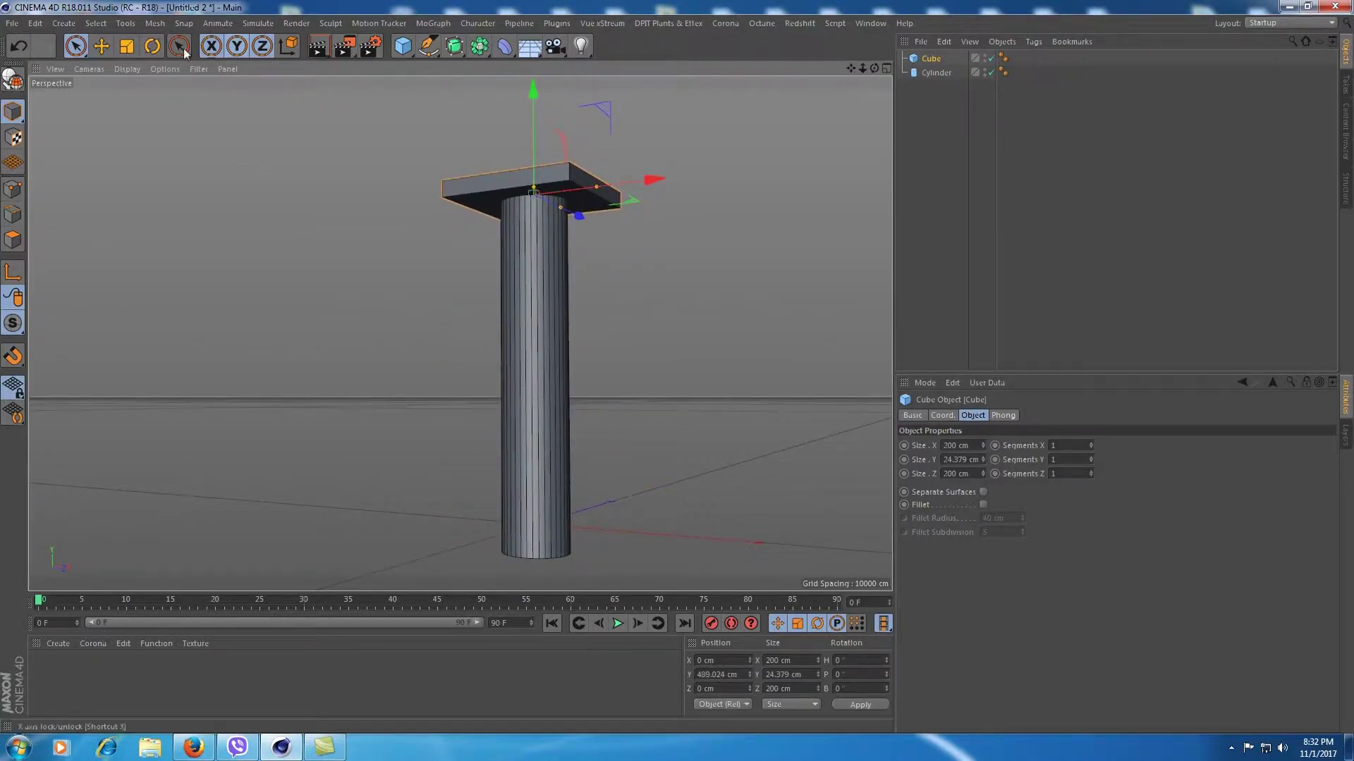
key("t")
left_click_drag(611, 104, 603, 108)
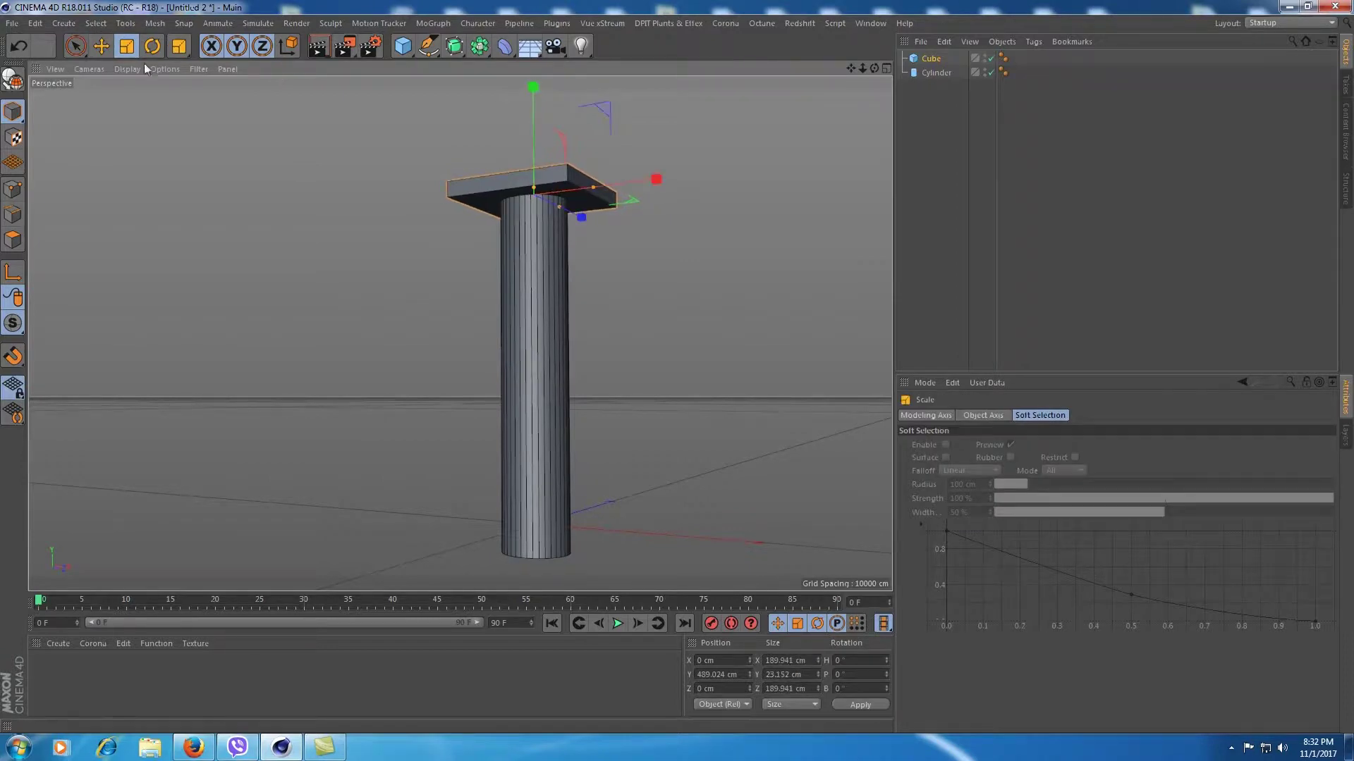
left_click(76, 47)
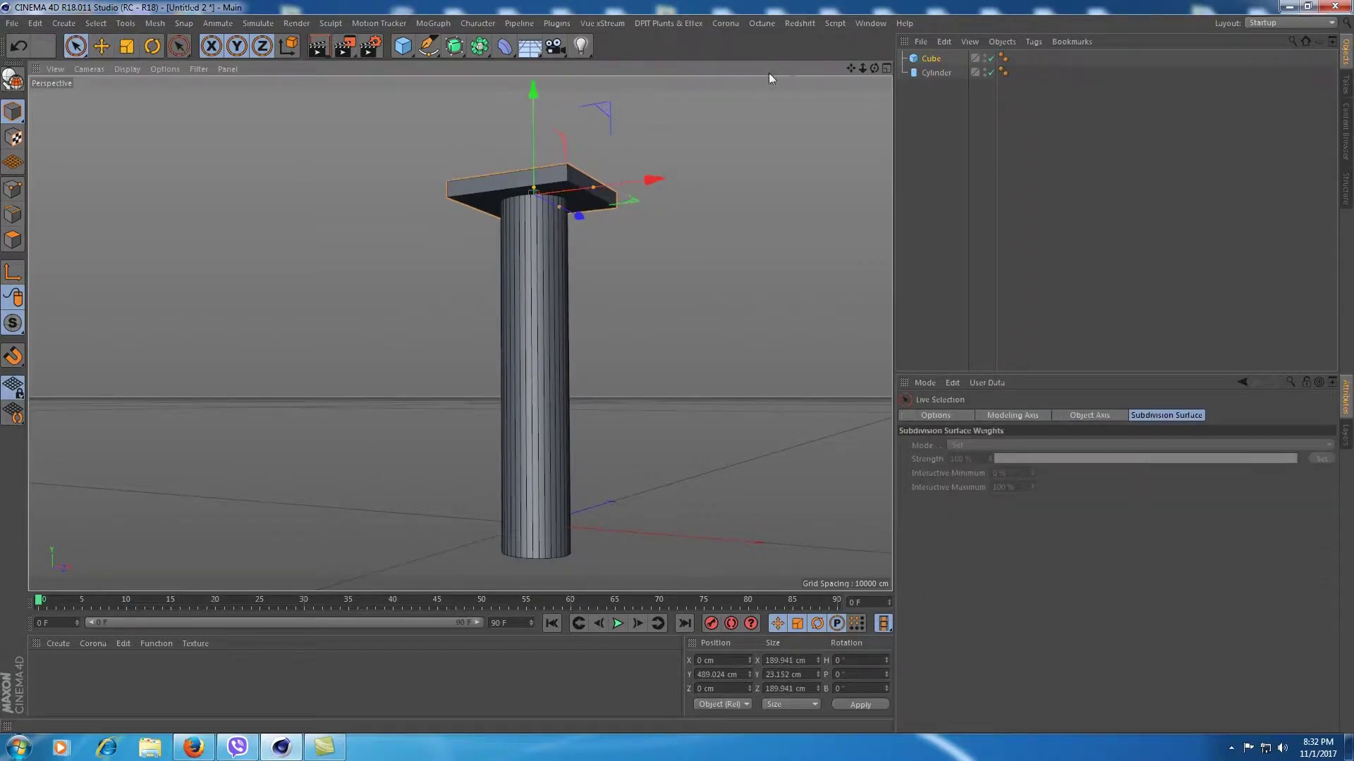
mouse_move(849, 67)
left_mouse_down()
mouse_move(860, 64)
mouse_move(874, 99)
left_mouse_up()
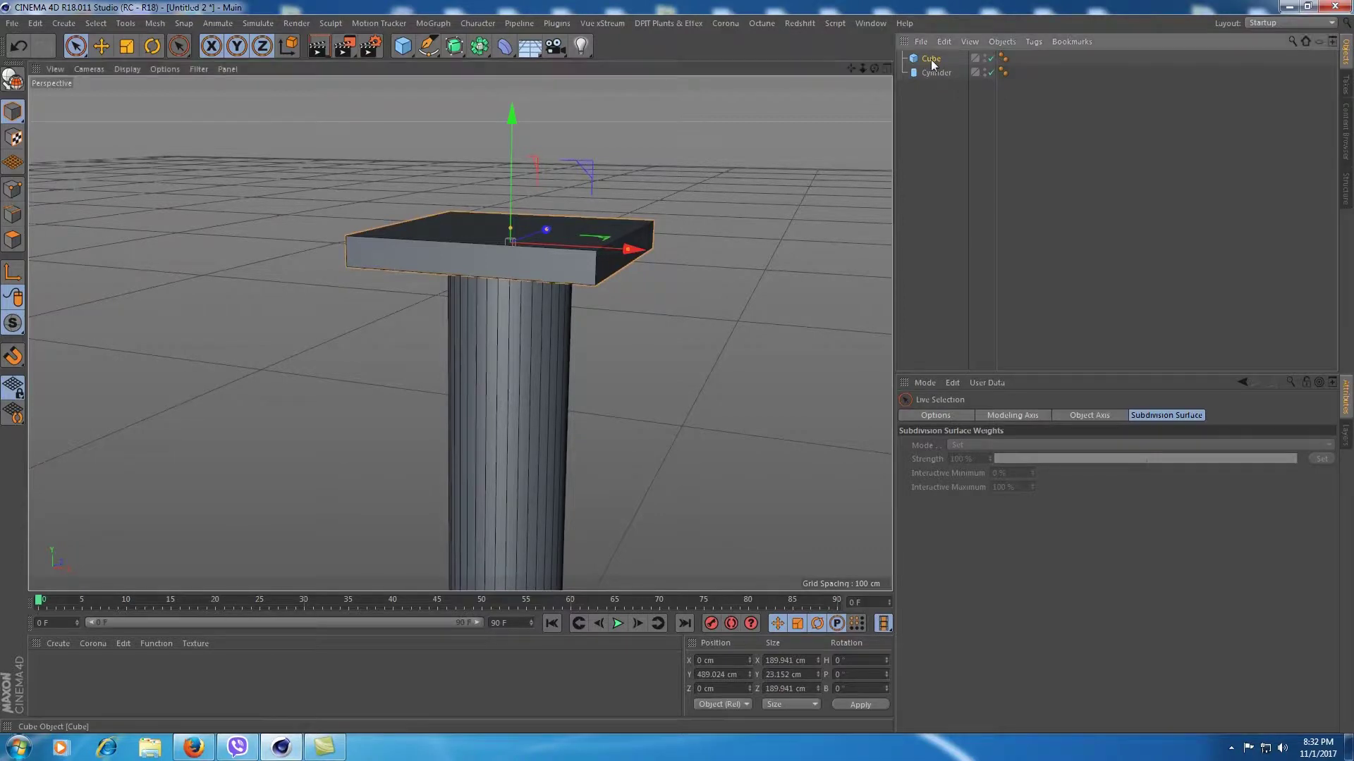
Duplicate the slab as Cube.1, lower it to Y 466 cm and shrink it to about 159×19×159 cm
left_click_drag(932, 64, 932, 74, "ctrl")
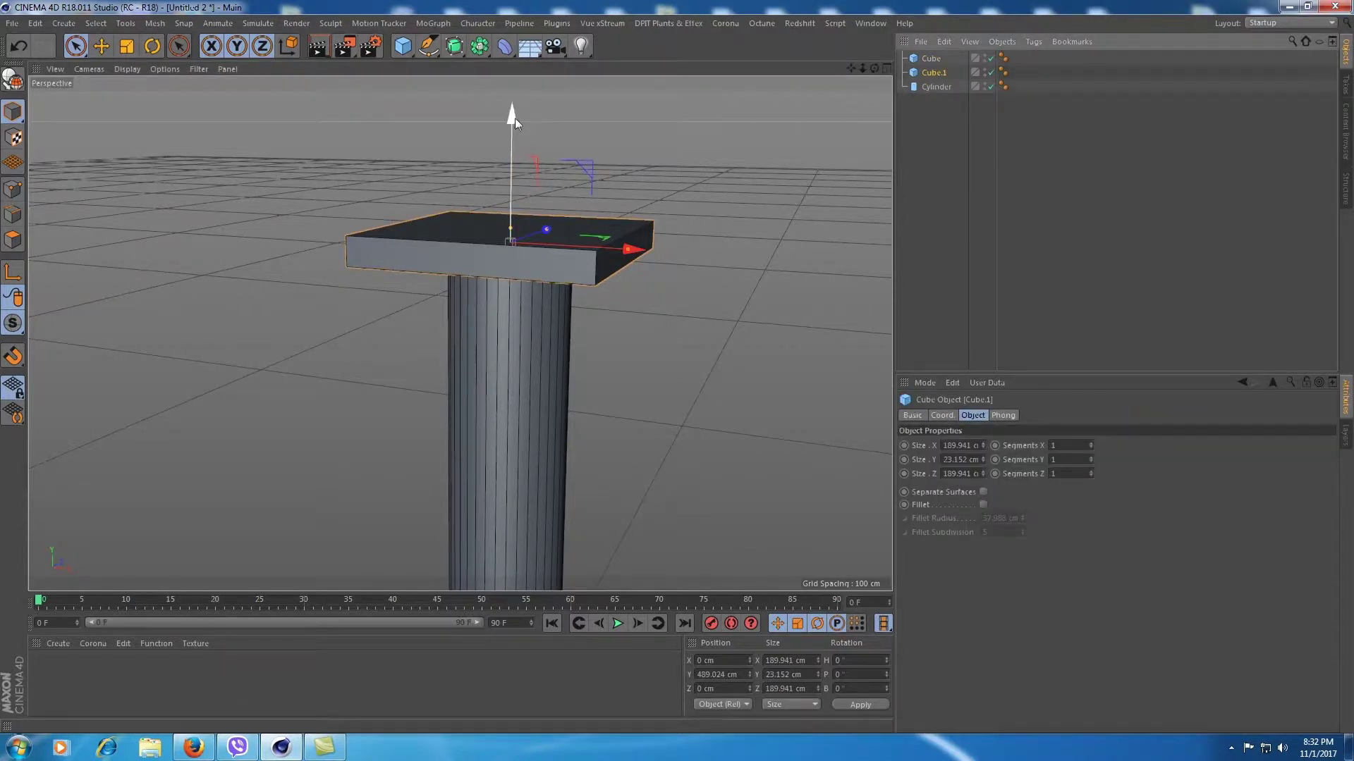
left_click_drag(512, 110, 507, 136)
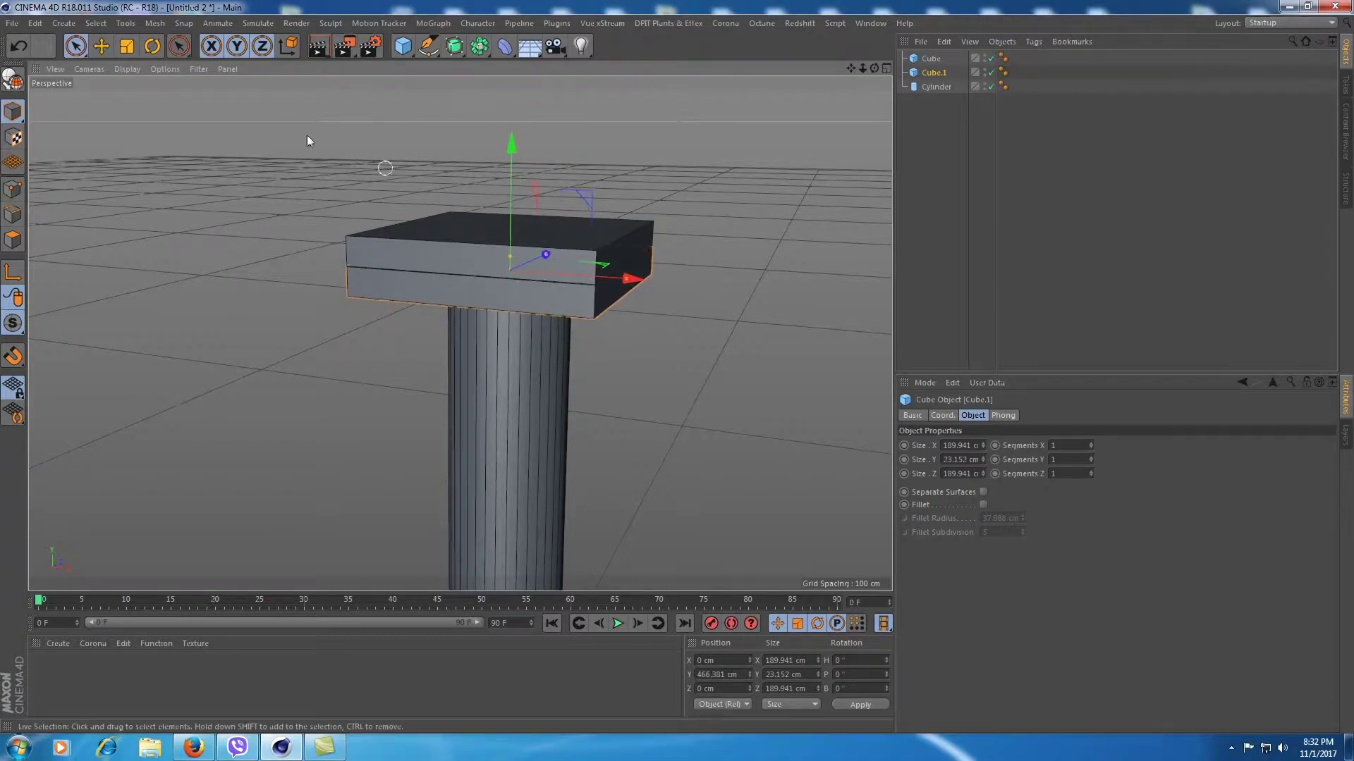
key("t")
left_click_drag(778, 216, 714, 267)
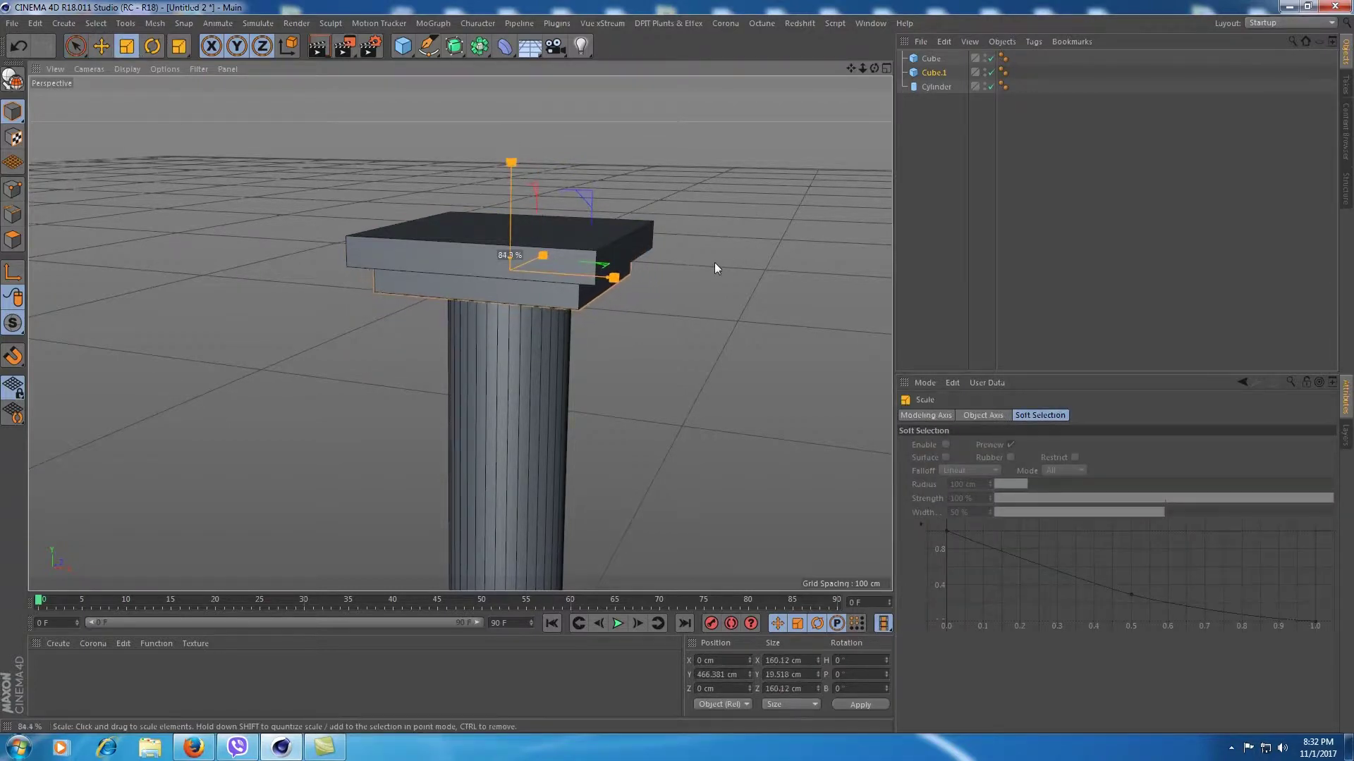
mouse_move(875, 69)
left_mouse_down()
mouse_move(459, 333)
mouse_move(460, 296)
left_mouse_up()
left_click_drag(739, 222, 734, 223)
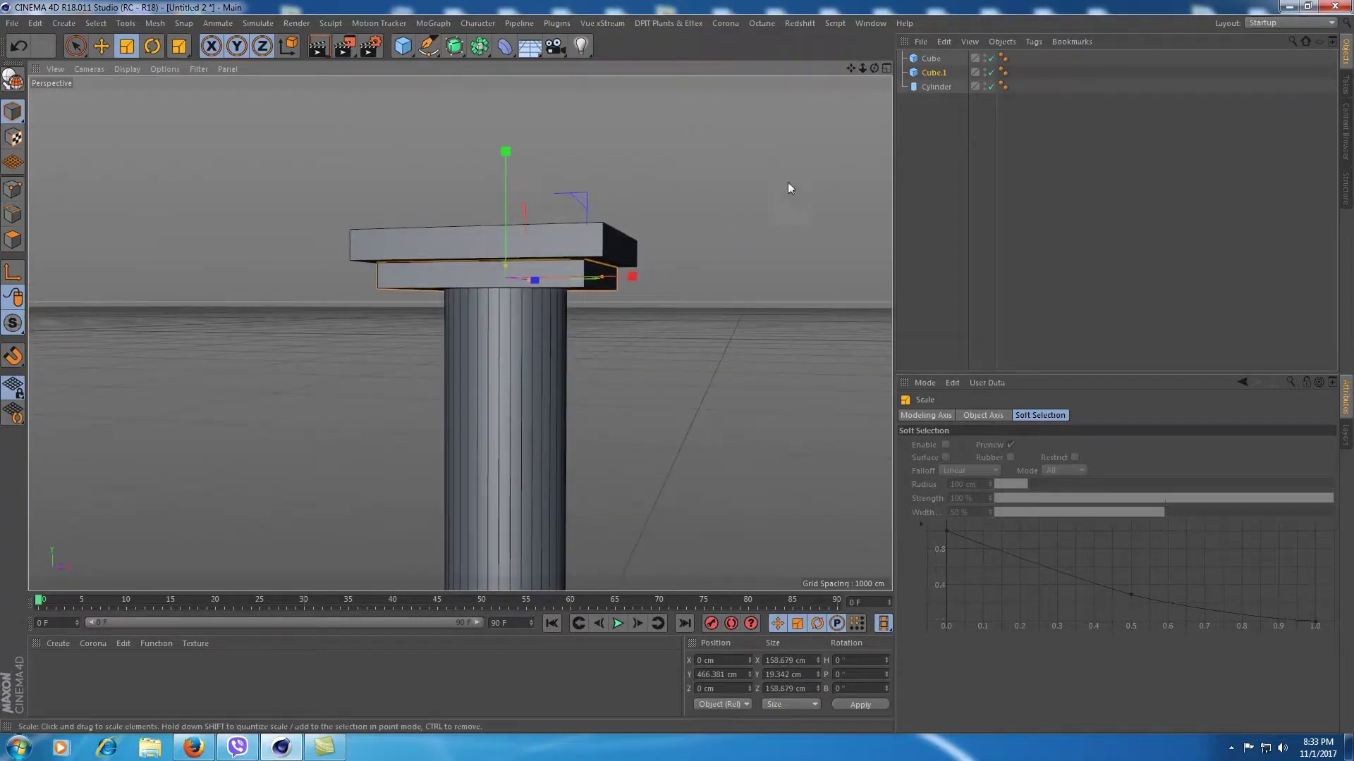
left_click(907, 145)
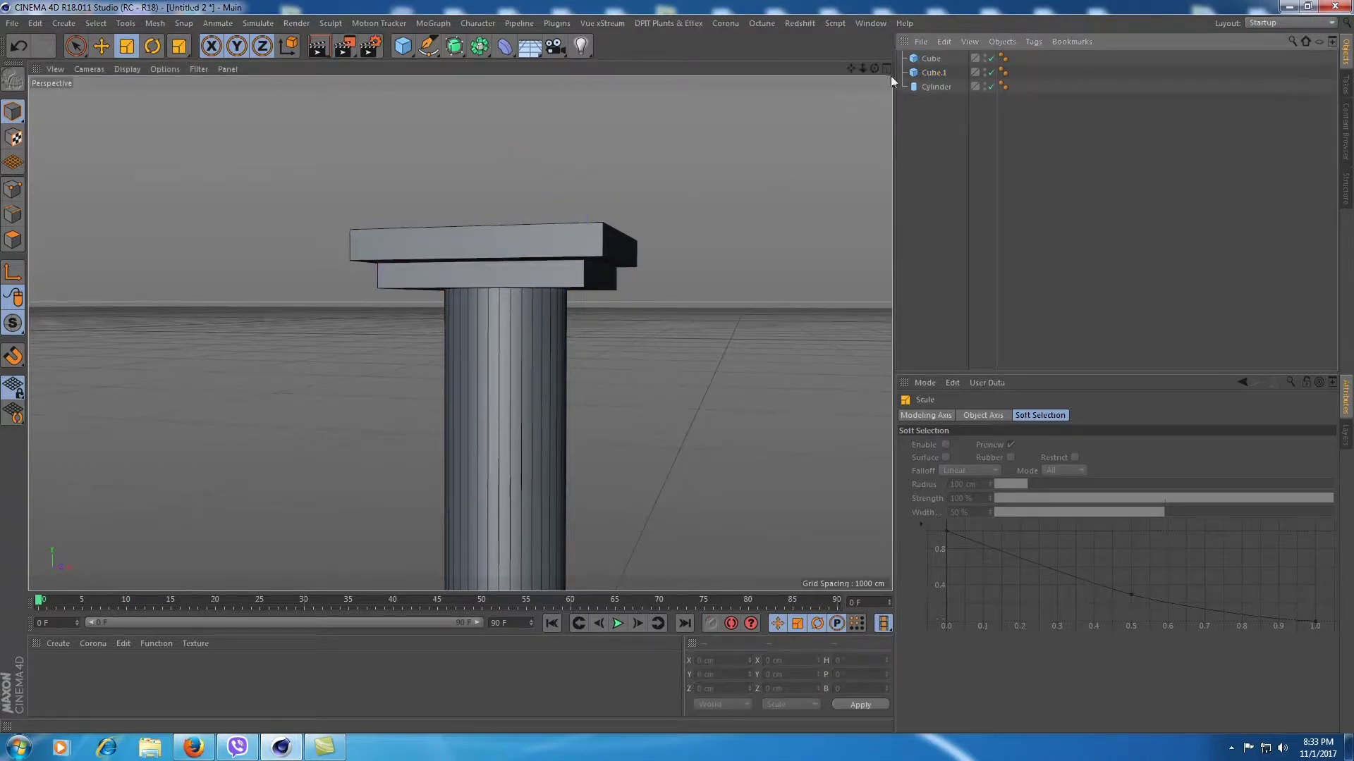
Duplicate both capital slabs together and start moving the copies down the column
left_click(932, 72)
left_click(931, 58, "shift")
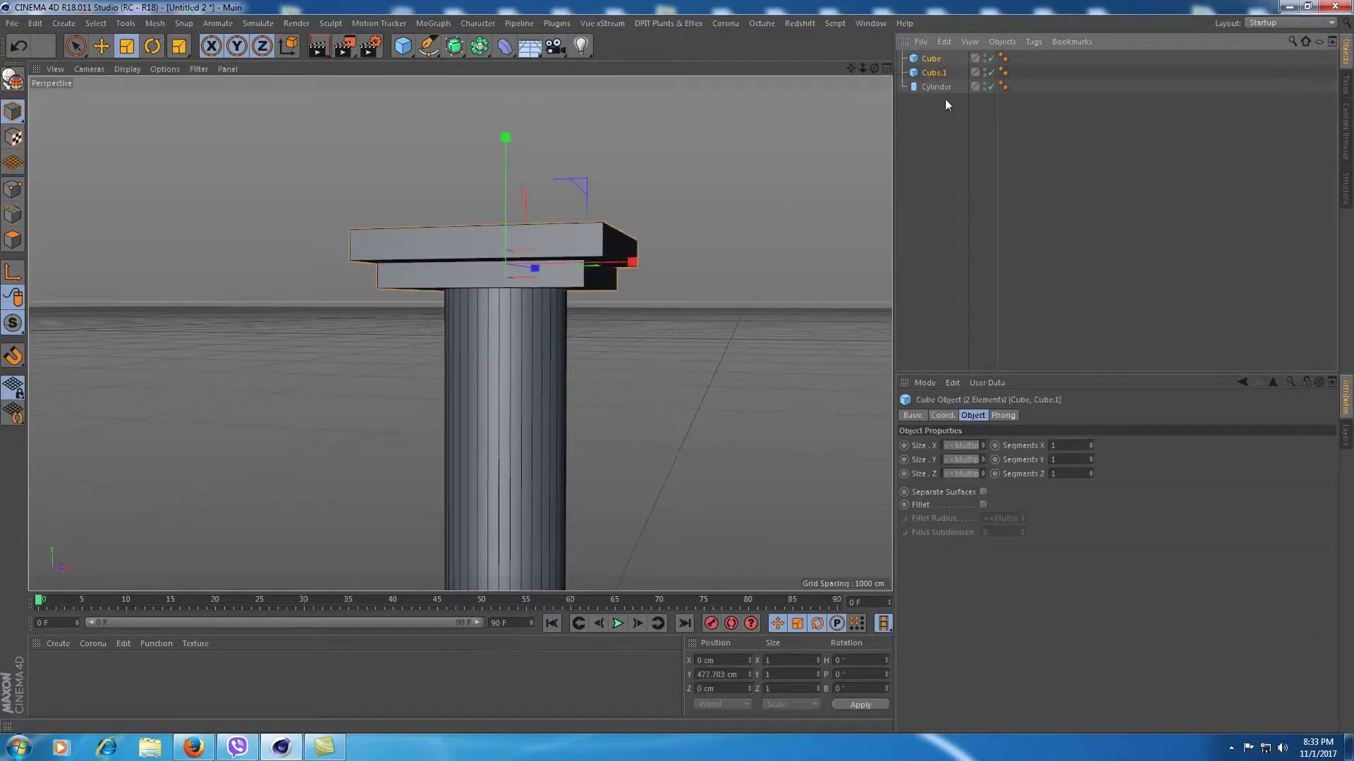
left_click_drag(932, 83, 932, 86, "ctrl")
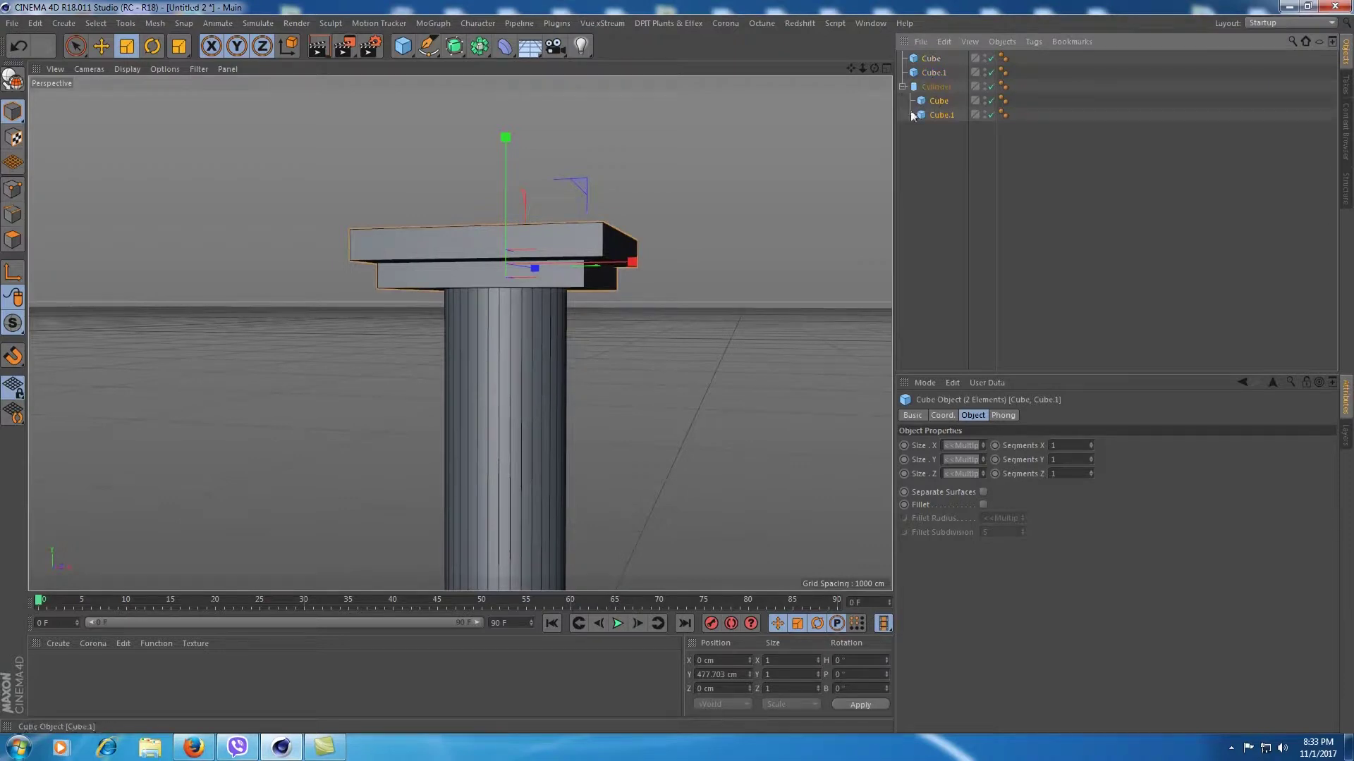
key("ctrl+z")
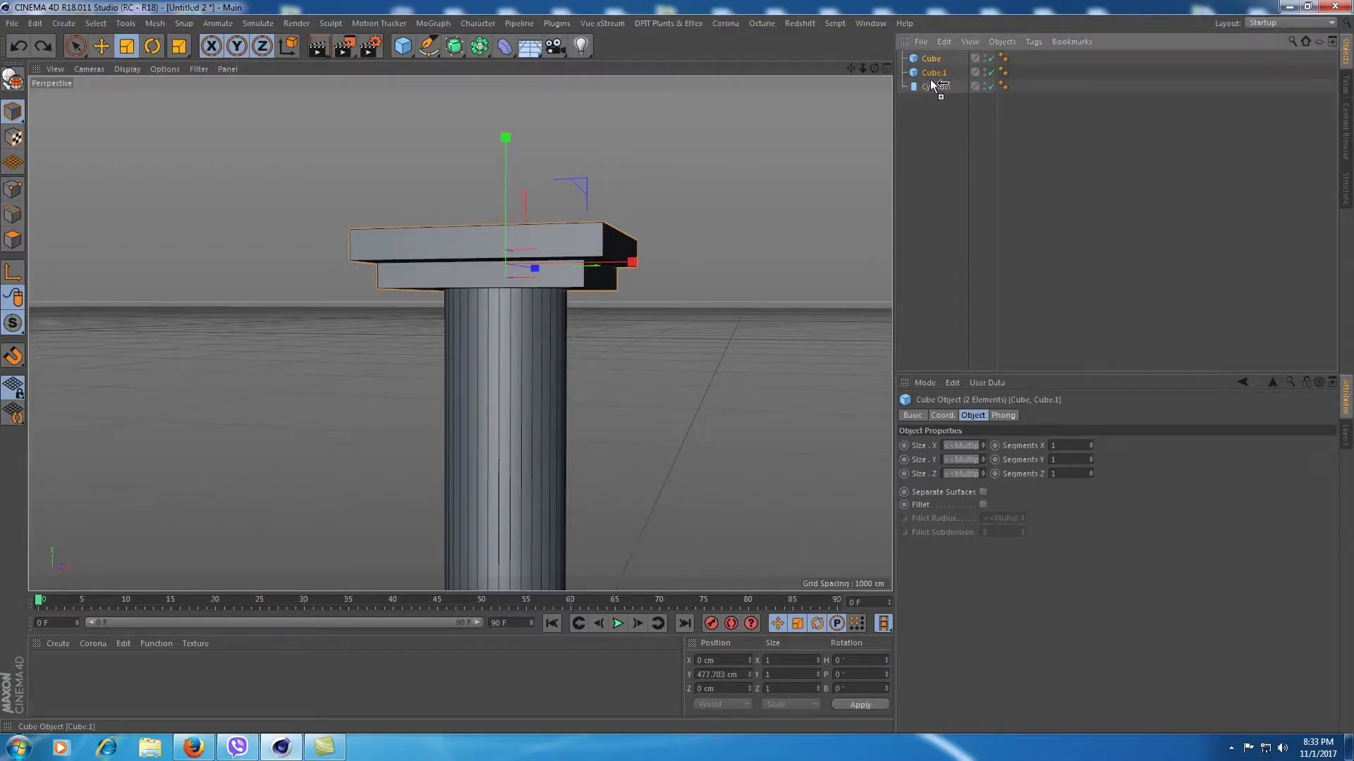
left_click_drag(929, 82, 933, 86, "ctrl")
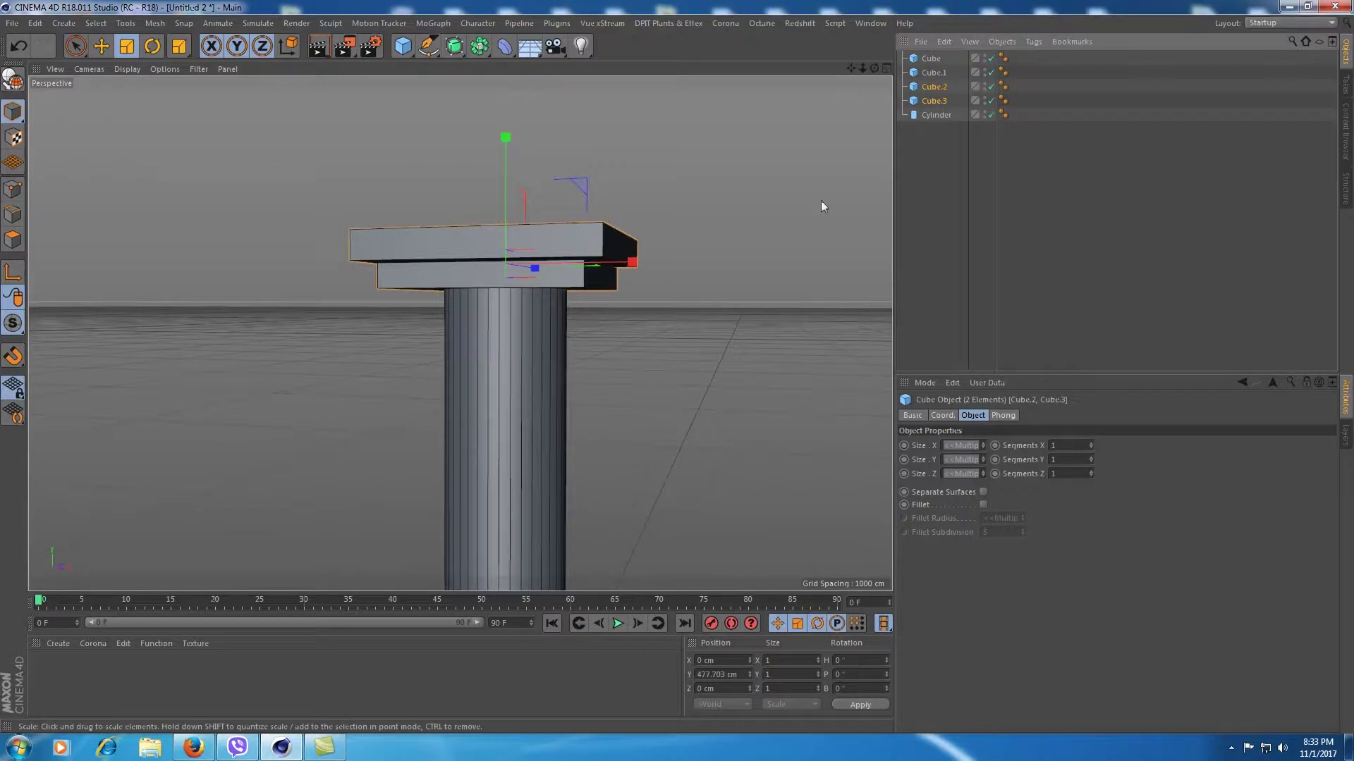
left_click(78, 47)
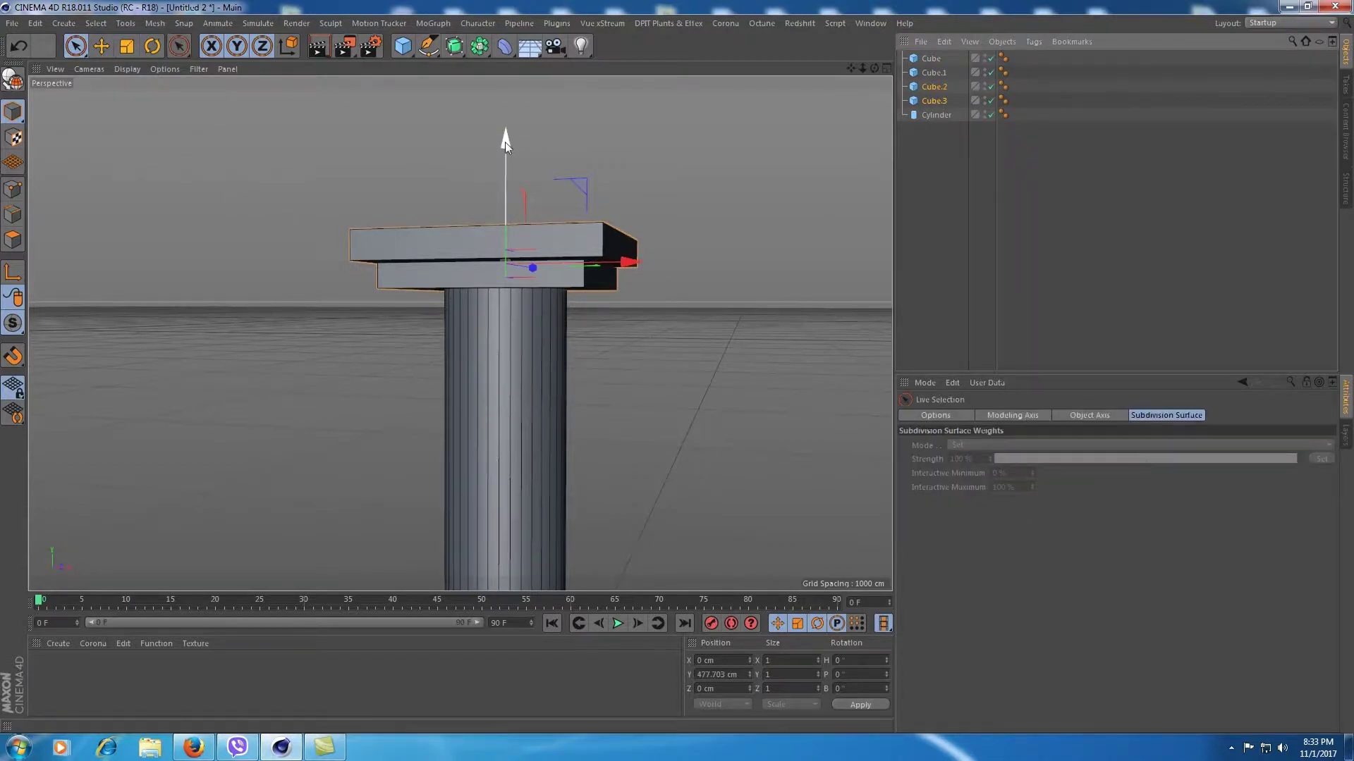
left_click_drag(504, 142, 505, 399)
Settle the copied slabs at the column's foot, with the smaller slab stacked on the larger
left_click_drag(850, 68, 518, 314)
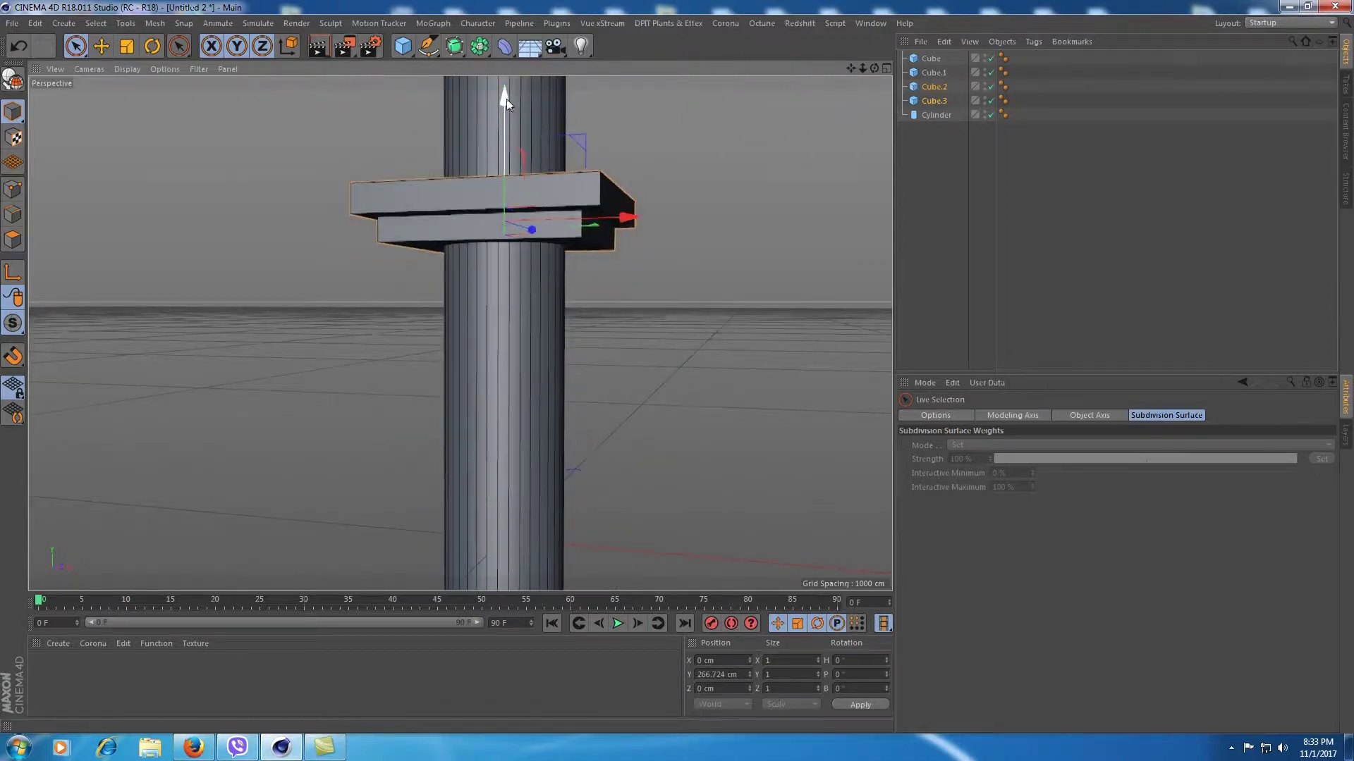
left_click_drag(504, 99, 514, 426)
mouse_move(843, 101)
left_mouse_down()
mouse_move(461, 333)
mouse_move(462, 317)
left_mouse_up()
left_click_drag(507, 355, 500, 409)
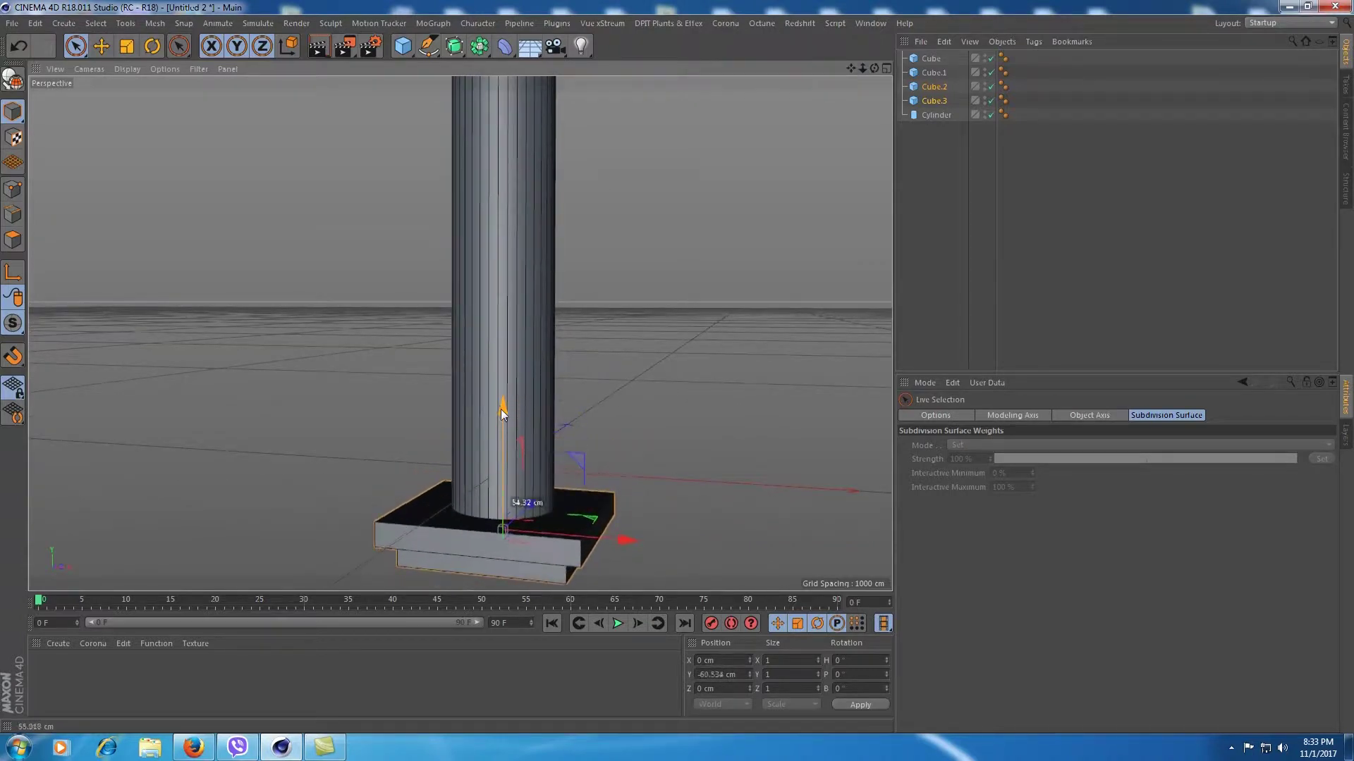
left_click(934, 101)
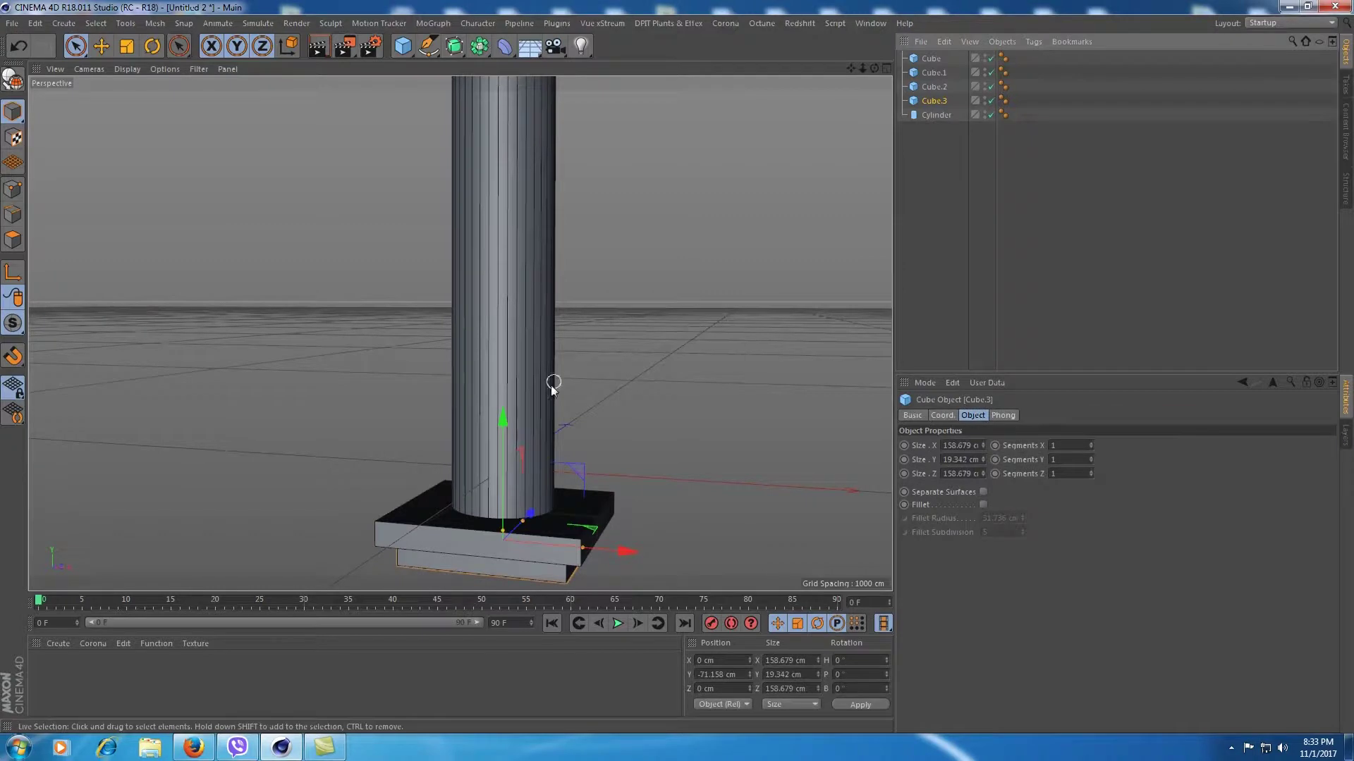
left_click_drag(503, 409, 507, 376)
left_click(926, 212)
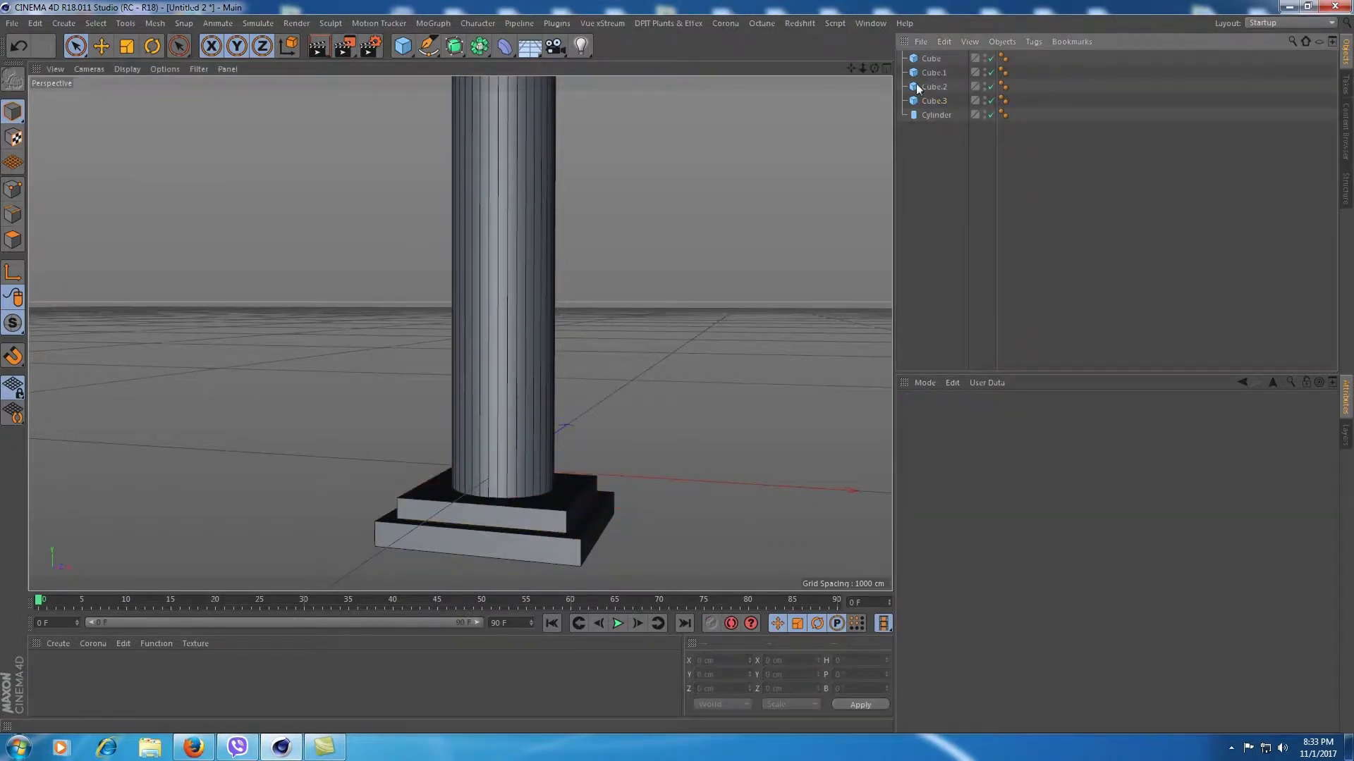
mouse_move(862, 67)
left_mouse_down()
mouse_move(460, 333)
mouse_move(437, 333)
left_mouse_up()
left_click_drag(862, 67, 852, 73)
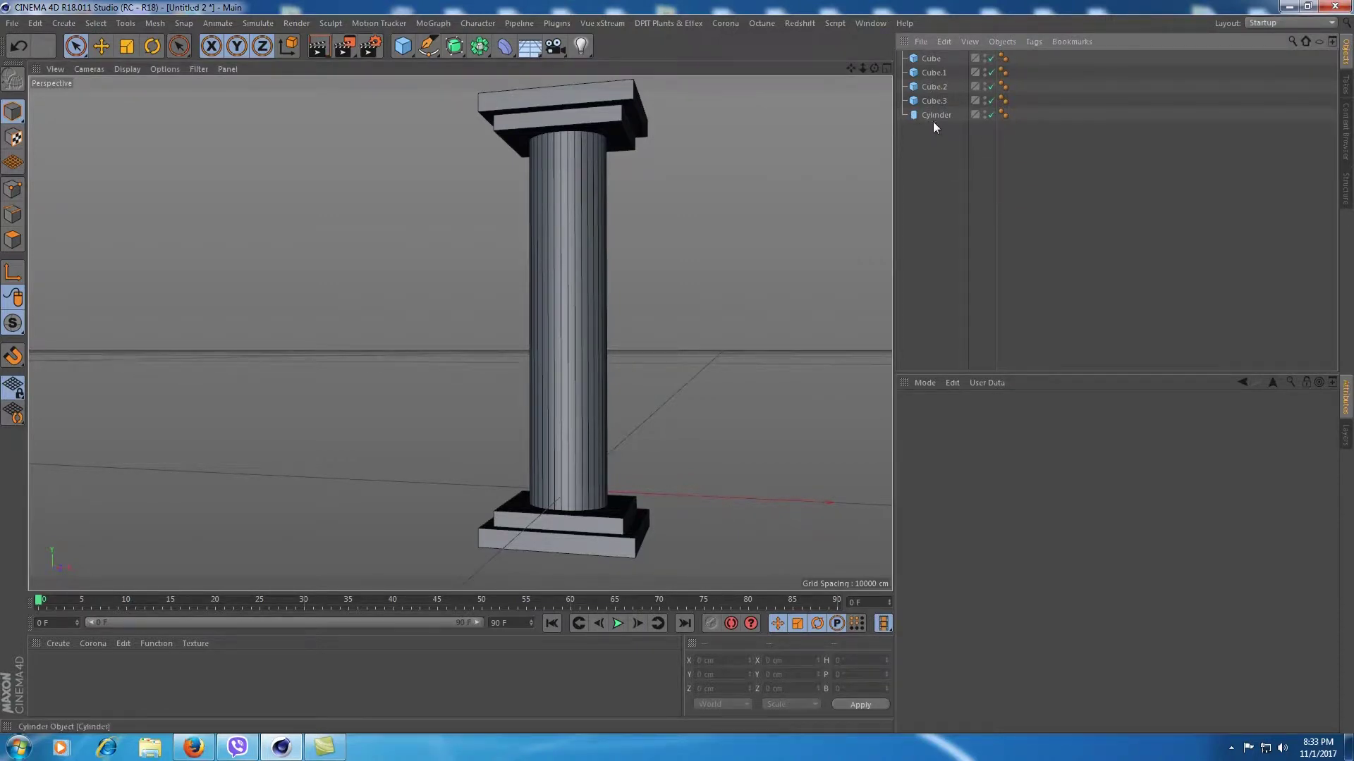
Place a second pillar at about X −443 cm, then check the right column's slabs and select its shaft
left_click_drag(934, 52, 931, 155)
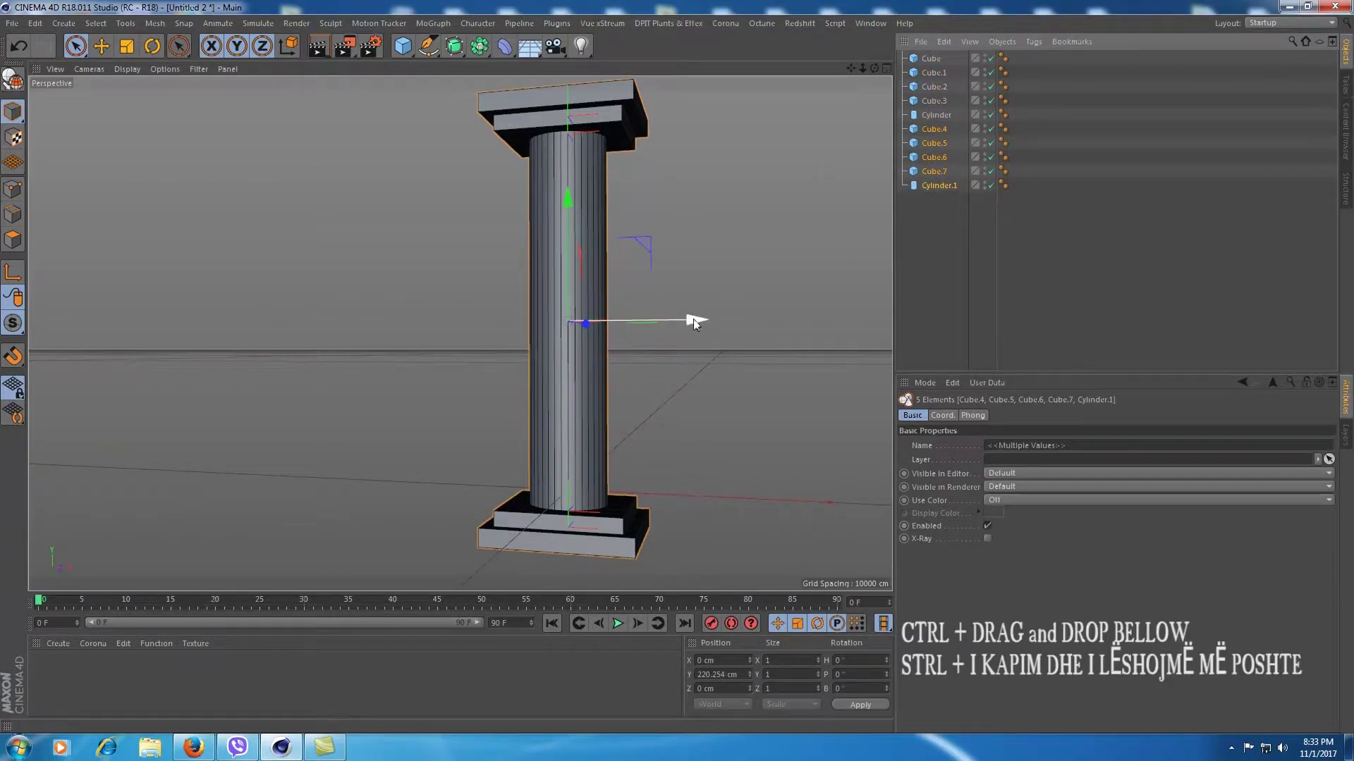
left_click_drag(695, 320, 379, 322)
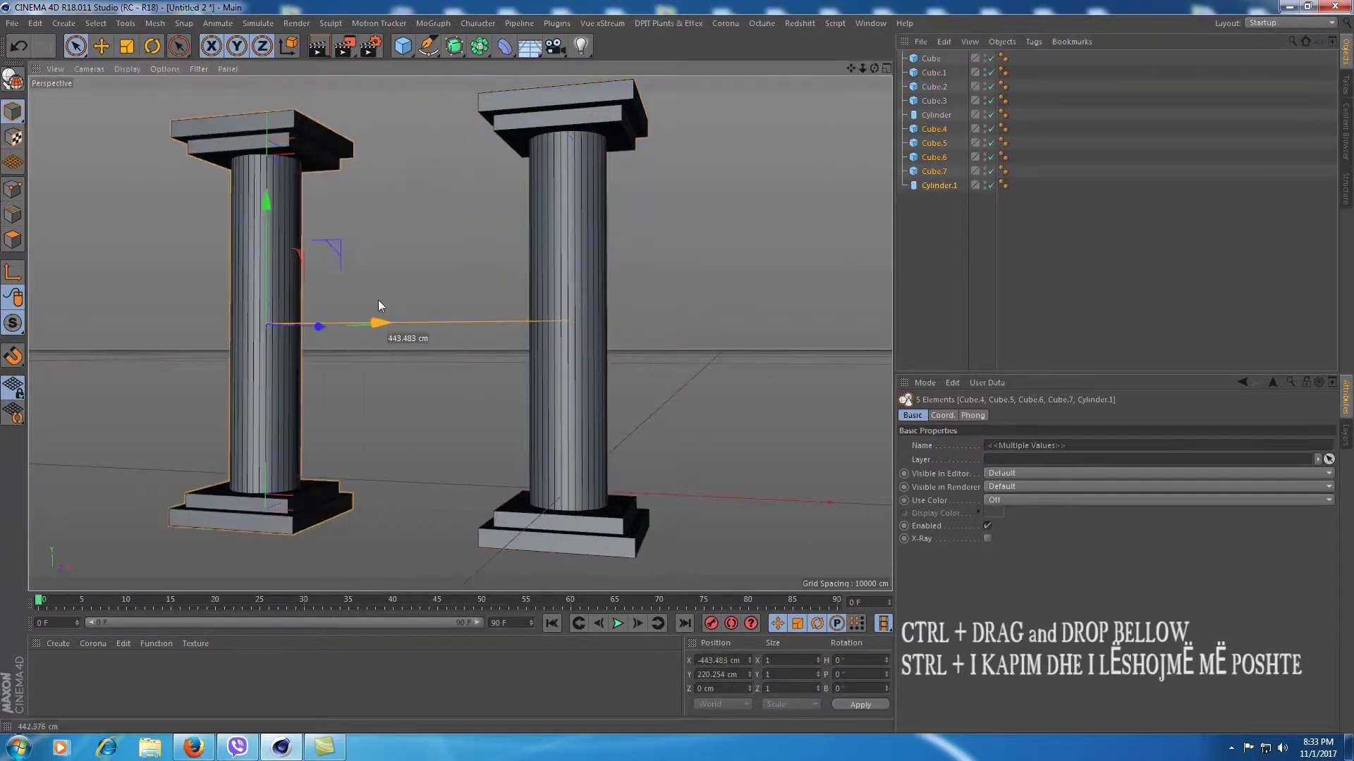
left_click(933, 87)
left_click(933, 76)
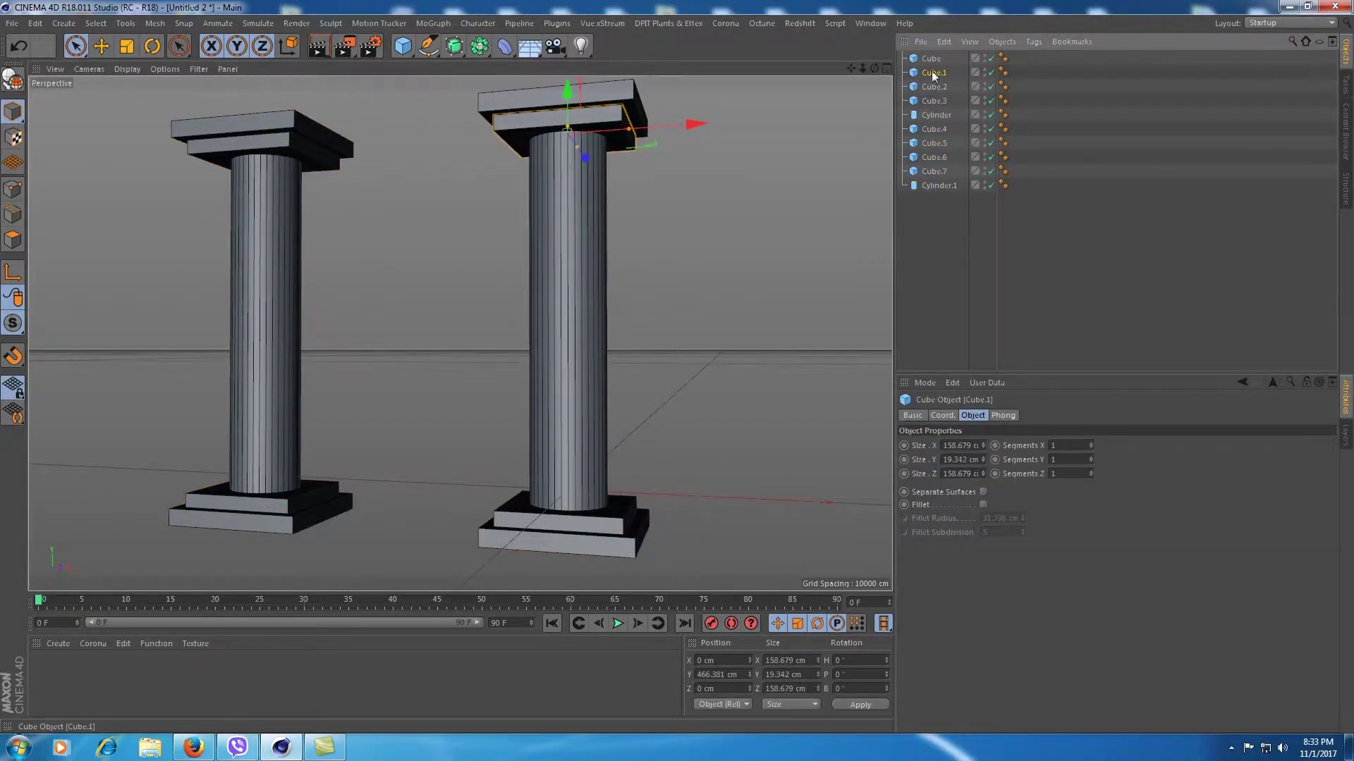
left_click(931, 59)
left_click(934, 87)
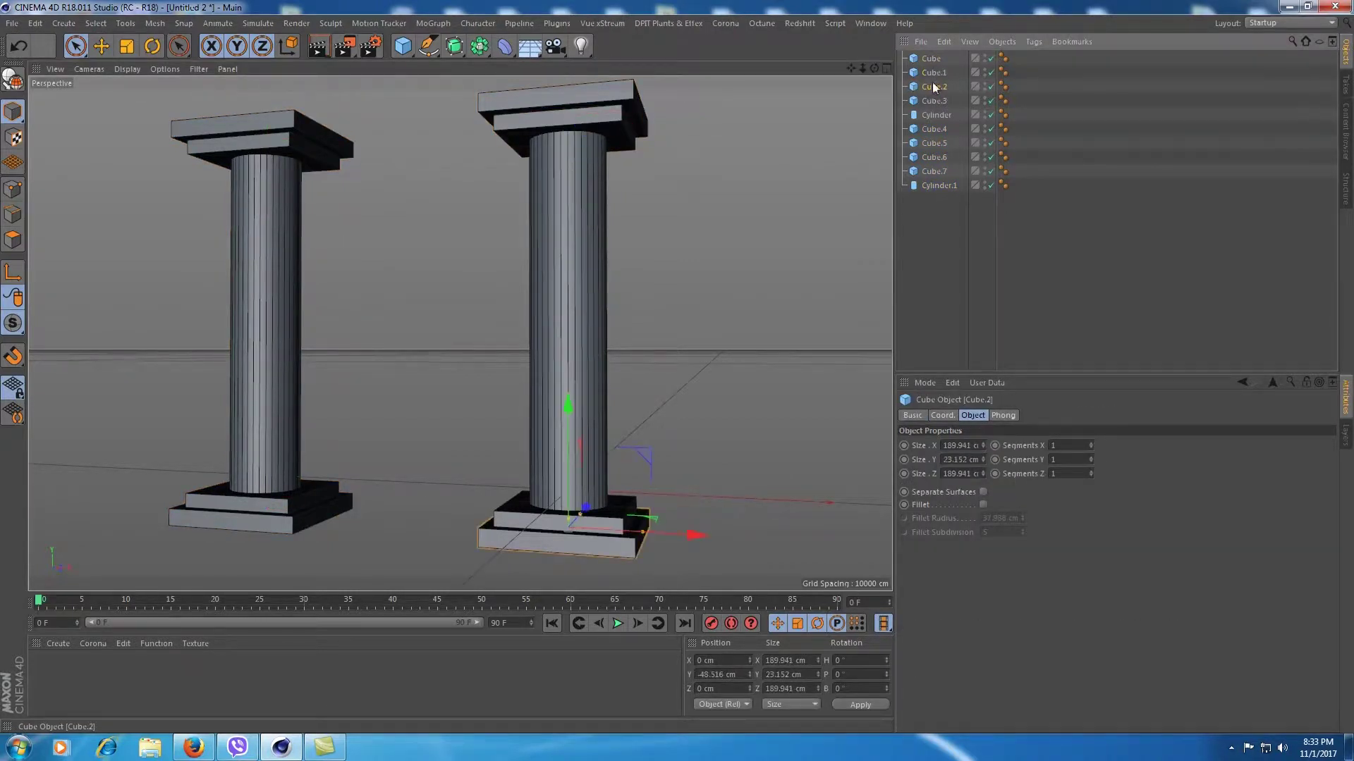
left_click(929, 74)
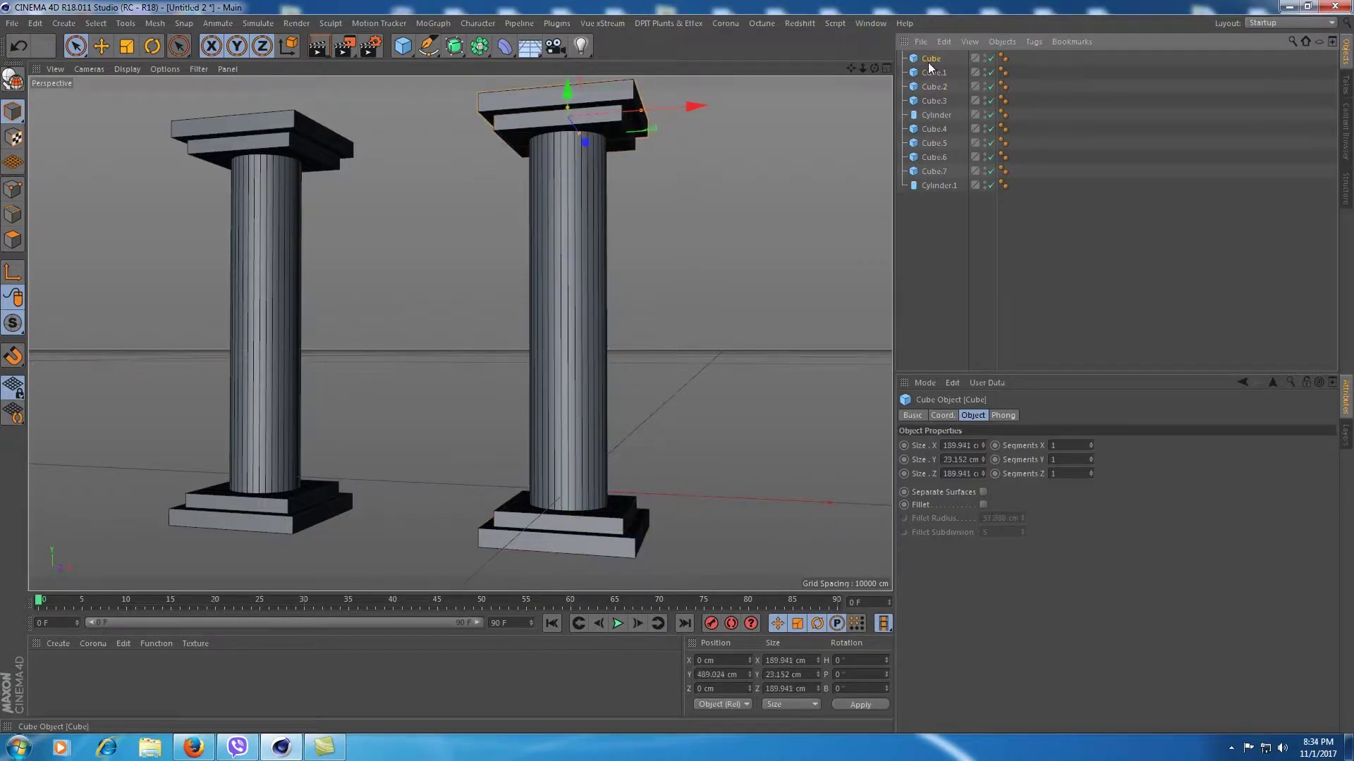
left_click(935, 102)
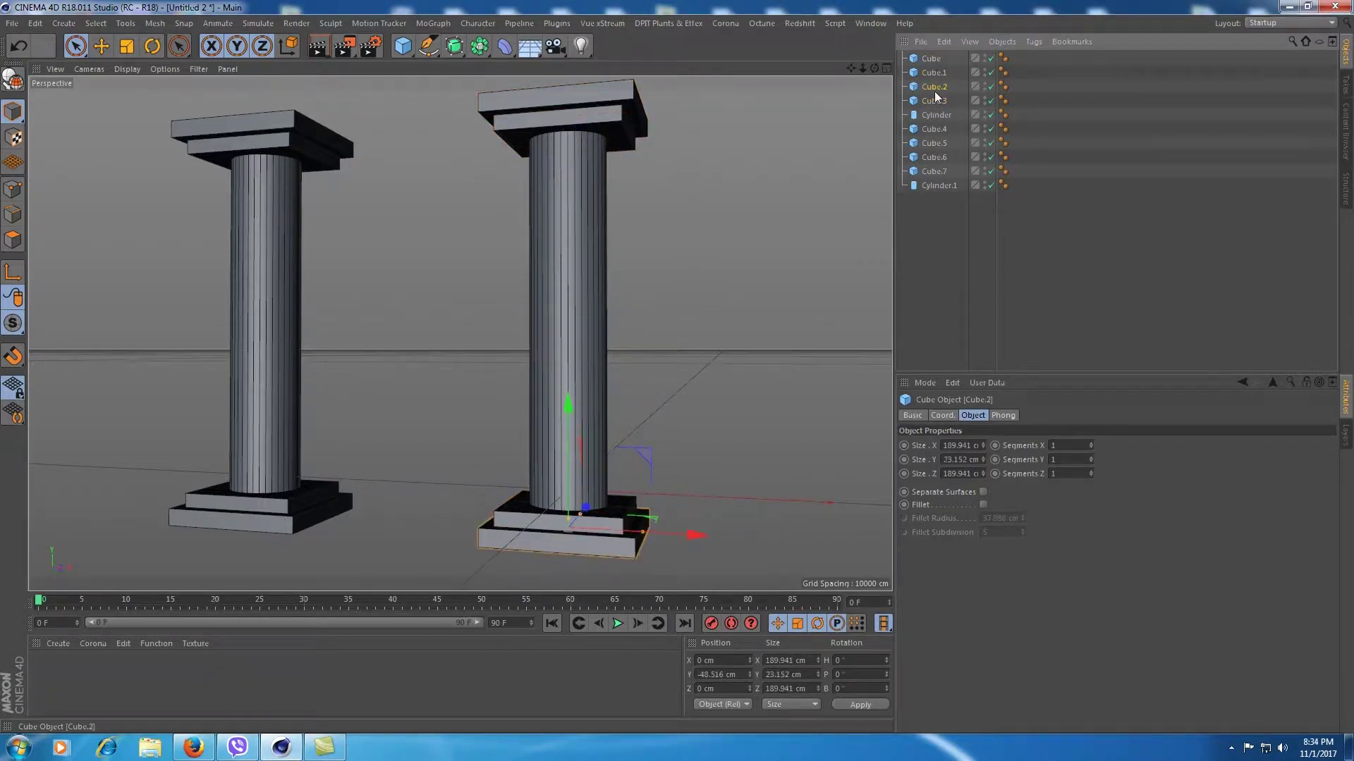
left_click(933, 73)
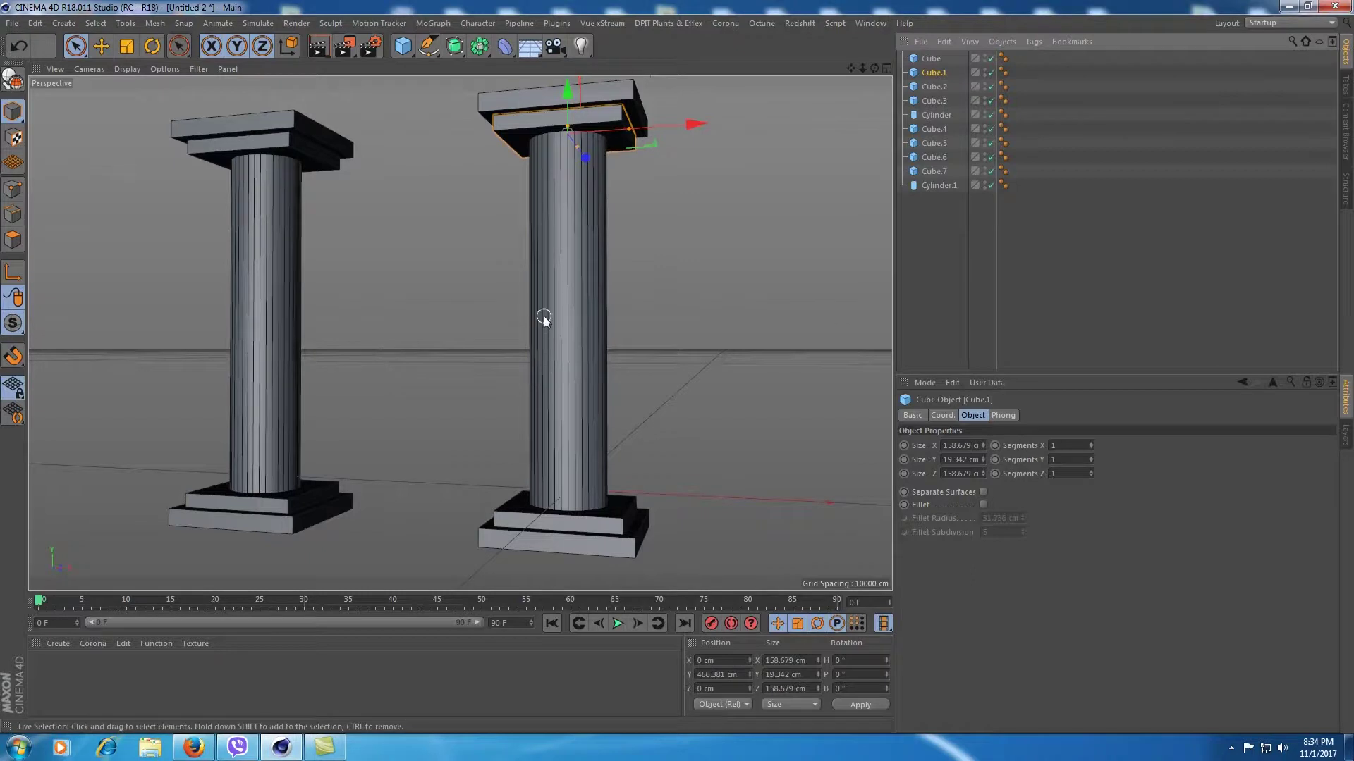
left_click(571, 298)
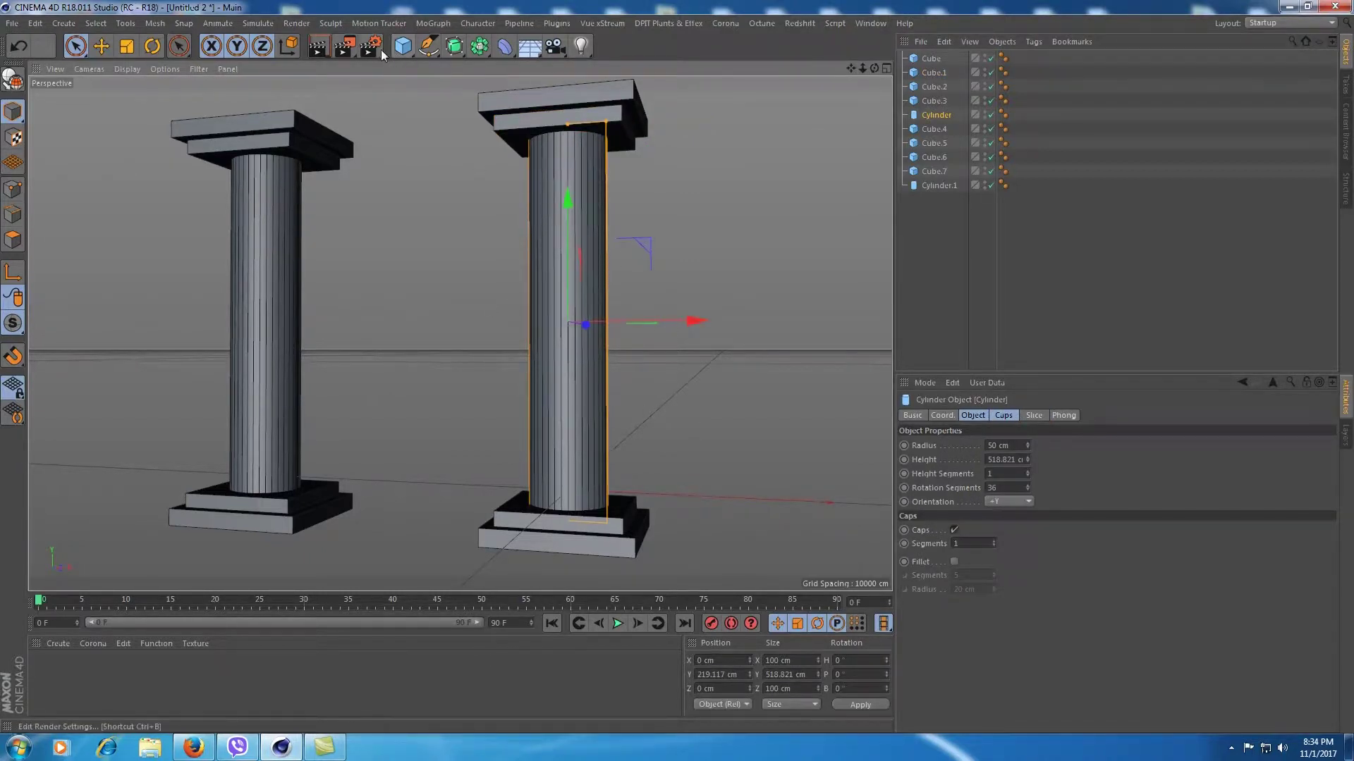
Add an Ivy Grower and seed the ivy at the foot of the right column's shaft
left_click(557, 24)
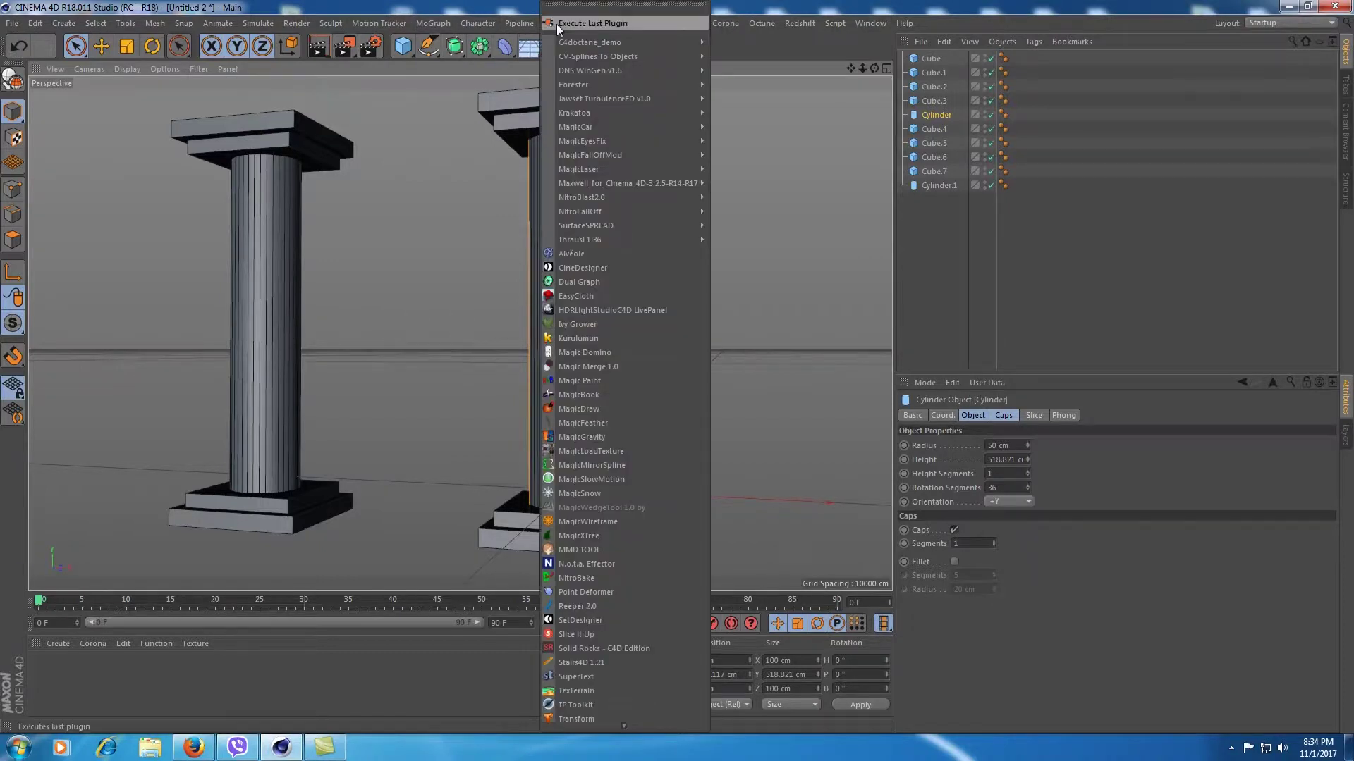
left_click(571, 325)
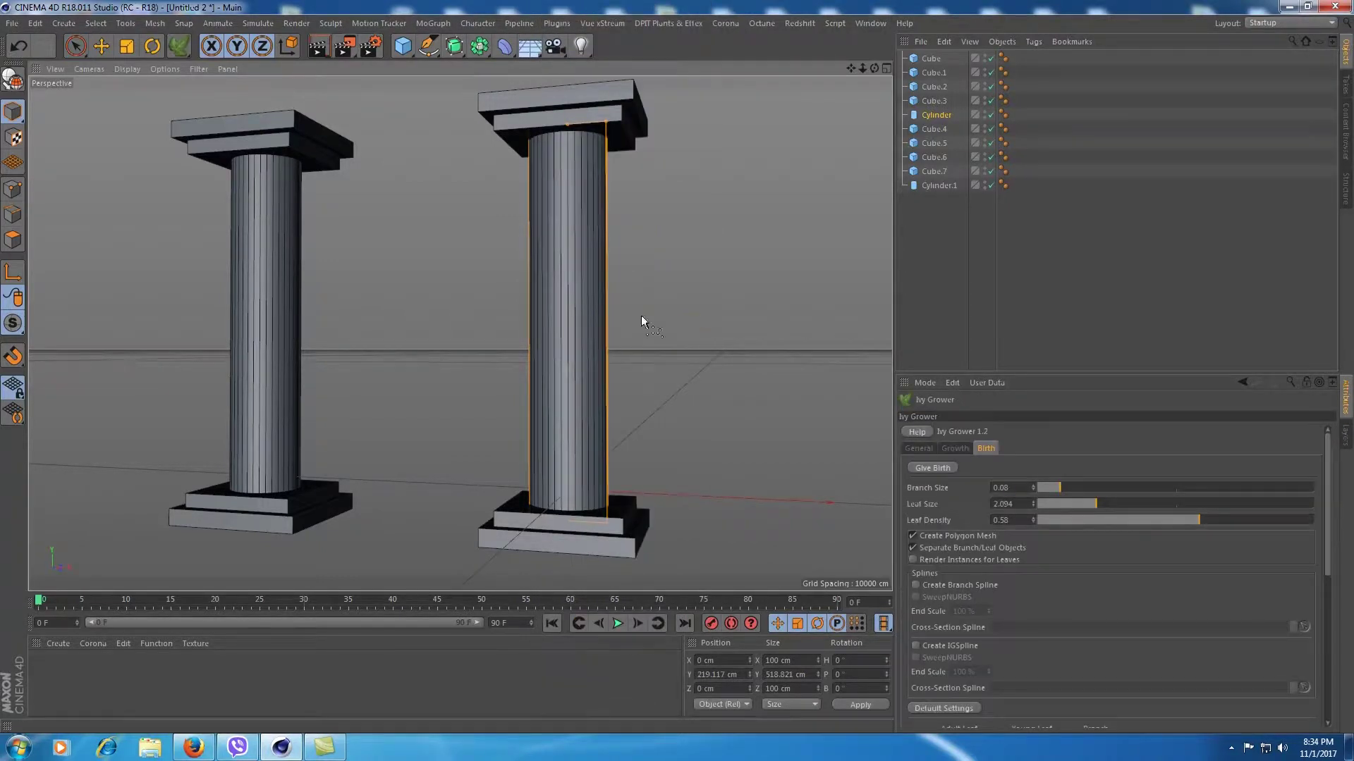
scroll(563, 506, "up", 2)
scroll(562, 505, "up", 2)
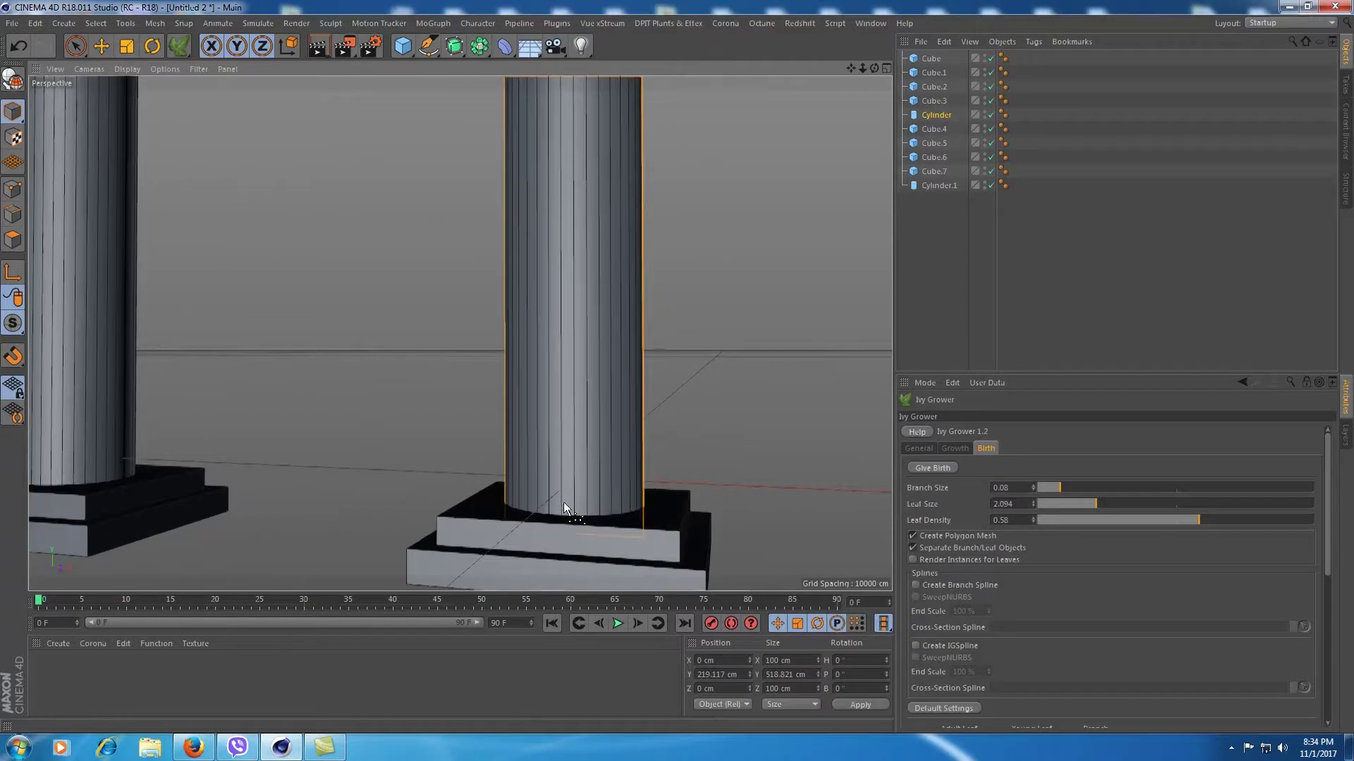
scroll(564, 502, "up", 3)
double_click(560, 522)
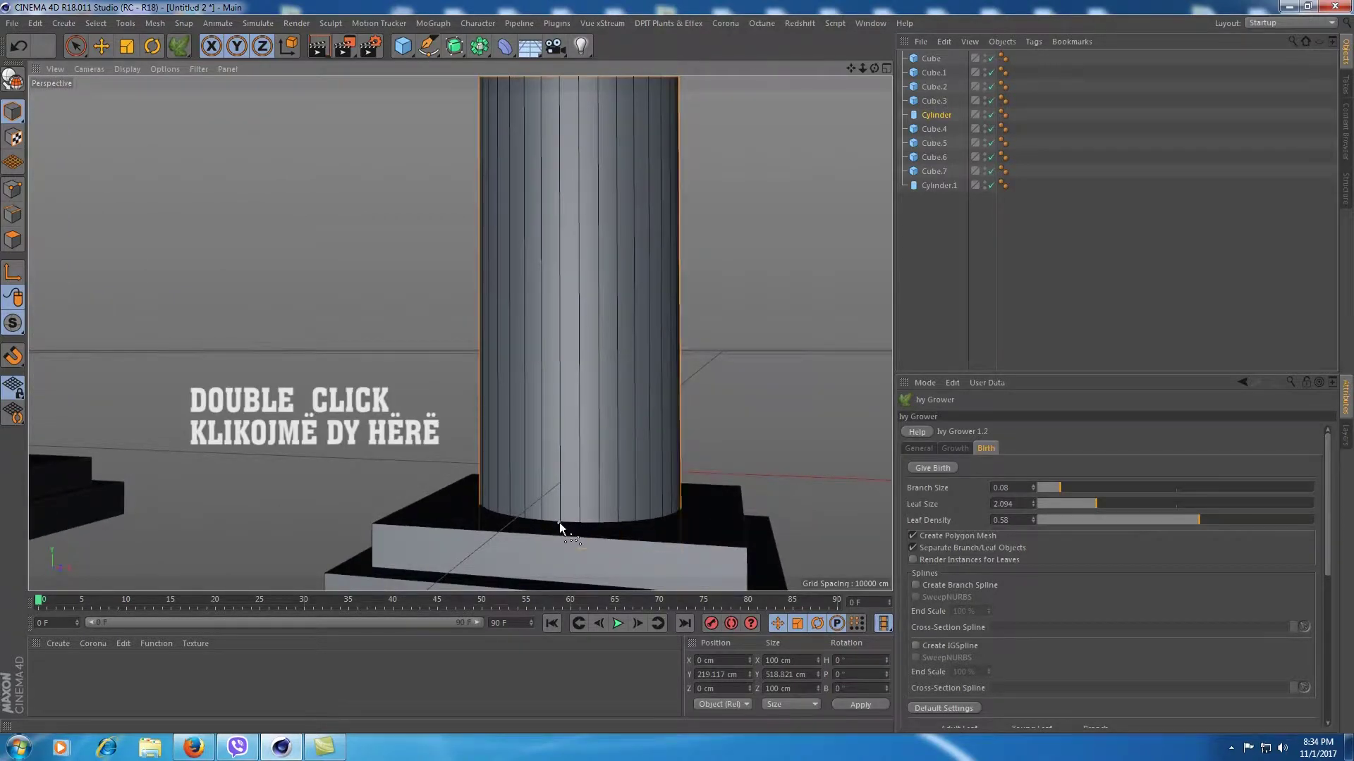
left_click(954, 450)
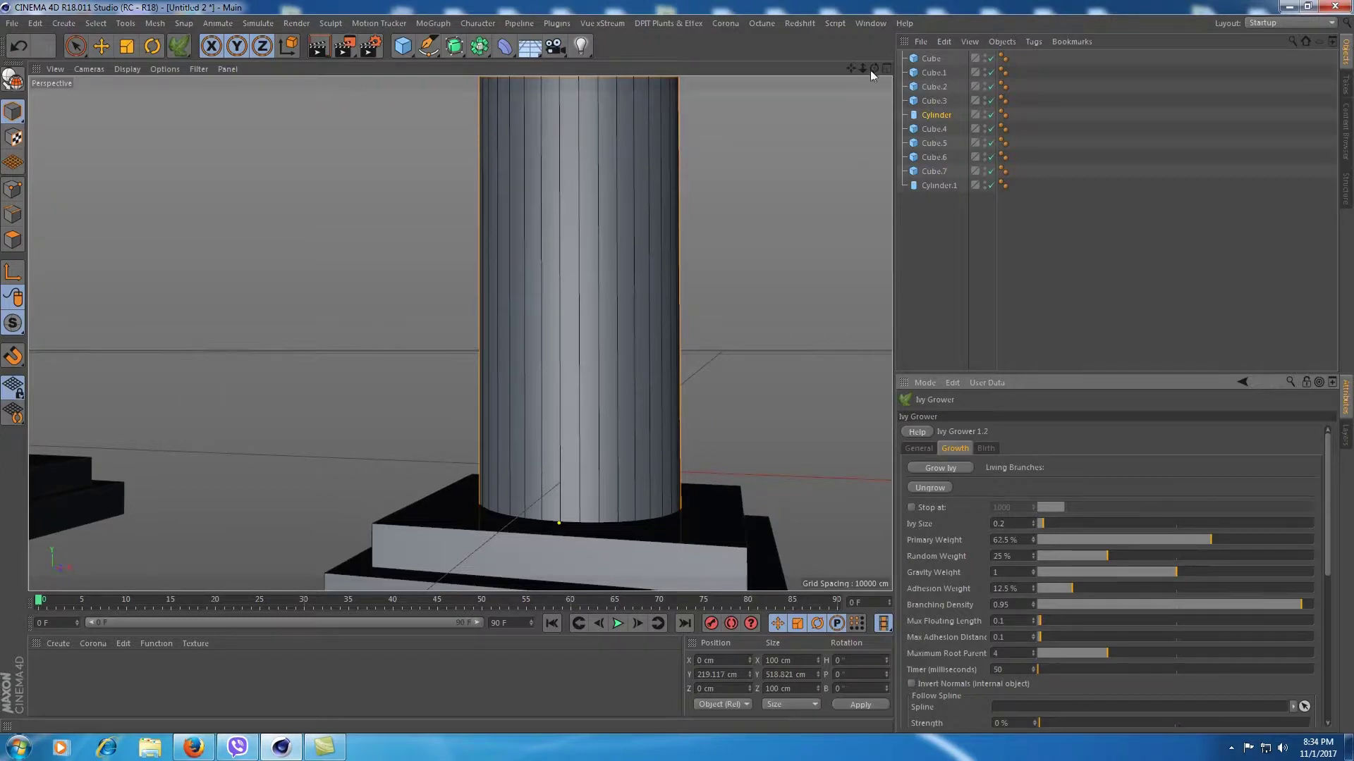
Grow ivy up the right column's shaft, then stop the growth
mouse_move(862, 70)
left_mouse_down()
mouse_move(852, 62)
mouse_move(852, 112)
left_mouse_up()
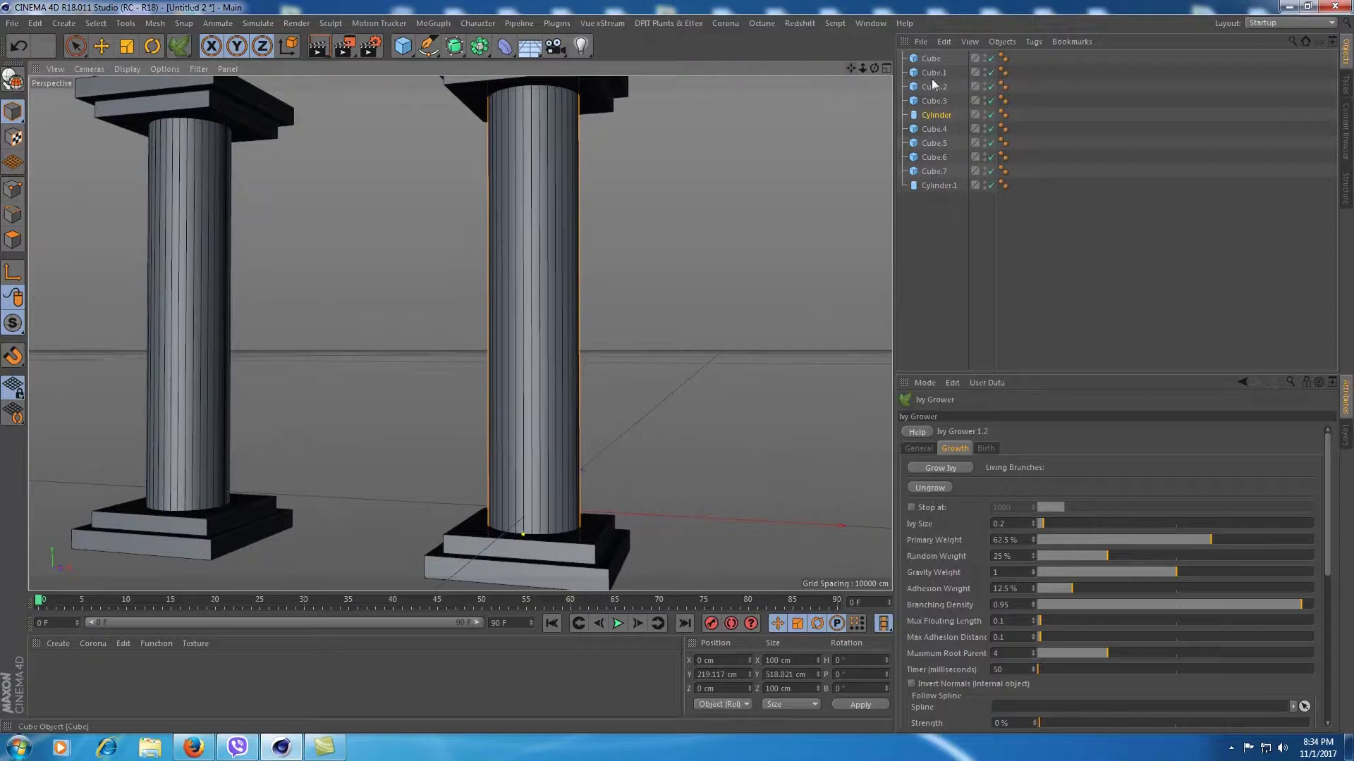
left_click(953, 468)
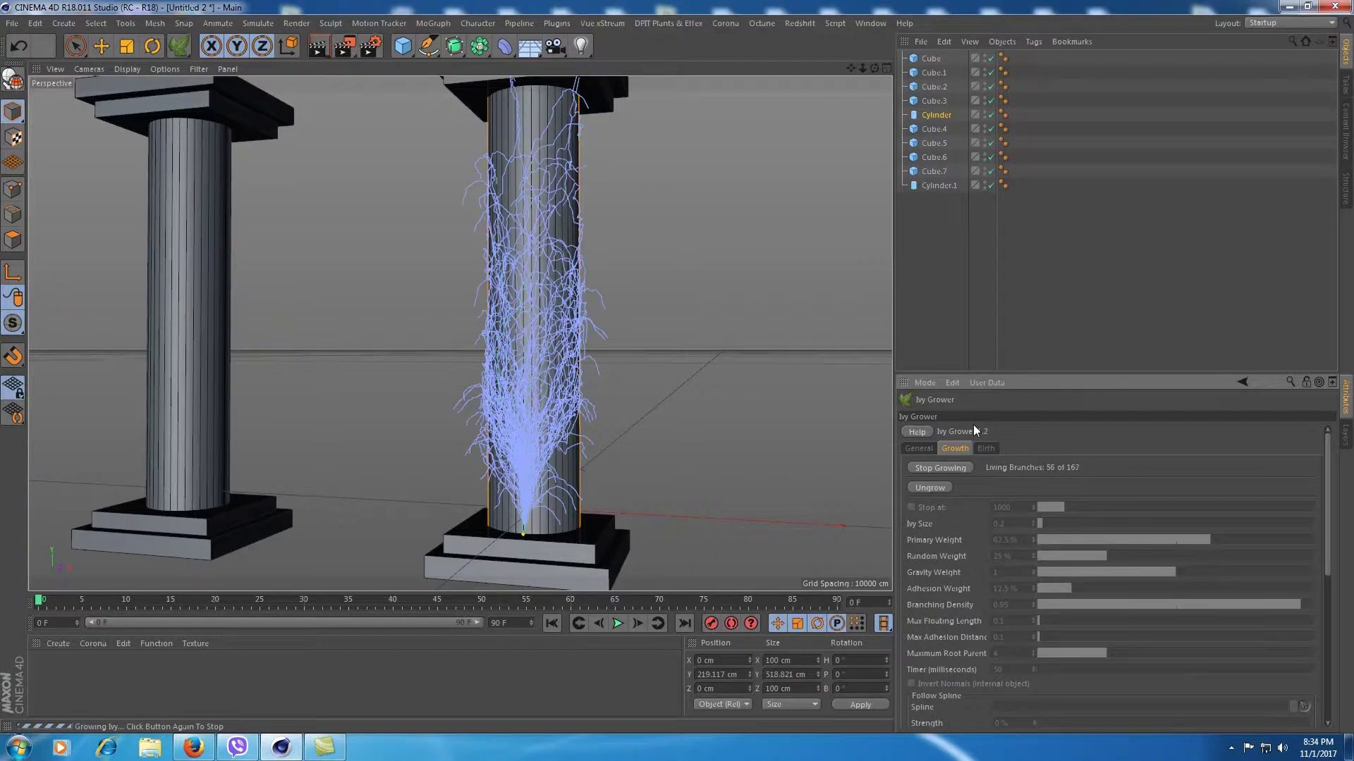
left_click(949, 470)
Generate ivy leaves, rebuilding them with Leaf Size 1.383 and Leaf Density 0.451
left_click(984, 449)
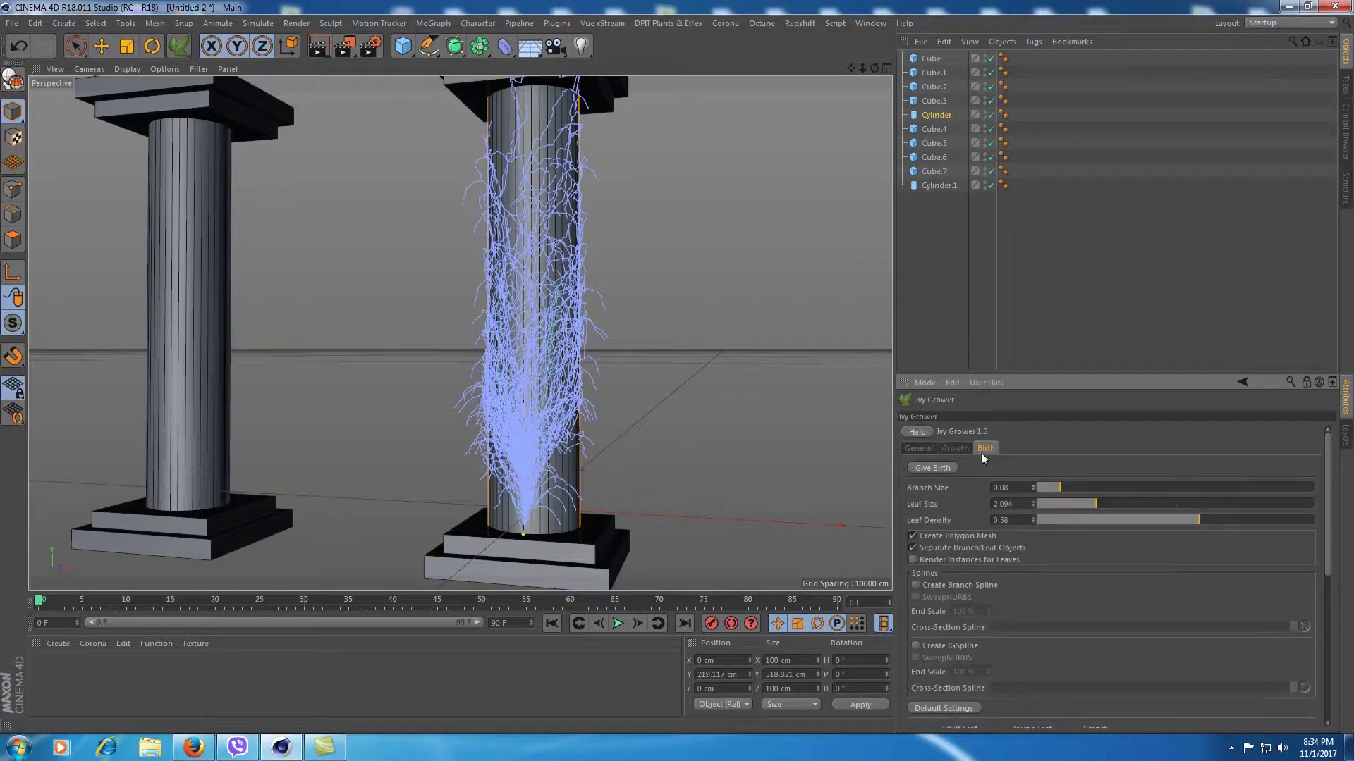
left_click(940, 468)
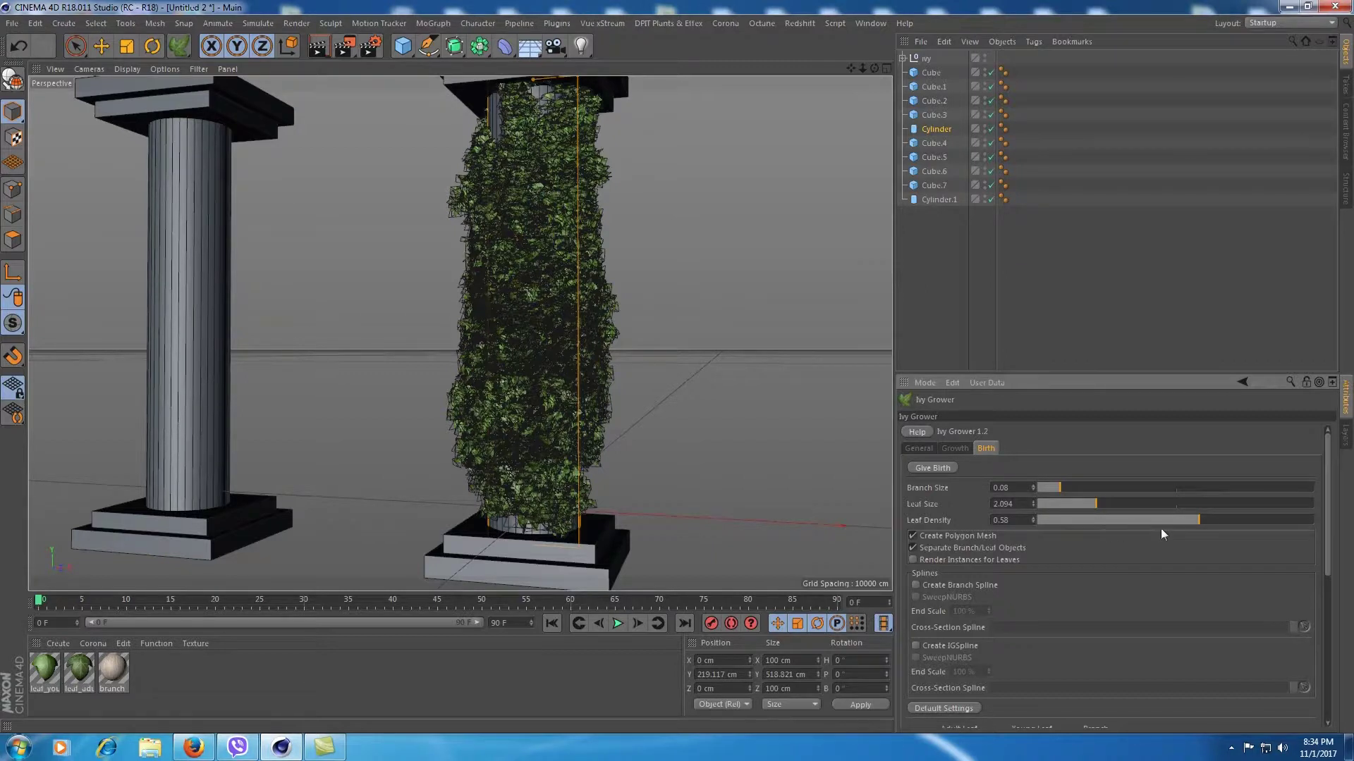
left_click(937, 469)
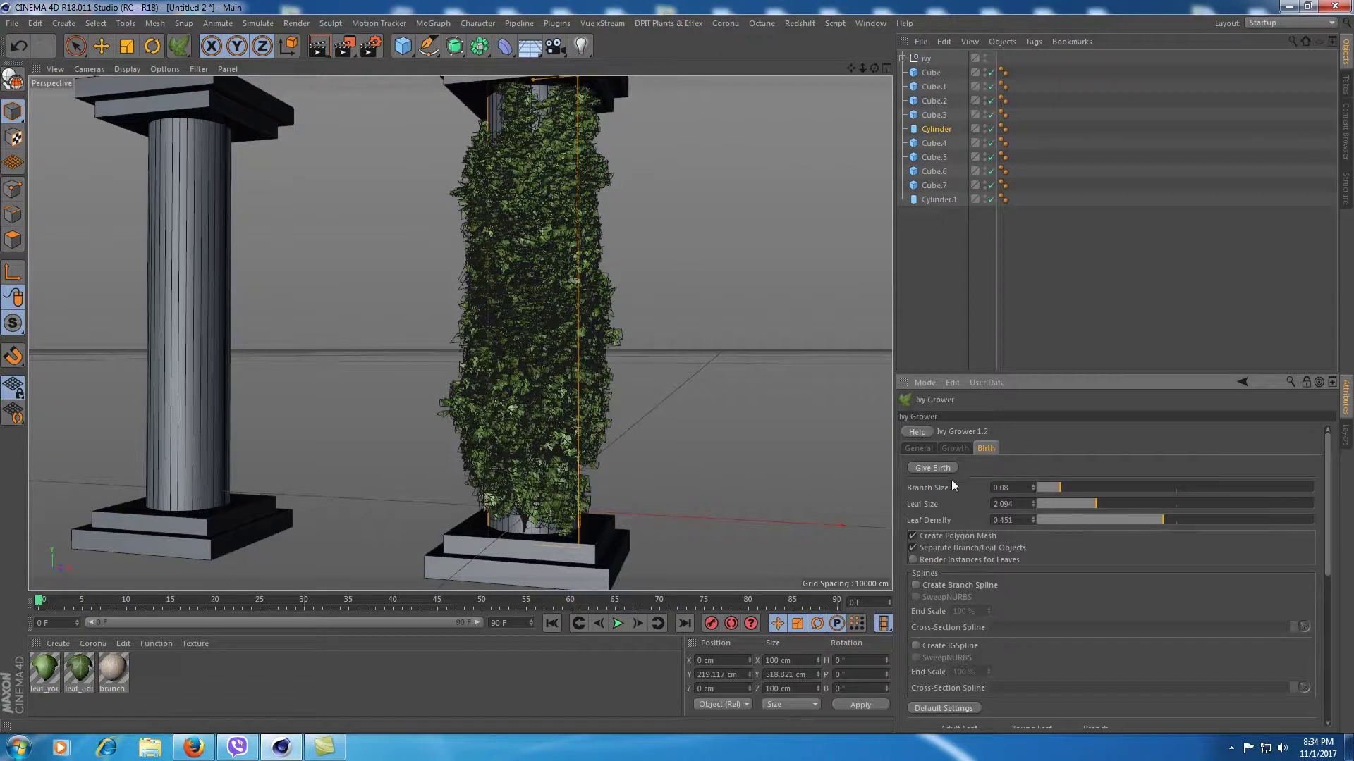
left_click(944, 469)
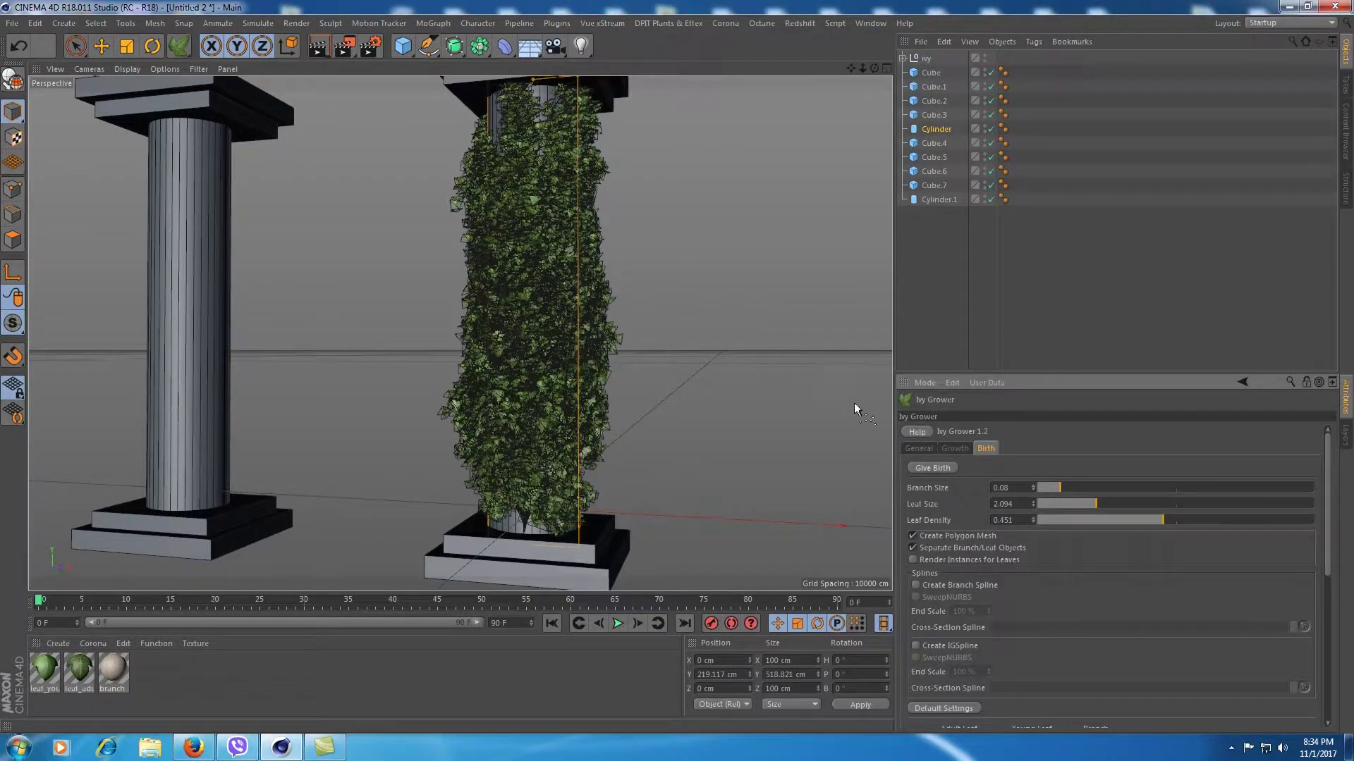
left_click(933, 467)
left_click(1073, 503)
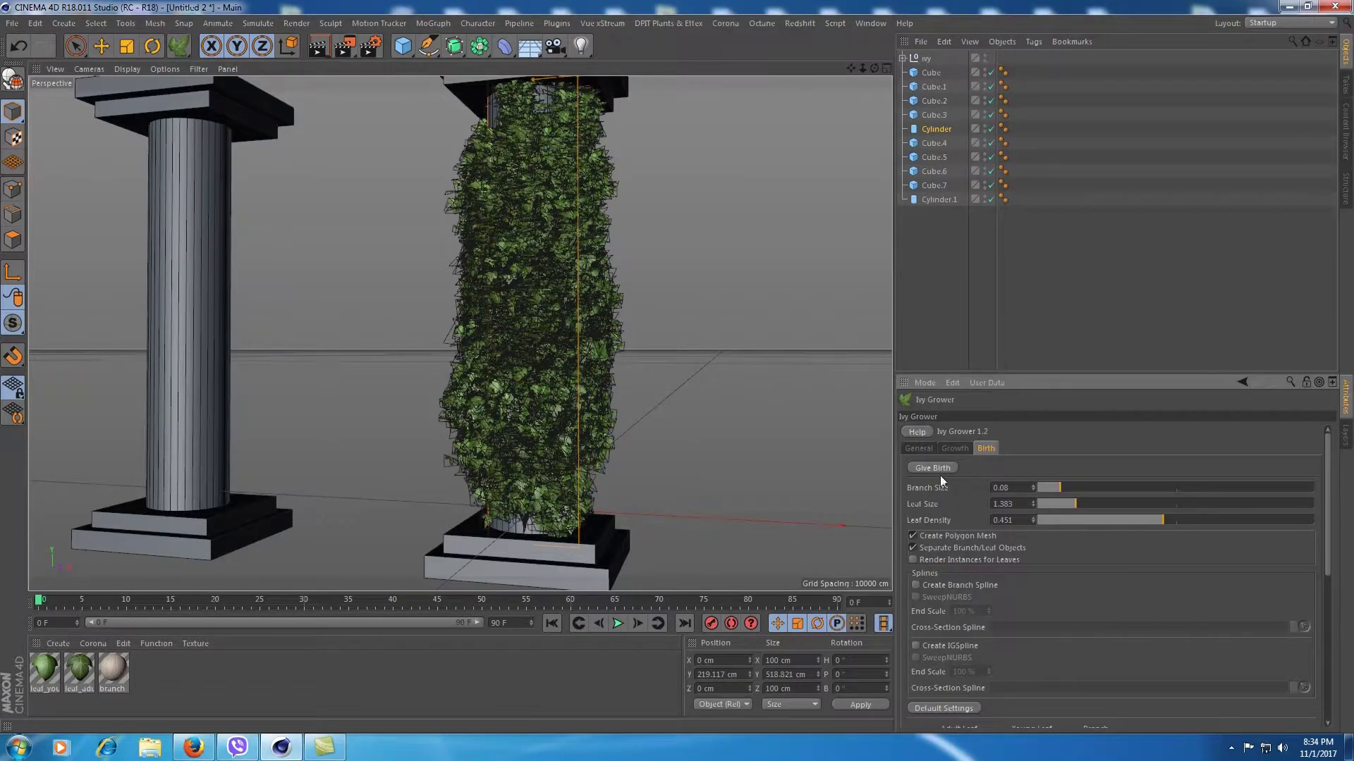
left_click(934, 469)
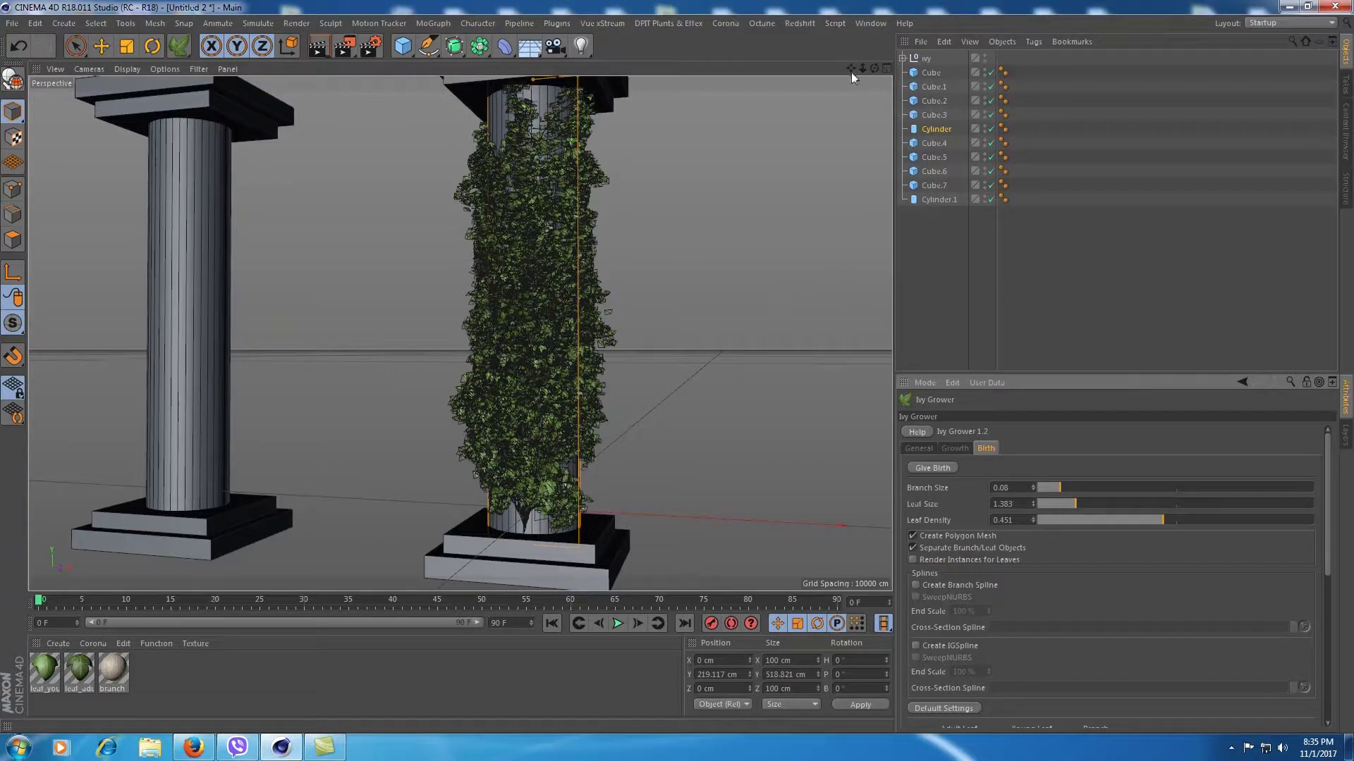
left_click_drag(852, 72, 852, 70)
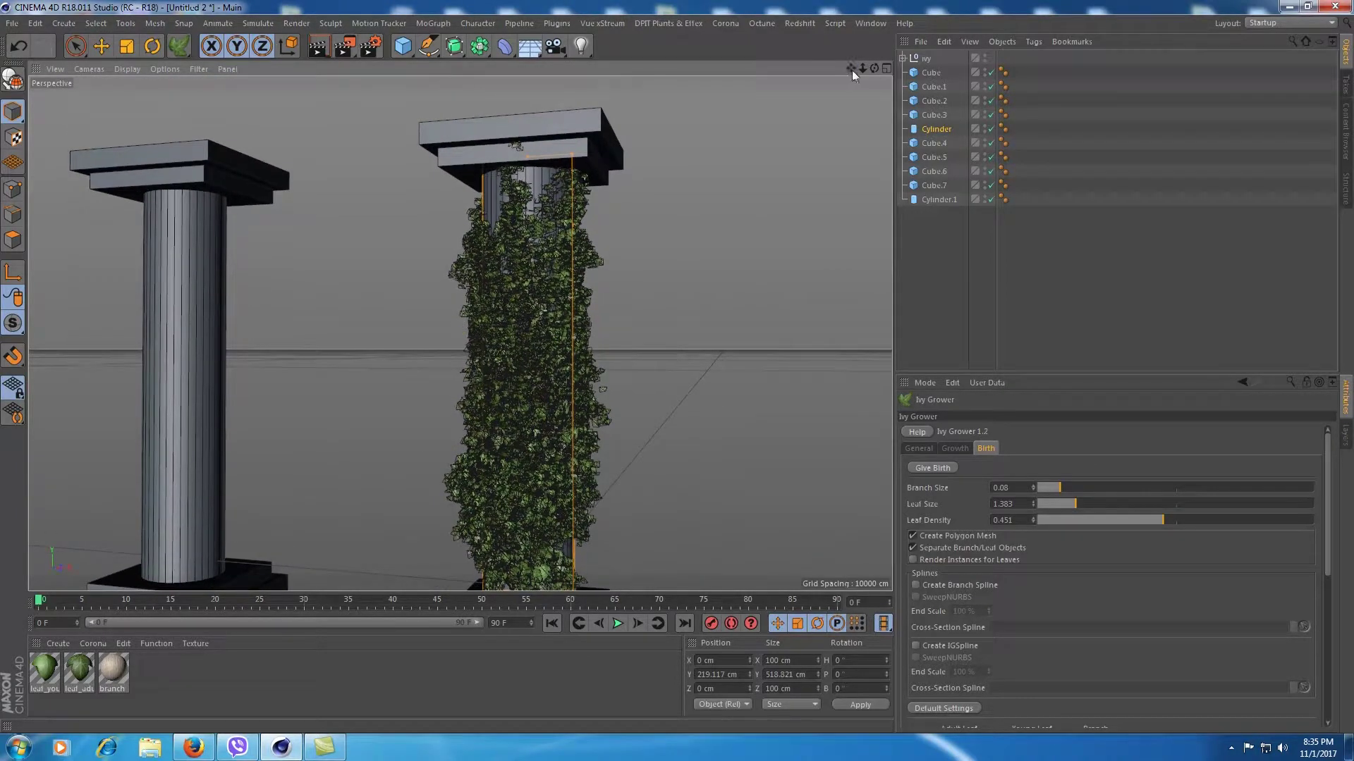
left_click_drag(874, 67, 832, 113)
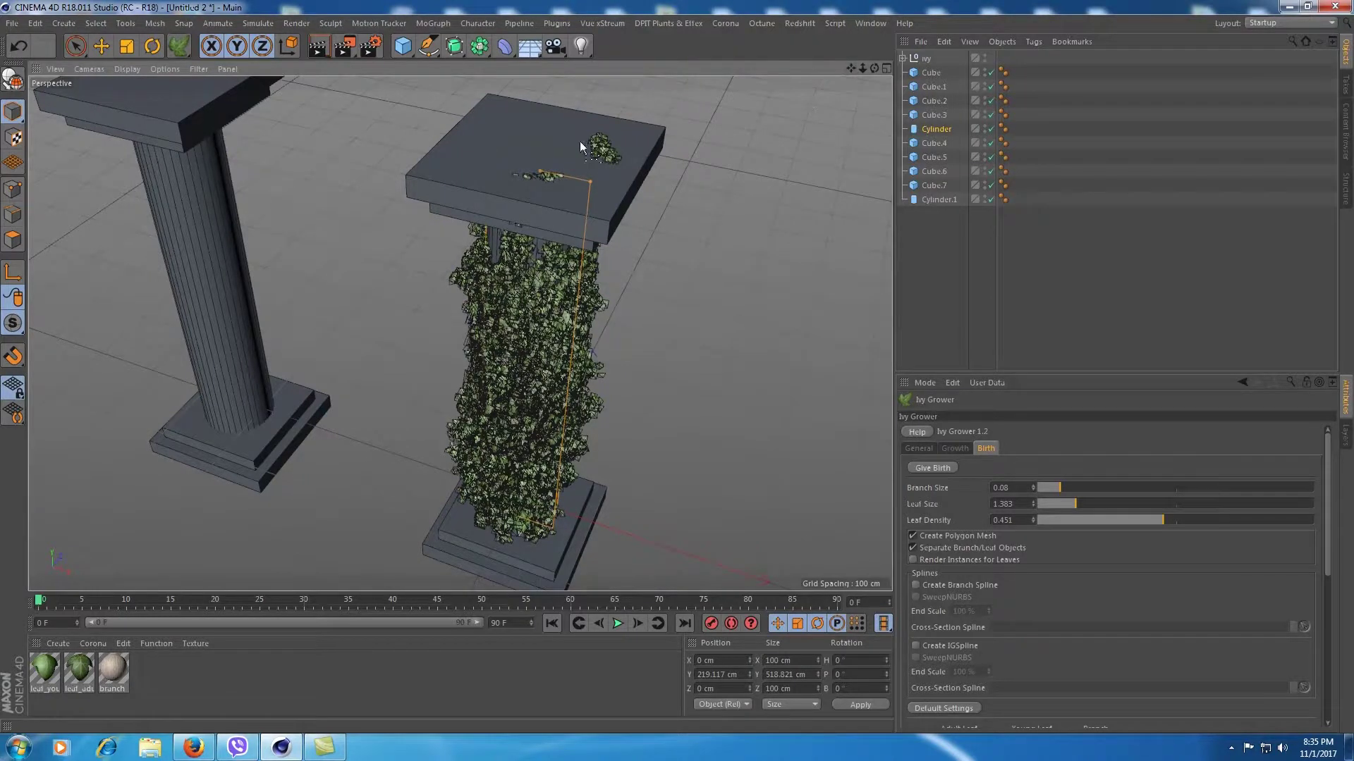
Select the top cap slab, try making it editable and seeding ivy on it, then undo
left_click(932, 100)
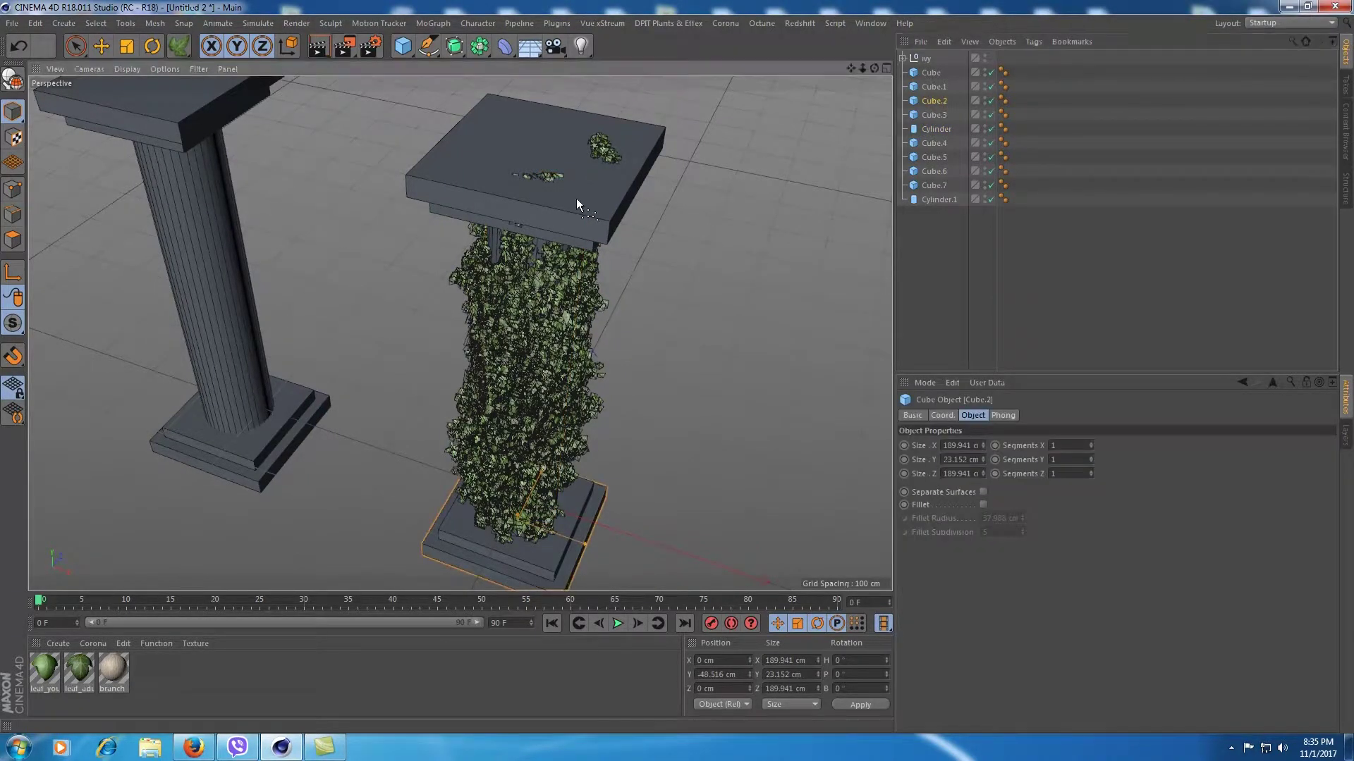
left_click(935, 88)
left_click(936, 73)
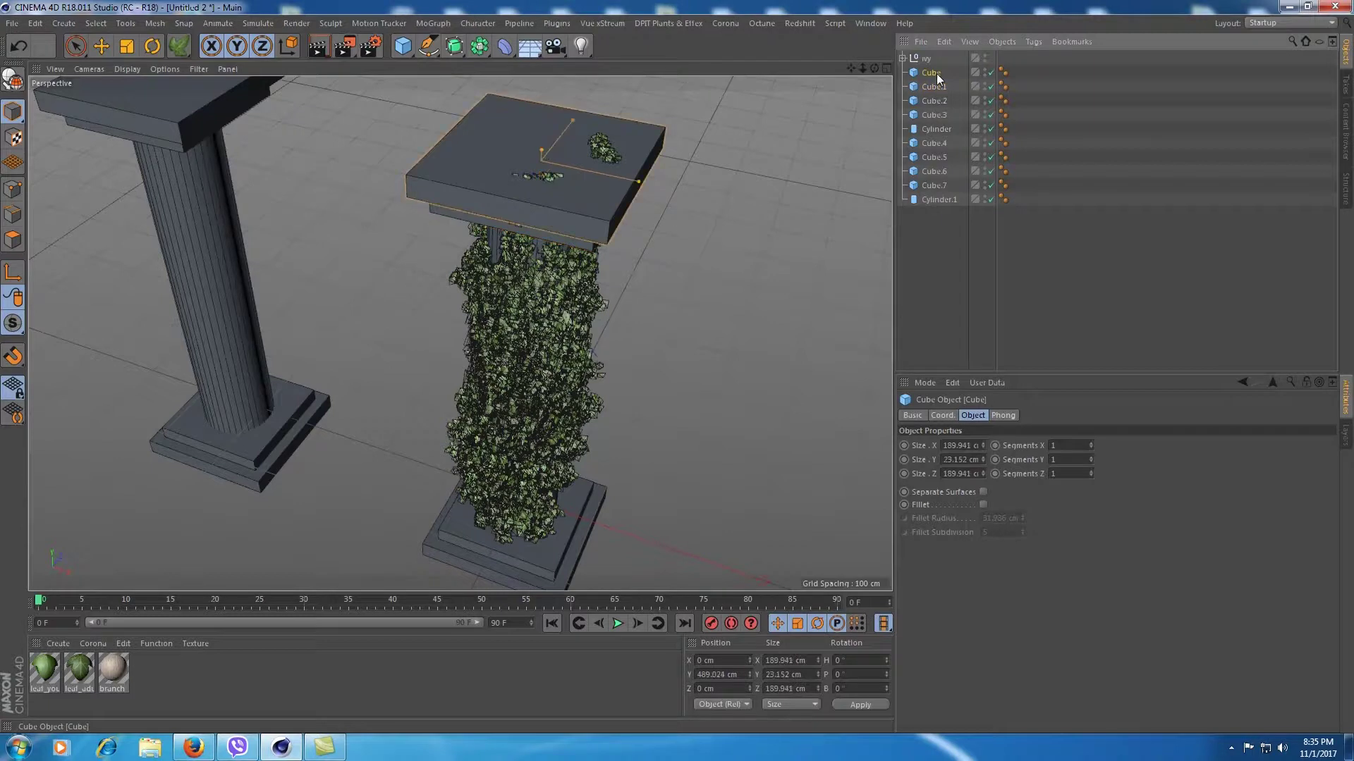
left_click(12, 81)
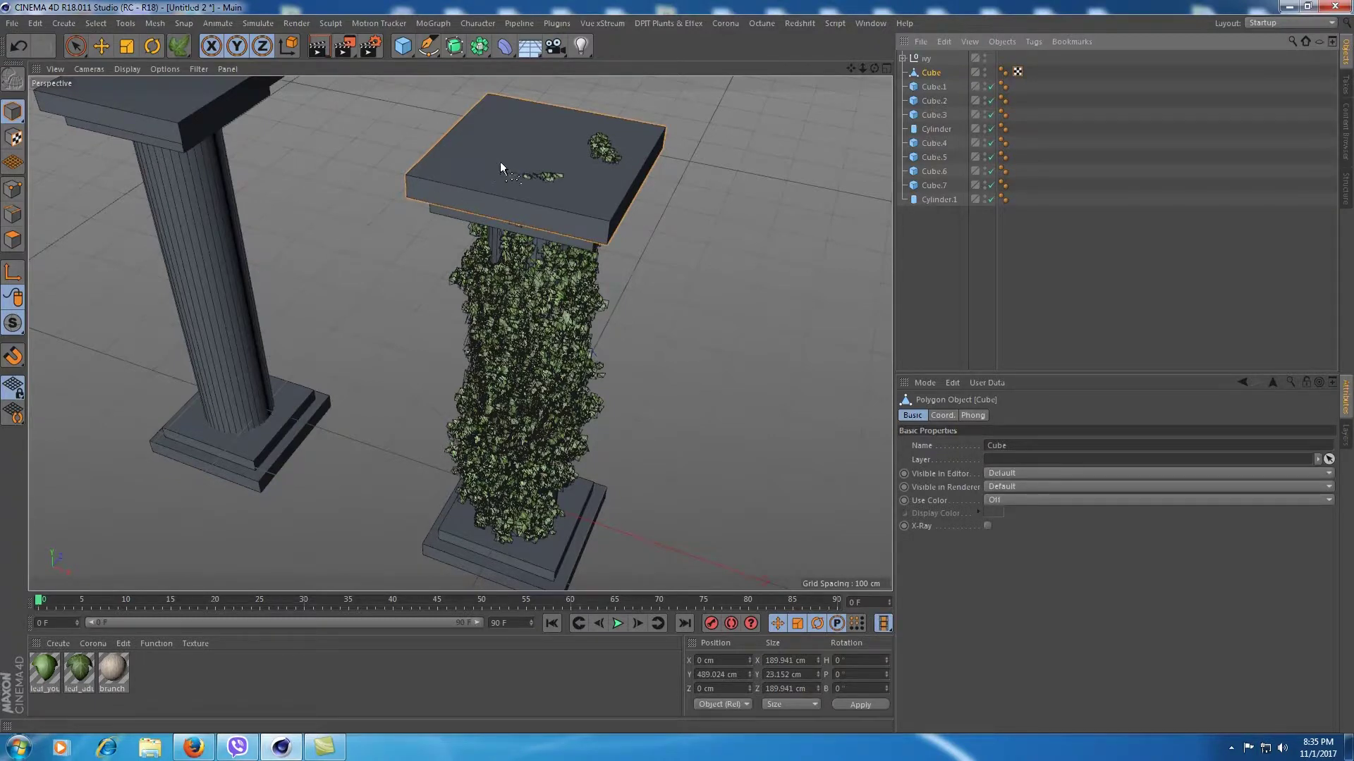
left_click(538, 153)
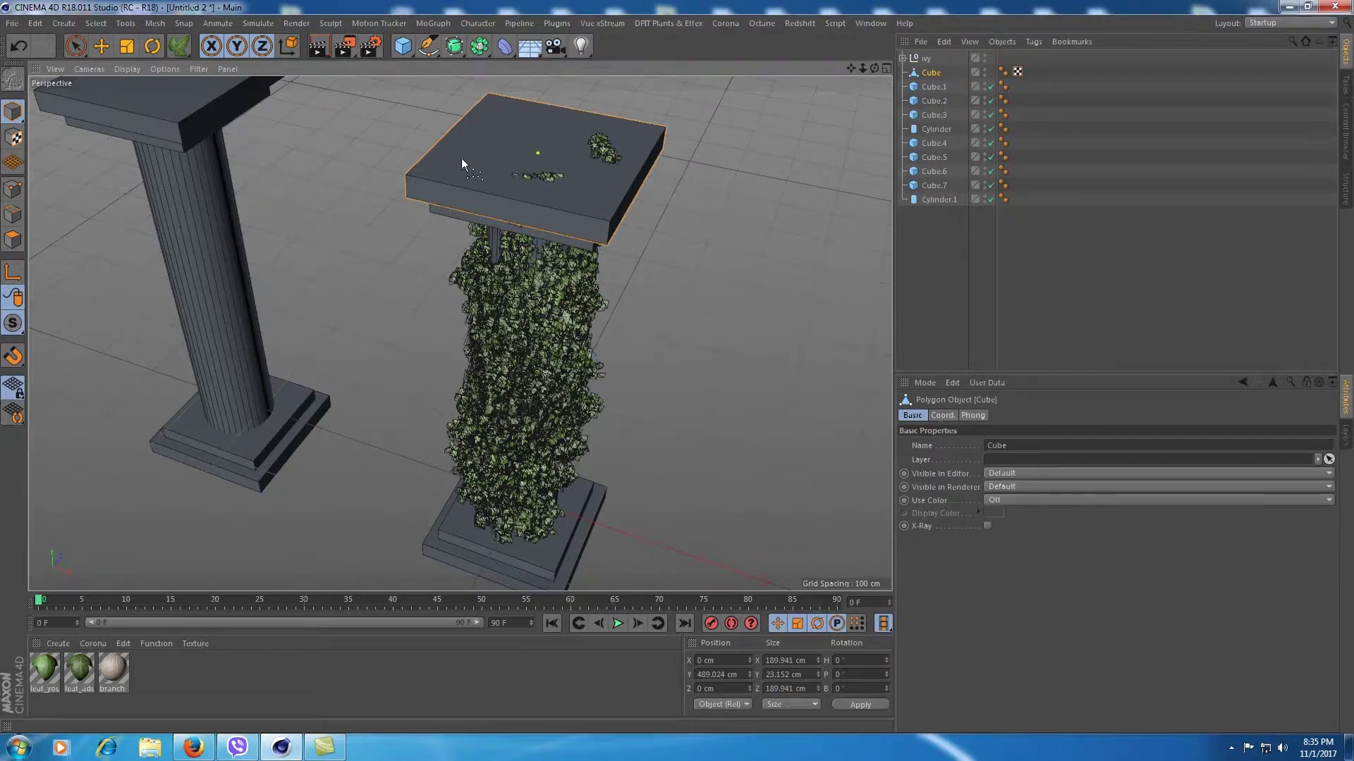
left_click(519, 162)
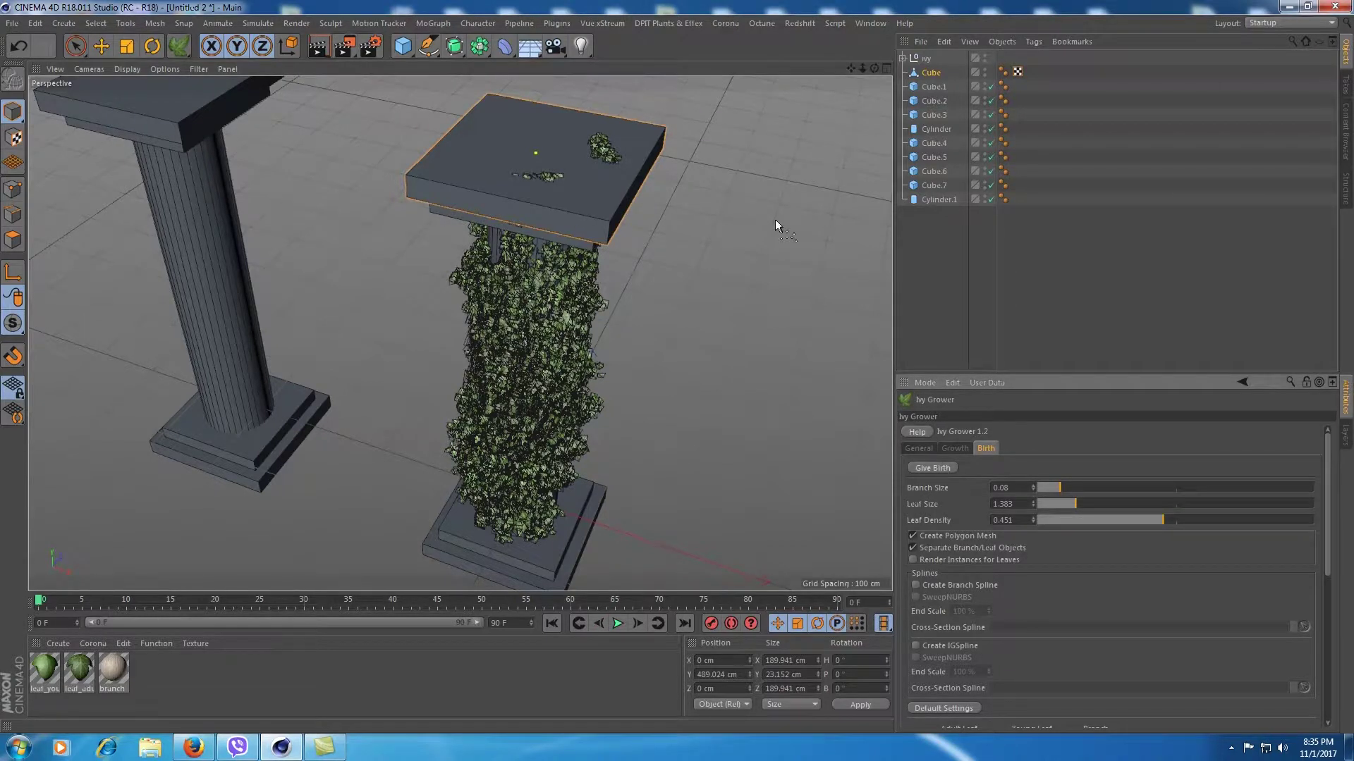
key("ctrl+z")
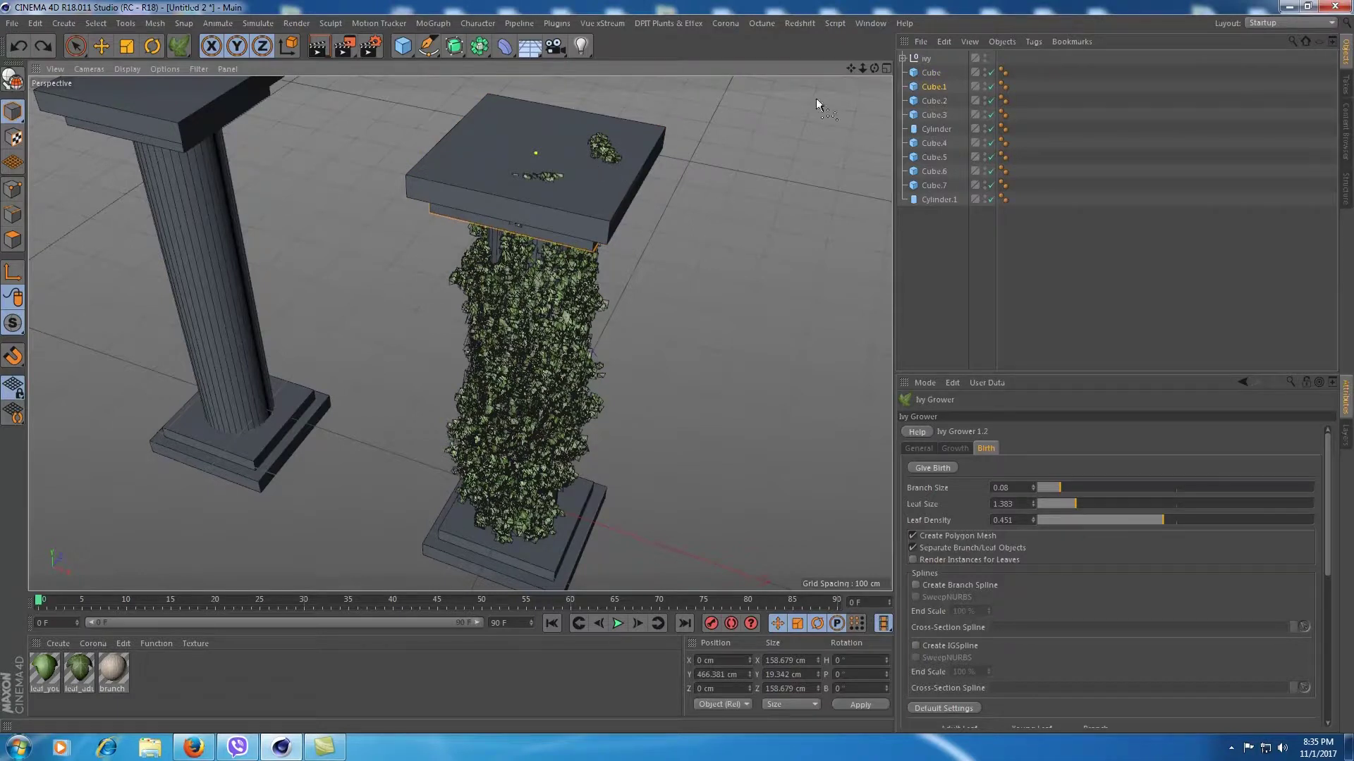
Subdivide the top cap slab into 10 × 3 × 13 segments and bring up the Ivy Grower
left_click(928, 72)
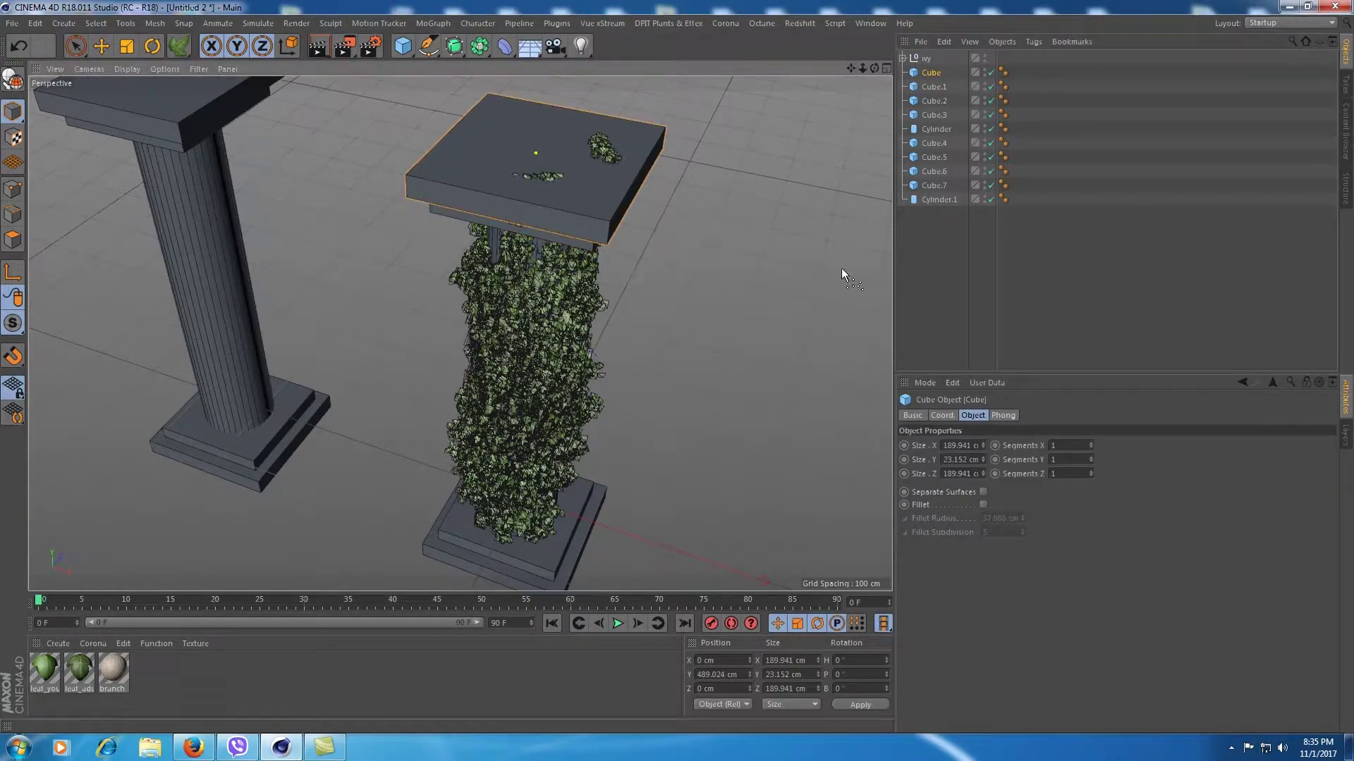
left_click(1090, 458)
left_click(1090, 457)
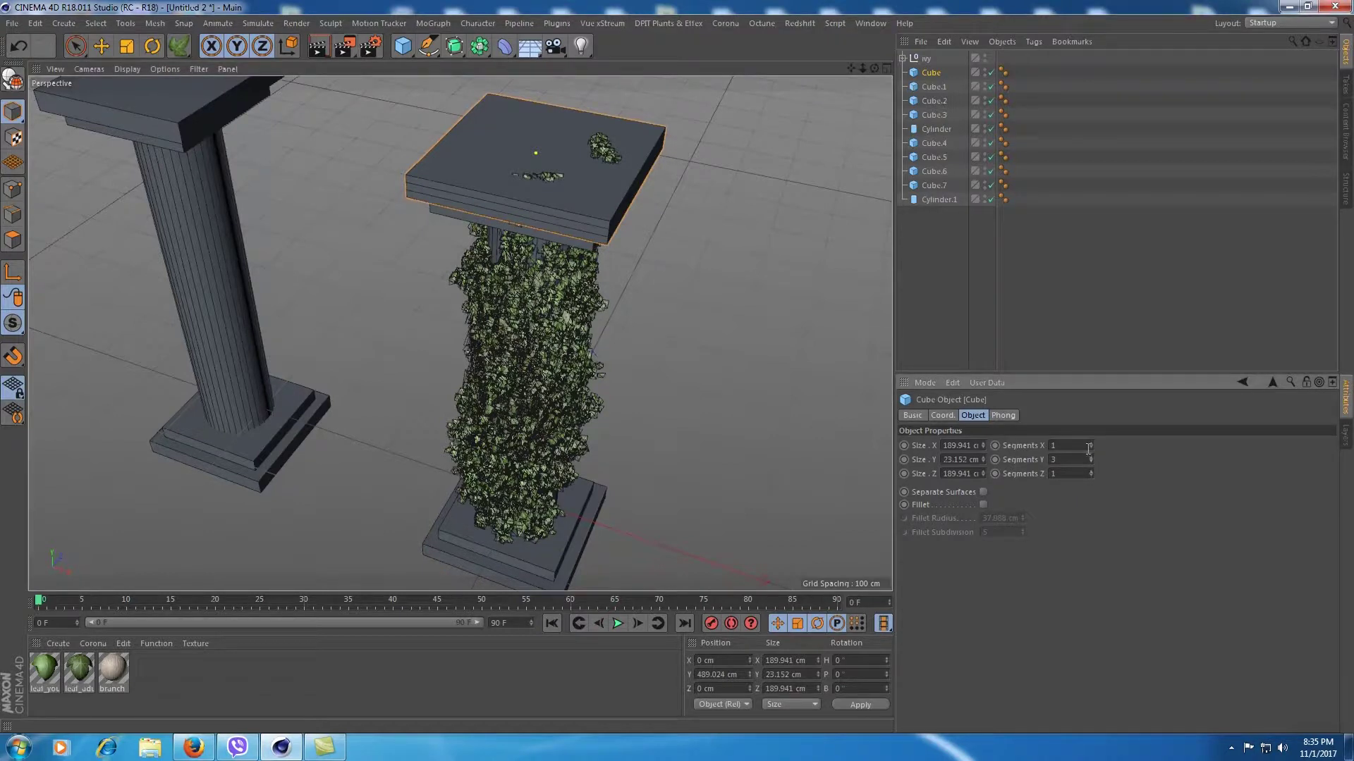
left_click(1091, 444)
left_click(1091, 443)
left_click(1091, 443)
left_click(1091, 473)
left_click(1092, 472)
left_click(1092, 472)
left_click(1091, 473)
left_click(1091, 472)
left_click(933, 73)
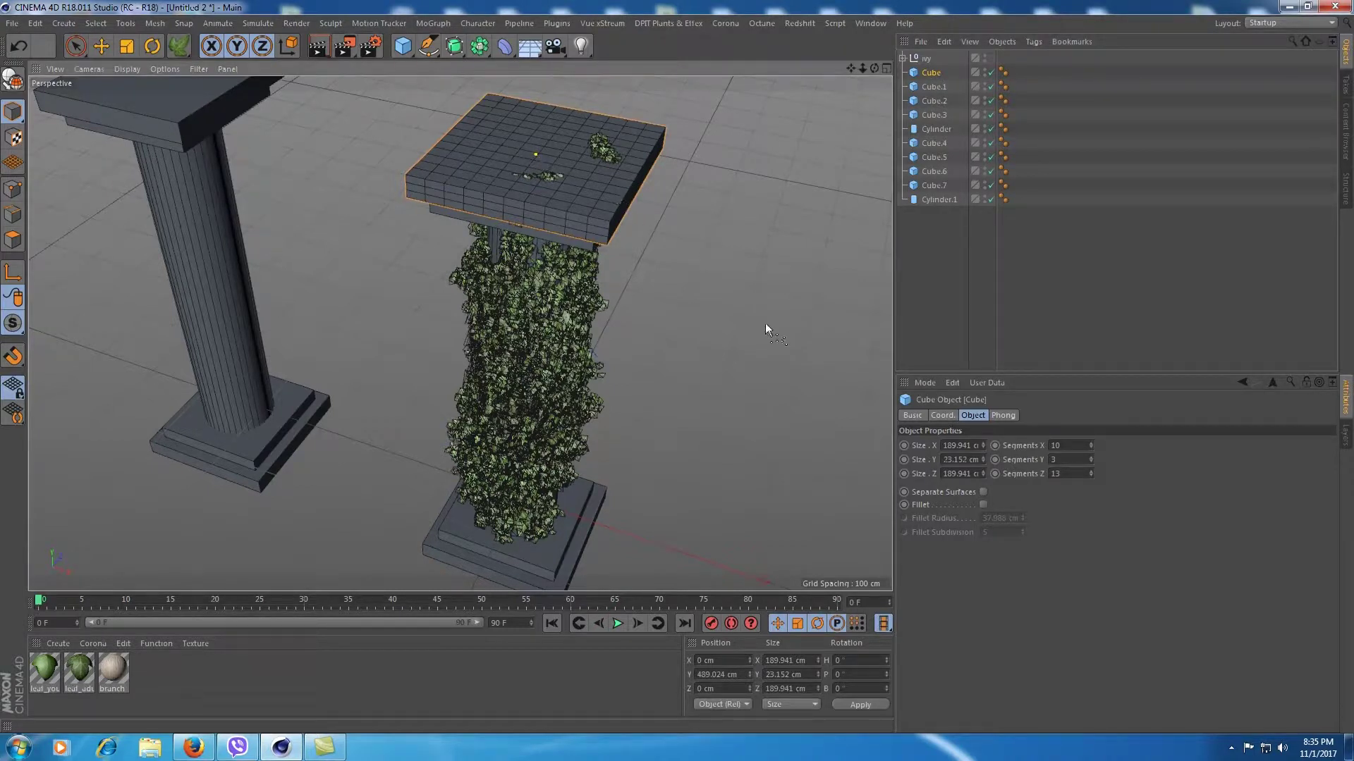
left_click(179, 45)
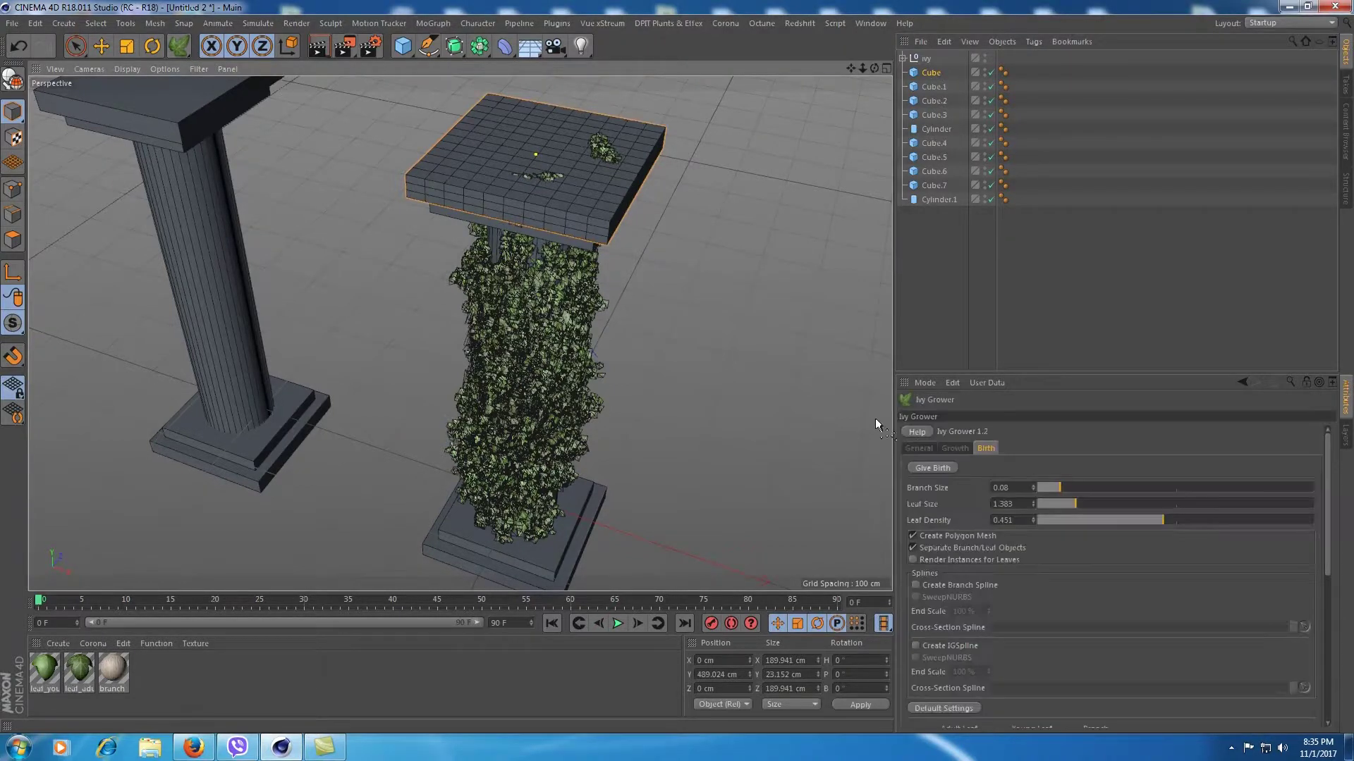
Seed ivy on the top slab's upper face, grow it across the slab, then stop
left_click(936, 468)
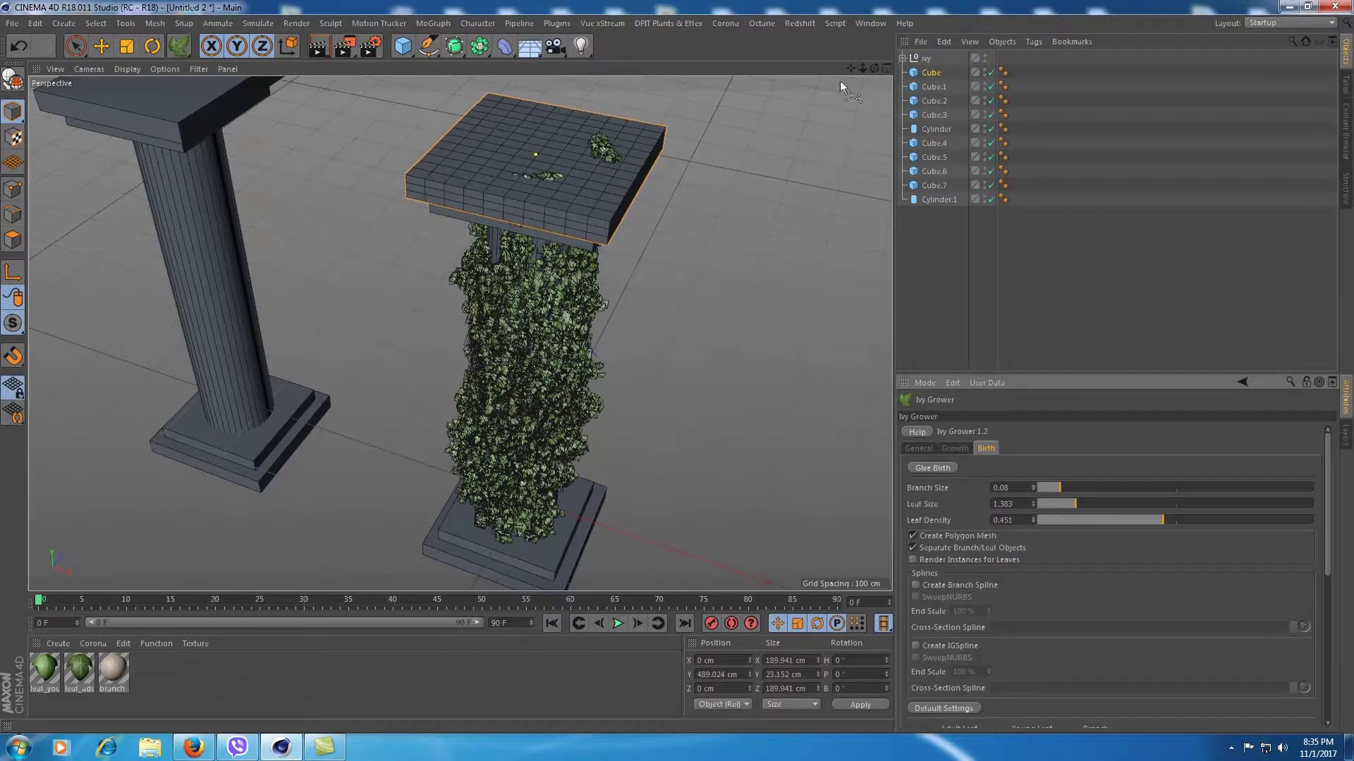
left_click_drag(839, 80, 832, 136, "alt")
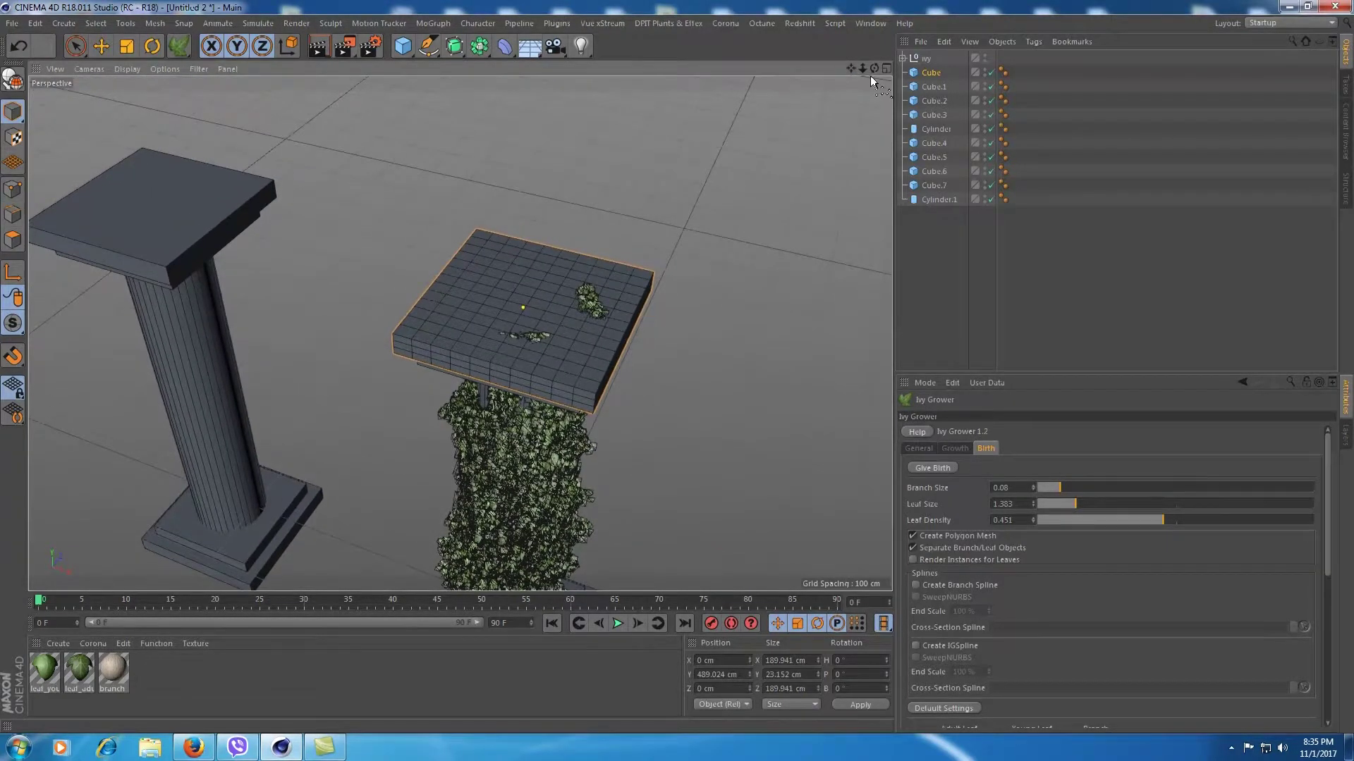
left_click_drag(564, 395, 564, 280, "alt")
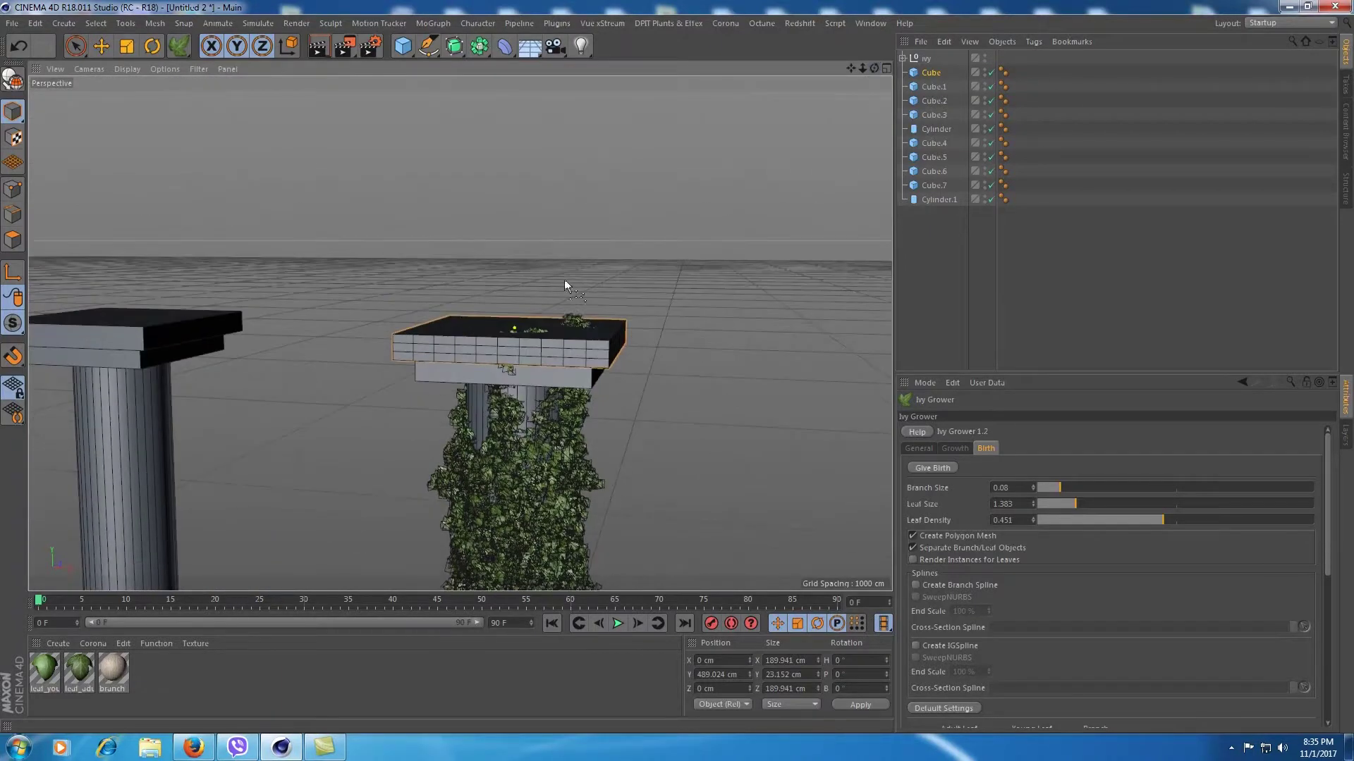
left_click(499, 331)
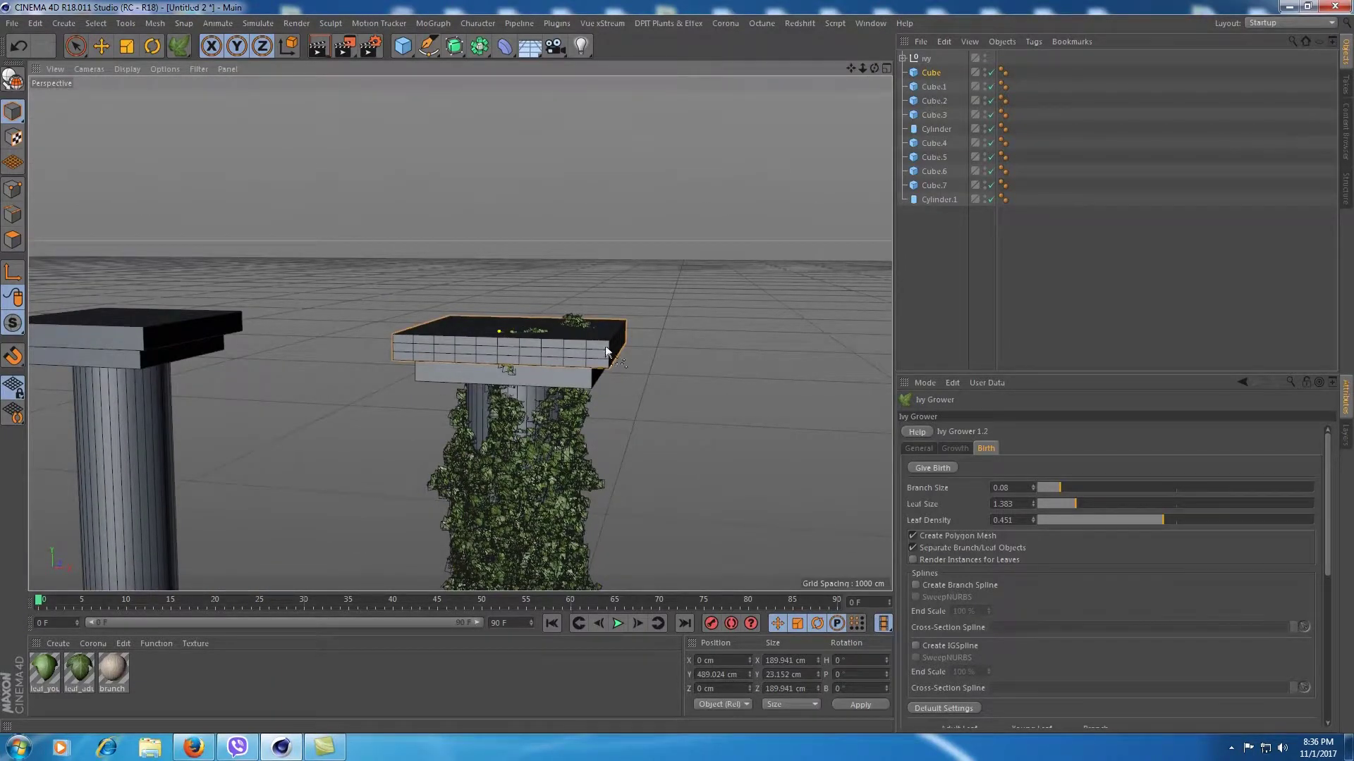
left_click(949, 450)
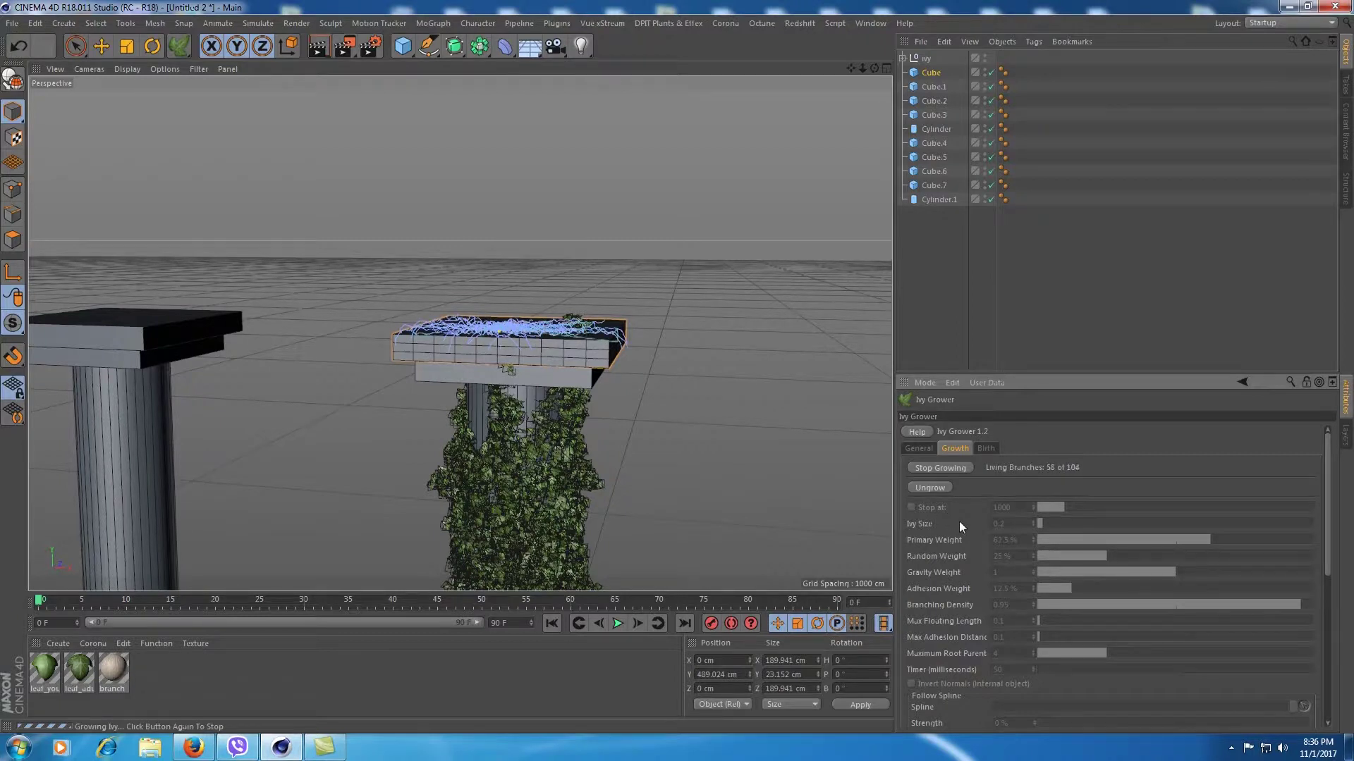
left_click_drag(874, 69, 874, 127)
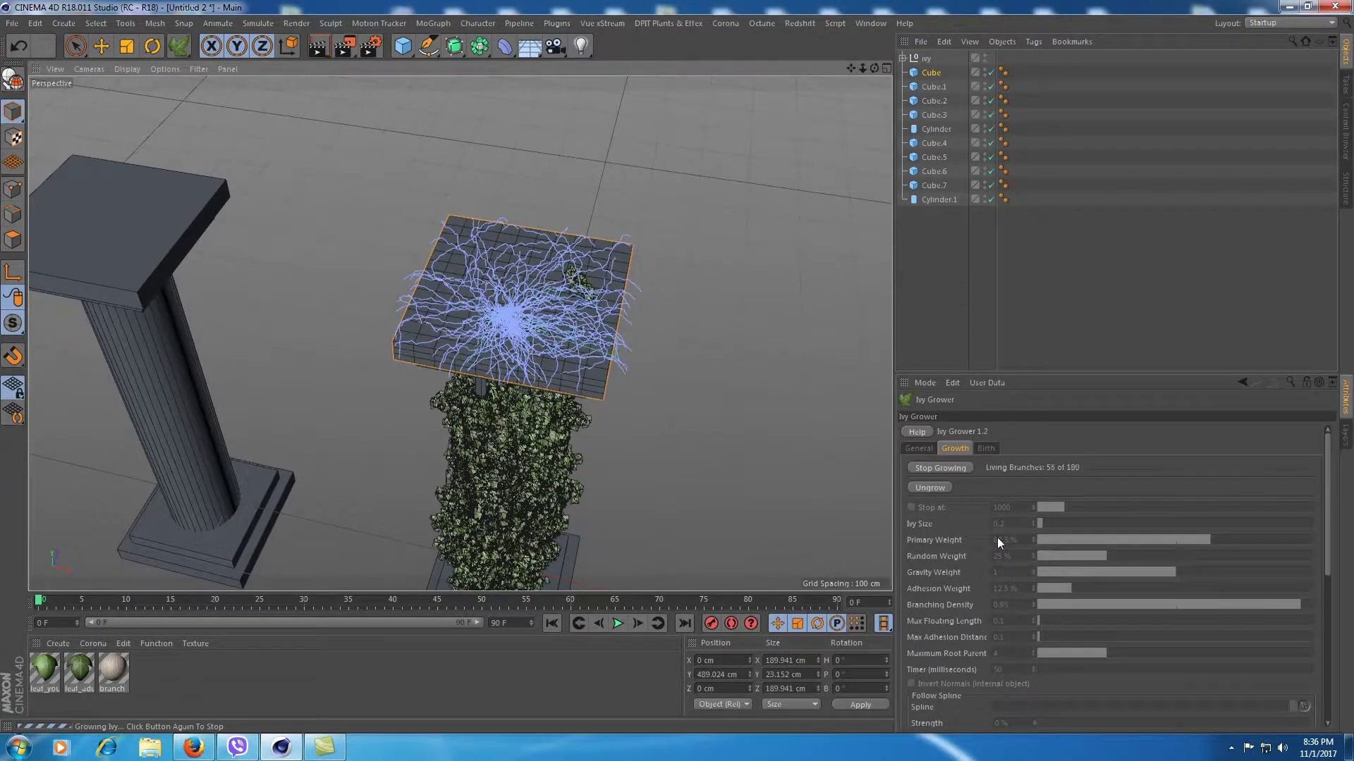
left_click_drag(873, 66, 875, 50)
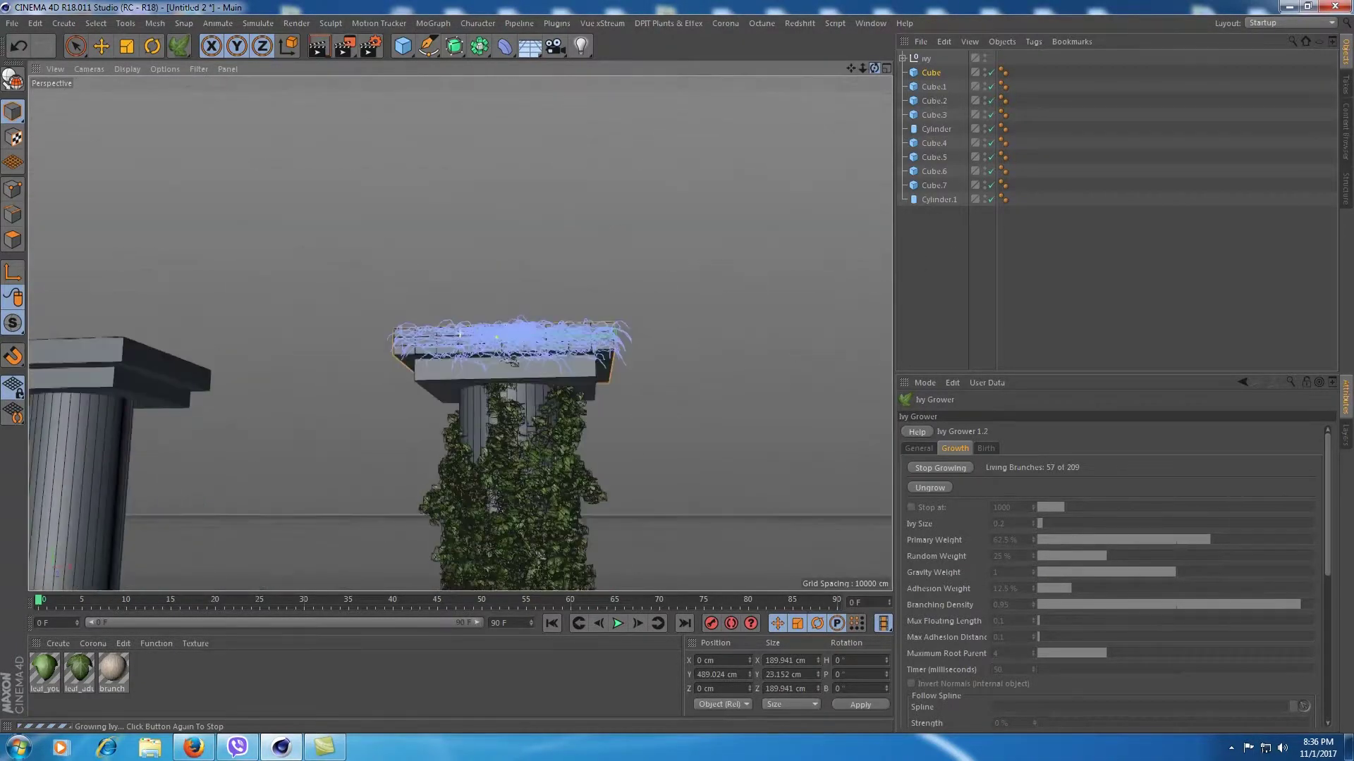
left_click(949, 468)
Generate leafy branch geometry for the slab-top ivy and view both columns
left_click(988, 448)
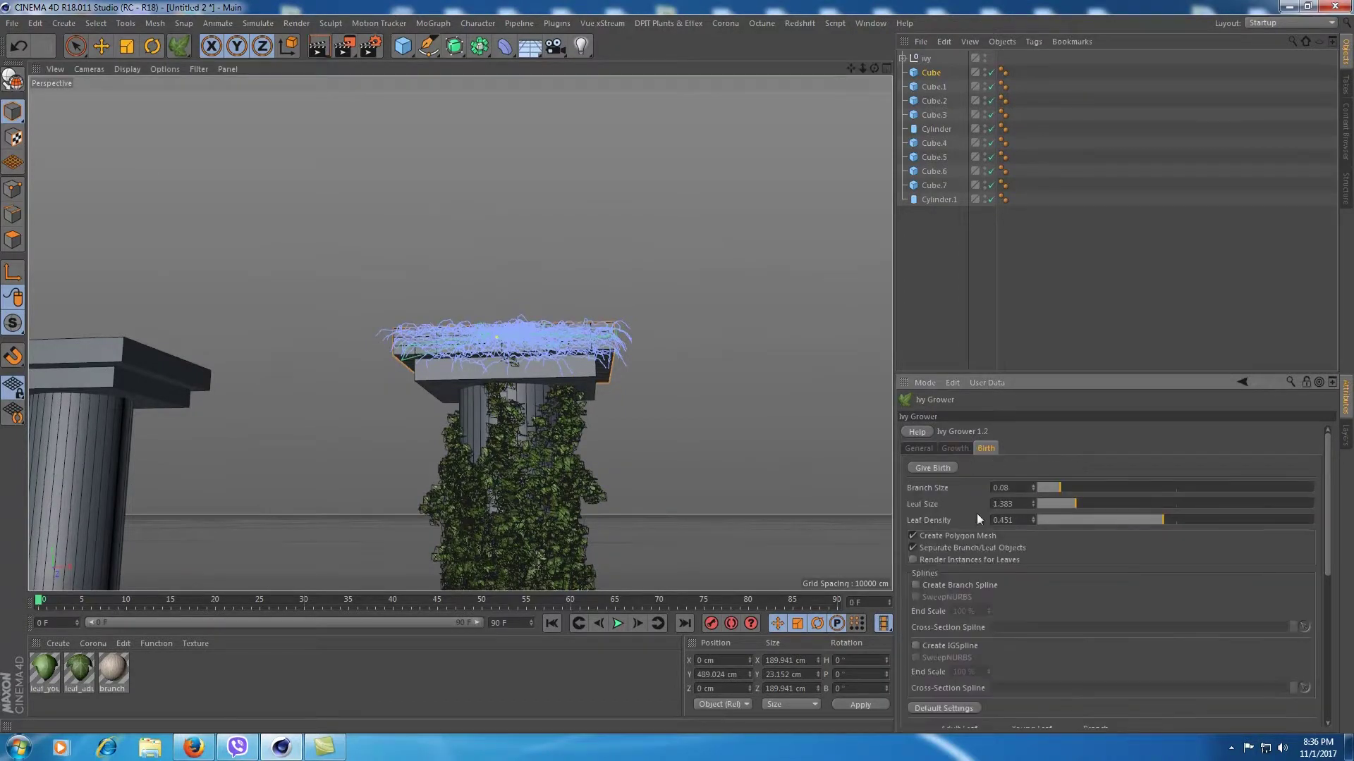
left_click(932, 468)
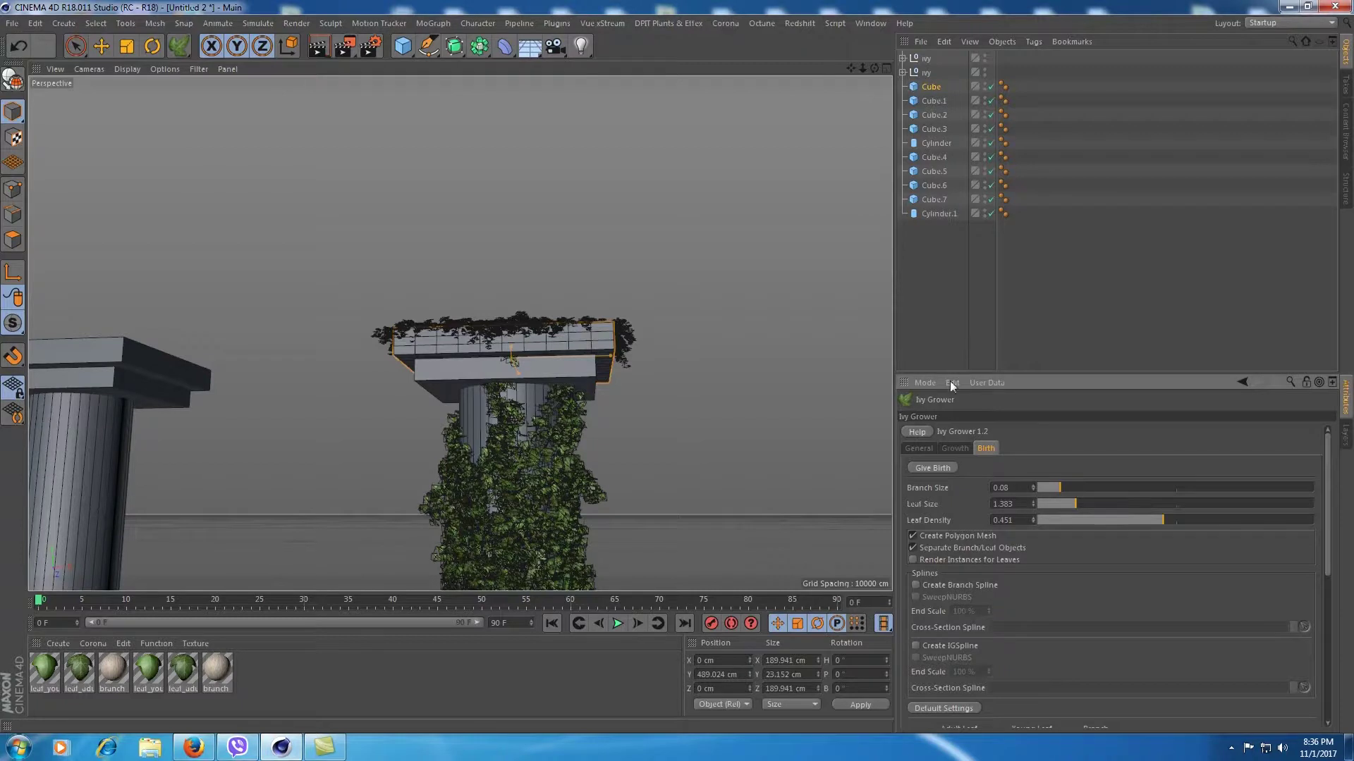
mouse_move(862, 69)
left_mouse_down()
mouse_move(839, 68)
mouse_move(839, 113)
left_mouse_up()
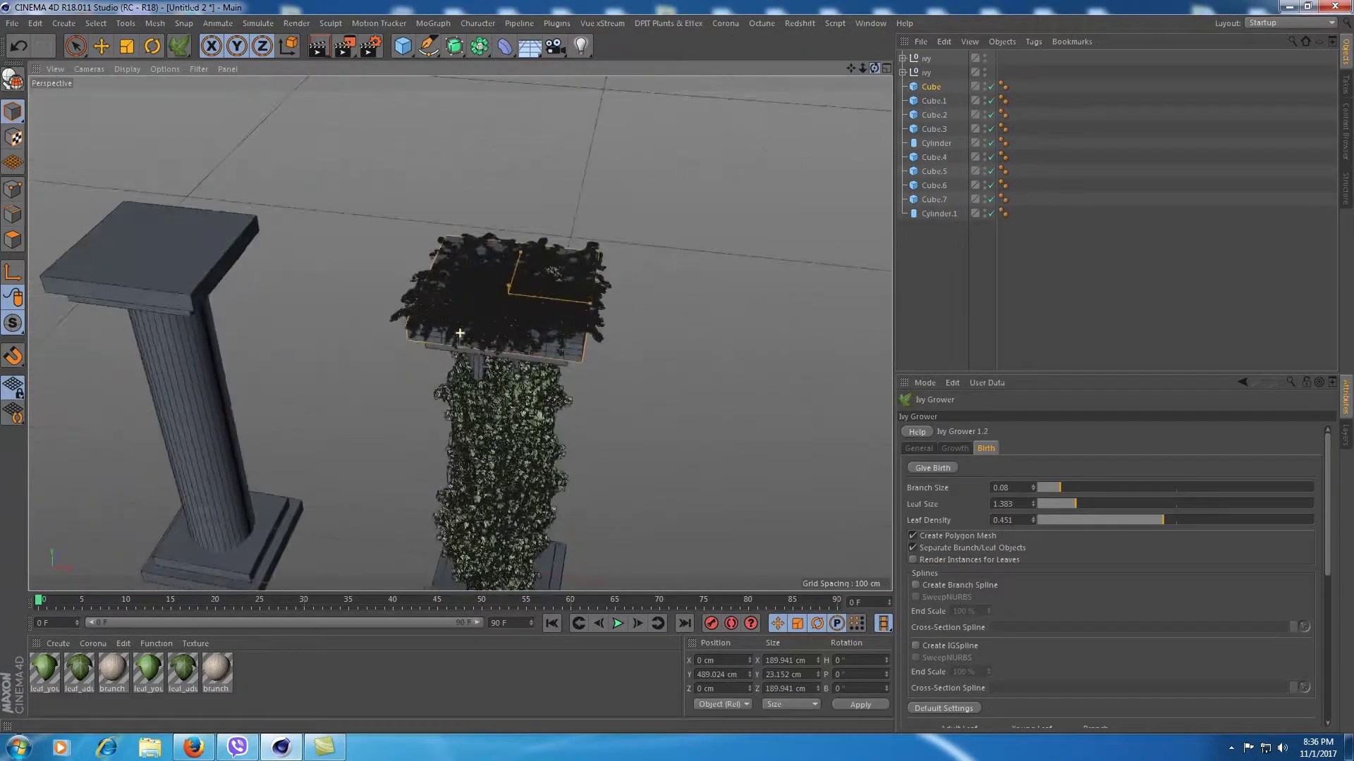
left_click_drag(460, 333, 869, 118, "alt")
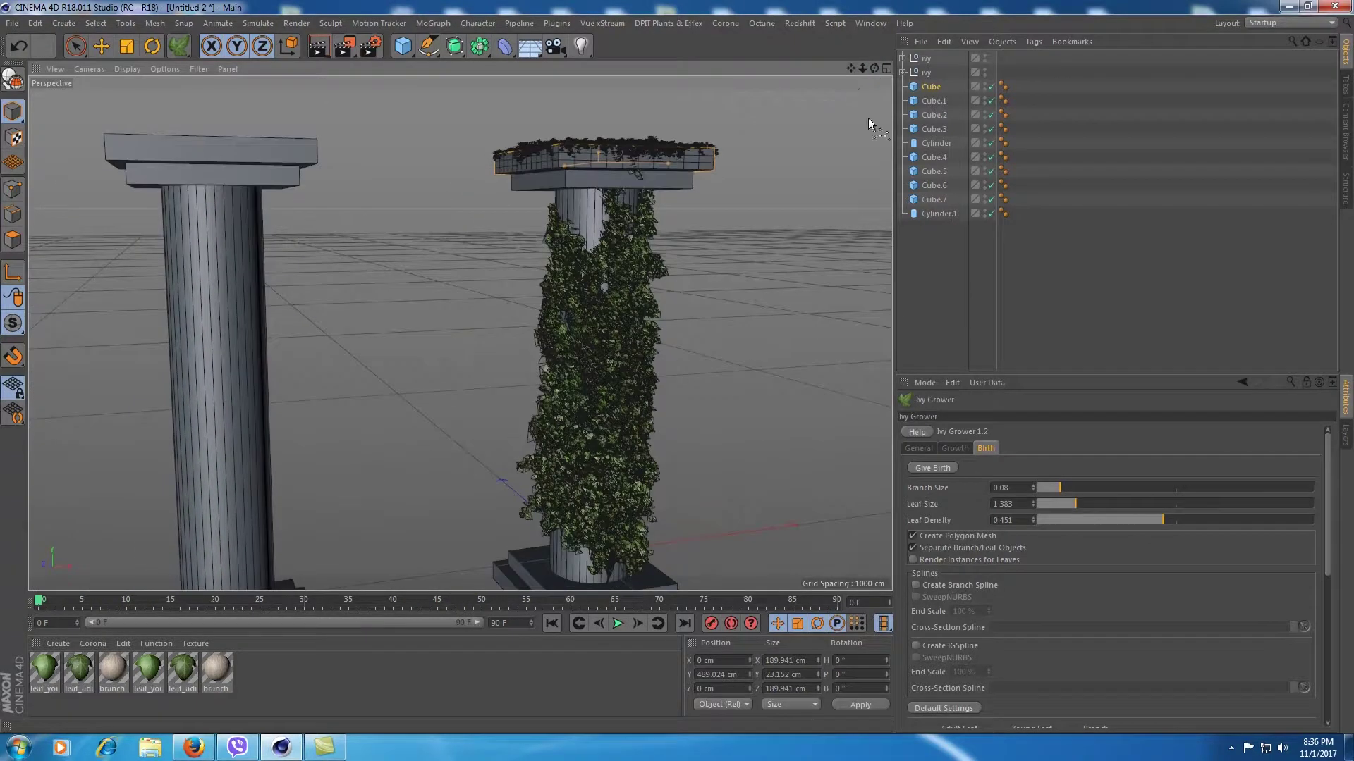
left_click_drag(869, 69, 857, 70)
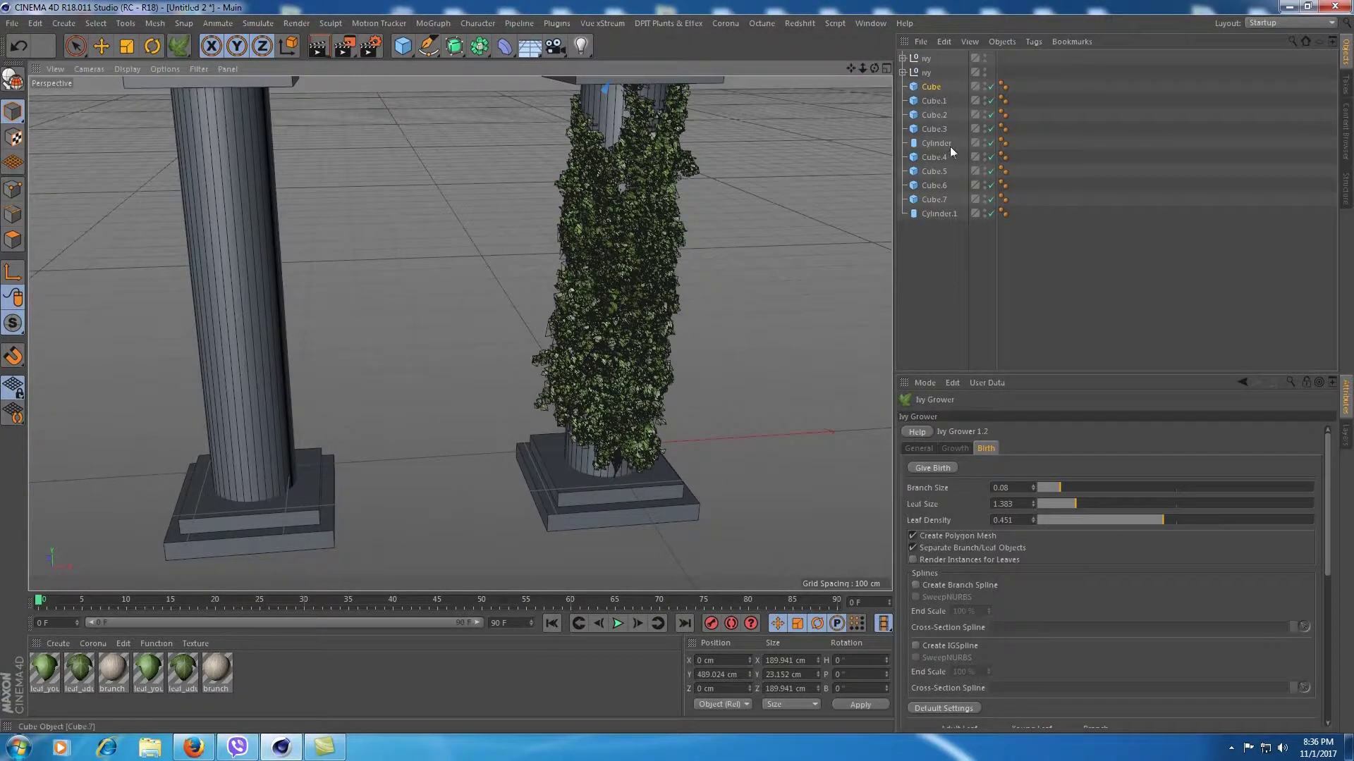
Give Cube.2 15 Y segments, make it editable, and start growing ivy on it
left_click(932, 128)
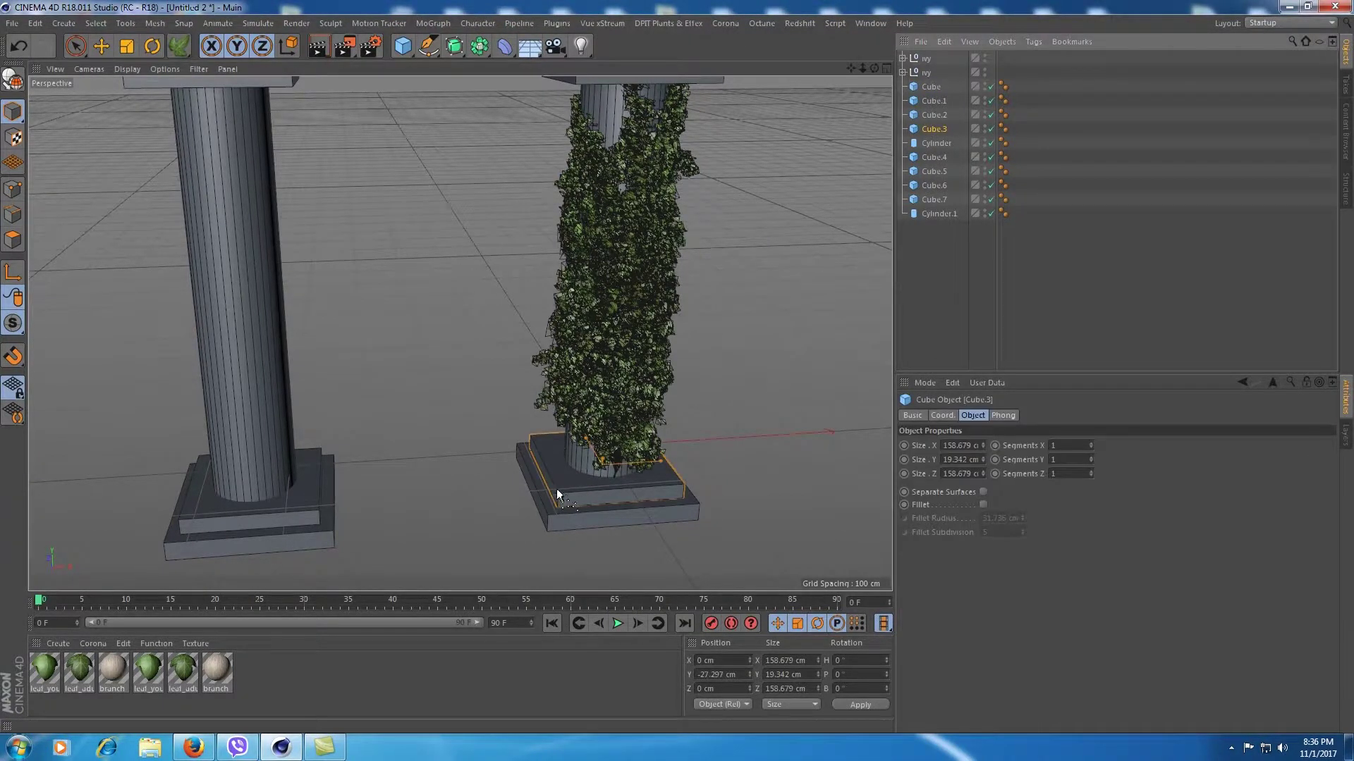
left_click(935, 116)
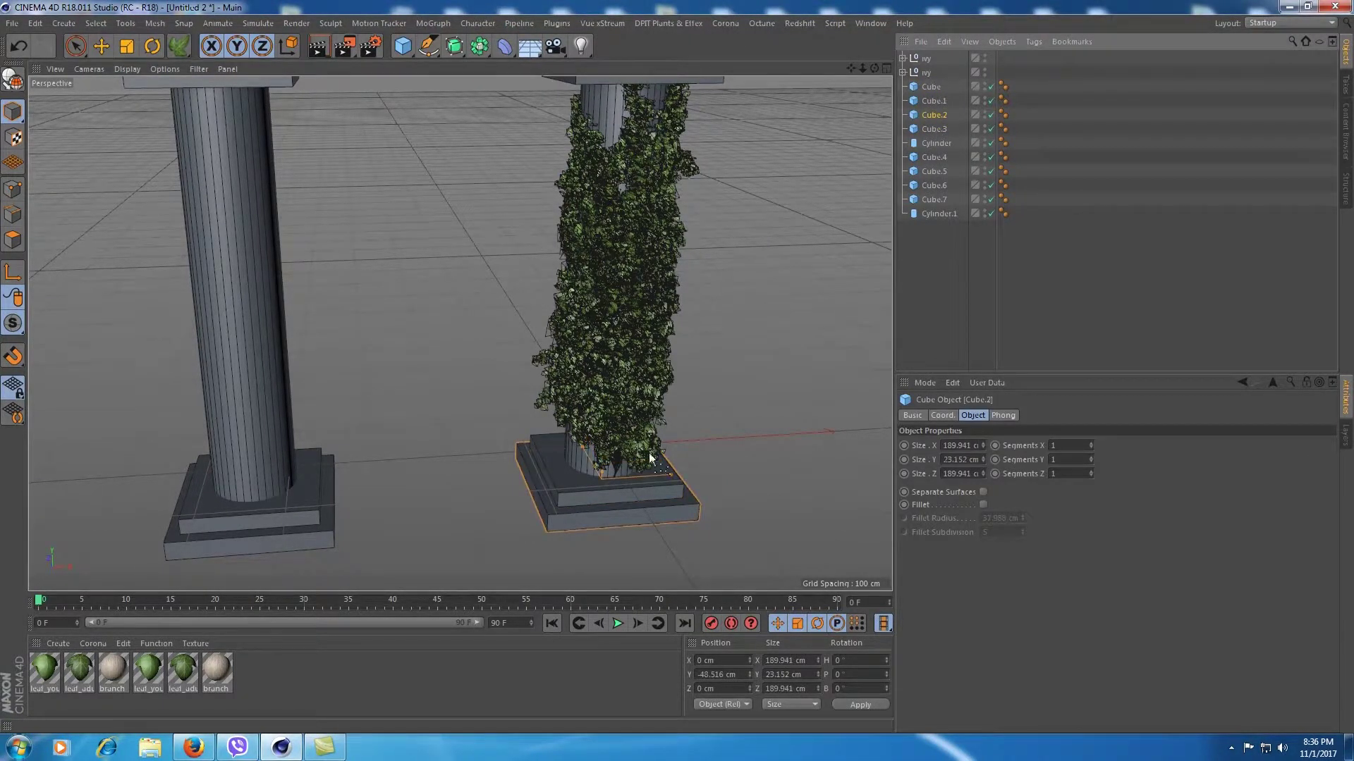
mouse_move(1092, 460)
left_mouse_down()
mouse_move(1094, 434)
mouse_move(1093, 465)
left_mouse_up()
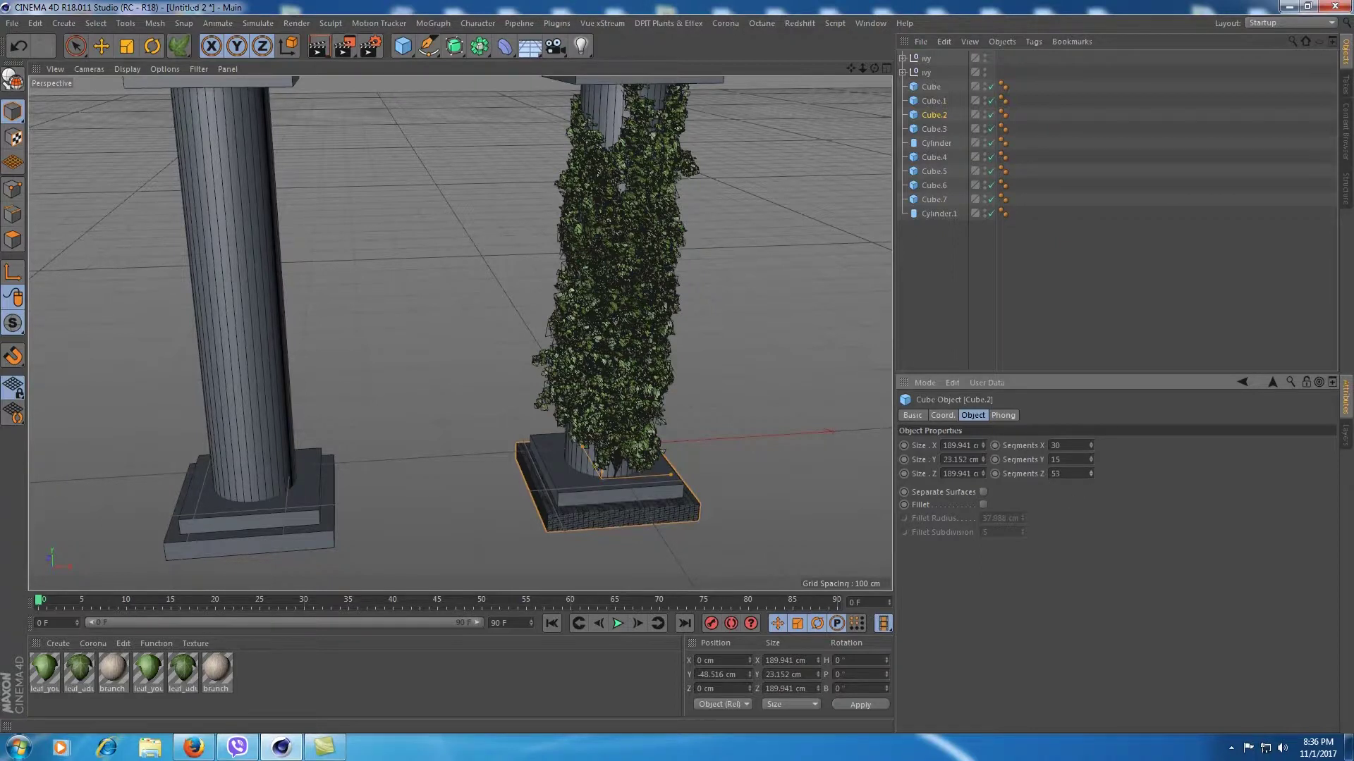
key("c")
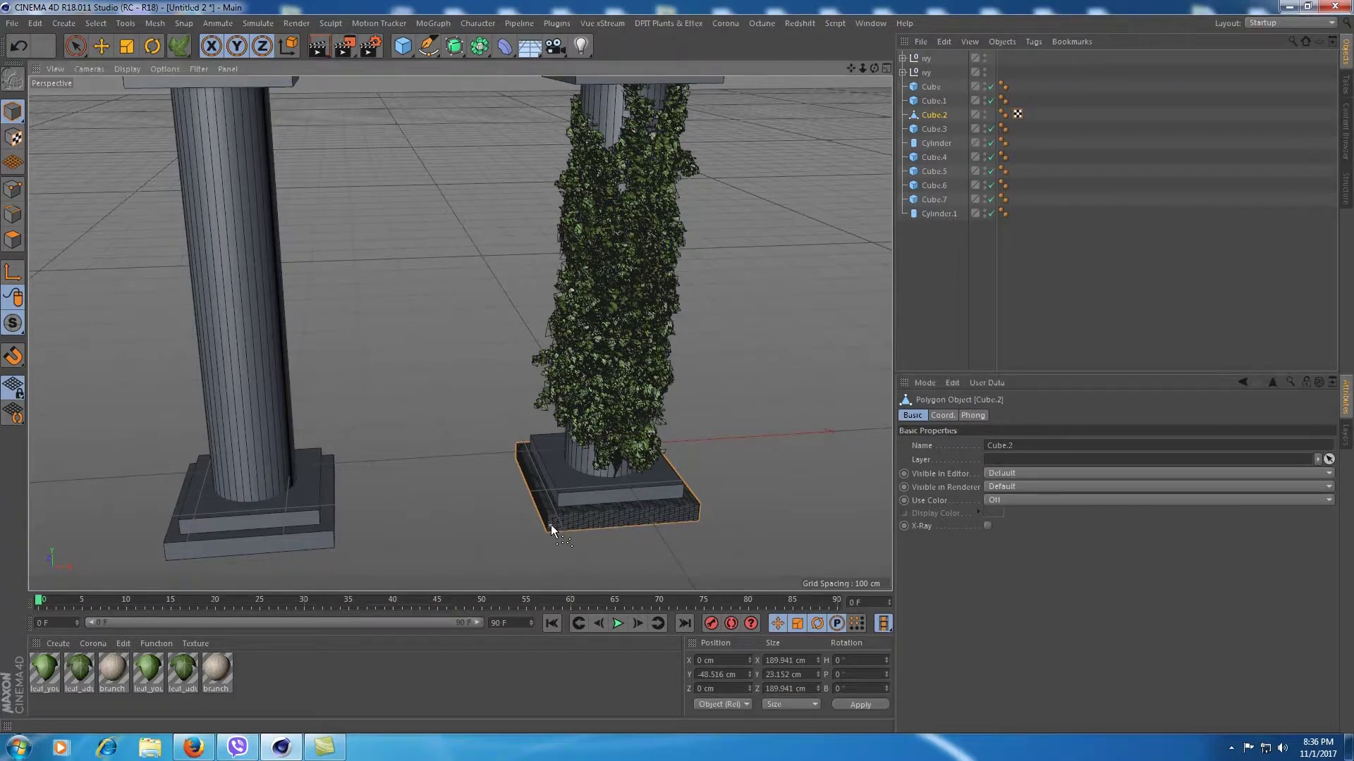
left_click(184, 49)
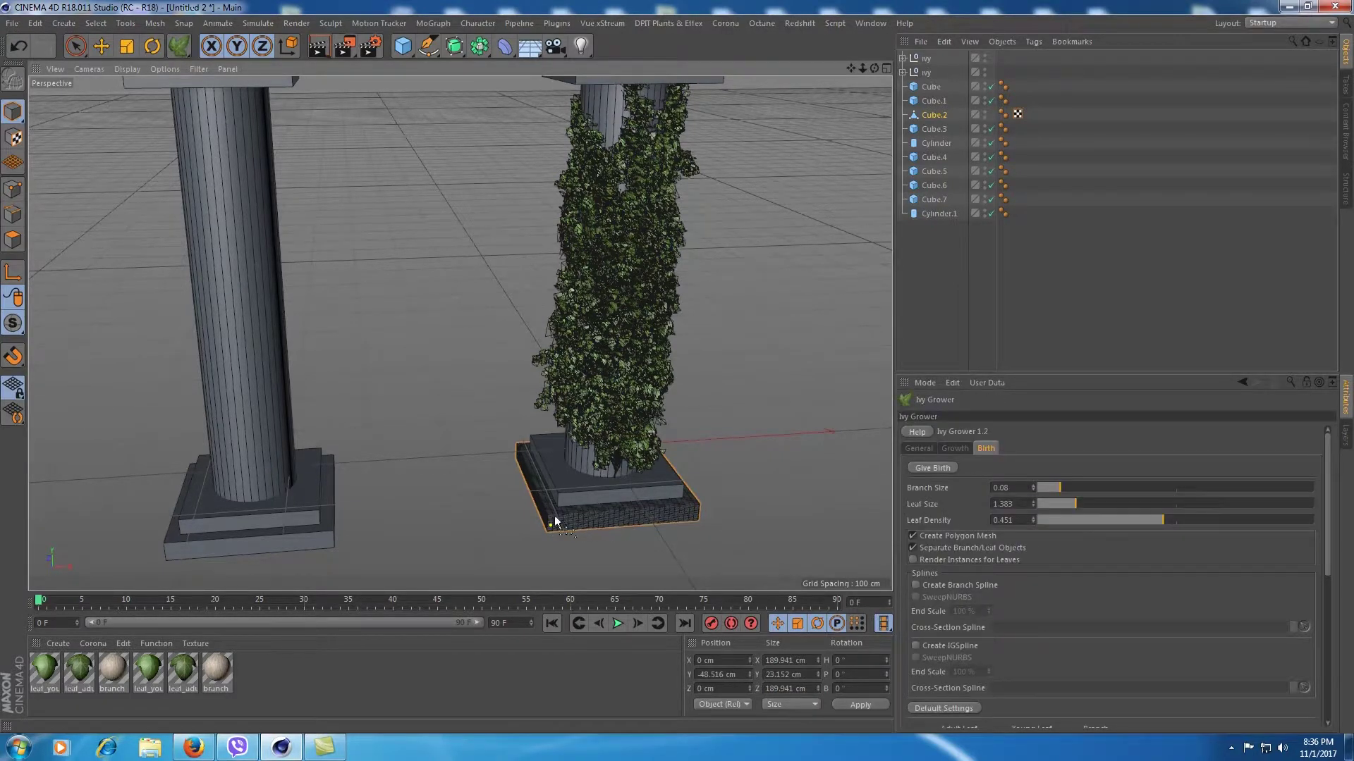
left_click(955, 449)
Grow ivy on the base block and rebuild it with Branch Size 0.232 and Leaf Size 2.881
left_click(937, 468)
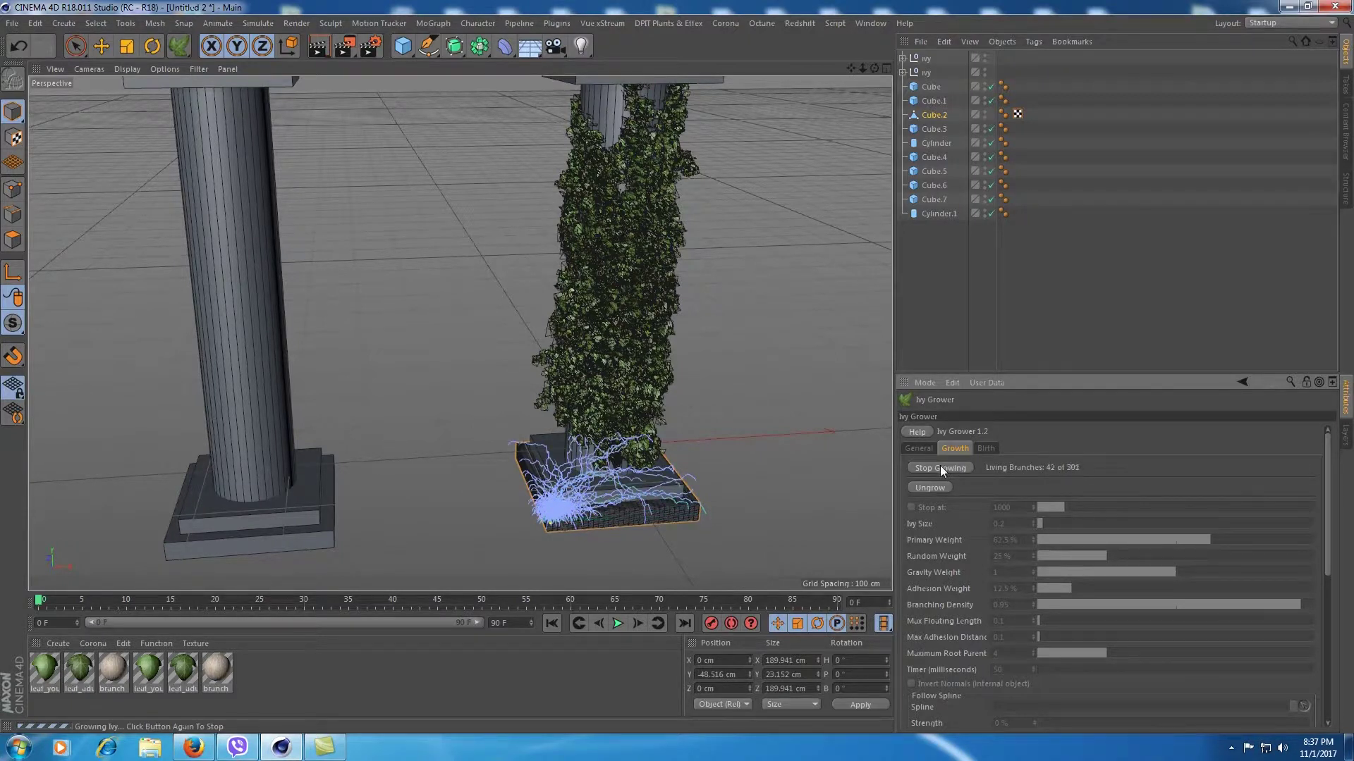
left_click(937, 468)
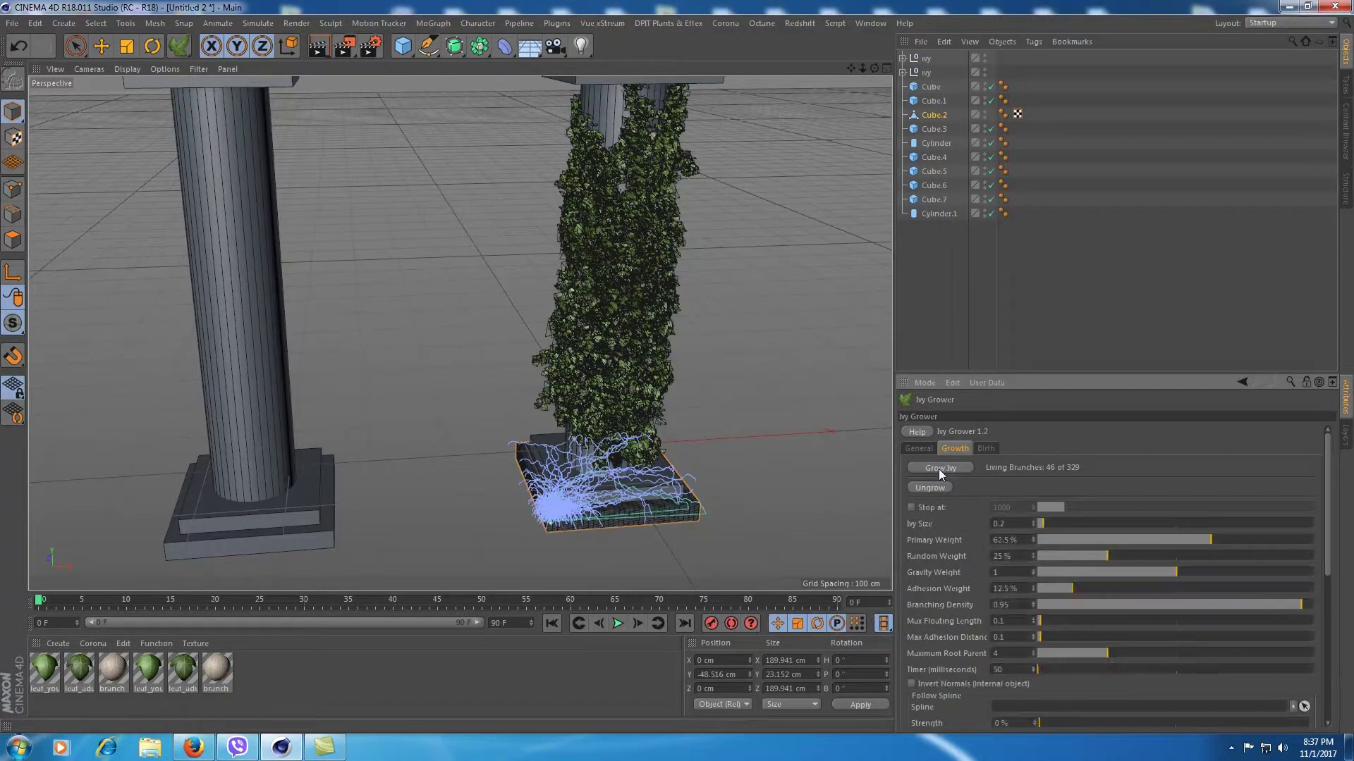
left_click(986, 448)
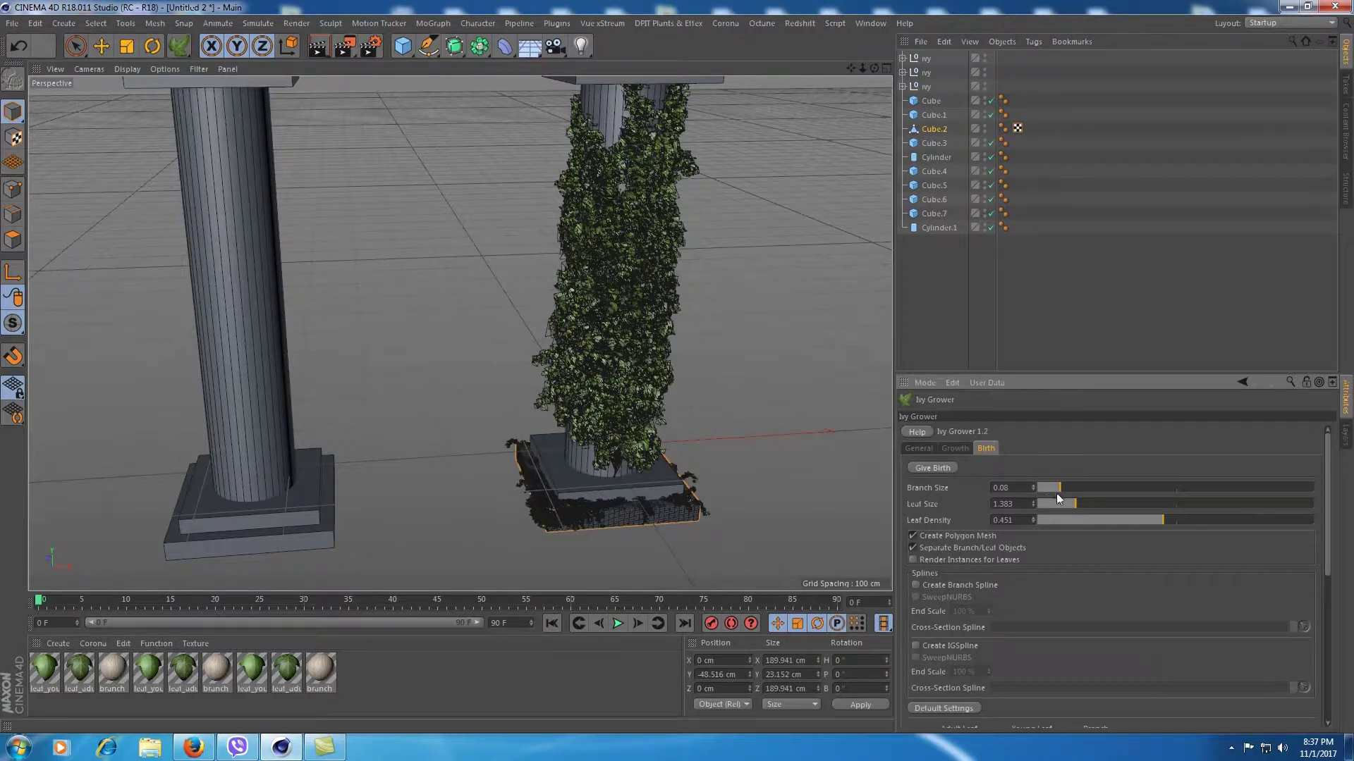
left_click_drag(1073, 489, 1118, 504)
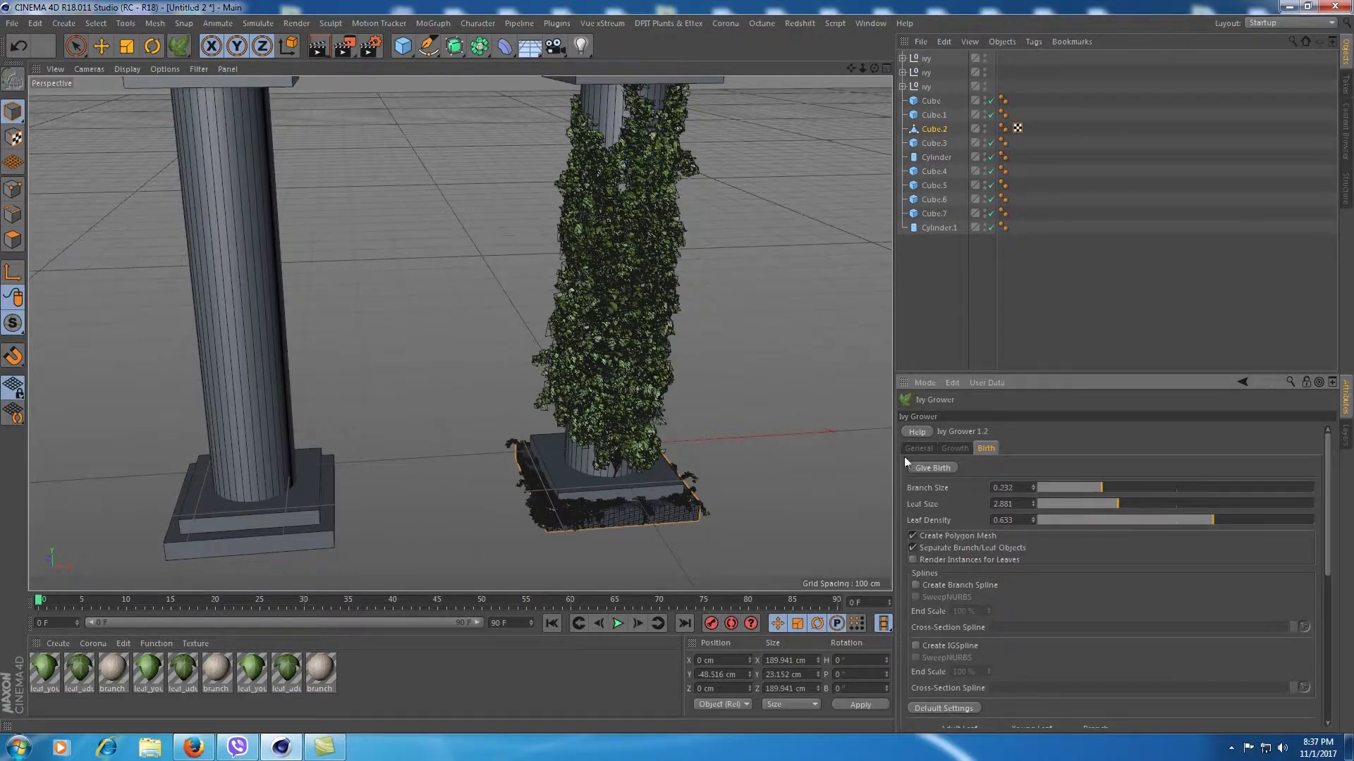
left_click(937, 467)
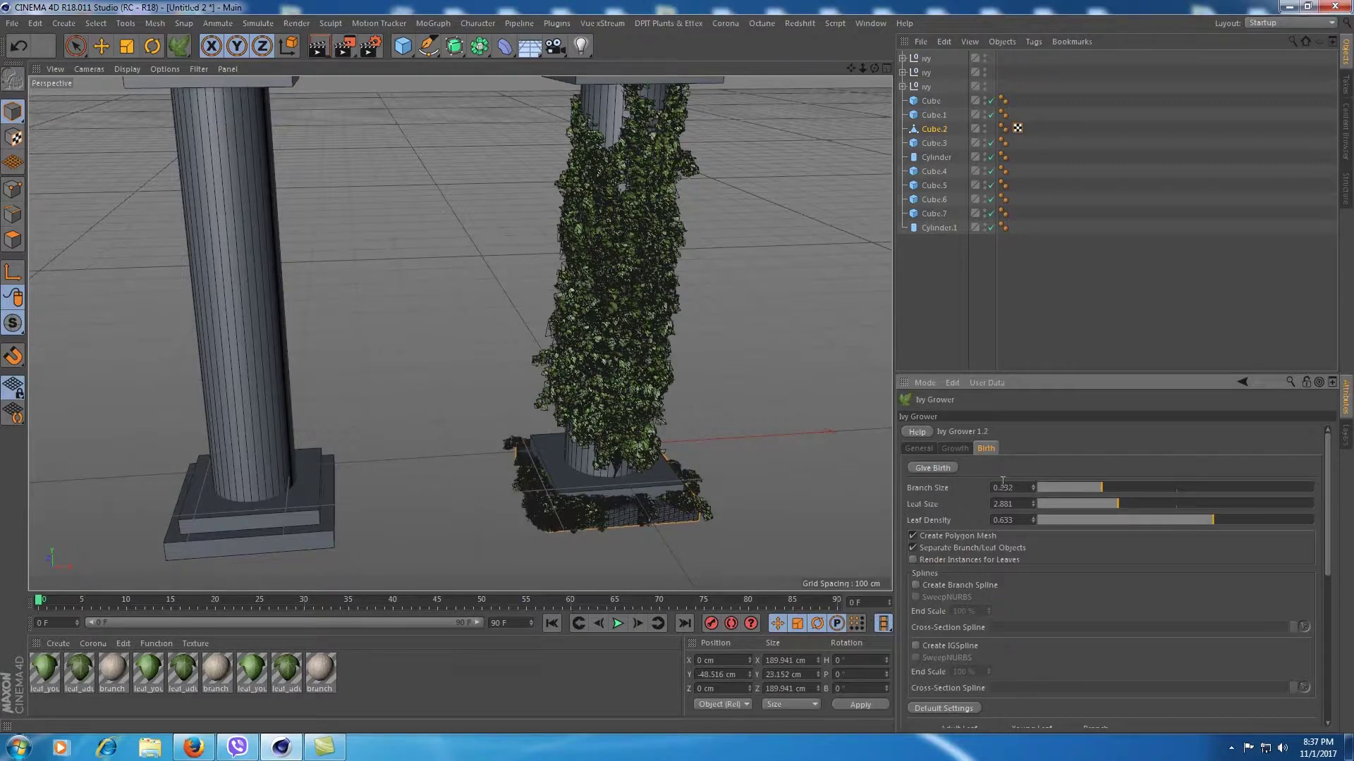
Give the base block Cube.3 13 Y segments and make it editable
left_click(942, 115)
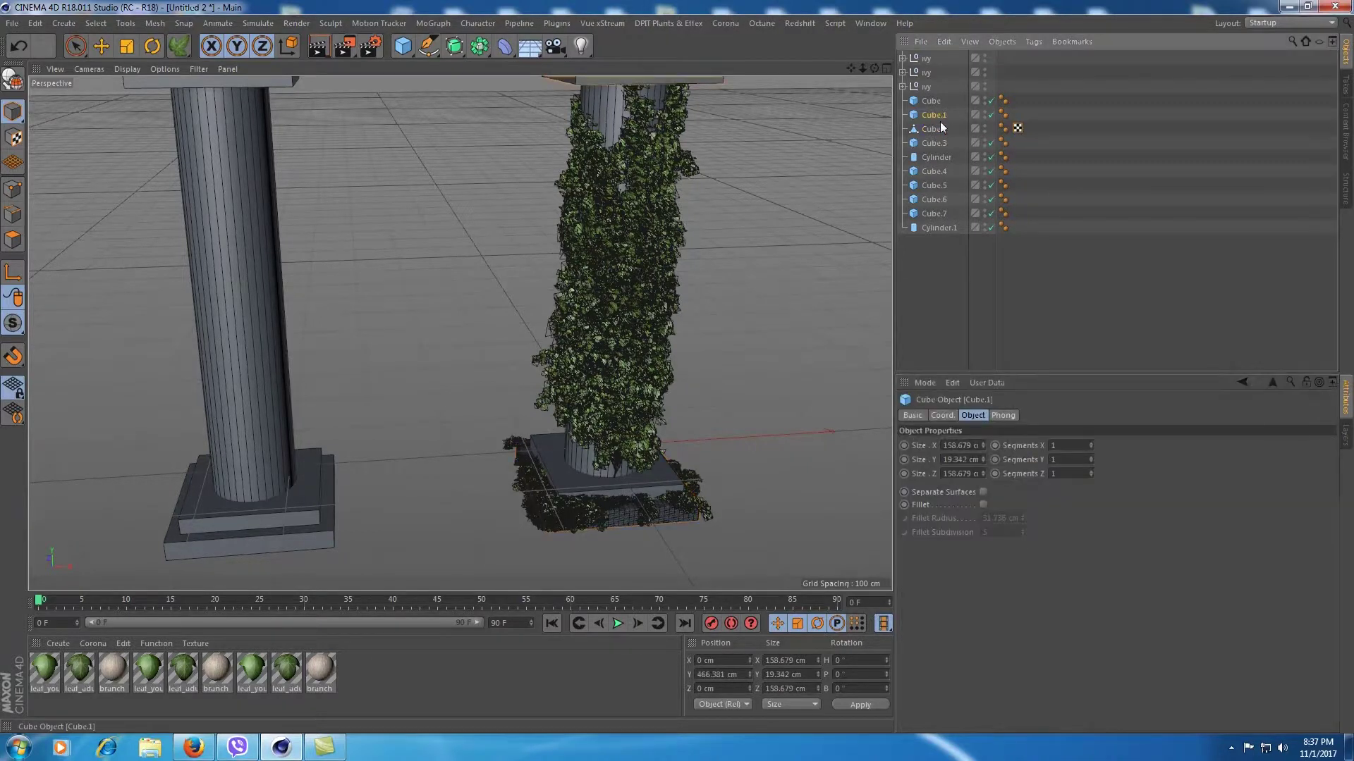
left_click(928, 144)
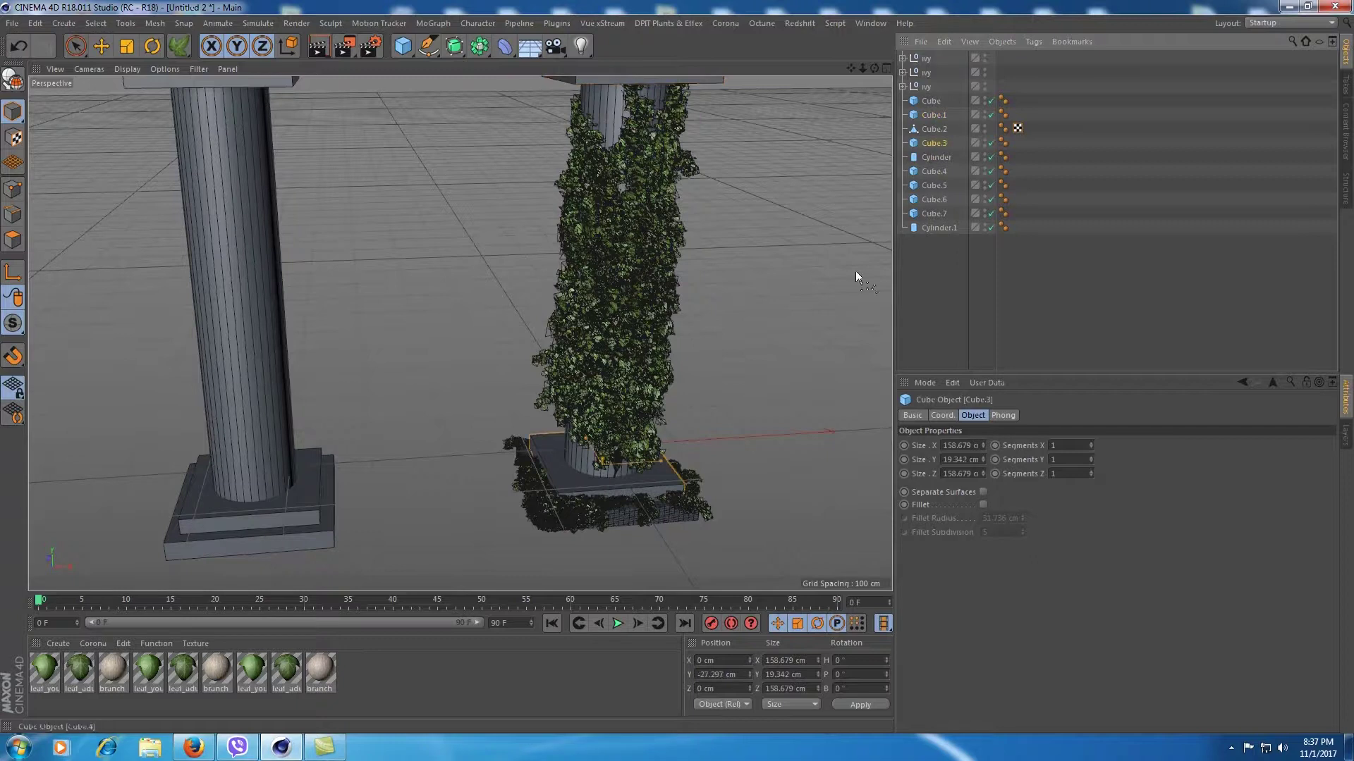
left_click_drag(1091, 459, 1089, 462)
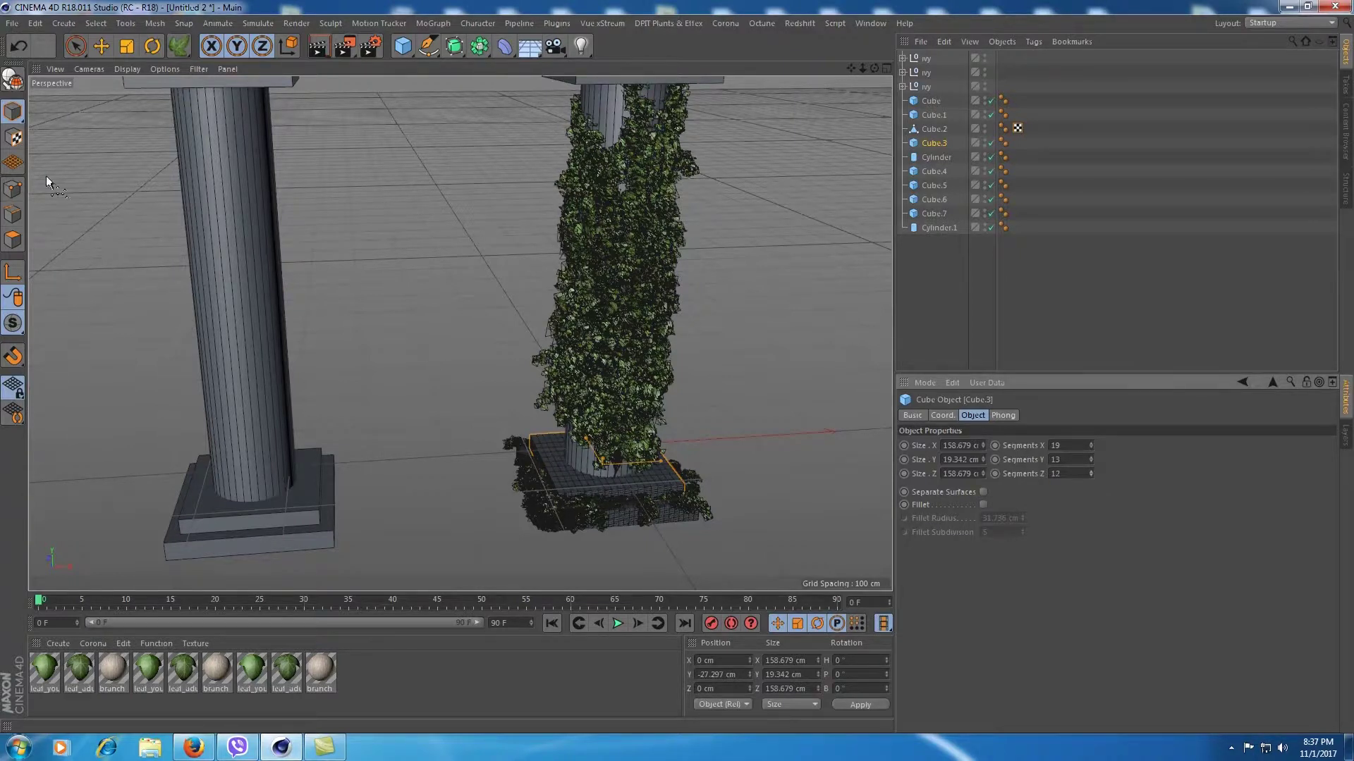
left_click(13, 79)
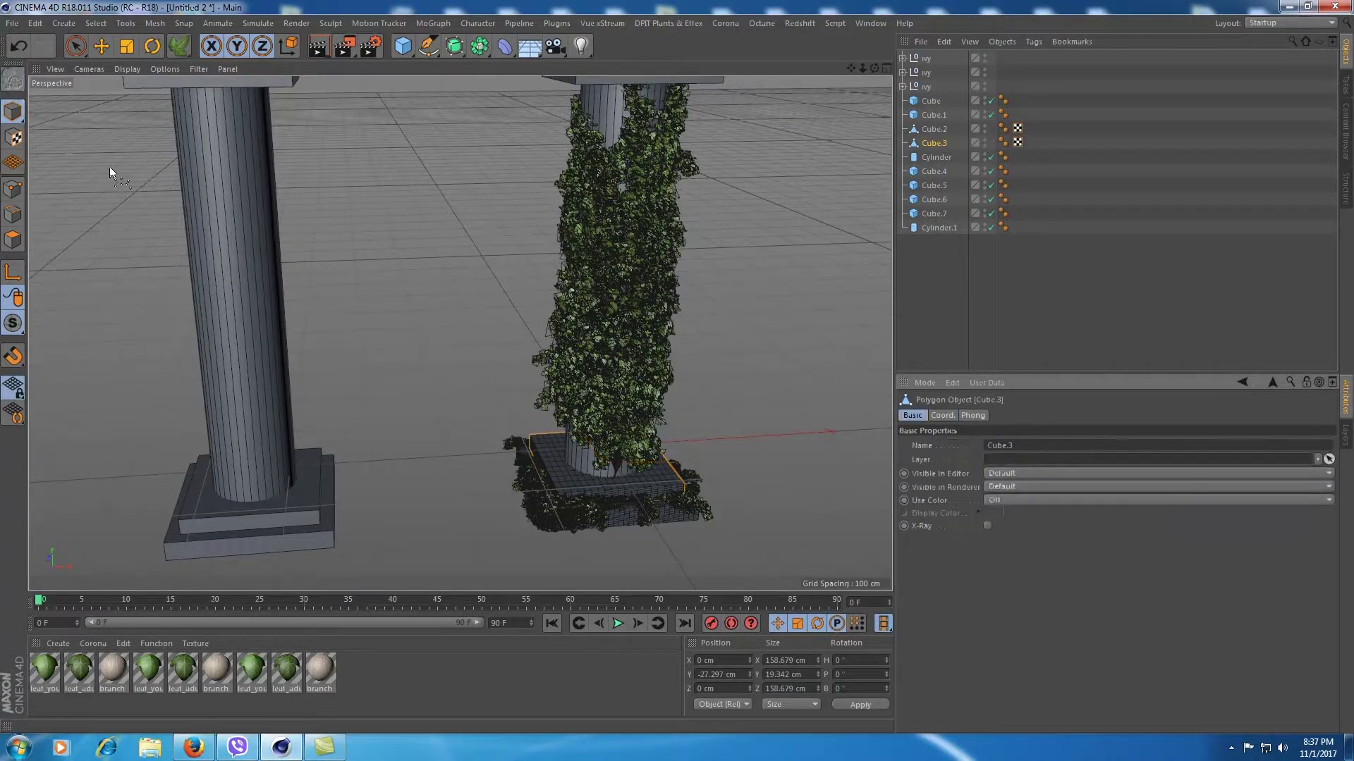
Grow ivy up Cube.3 on the right column and generate its leafy mesh
left_click(176, 48)
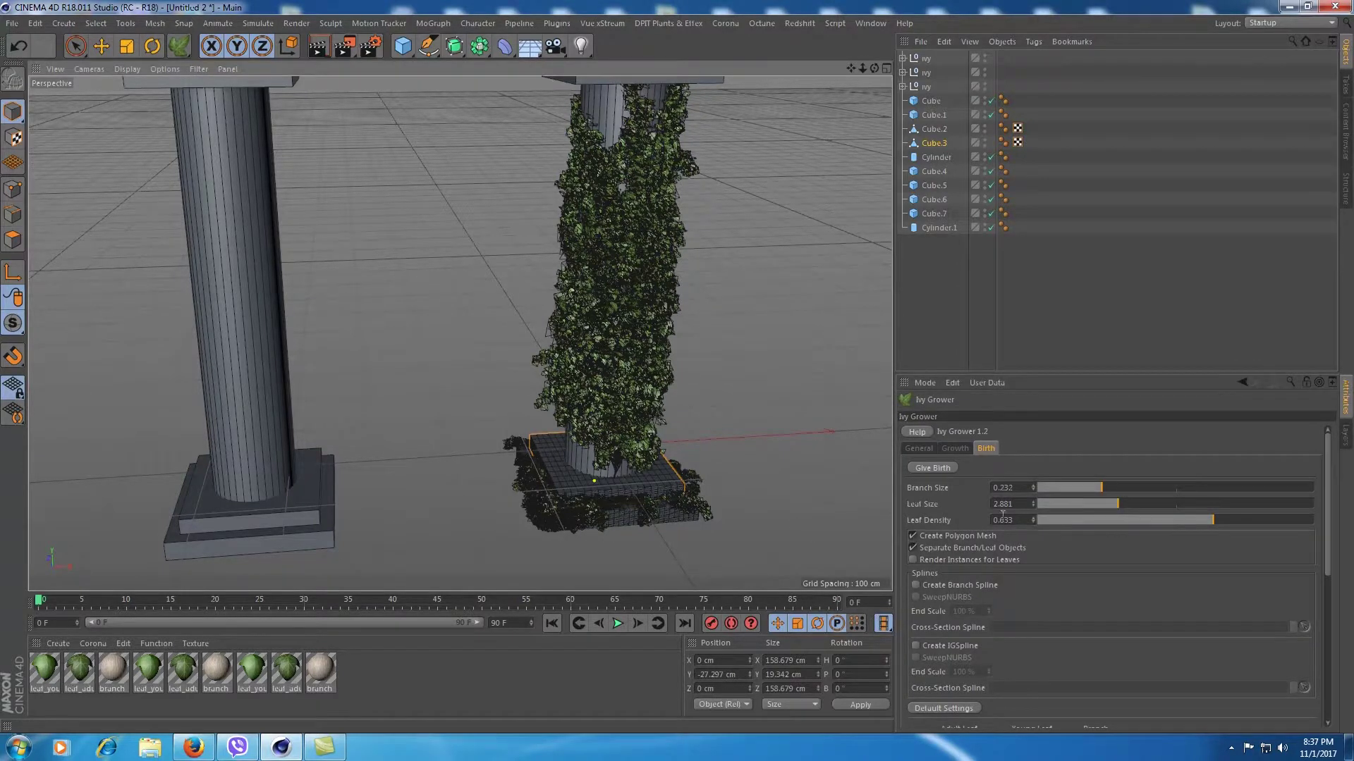
left_click(956, 450)
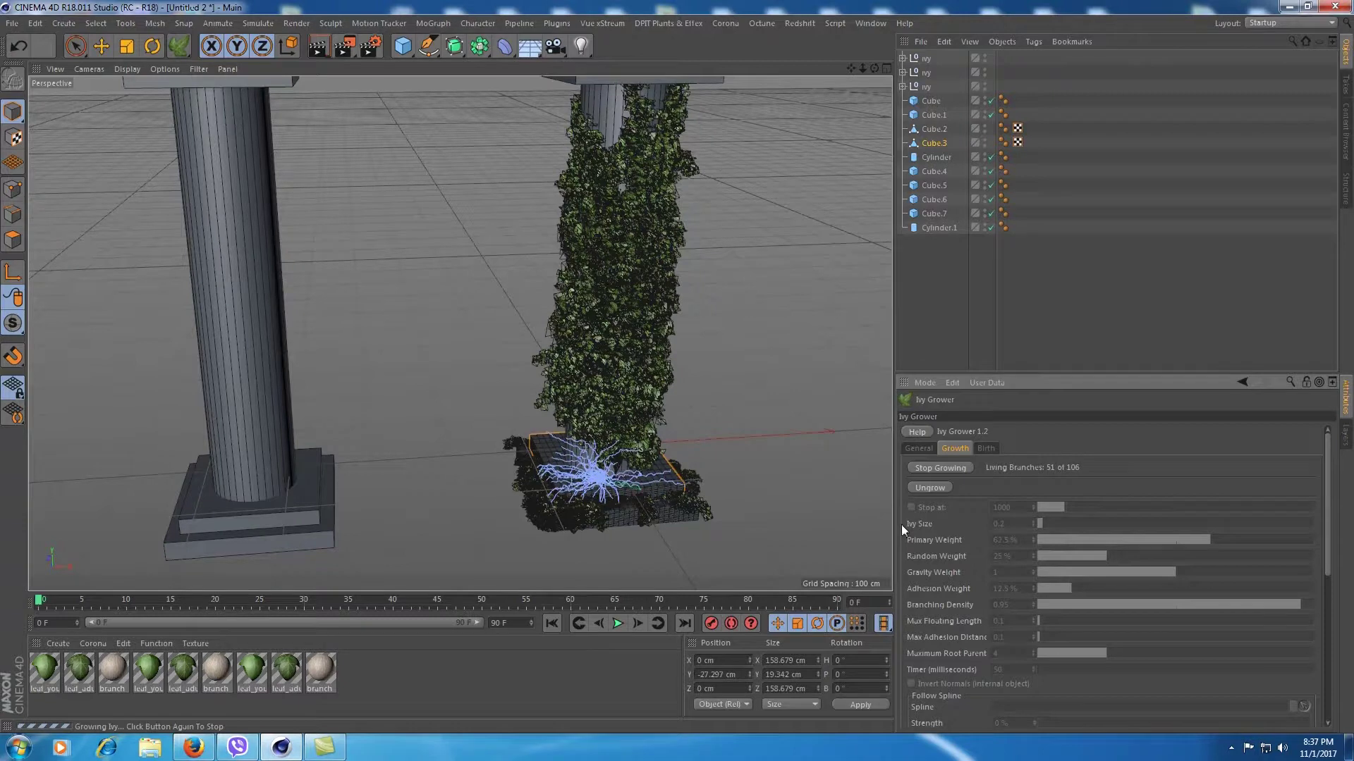
left_click(954, 468)
left_click(989, 452)
left_click(953, 468)
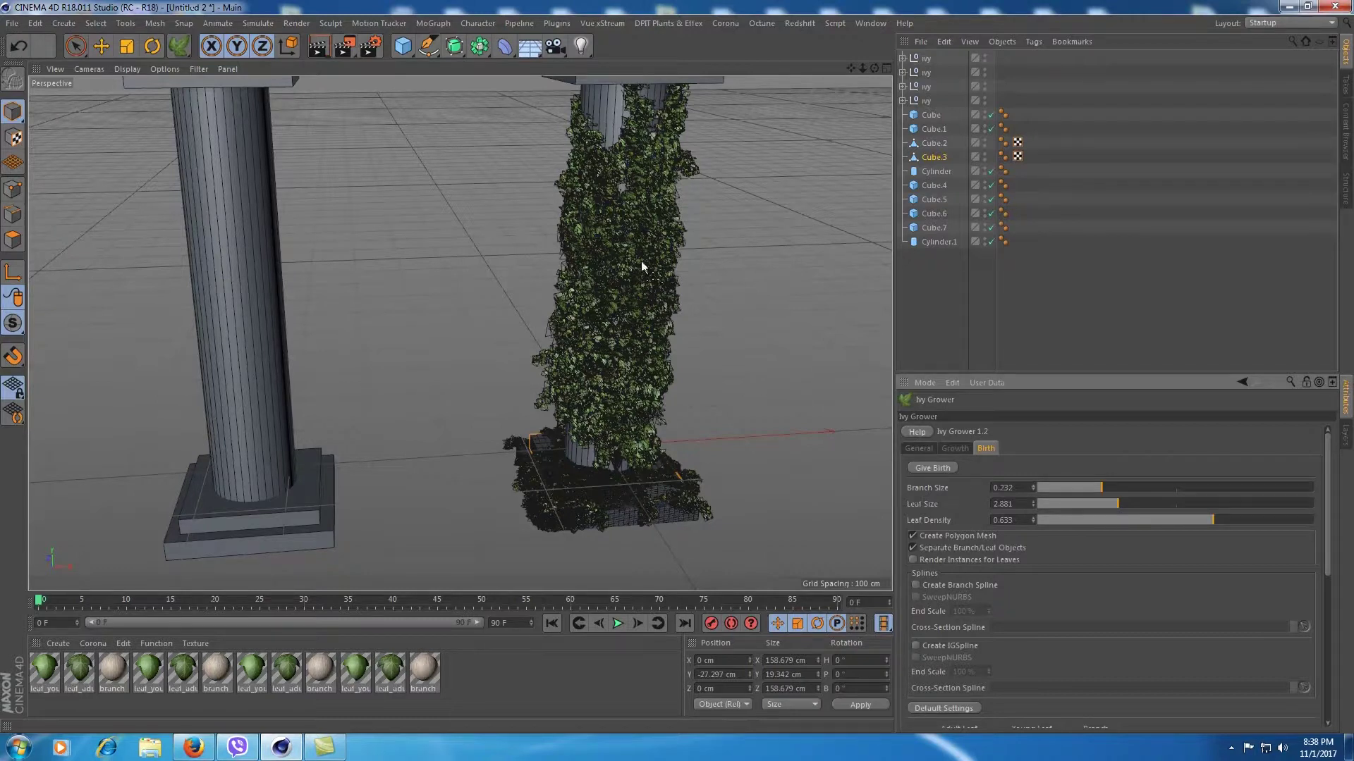
left_click_drag(874, 68, 975, 309)
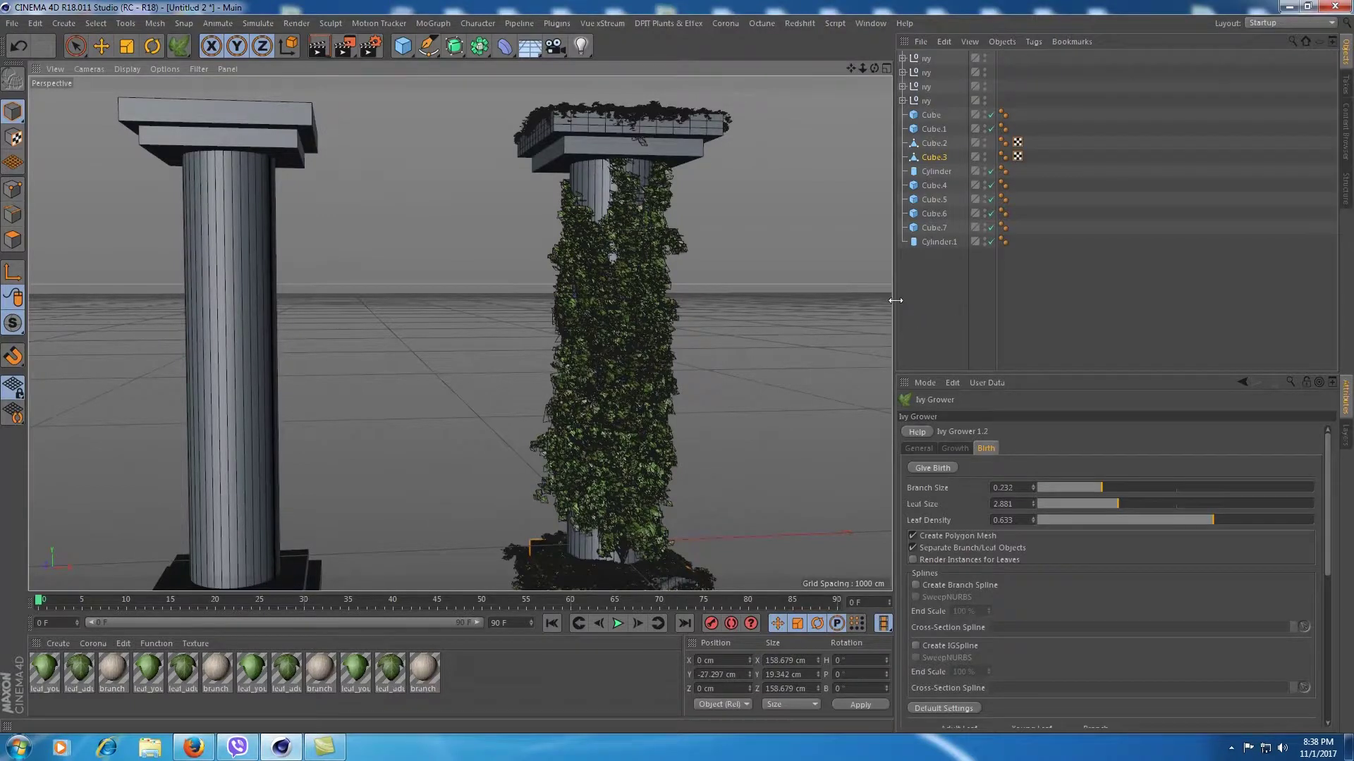
left_click_drag(894, 300, 979, 301)
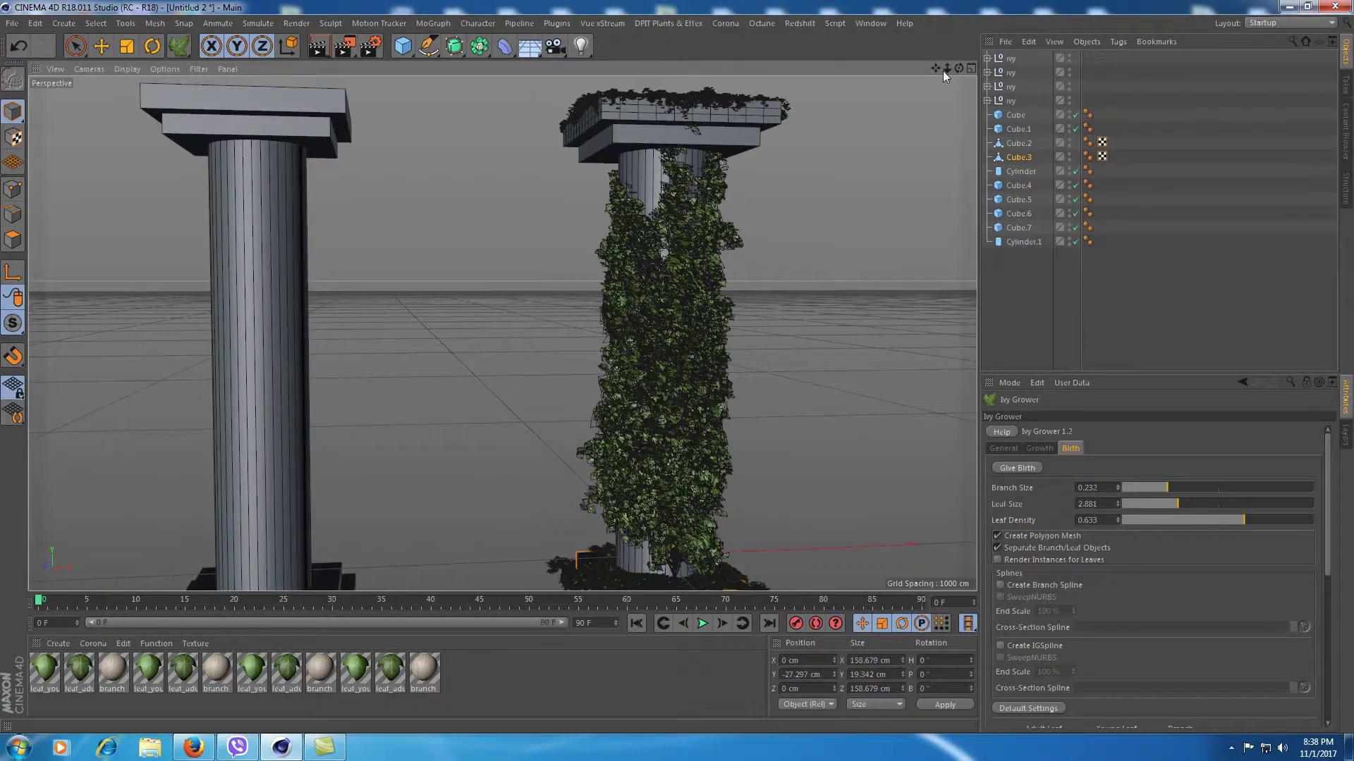
left_click_drag(948, 68, 882, 71)
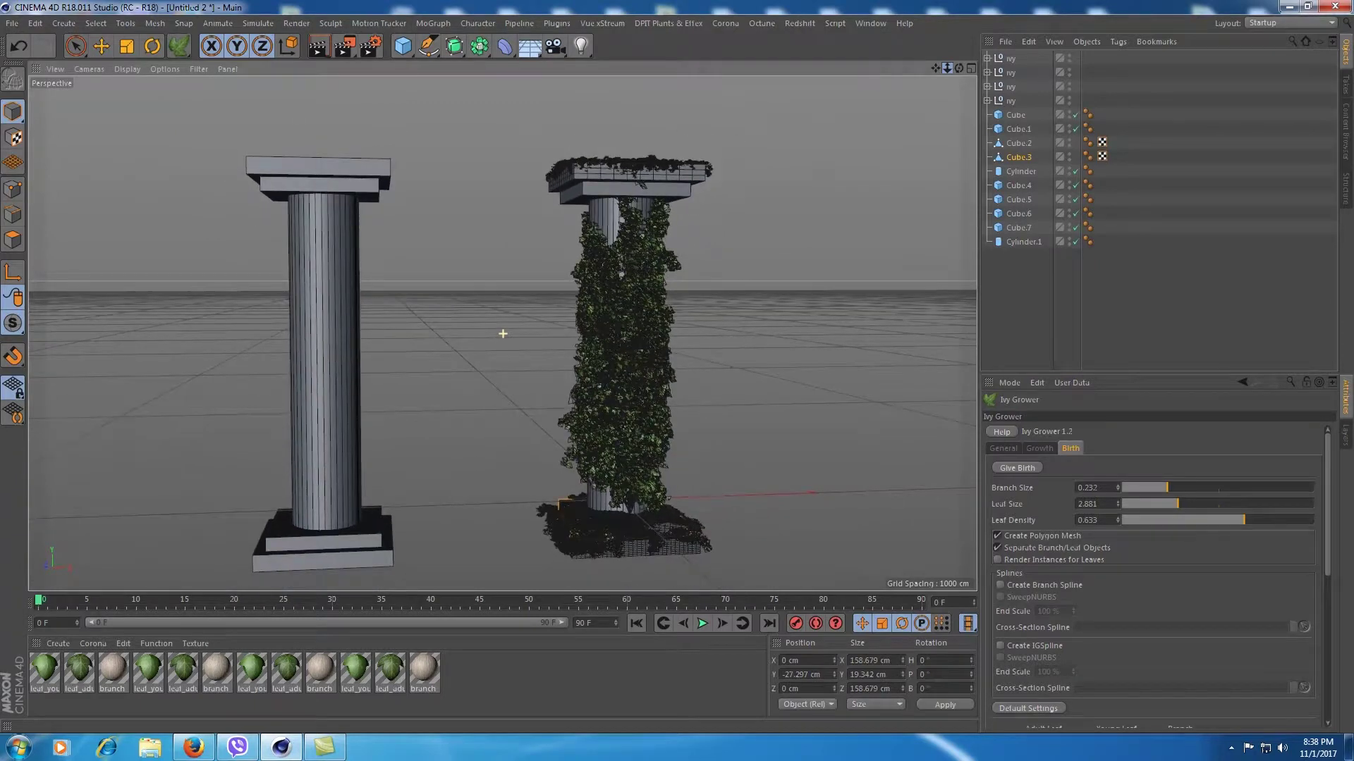
left_click_drag(656, 190, 703, 178, "alt")
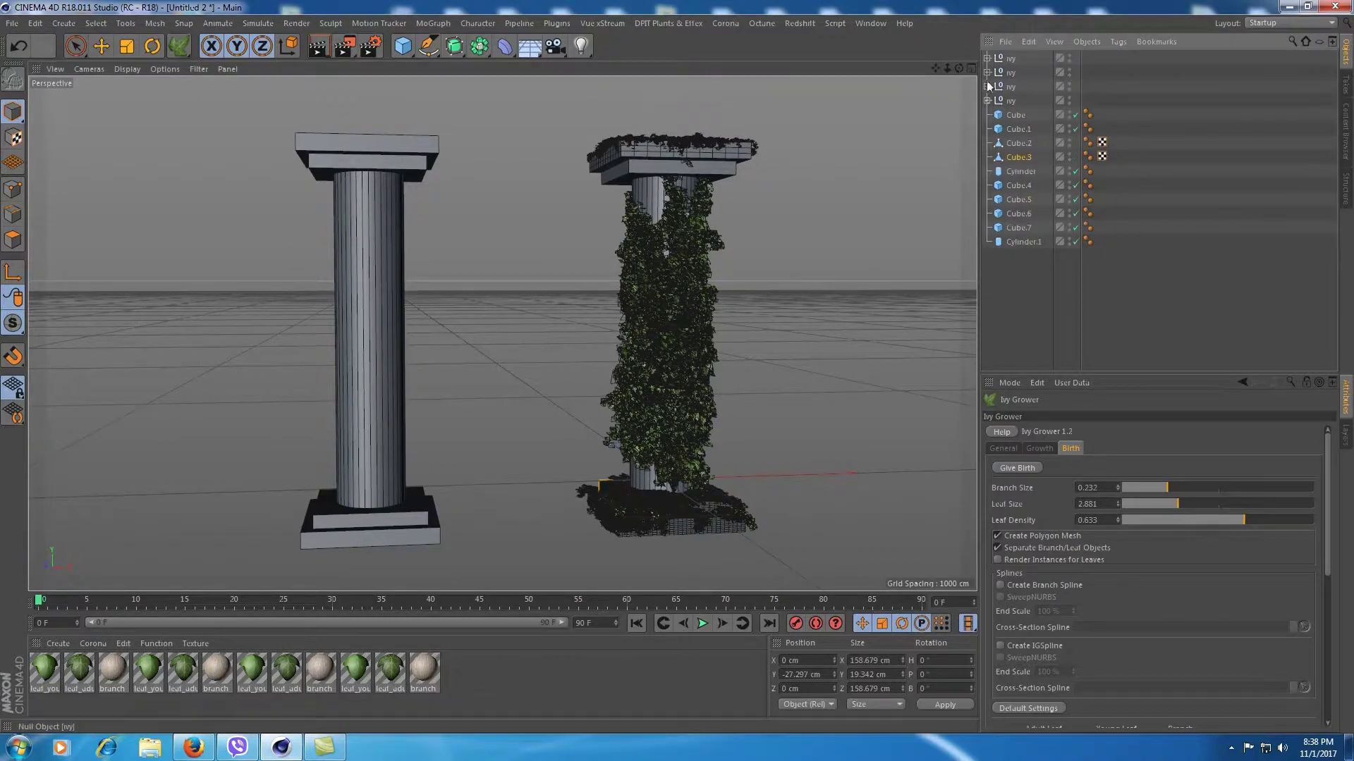
Select the right column's pieces and ivy objects and group them with Alt+G
left_click(1016, 115)
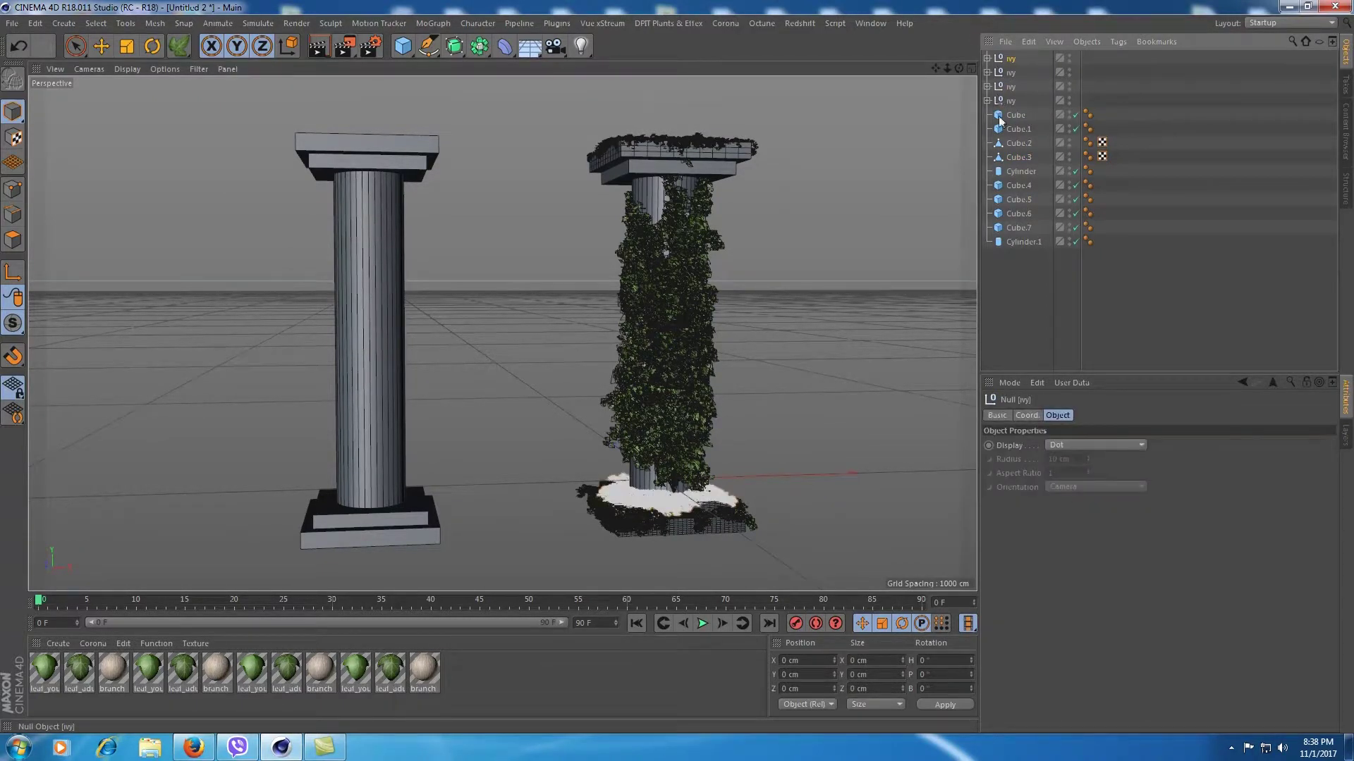
left_click(1018, 185)
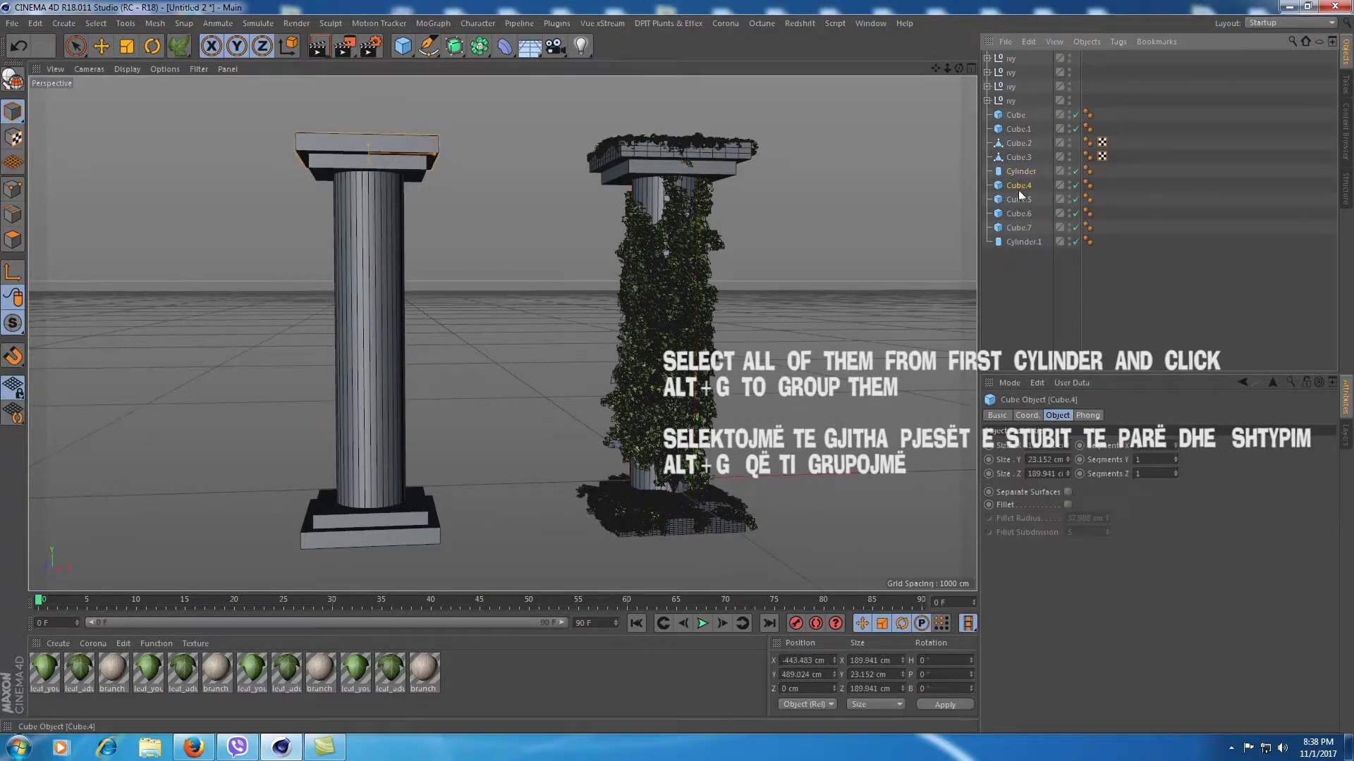
left_click_drag(1018, 169, 1021, 144, "ctrl")
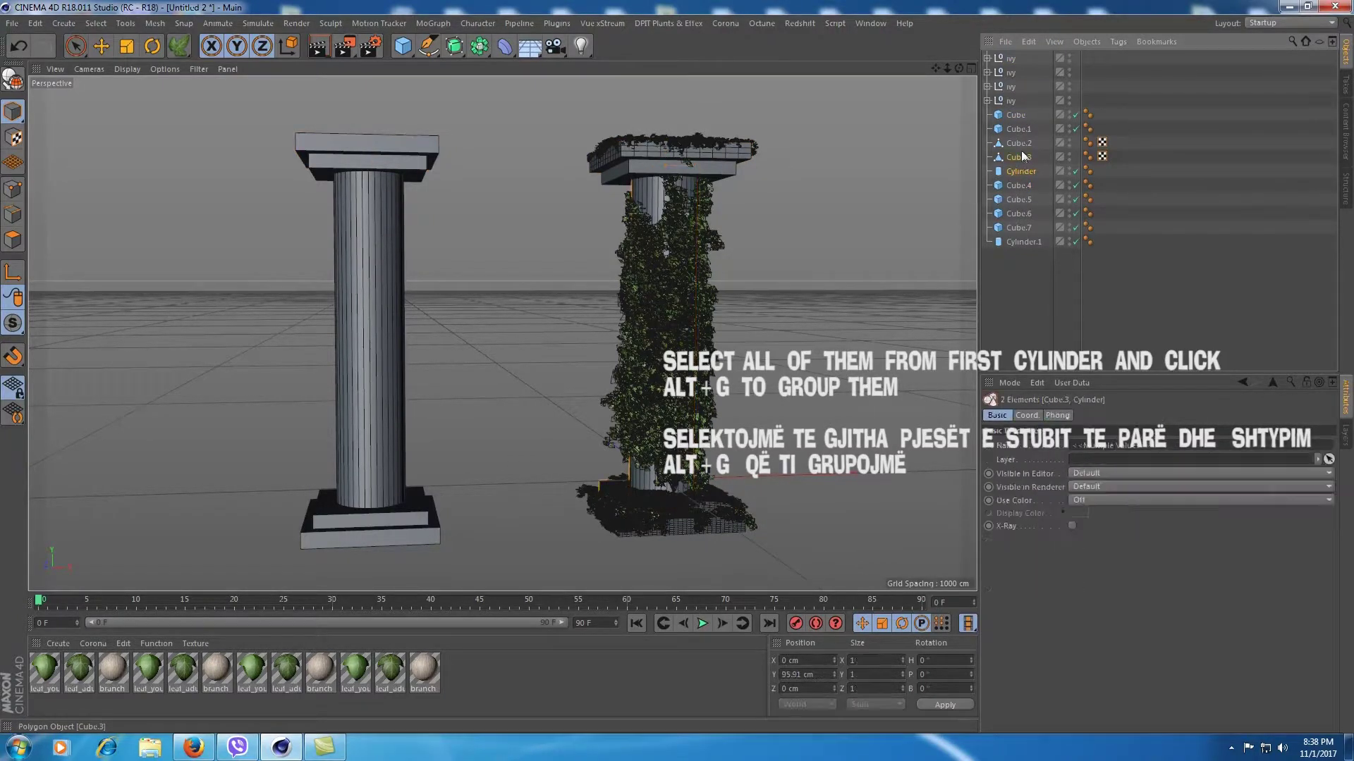
left_click(1022, 128, "ctrl")
left_click(1015, 115, "ctrl")
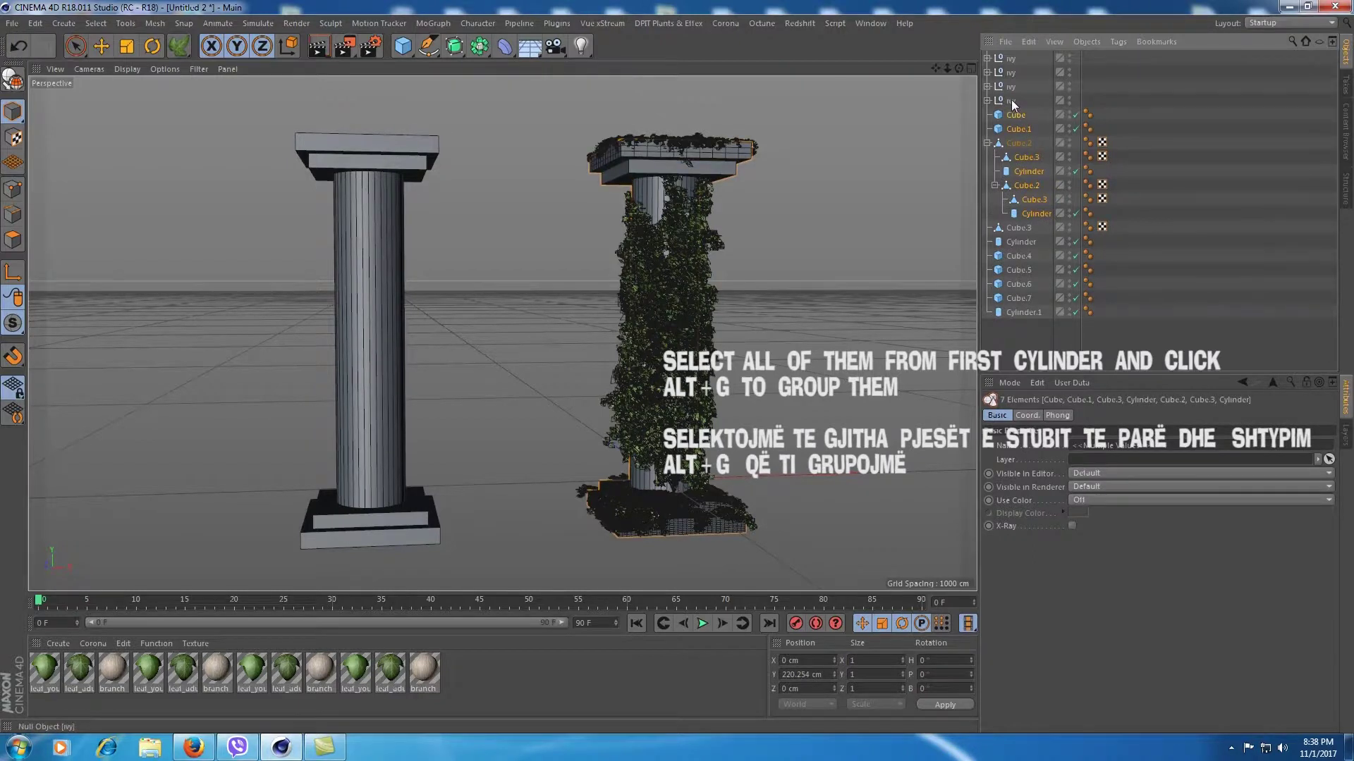
left_click(1013, 101, "ctrl")
left_click(1012, 73, "ctrl")
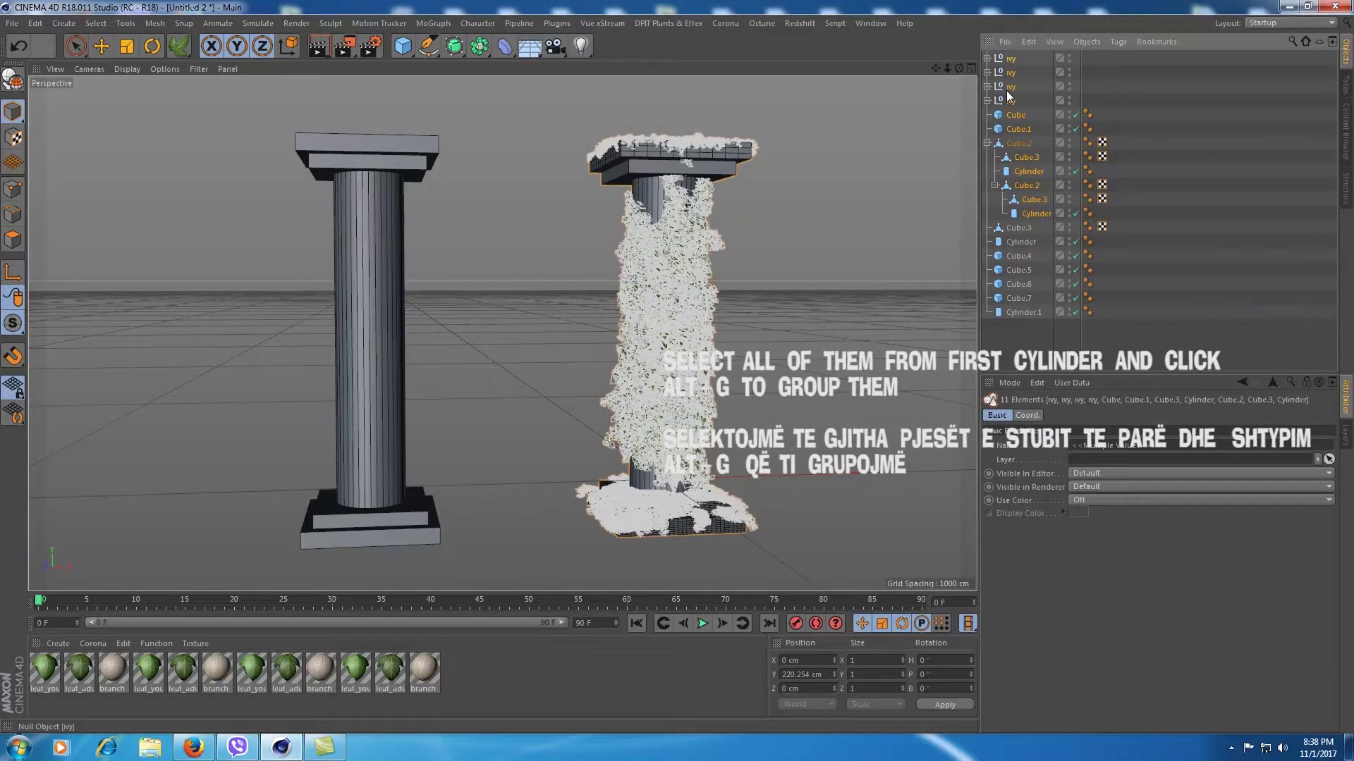
key("alt+g")
left_click(1021, 238)
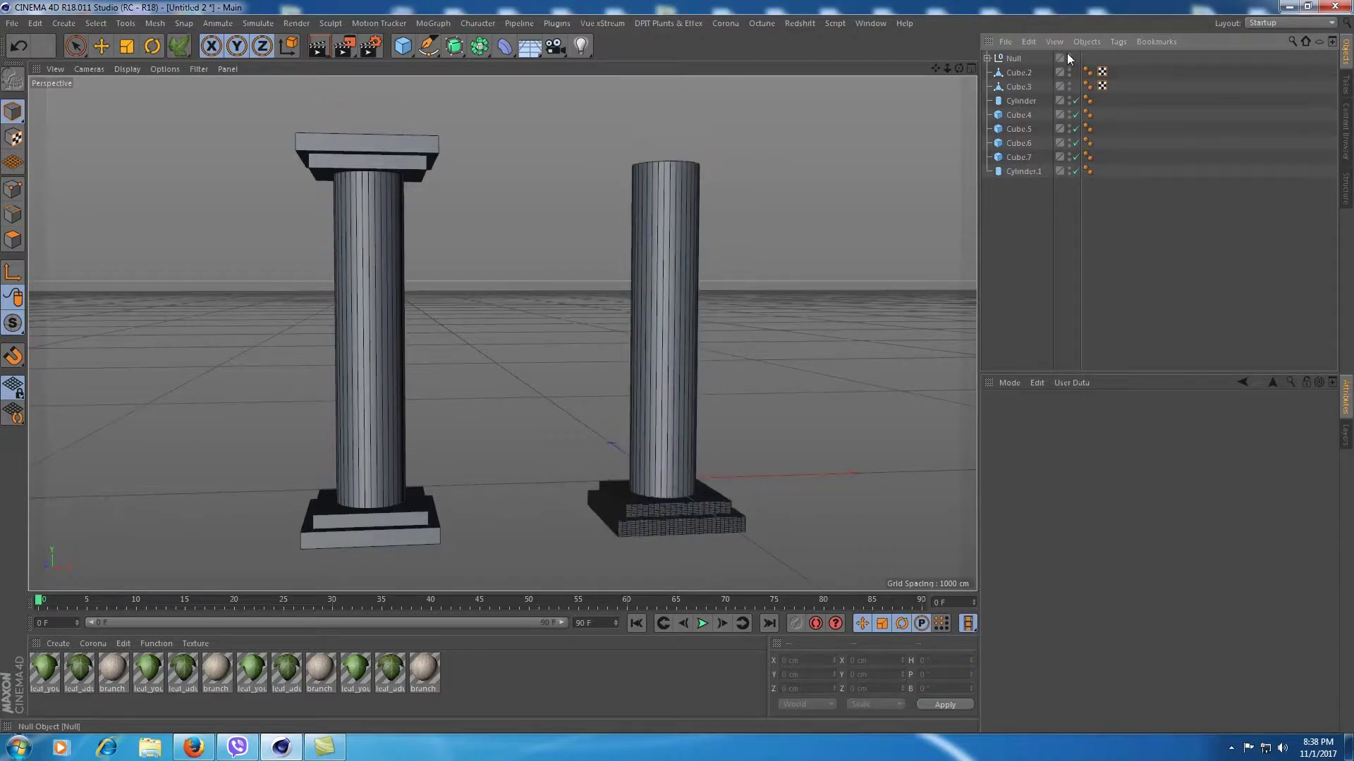
Move Cube.2 and Cube.3 into the new Null group
left_click(1068, 56)
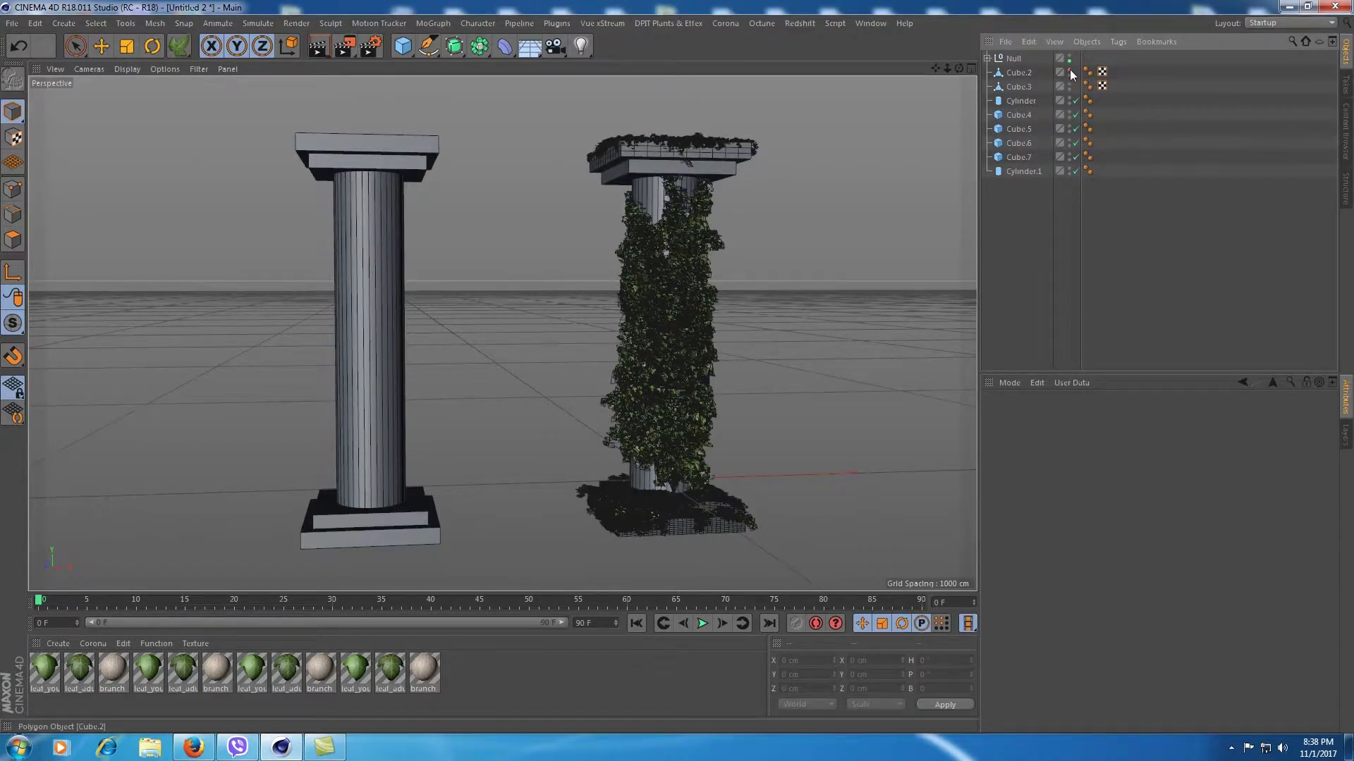
left_click(1069, 60)
left_click(1069, 57)
left_click(1021, 74)
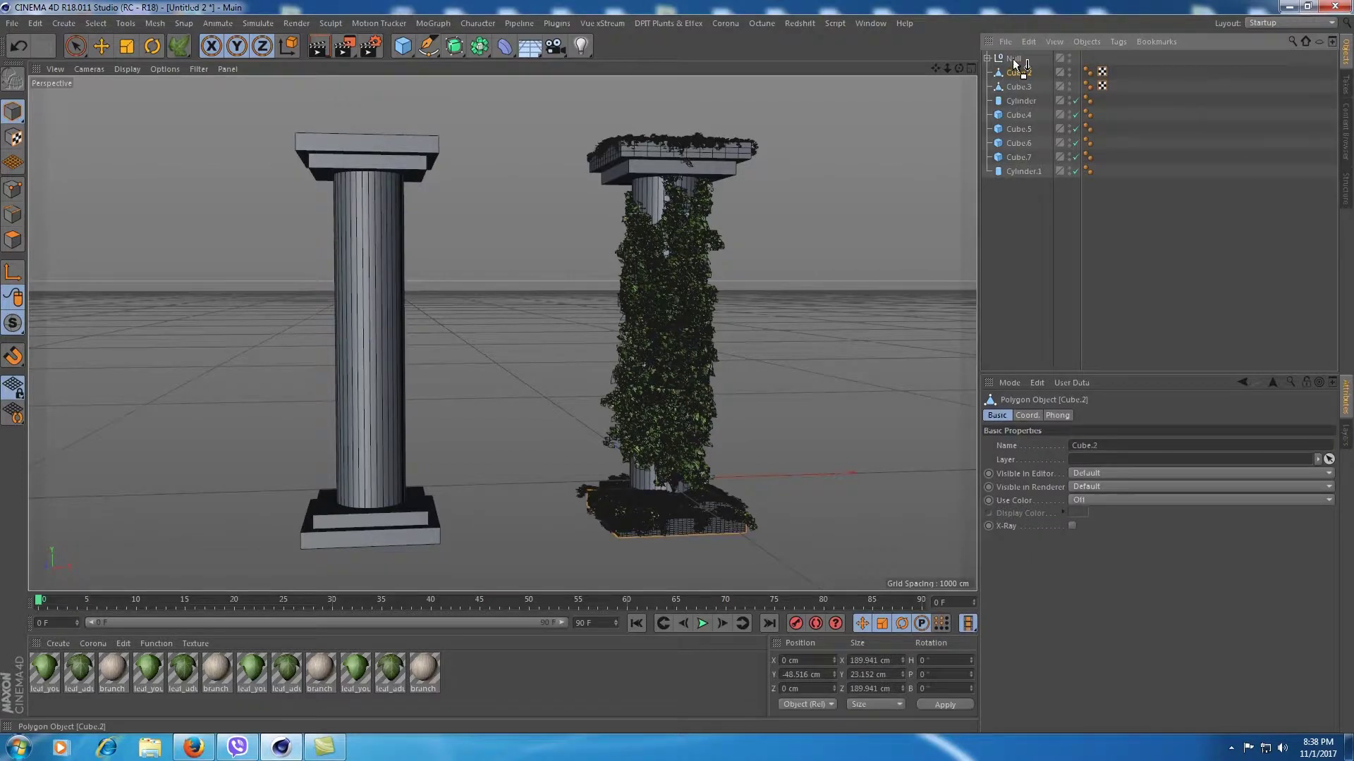
left_click_drag(1015, 64, 1013, 59)
left_click(988, 58)
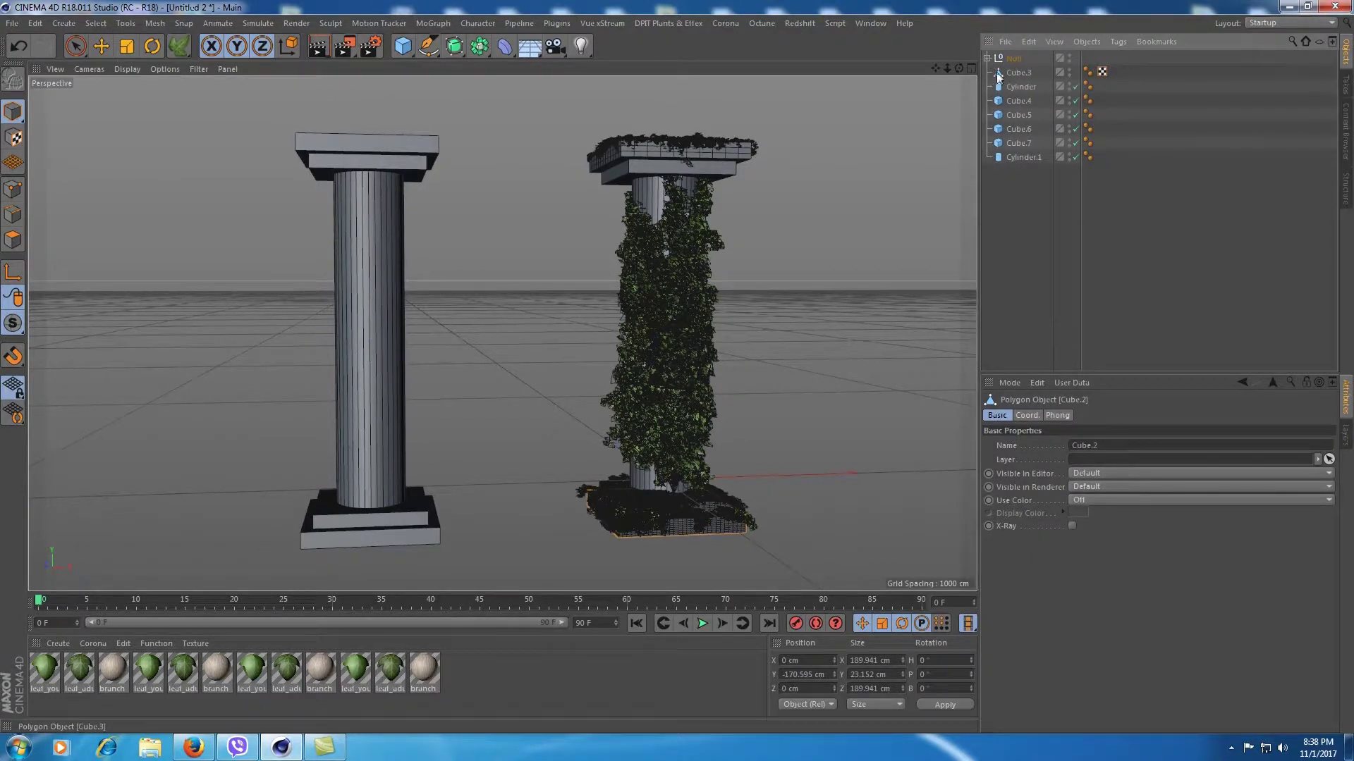
left_click_drag(1016, 72, 1013, 59)
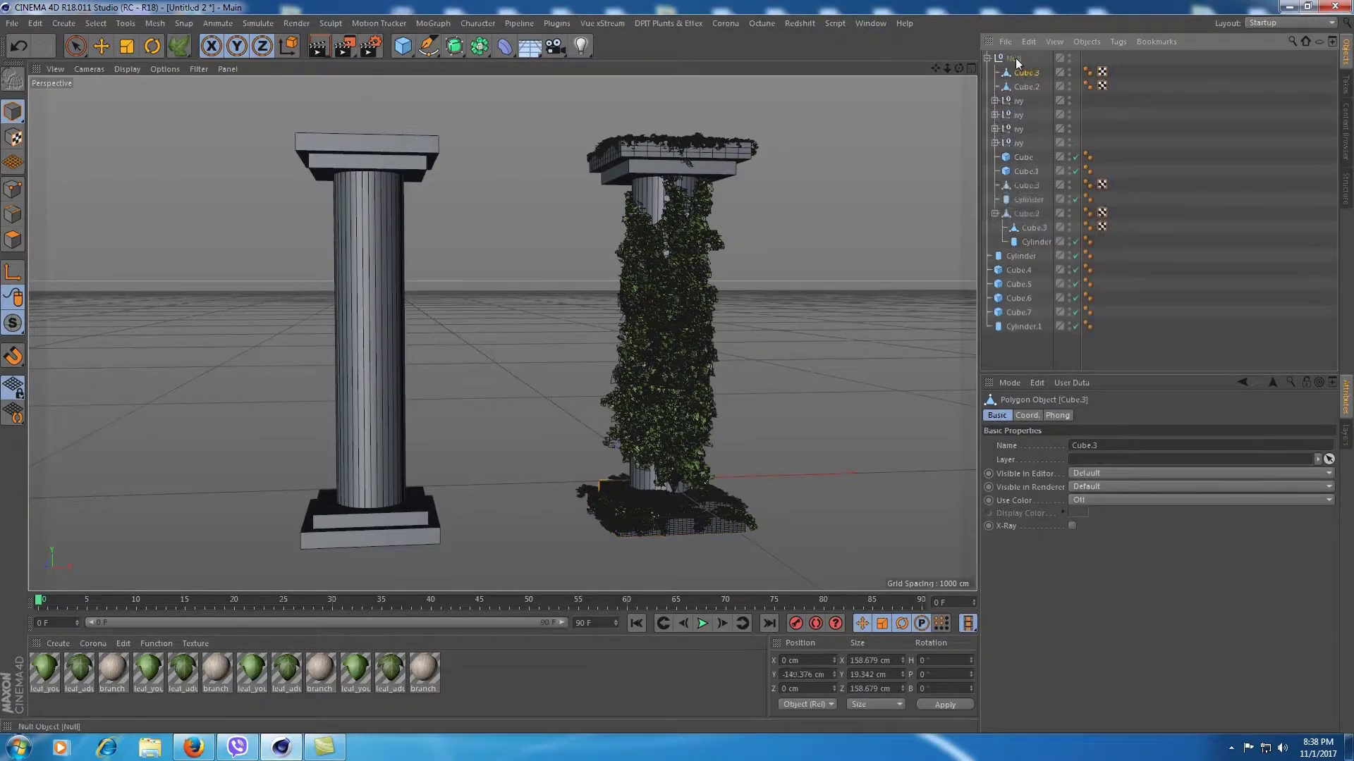
Add the Cylinder to the Null and check the group by toggling its visibility
left_click(988, 58)
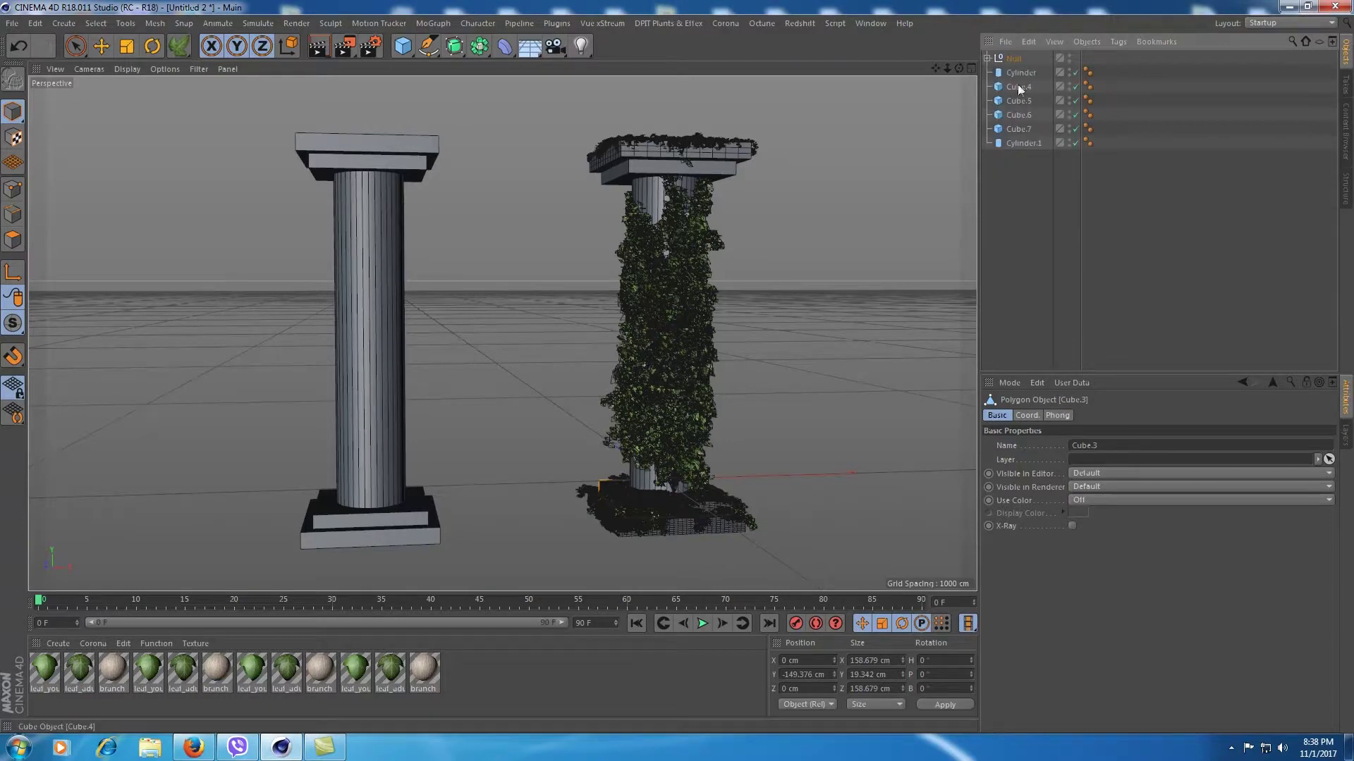
left_click(1070, 58)
left_click_drag(1013, 62, 1013, 61)
left_click(988, 58)
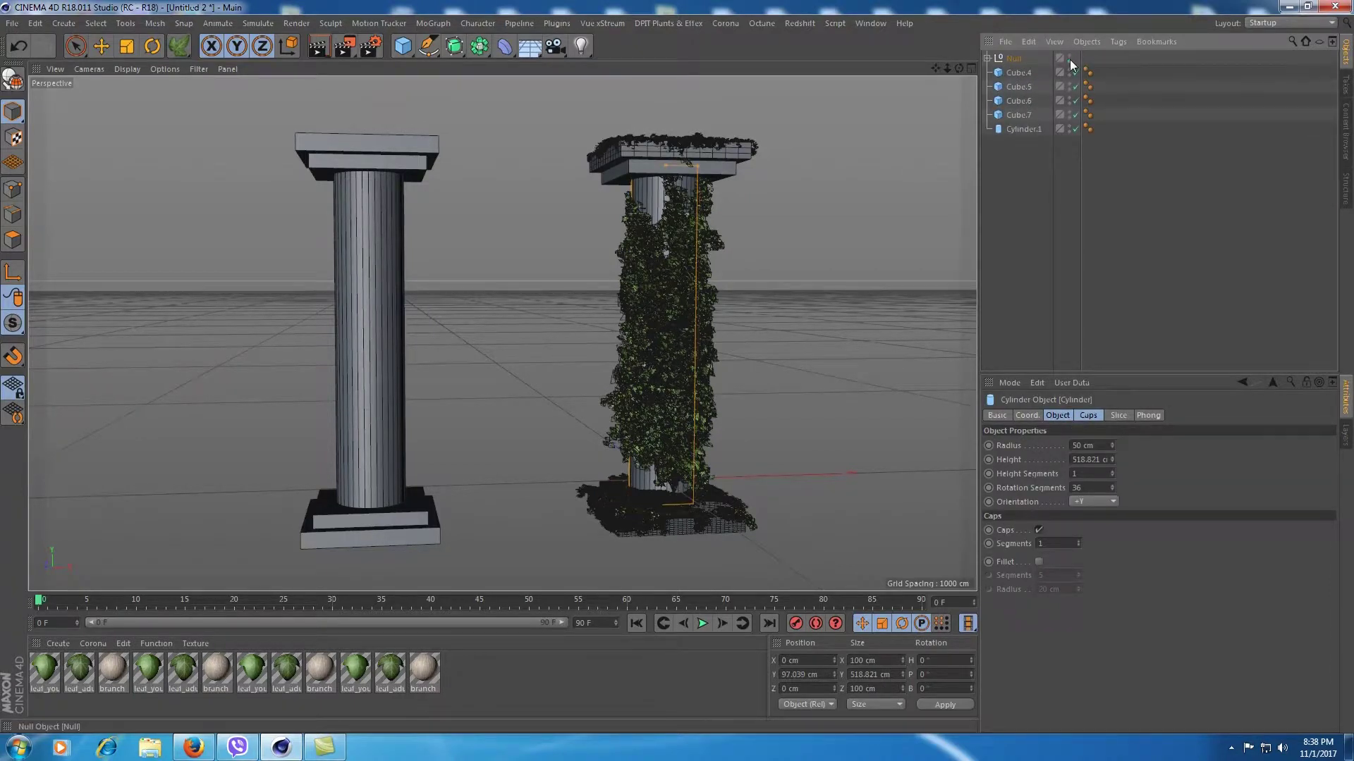
left_click(1070, 58)
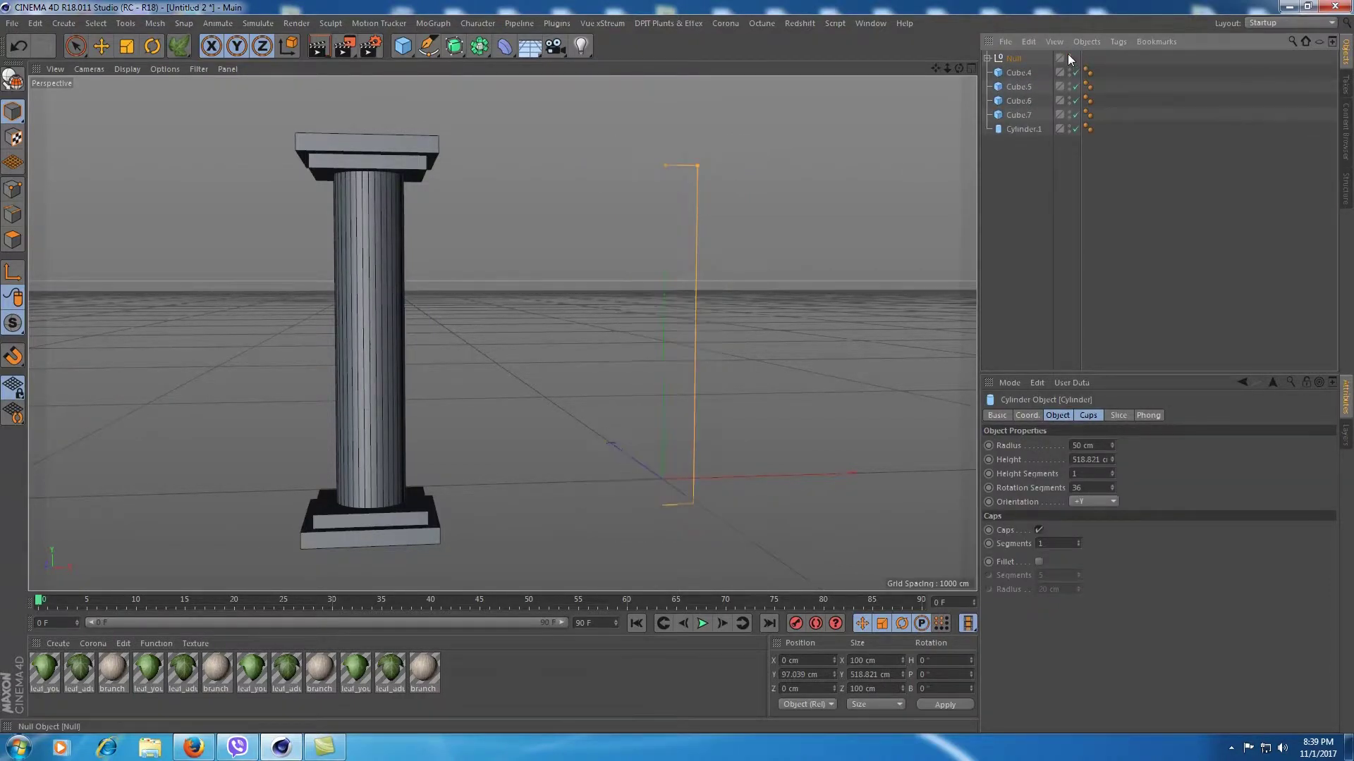
left_click(1071, 58)
left_click(1013, 139)
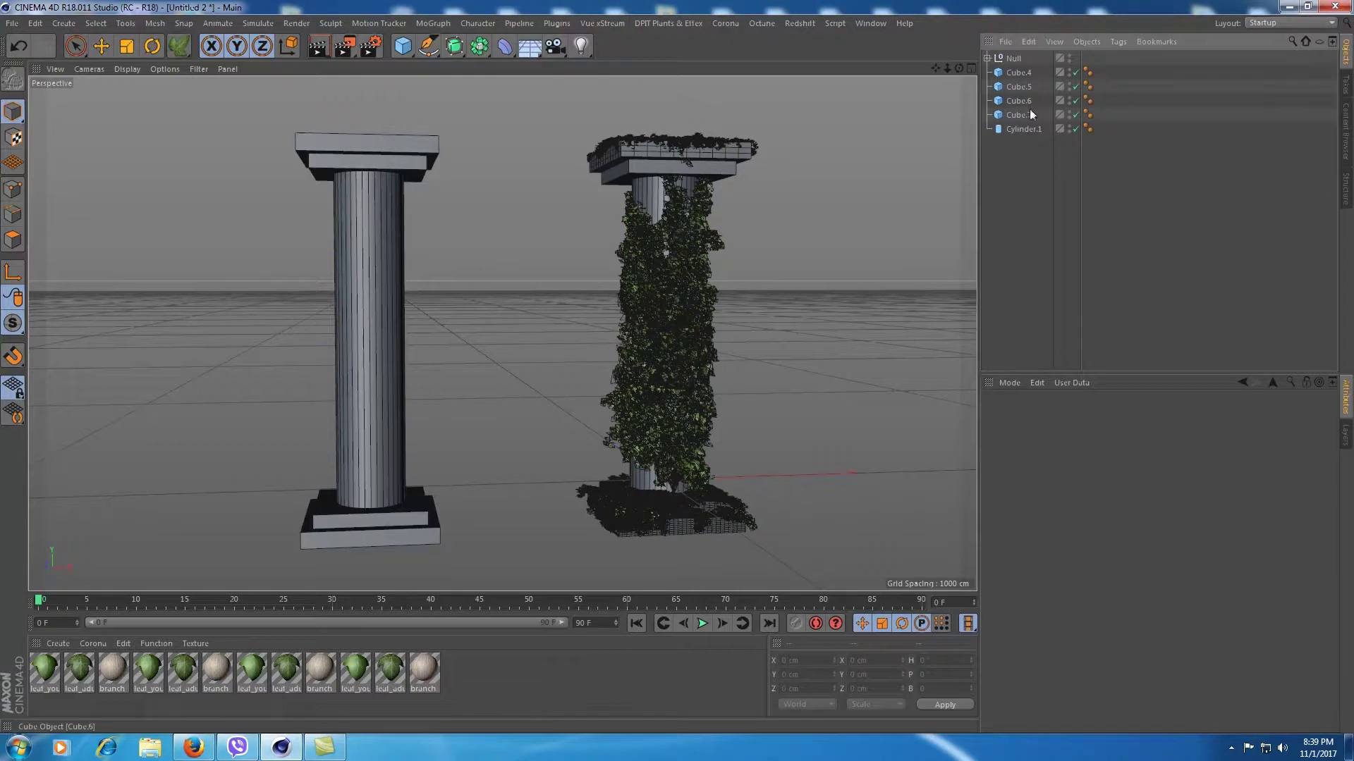
Grow ivy up the left column's Cylinder.1 and generate its leaves
left_click(1023, 128)
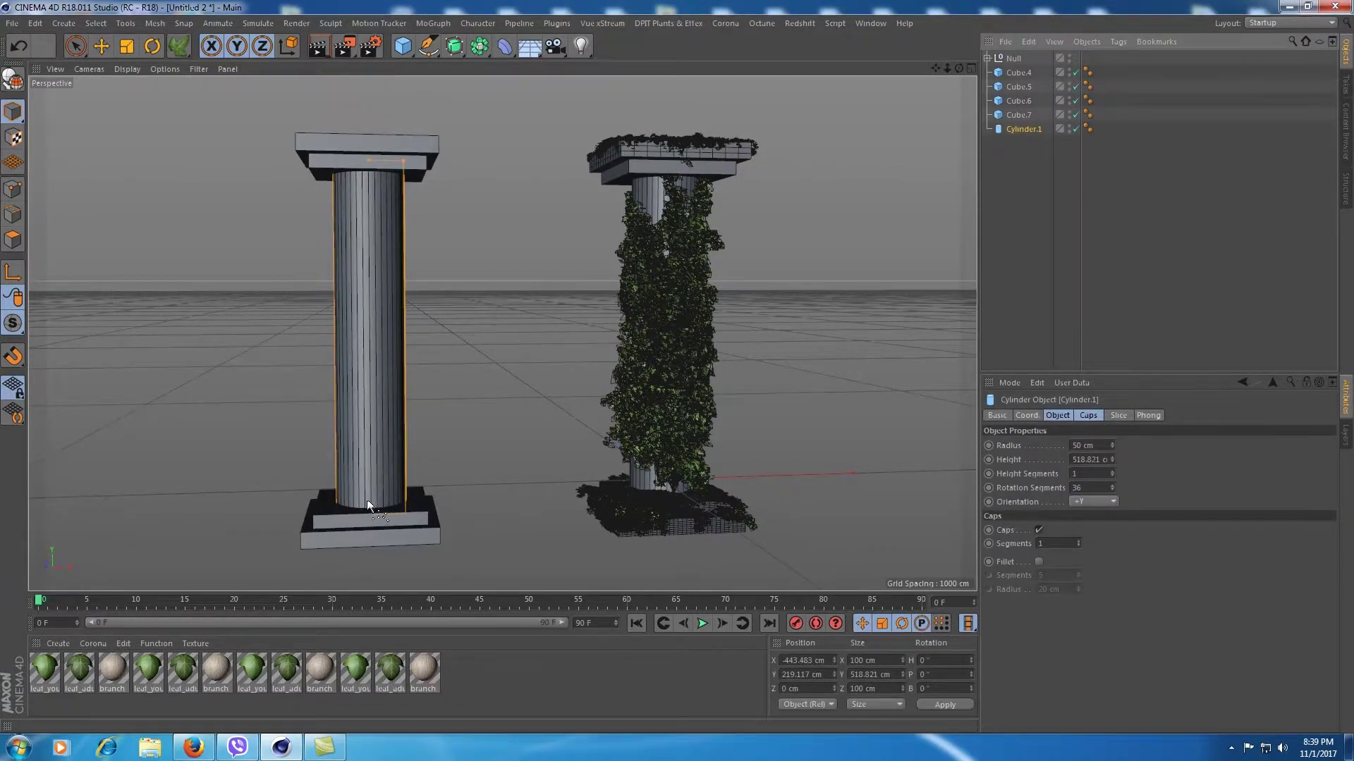
left_click(174, 45)
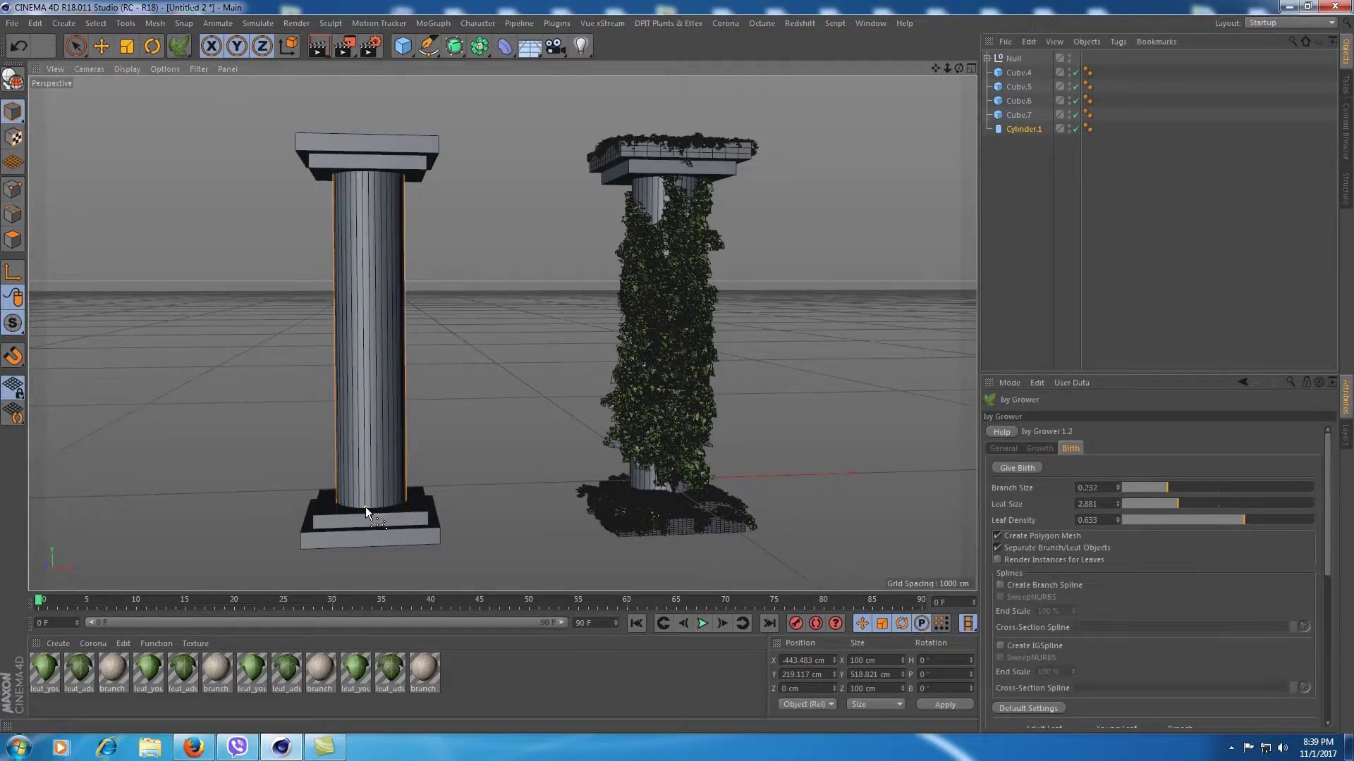
left_click(1041, 448)
left_click(1020, 467)
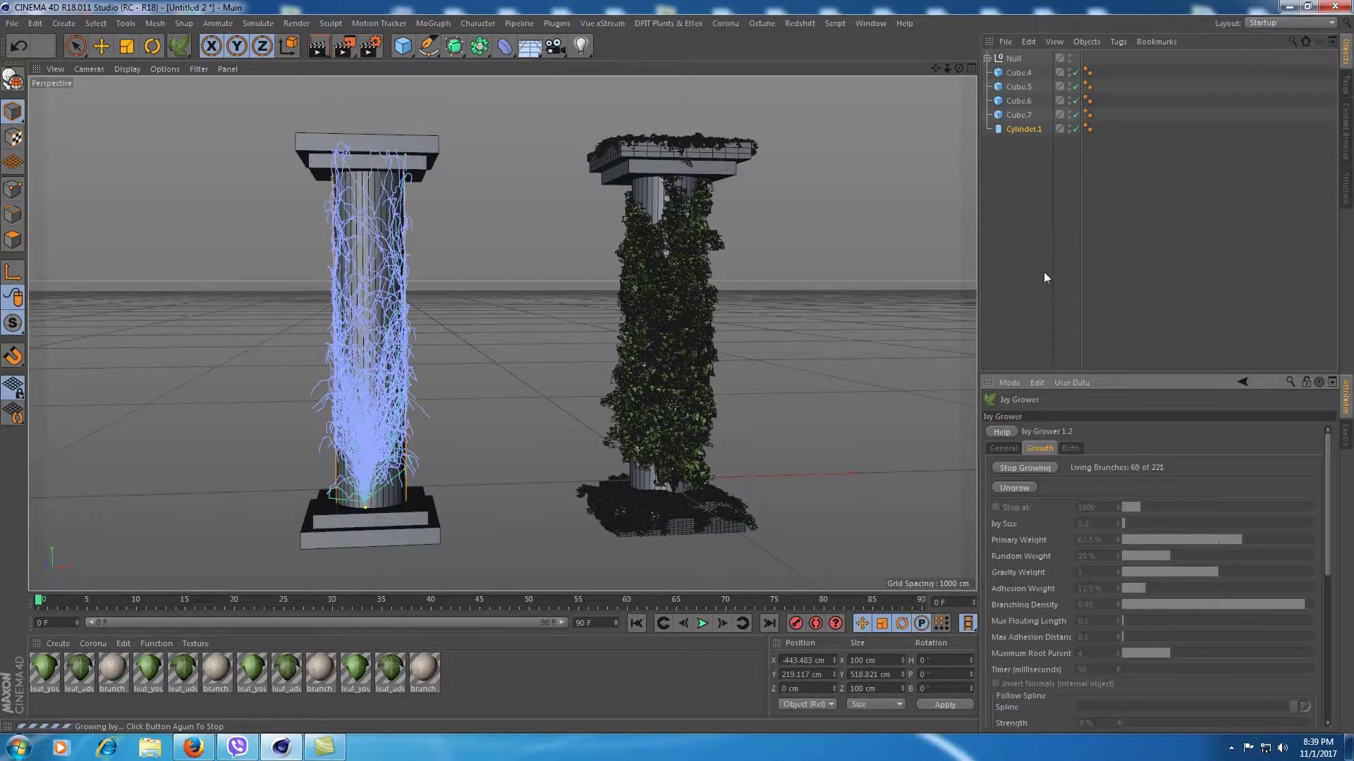
left_click(1011, 468)
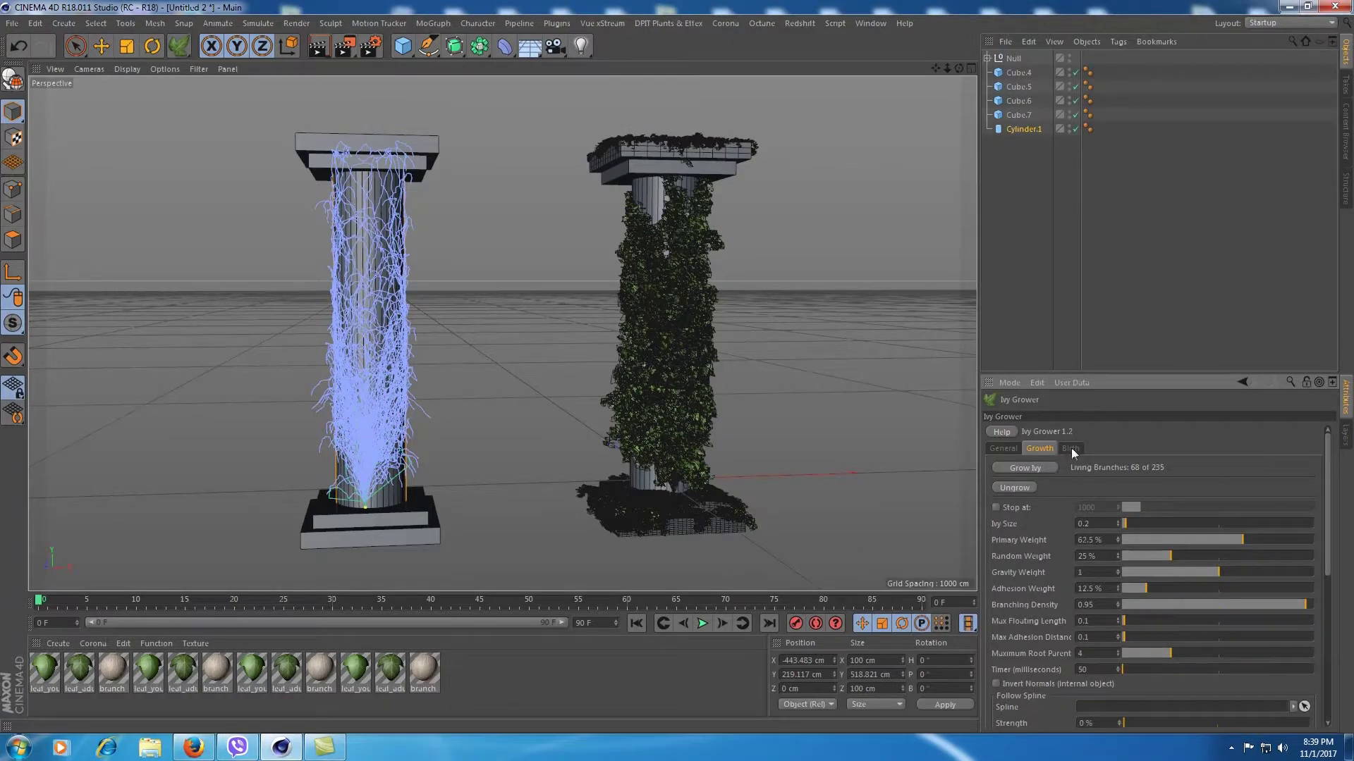
left_click(1070, 449)
left_click(1037, 467)
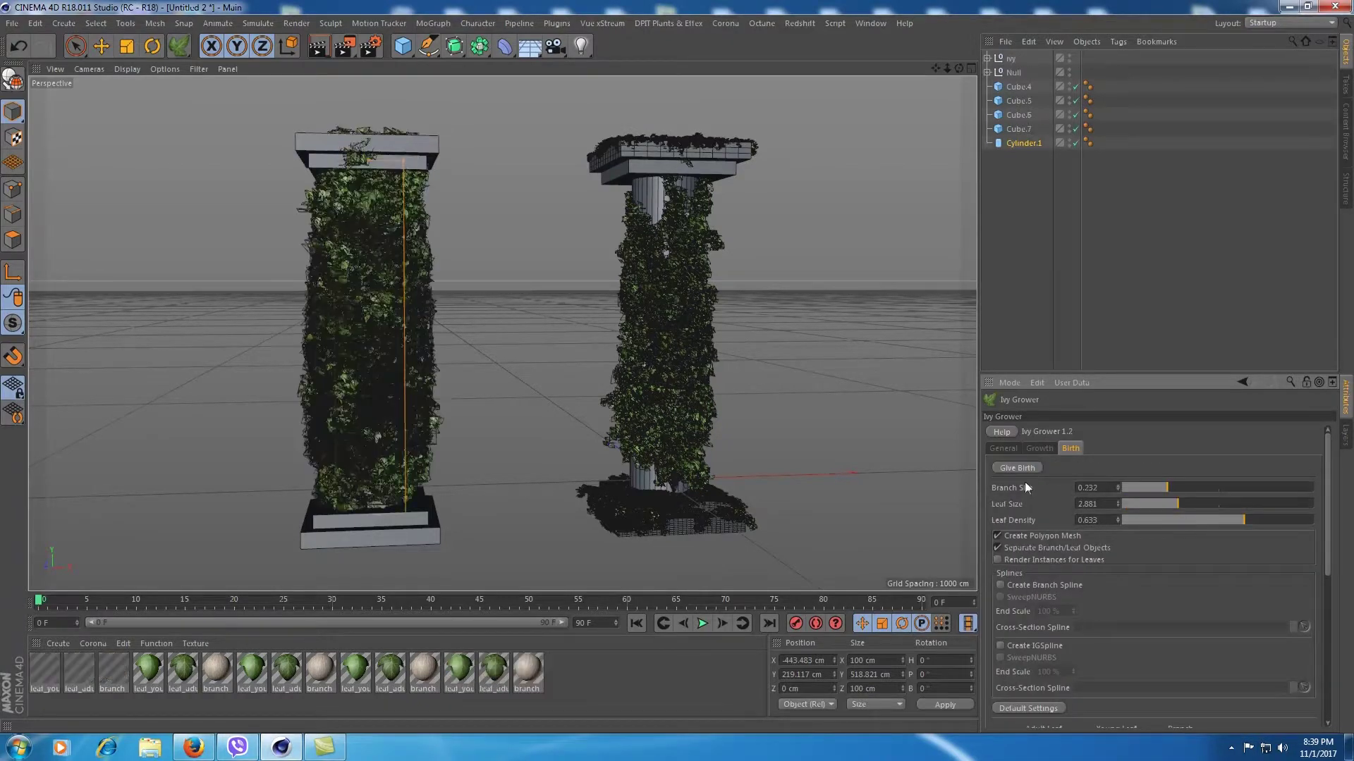
Rebuild the left column's leaves at a lower Leaf Density of 0.108
left_click(1163, 520)
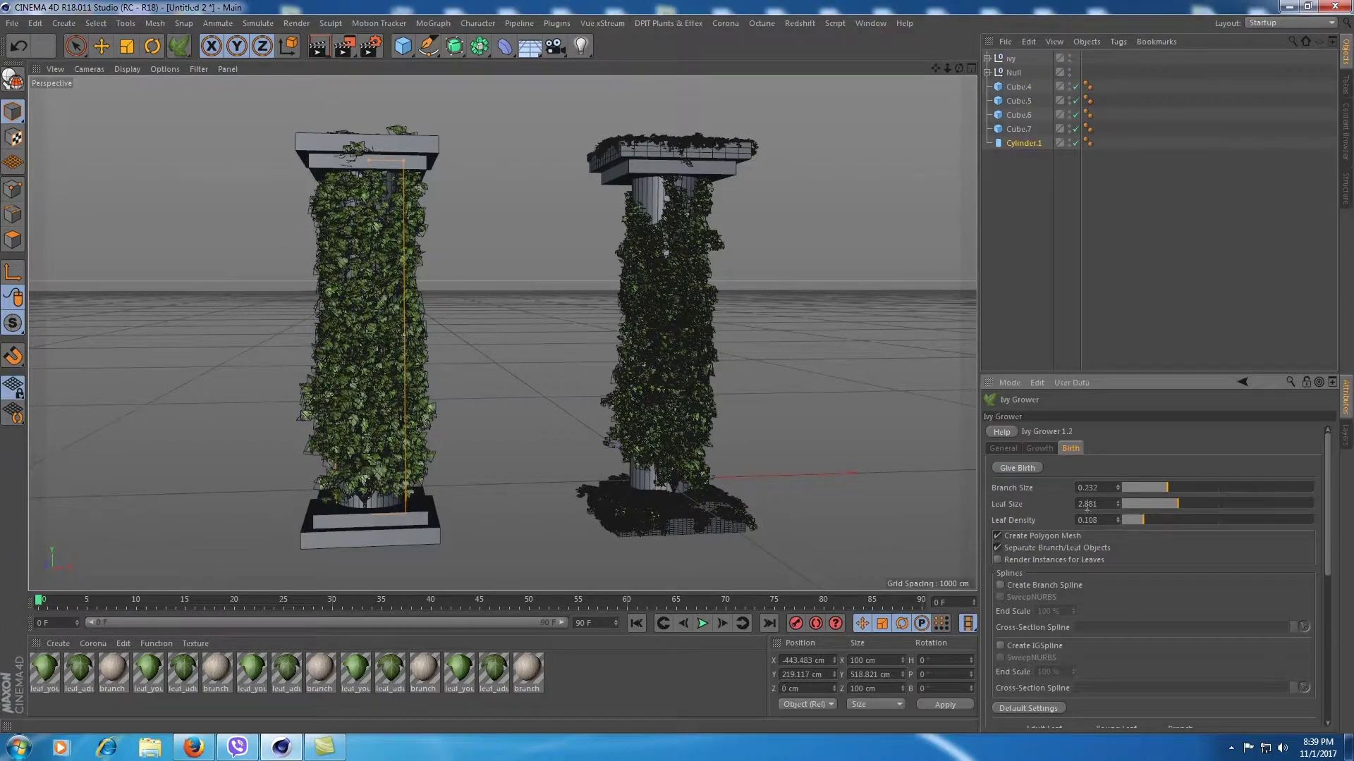
left_click(1031, 468)
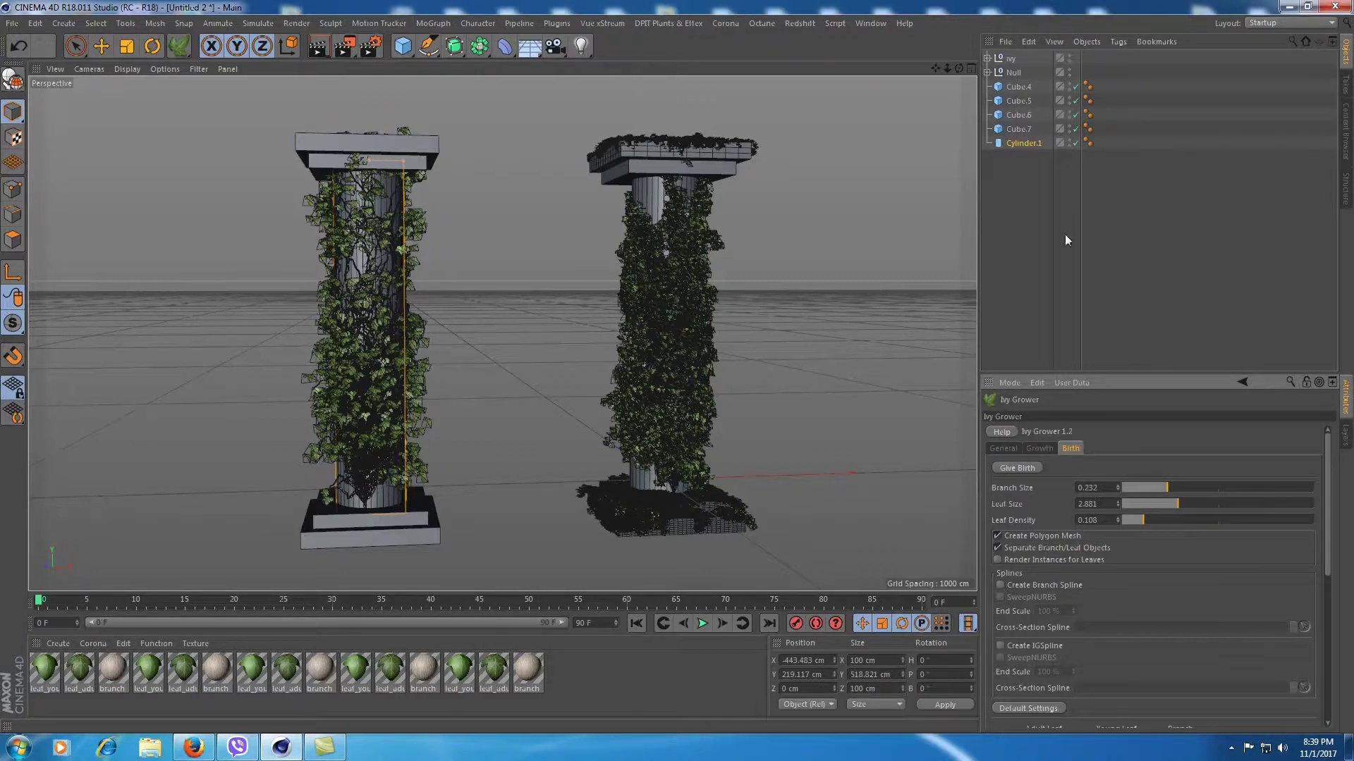
left_click(1017, 85)
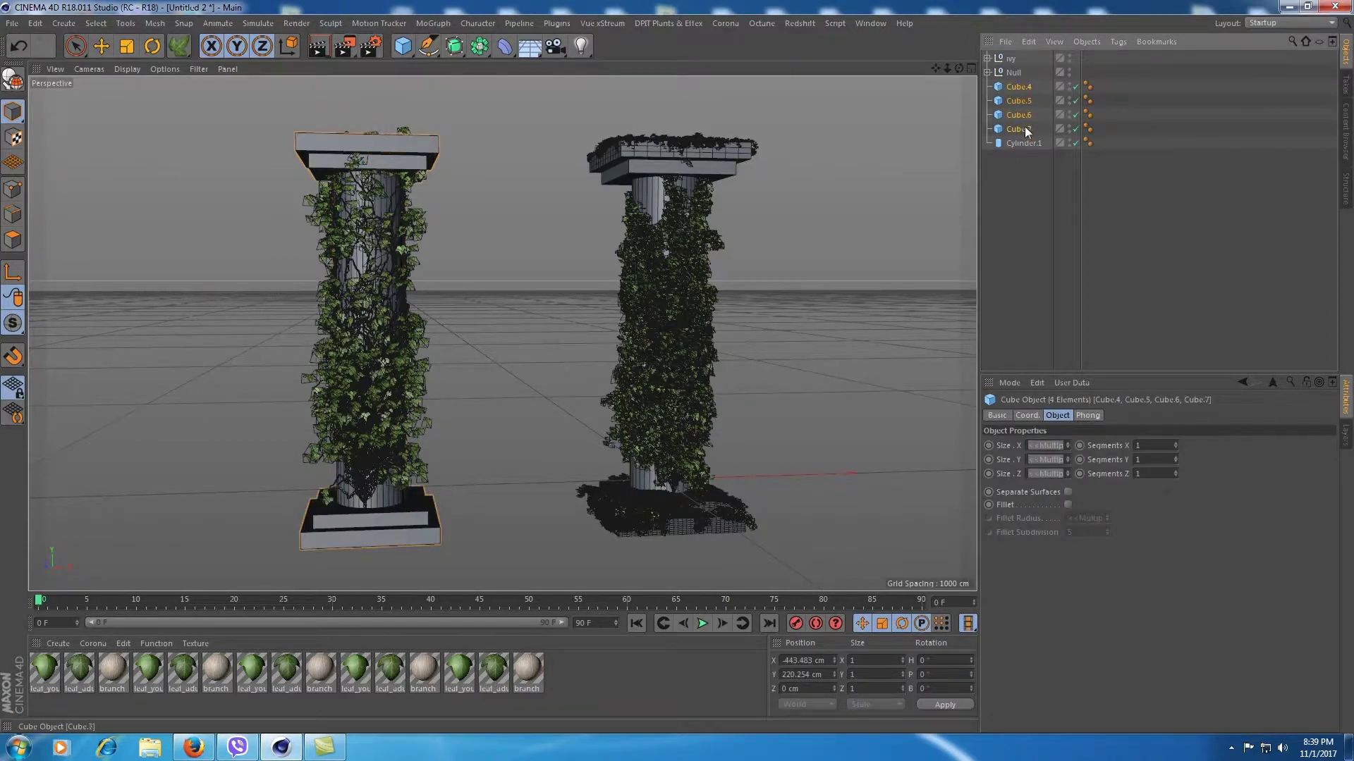
Duplicate the bare column's five parts and slide the copy to the left
left_click(1023, 144, "shift")
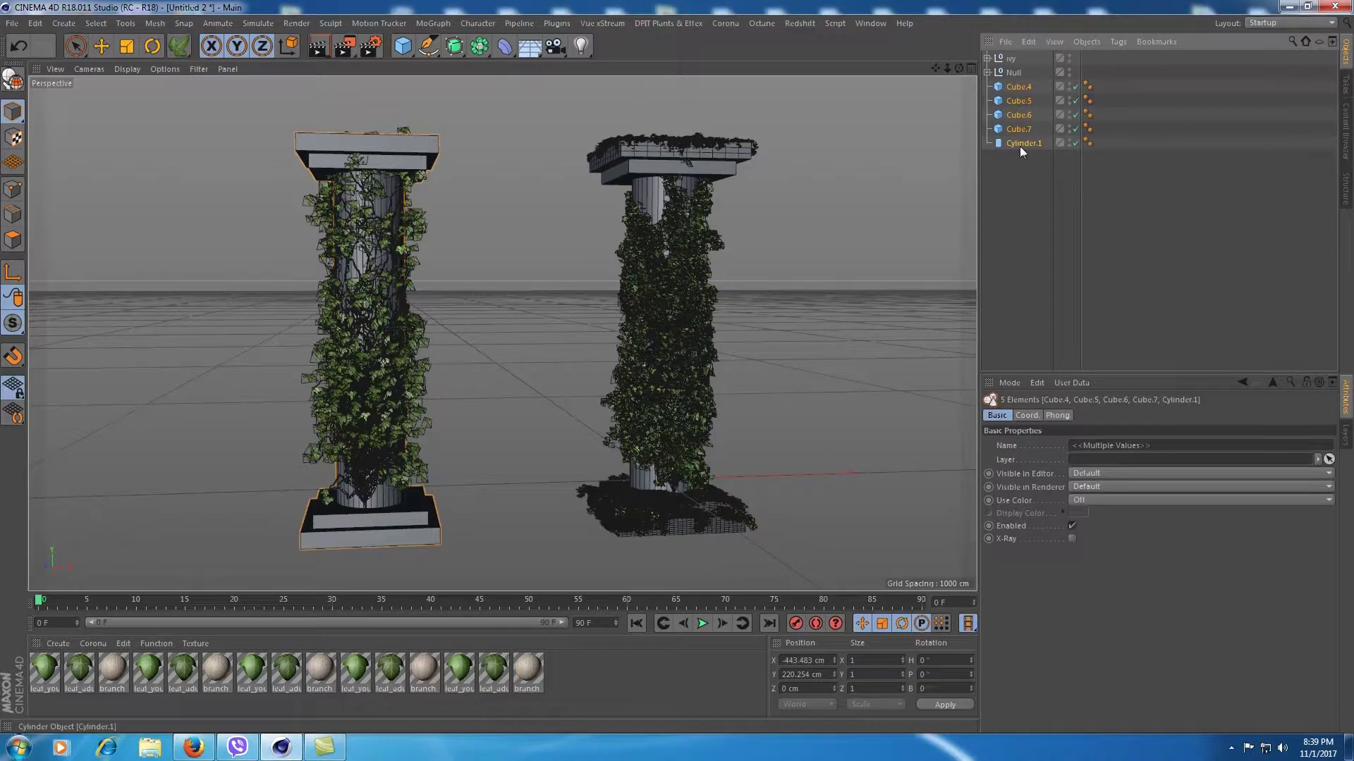
mouse_move(1019, 146)
left_mouse_down("ctrl")
mouse_move(1015, 189)
mouse_move(528, 328)
left_mouse_up("ctrl")
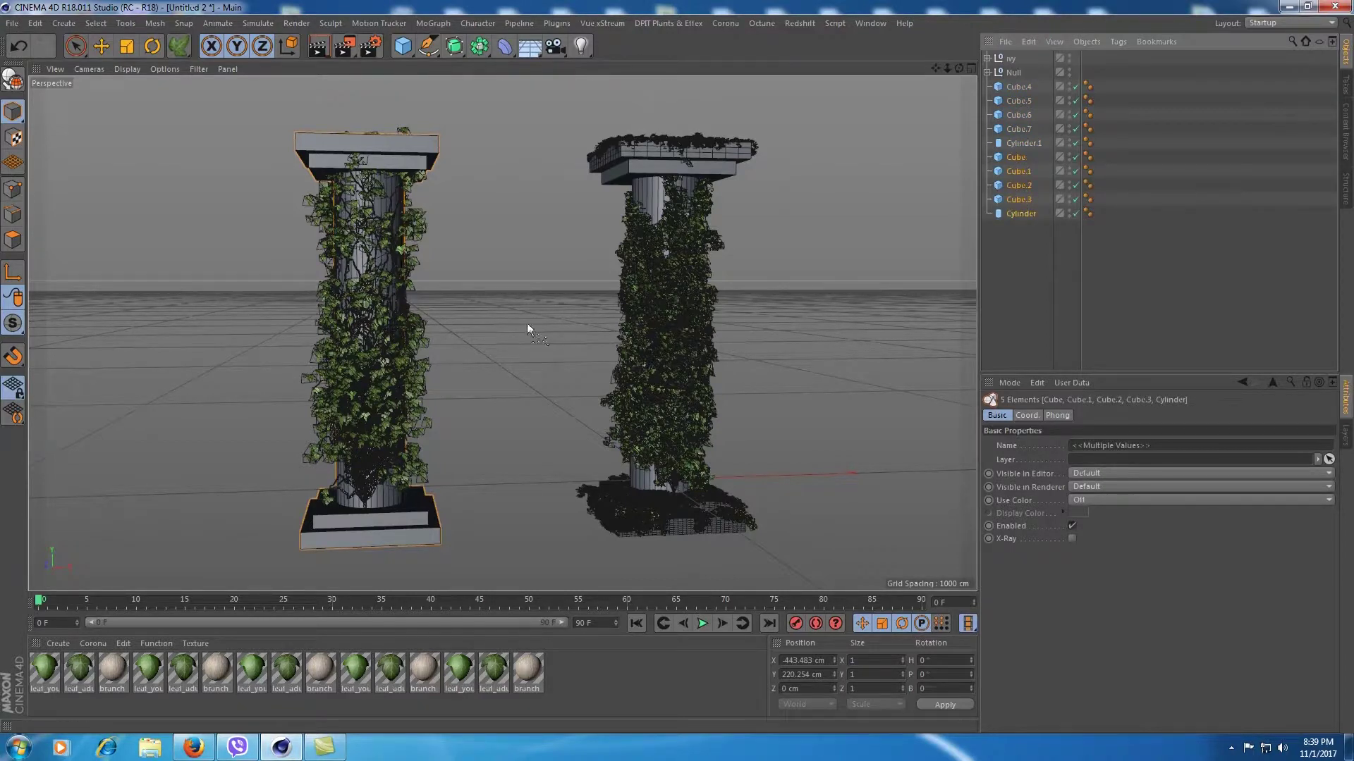
left_click(76, 47)
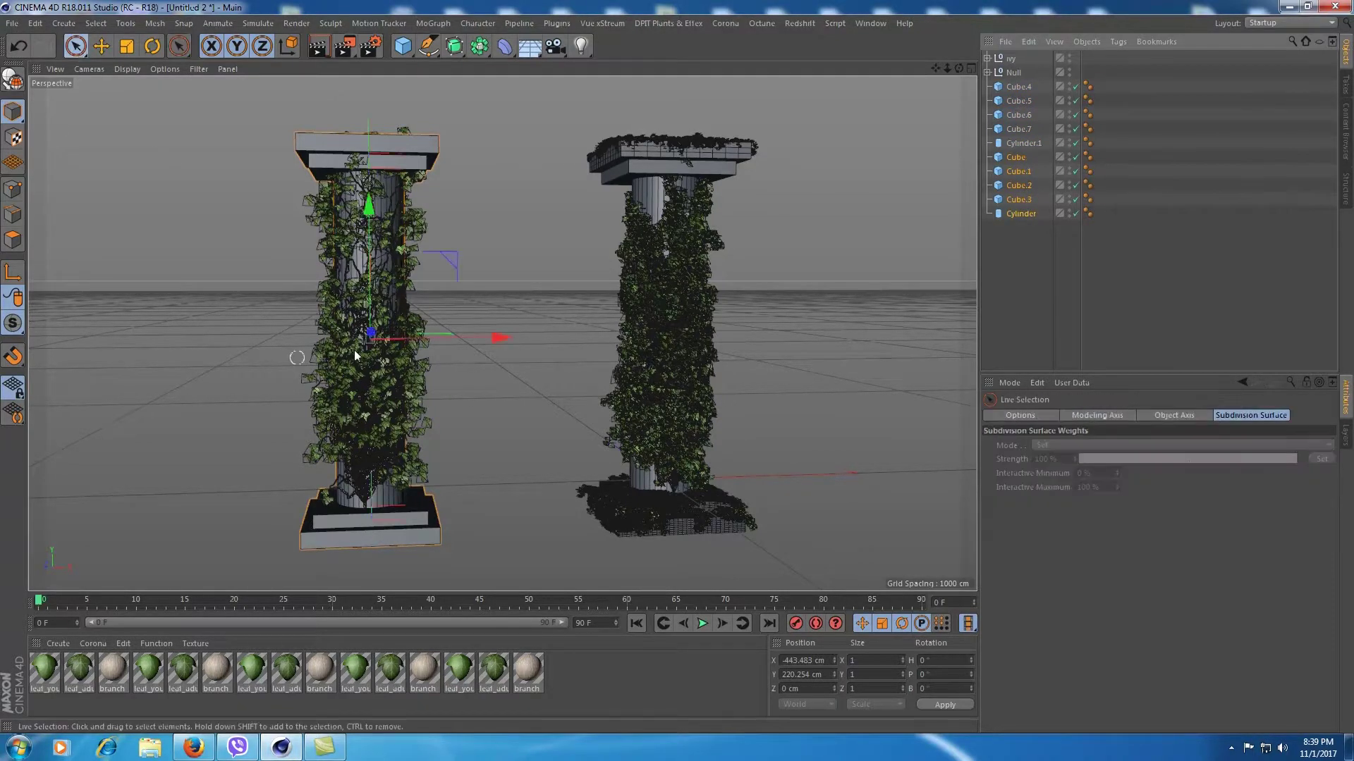
left_click_drag(502, 339, 311, 337)
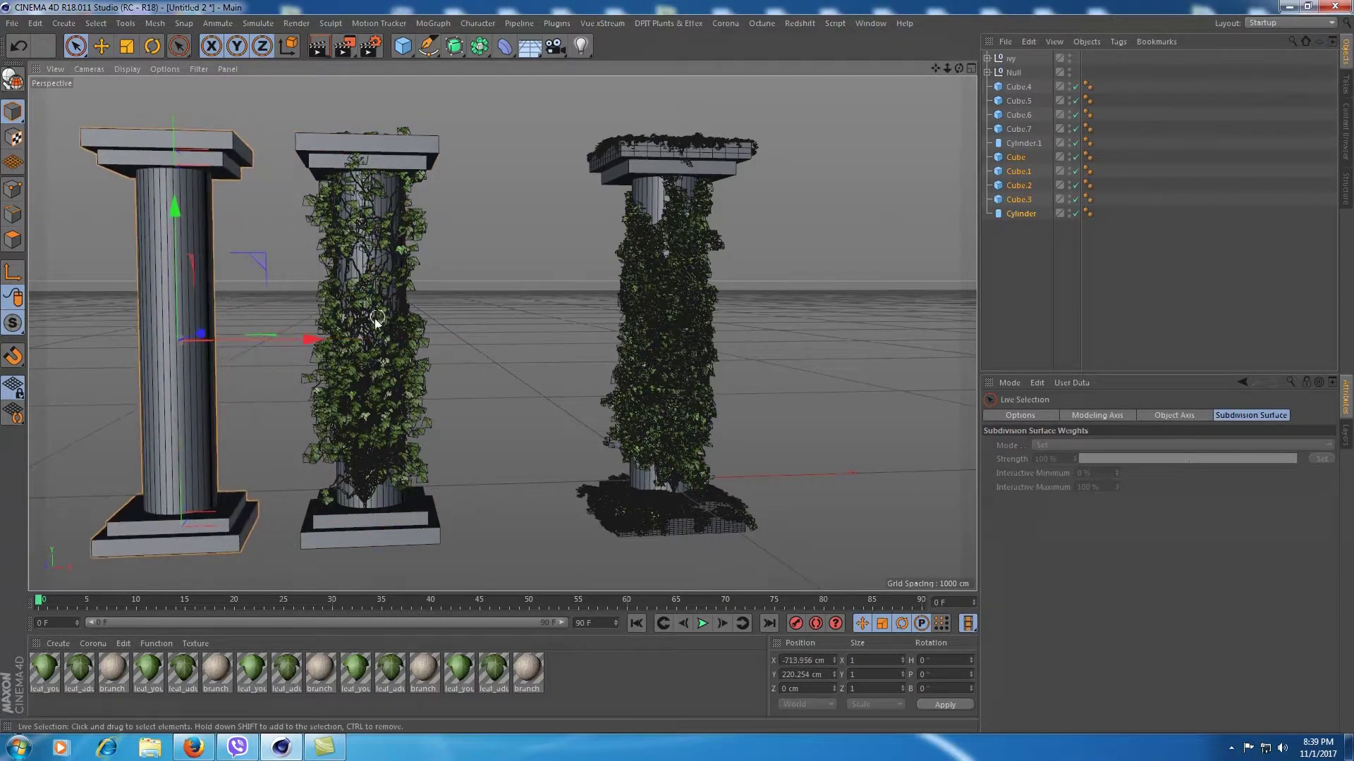
Group the middle ivy pillar's six objects under a new null, Null.1
left_click(1024, 144)
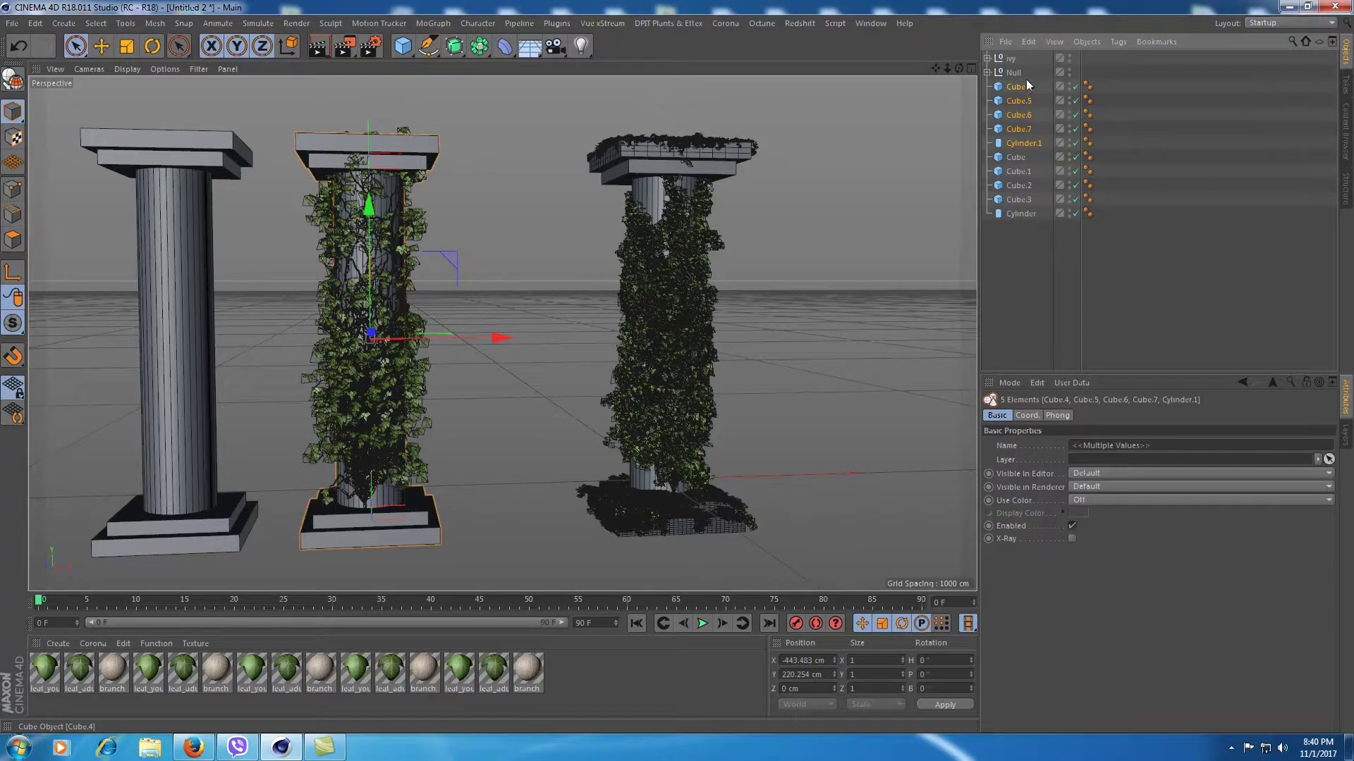
left_click(1012, 59, "shift")
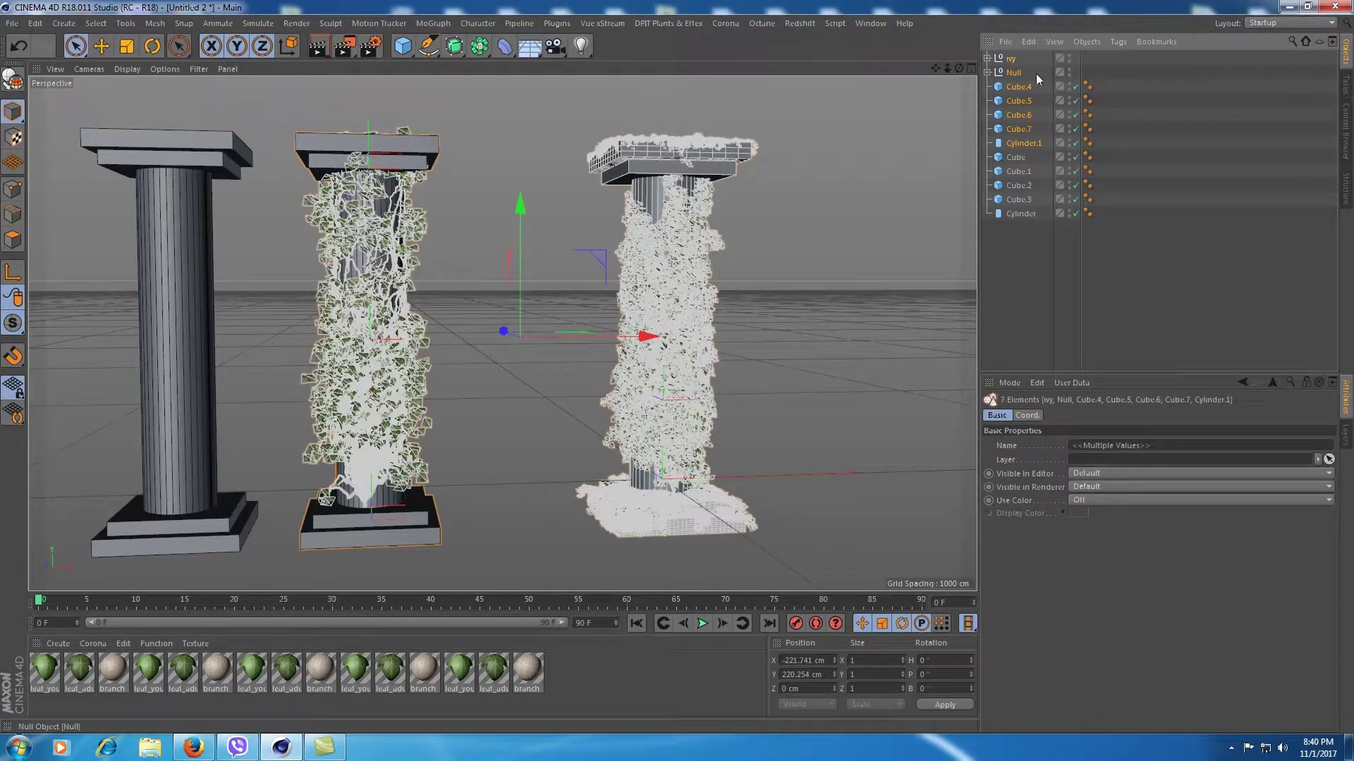
left_click_drag(1026, 75, 1029, 79, "ctrl")
key("ctrl+z")
left_click(1016, 72, "ctrl")
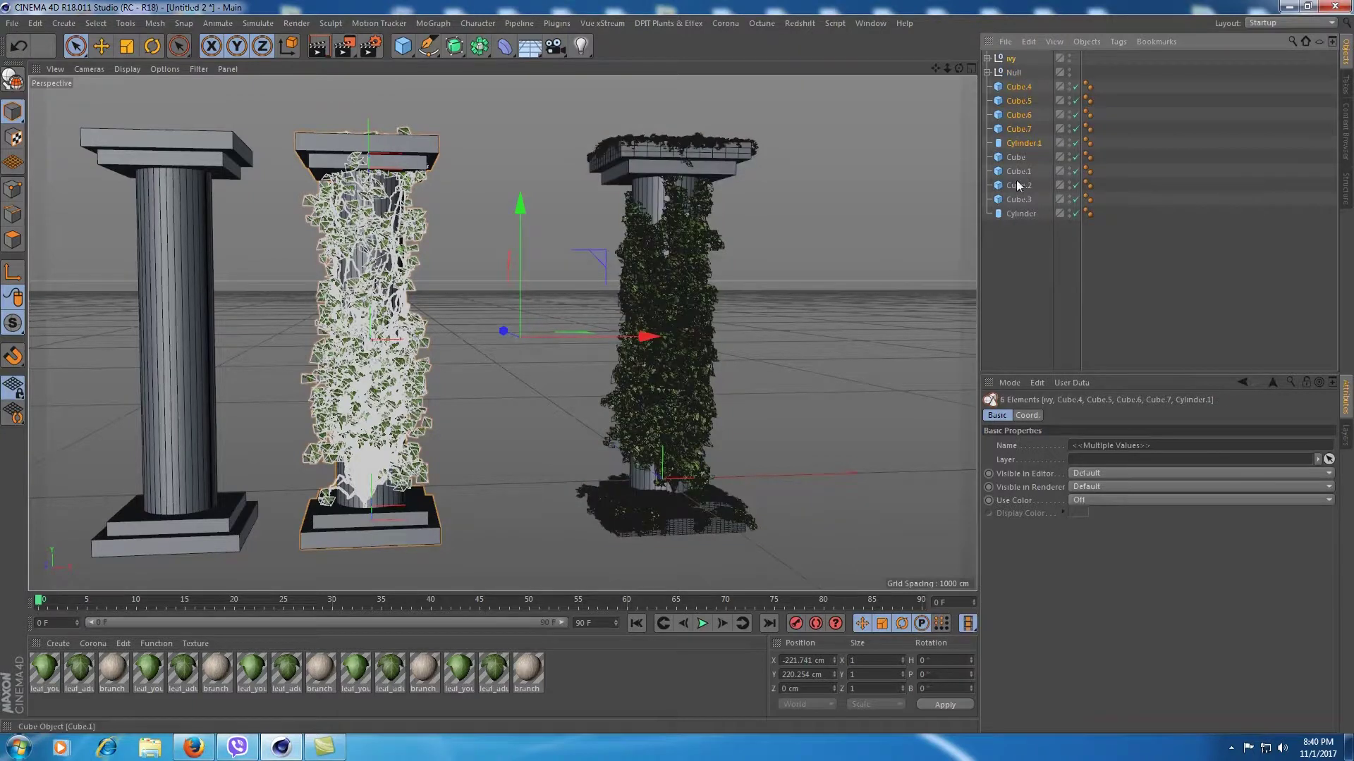
key("alt+g")
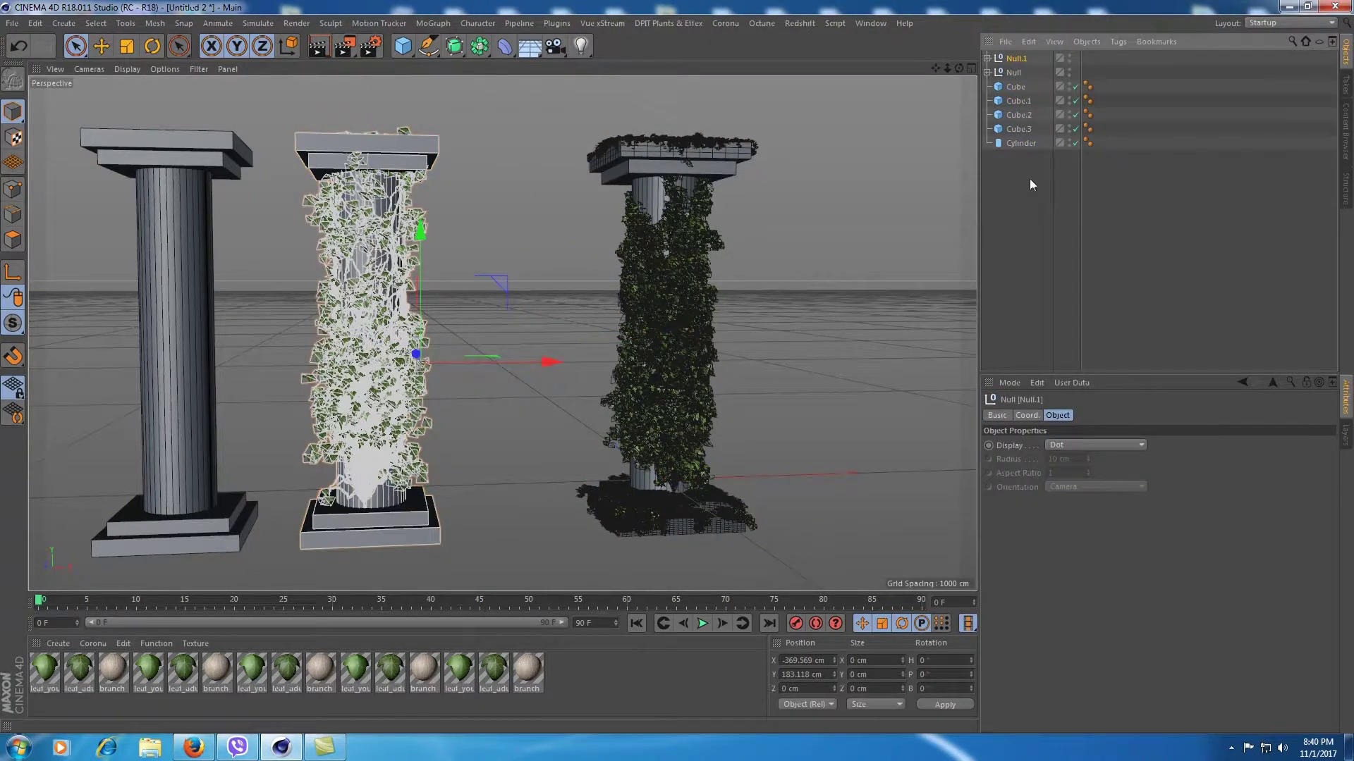
left_click(1028, 176)
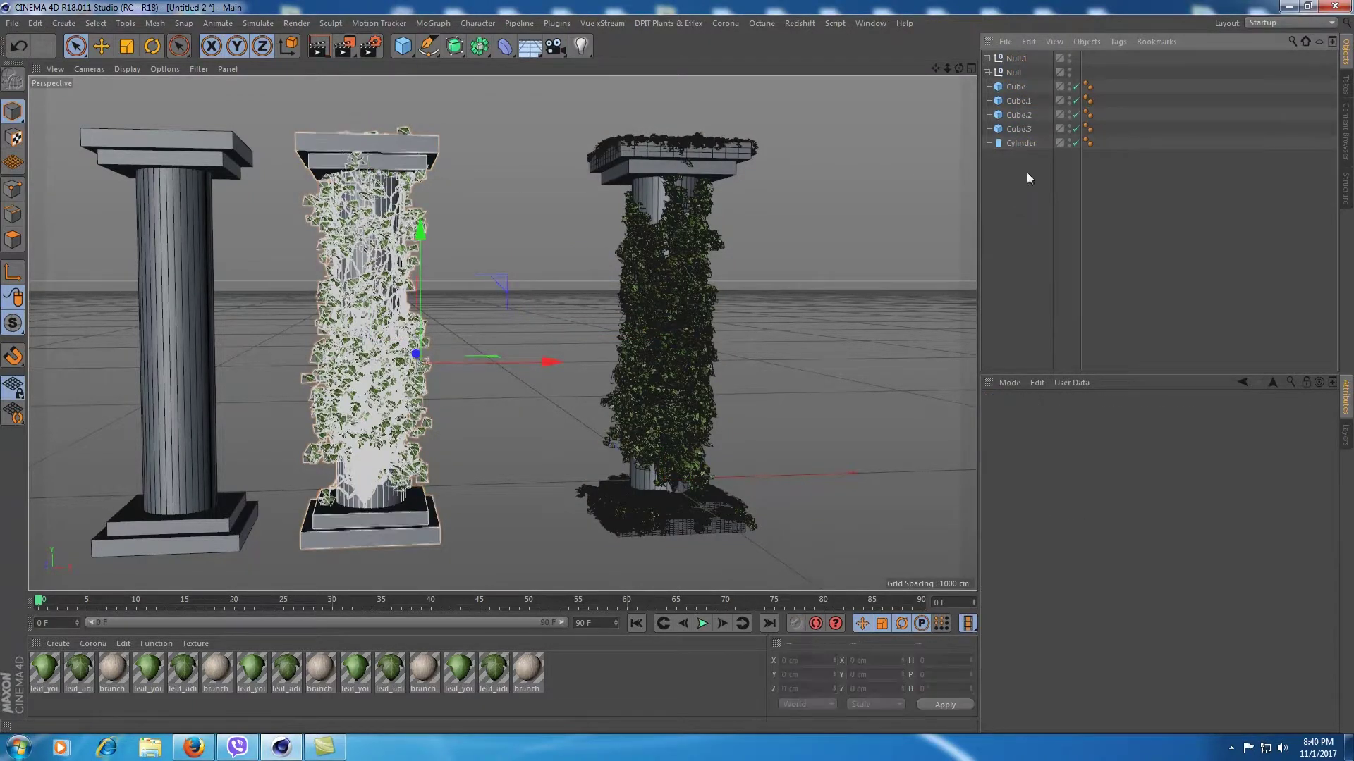
left_click(1068, 57)
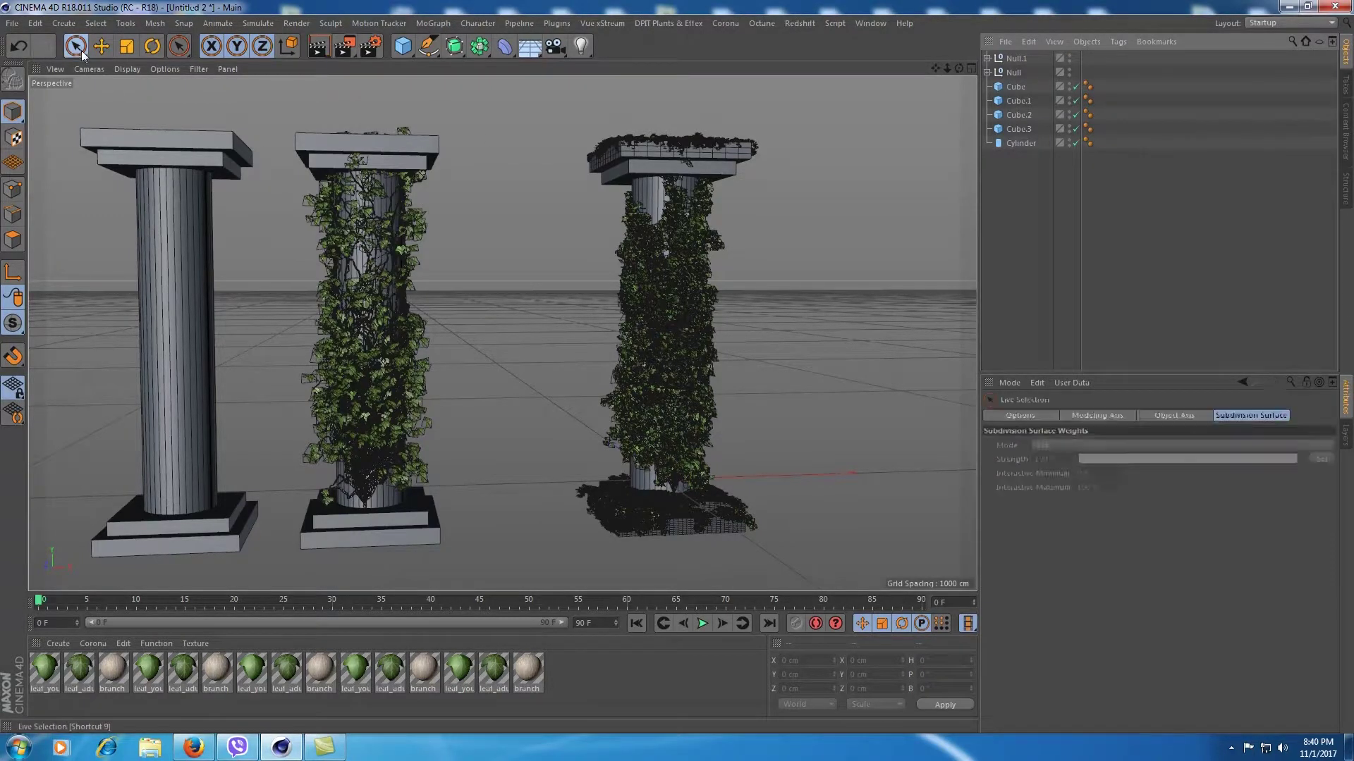
Move the grouped ivy pillar back to about X −148, Z 602 cm
left_click(369, 407)
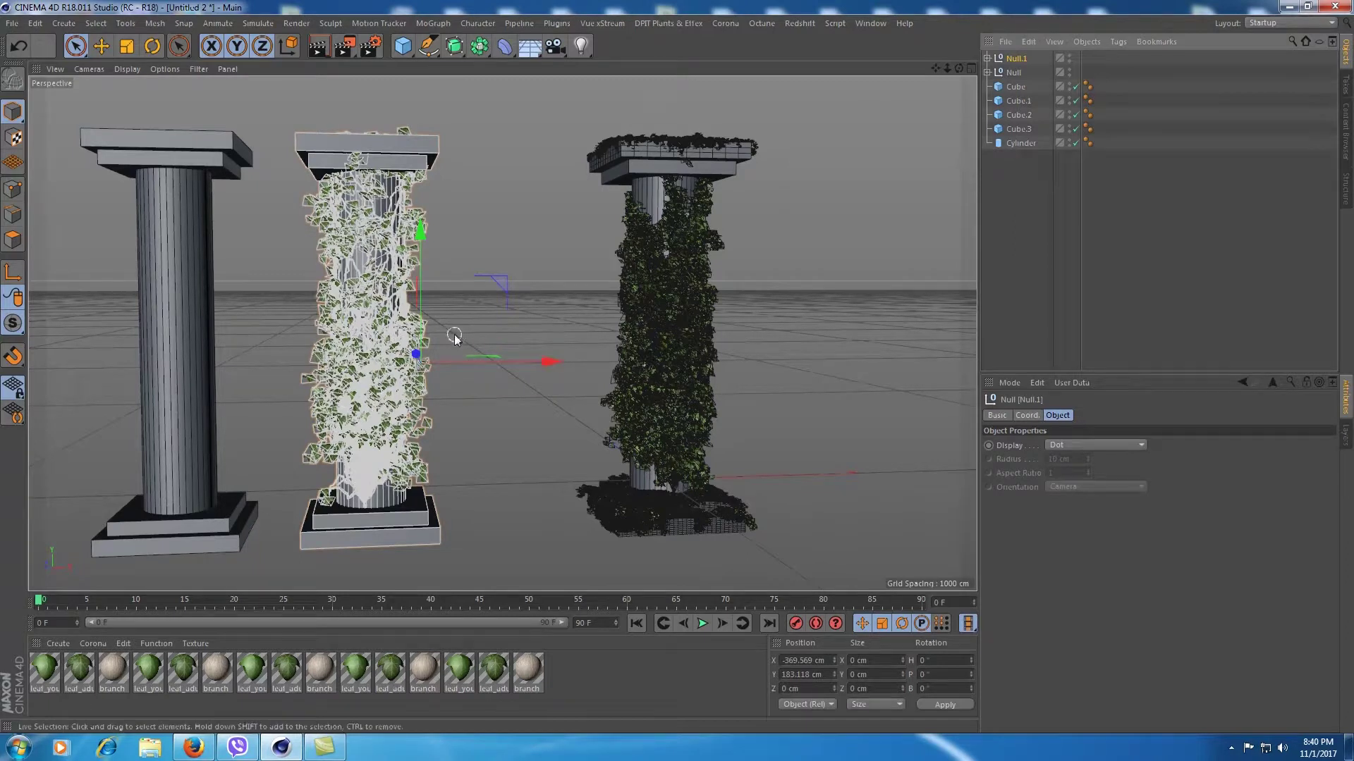
left_click_drag(416, 354, 403, 331)
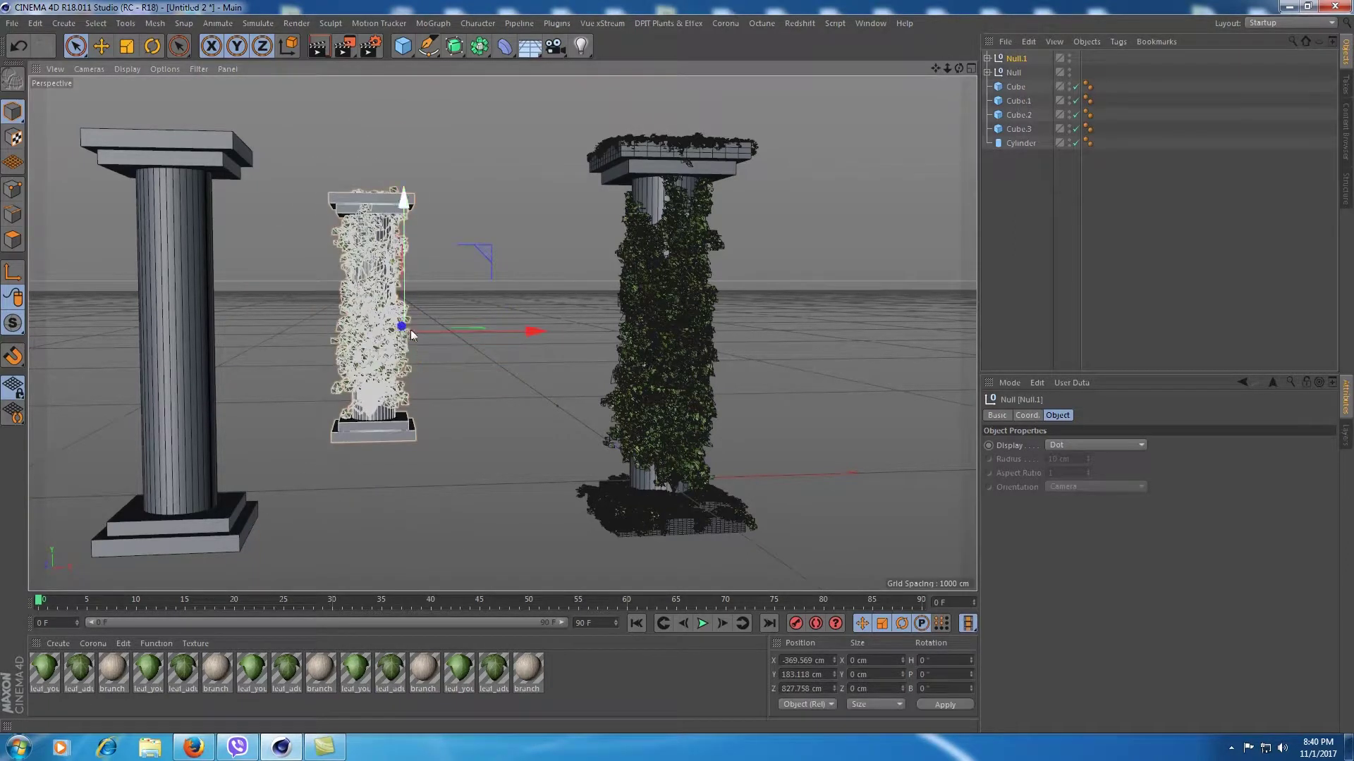
mouse_move(528, 326)
left_mouse_down()
mouse_move(670, 326)
mouse_move(626, 328)
left_mouse_up()
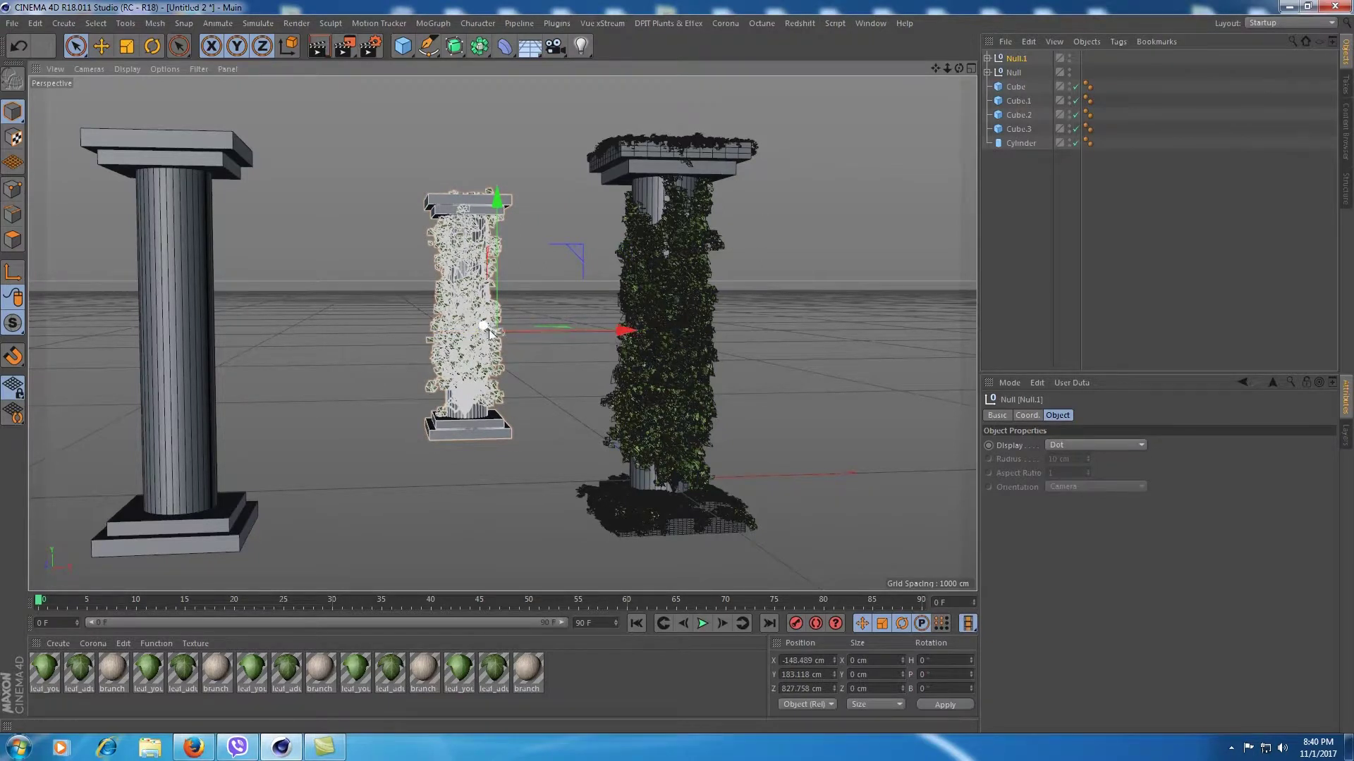
left_click_drag(484, 326, 498, 323)
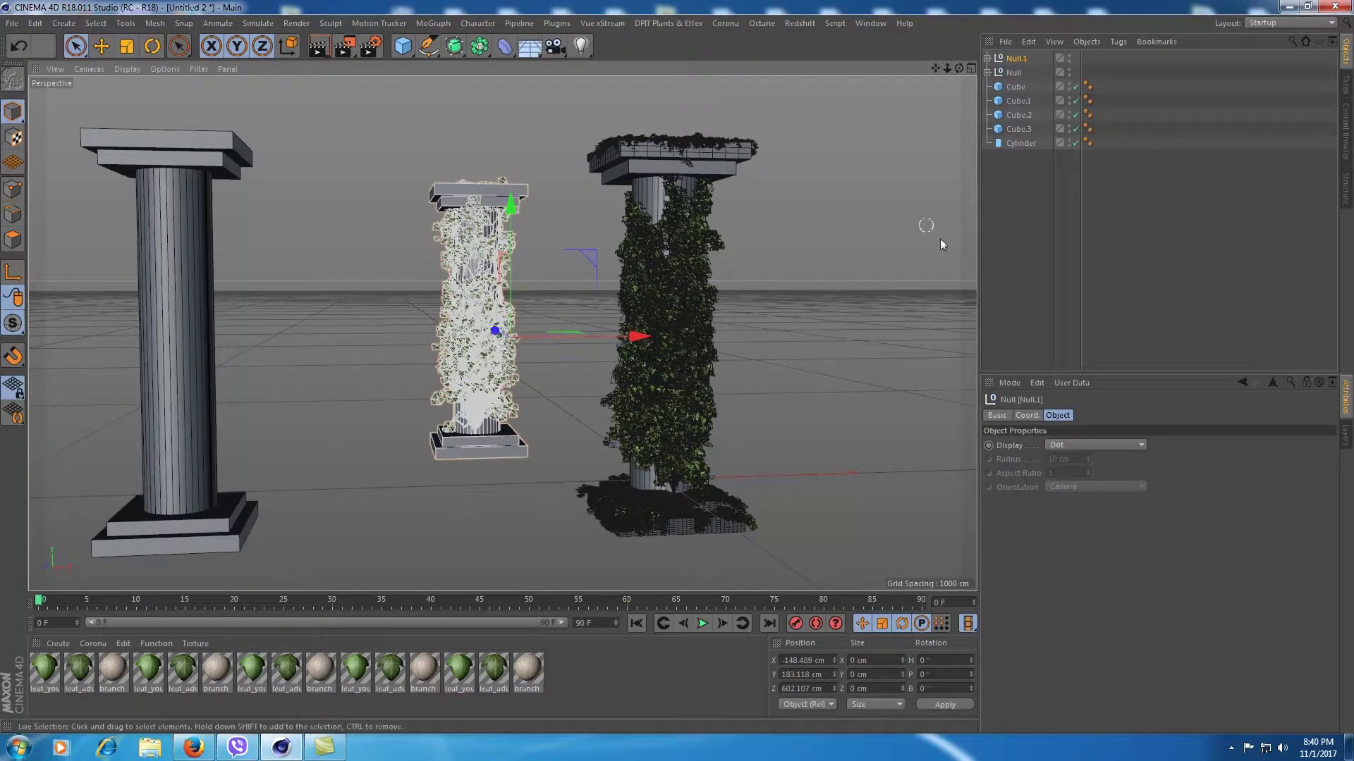
left_click(1023, 224)
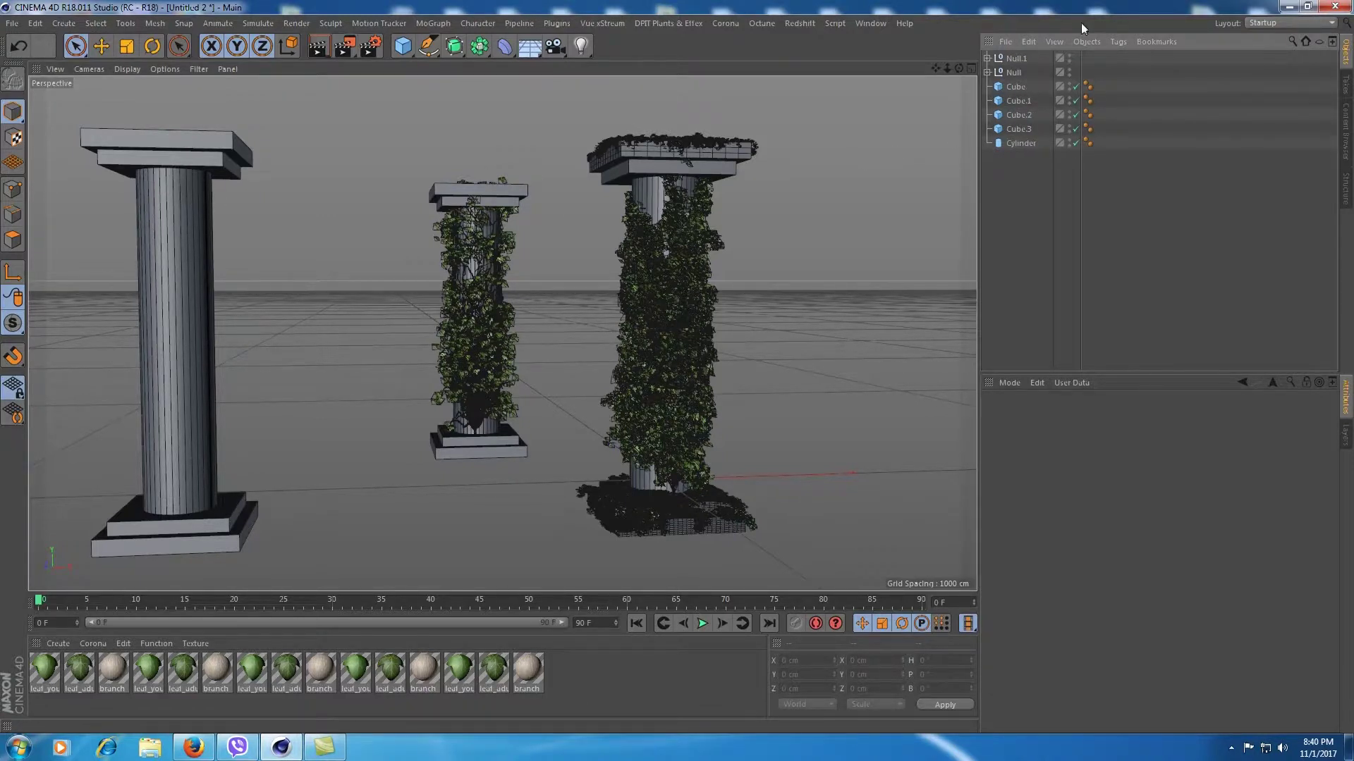
Rotate the bare left column's parts about 77° so it tips over
left_click(1010, 89)
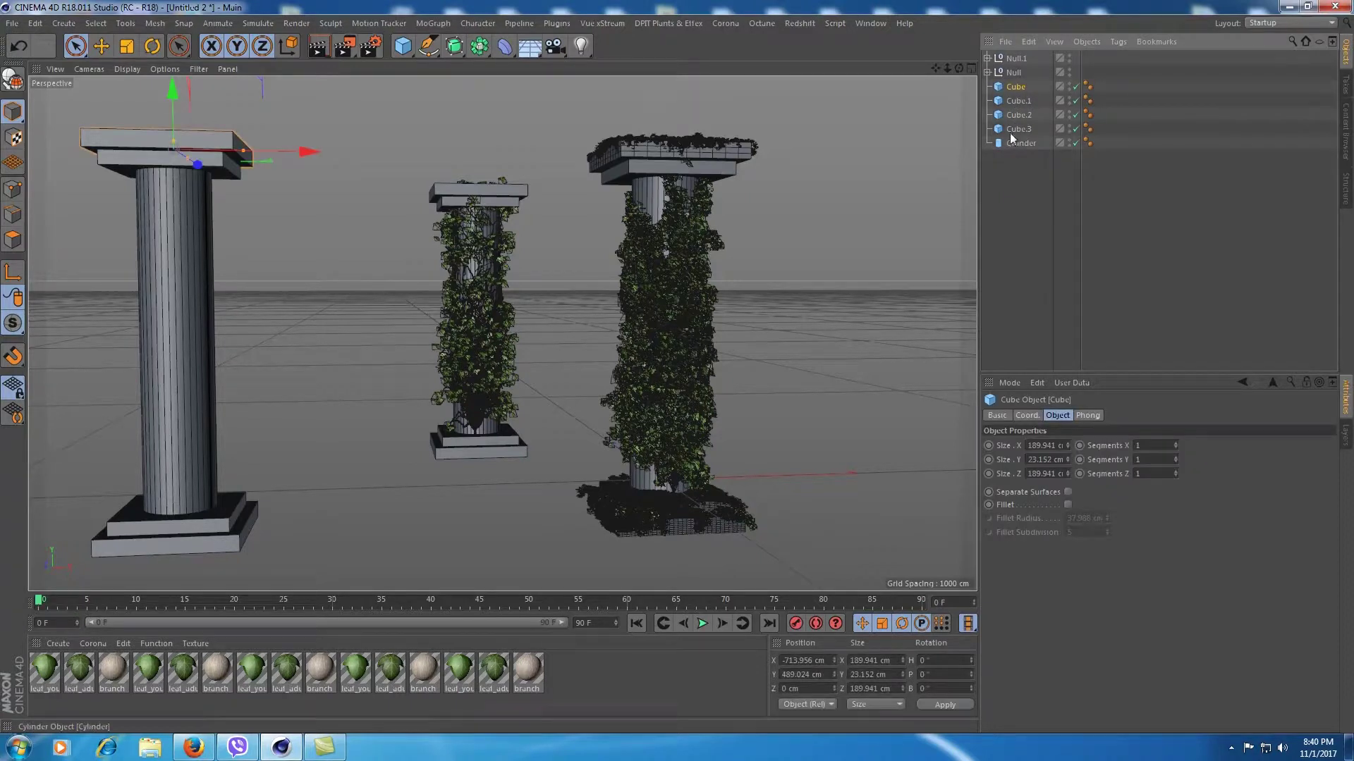
left_click(1021, 142, "shift")
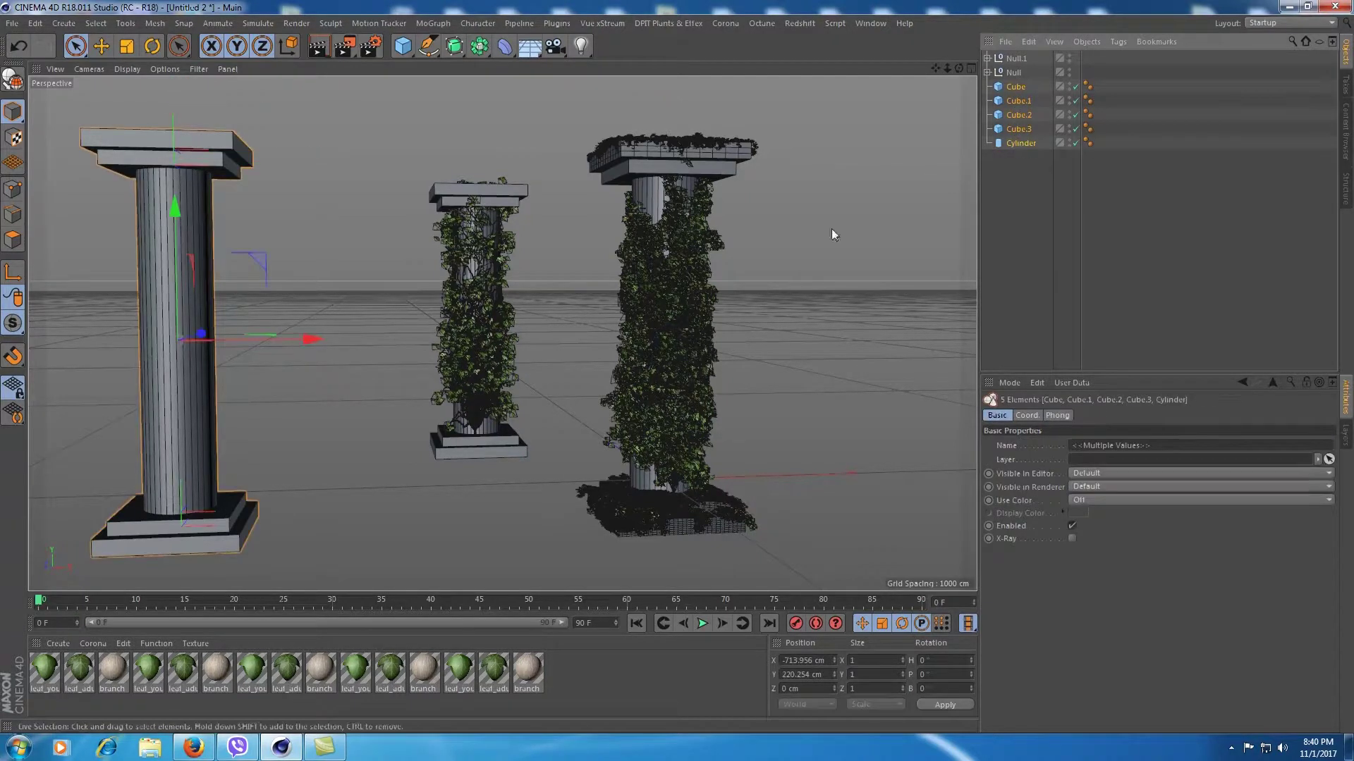
key("r")
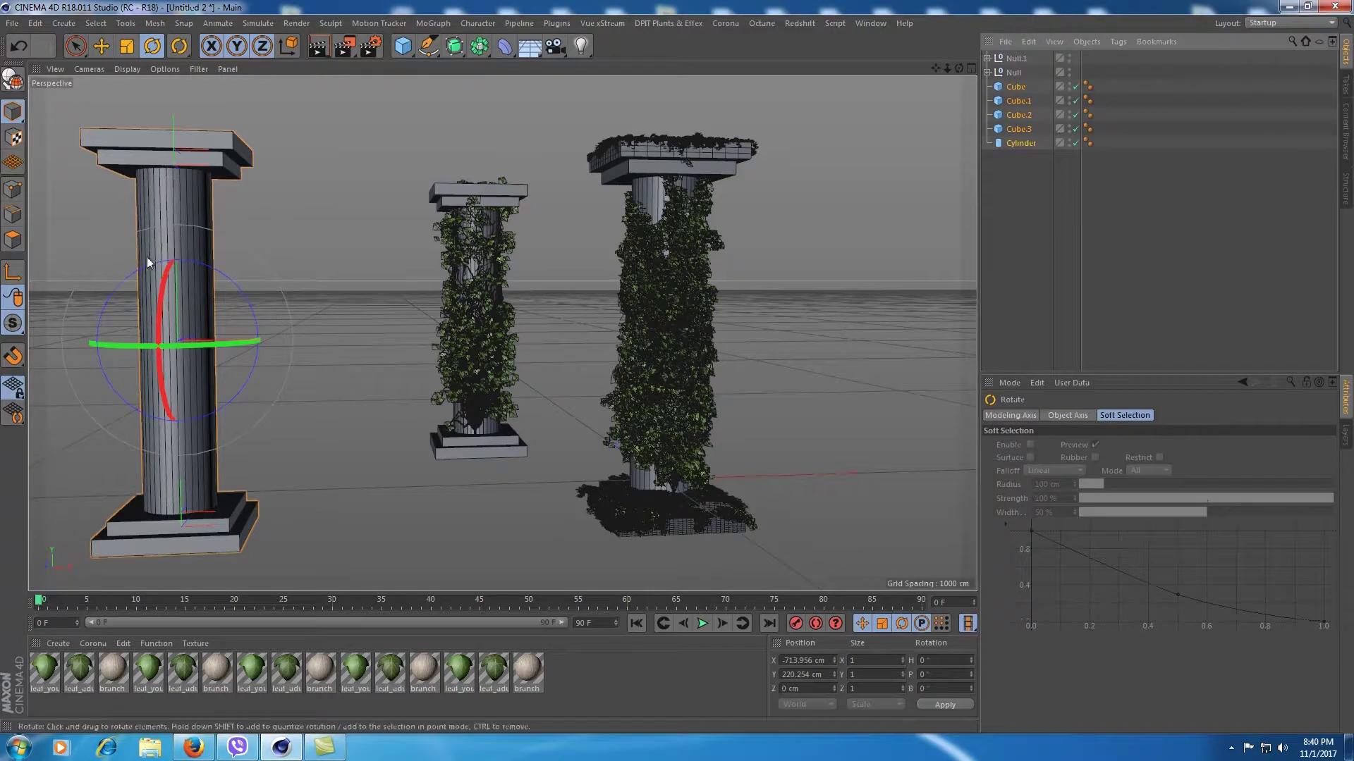
left_click_drag(134, 270, 268, 256)
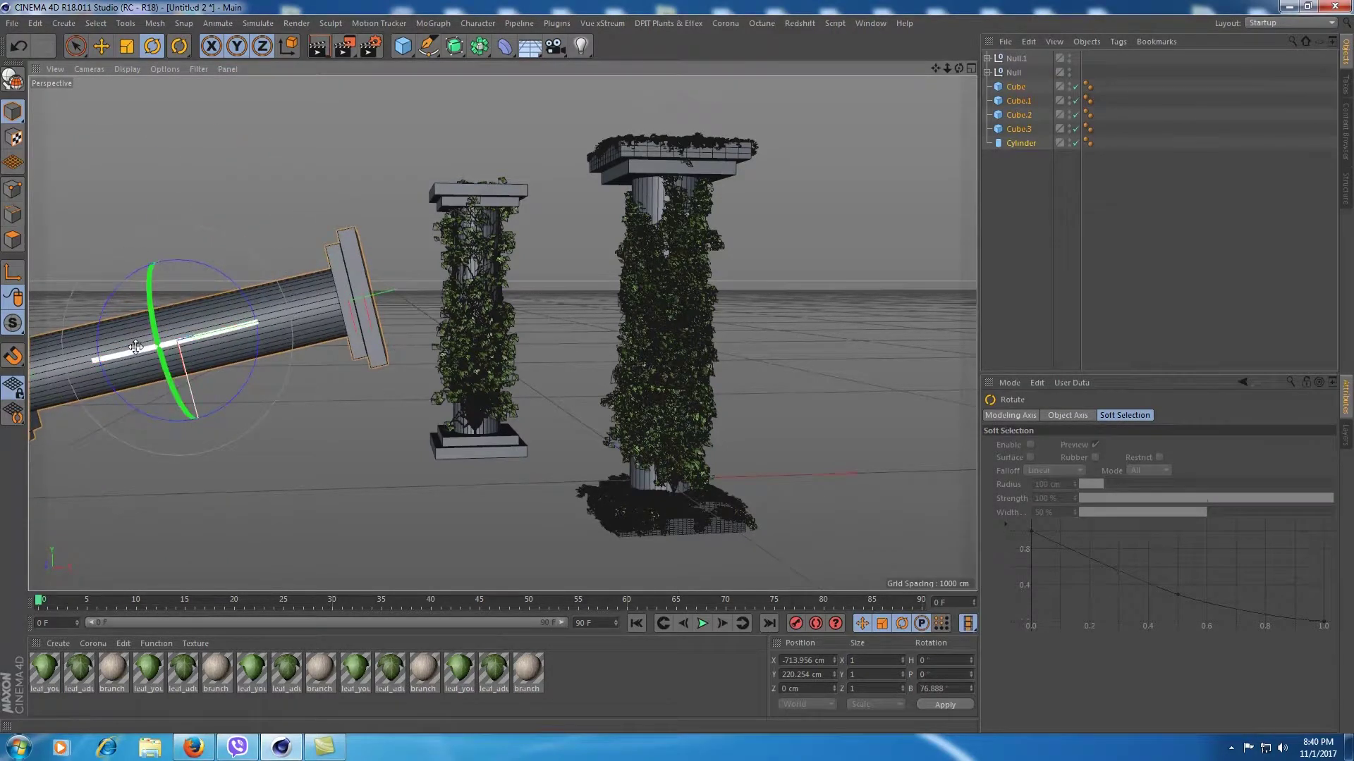
left_click_drag(203, 330, 169, 296)
Lower the toppled column onto the ground near X −621 cm
key("9")
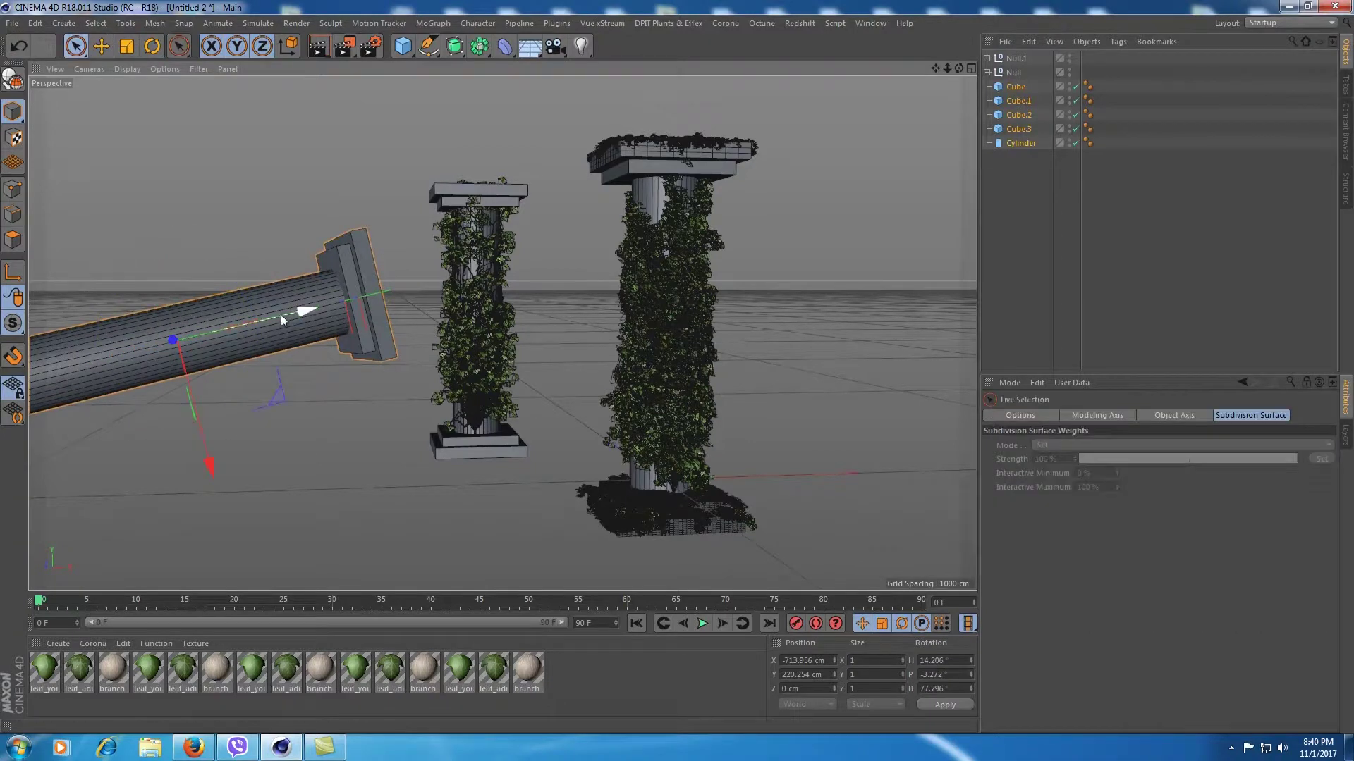
left_click_drag(348, 311, 493, 282)
left_click_drag(407, 425, 385, 550)
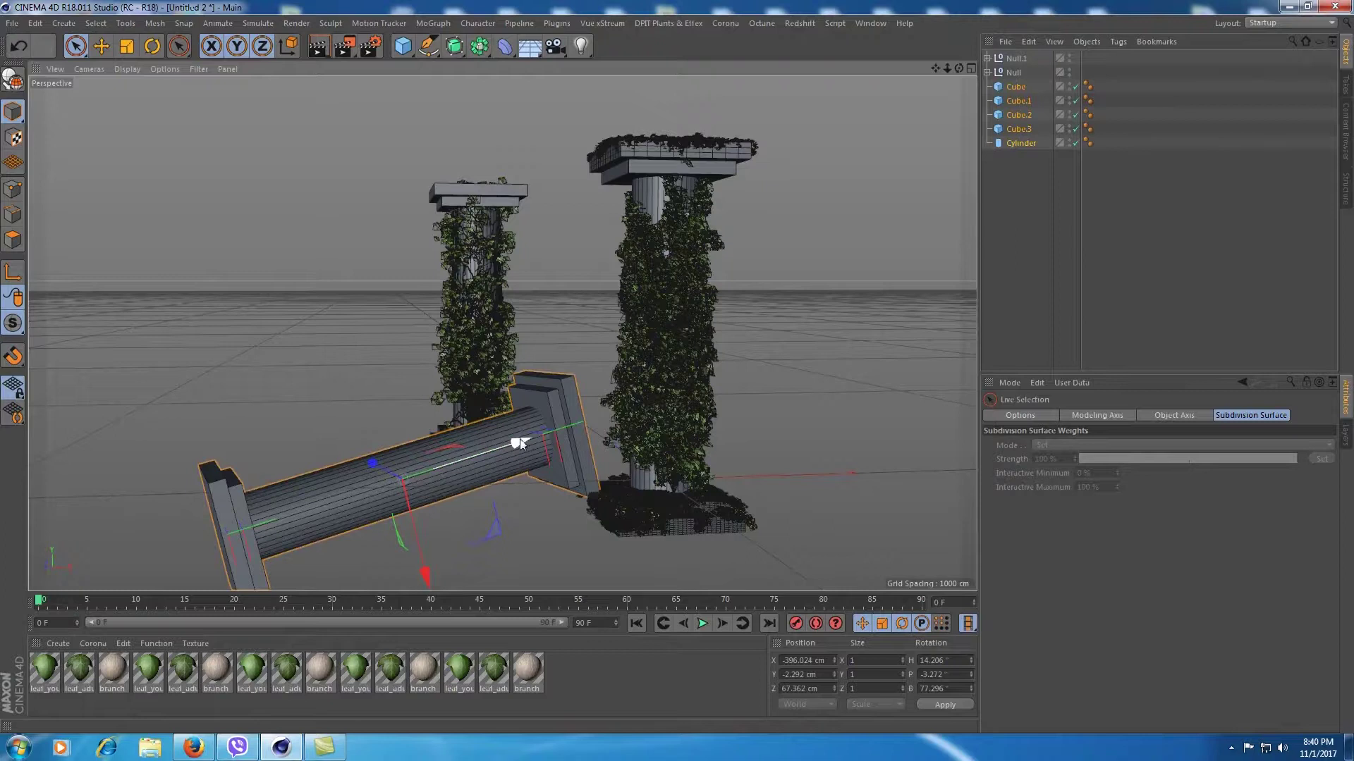
left_click_drag(518, 439, 391, 462)
left_click_drag(360, 578, 364, 591)
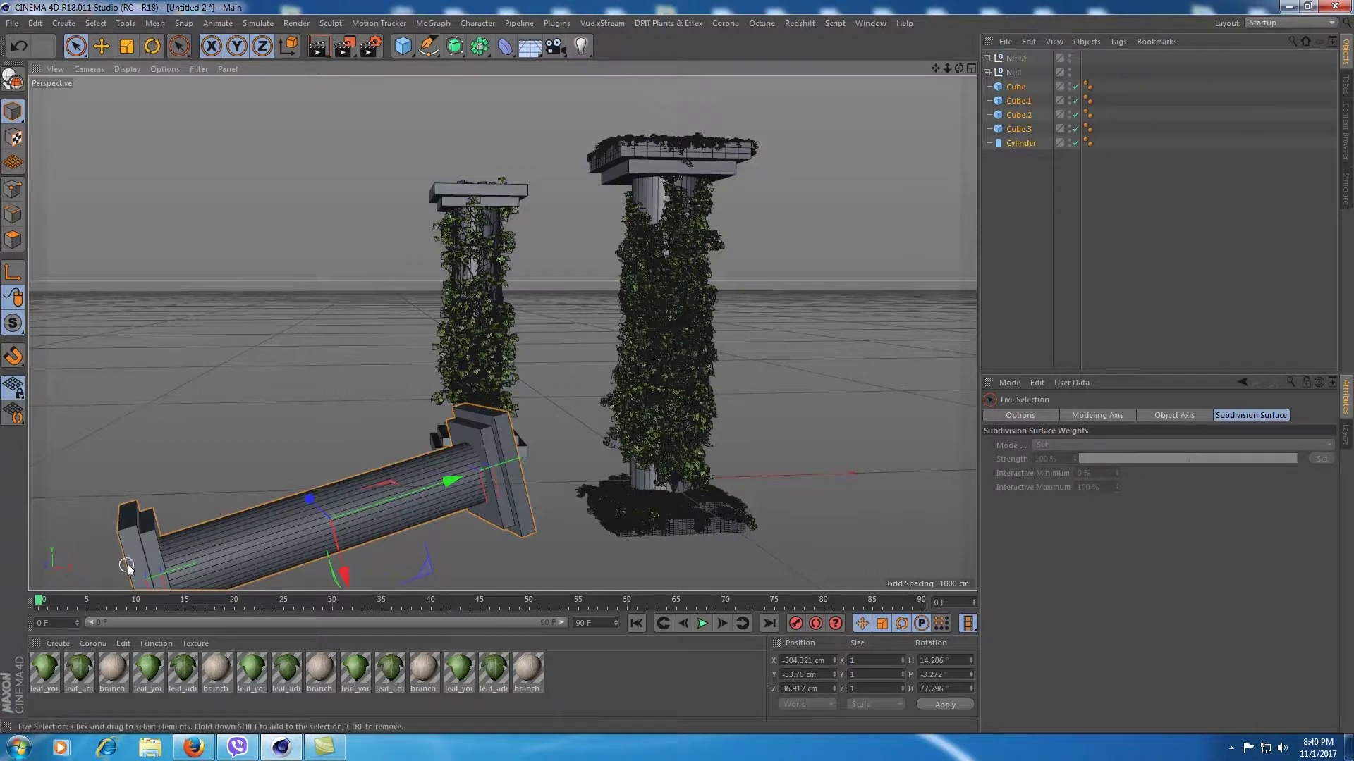
left_click_drag(156, 547, 288, 459)
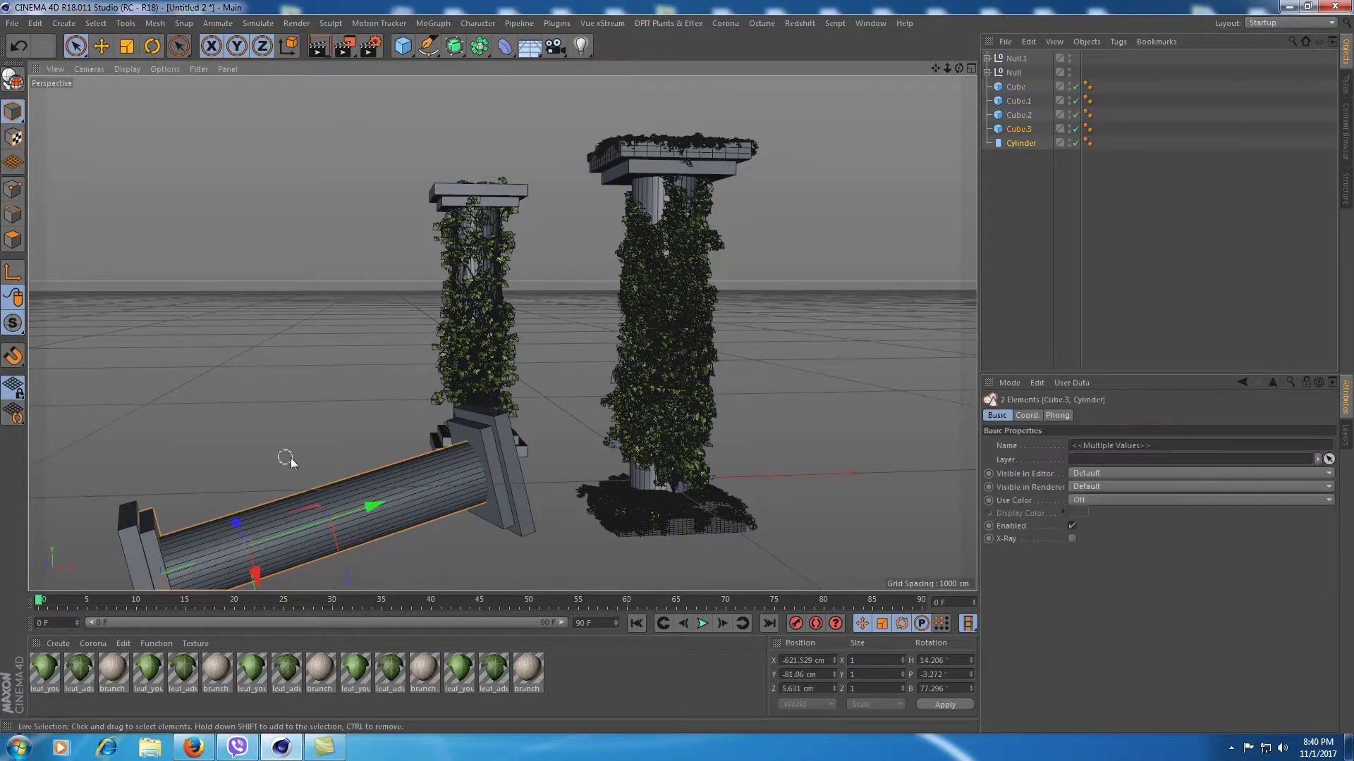
left_click_drag(959, 68, 1040, 102)
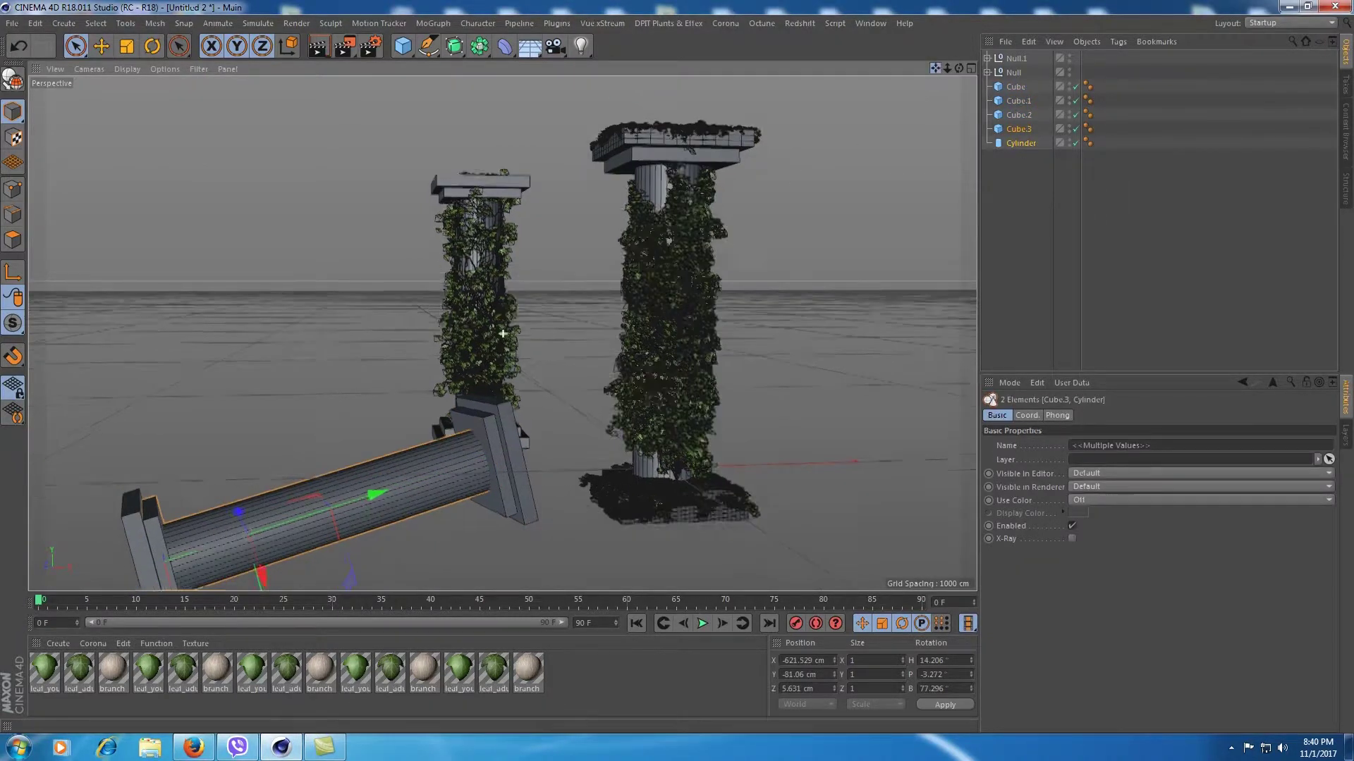
Scale the fallen column's end slab Cube.2 and rotate it askew
left_click(1020, 129)
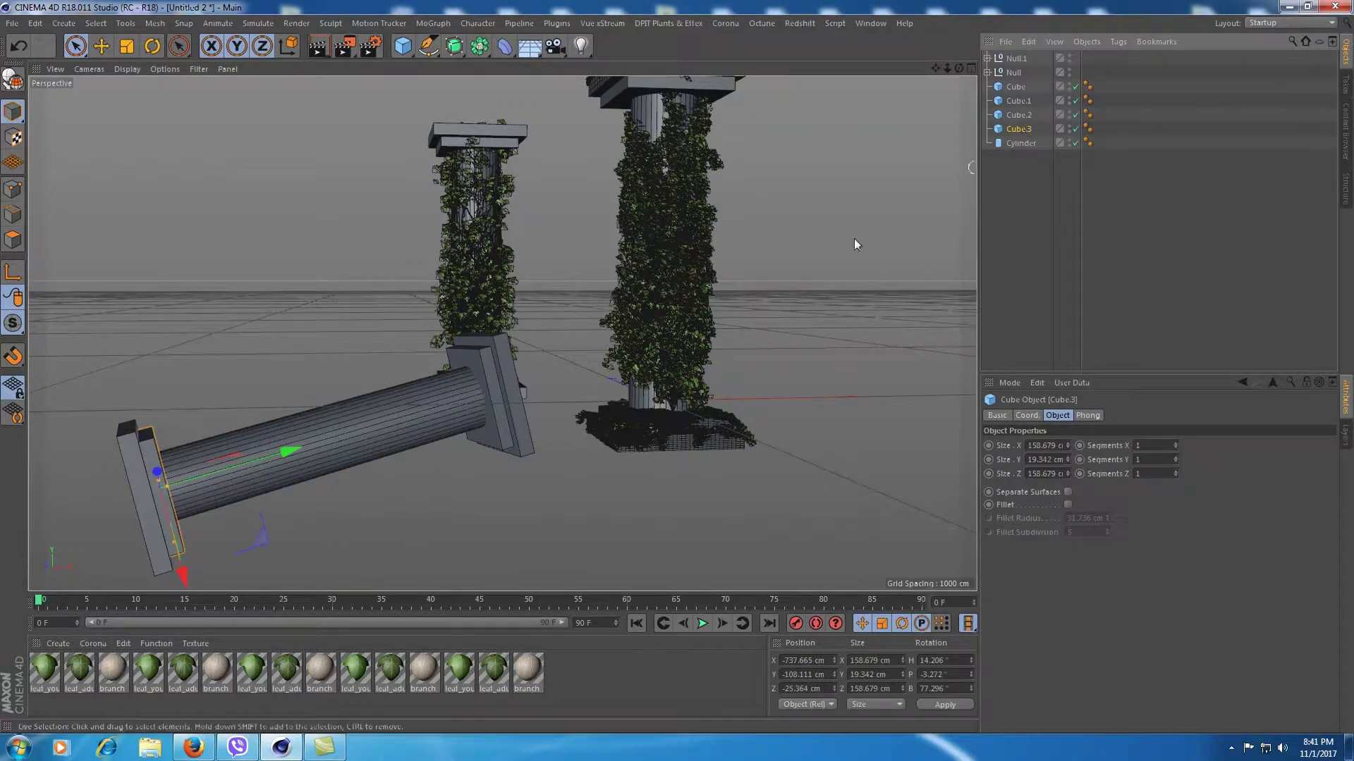
left_click(1018, 115)
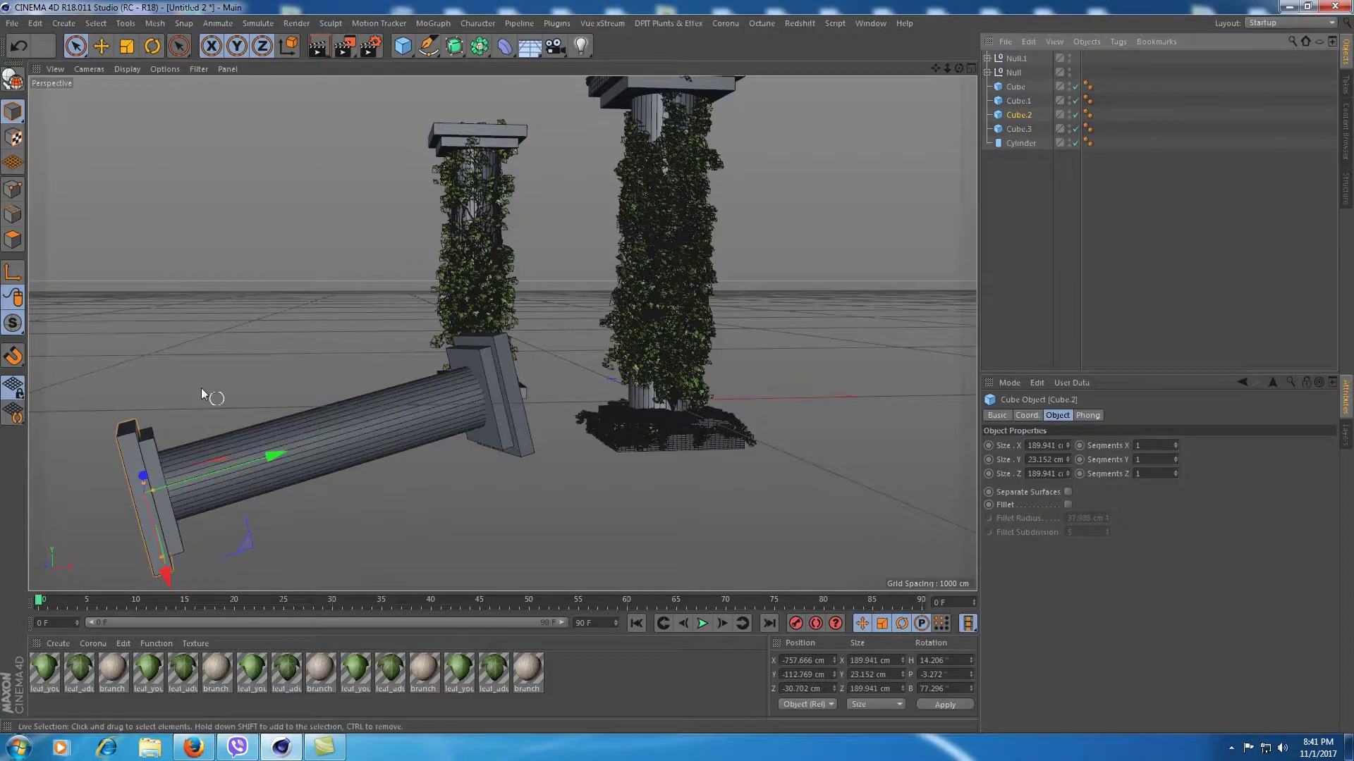
key("t")
left_click_drag(315, 519, 514, 524)
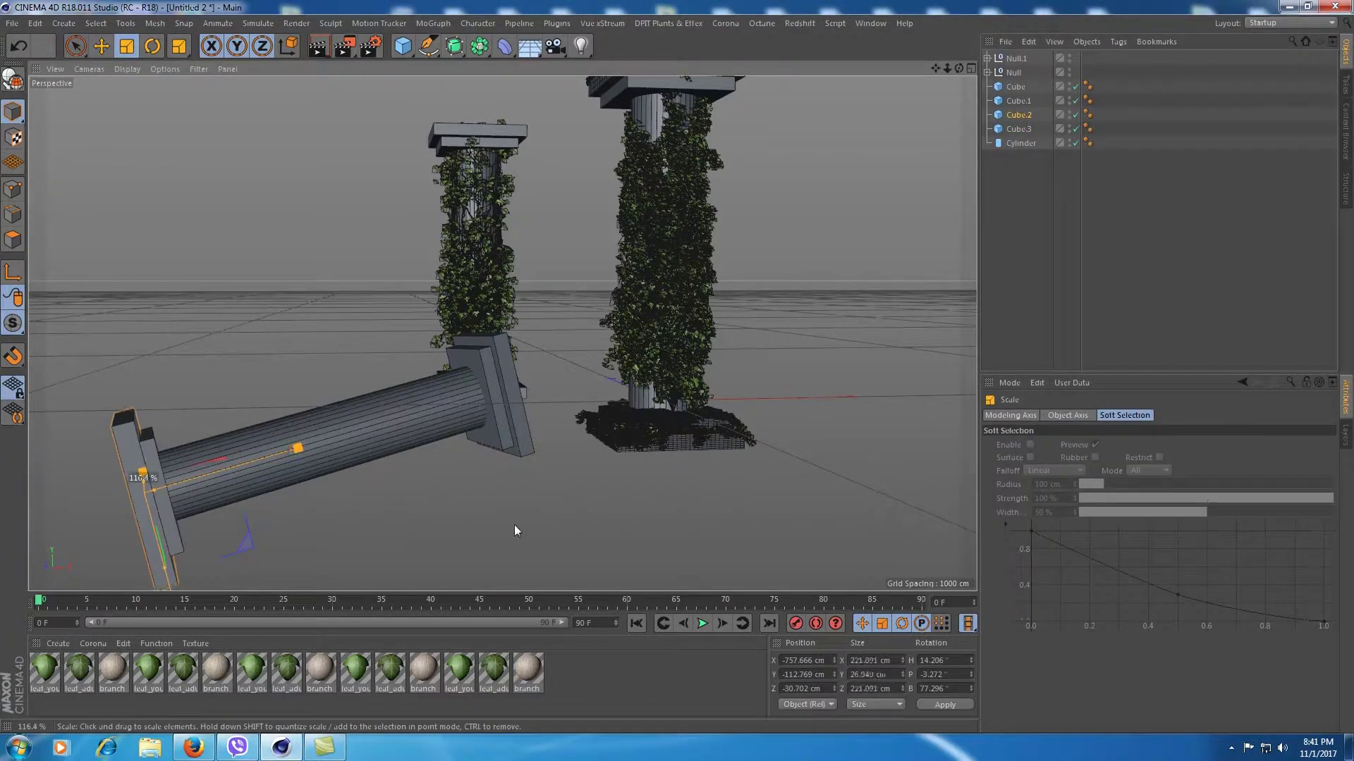
left_click(79, 44)
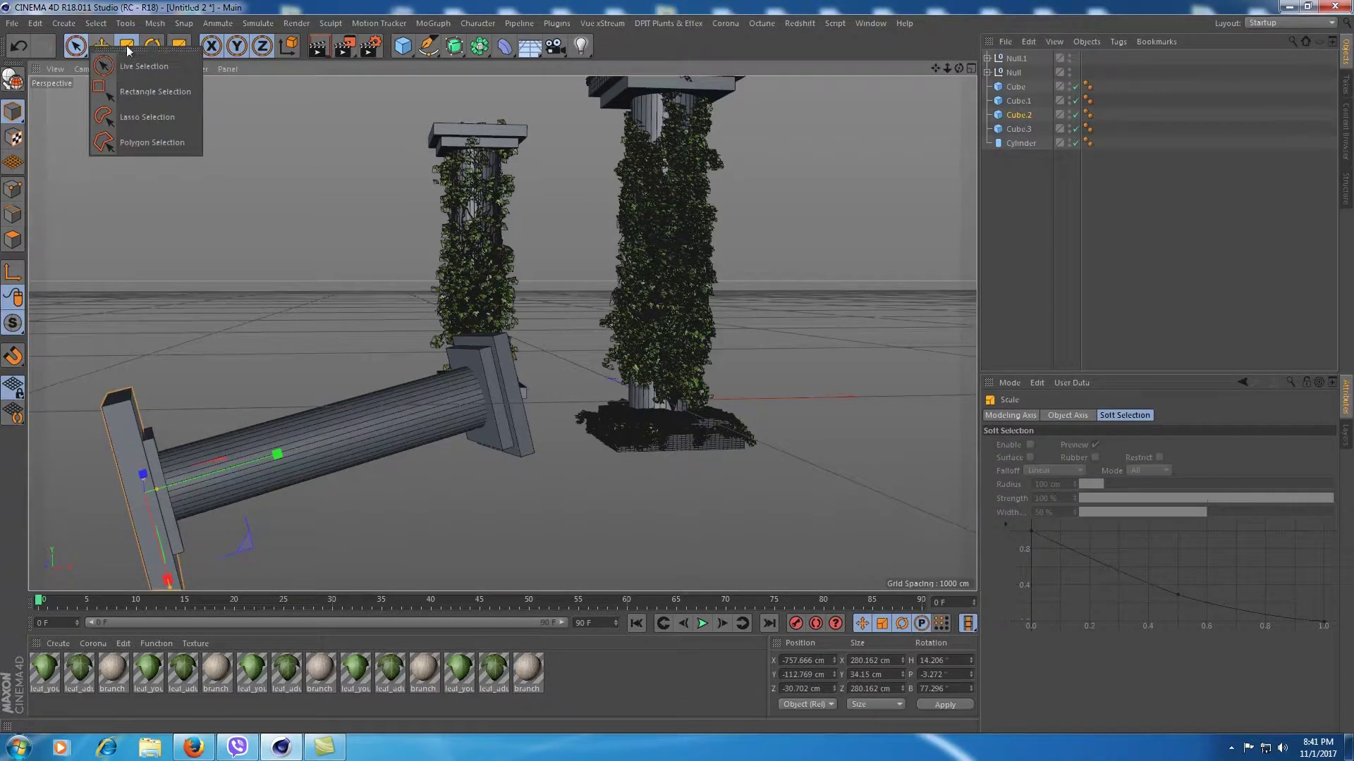
left_click(153, 46)
mouse_move(141, 503)
left_mouse_down()
mouse_move(187, 482)
mouse_move(204, 454)
mouse_move(120, 548)
mouse_move(197, 418)
left_mouse_up()
key("space")
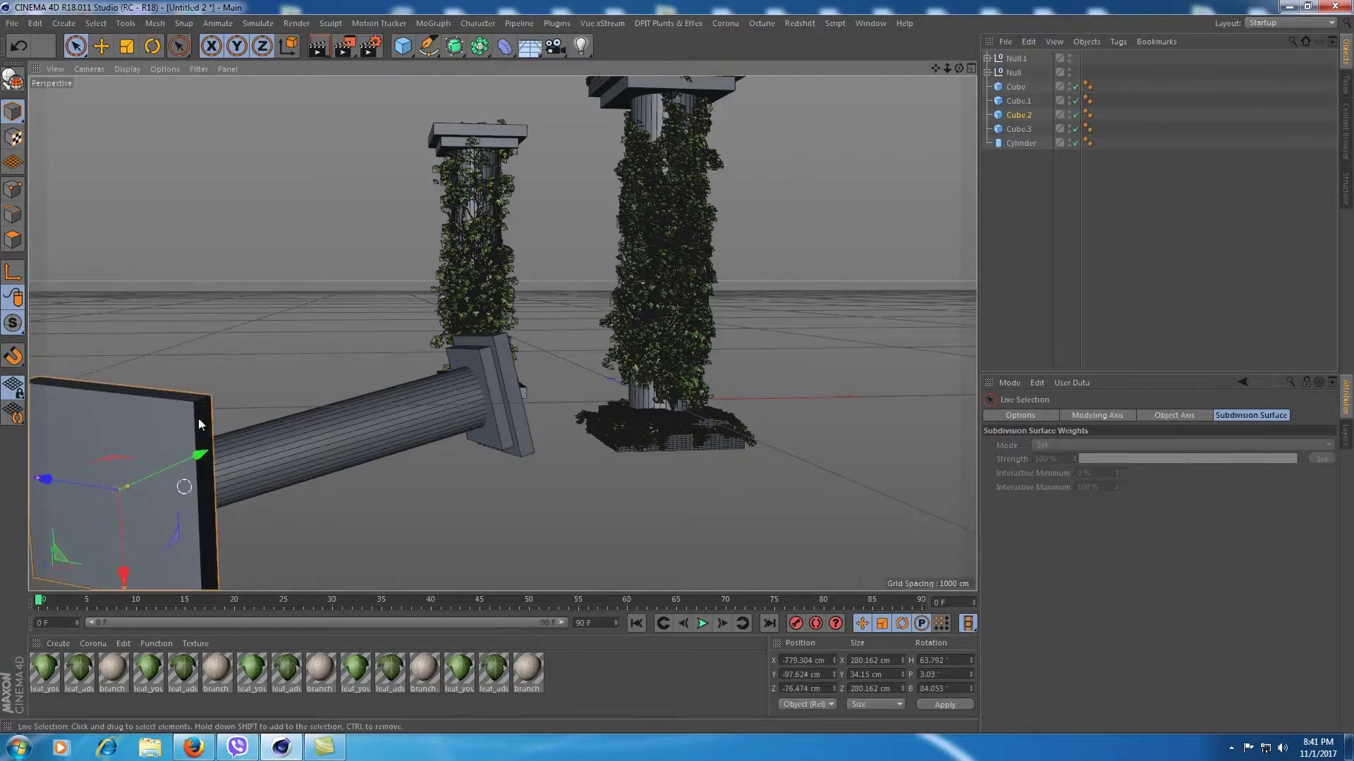
Twist the slab further and shrink it to about 214 cm across
key("r")
left_click_drag(145, 519, 133, 518)
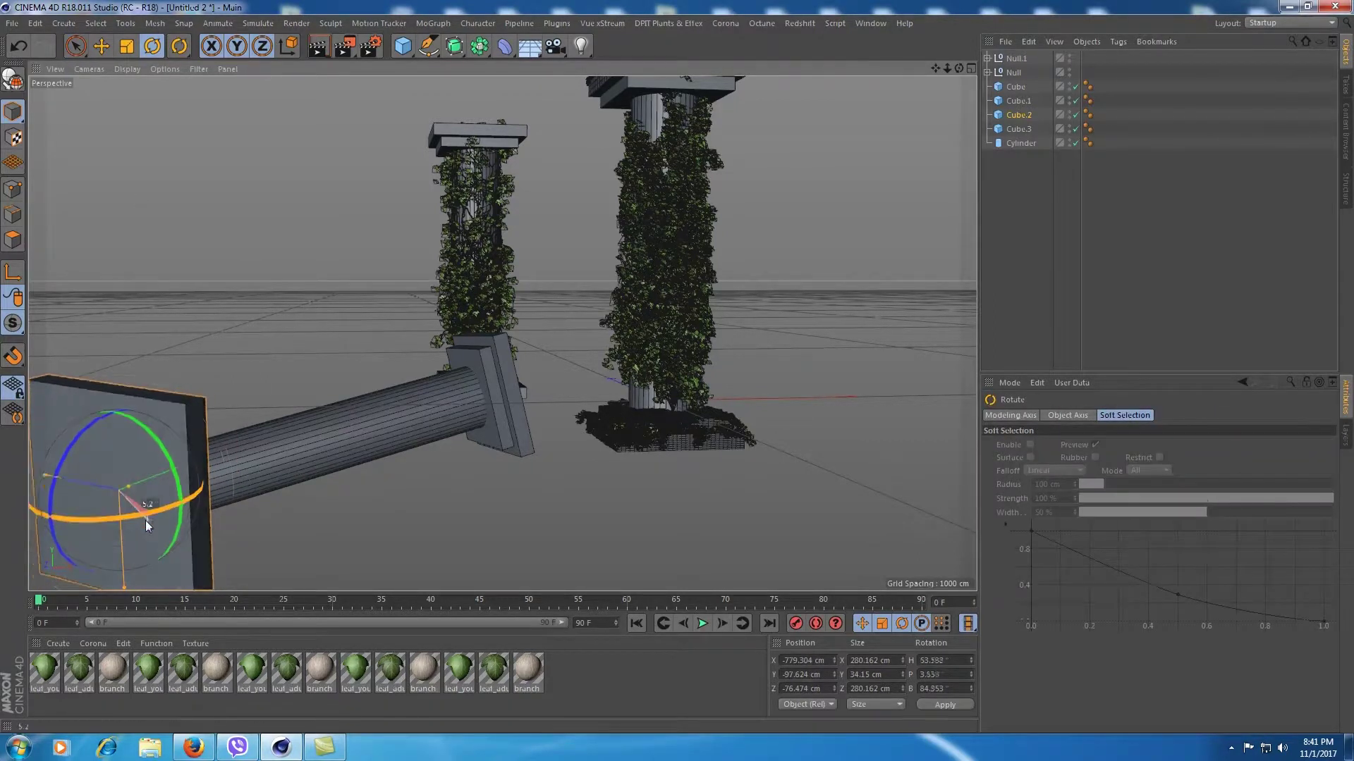
mouse_move(87, 414)
left_mouse_down()
mouse_move(89, 429)
mouse_move(99, 420)
left_mouse_up()
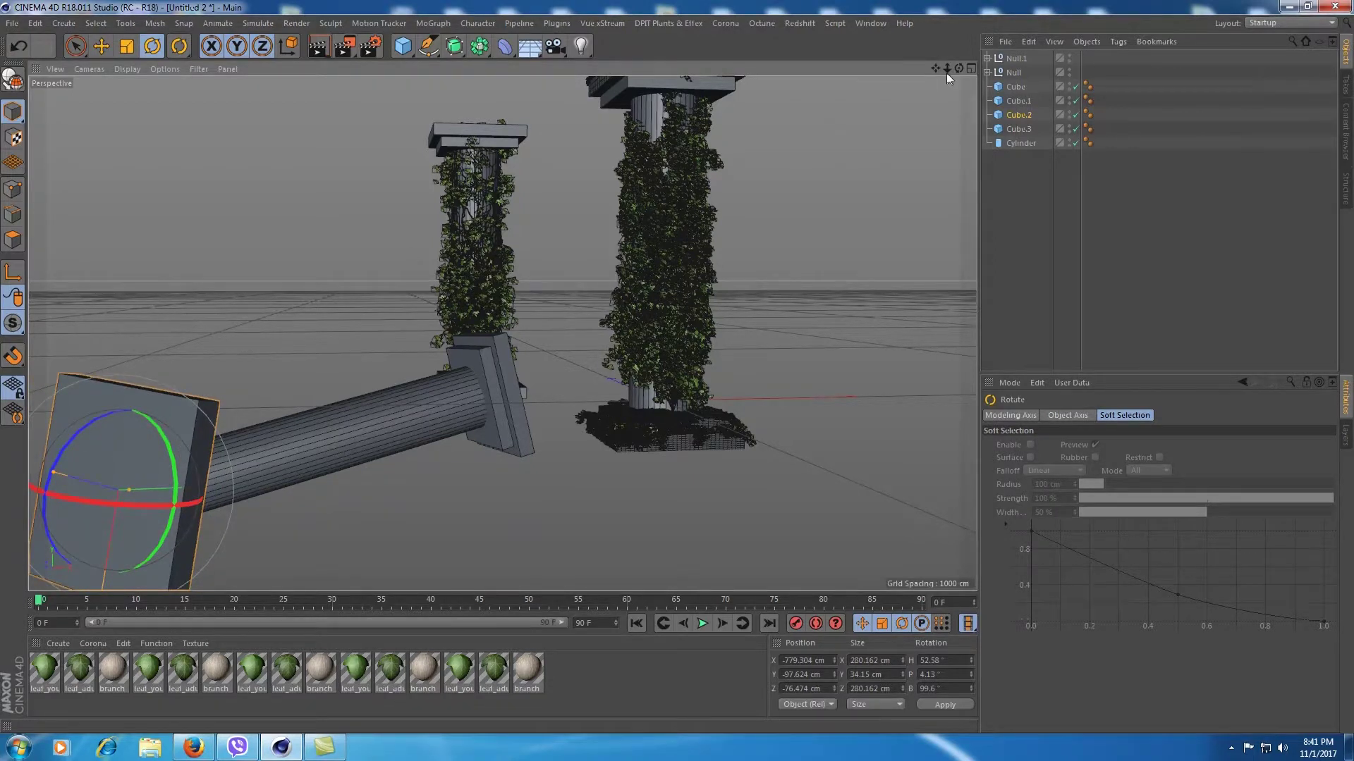
left_click_drag(946, 74, 379, 341)
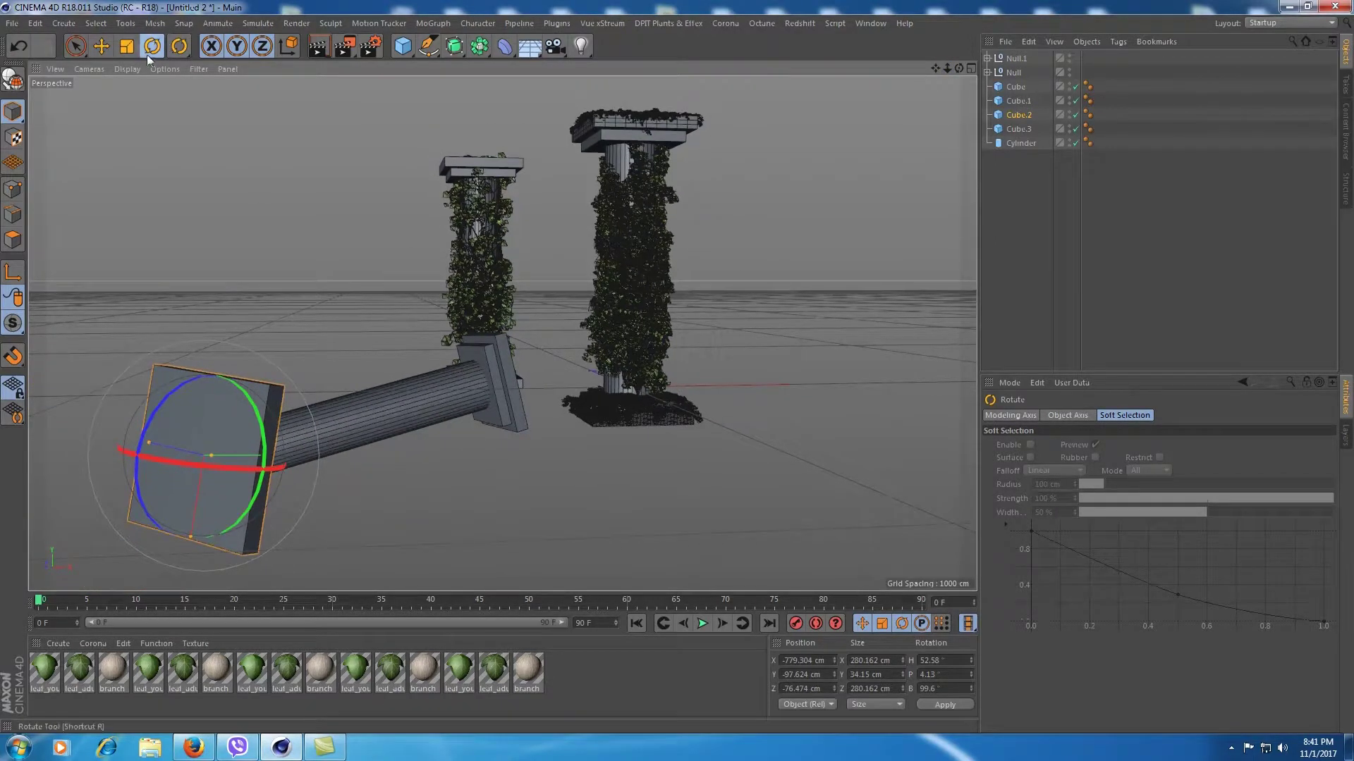
left_click(127, 46)
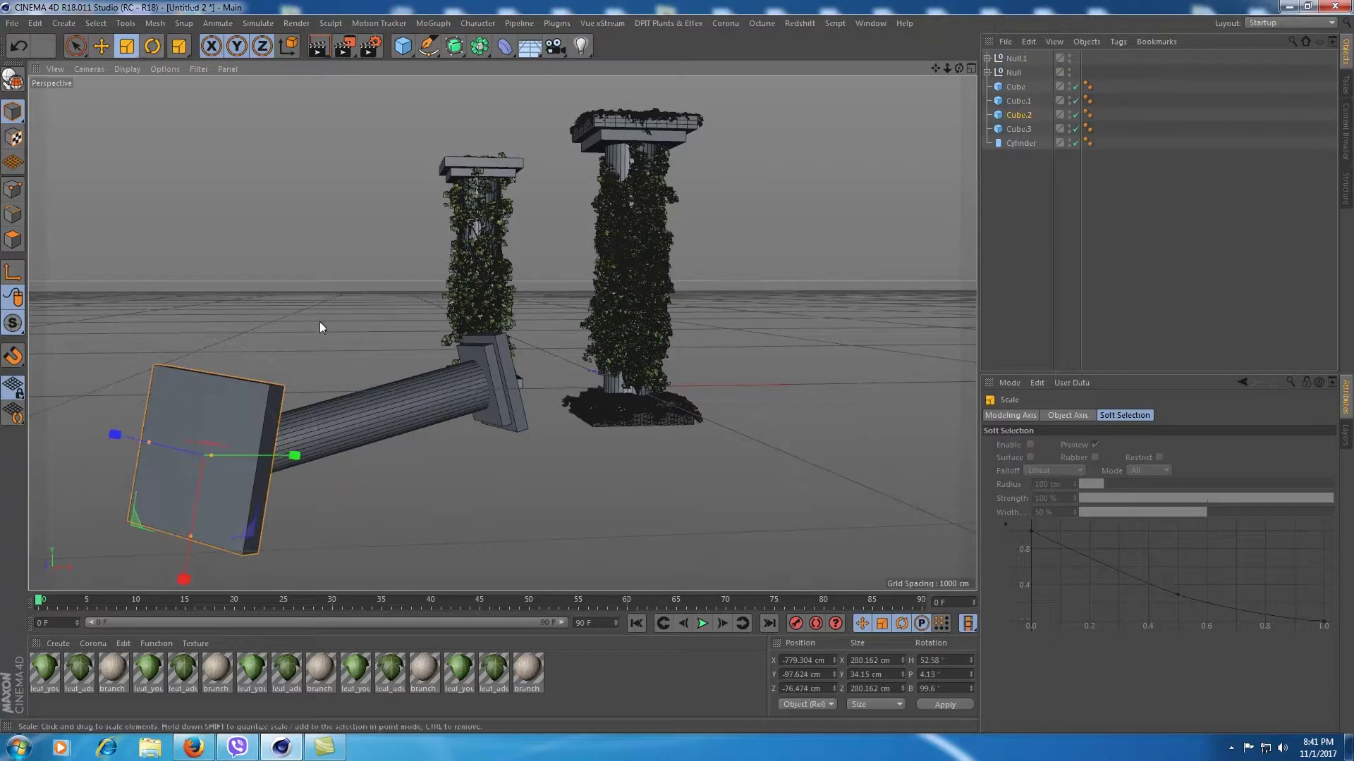
left_click_drag(462, 464, 391, 515)
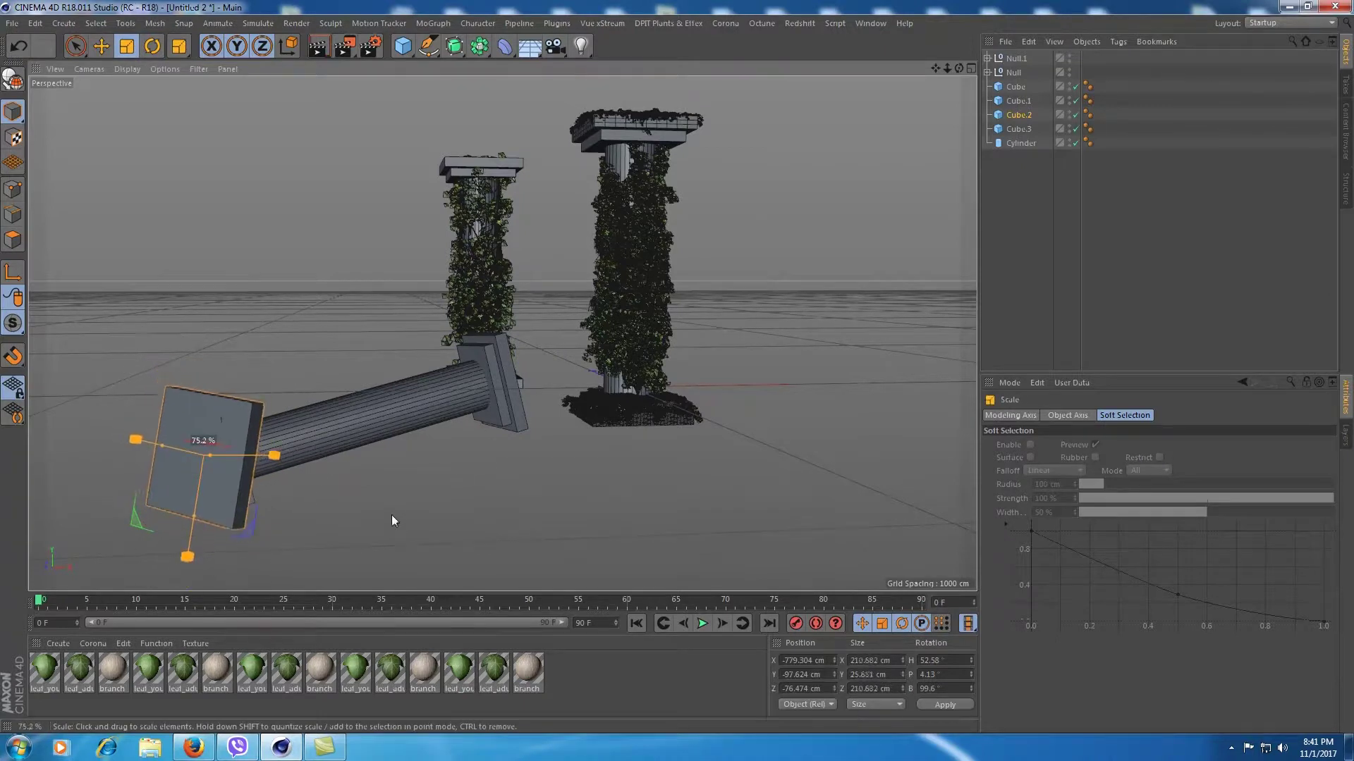
left_click(76, 46)
left_click(550, 502)
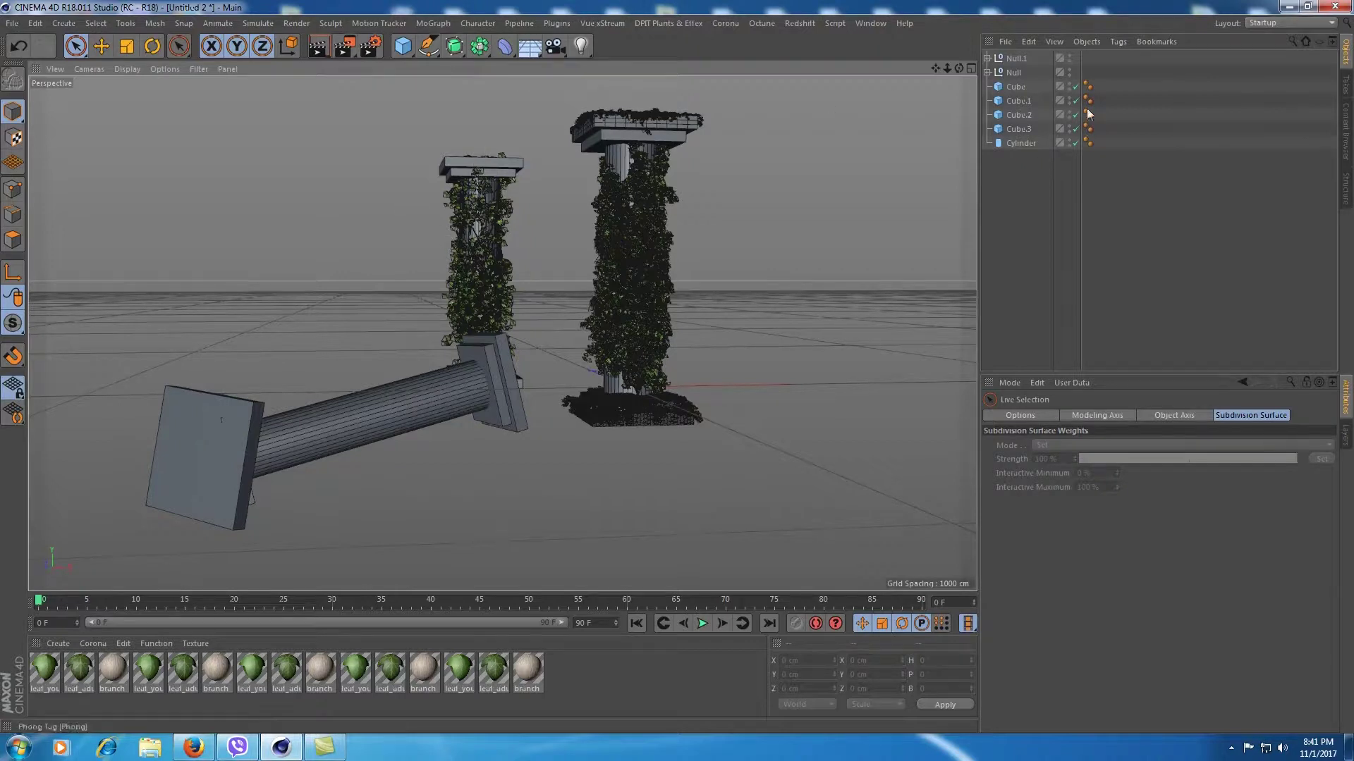
Slide the ivy-covered Null.1 column further left along X
left_click(479, 232)
mouse_move(643, 295)
left_mouse_down()
mouse_move(543, 294)
mouse_move(532, 265)
left_mouse_up()
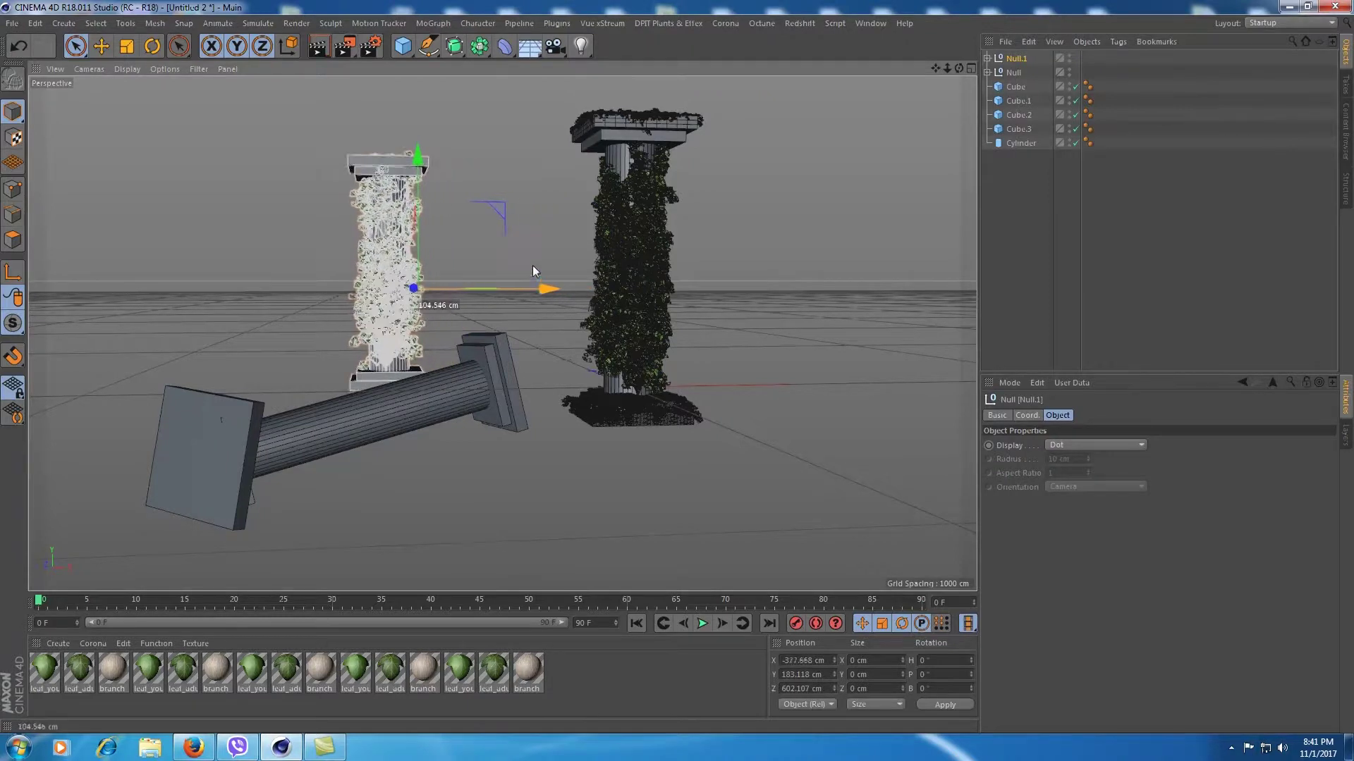
left_click(1013, 205)
Make the fallen column's Cylinder an editable polygon object
mouse_move(935, 68)
left_mouse_down()
mouse_move(503, 334)
mouse_move(519, 323)
left_mouse_up()
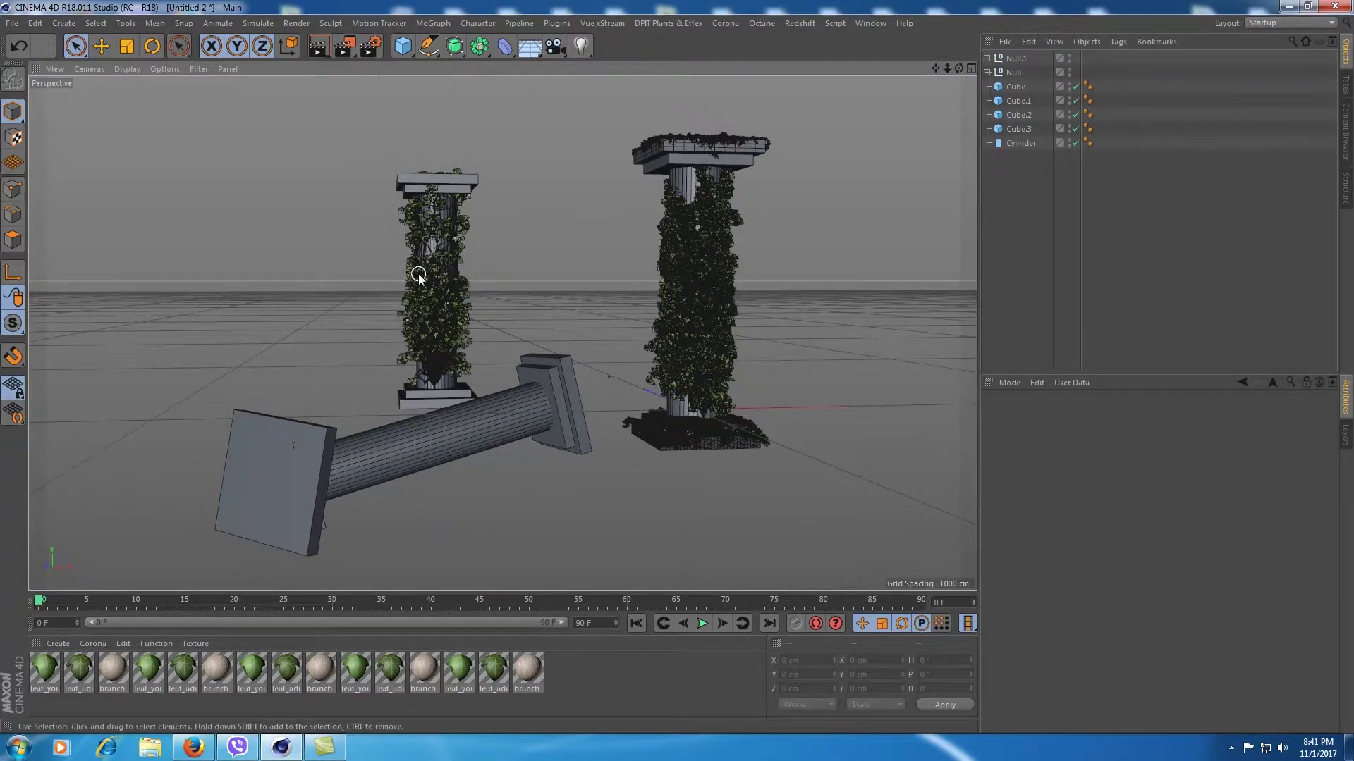
left_click(501, 416)
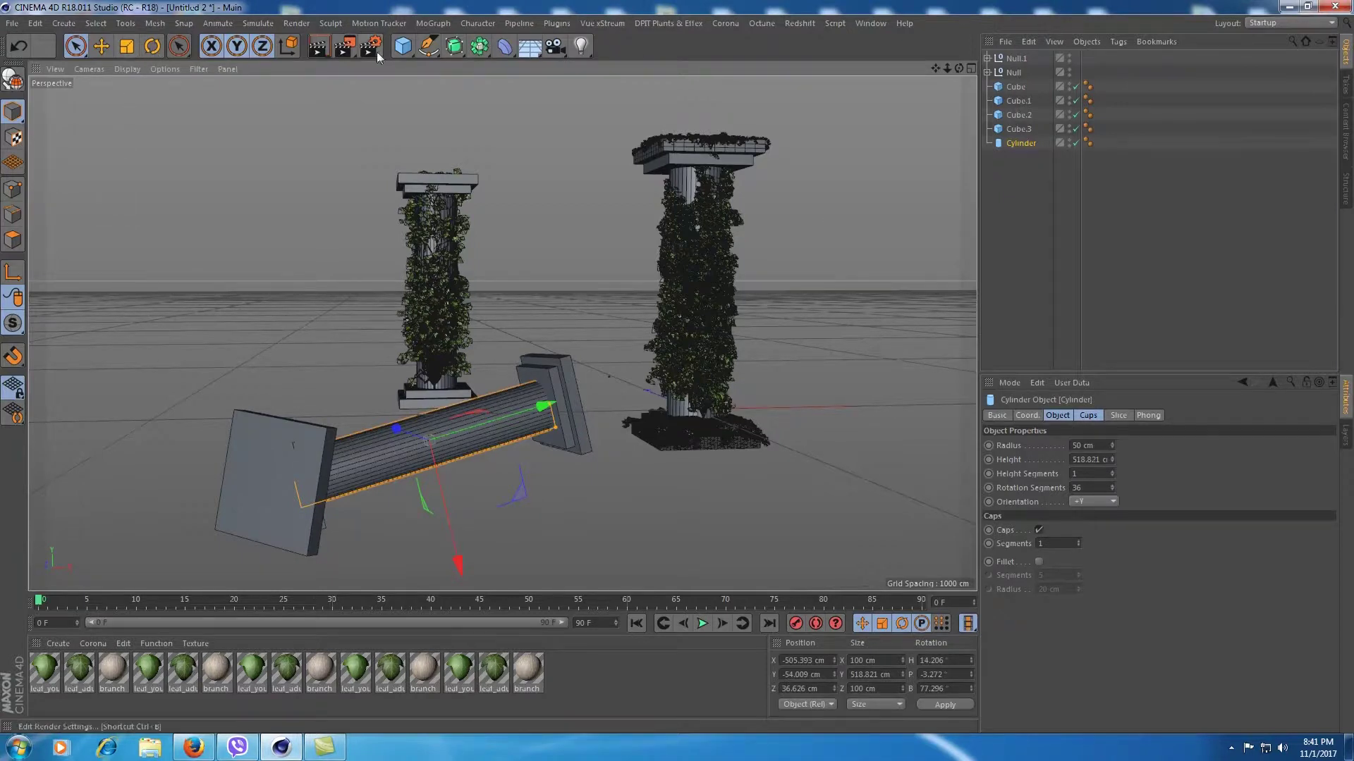
left_click(12, 79)
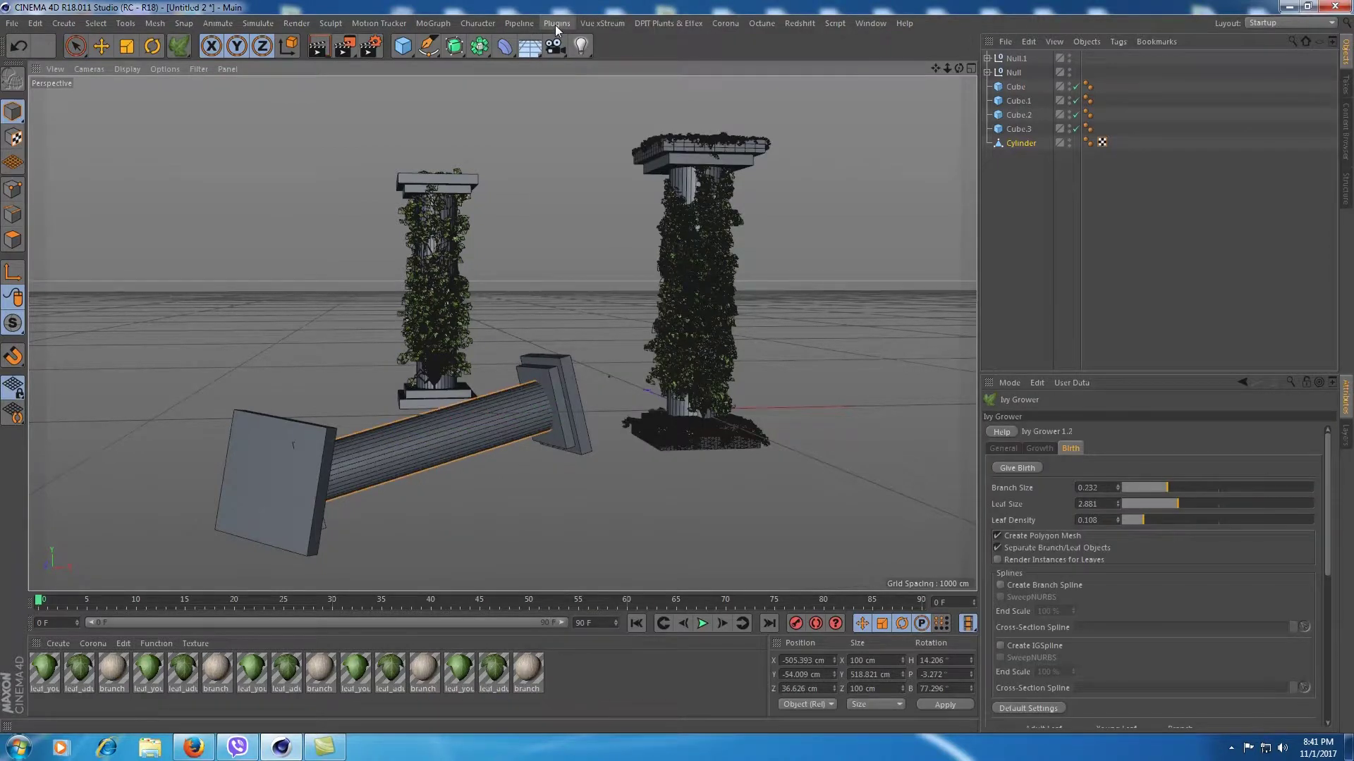
Run Ivy Grower on the fallen Cylinder, grow ivy and give it leaves
left_click(556, 25)
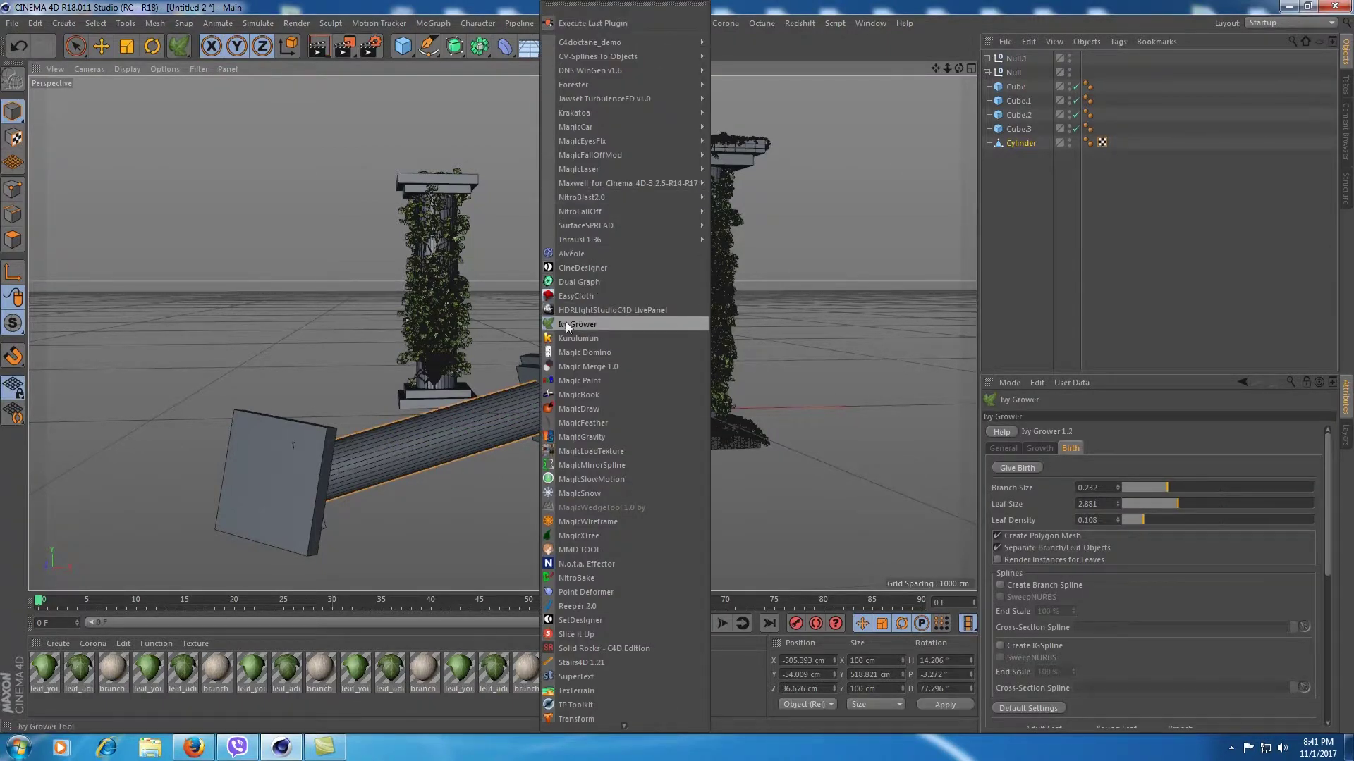
left_click(566, 325)
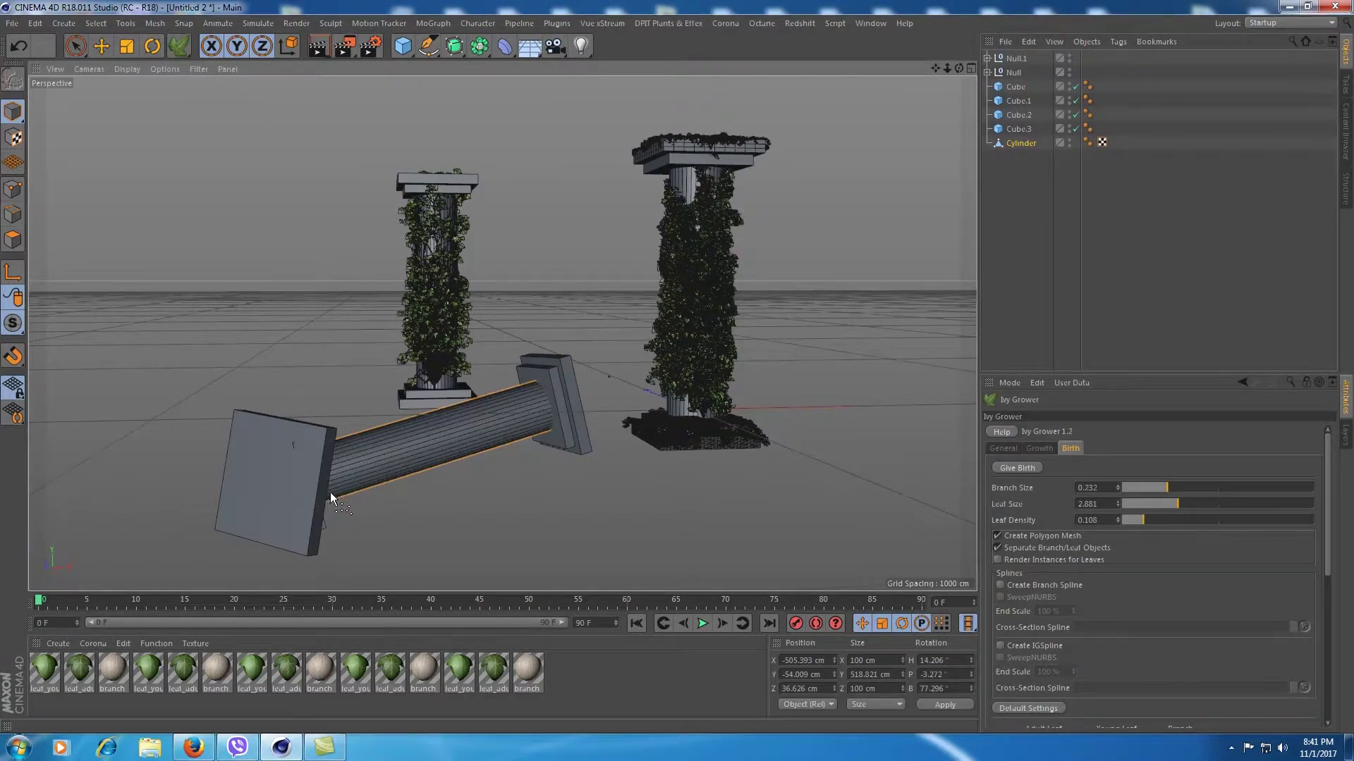
left_click(1035, 449)
left_click(1018, 470)
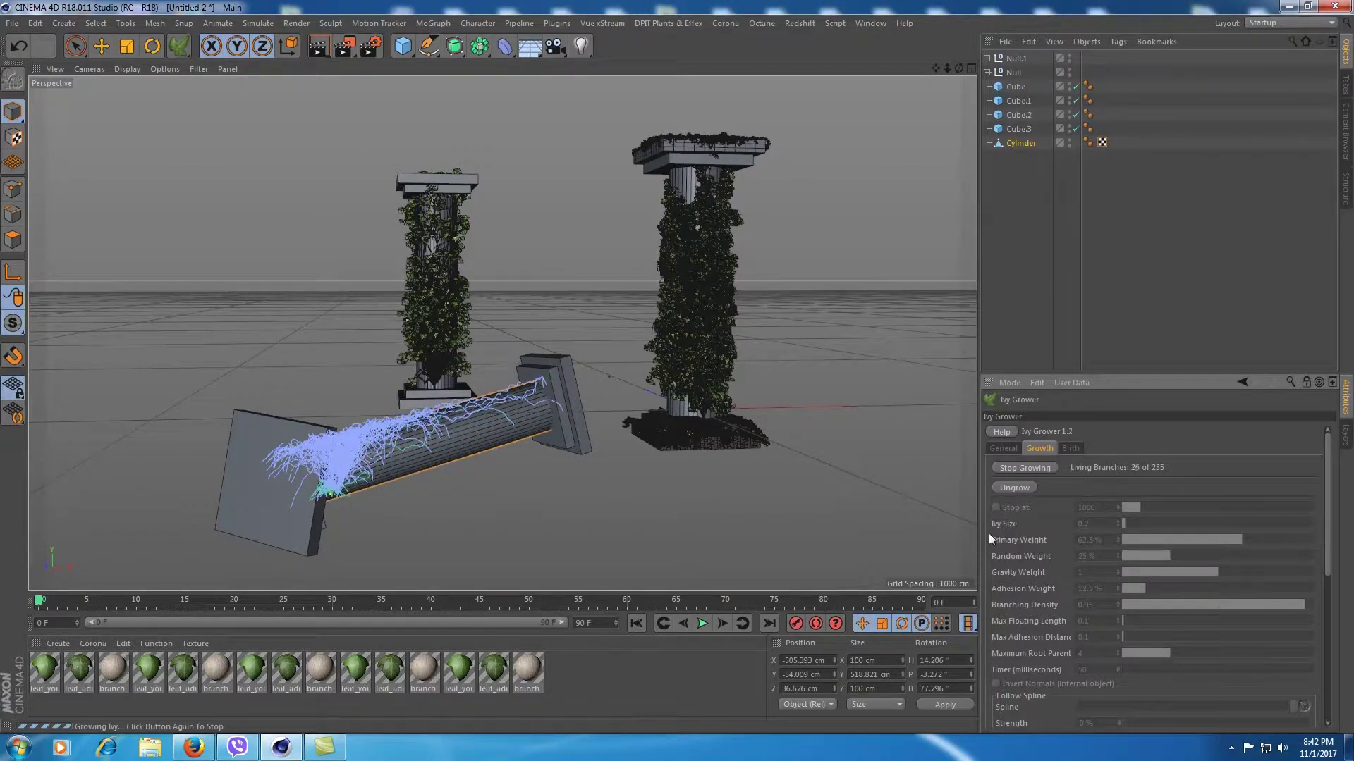
left_click(1020, 470)
left_click(1067, 450)
left_click(1024, 469)
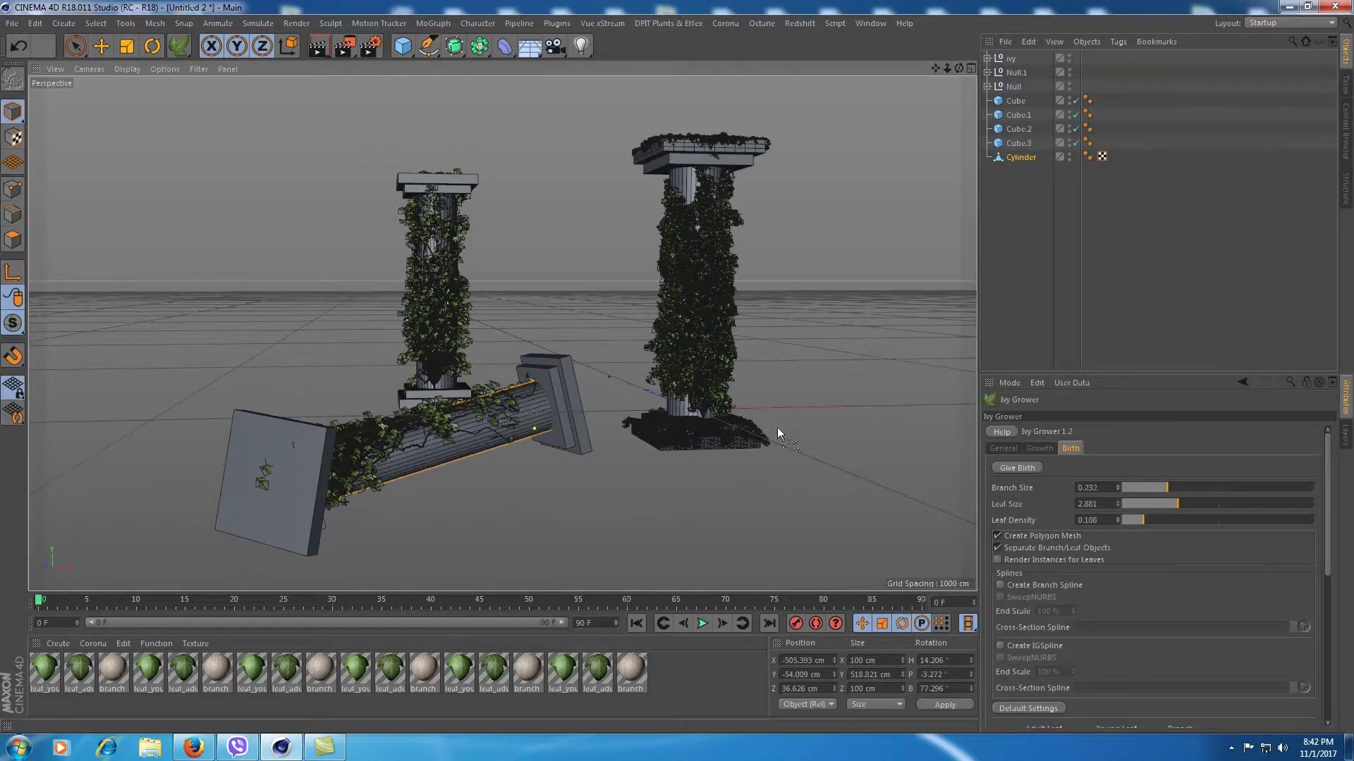
Grow a second batch of ivy on the fallen column and turn it leafy
left_click(1038, 452)
left_click(1021, 471)
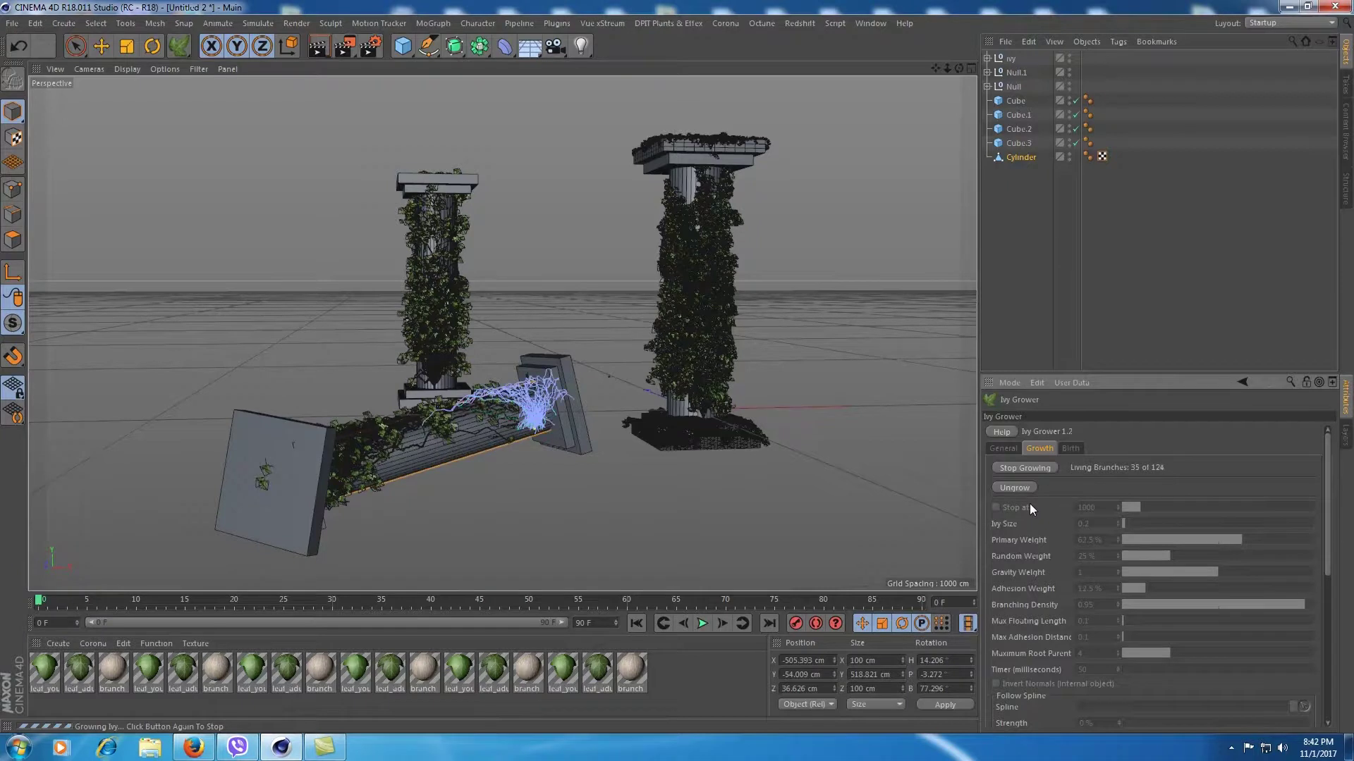
left_click(1029, 471)
left_click(1070, 448)
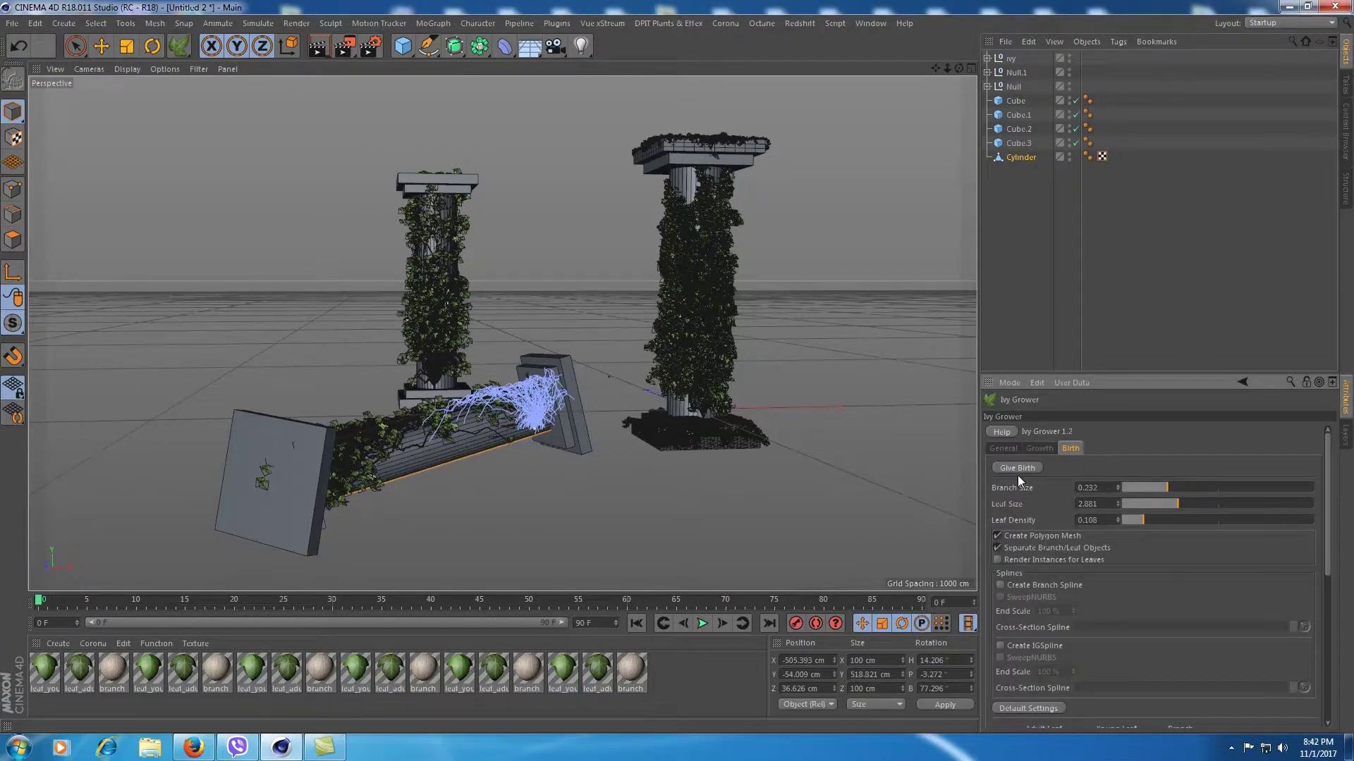
left_click(1030, 468)
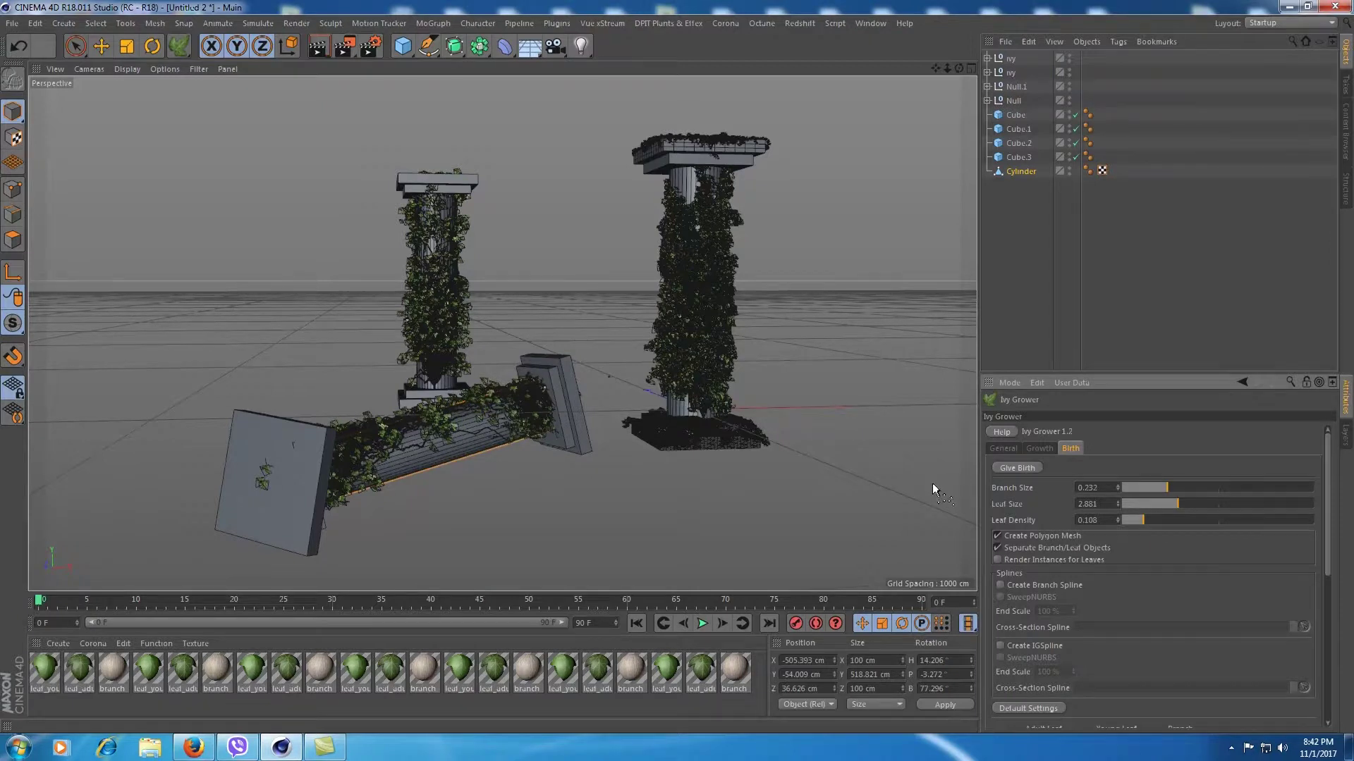
Set the square slab Cube.2 to 10/32/18 segments and make it editable
left_click(1024, 145)
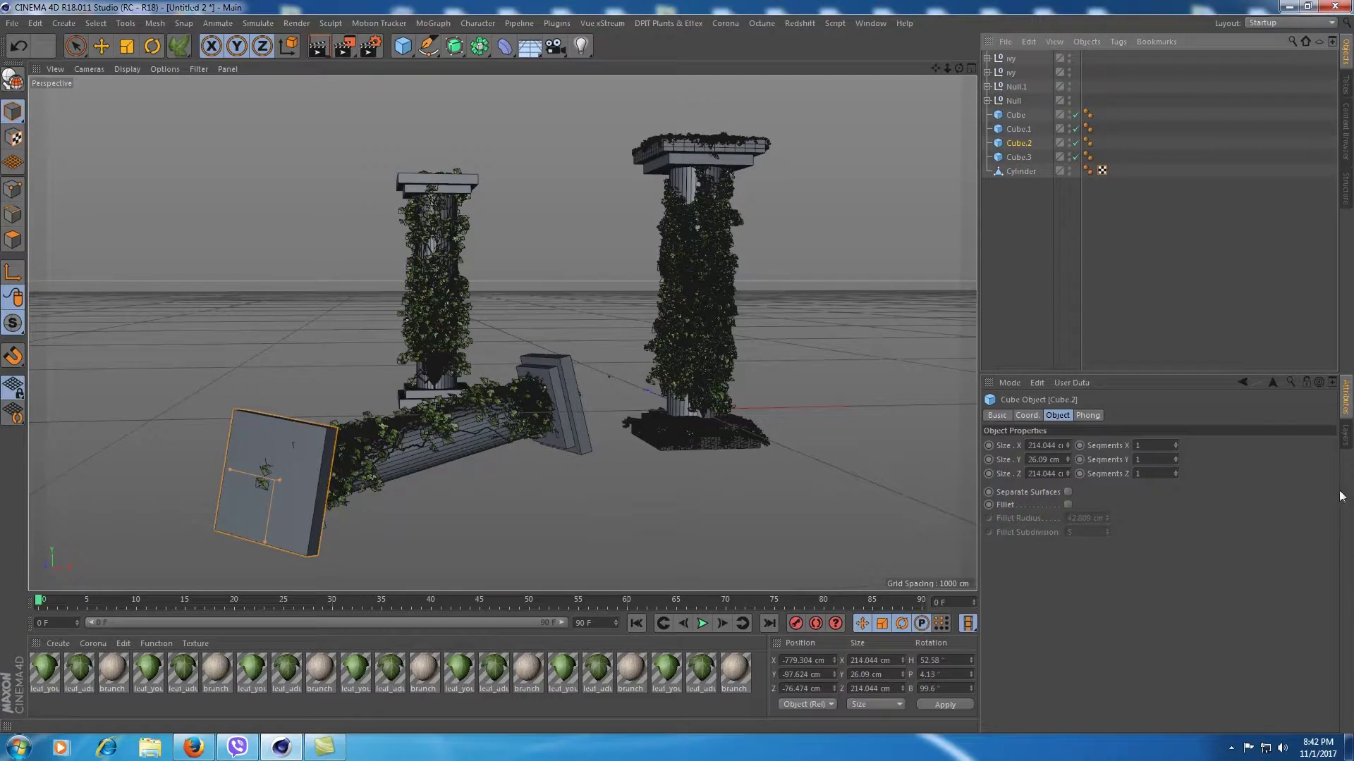
left_click_drag(1174, 446, 1175, 465)
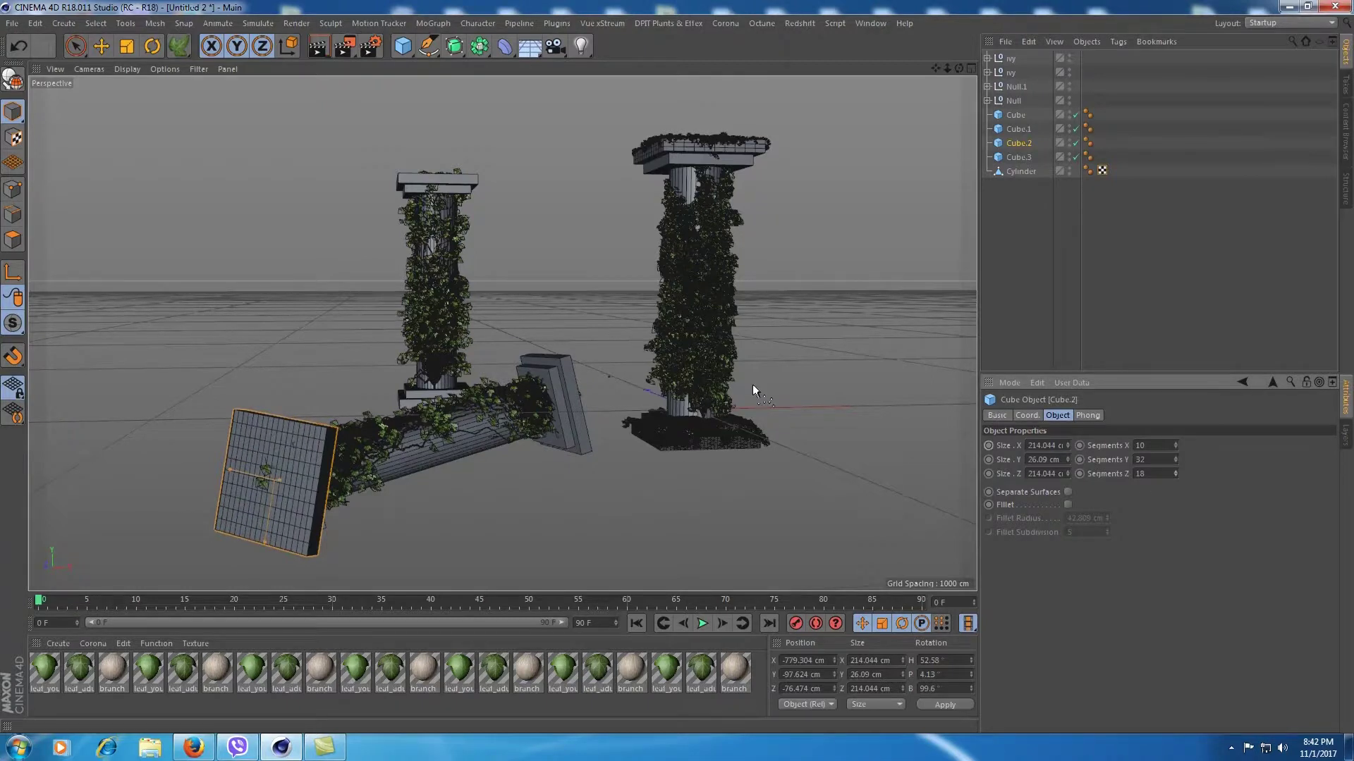
left_click(13, 79)
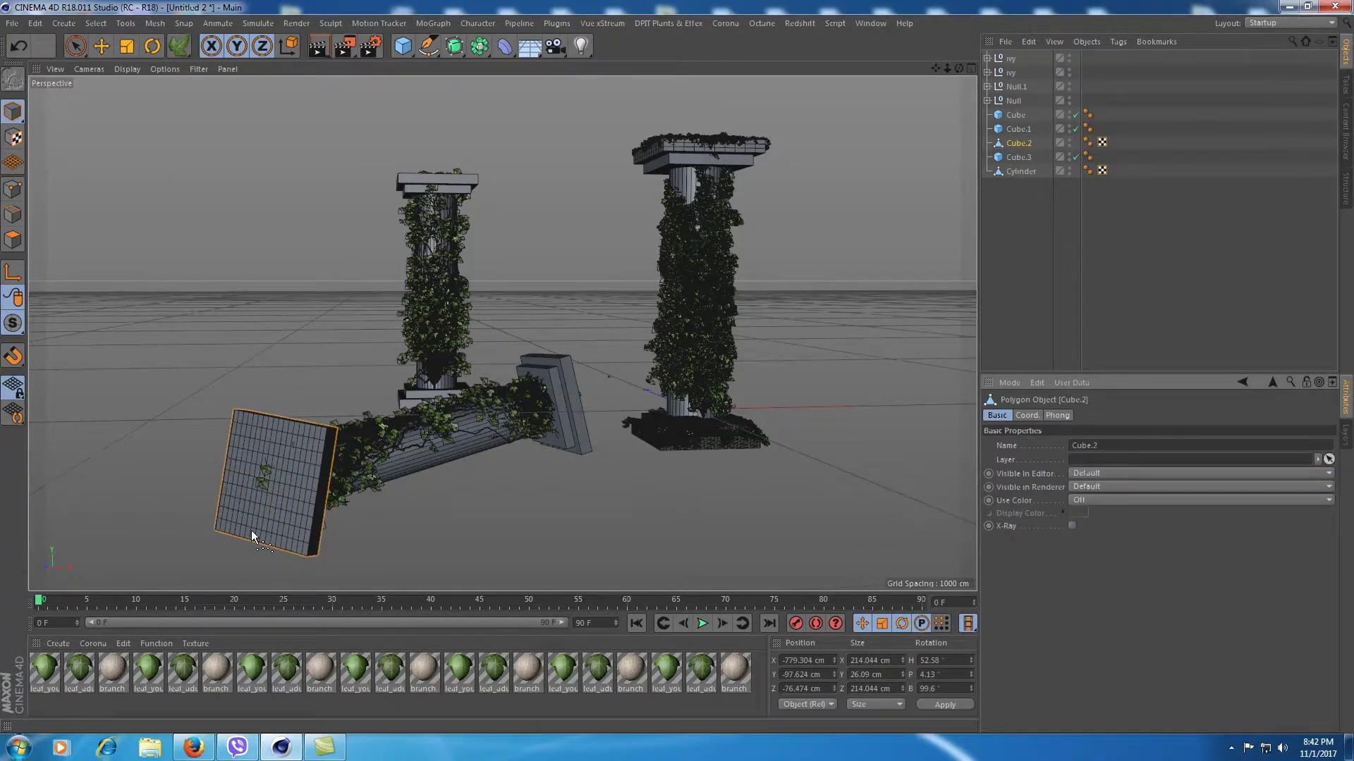
Grow ivy on the slab with Ivy Grower and give it leaves
left_click(179, 46)
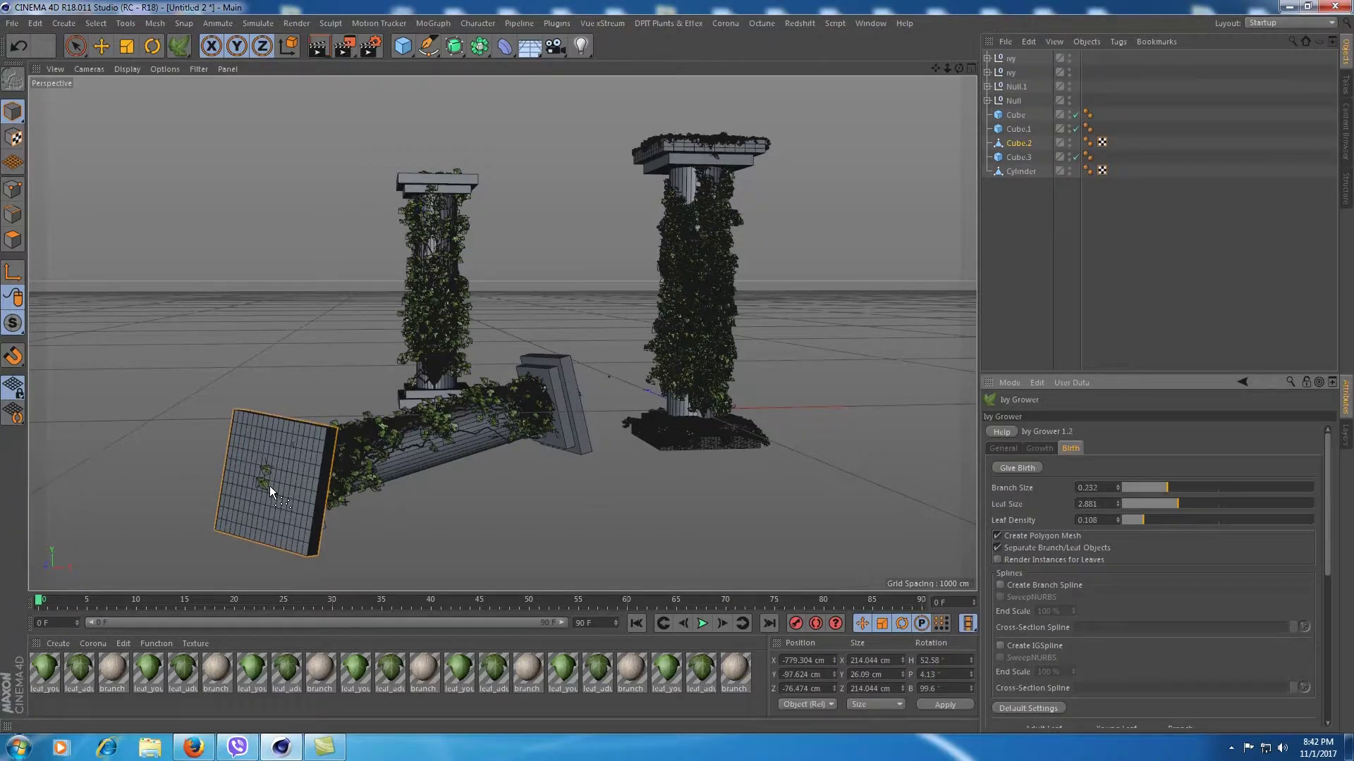
left_click(1038, 450)
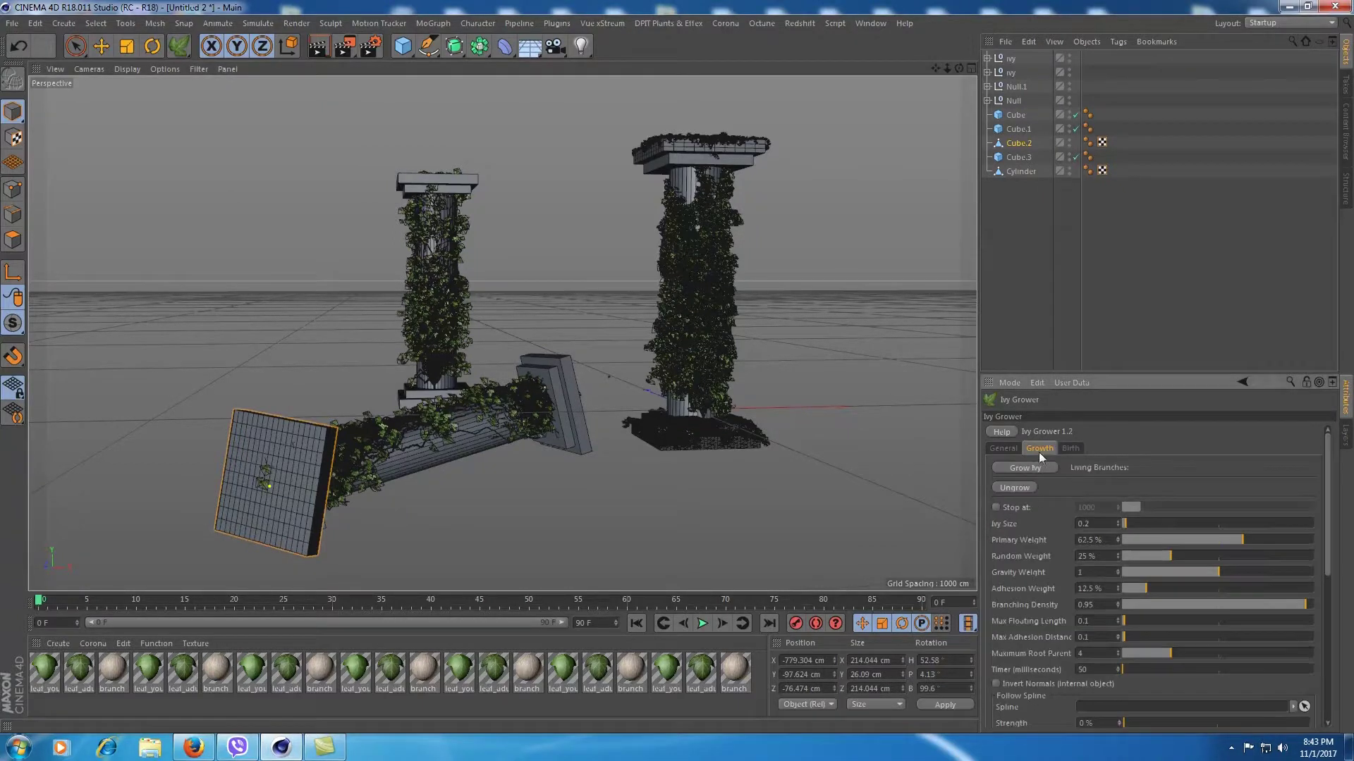
left_click(1022, 469)
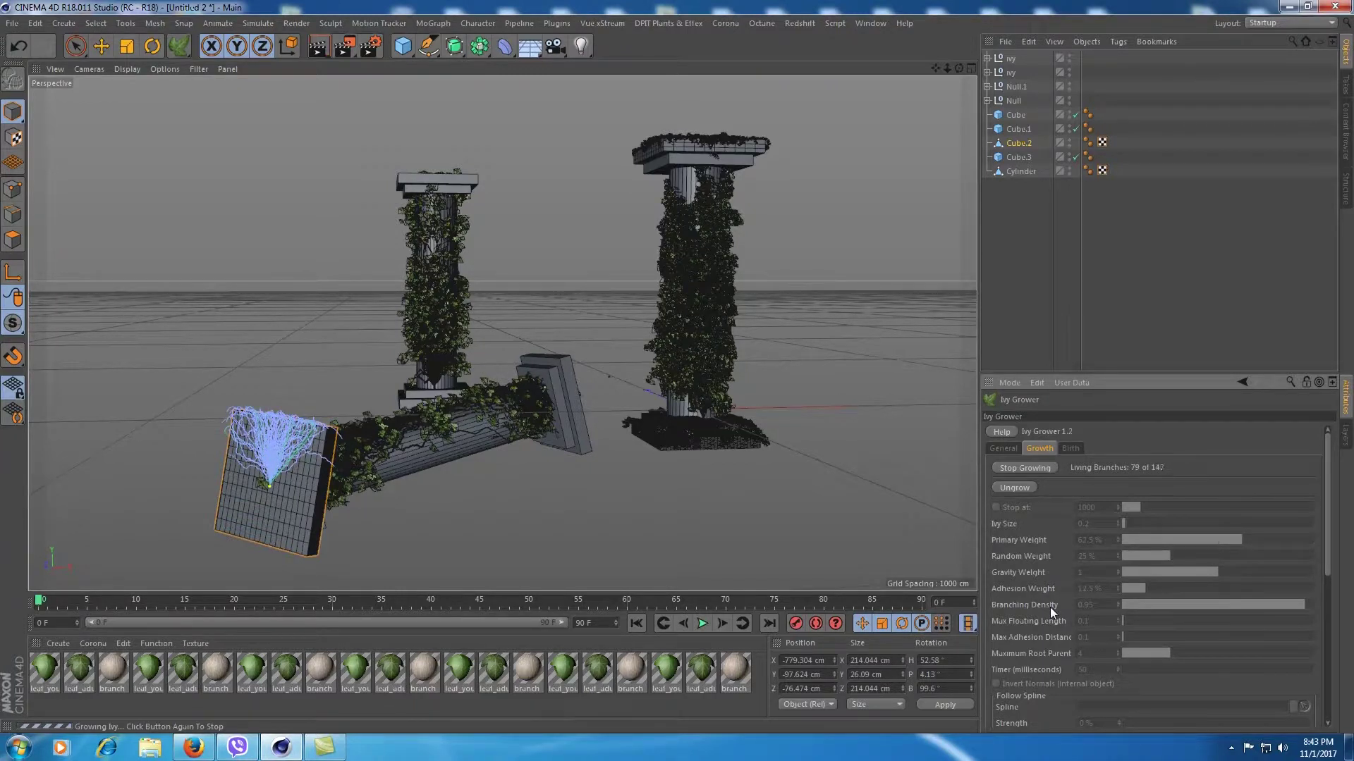
left_click(1070, 450)
left_click(1018, 469)
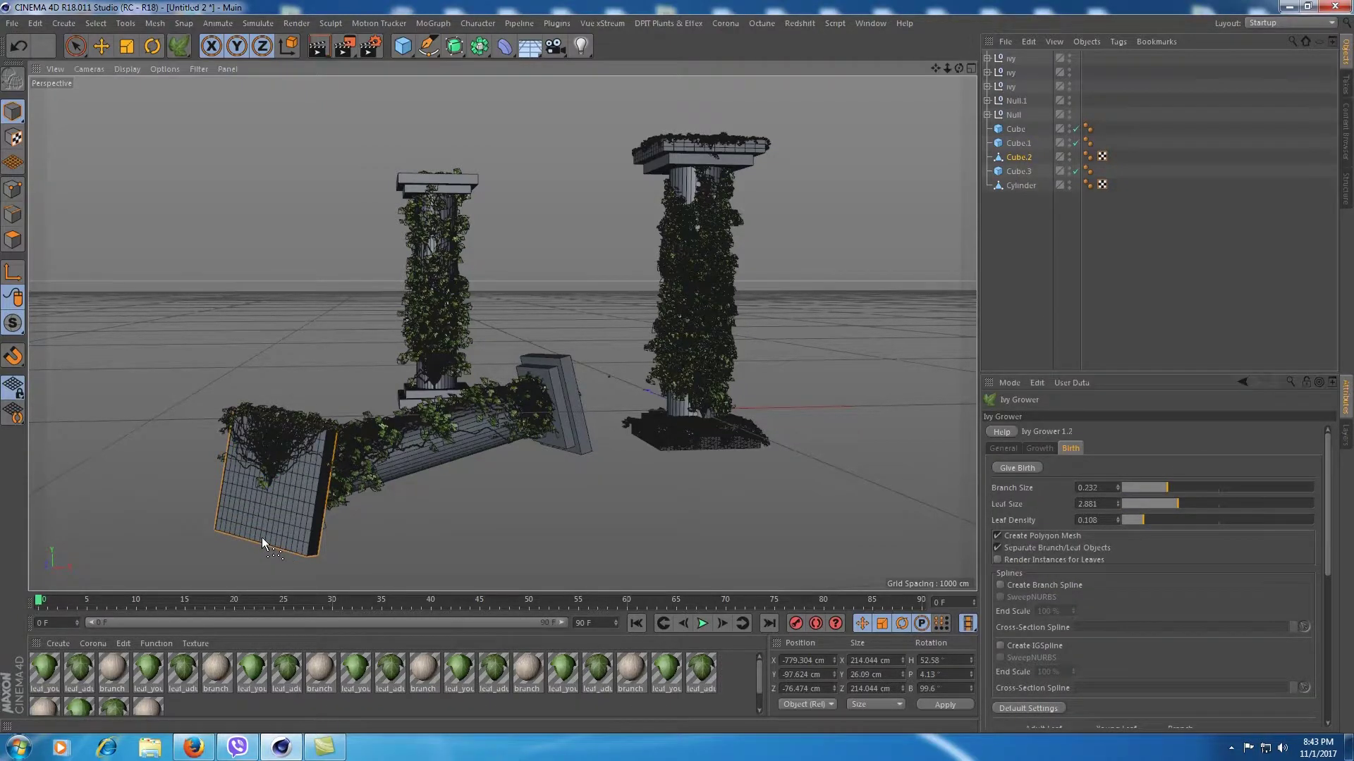
Grow a second batch of ivy on the slab and turn it leafy
left_click(1039, 449)
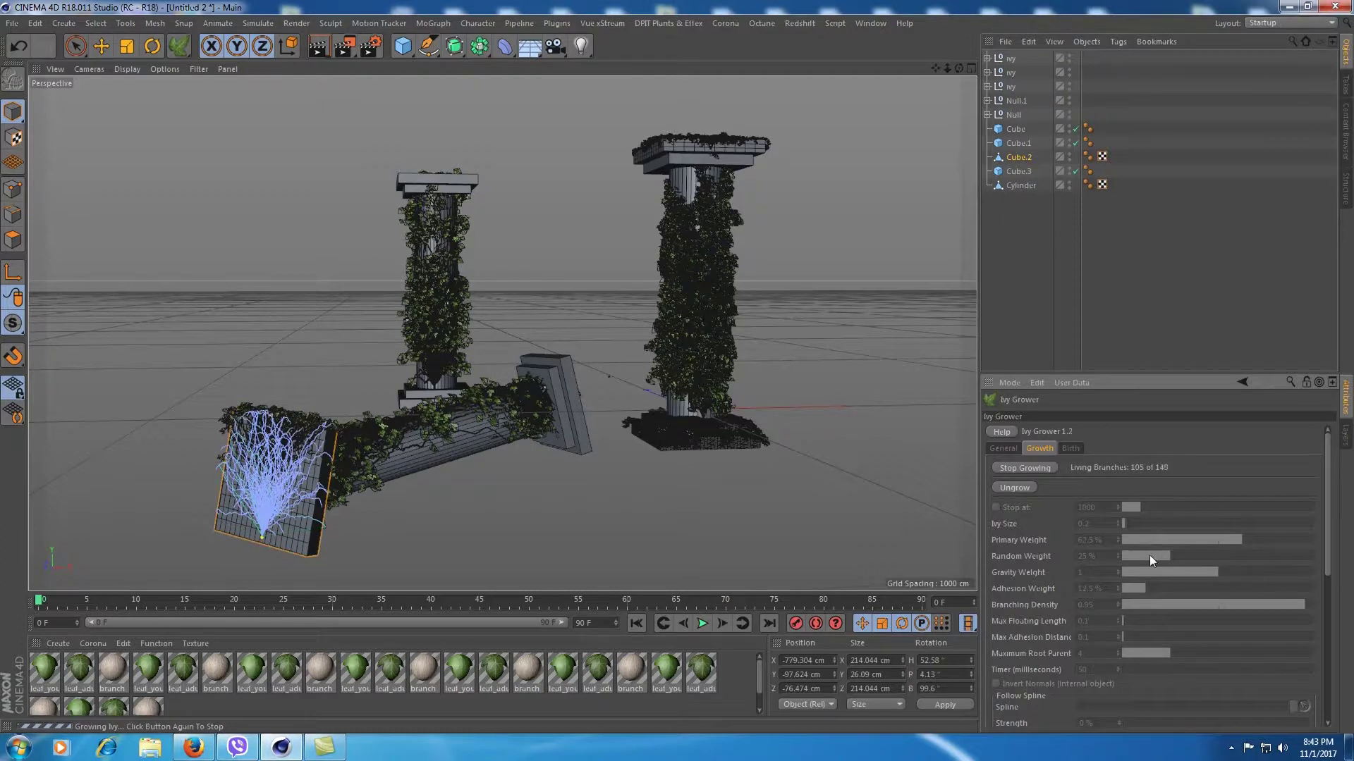
left_click(1035, 467)
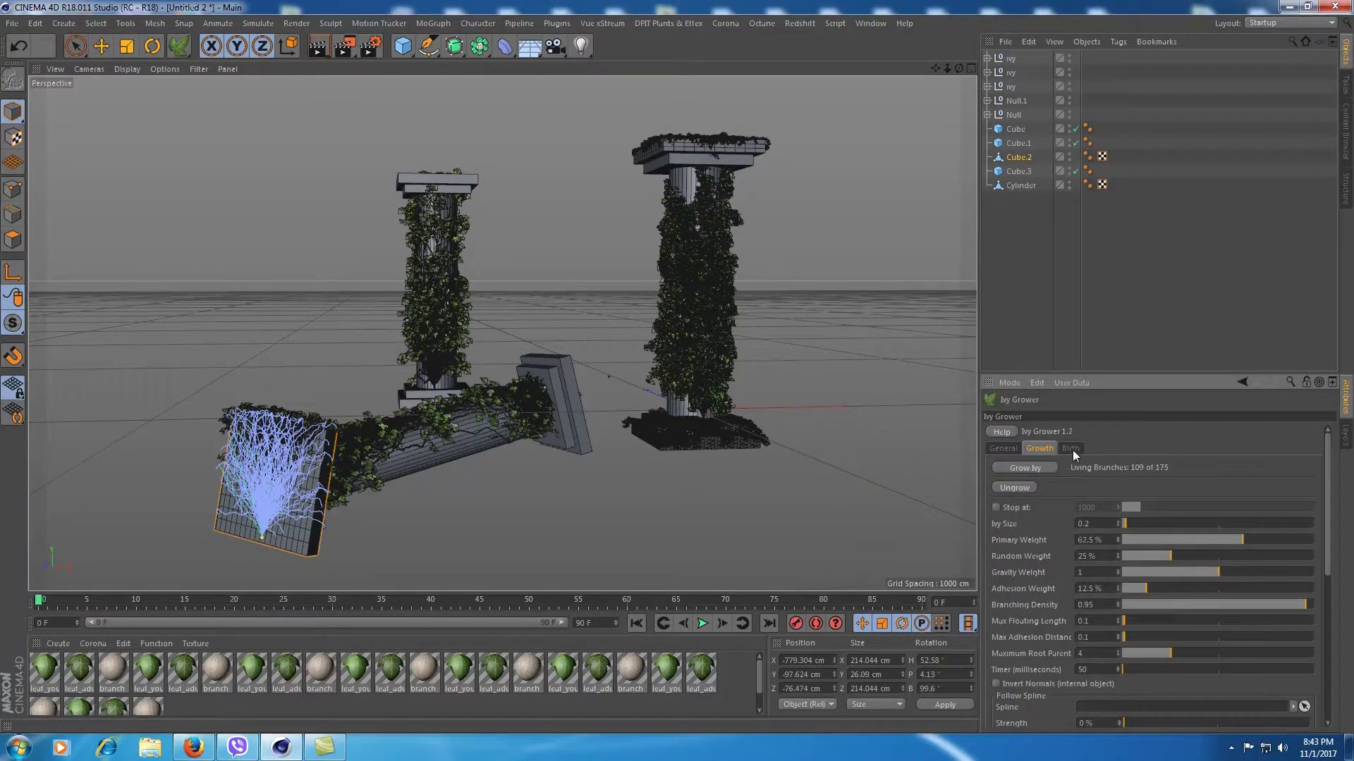
left_click(1071, 449)
left_click(1027, 468)
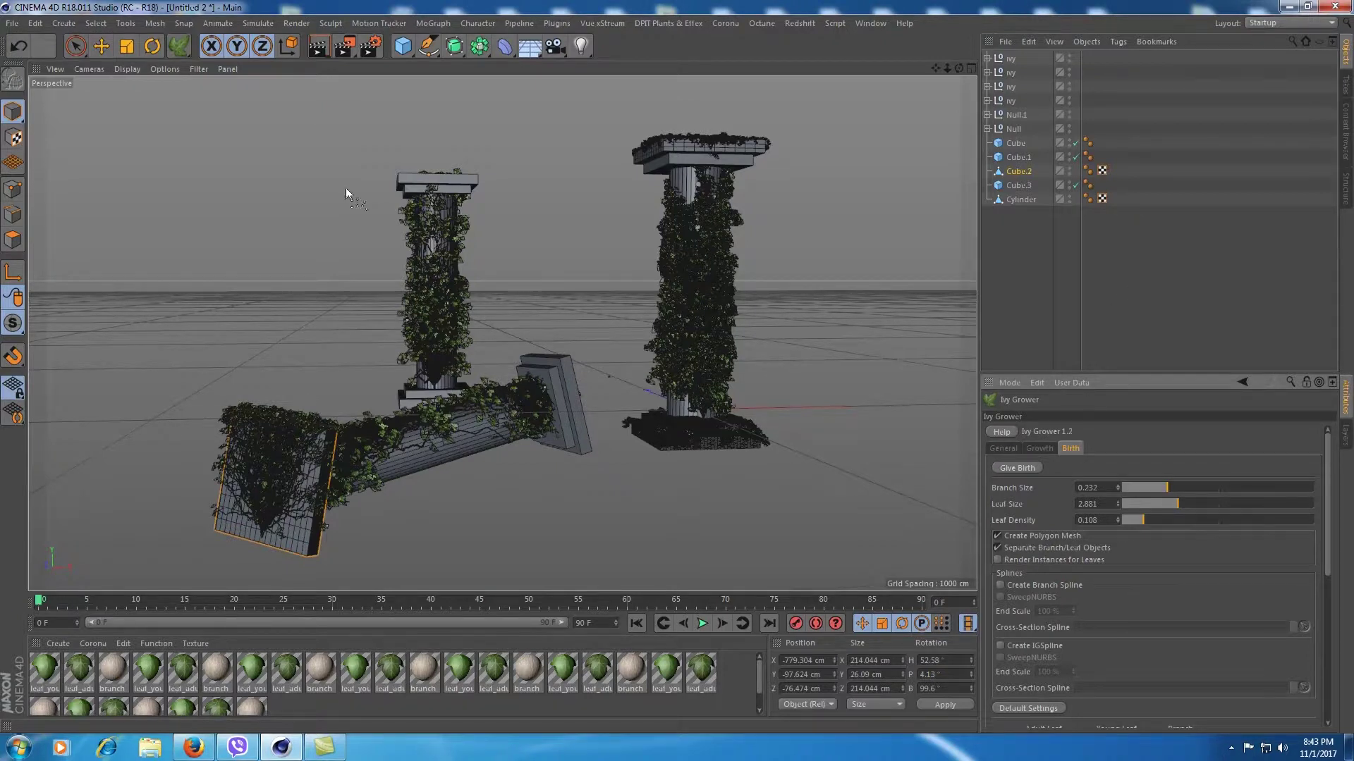
Group the fallen column's ivy, cubes and cylinder into Null.2 with Alt+G
left_click(1016, 143)
left_click(1012, 129)
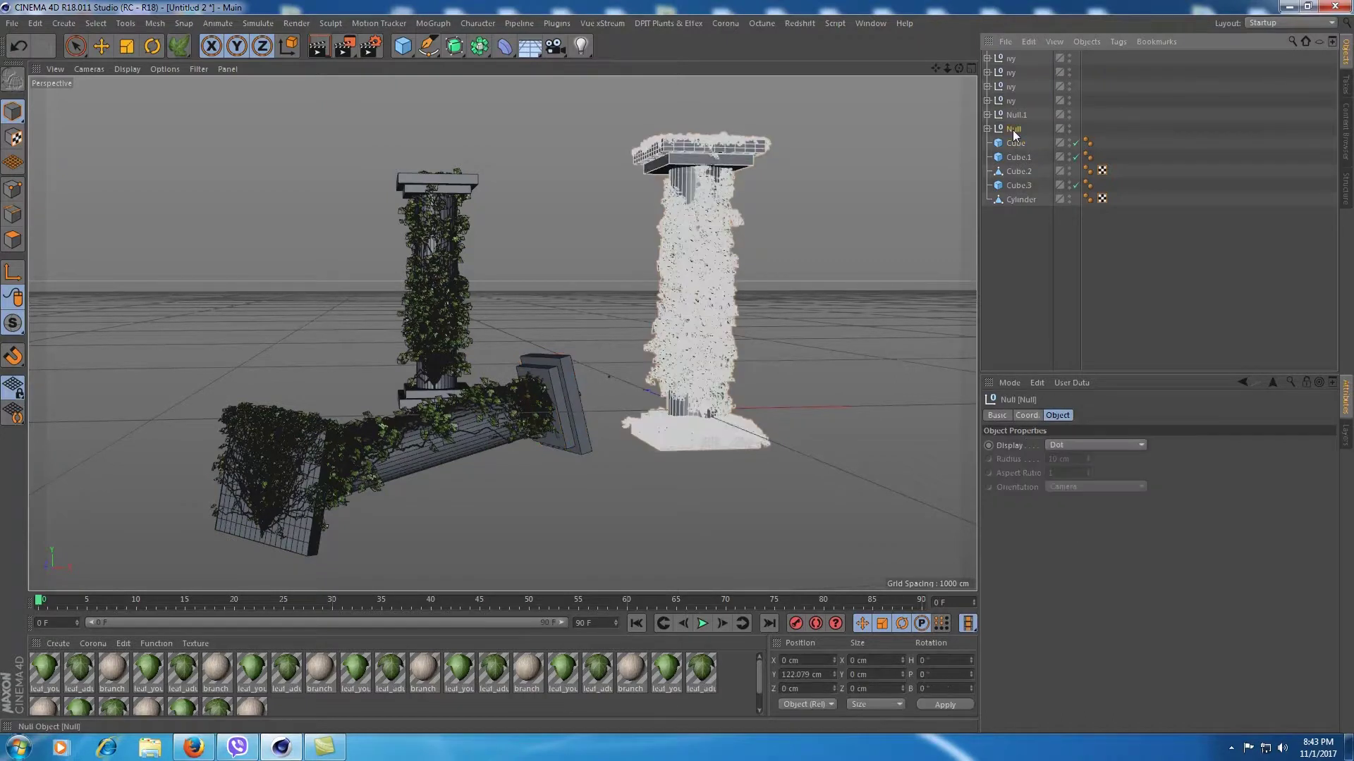
left_click(1013, 117)
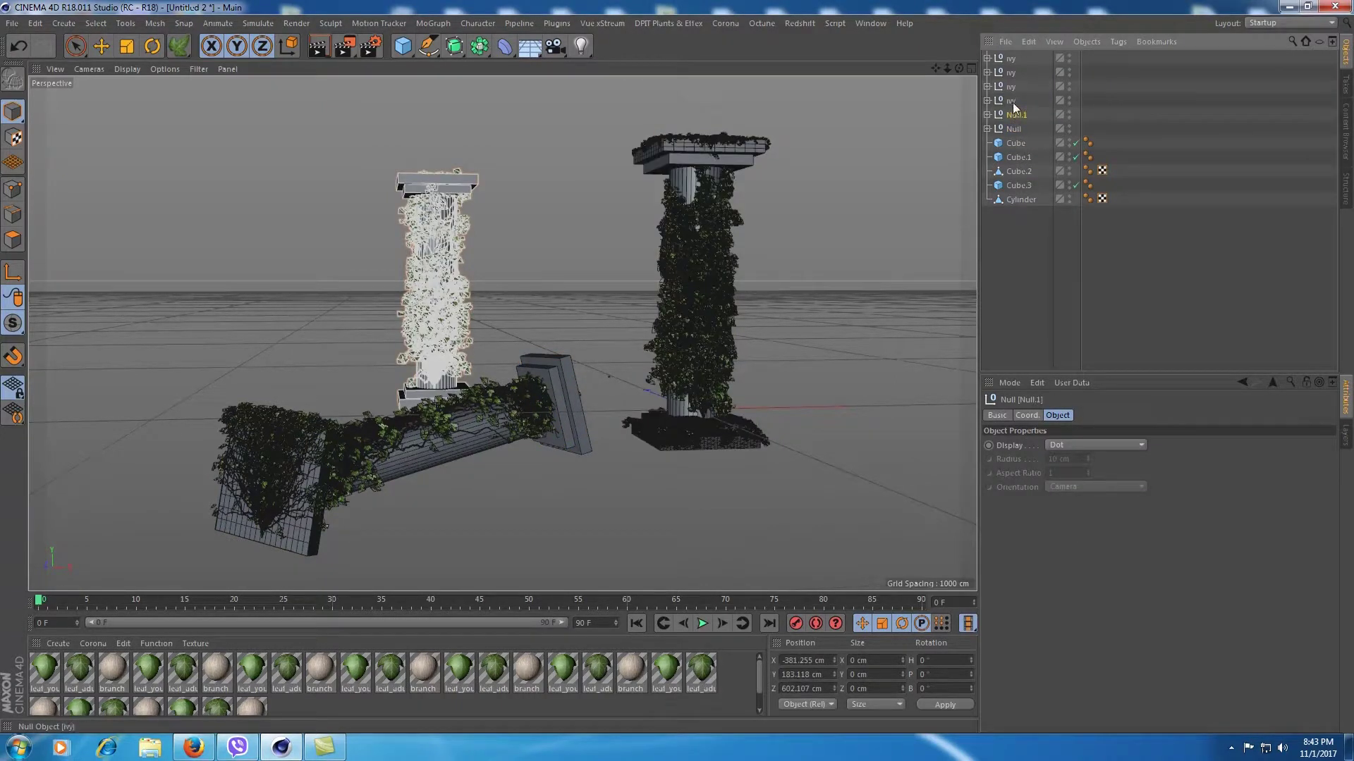
left_click(1008, 197)
left_click(1012, 144, "shift")
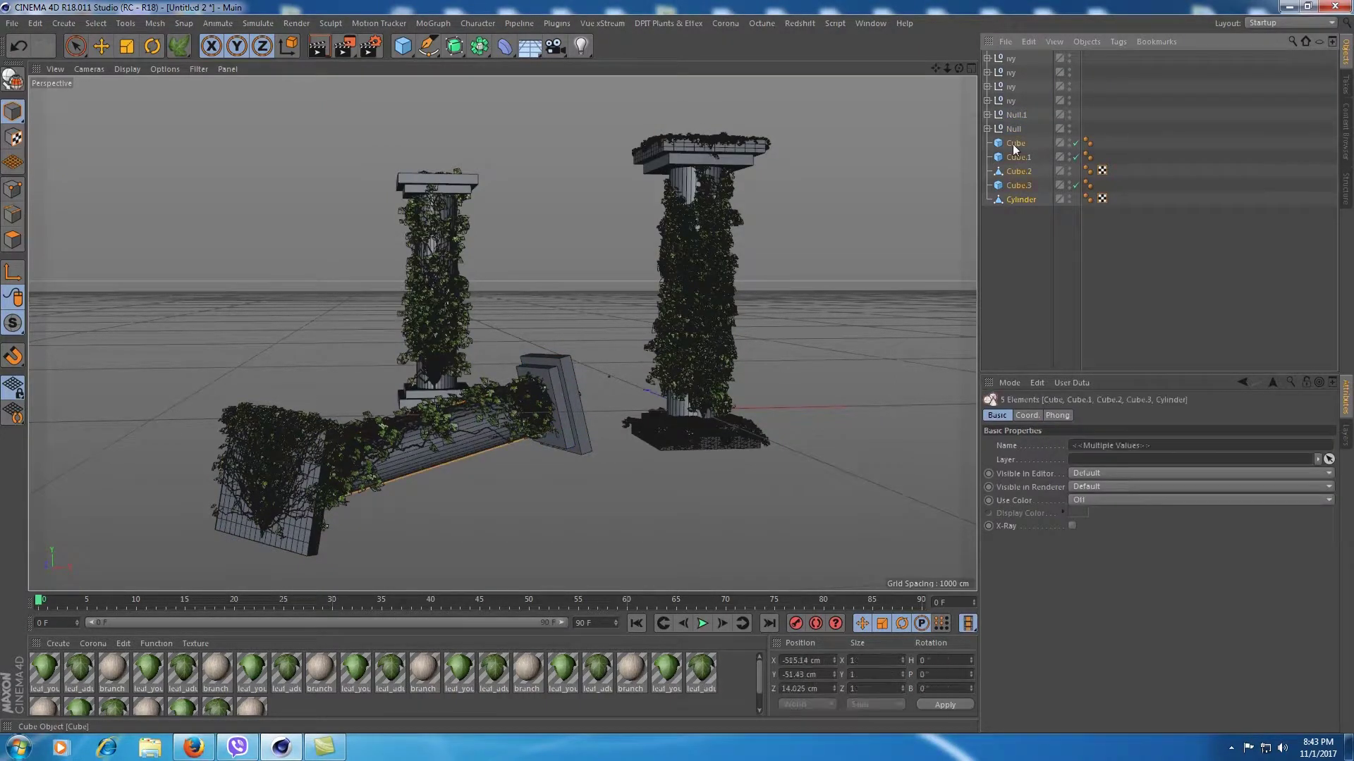
left_click(1014, 100, "ctrl")
left_click(1012, 72, "ctrl")
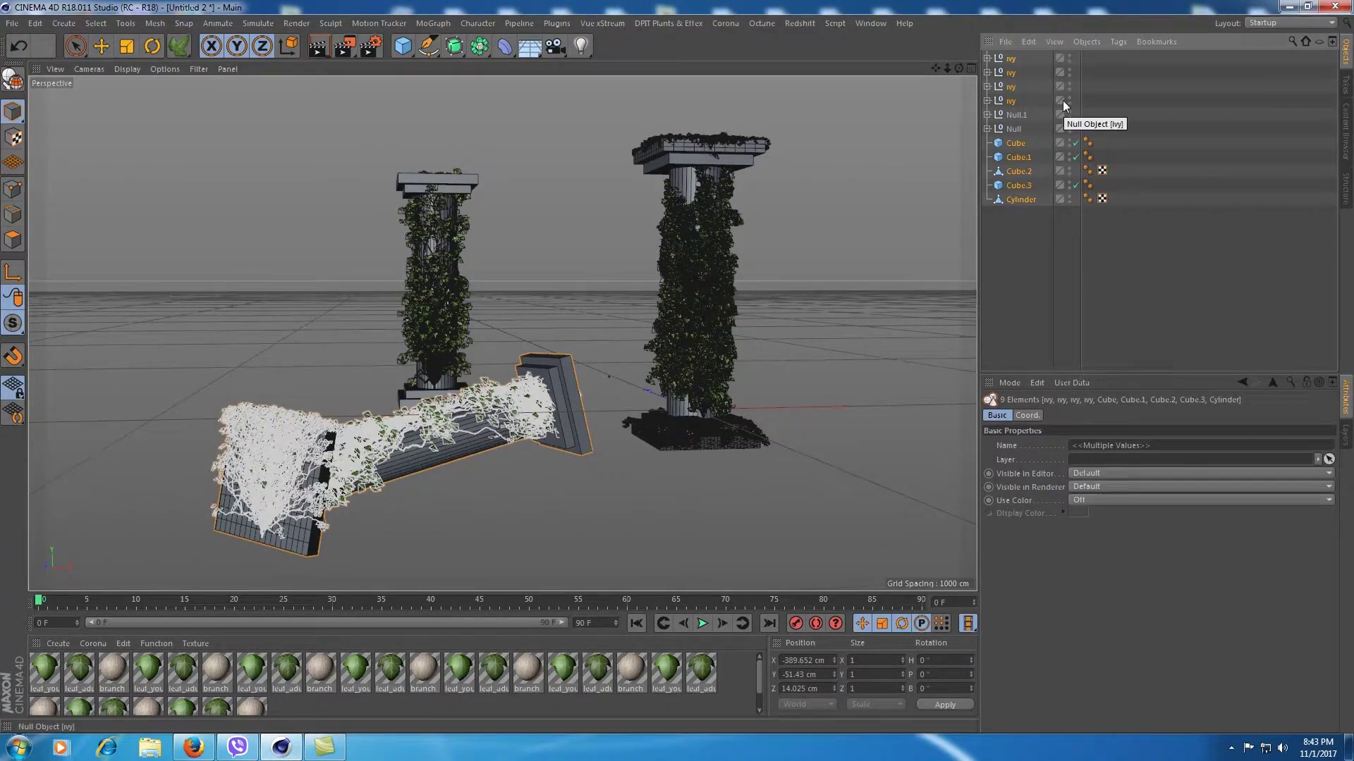
key("alt+g")
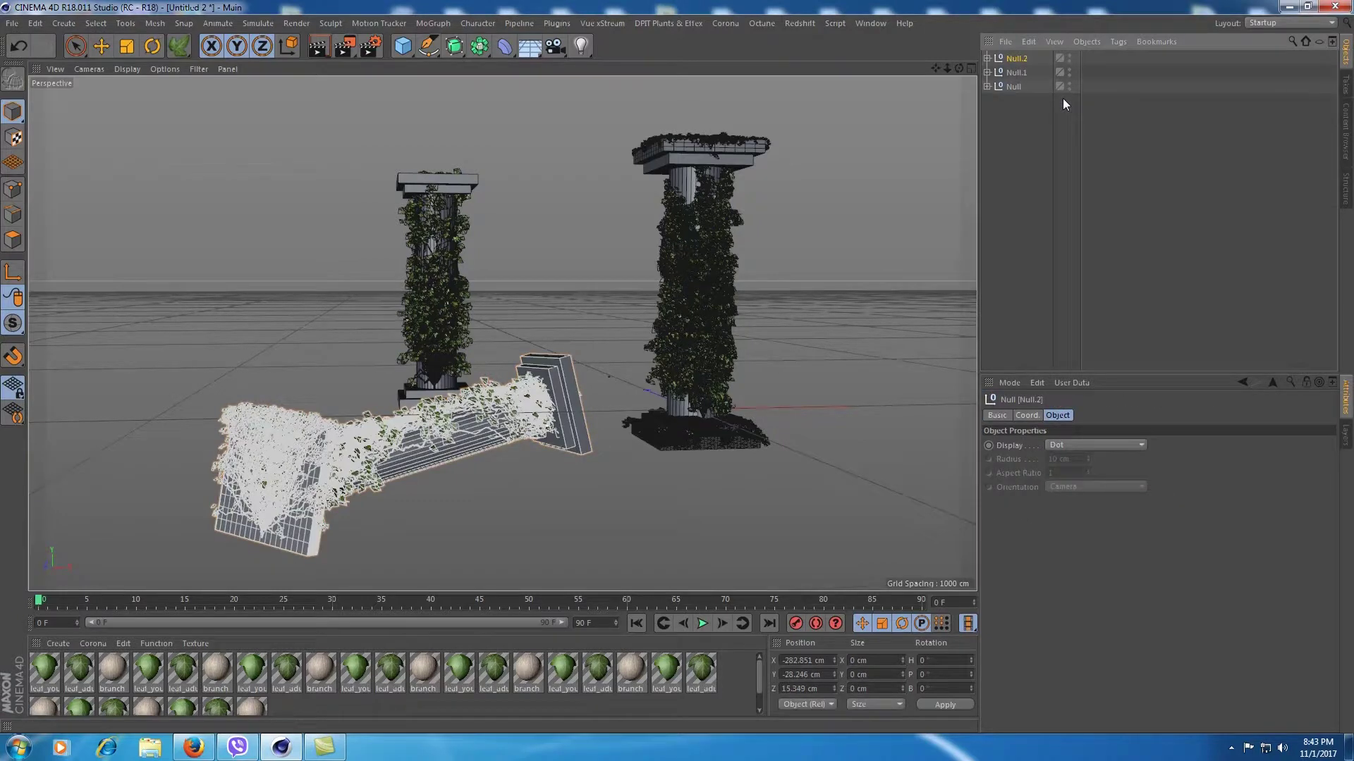
left_click(992, 137)
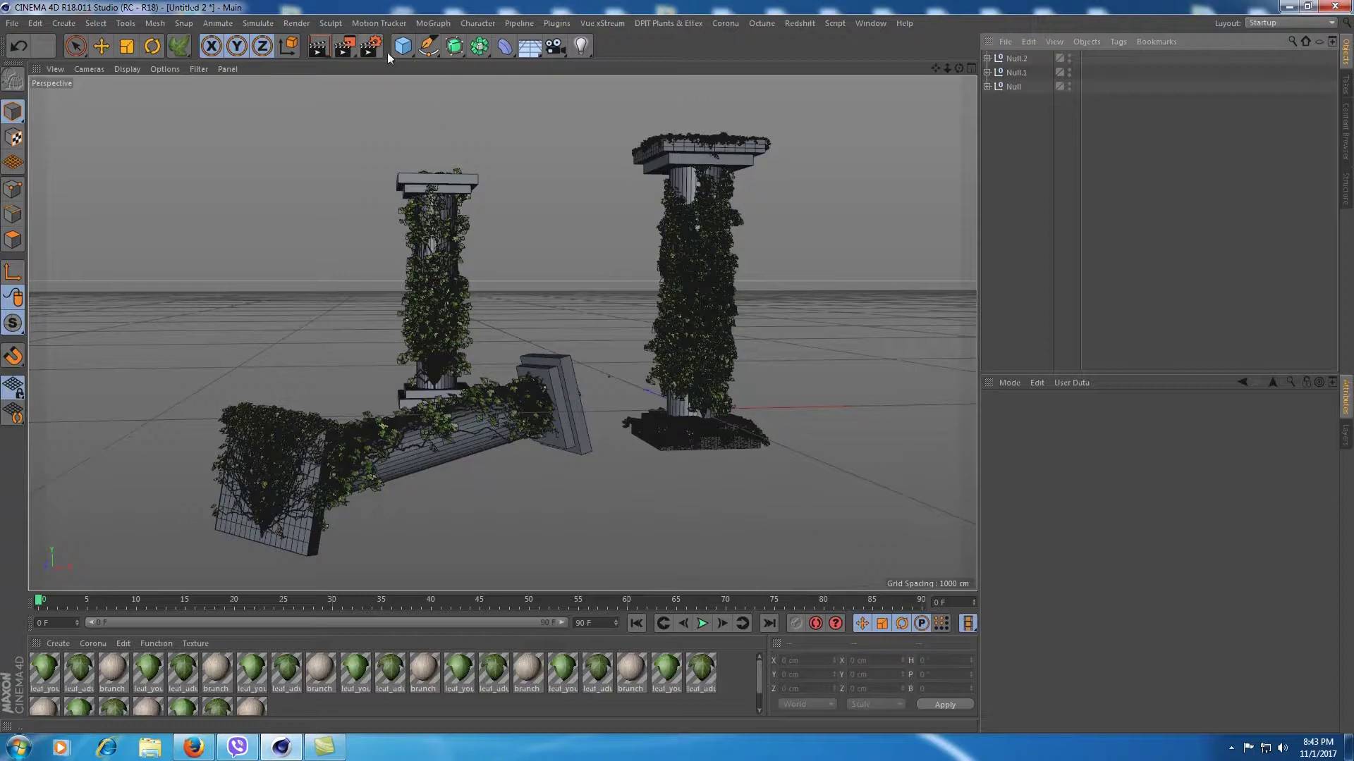
Add a Plane object and lower it below the column bases
left_click_drag(403, 46, 518, 92)
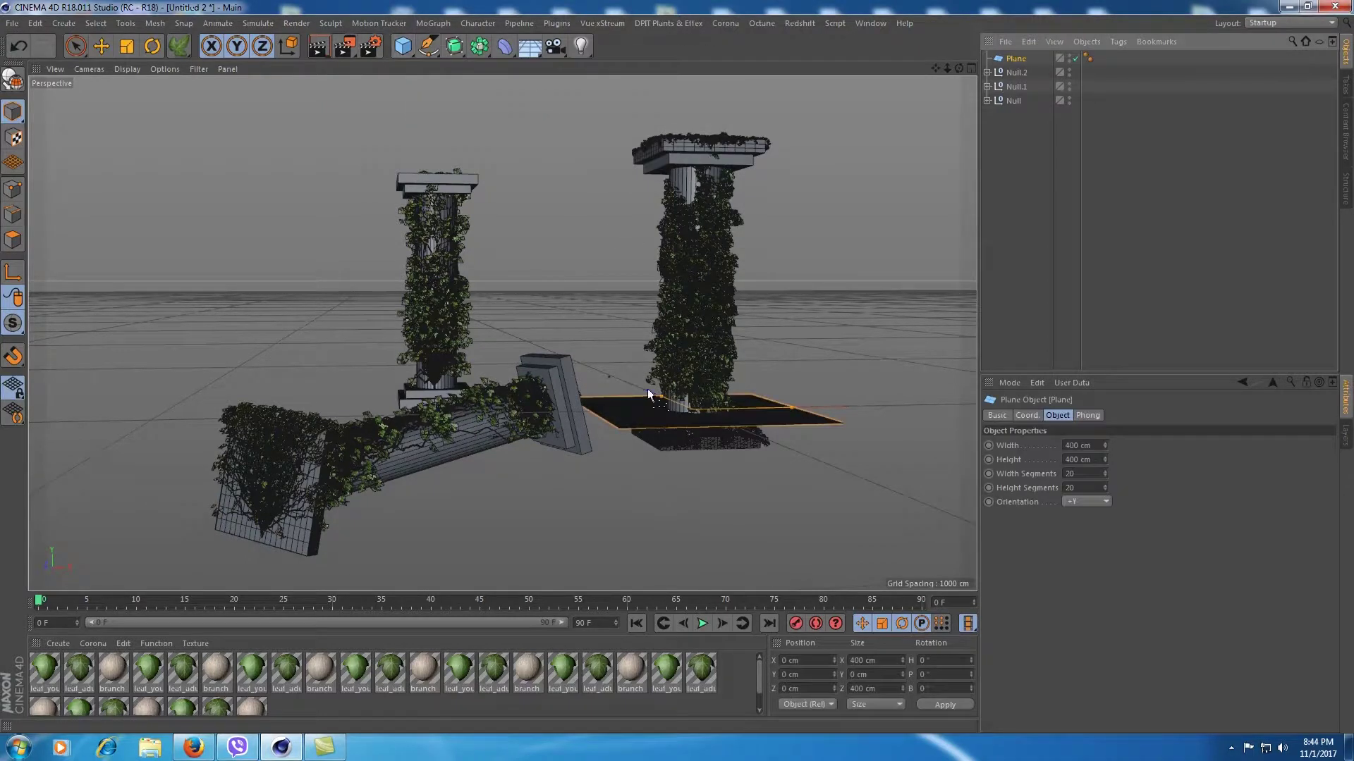
left_click(76, 46)
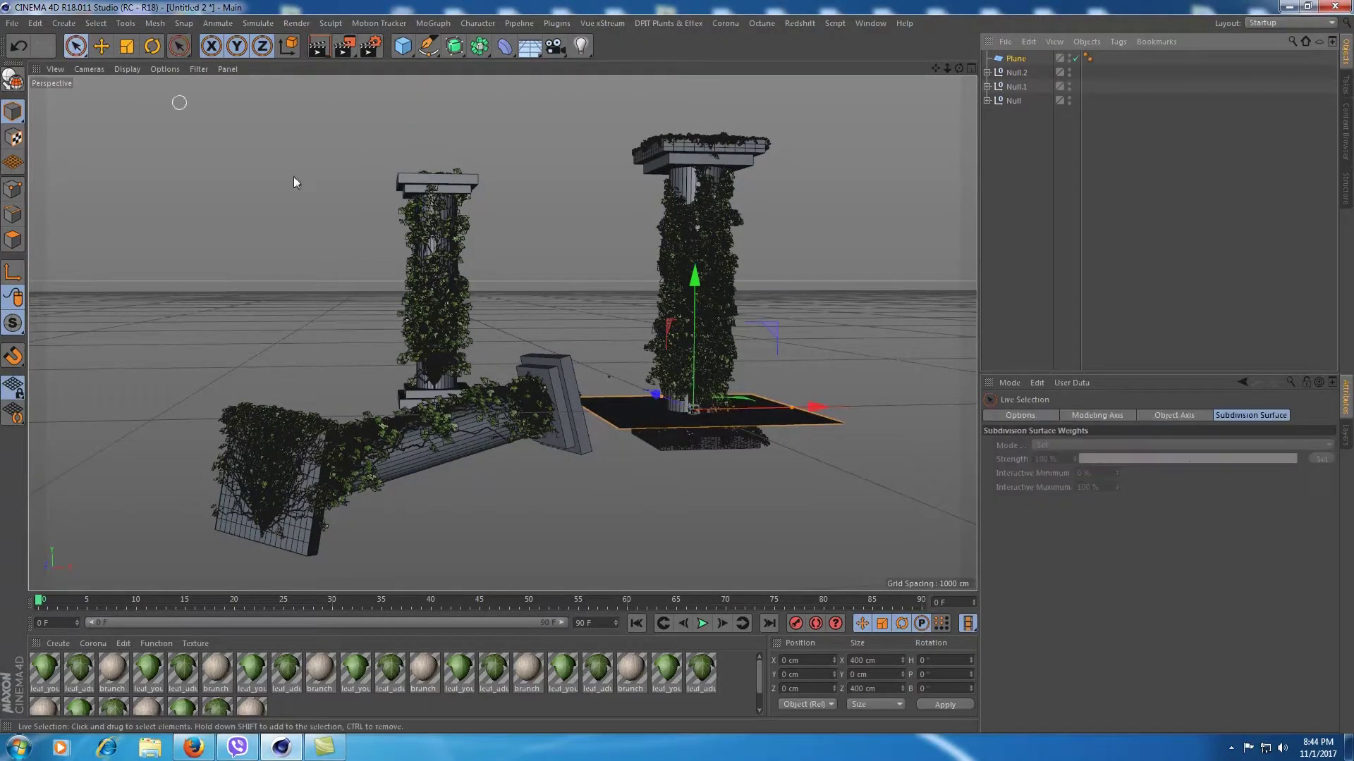
left_click(681, 277)
left_click(775, 413)
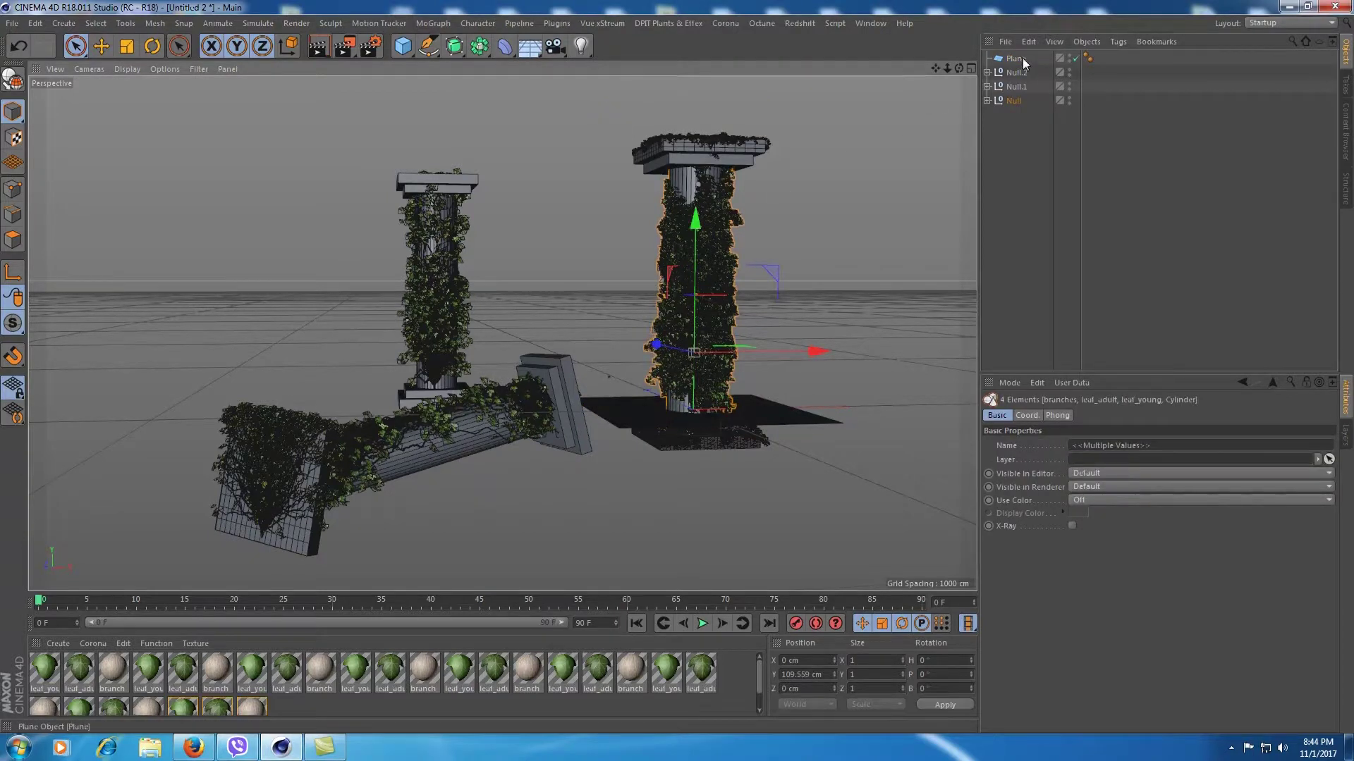
left_click_drag(698, 282, 706, 311)
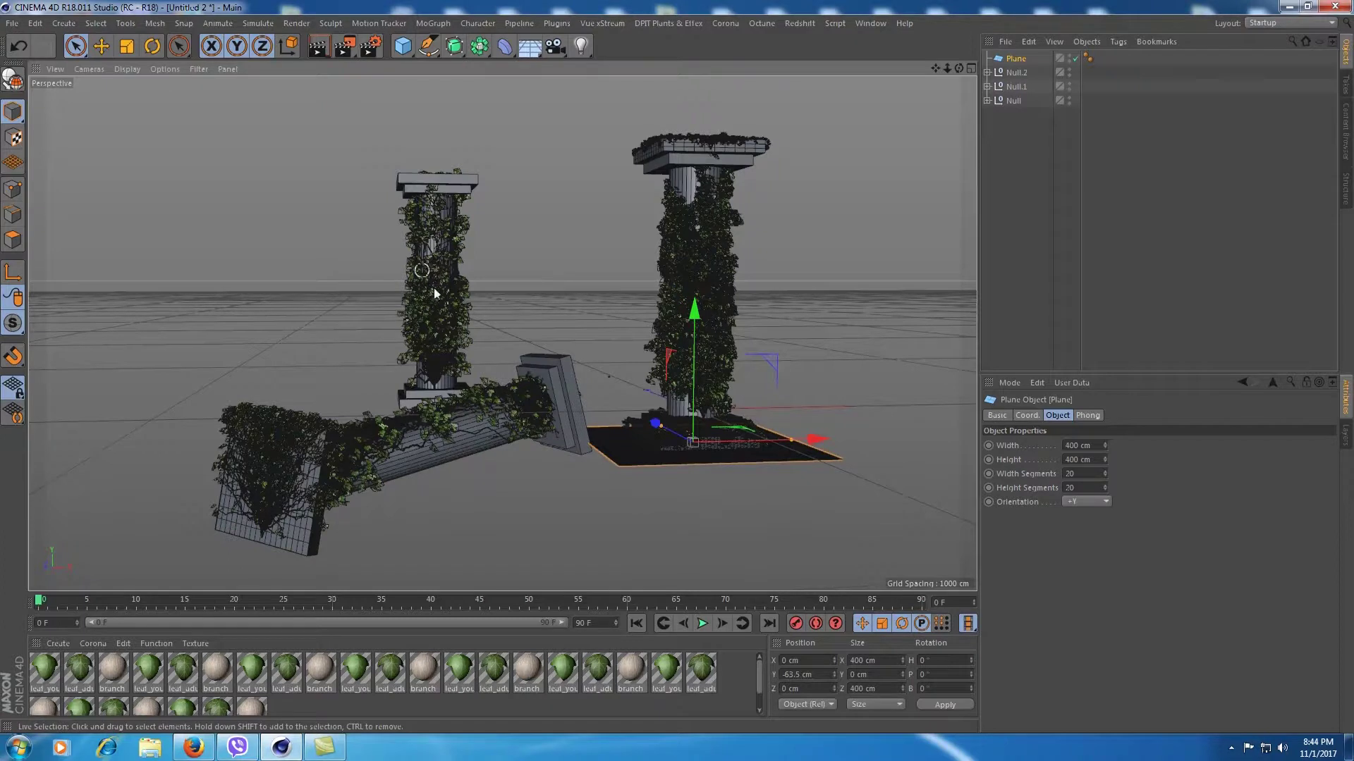
Scale the plane up to about 1915 cm across
left_click(126, 46)
left_click_drag(903, 565, 895, 565)
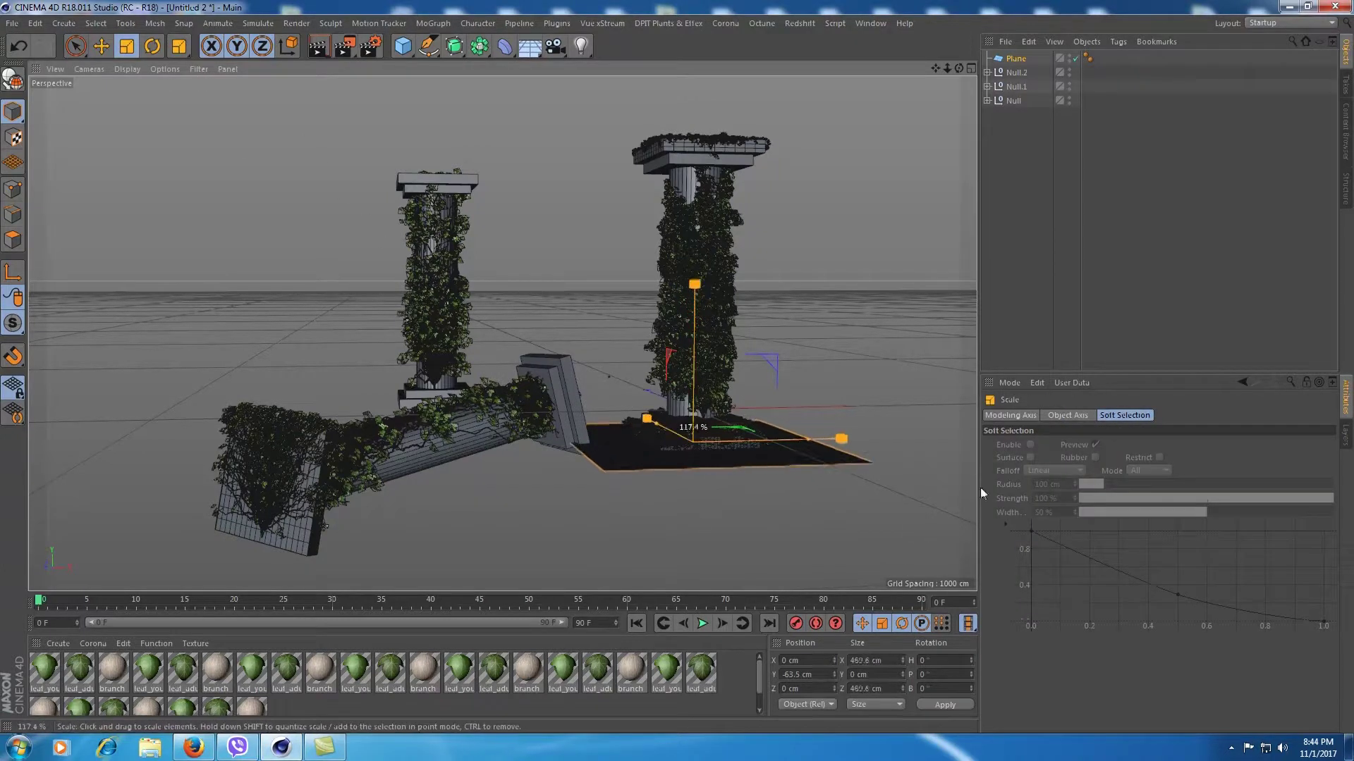
left_click_drag(521, 470, 621, 472)
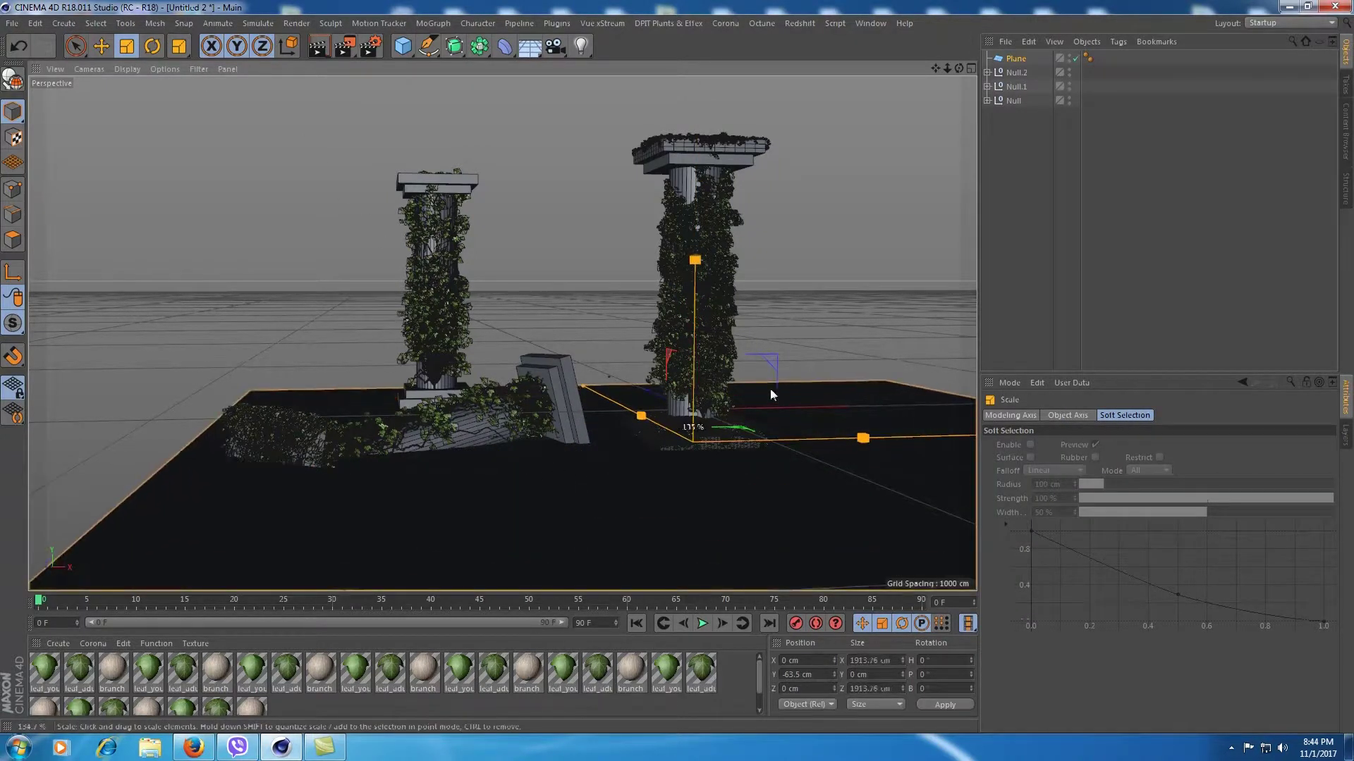
Position the plane under the columns at roughly Y −64 cm
left_click(76, 46)
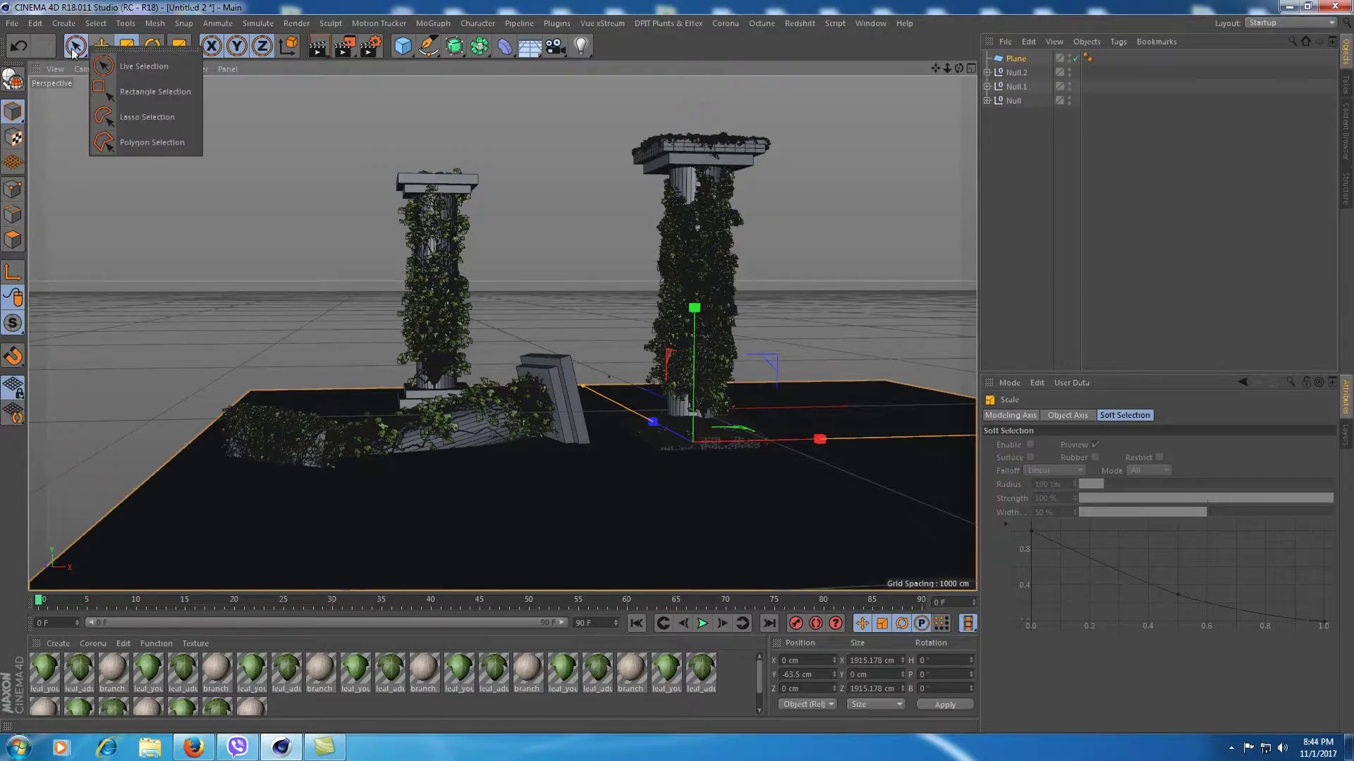
left_click(75, 49)
left_click_drag(818, 441, 707, 432)
left_click_drag(562, 428, 734, 286)
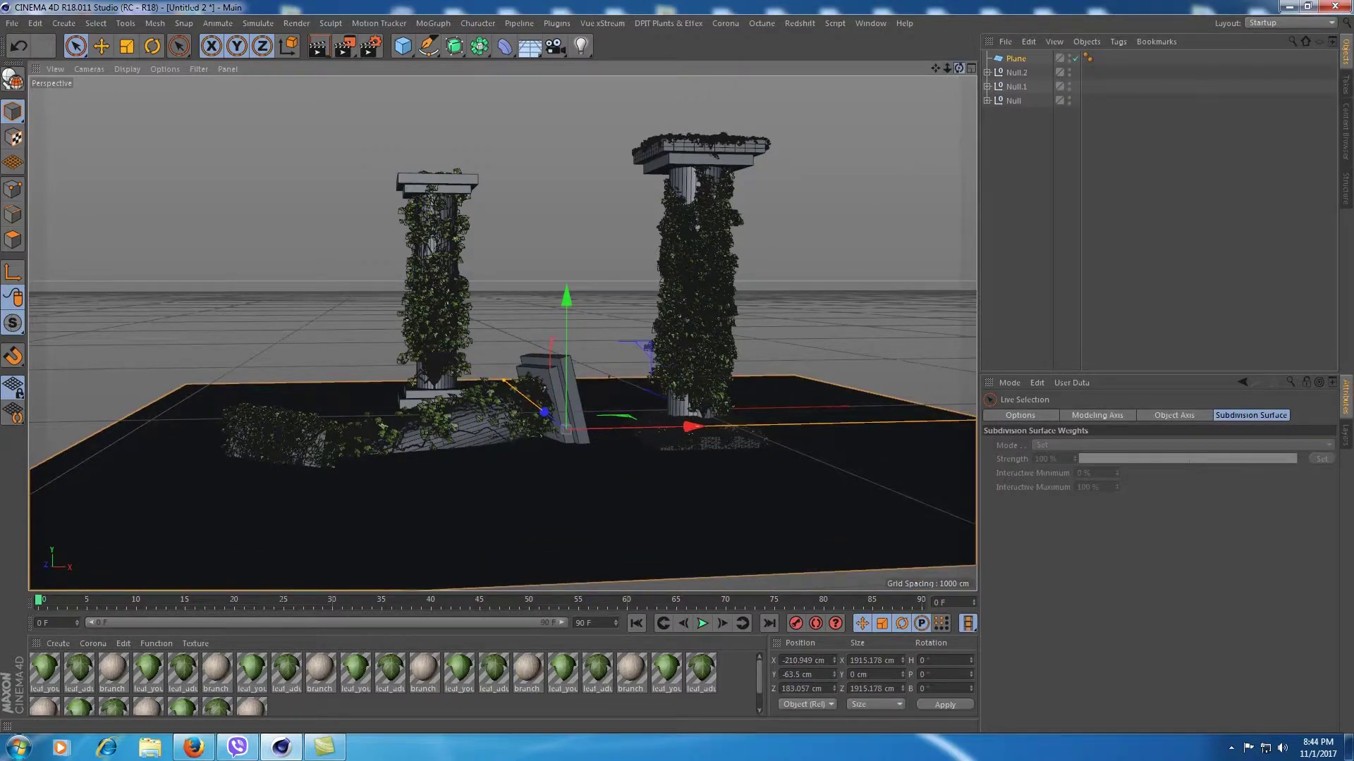
left_click_drag(958, 68, 886, 175)
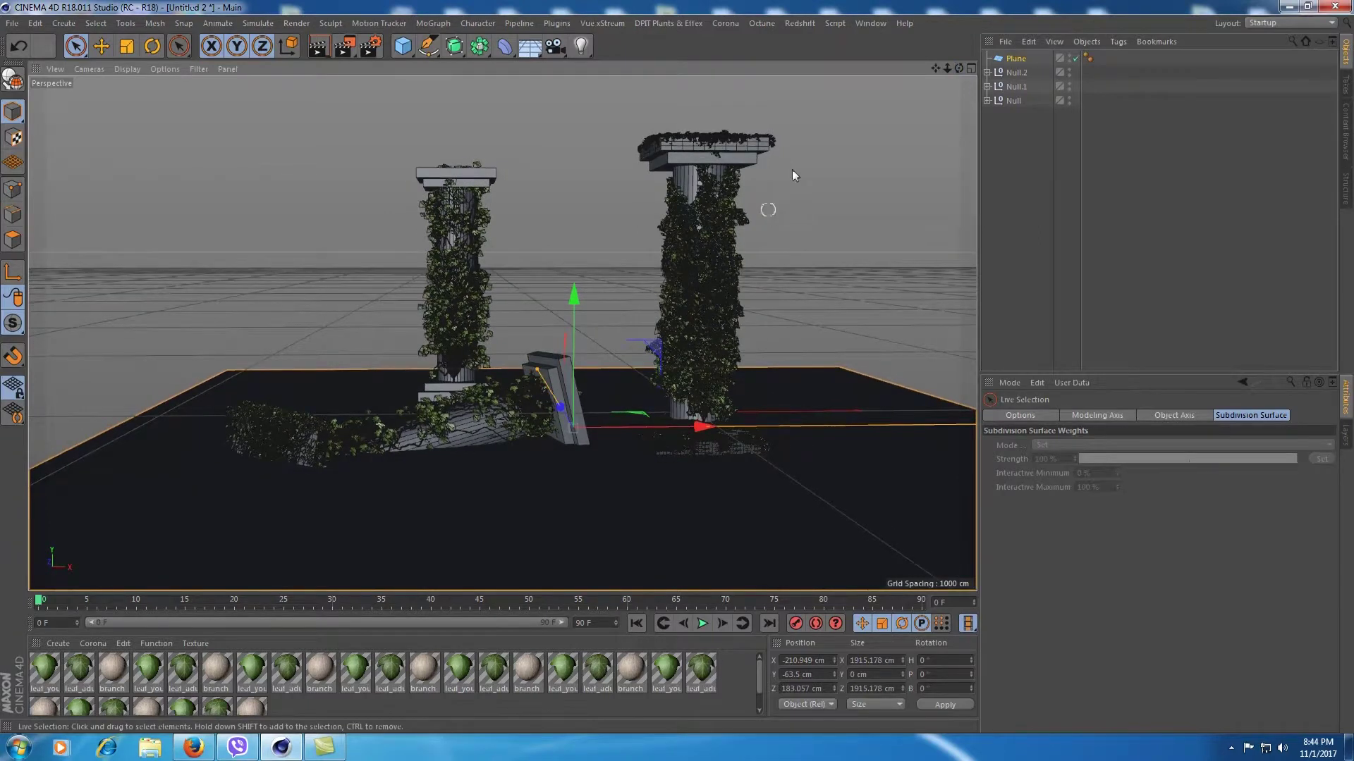
left_click_drag(946, 66, 924, 90)
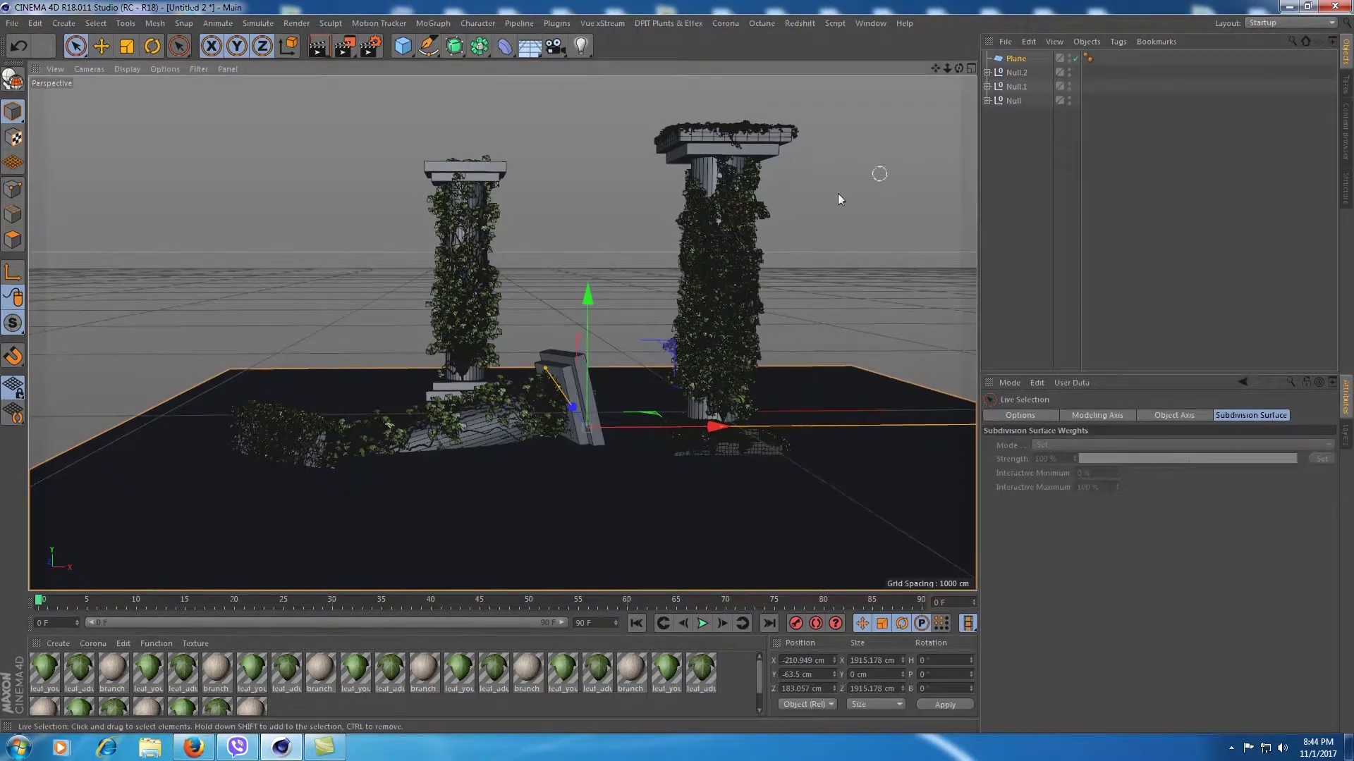
mouse_move(585, 302)
left_mouse_down()
mouse_move(584, 269)
mouse_move(584, 305)
left_mouse_up()
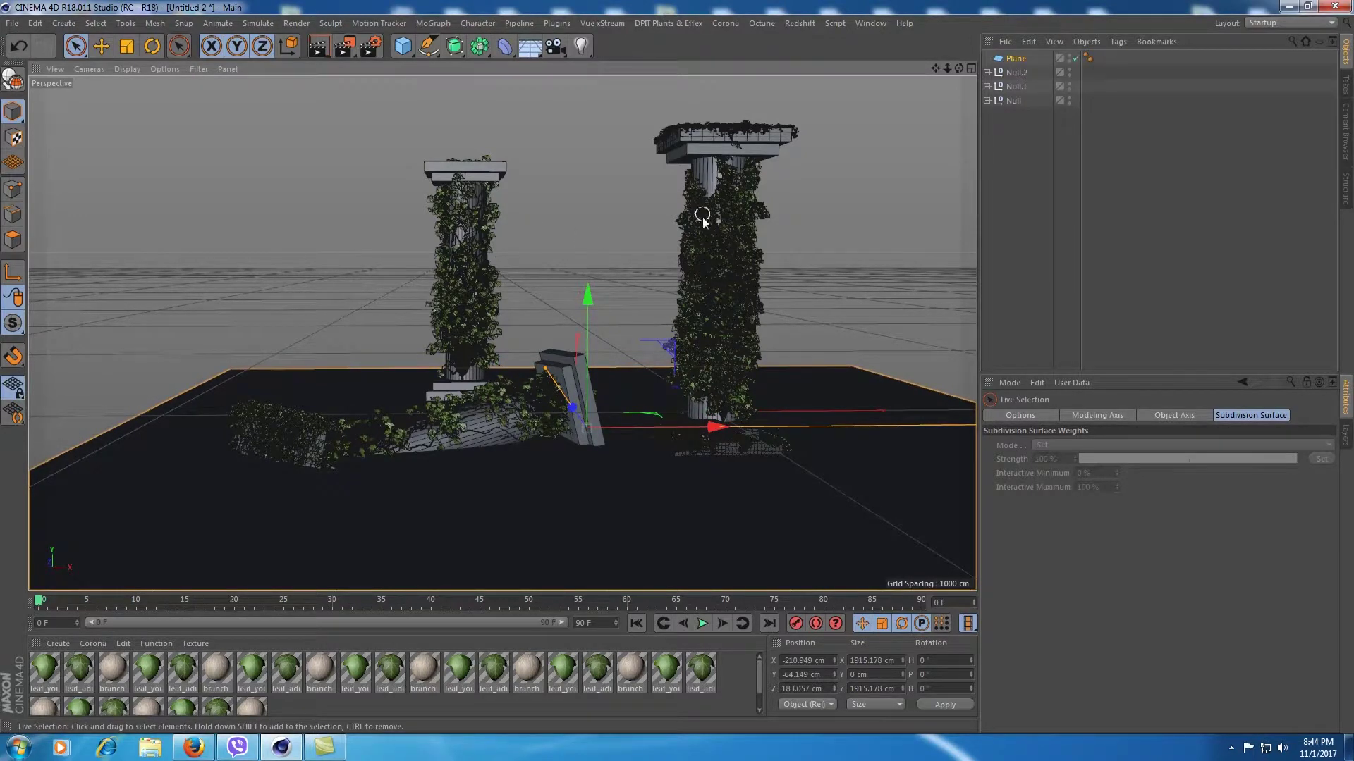
Lift Null.2, tilt it about 11° on B, and lower it to about Y −13 cm
left_click(1012, 86)
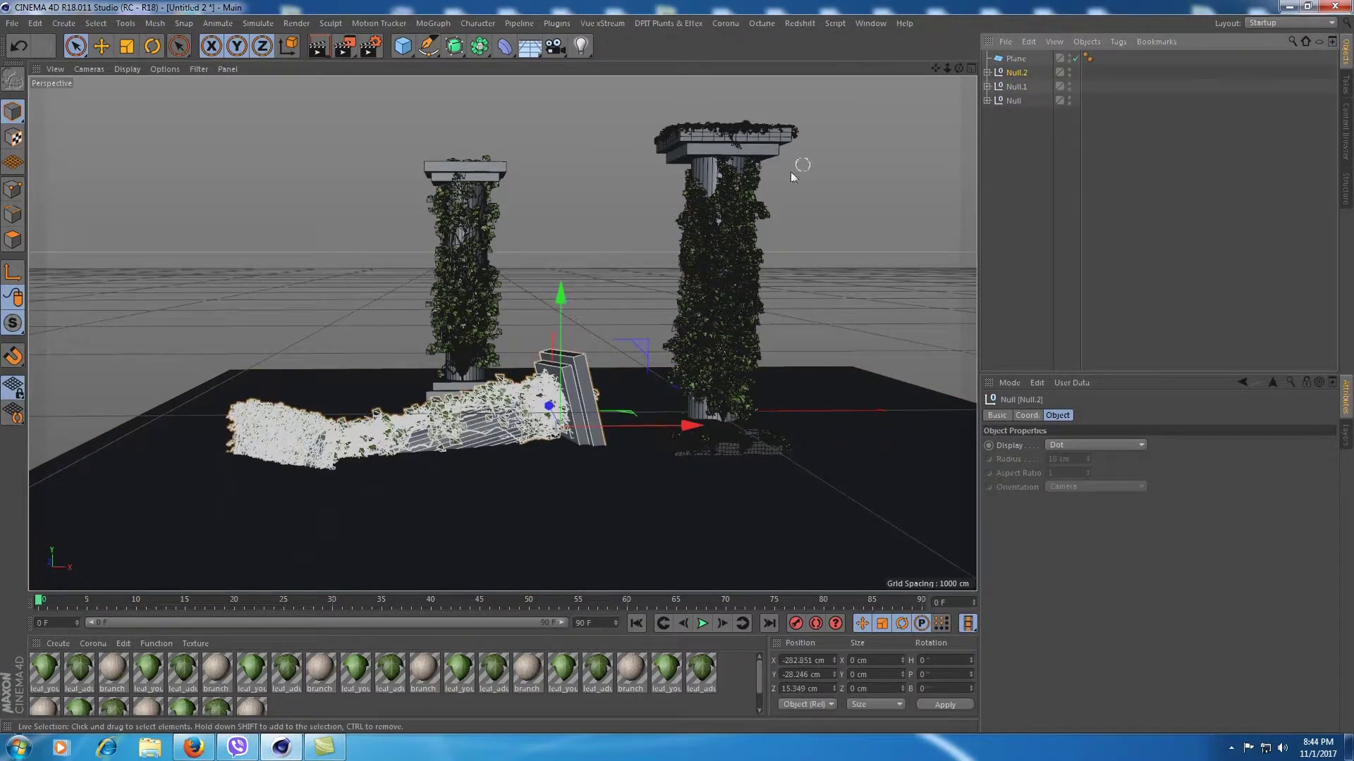
mouse_move(561, 296)
left_mouse_down()
mouse_move(596, 214)
mouse_move(596, 235)
left_mouse_up()
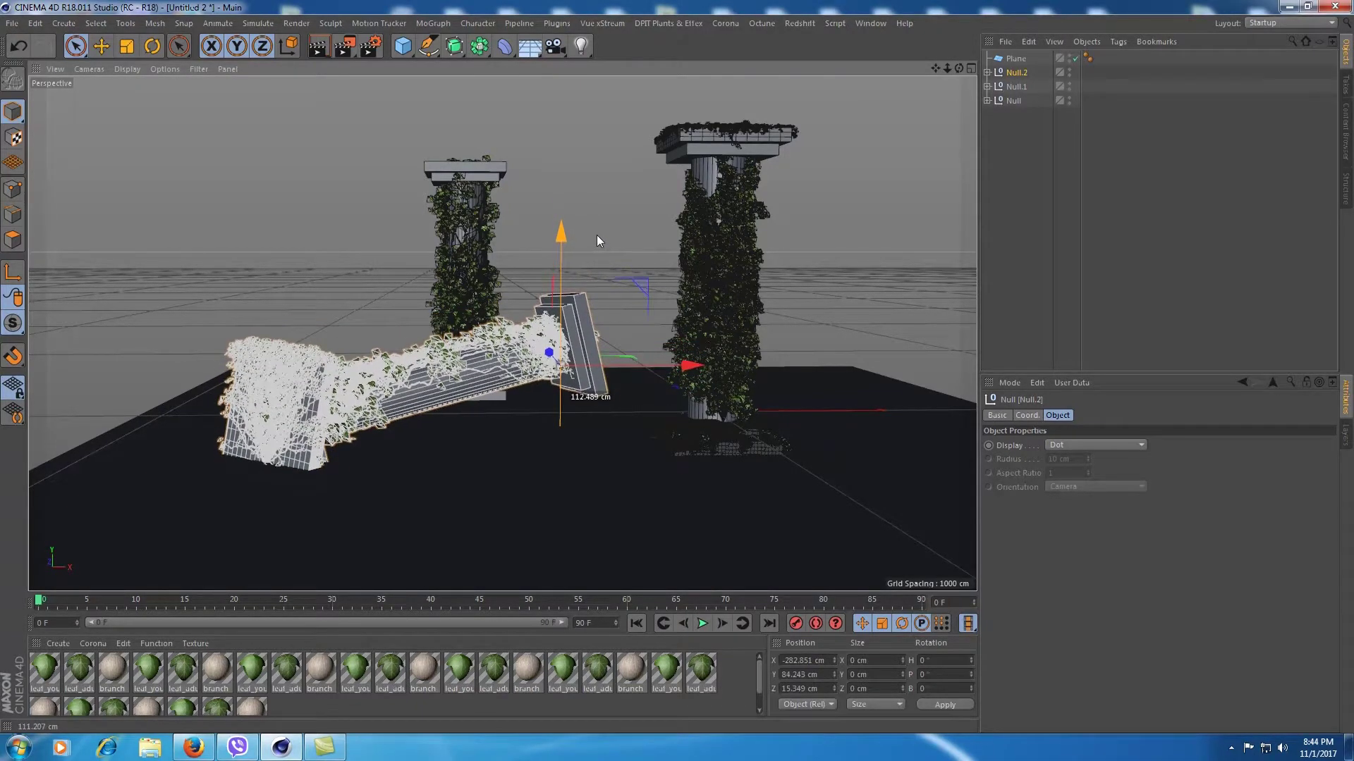
left_click(152, 47)
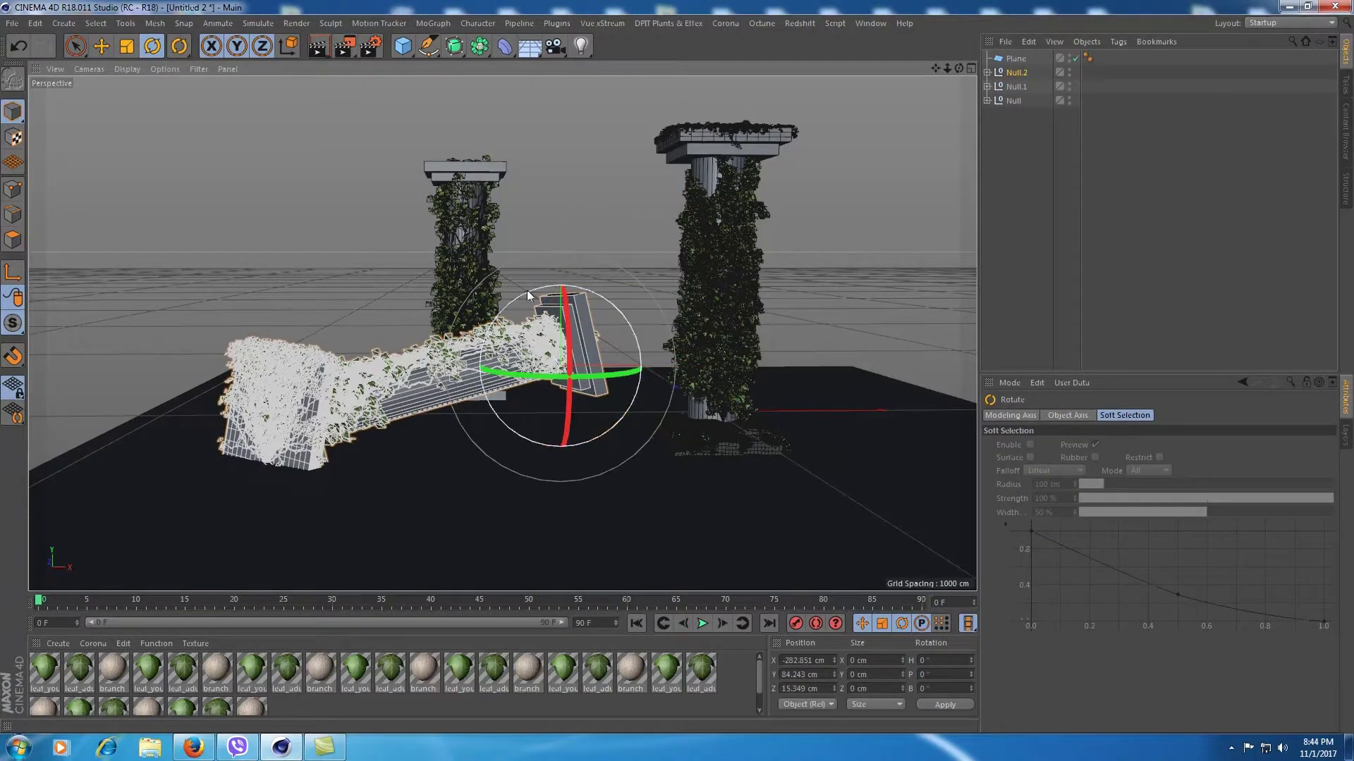
left_click_drag(527, 290, 543, 288)
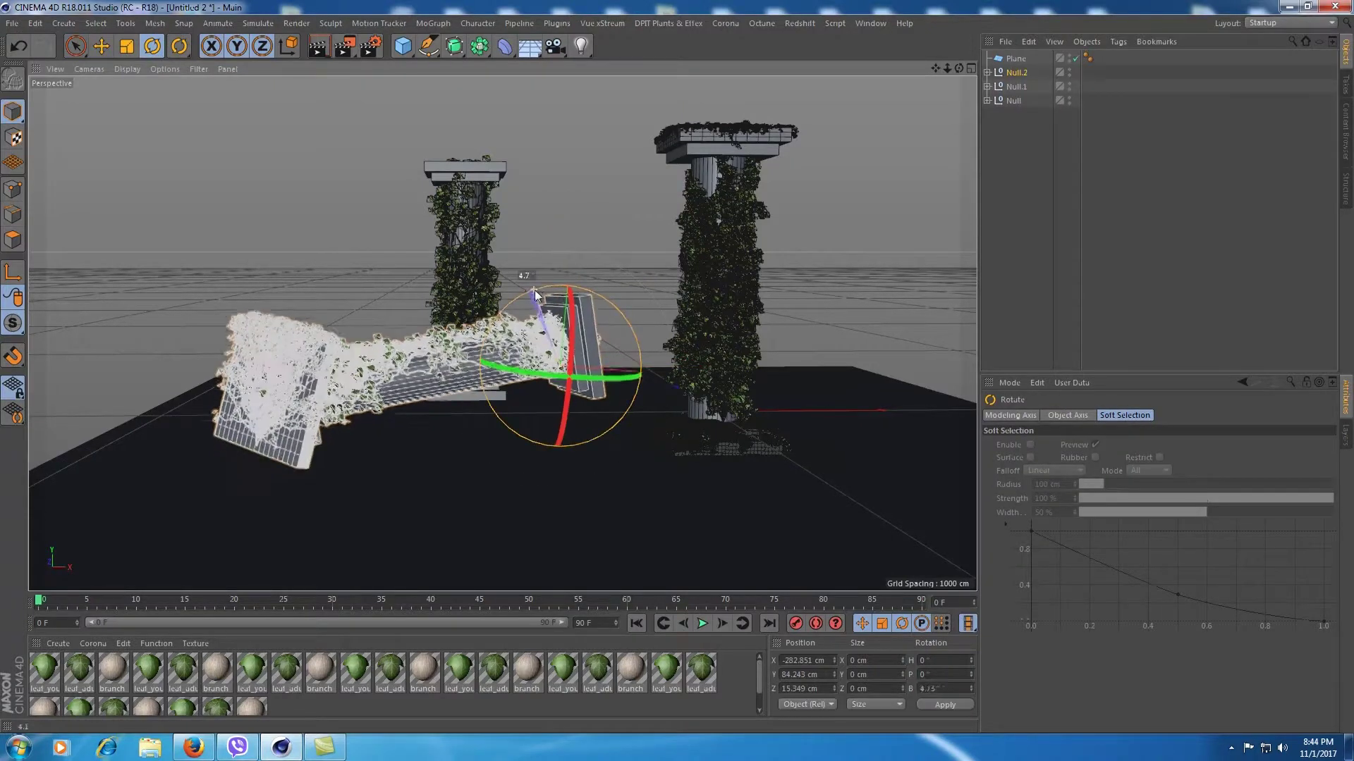
left_click(79, 47)
left_click_drag(585, 227, 607, 294)
left_click(1048, 205)
Raise the Cube block under Null.2 about 20 cm
left_click(988, 72)
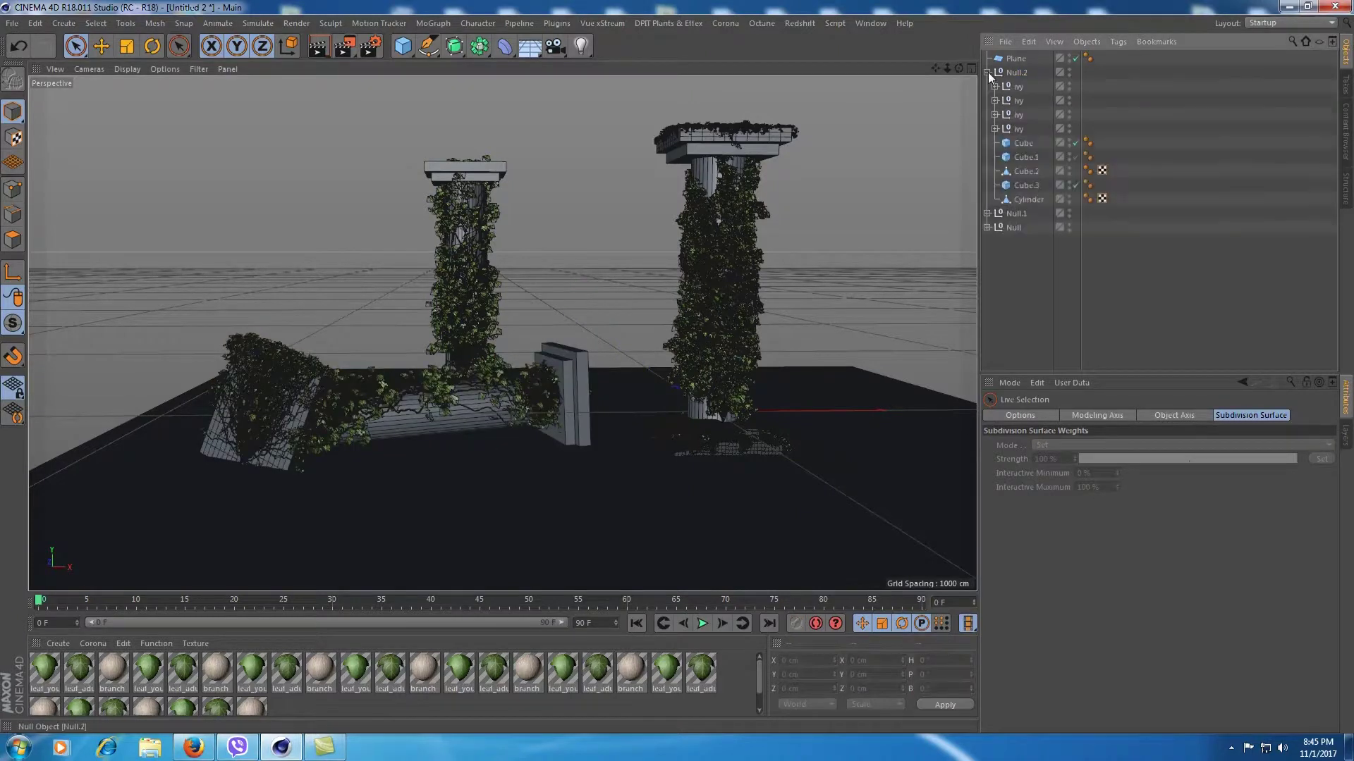
left_click(1031, 157)
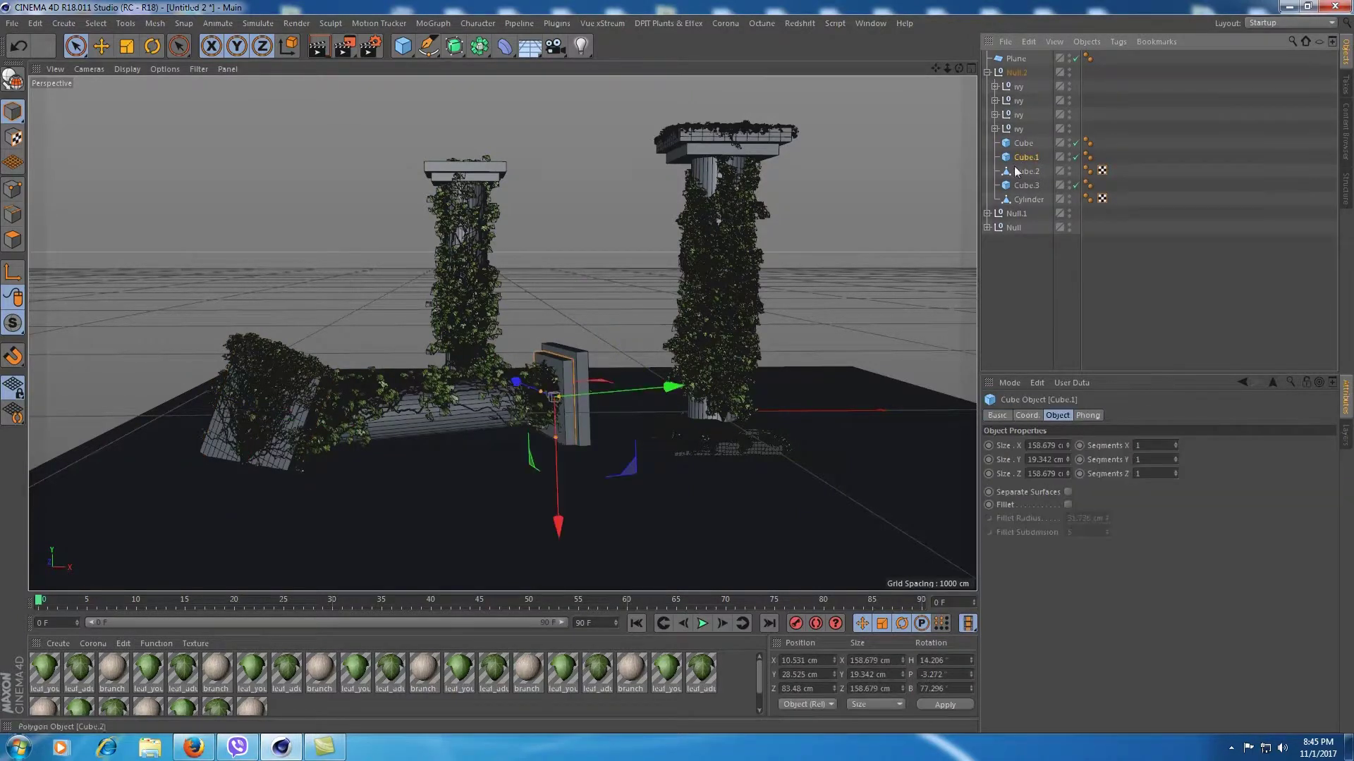
left_click(1023, 144)
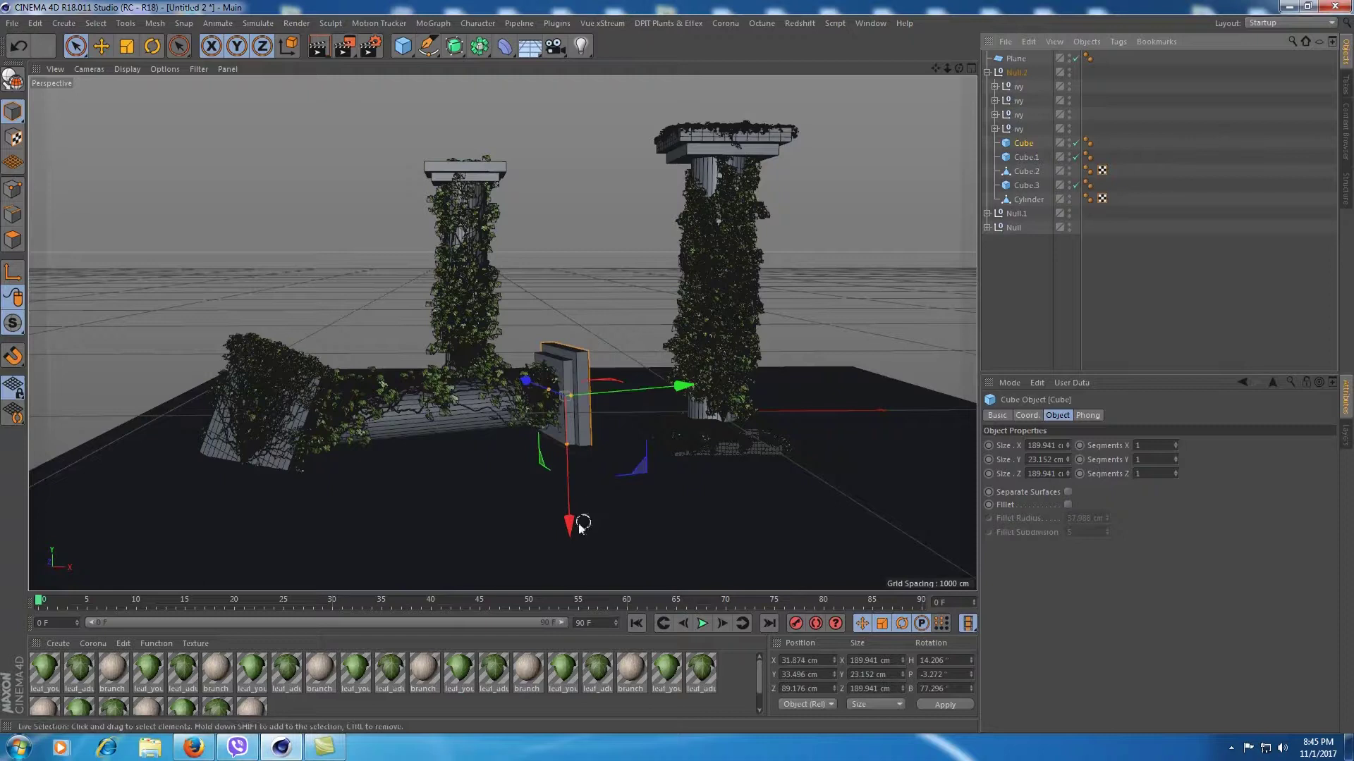
left_click_drag(580, 527, 557, 522)
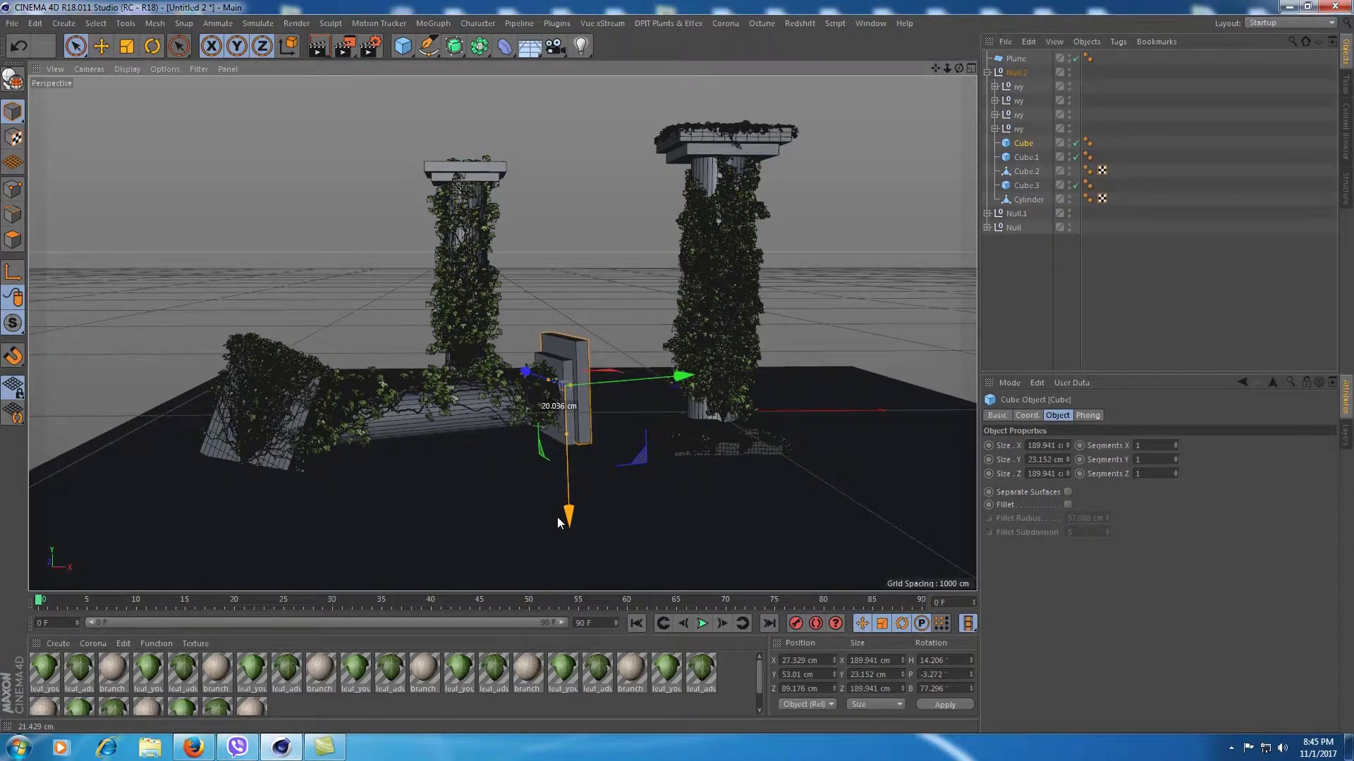
Select the two ivy objects together with Cube.2
left_click(1030, 175)
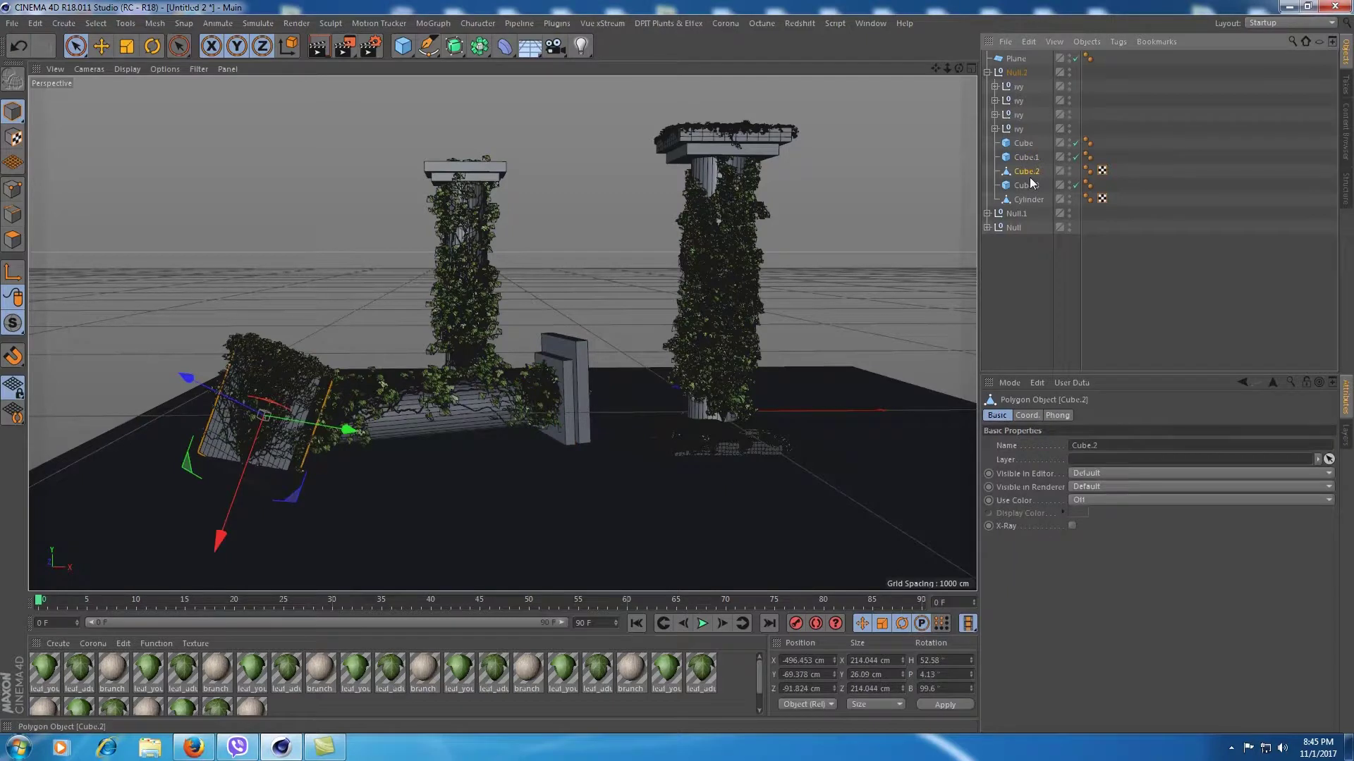
left_click(1021, 102)
left_click(1022, 115)
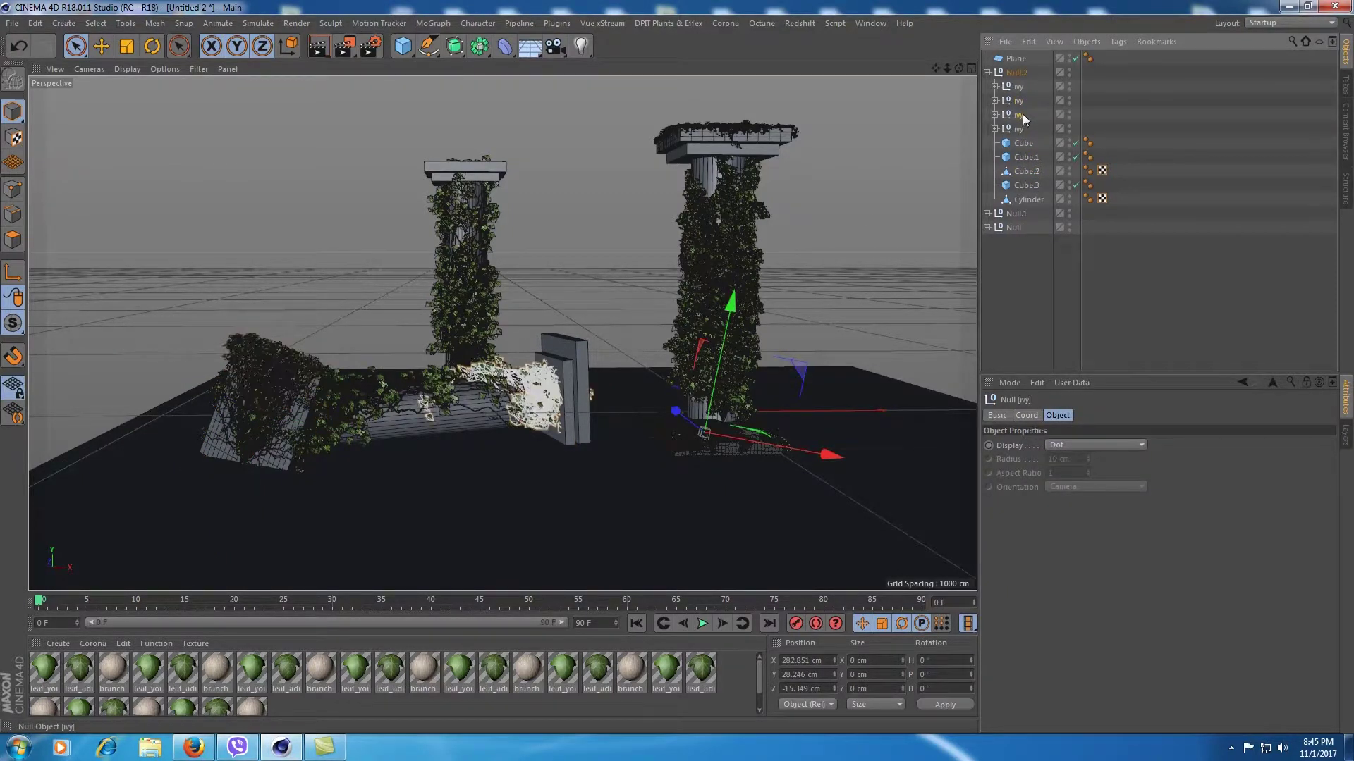
left_click(1020, 99)
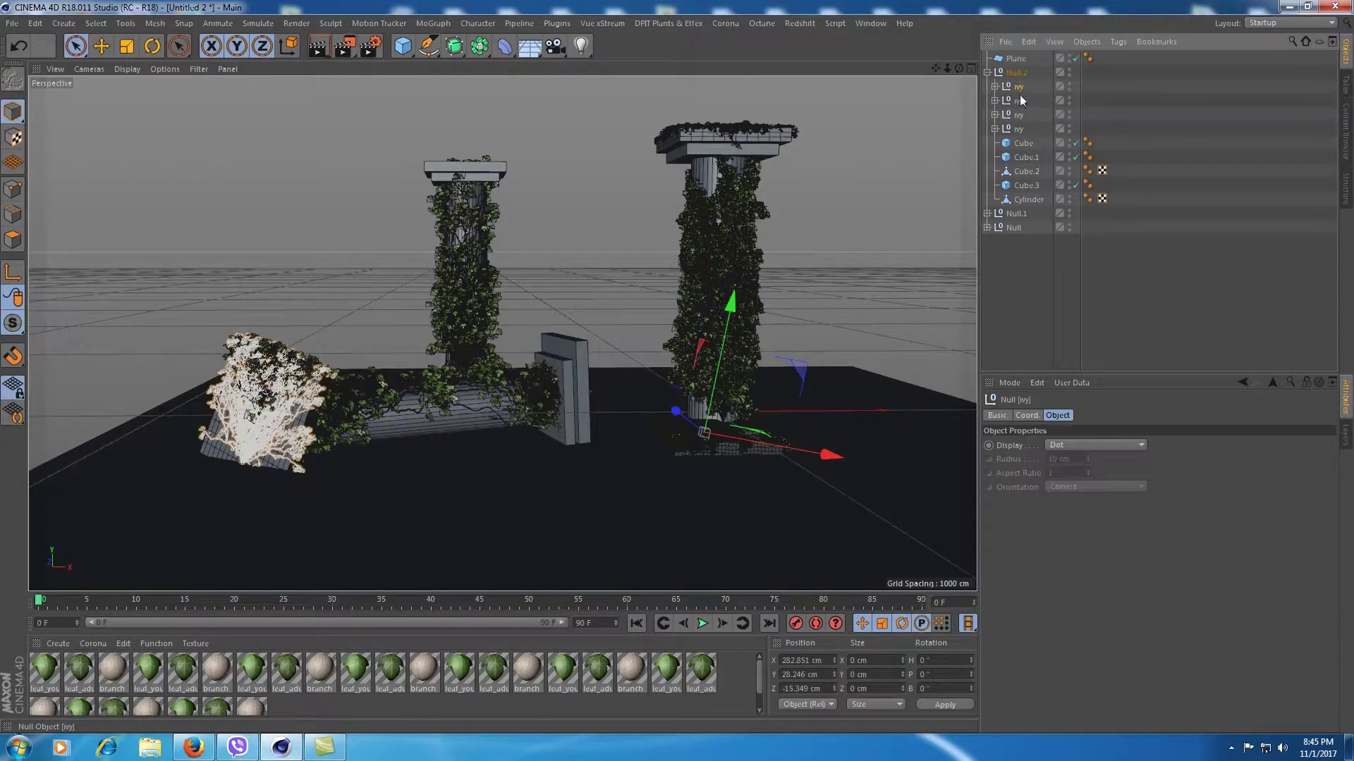
left_click(1019, 99, "ctrl")
left_click(1027, 142, "ctrl")
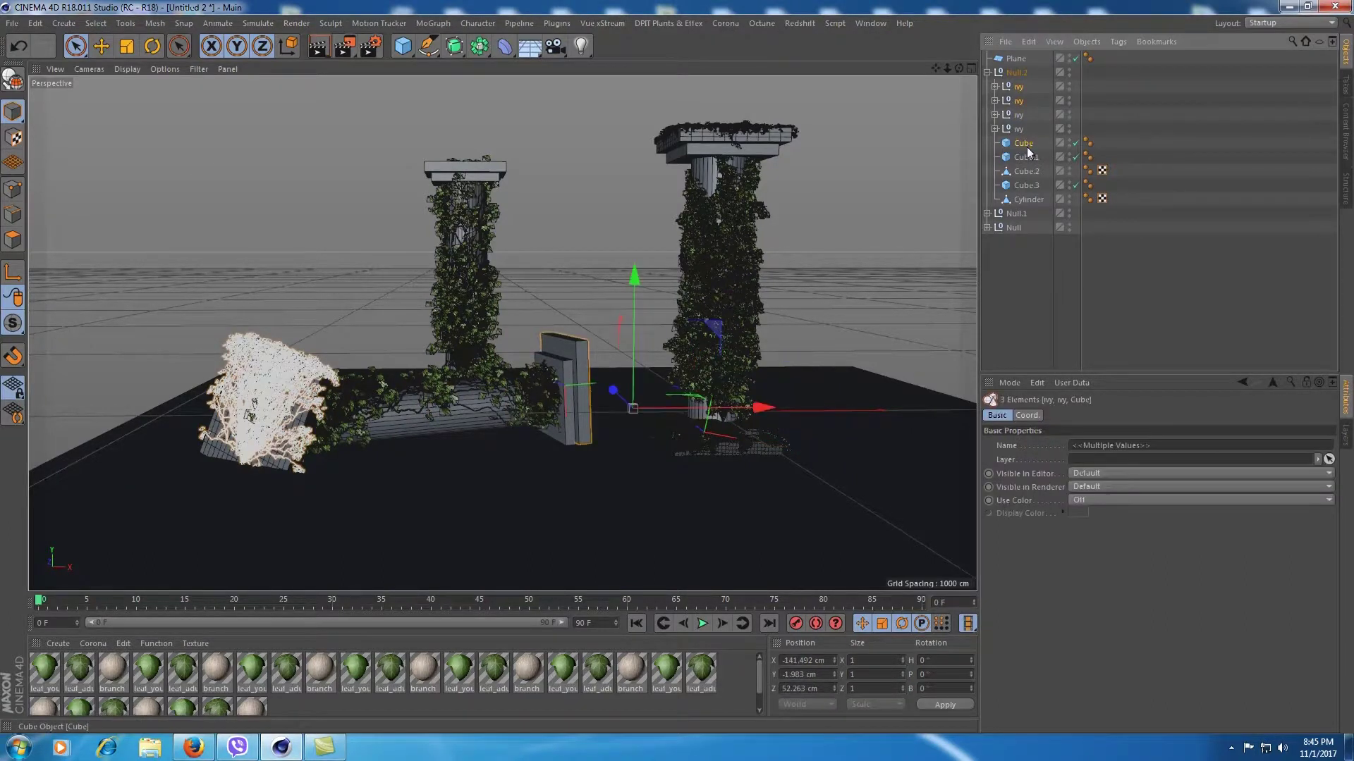
left_click(1028, 150, "ctrl")
left_click(1029, 163, "ctrl")
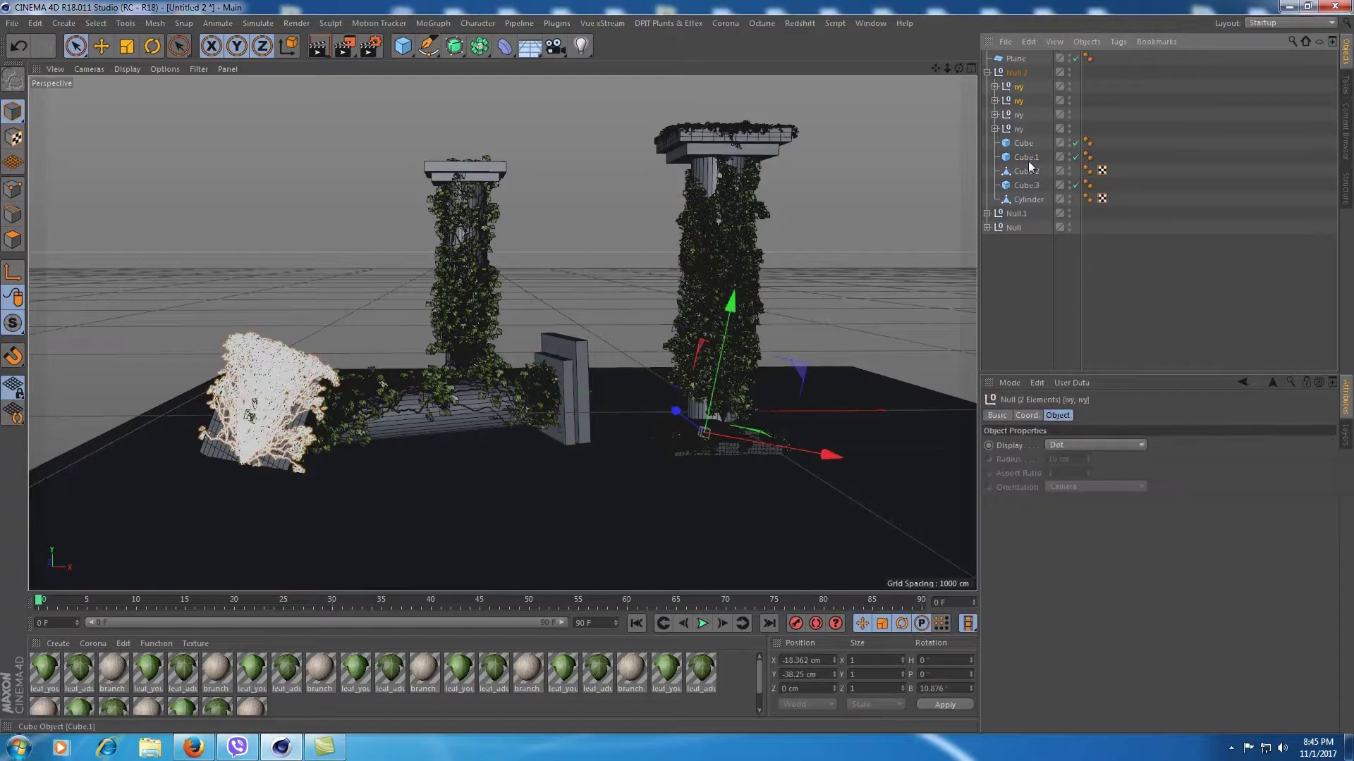
left_click(1027, 172, "ctrl")
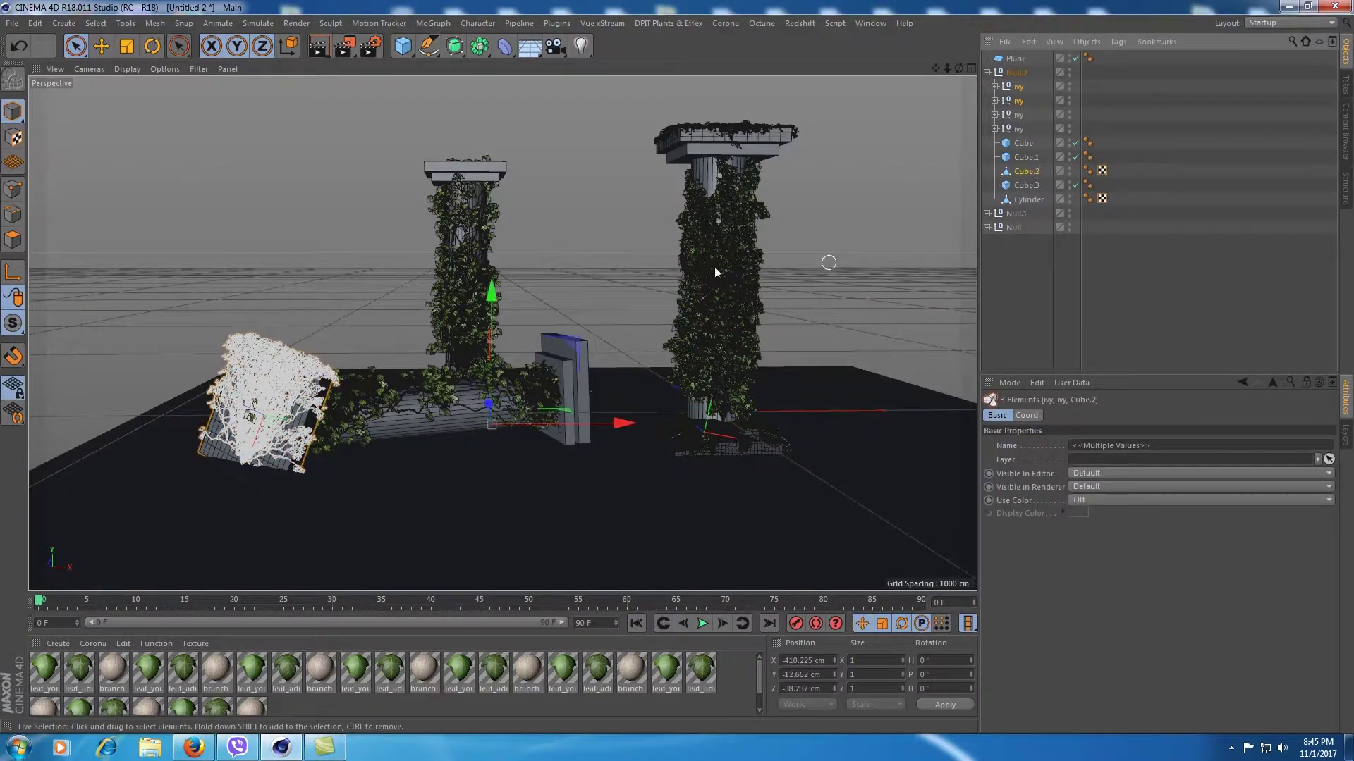
Raise the ivy and Cube.2 about 35 cm and tilt them roughly 9 degrees
left_click_drag(491, 292, 505, 282)
left_click(152, 46)
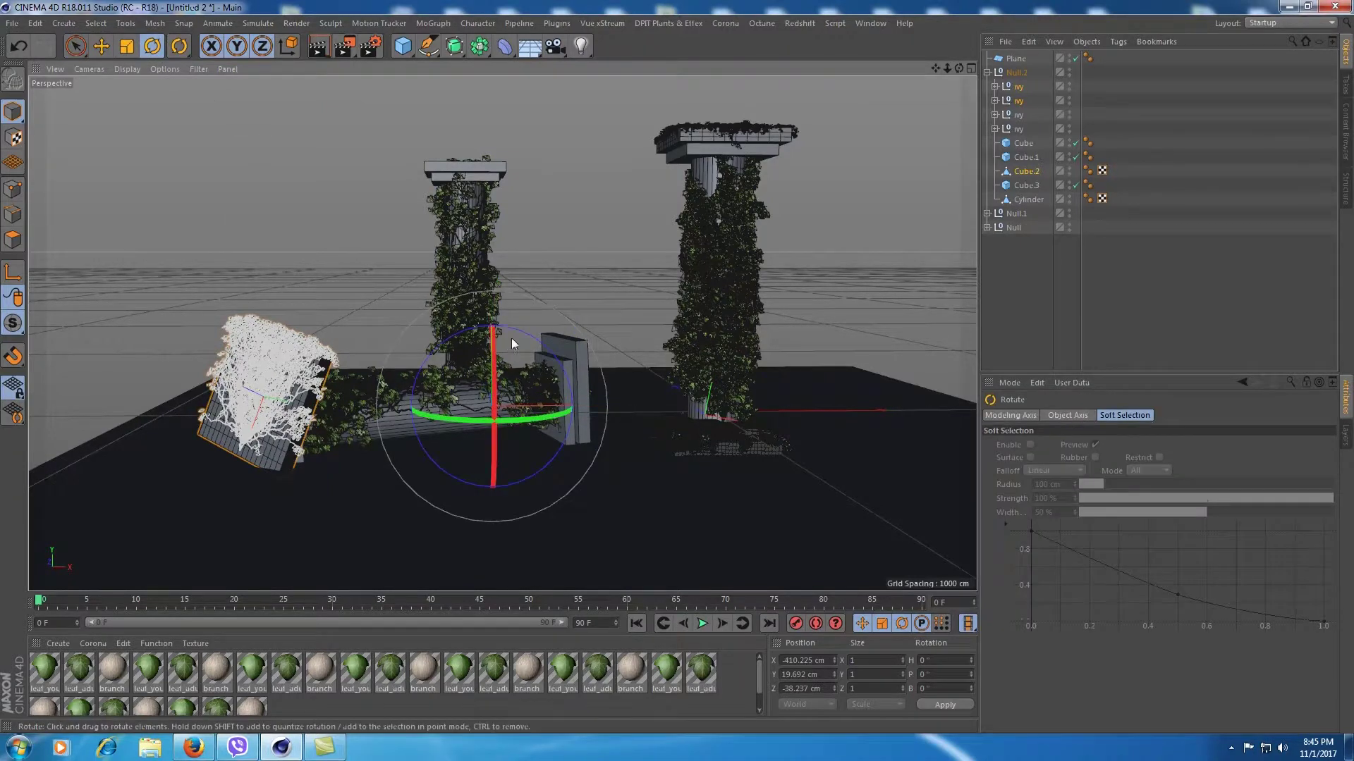
left_click_drag(518, 331, 506, 319)
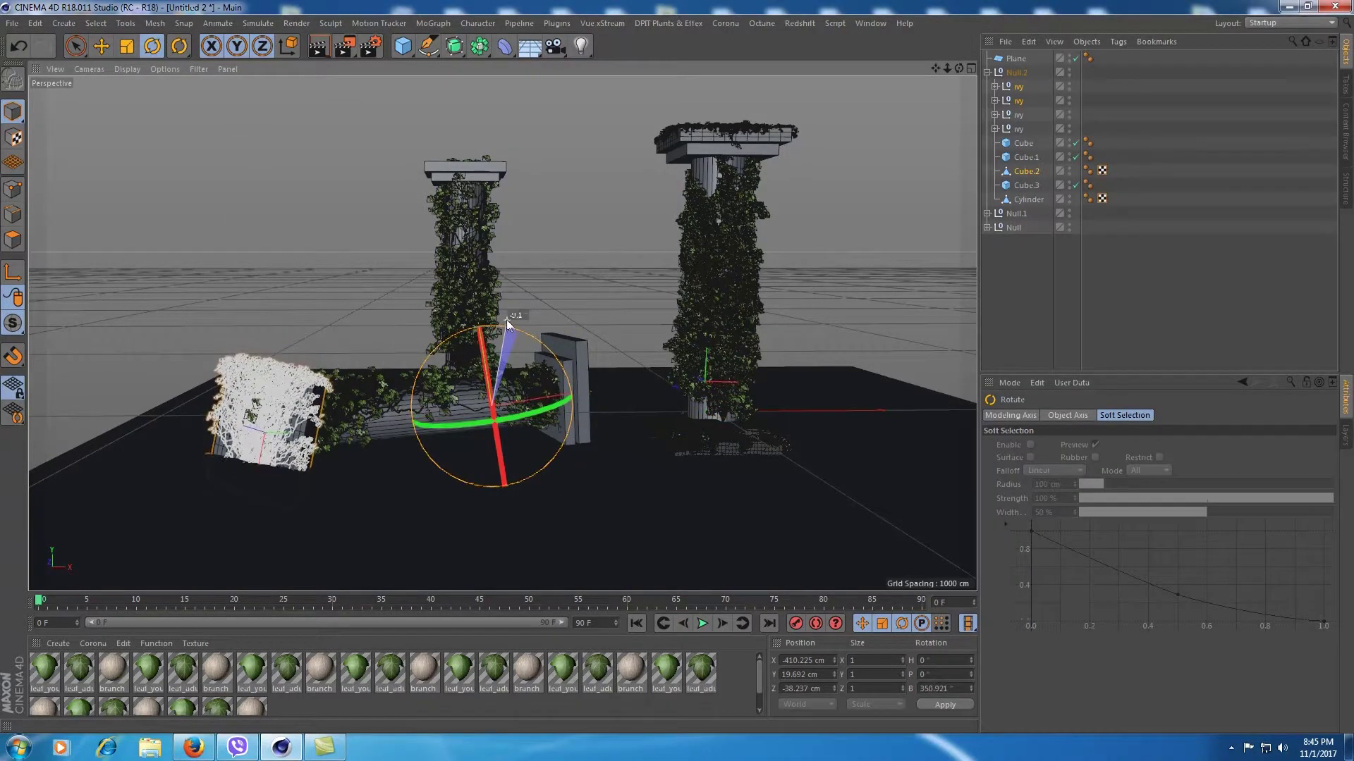
left_click(75, 46)
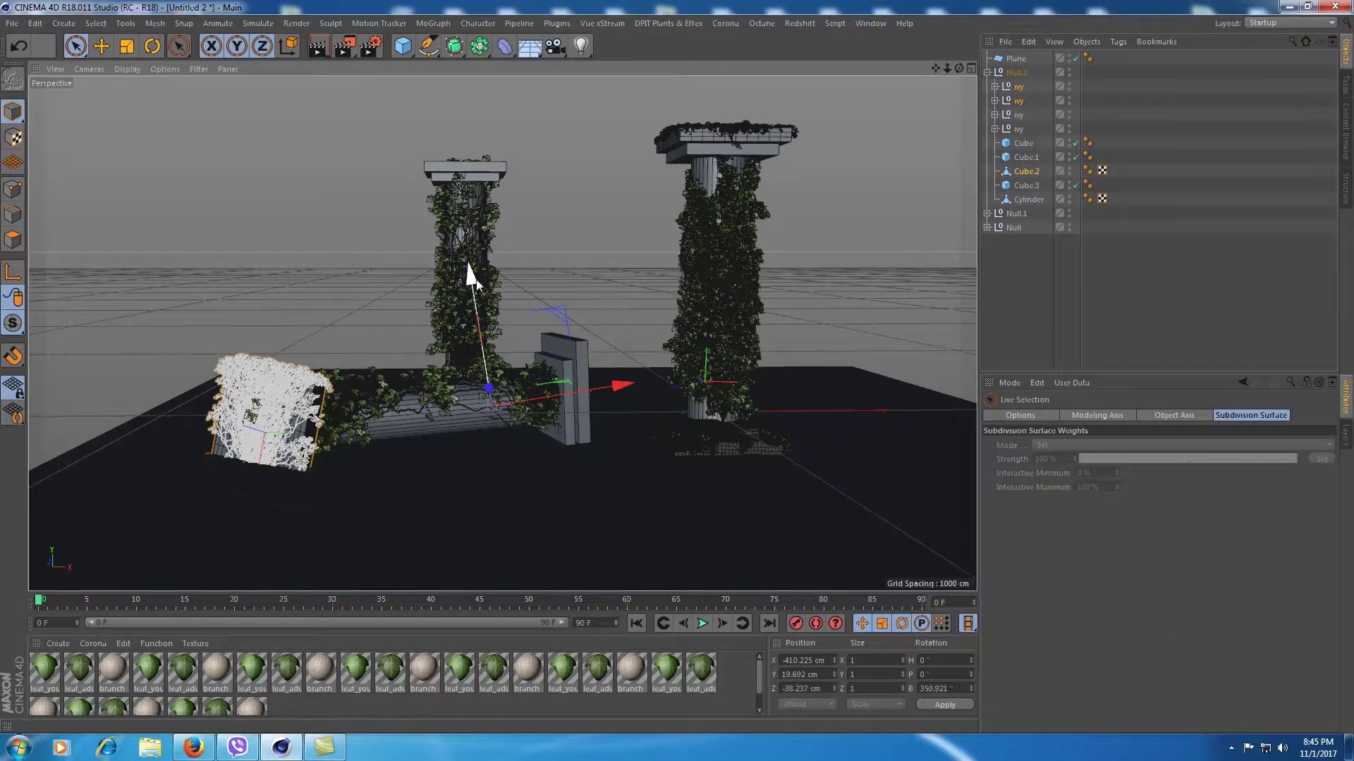
left_click_drag(475, 280, 480, 245)
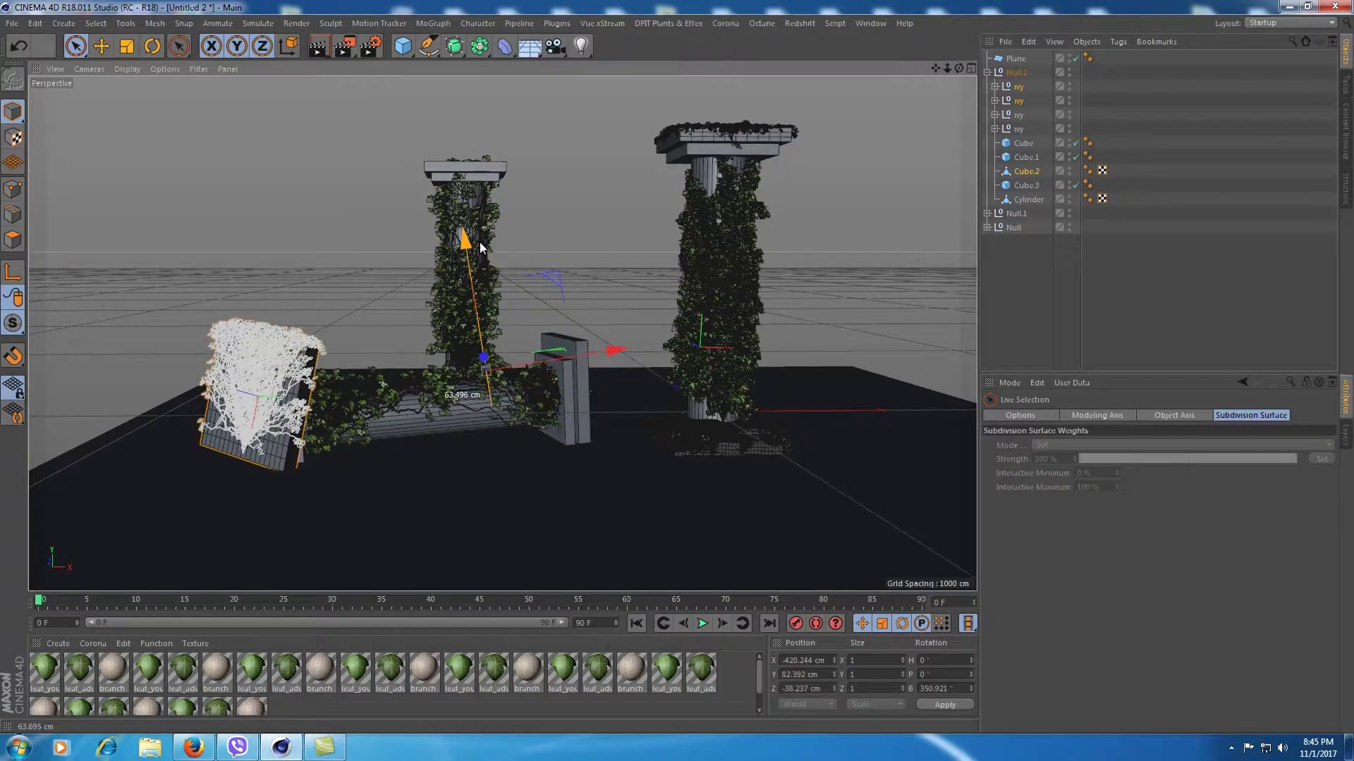
left_click(152, 46)
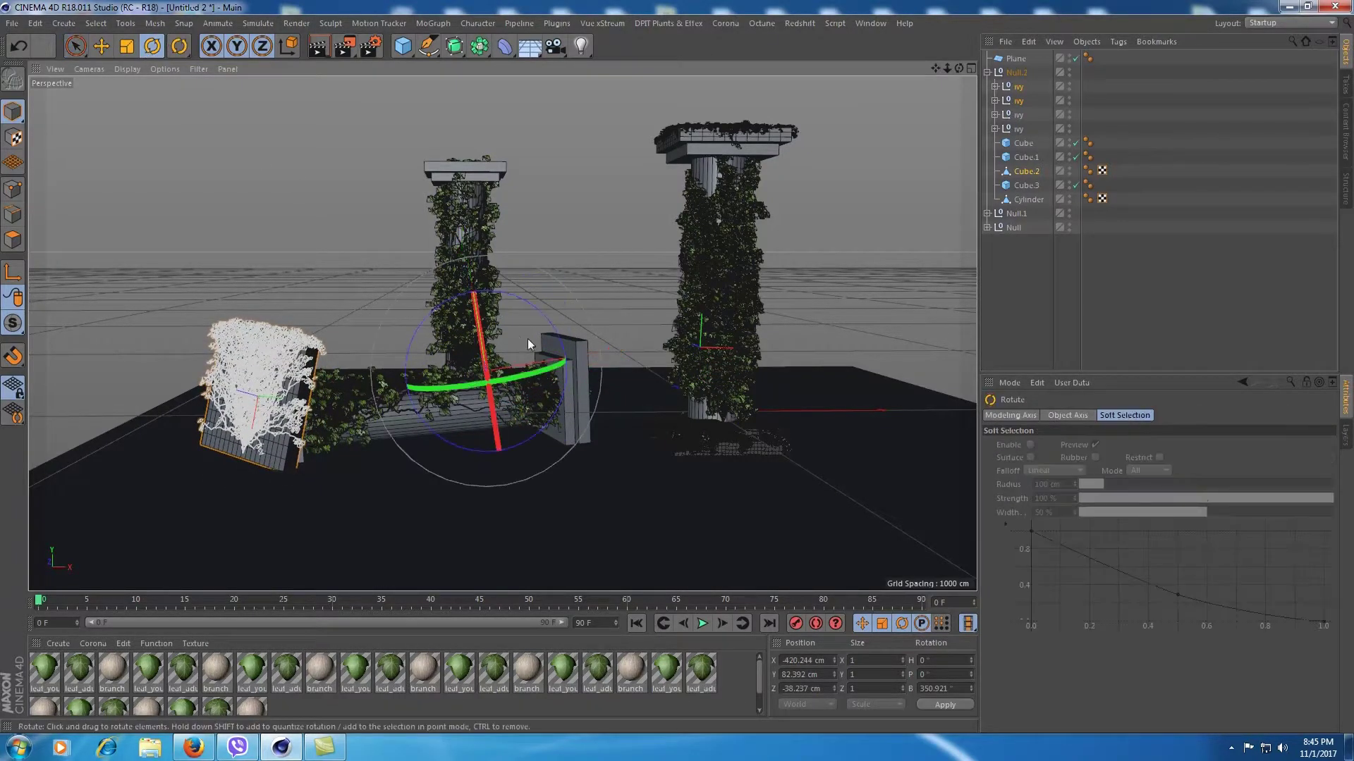
left_click_drag(527, 339, 459, 243)
Tilt the ivy wall piece further and lower it to about Y 75.6 cm
left_click(70, 48)
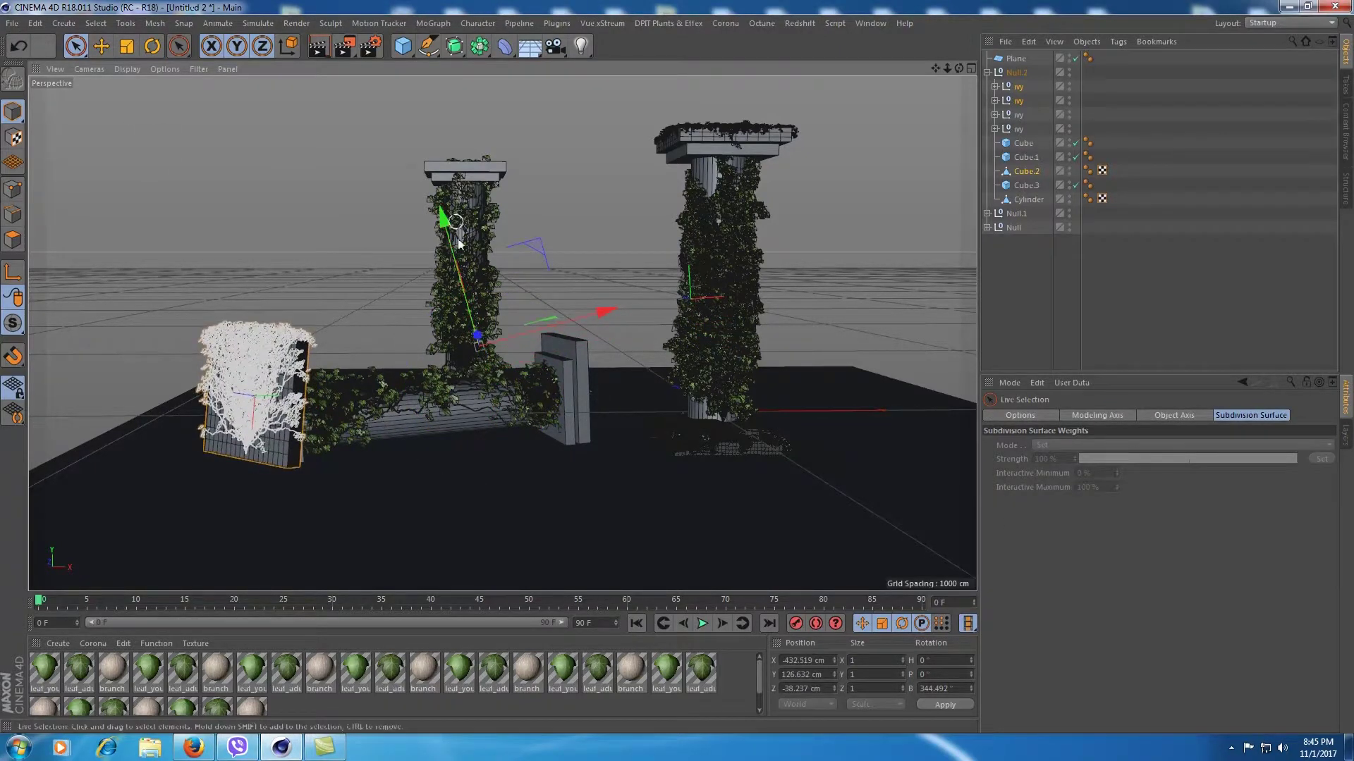
left_click_drag(543, 329, 541, 342)
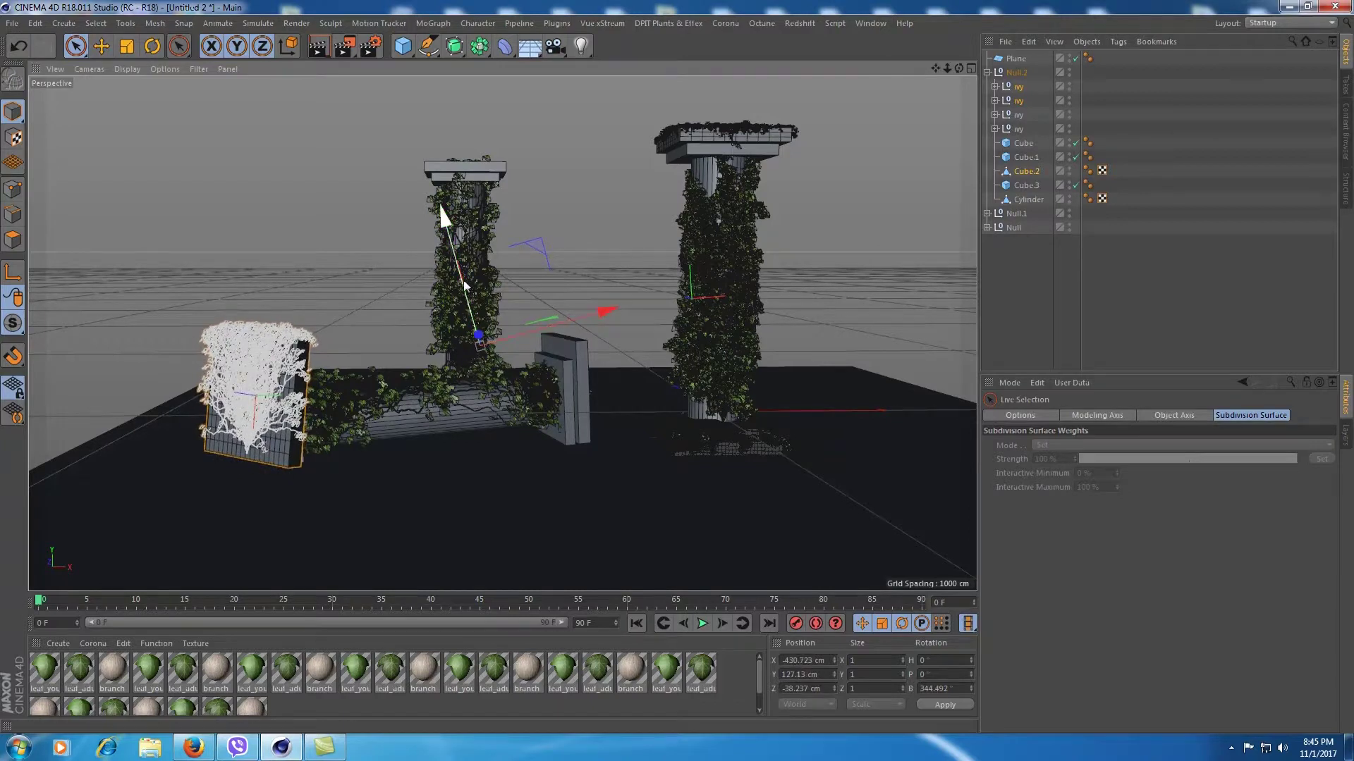
left_click(146, 53)
left_click_drag(402, 326, 391, 351)
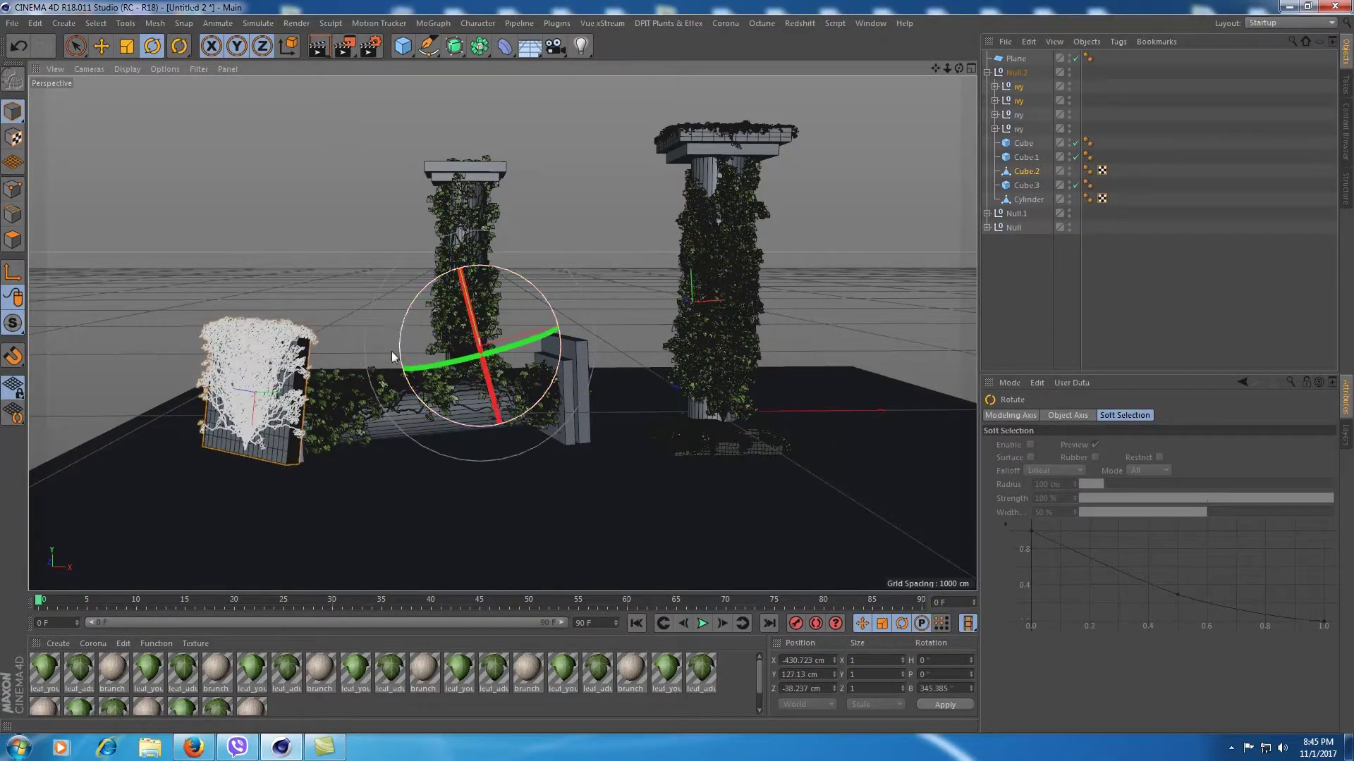
left_click_drag(472, 324, 476, 330)
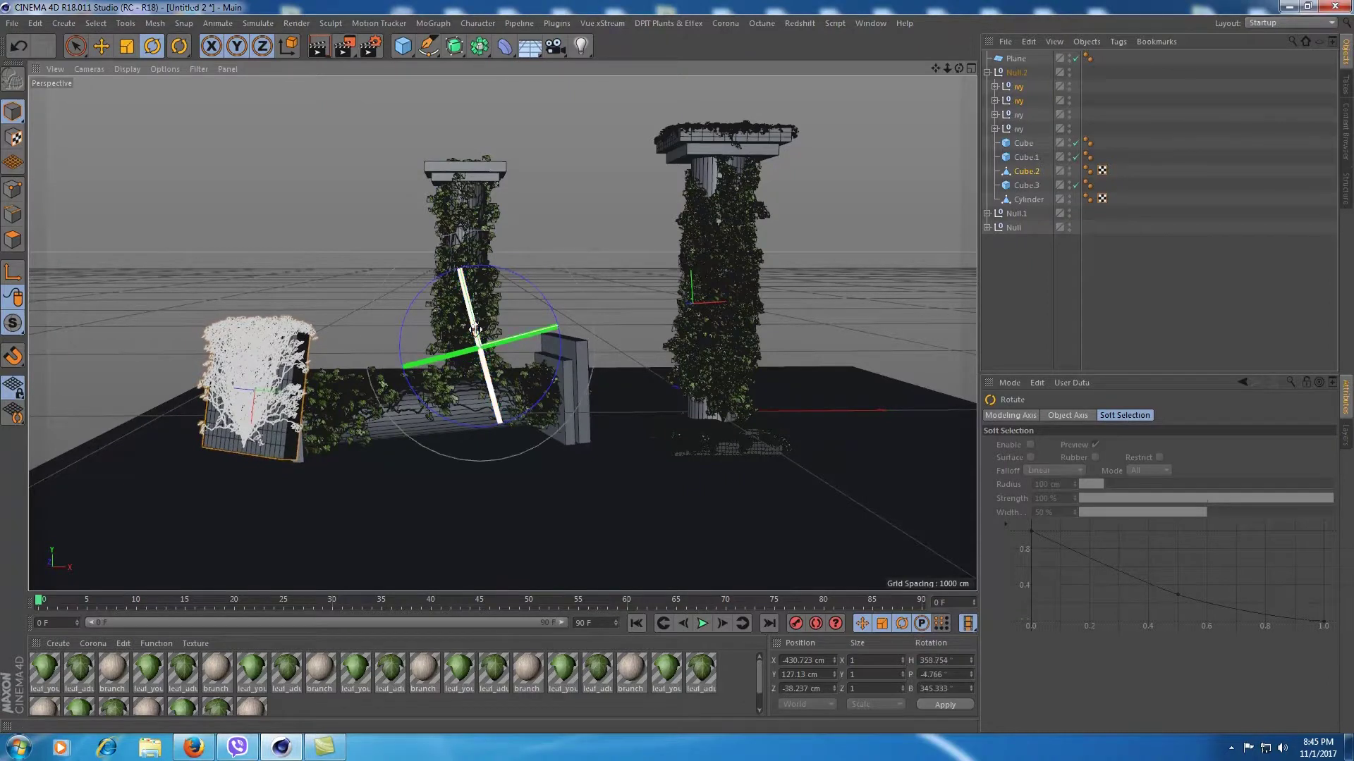
left_click_drag(425, 287, 280, 185)
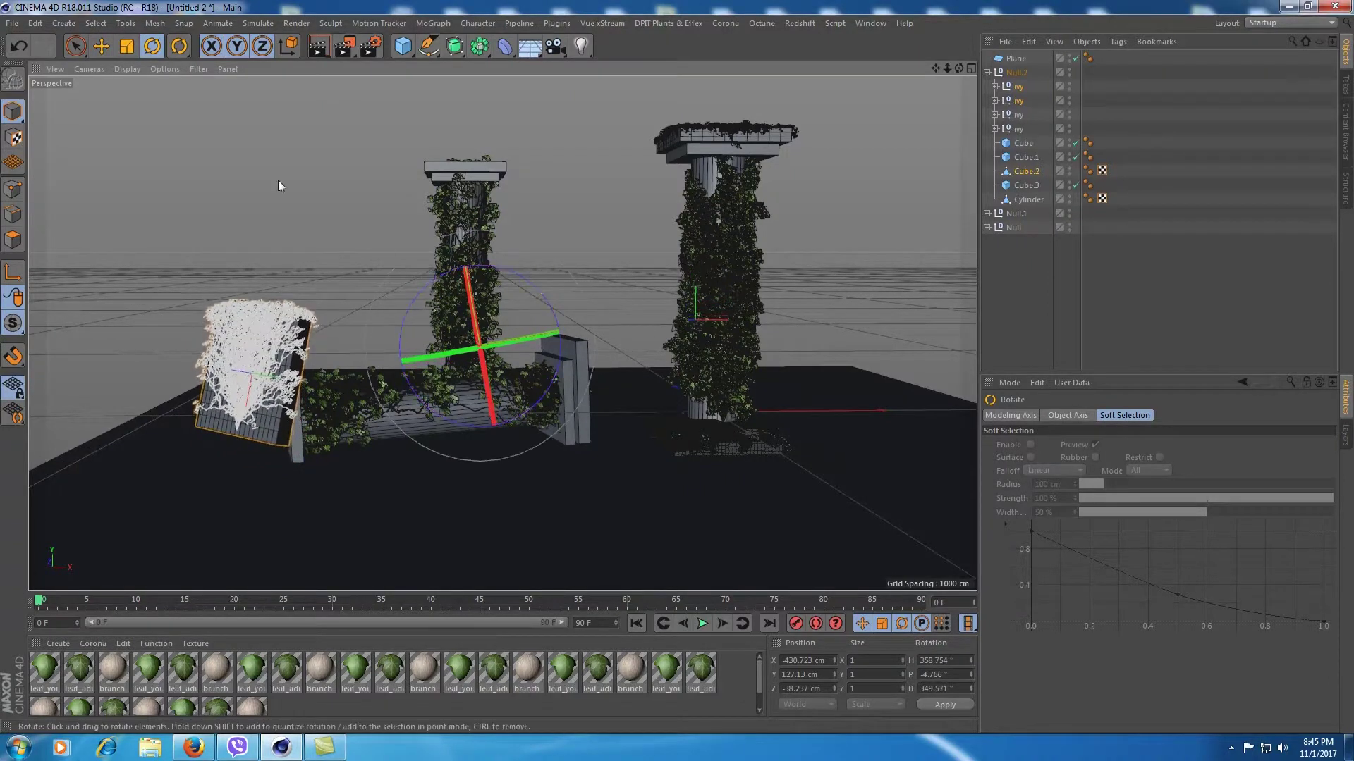
left_click(76, 48)
left_click_drag(457, 222, 464, 262)
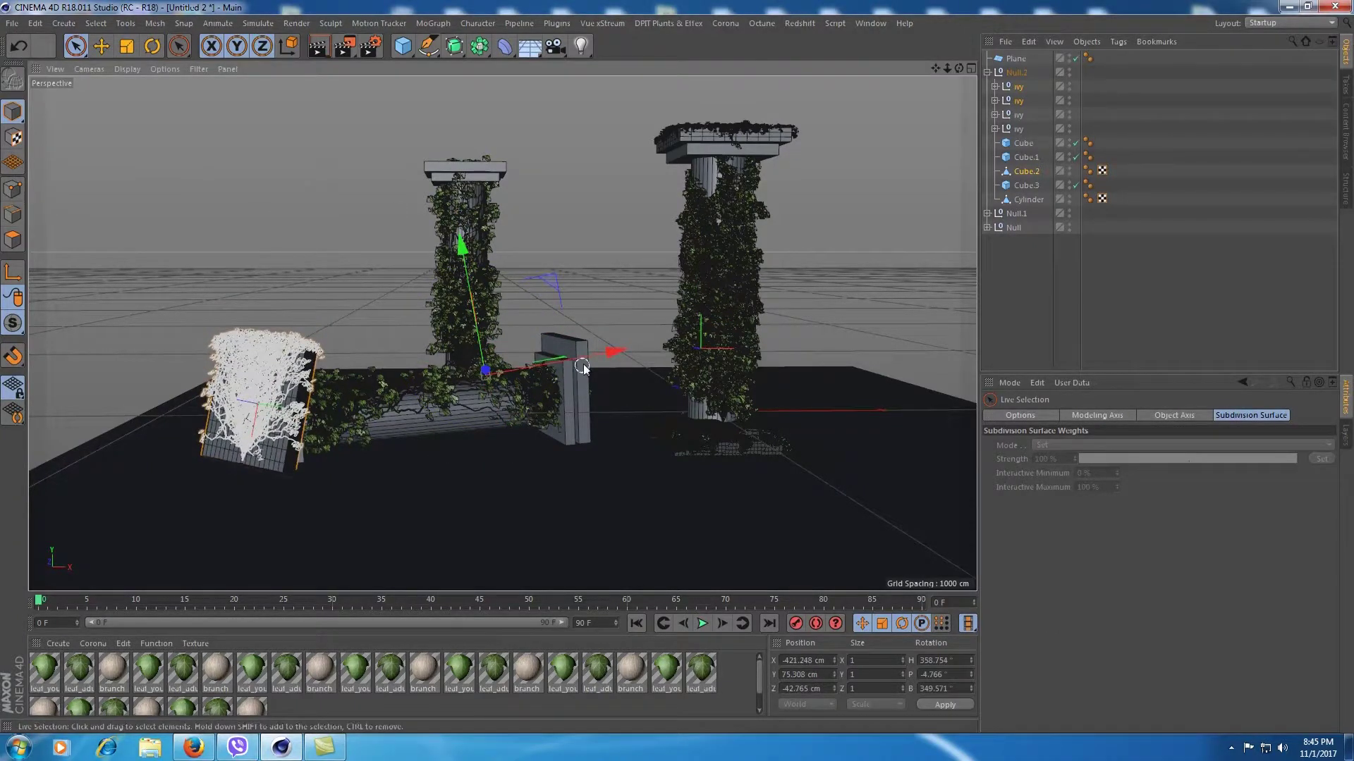
left_click_drag(594, 355, 597, 355)
left_click_drag(464, 248, 462, 243)
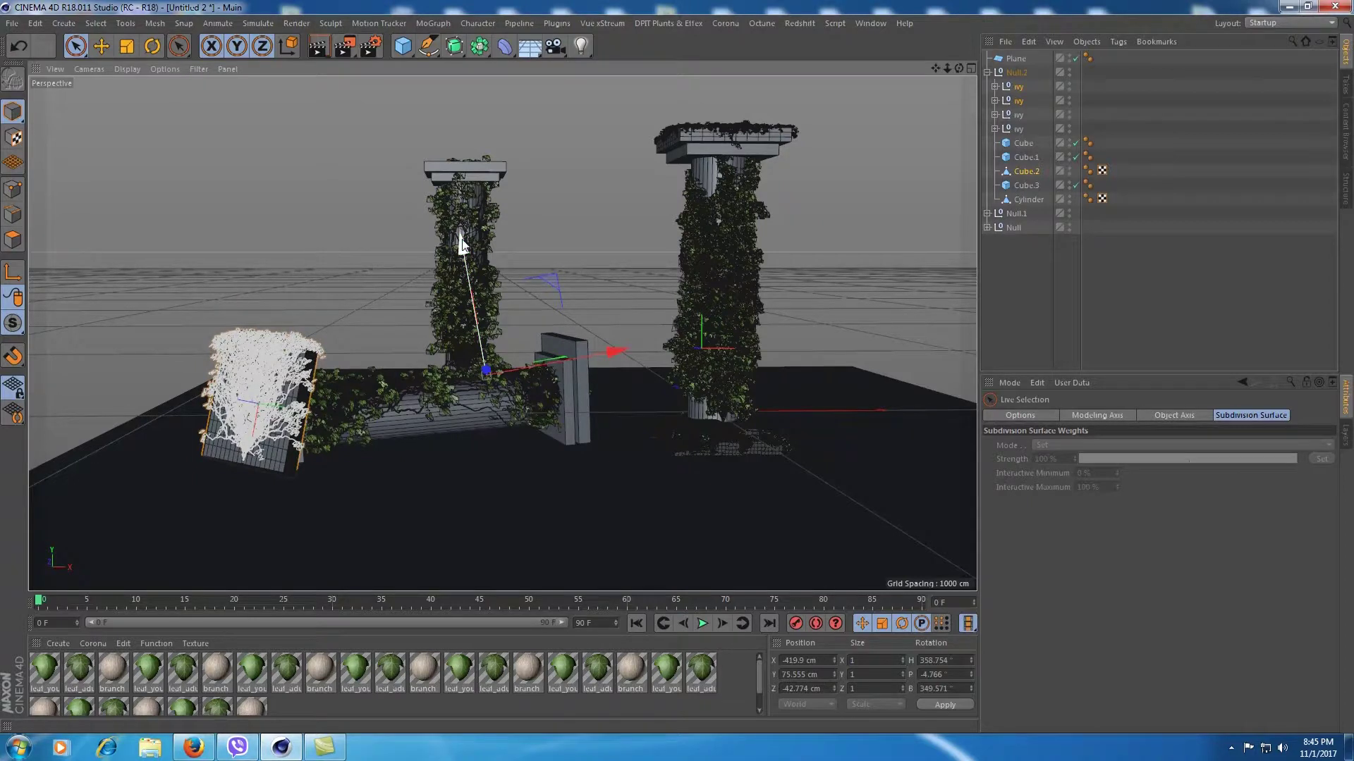
left_click(1038, 278)
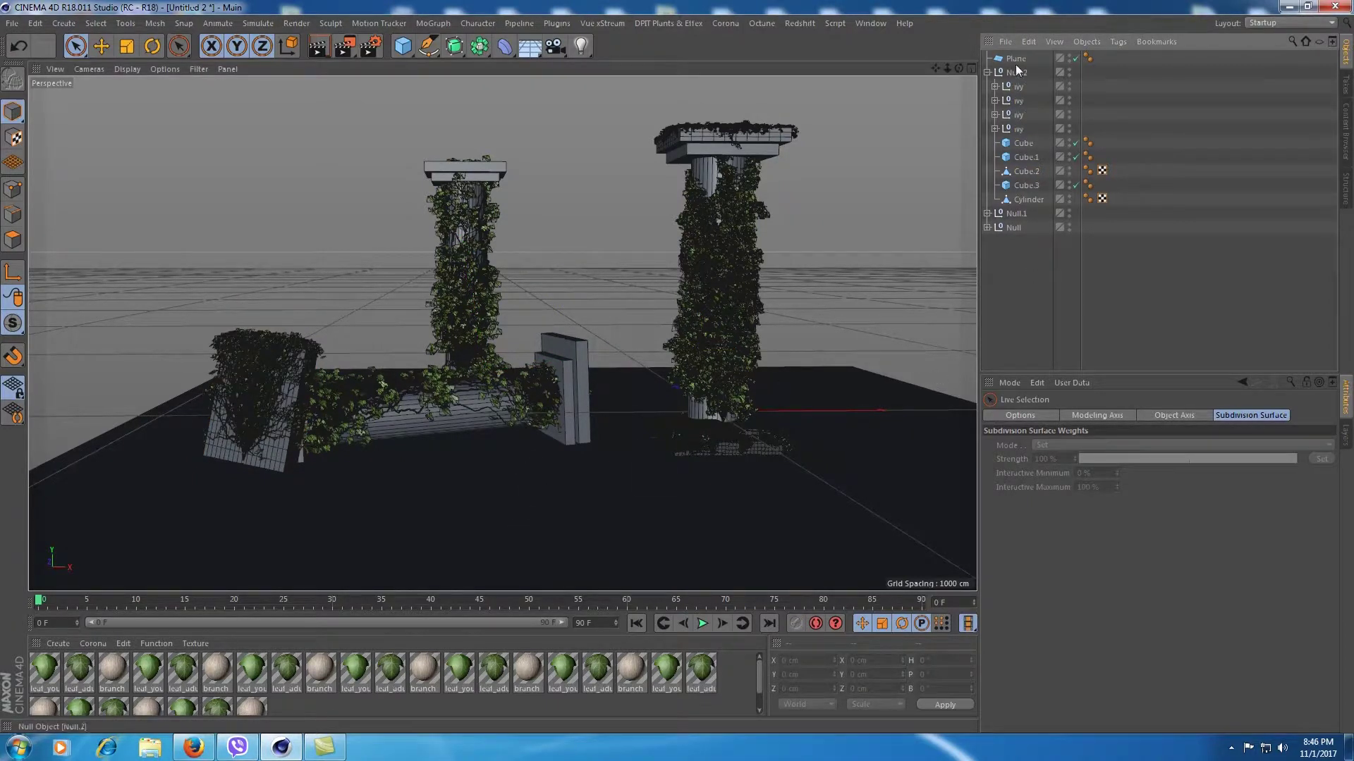
left_click(987, 73)
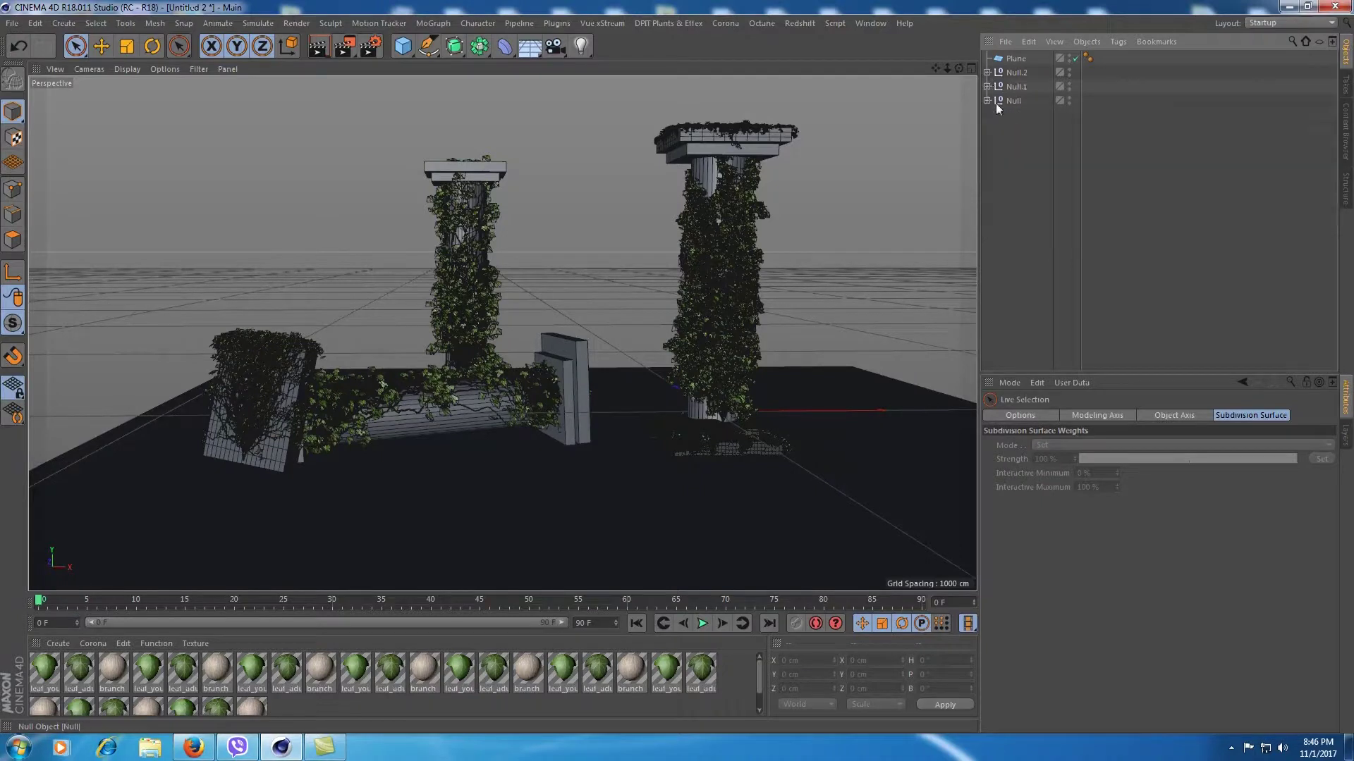
Make the ground Plane editable and grow ivy over it with Ivy Grower
left_click(1016, 60)
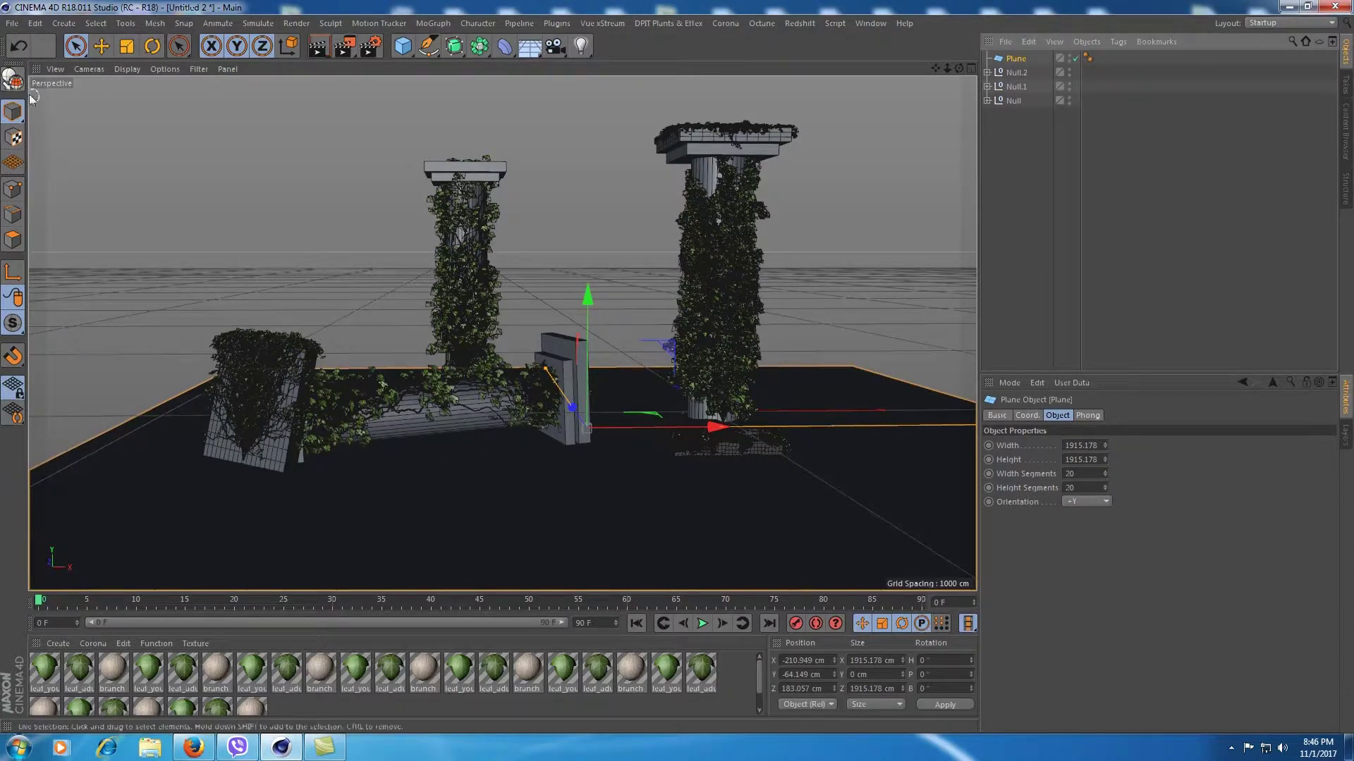
key("c")
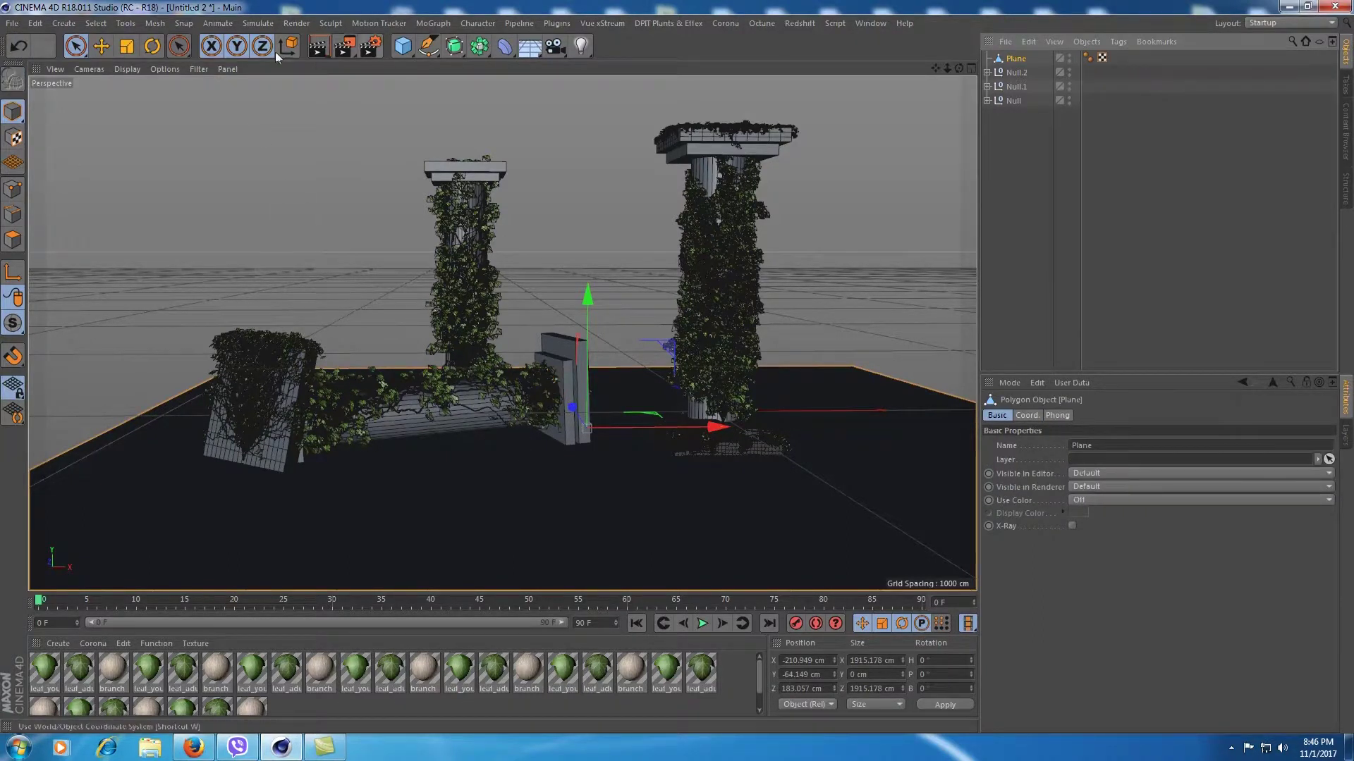
left_click(556, 23)
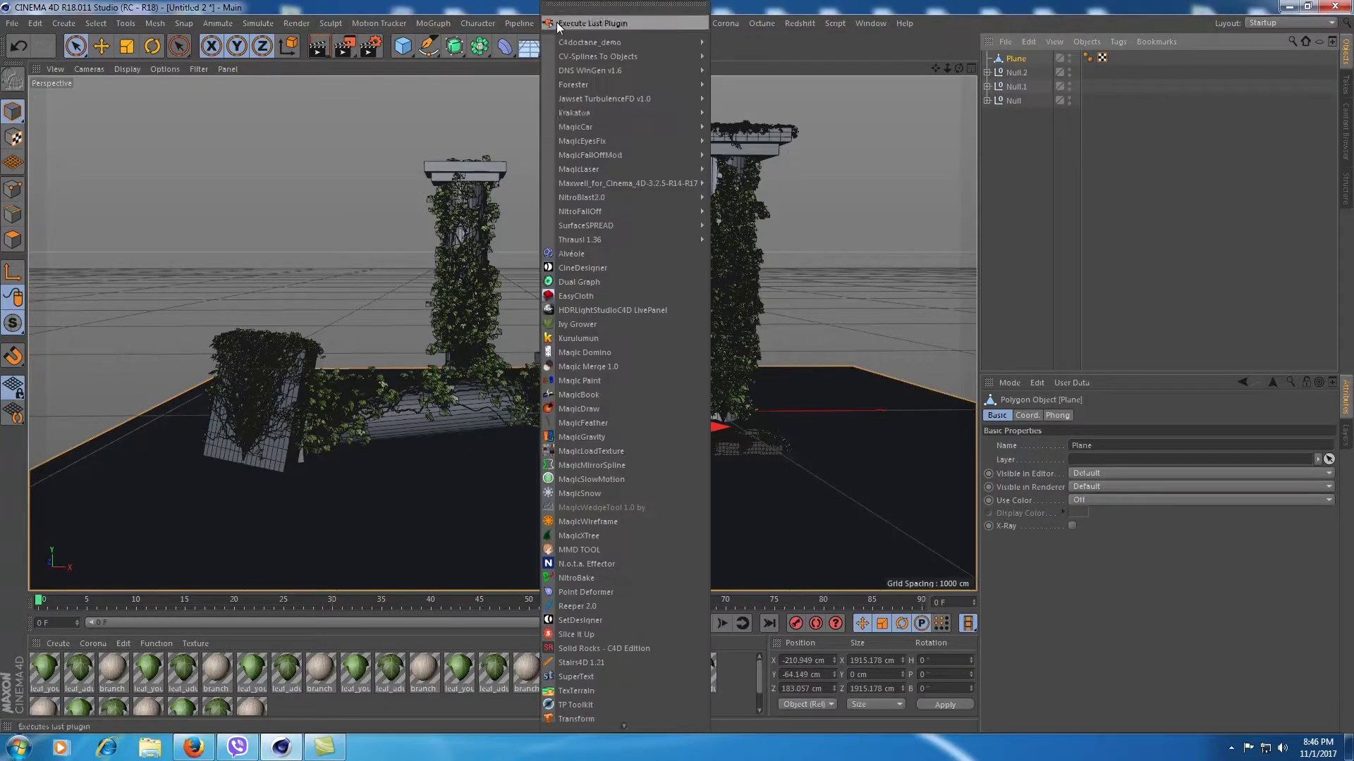
left_click(566, 326)
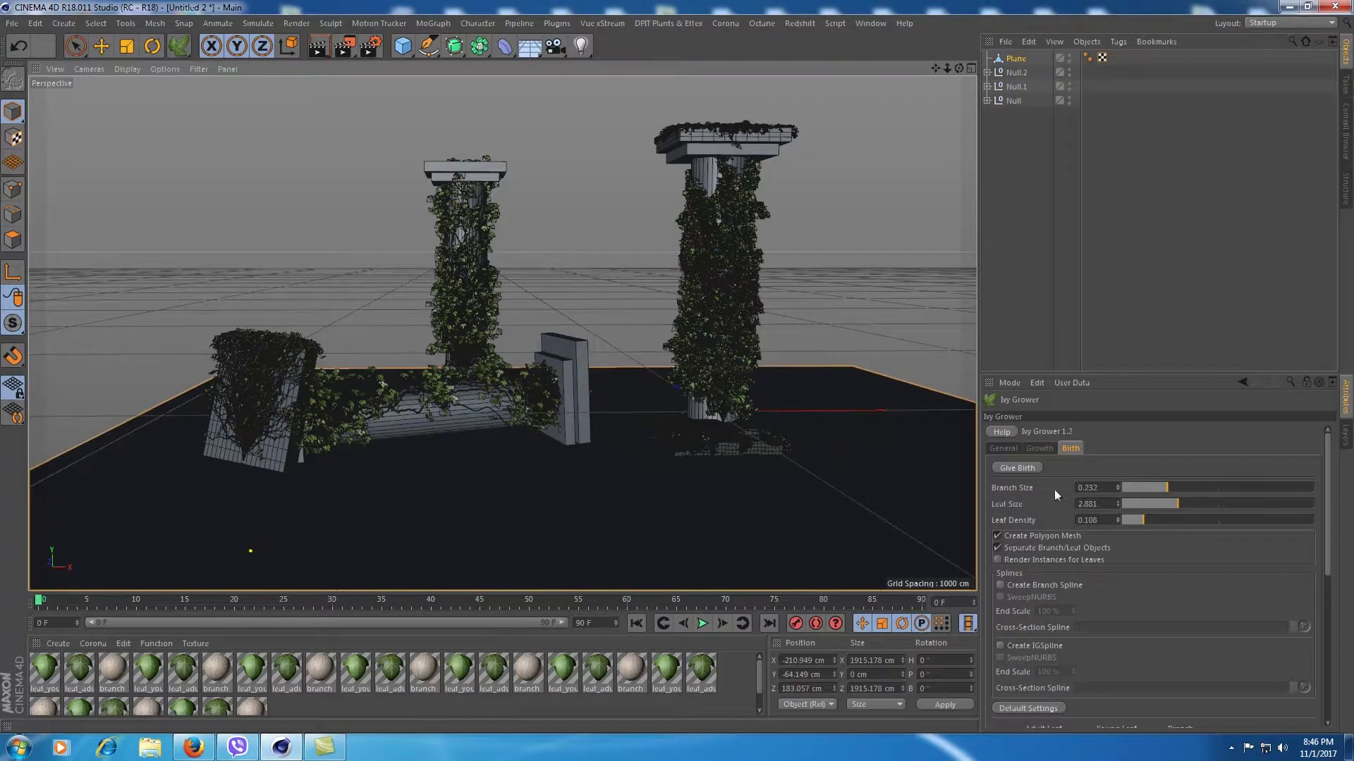
left_click(1038, 448)
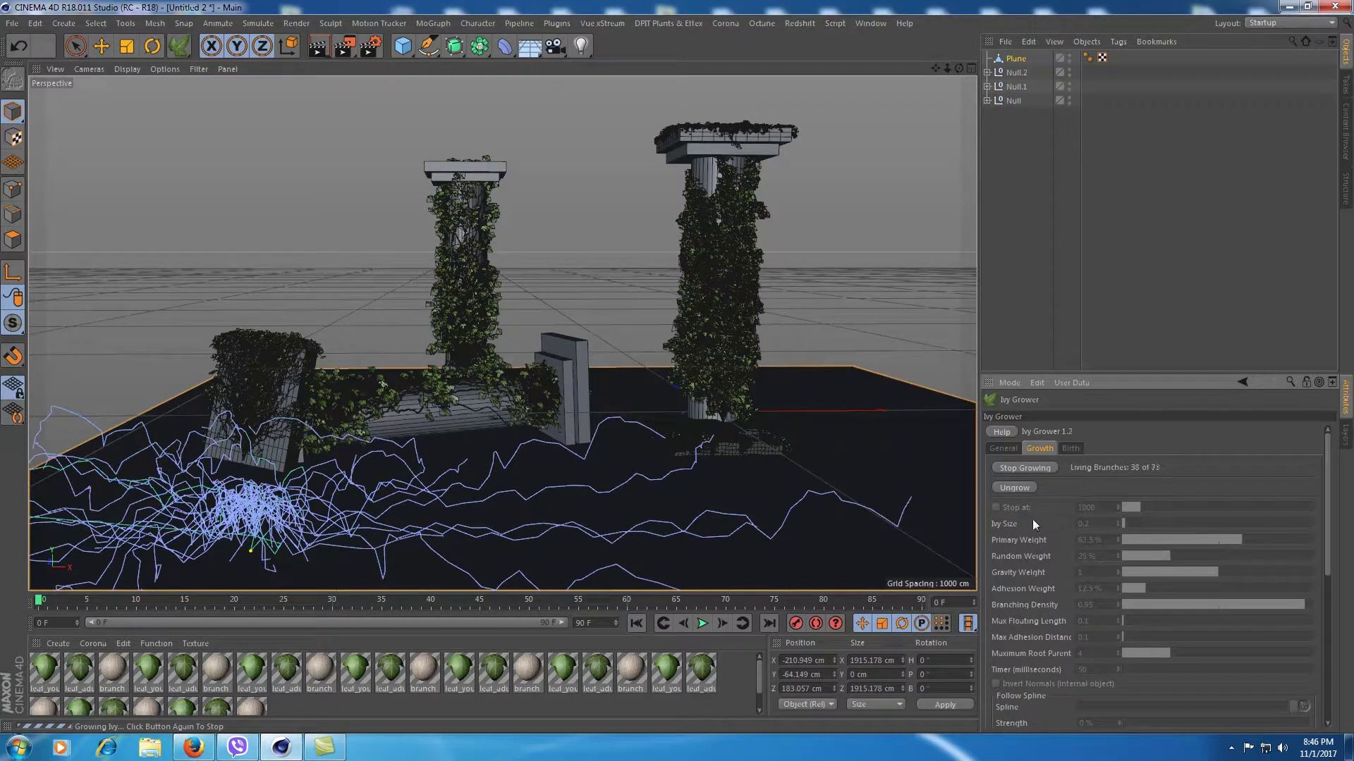
left_click(1023, 466)
Generate the ivy mesh with Branch Size 0.031 and Leaf Size 1.259
left_click(1070, 448)
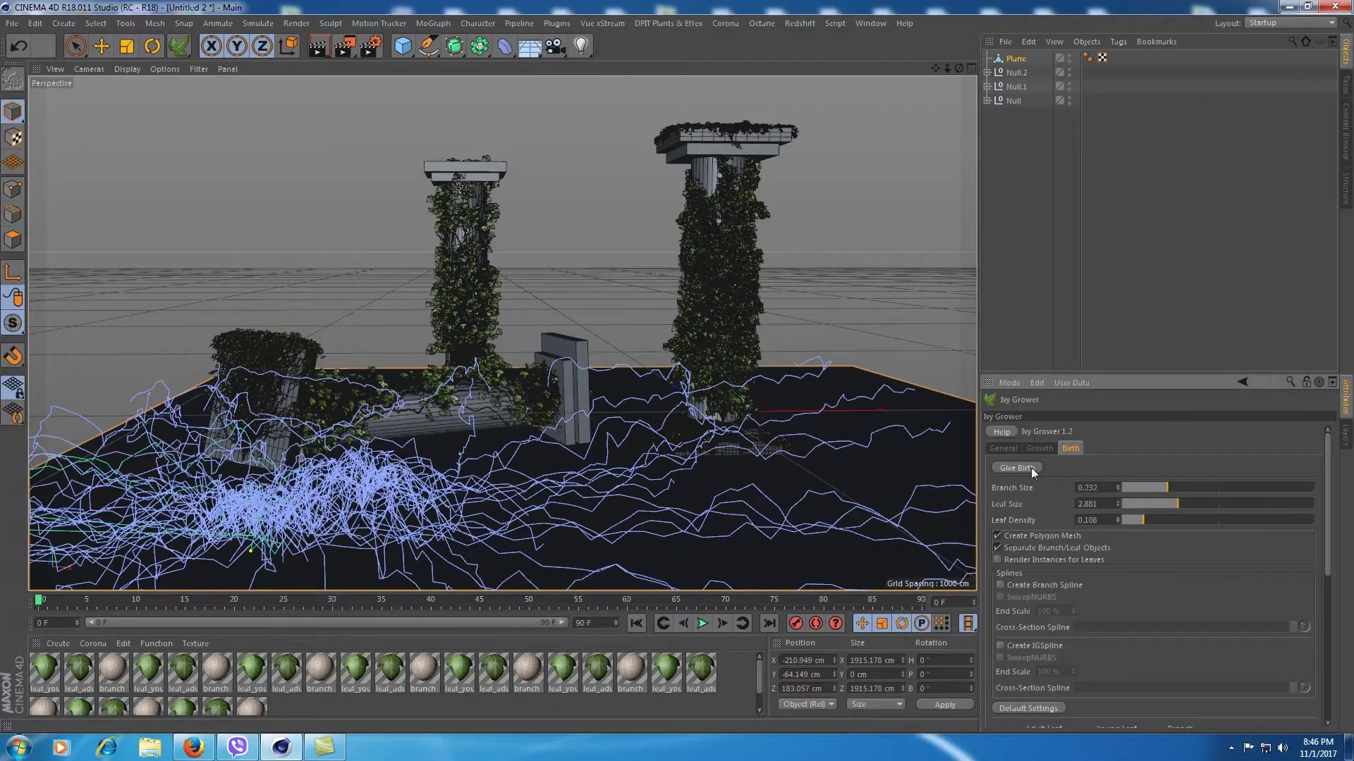
left_click(1029, 468)
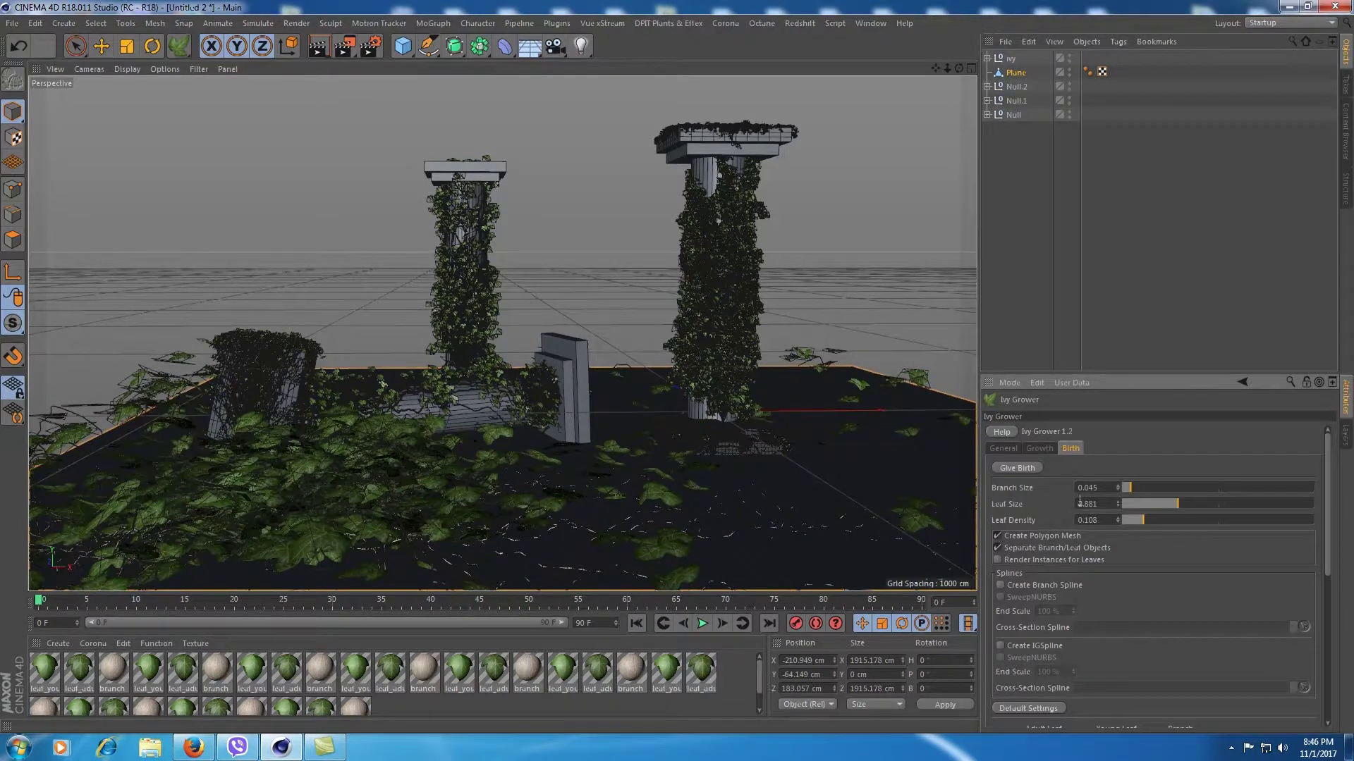
left_click_drag(1156, 501, 1146, 504)
left_click(1020, 467)
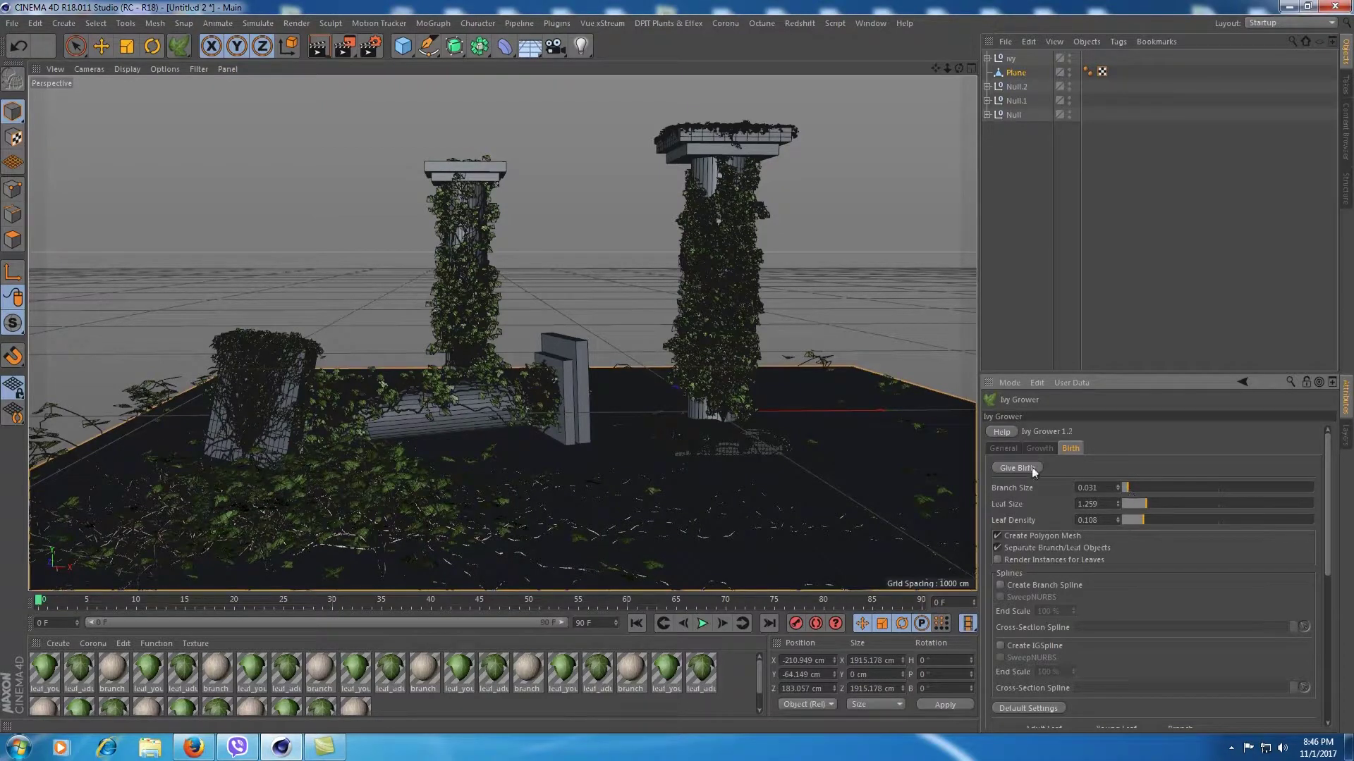
left_click(1031, 469)
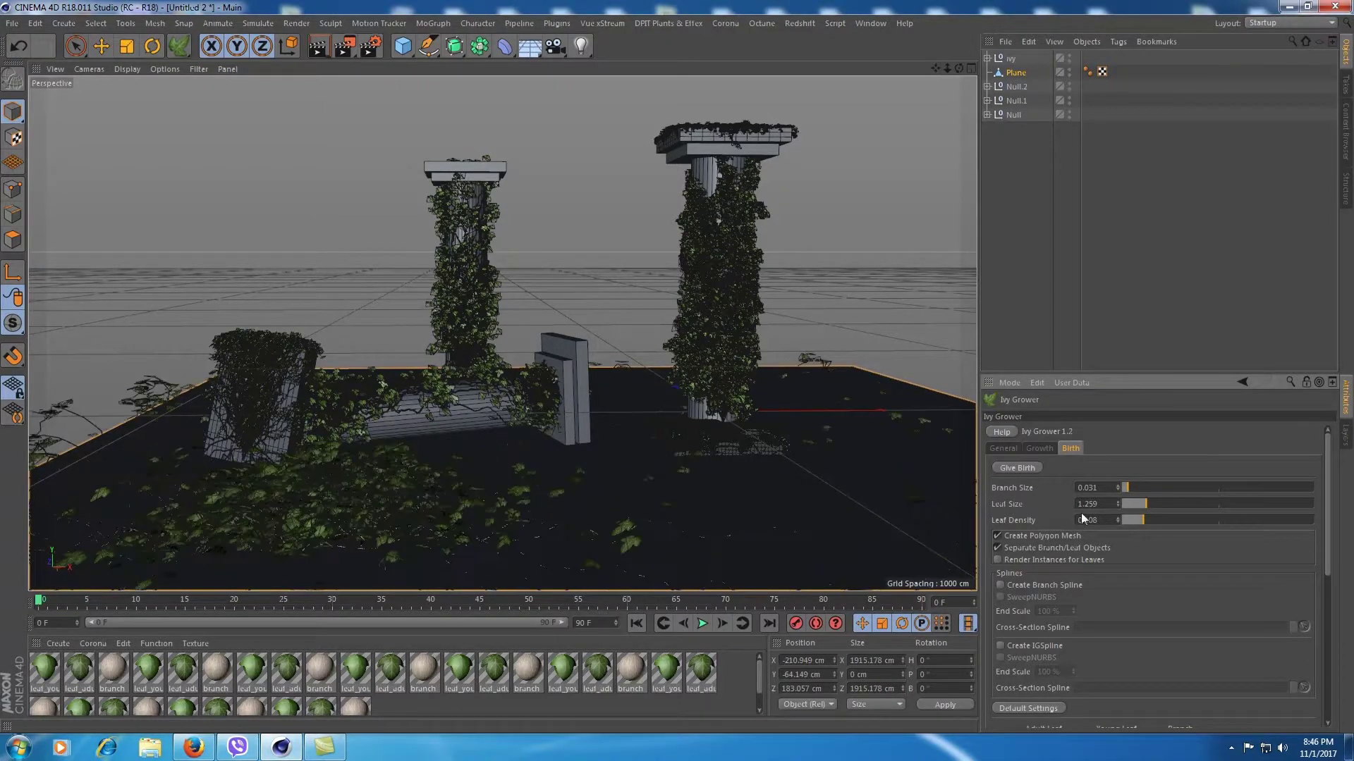
left_click(1016, 470)
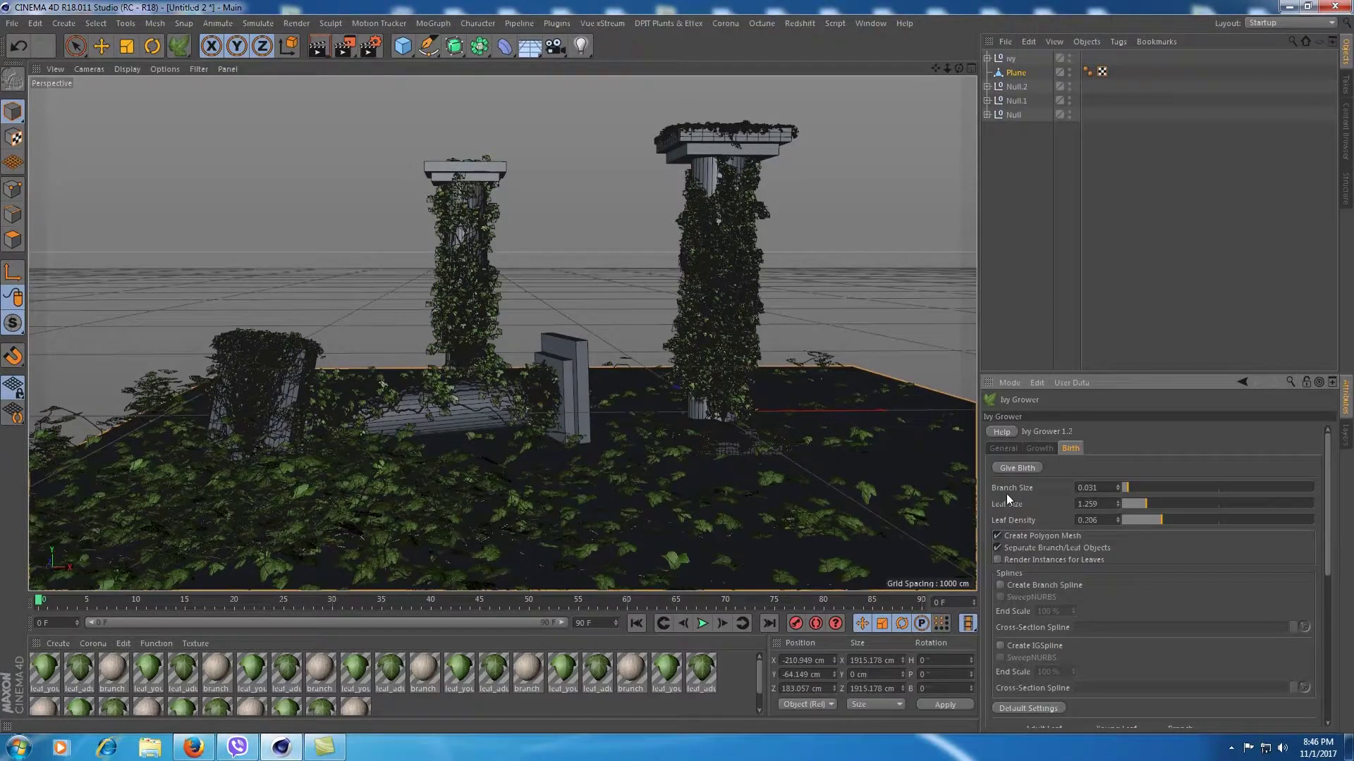
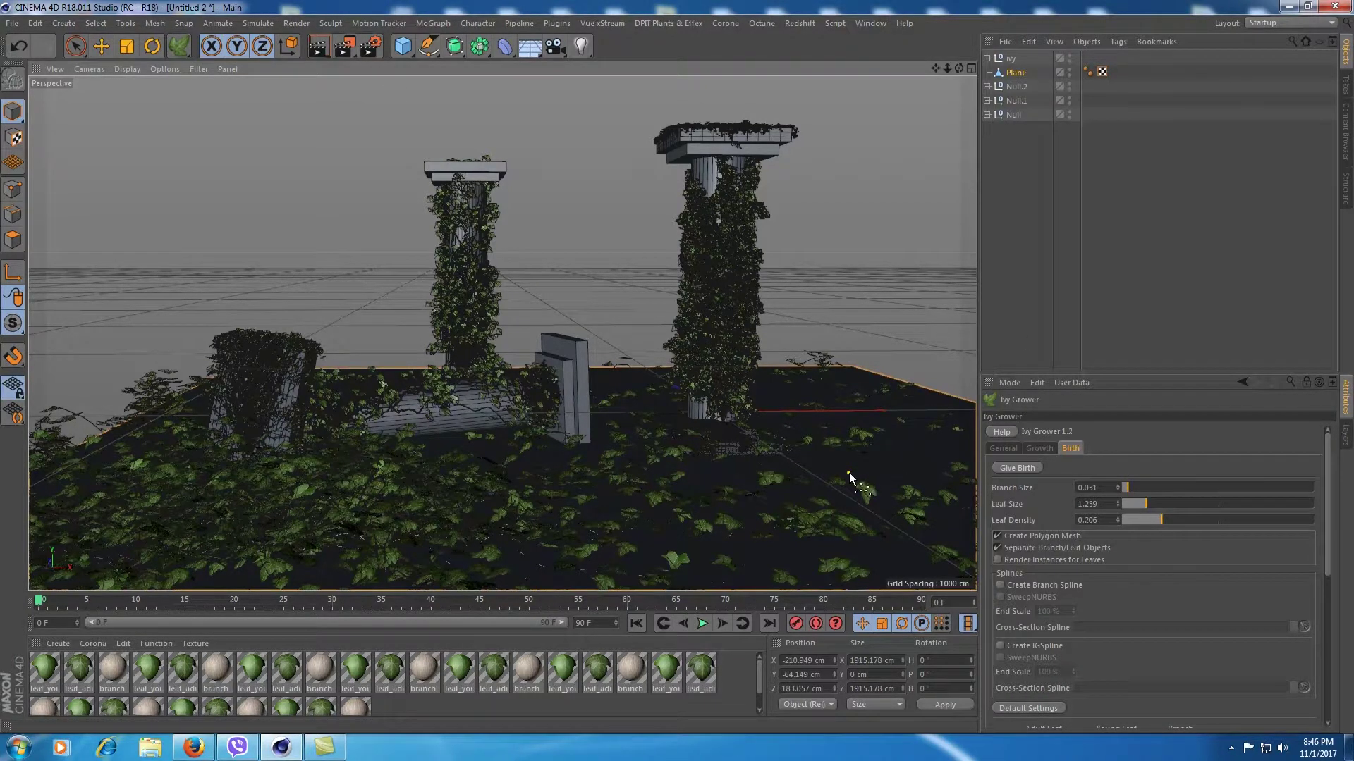
Grow ivy partway across the ground plane and turn it into a leafy ivy object
left_click(1041, 449)
left_click(1025, 468)
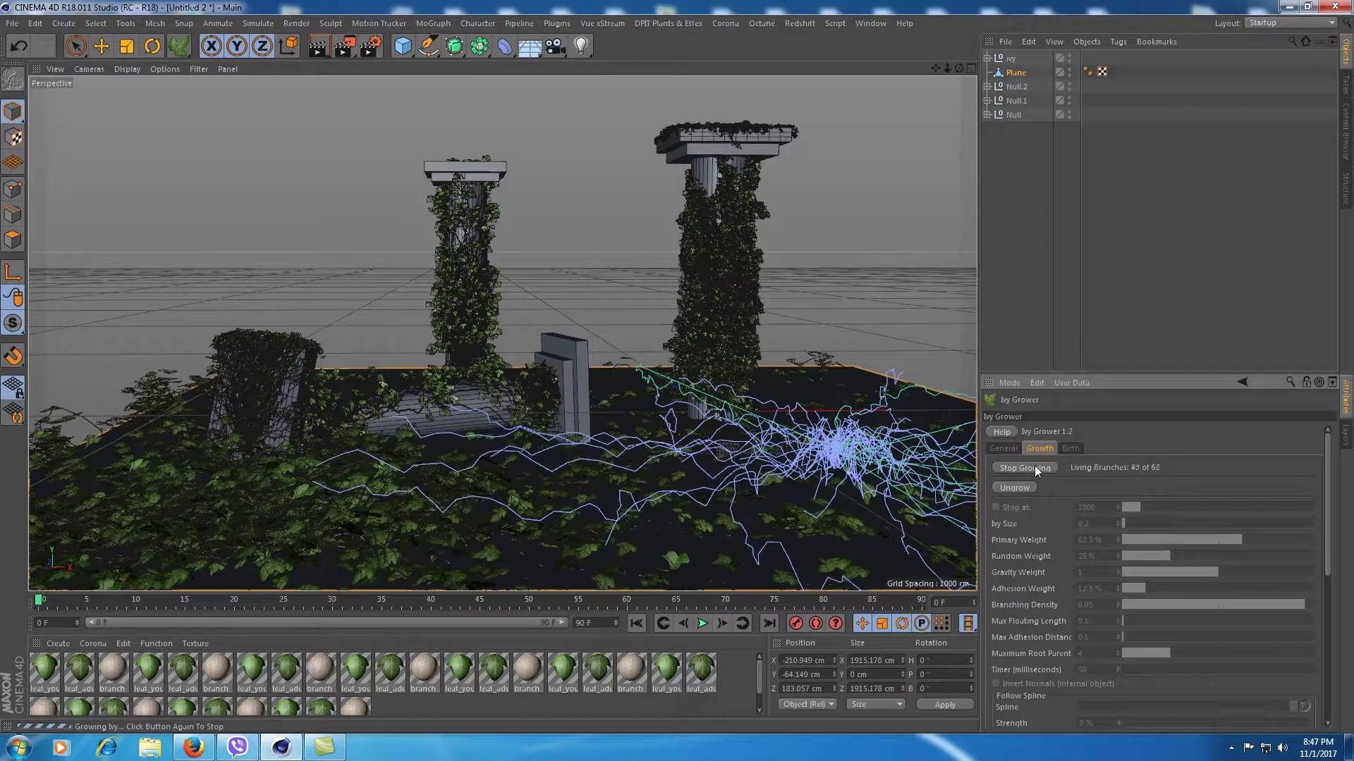
left_click(1034, 467)
left_click(1077, 447)
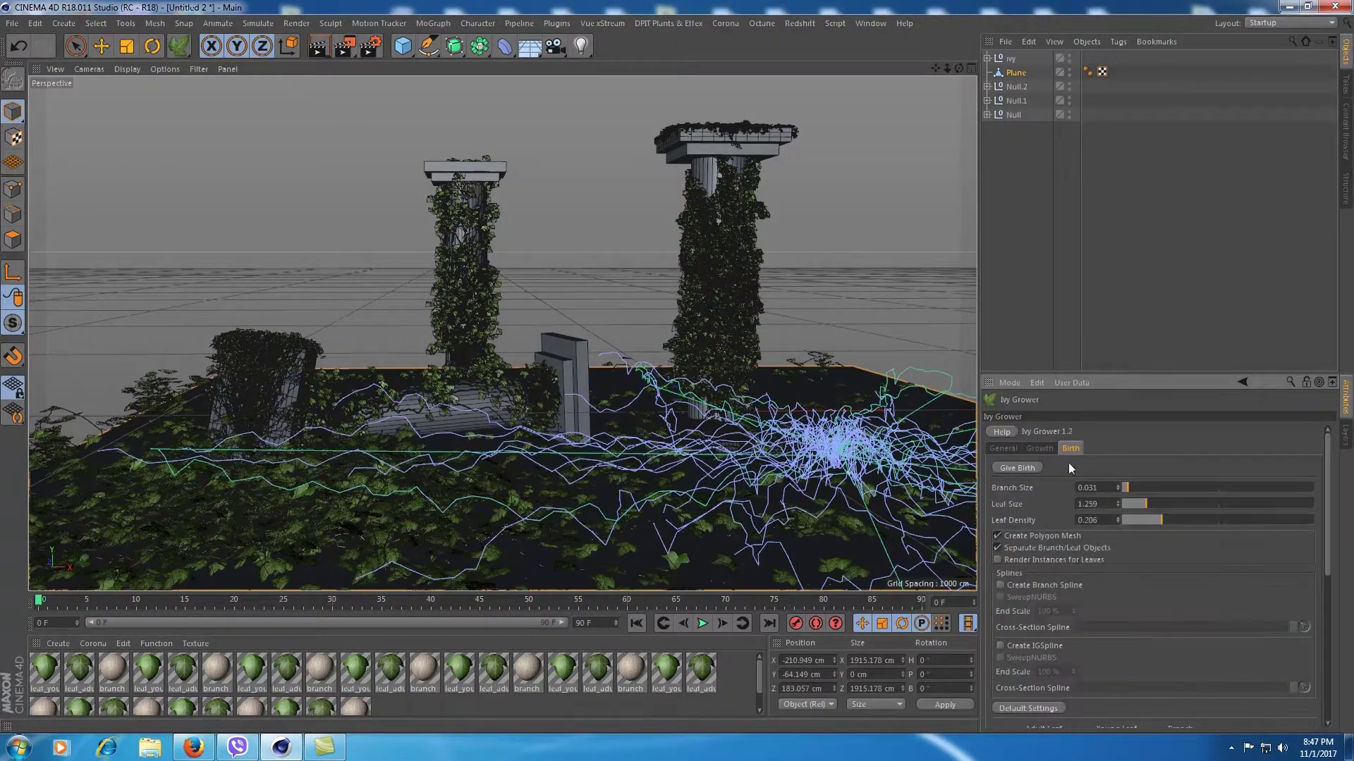
left_click(1025, 467)
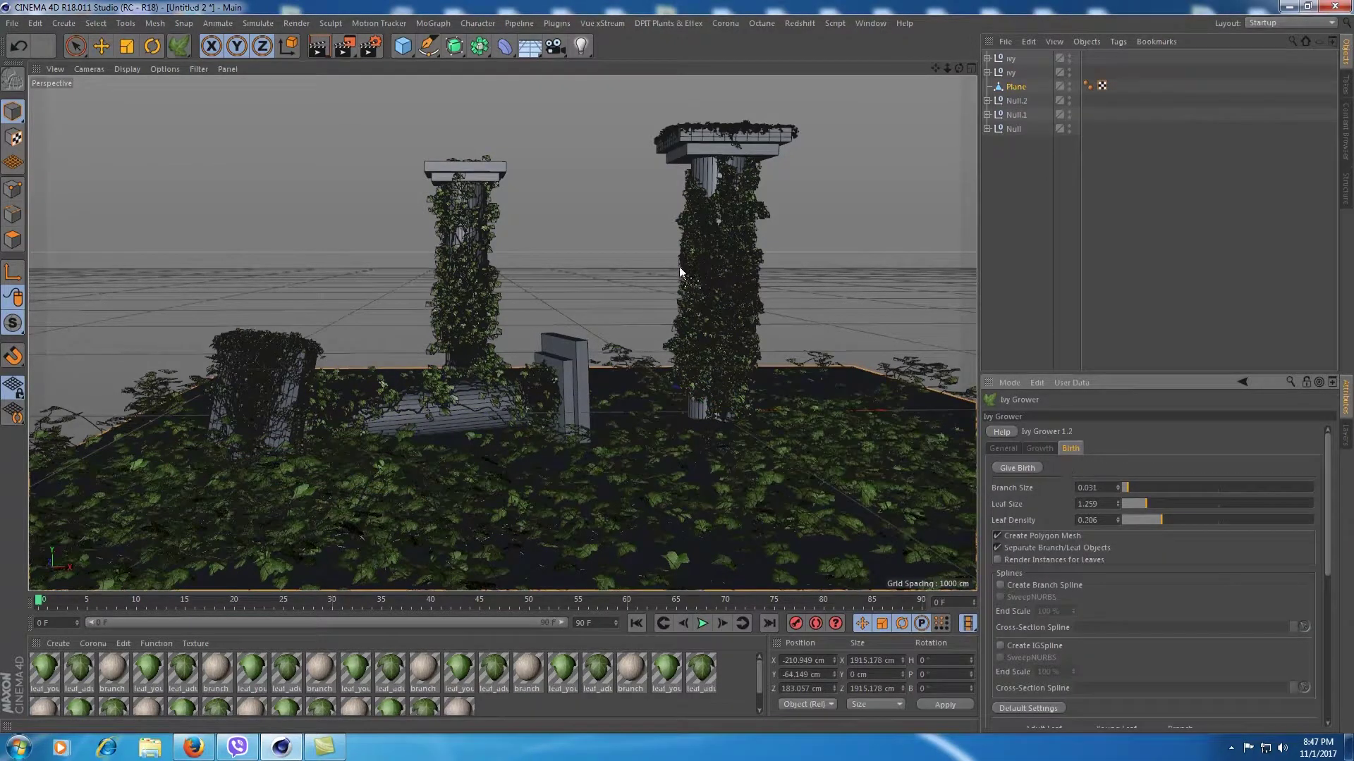
Preview-render the viewport, then lower Branch Size to 0.013 and grow a thinner ivy object
left_click(319, 48)
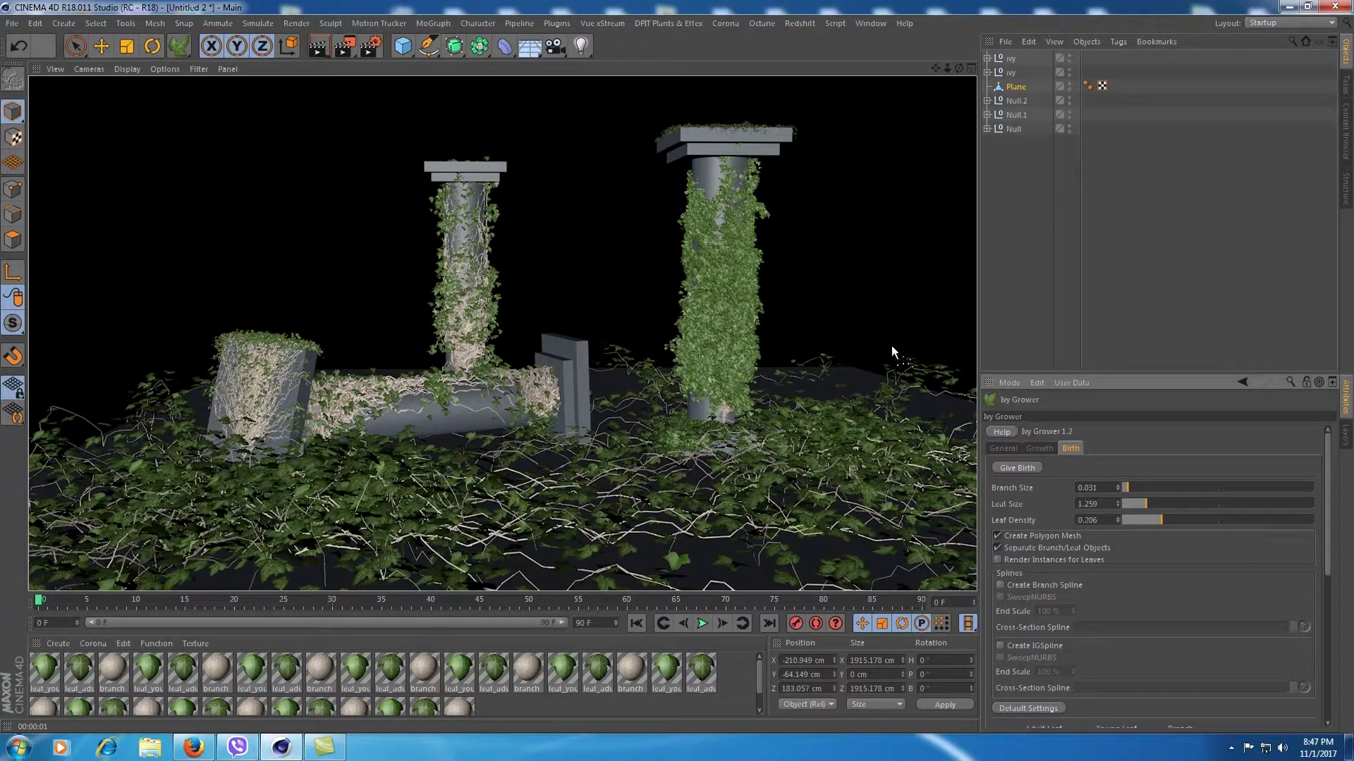
left_click(1041, 174)
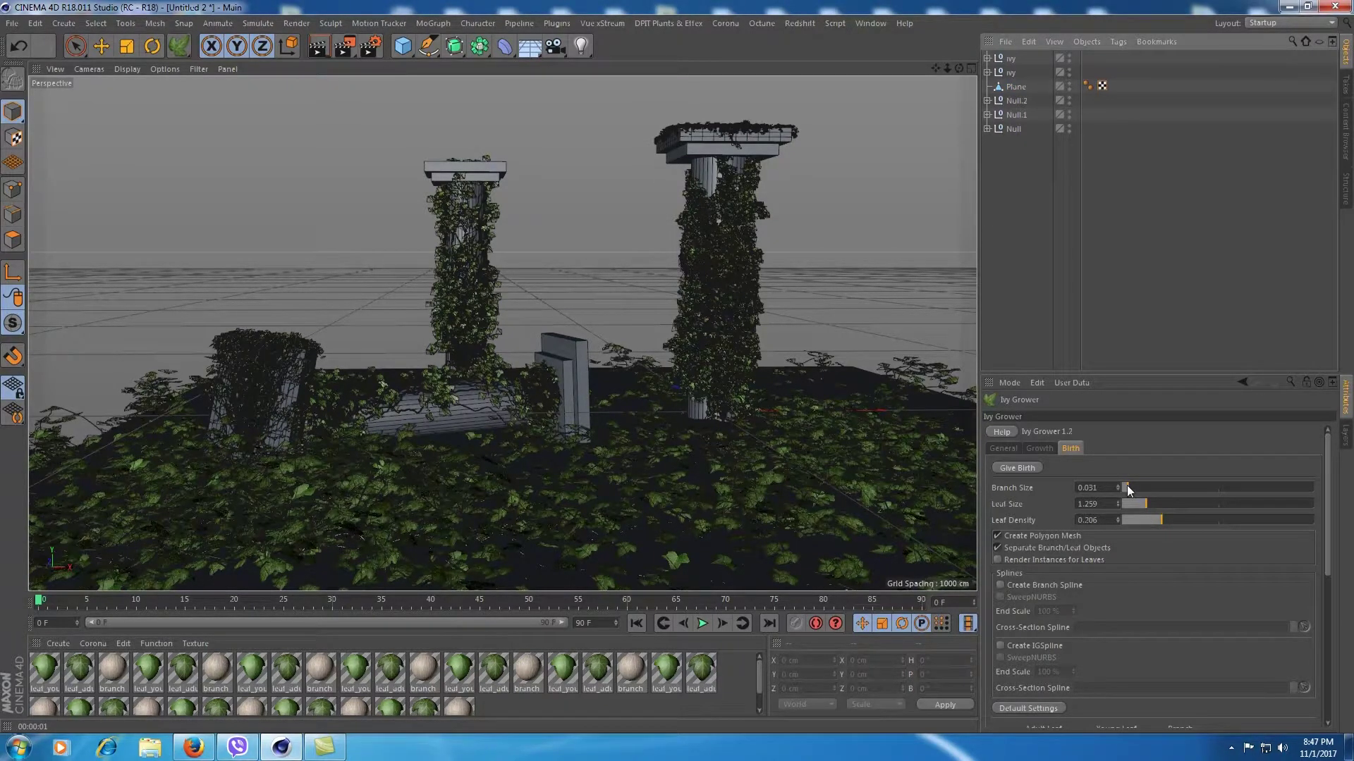
left_click_drag(1126, 487, 1126, 486)
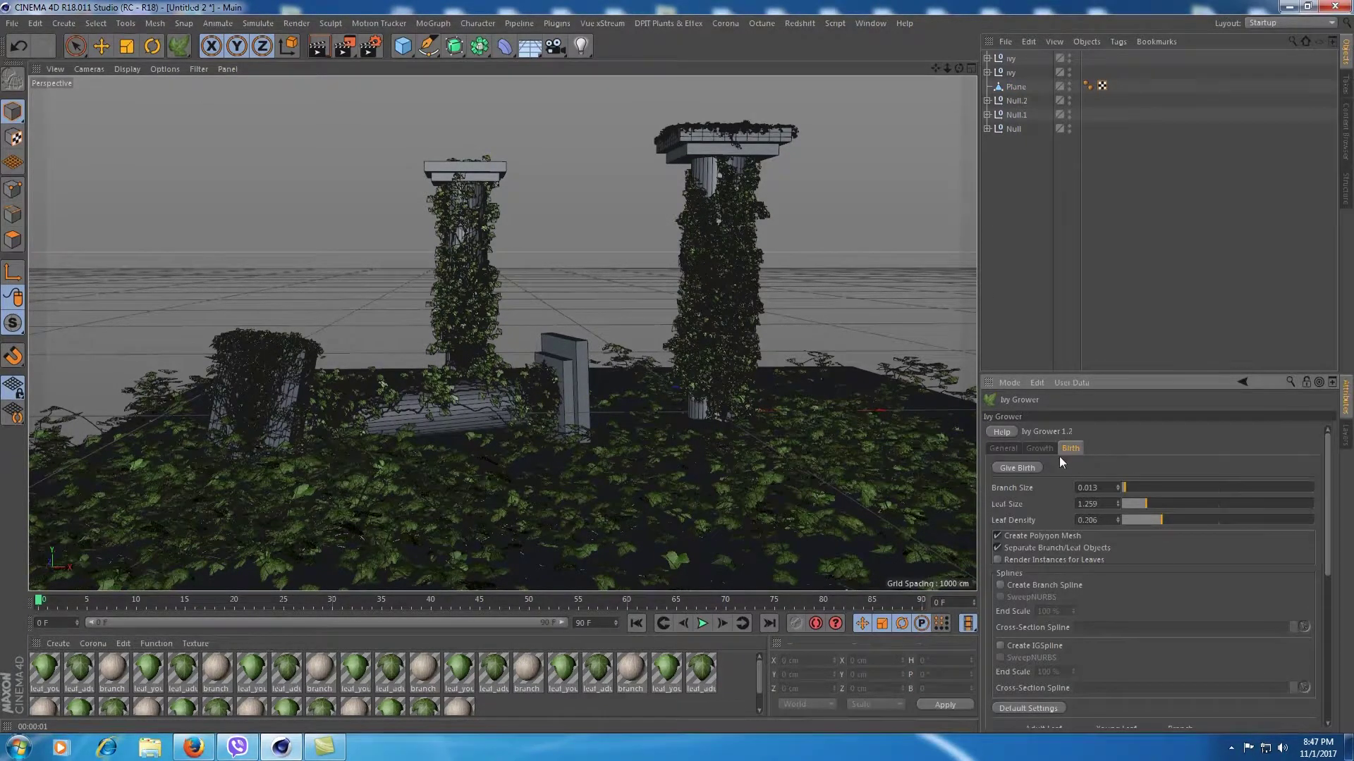
left_click(1031, 466)
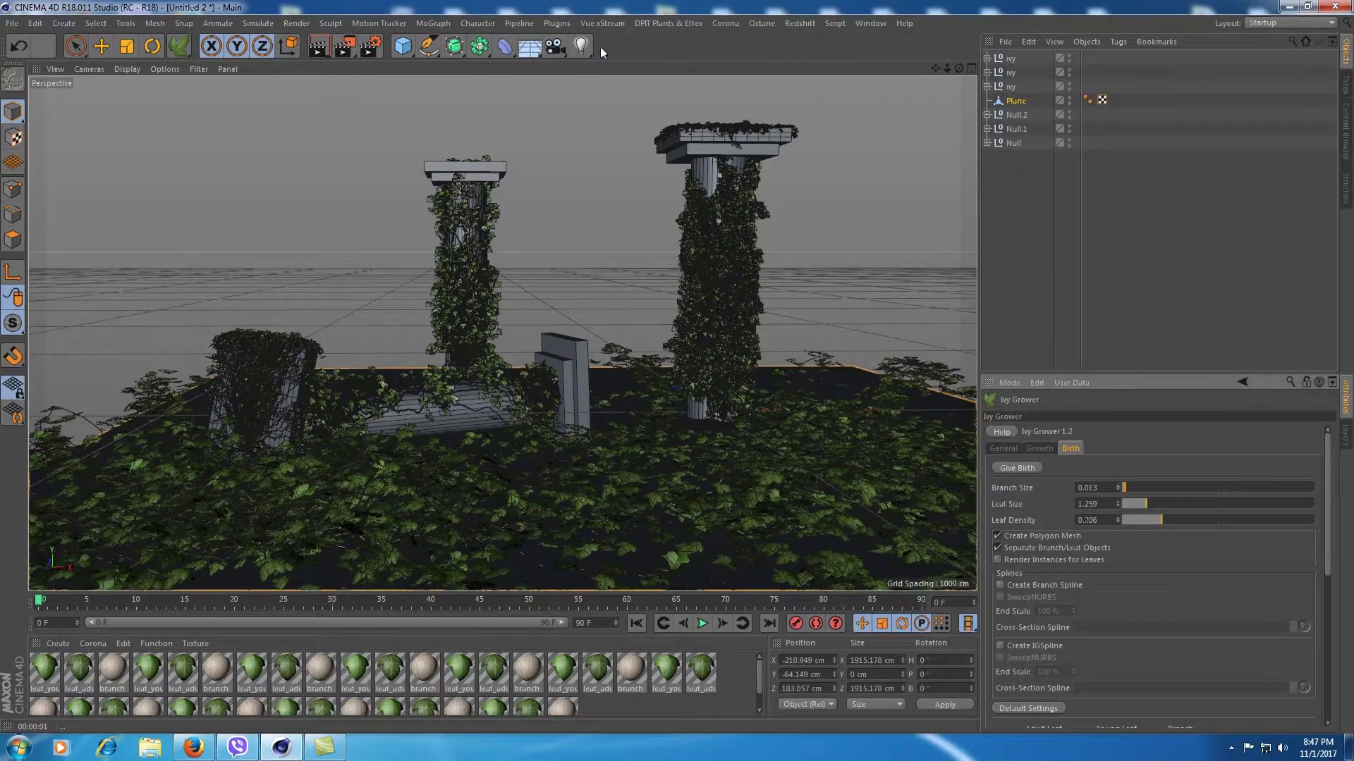
Add a spot light, turn its heading and move it far left of the ruins
left_click(580, 46)
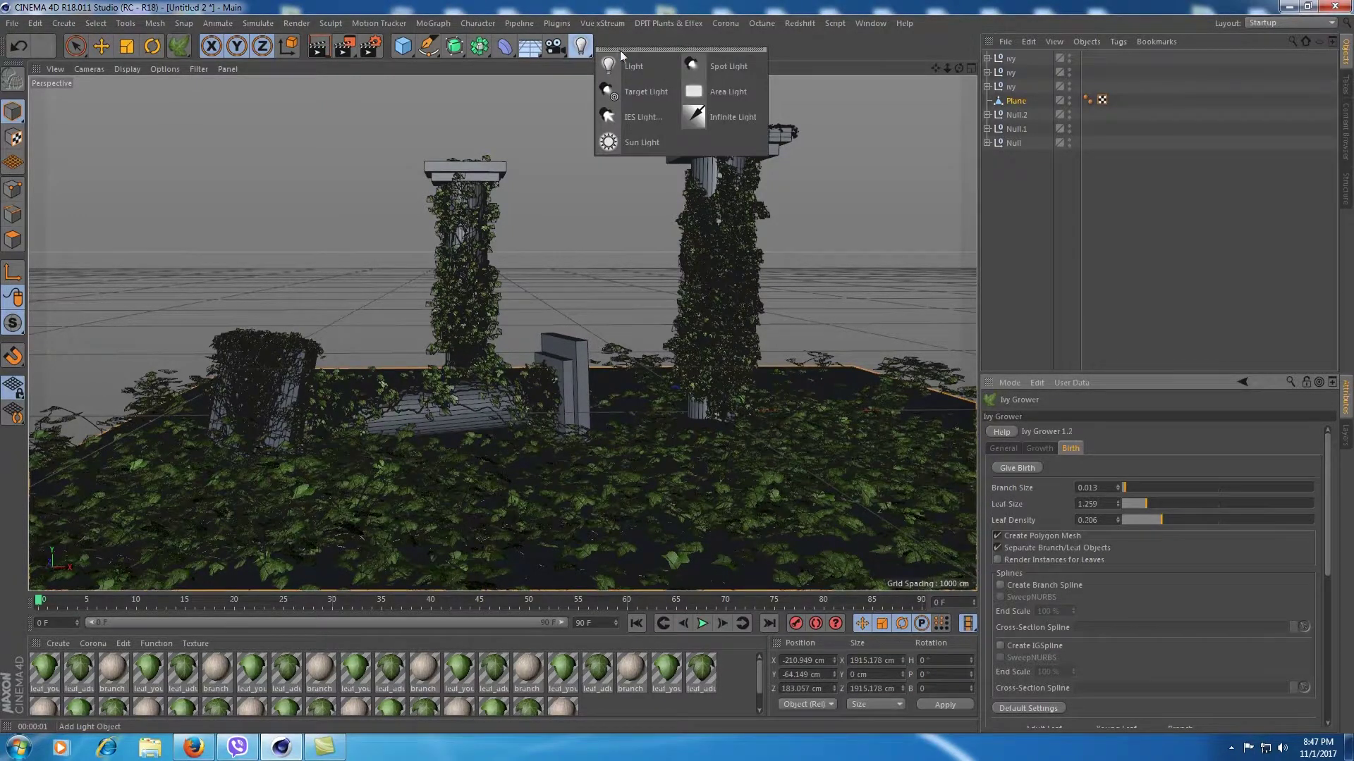
left_click(631, 65)
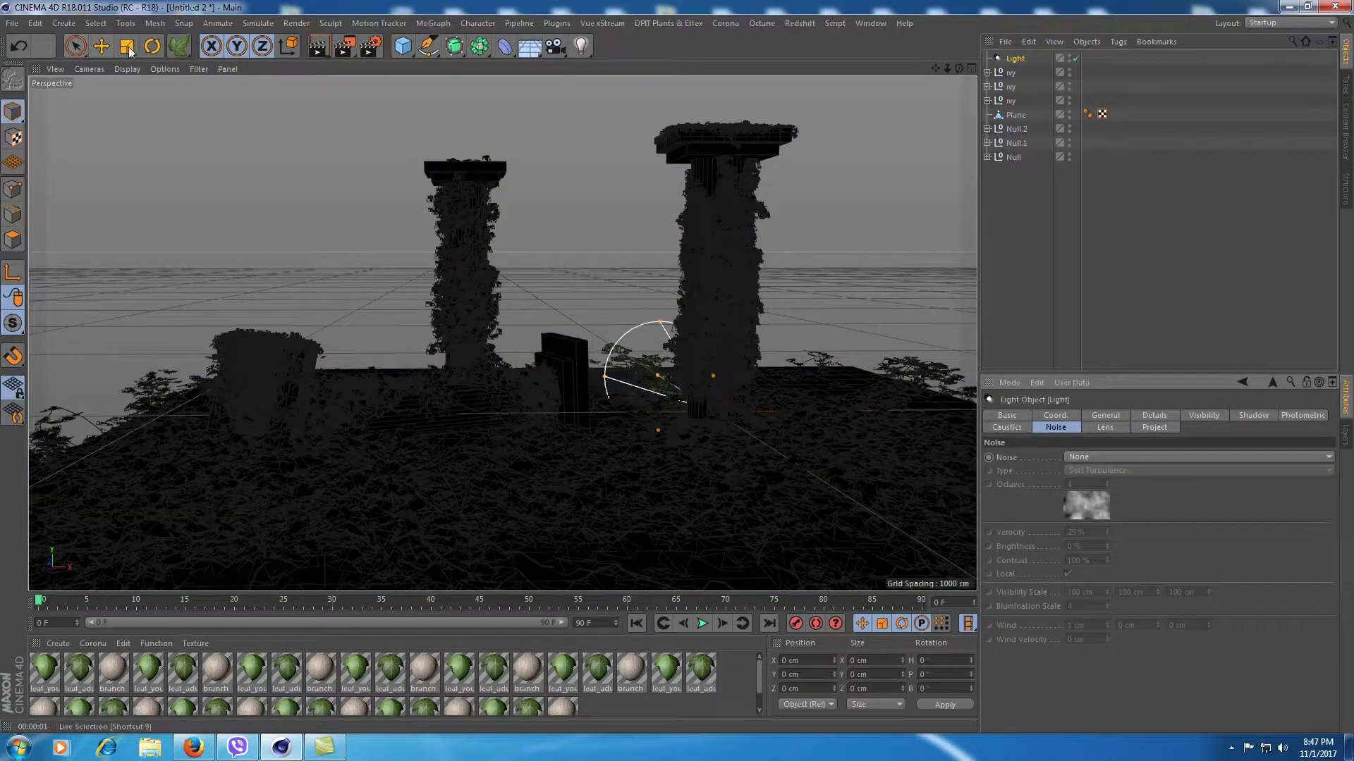
left_click(152, 46)
mouse_move(712, 427)
left_mouse_down()
mouse_move(553, 356)
mouse_move(564, 354)
left_mouse_up()
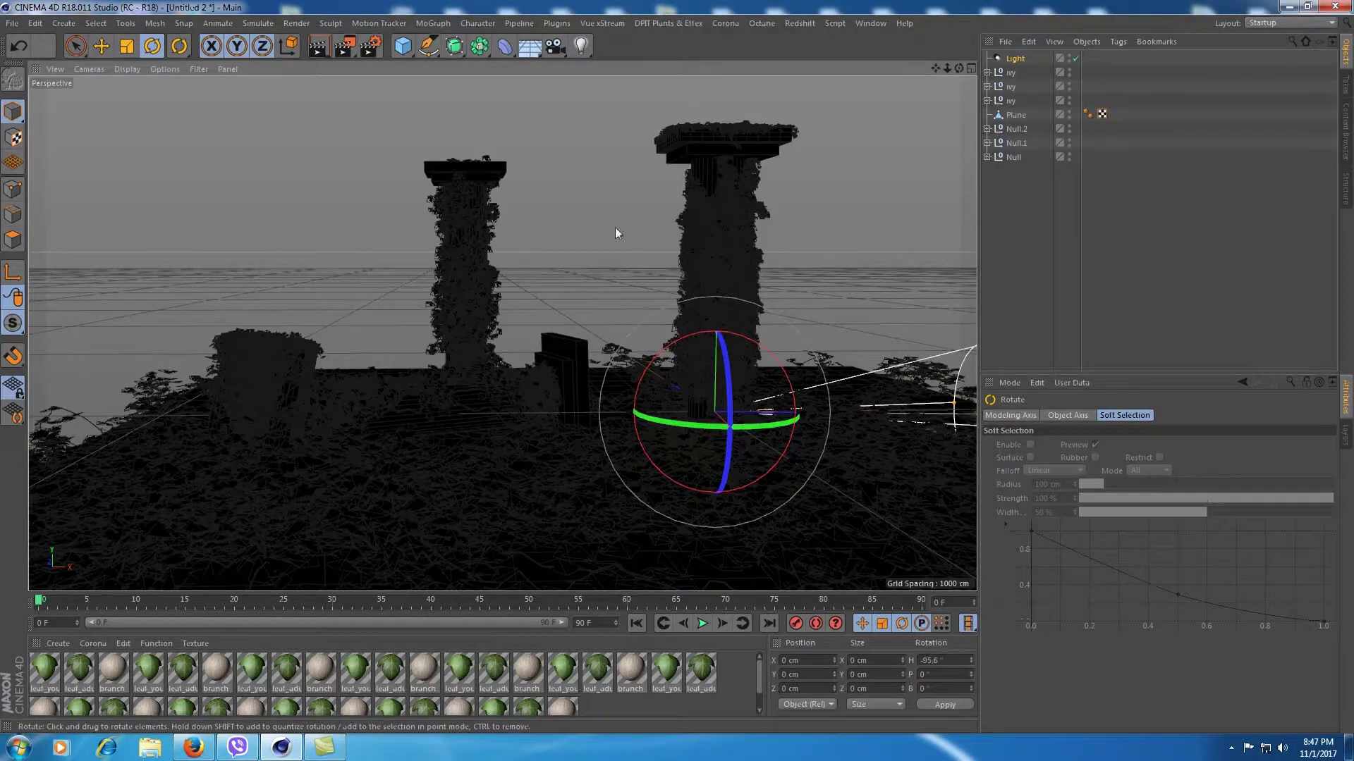
left_click(76, 46)
mouse_move(837, 422)
left_mouse_down()
mouse_move(712, 384)
mouse_move(302, 321)
left_mouse_up()
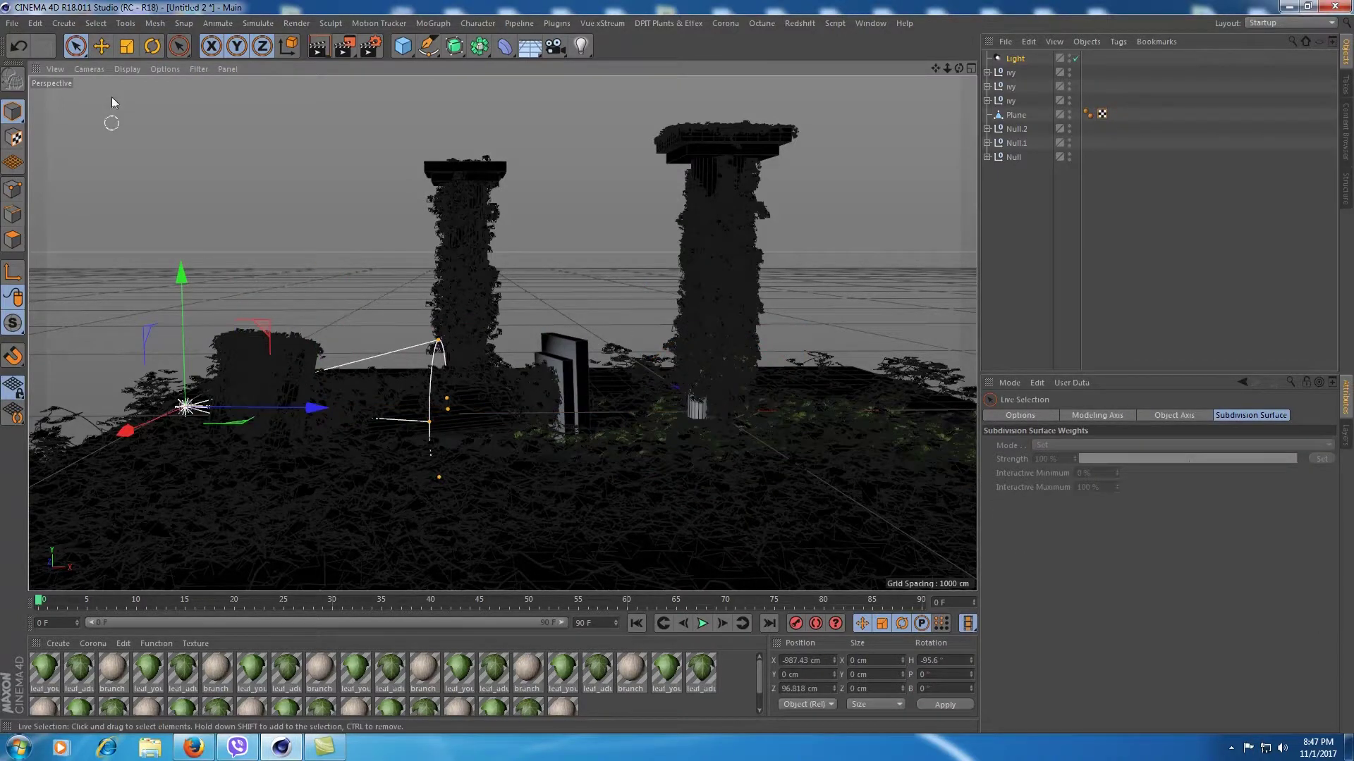
Tilt the spot light down at the columns, raise it up-left, and widen its cone
key("r")
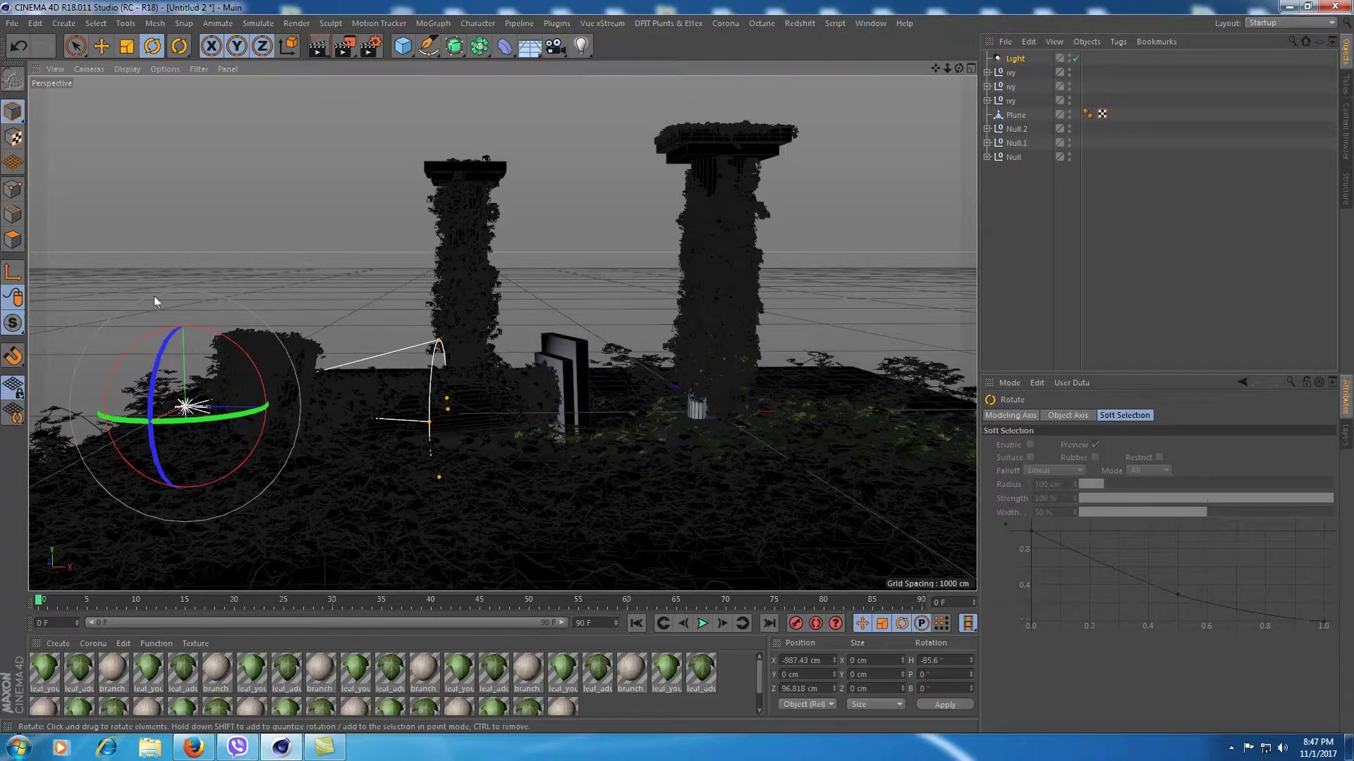
left_click_drag(241, 344, 252, 405)
key("space")
left_click_drag(216, 351, 256, 133)
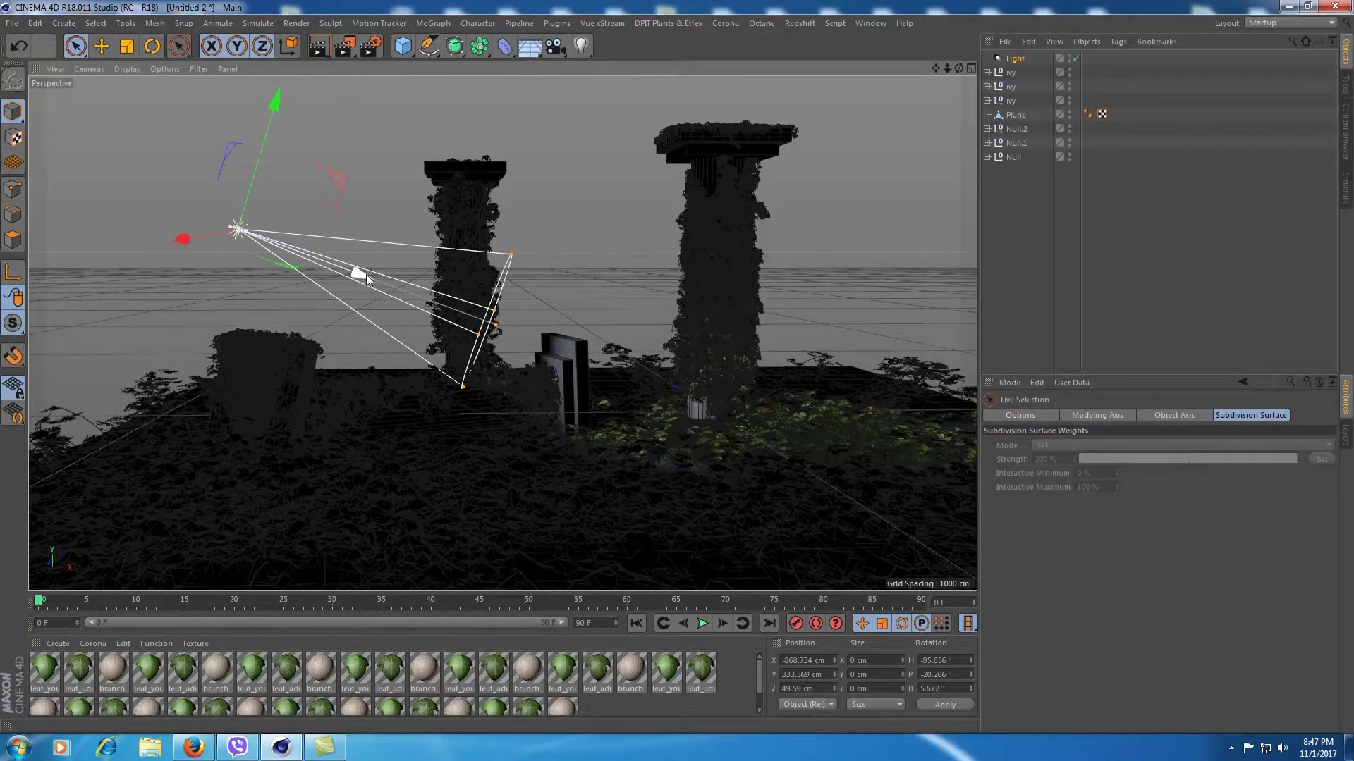
left_click_drag(365, 273, 144, 180)
mouse_move(947, 70)
left_mouse_down()
mouse_move(336, 272)
mouse_move(254, 202)
mouse_move(340, 79)
left_mouse_up()
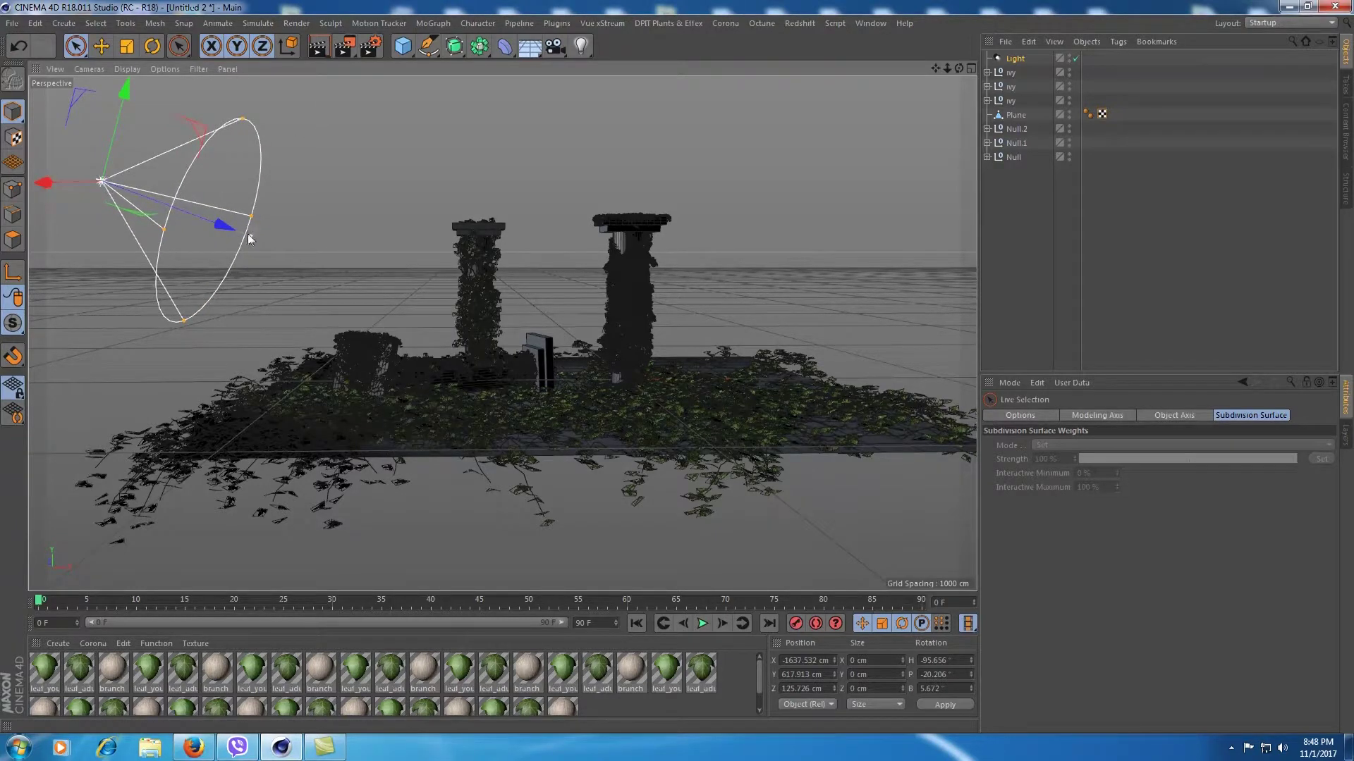
left_click_drag(250, 238, 317, 261)
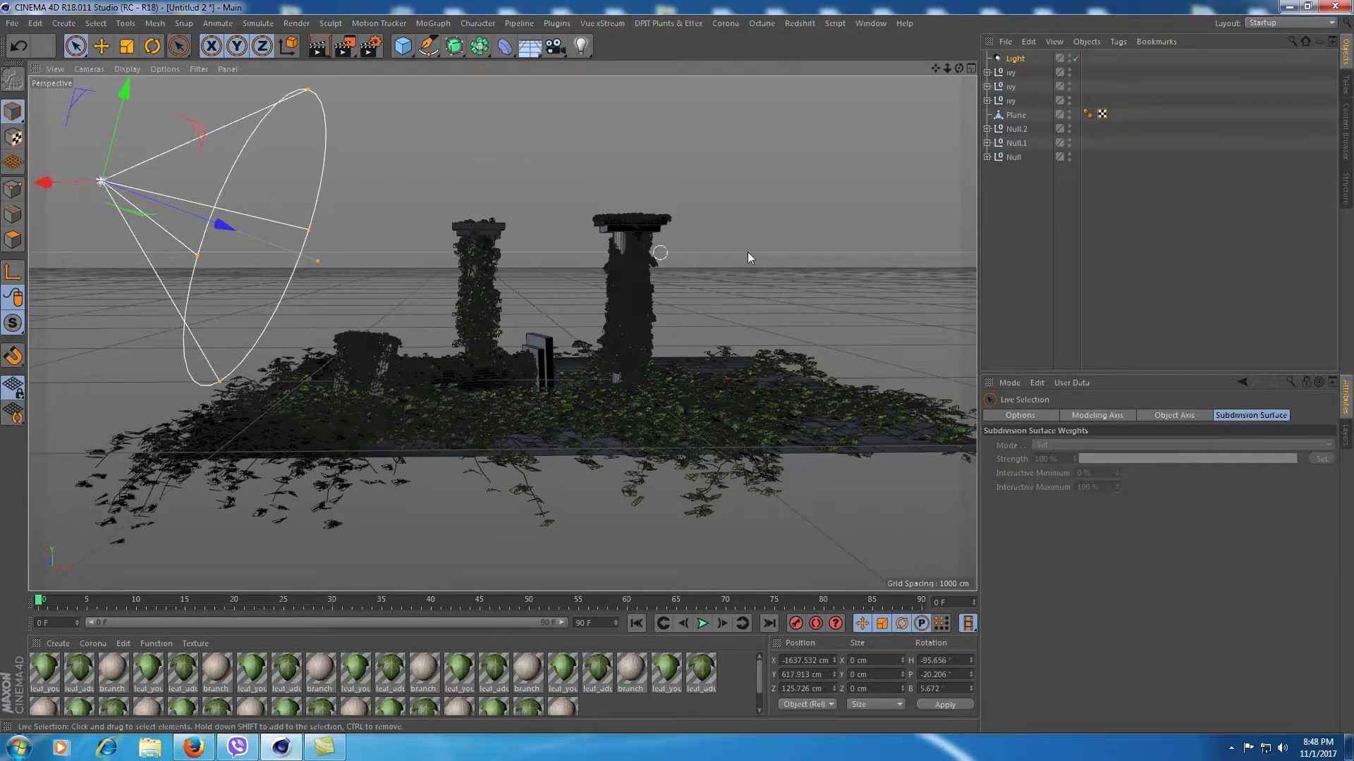
left_click(1014, 59)
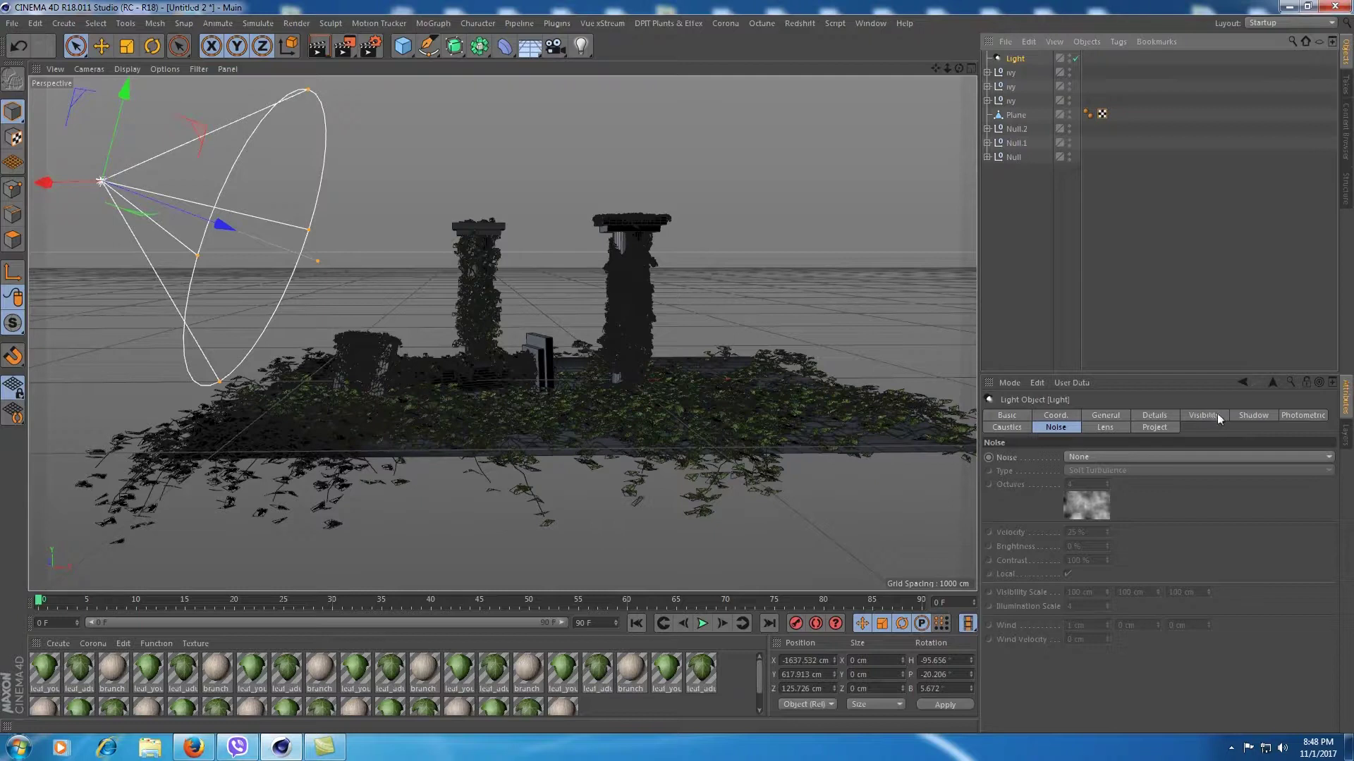
Set the spot light's shadow type to Shadow Maps (Soft)
left_click(1235, 419)
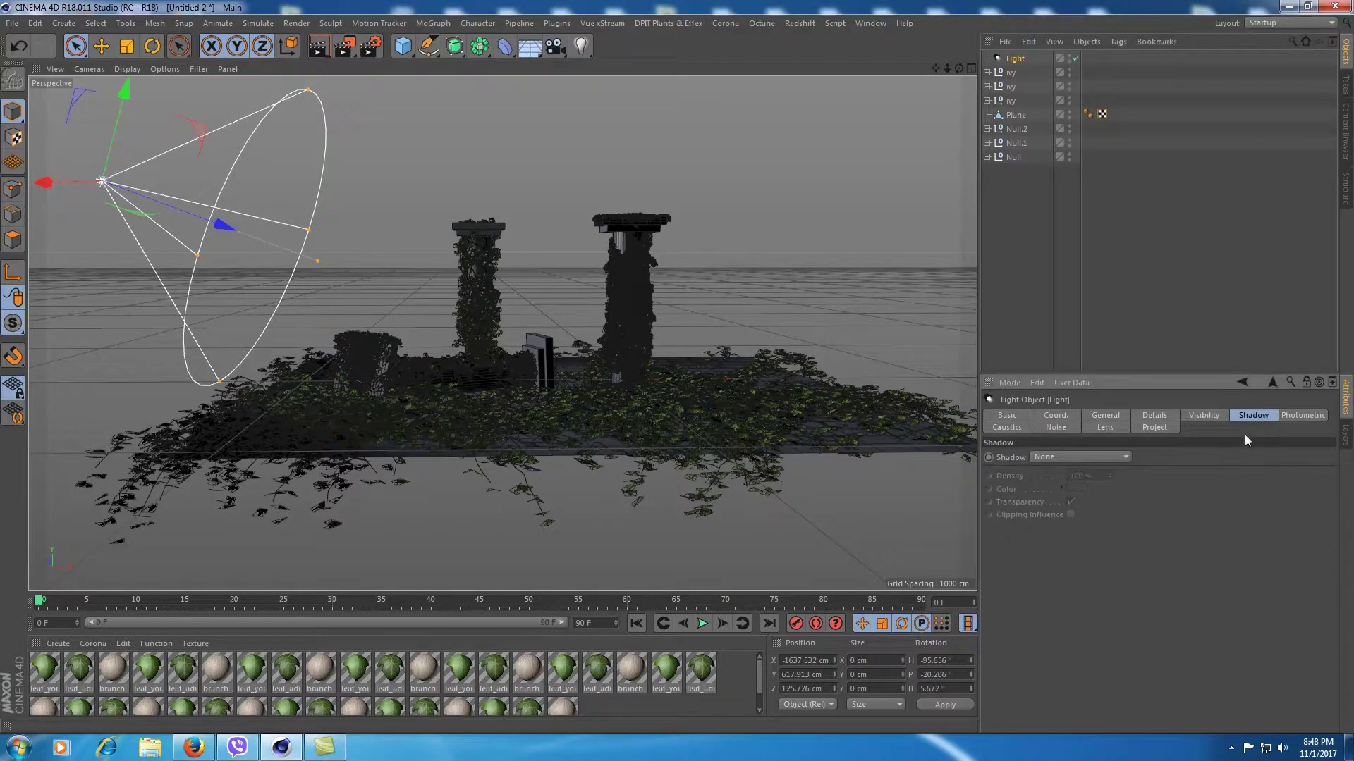
left_click(1085, 457)
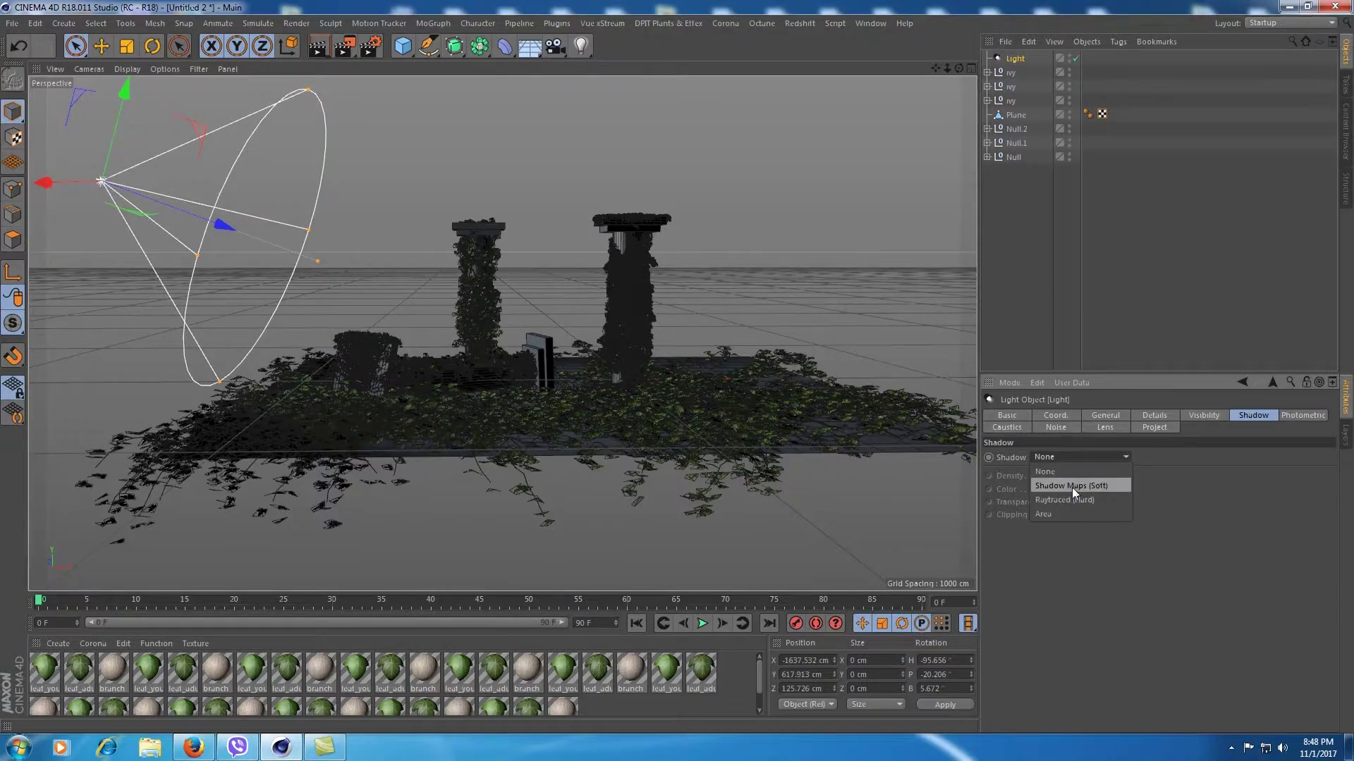
left_click(1071, 488)
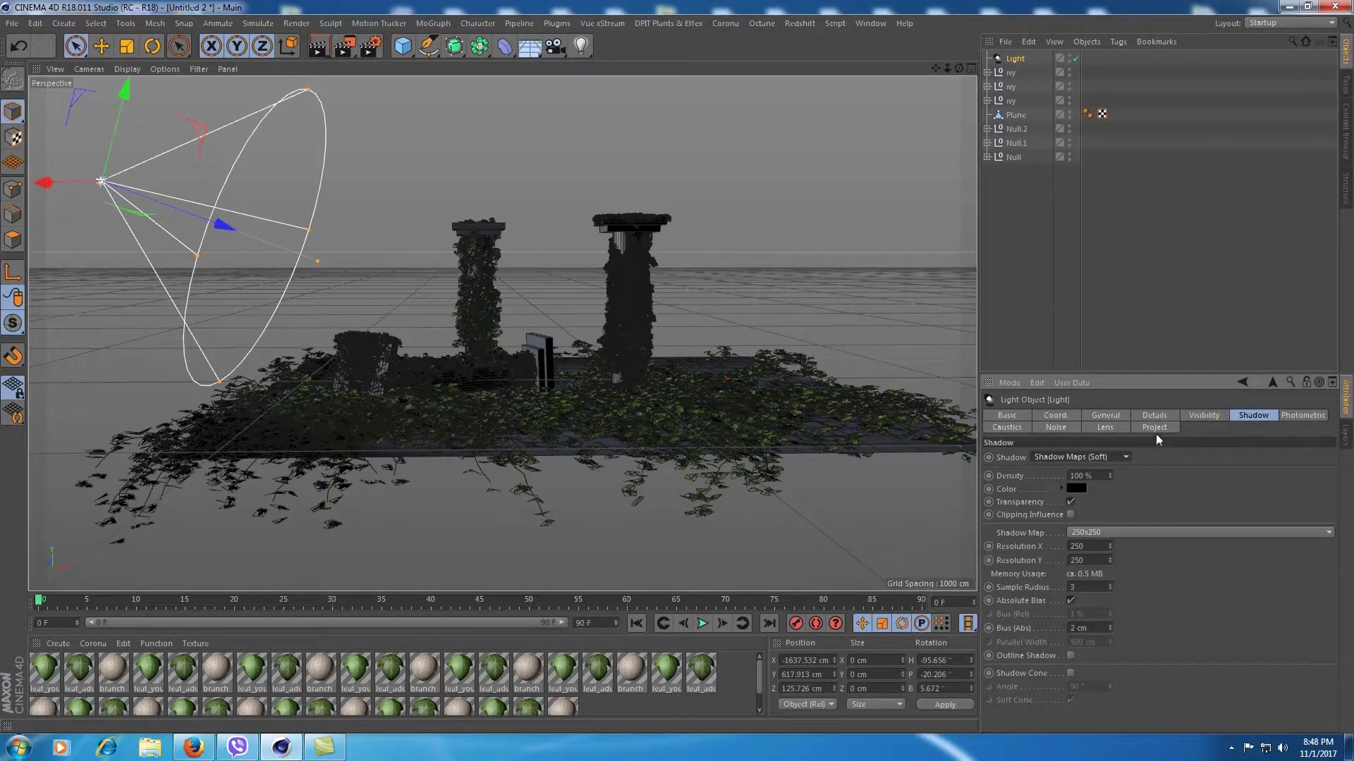
Set the light's Visible Light option to Volumetric in its General settings
left_click(1205, 416)
left_click(1144, 418)
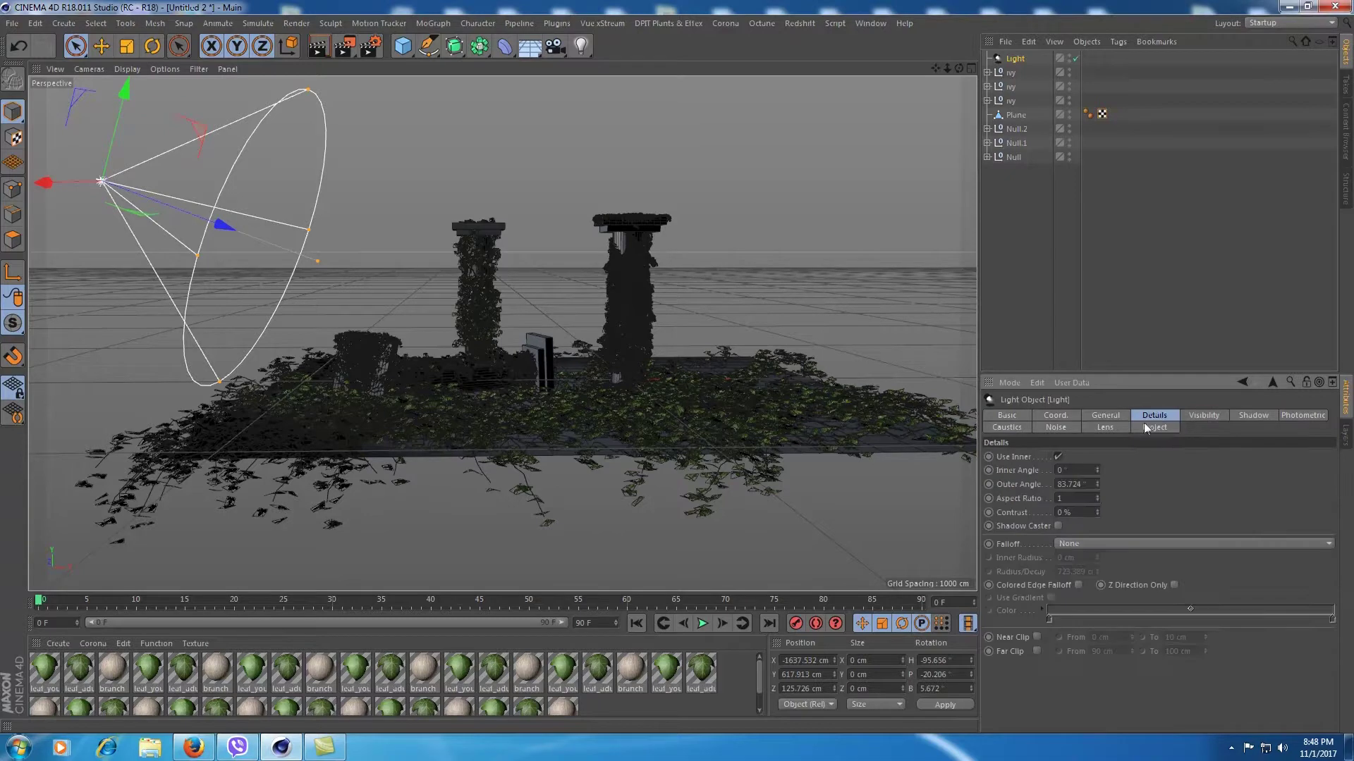
left_click(1105, 416)
left_click(1058, 428)
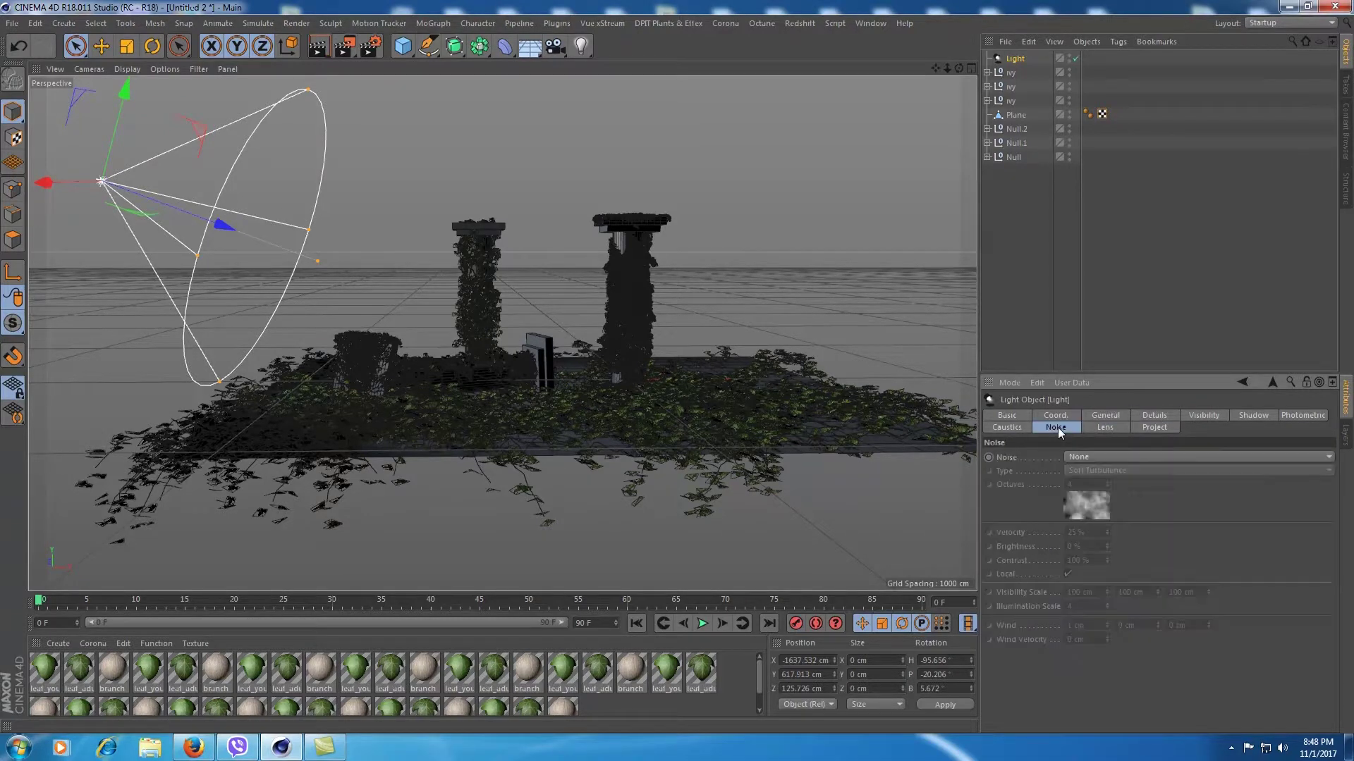
left_click(1107, 418)
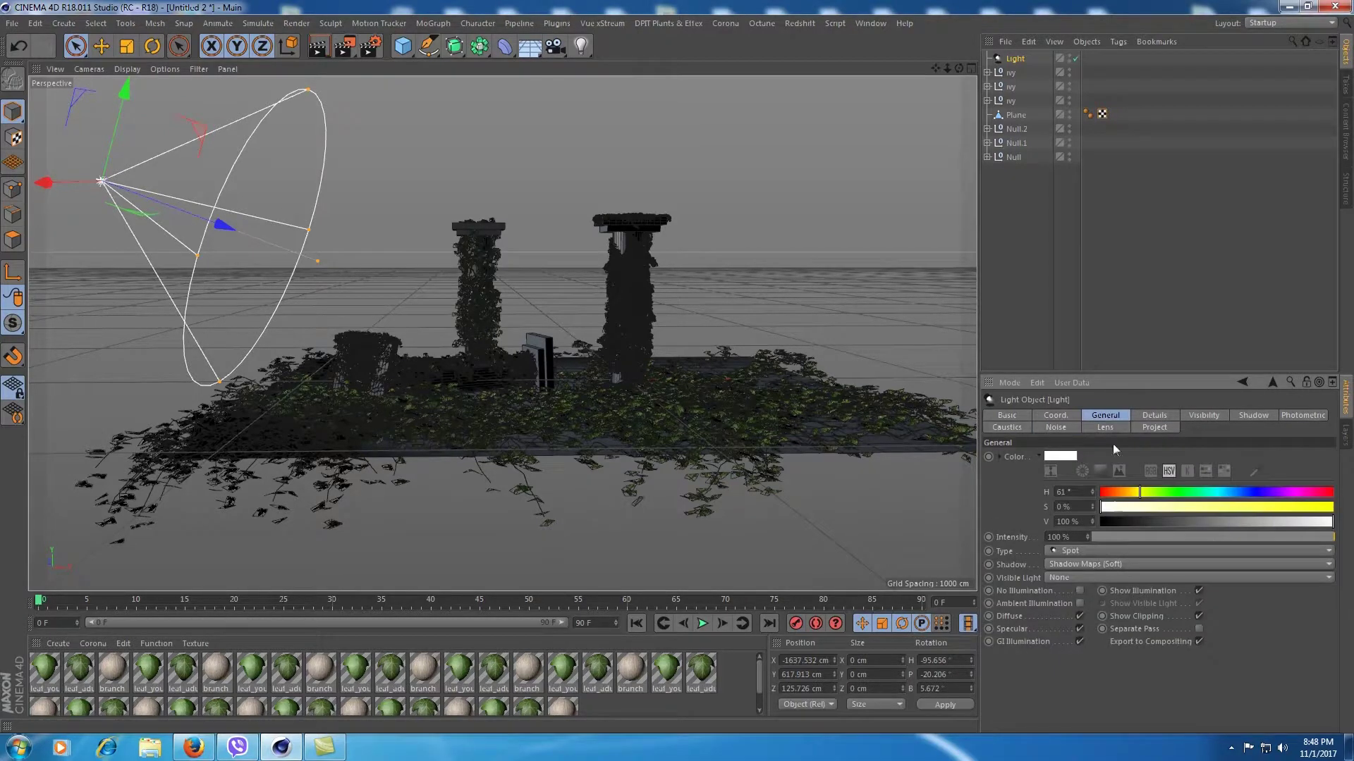
left_click(1077, 575)
left_click(1071, 616)
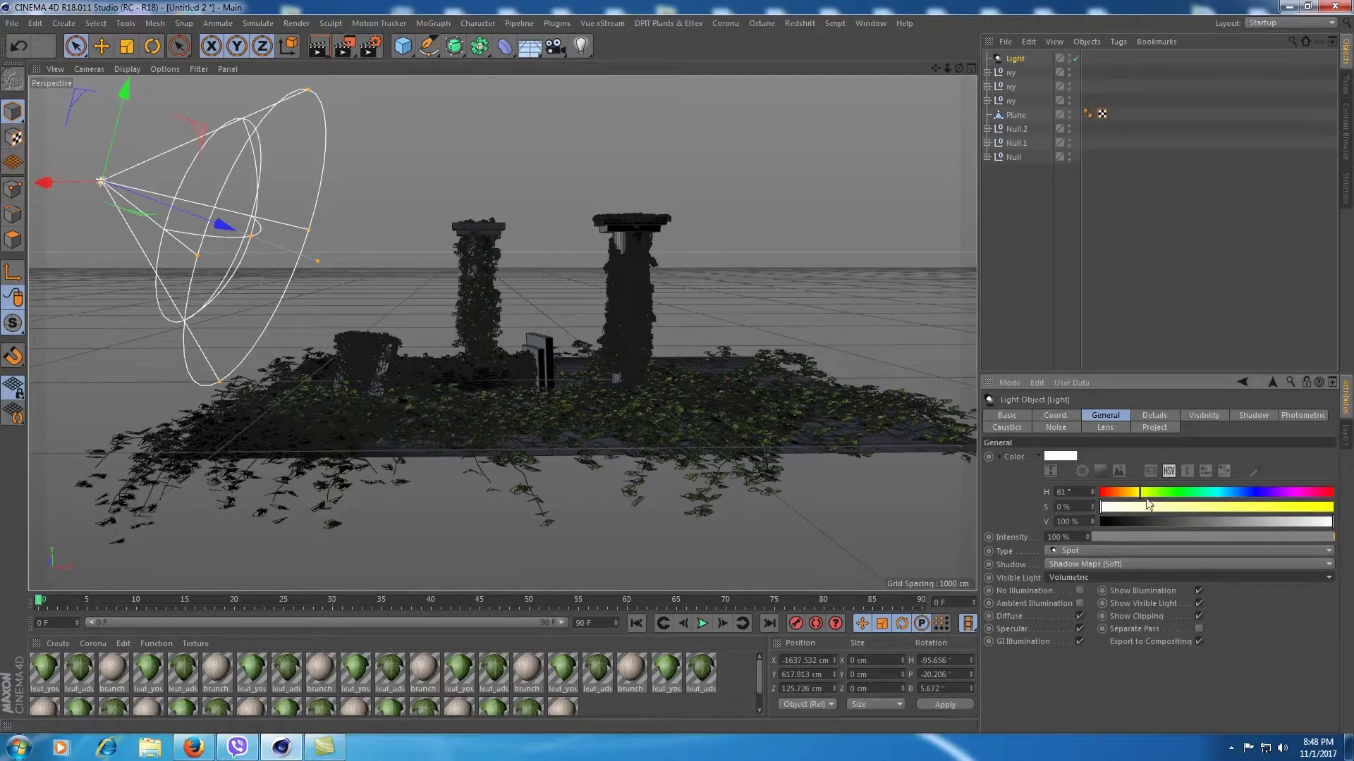
Drag the volumetric cone handles to stretch the beam down and widen it over the ground
mouse_move(311, 235)
left_mouse_down()
mouse_move(590, 333)
mouse_move(497, 315)
left_mouse_up()
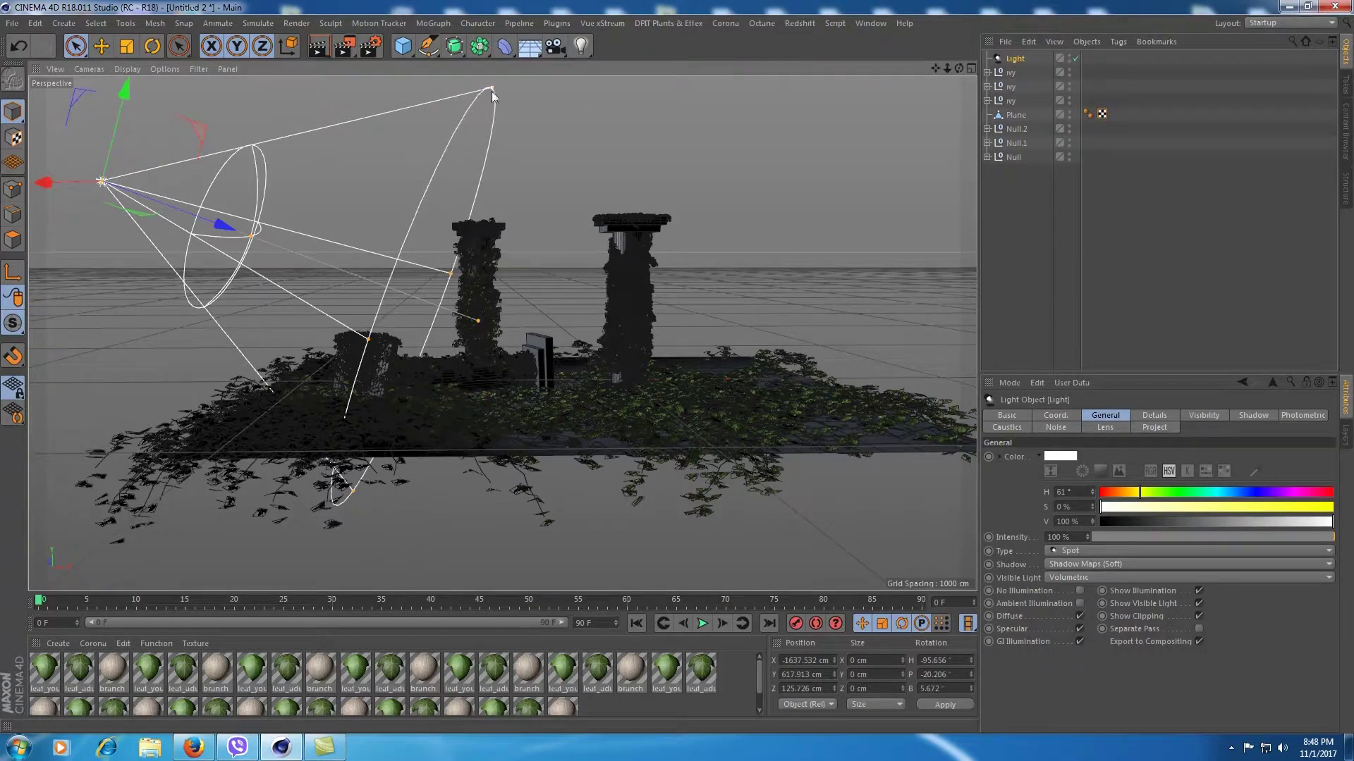
left_click_drag(492, 89, 465, 185)
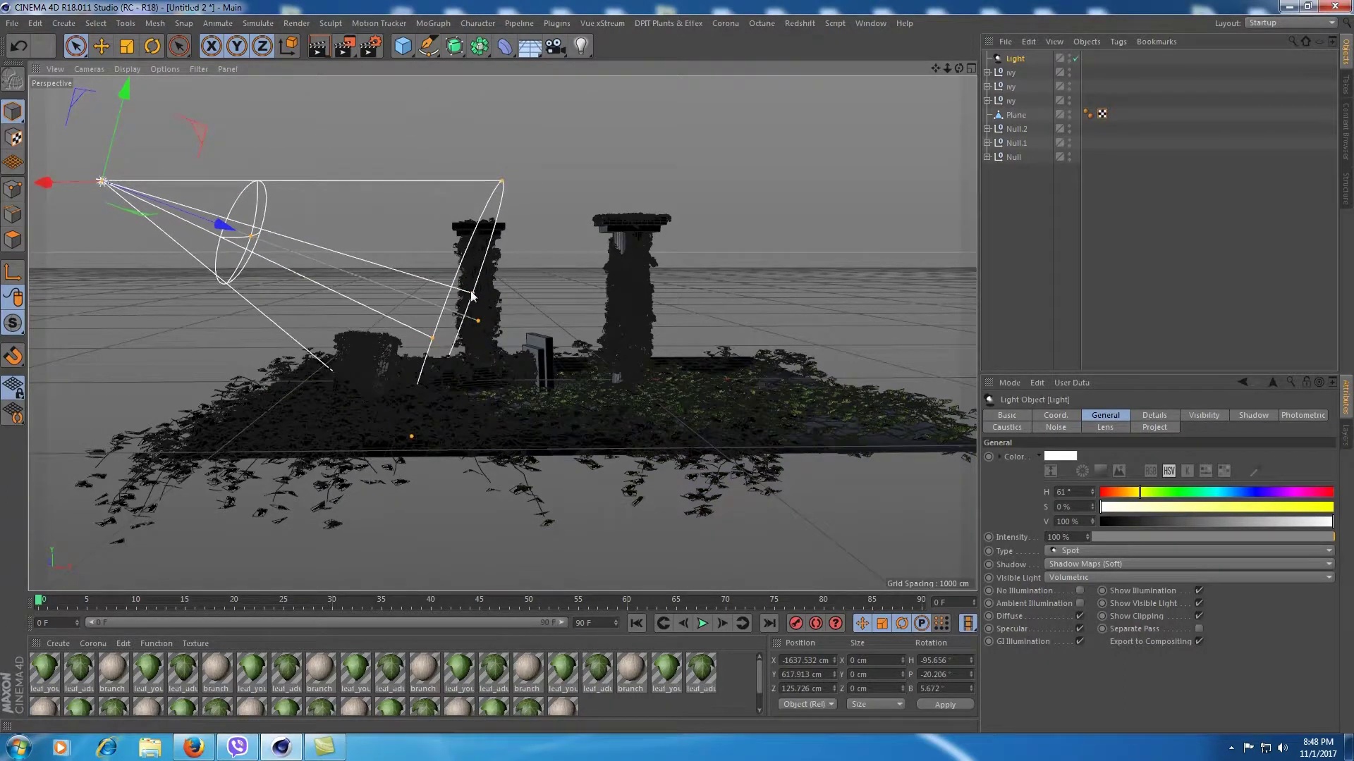
left_click_drag(471, 293, 753, 354)
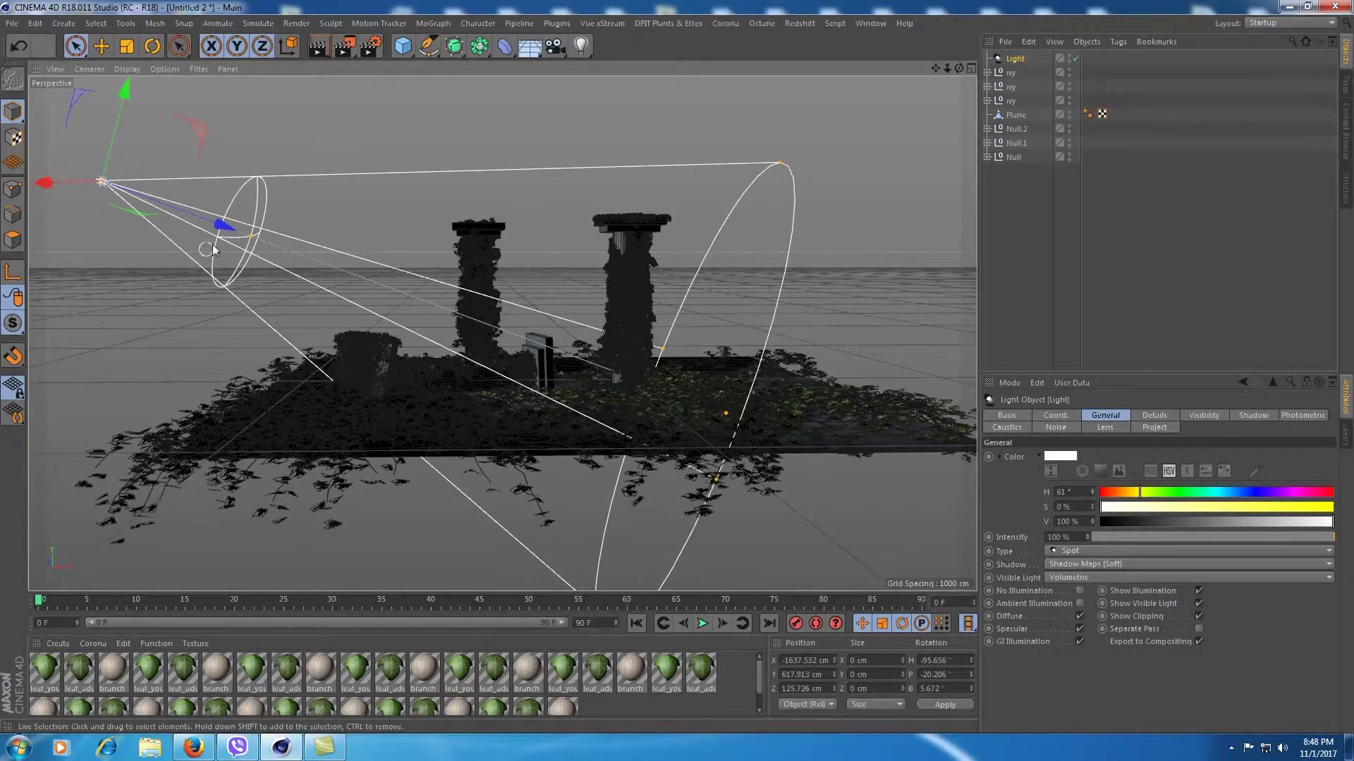
left_click_drag(251, 237, 604, 339)
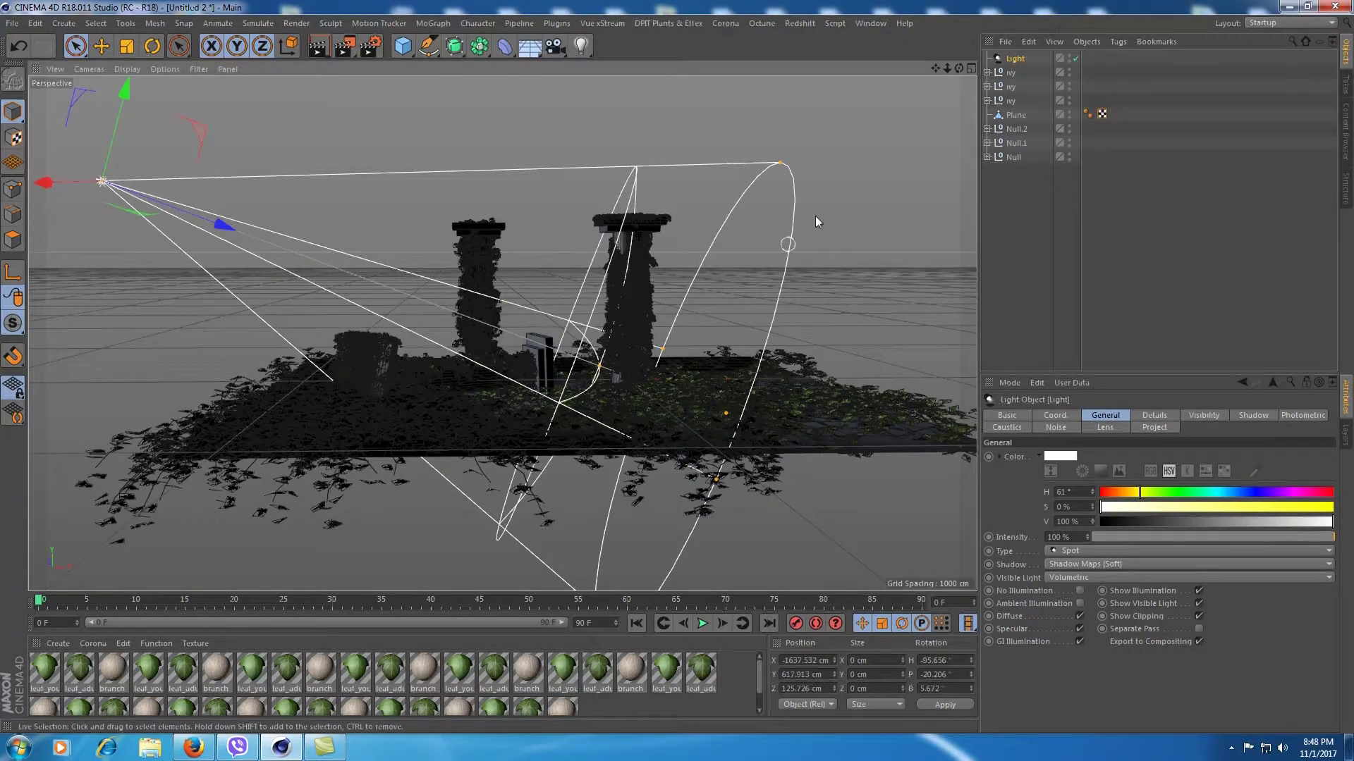
left_click_drag(780, 164, 773, 224)
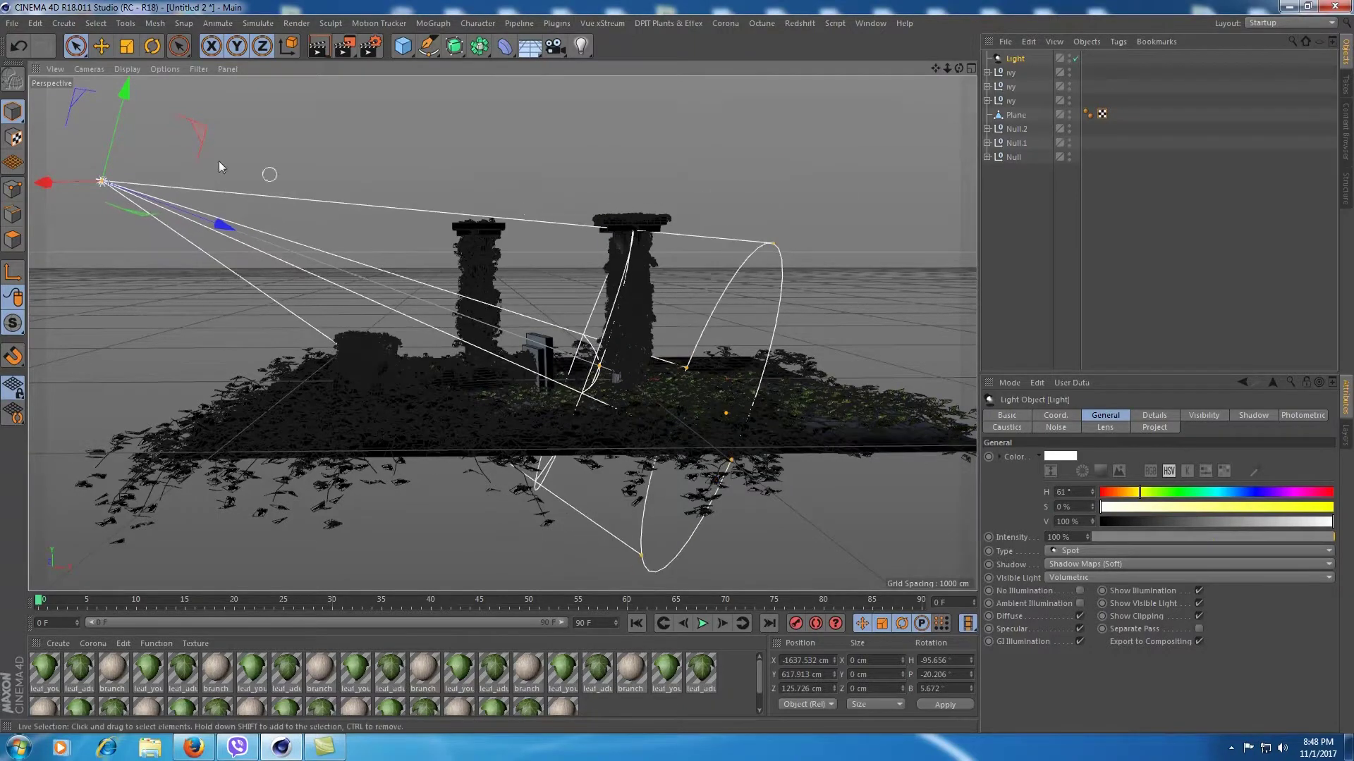
left_click_drag(125, 92, 132, 59)
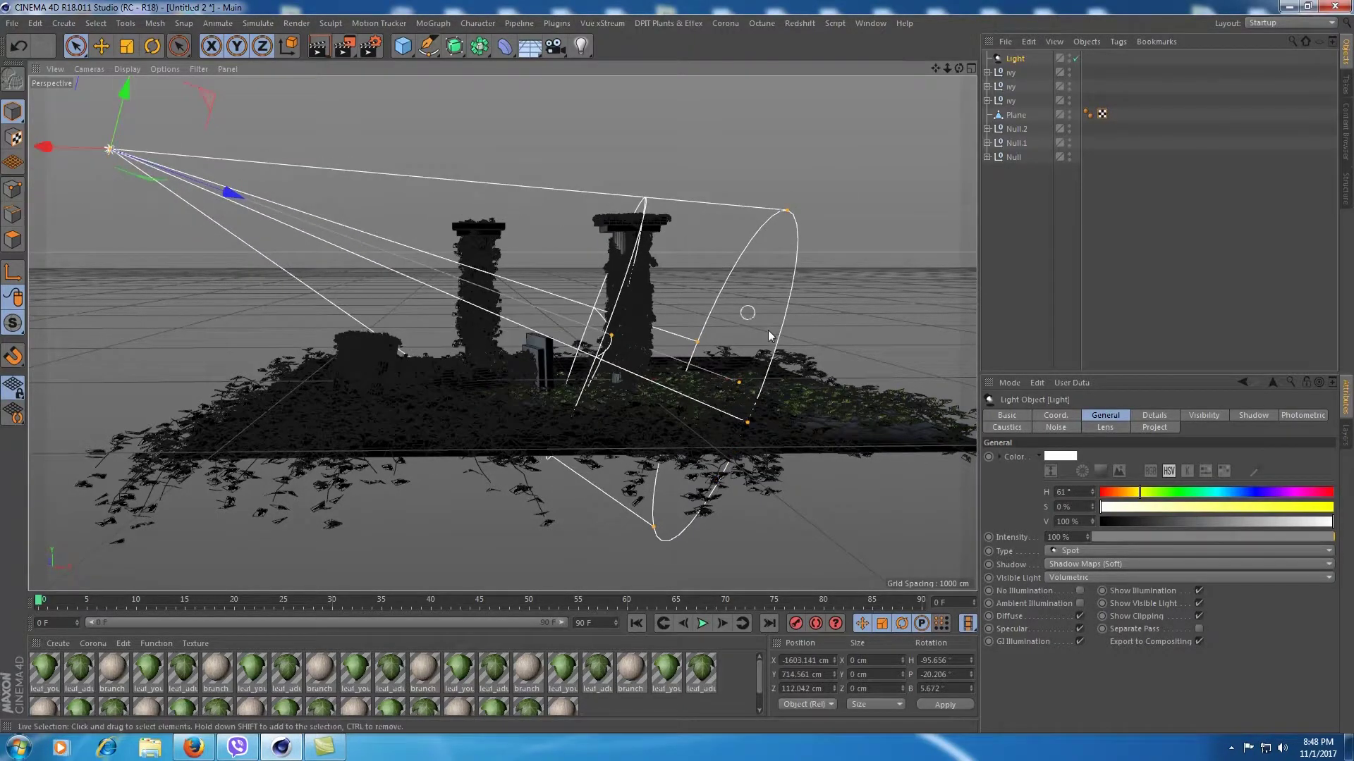
left_click_drag(788, 215, 791, 197)
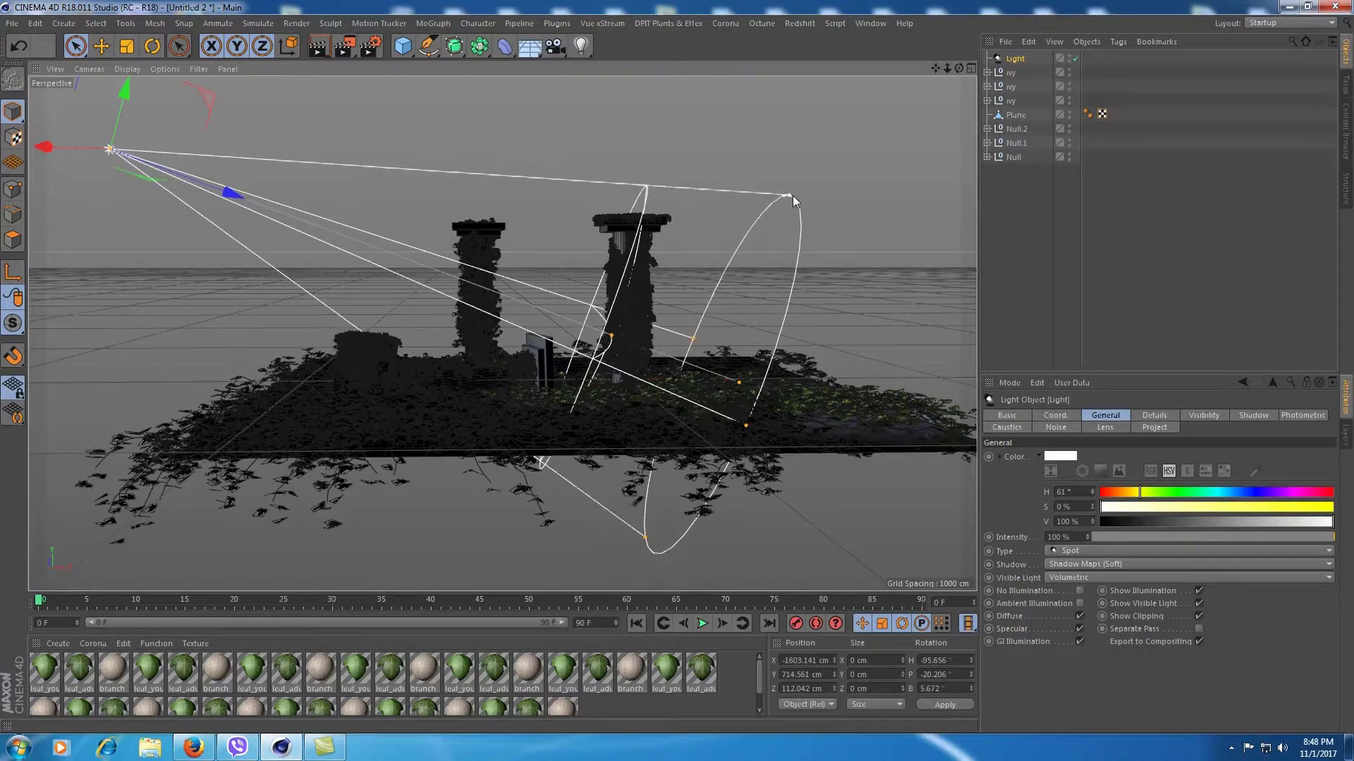
mouse_move(748, 423)
left_mouse_down()
mouse_move(760, 392)
mouse_move(801, 395)
left_mouse_up()
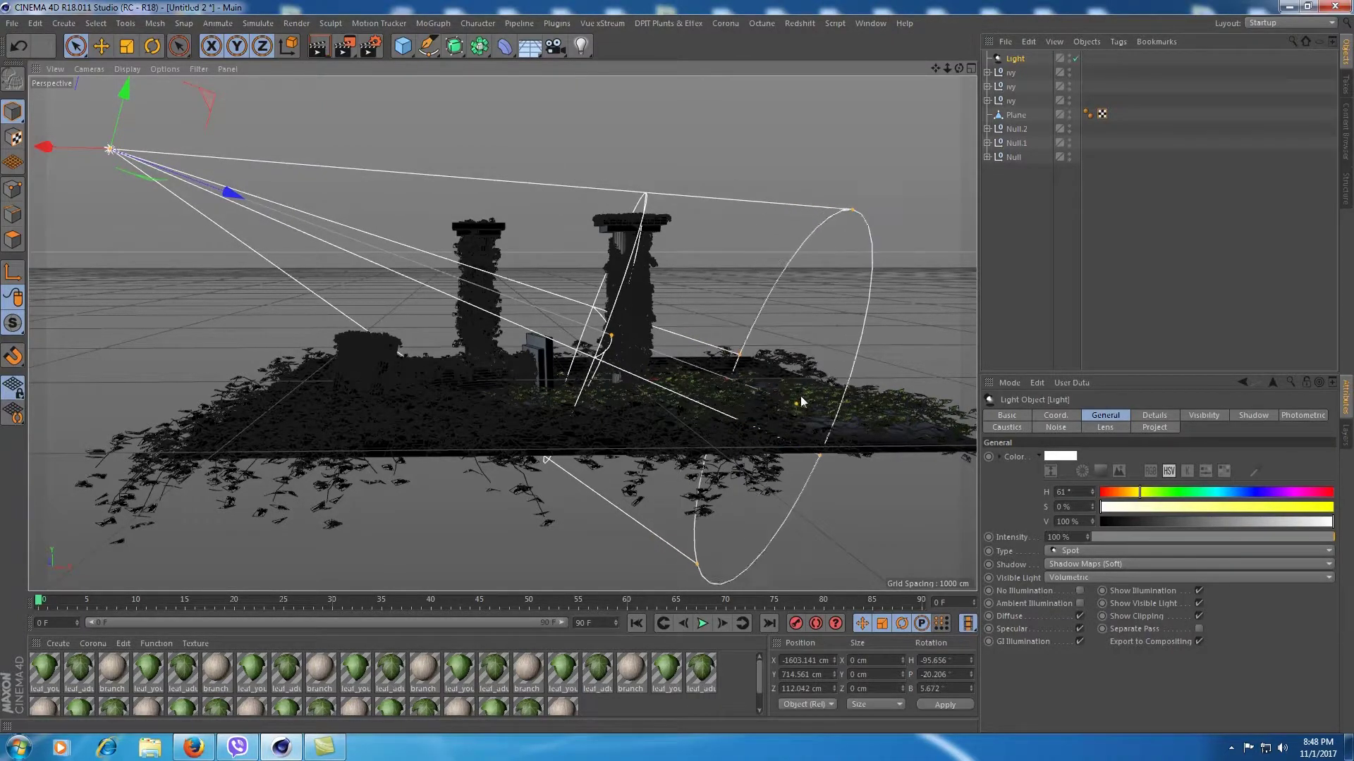
left_click_drag(610, 336, 708, 370)
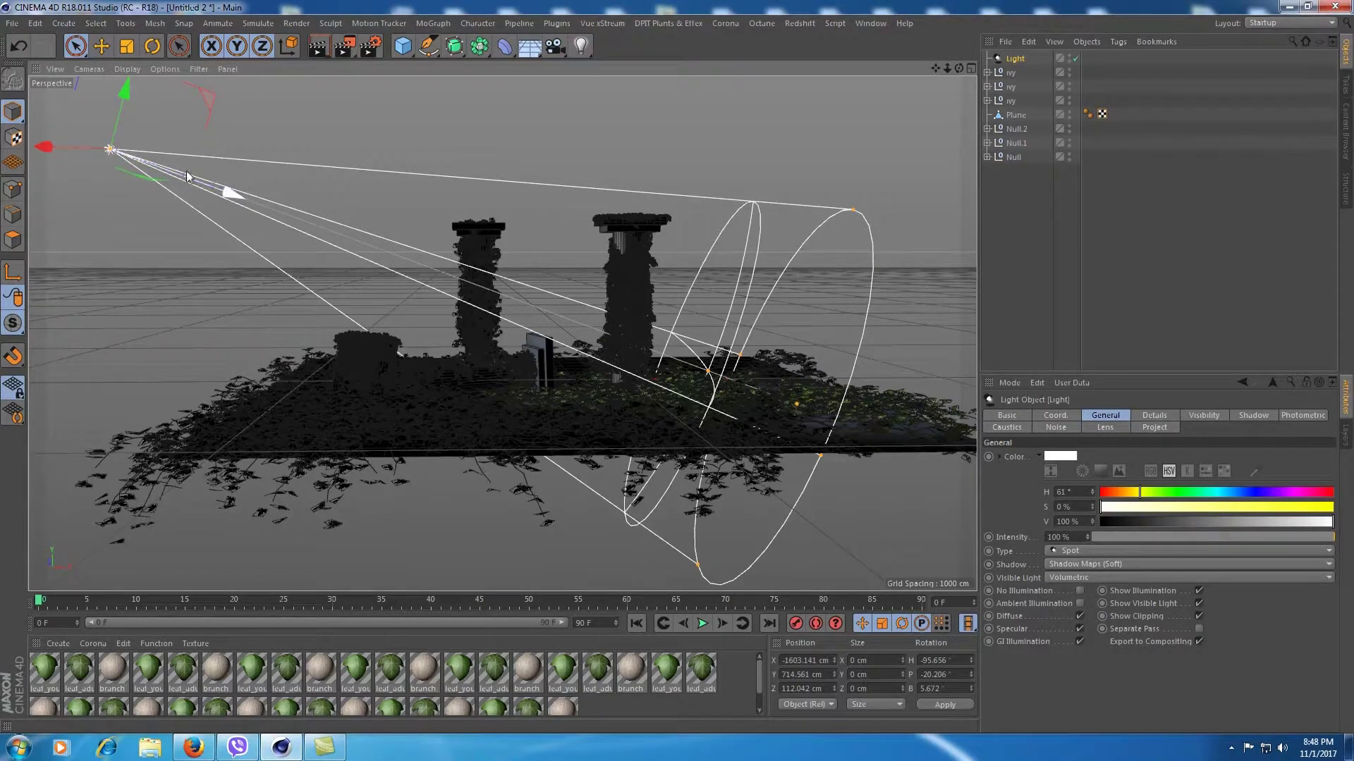
Pull the spotlight back up-left along its aim and widen its cone further
left_click_drag(229, 192, 161, 192)
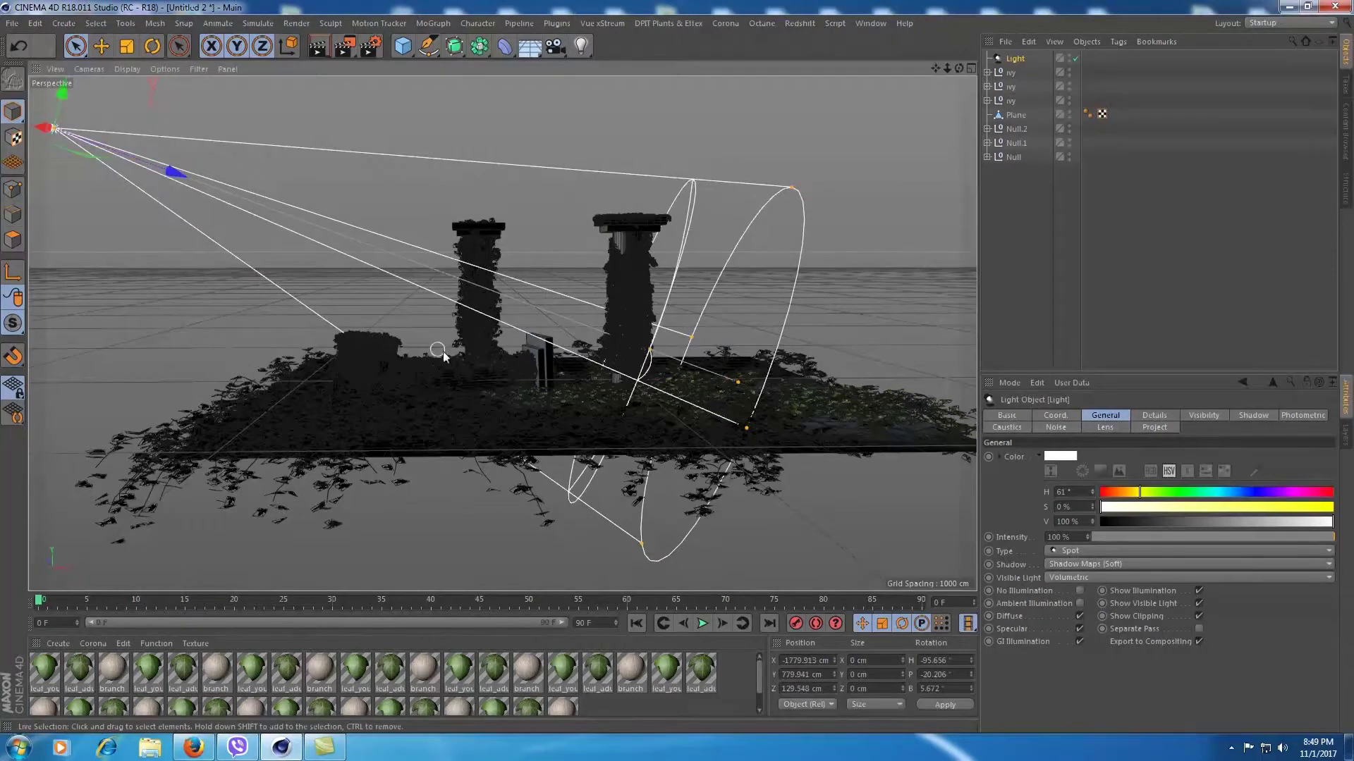
left_click_drag(443, 352, 353, 287, "alt")
left_click_drag(261, 220, 271, 219)
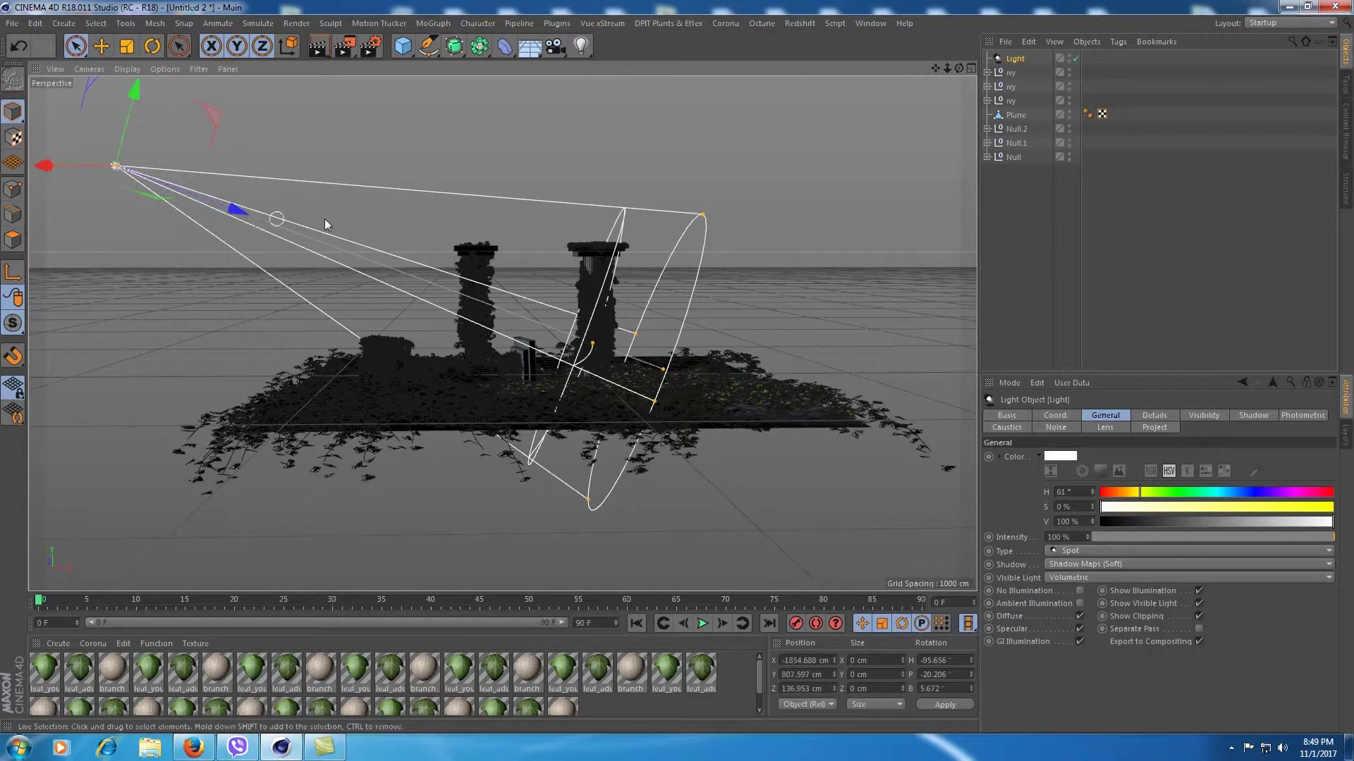
left_click_drag(701, 213, 603, 415)
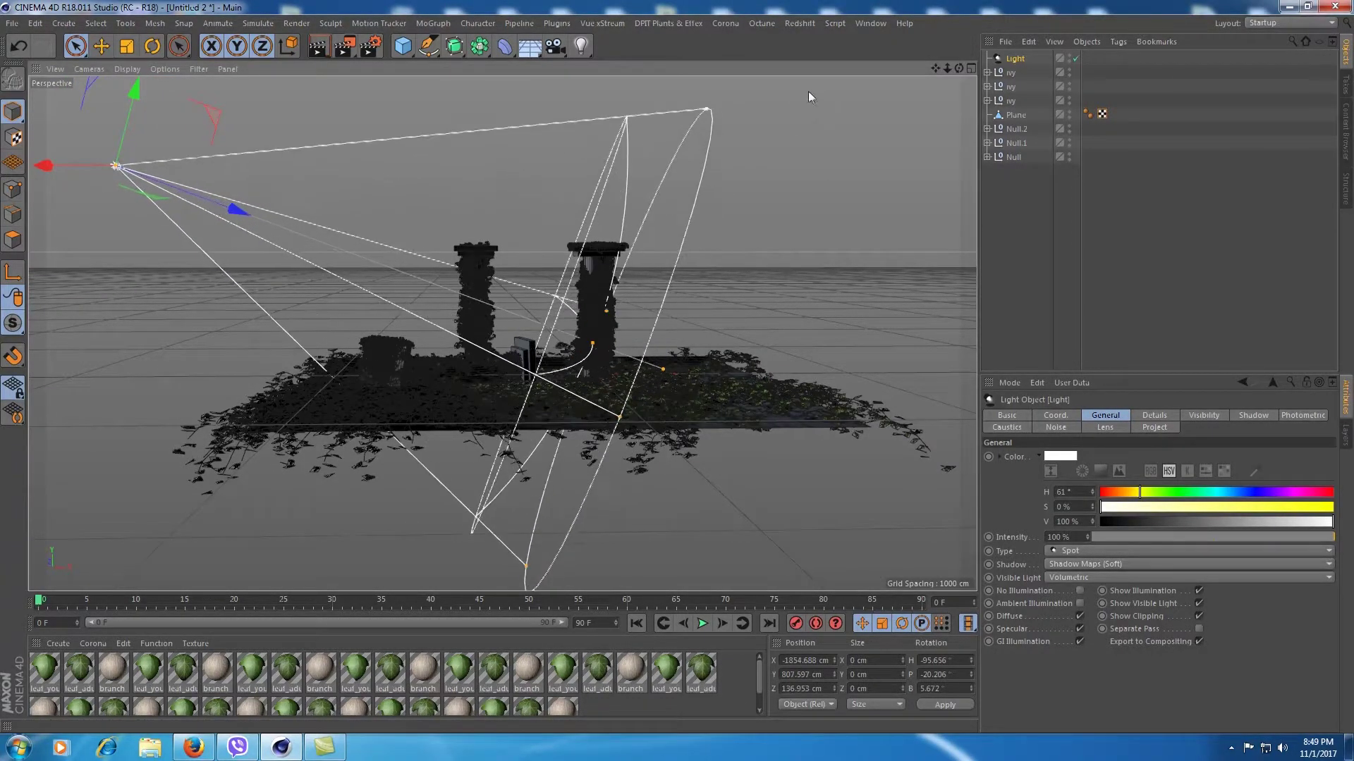
left_click_drag(679, 370, 770, 392)
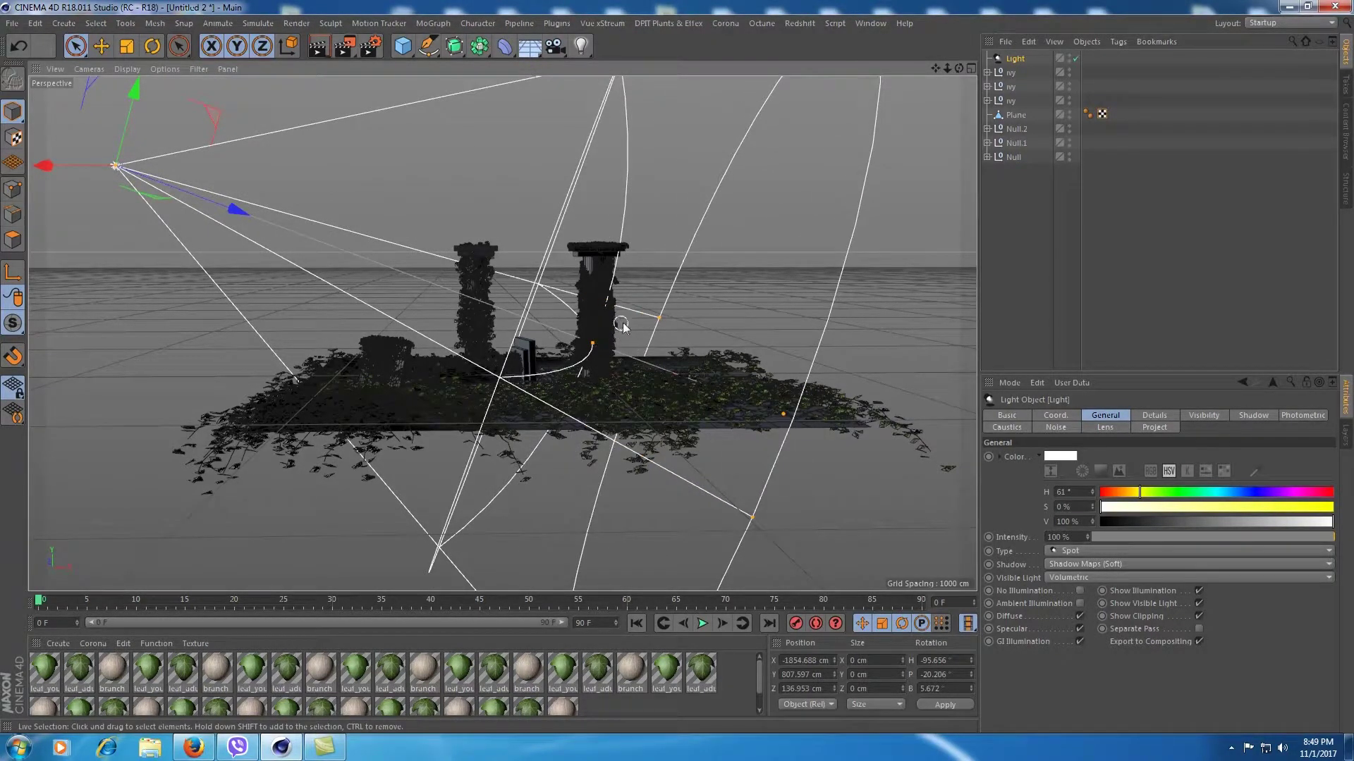
mouse_move(663, 316)
left_mouse_down()
mouse_move(736, 335)
mouse_move(668, 314)
mouse_move(696, 321)
mouse_move(610, 350)
mouse_move(697, 379)
left_mouse_up()
left_click_drag(784, 415, 824, 427)
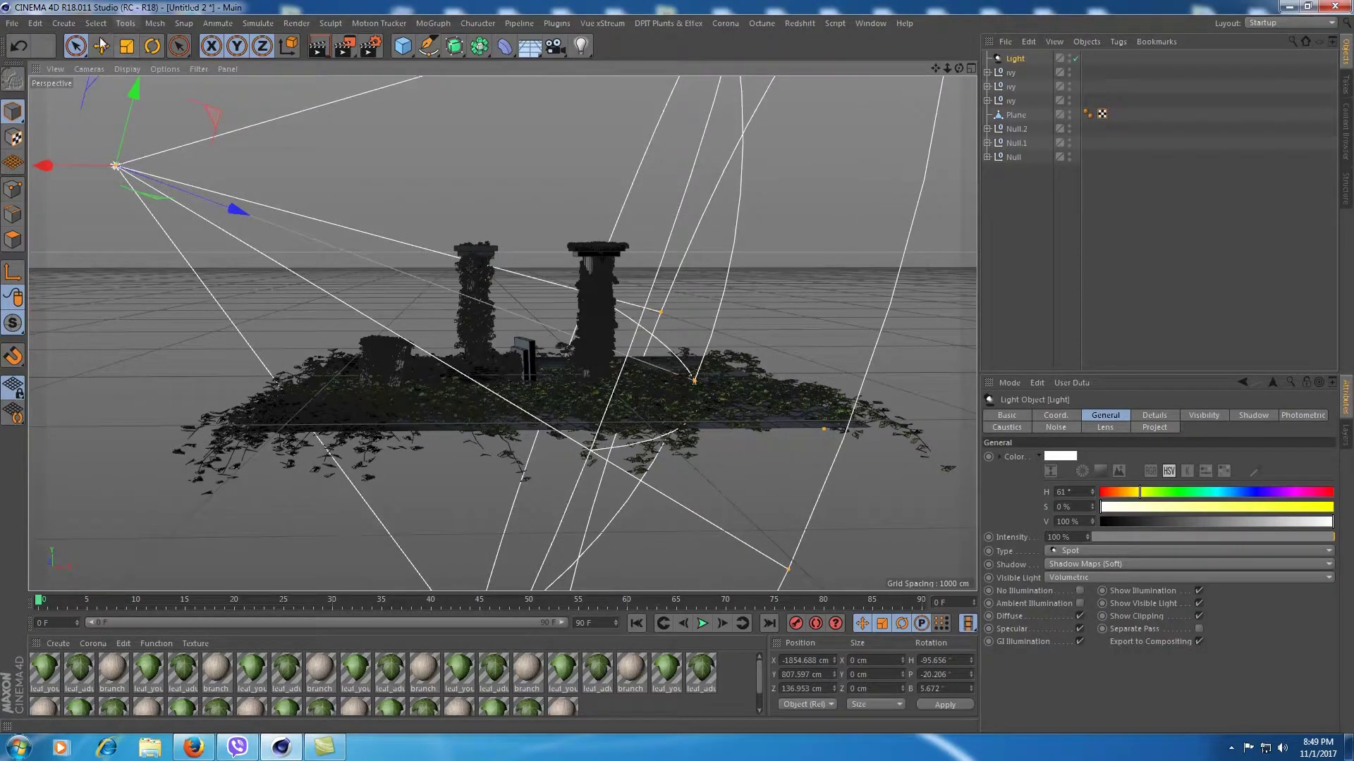
left_click(76, 46)
left_click_drag(238, 212, 203, 197)
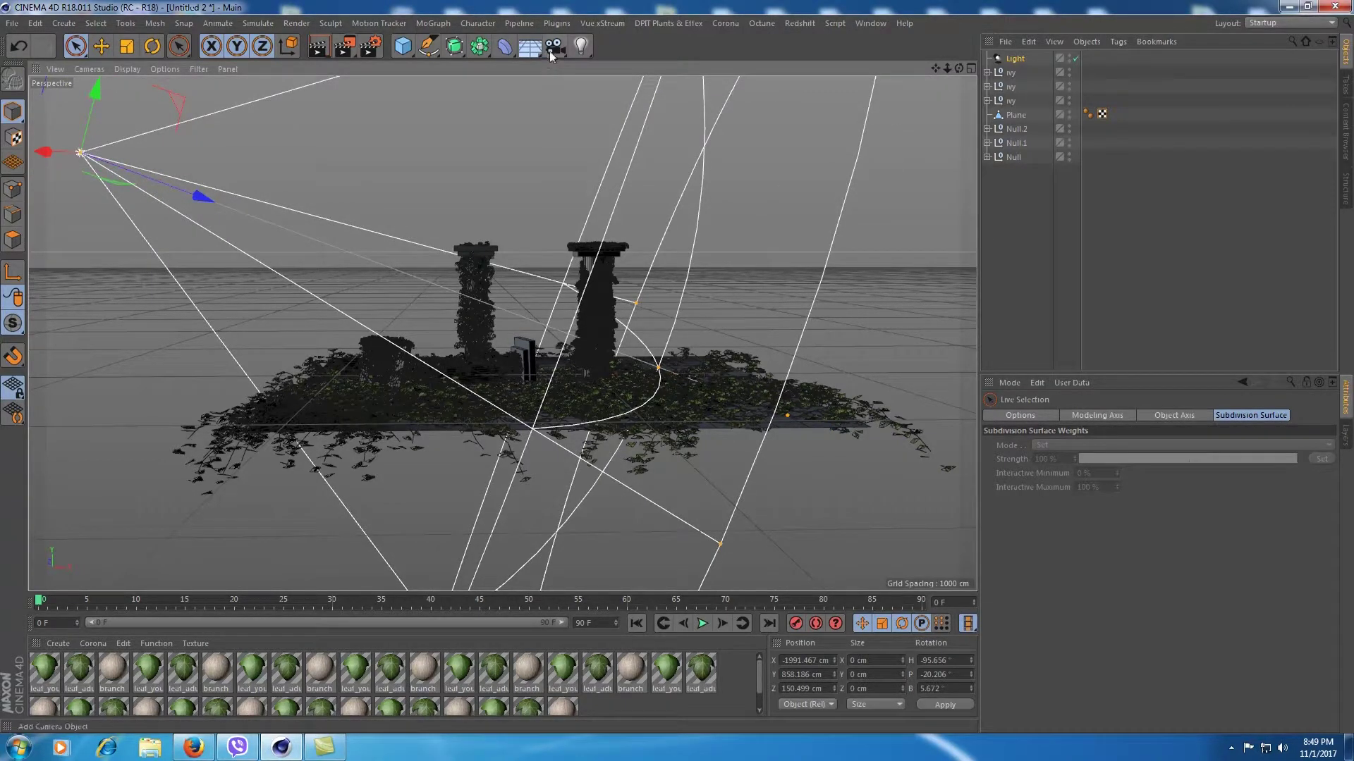
Add a scene camera, dolly in close to the pillars, and preview-render the view
left_click(555, 46)
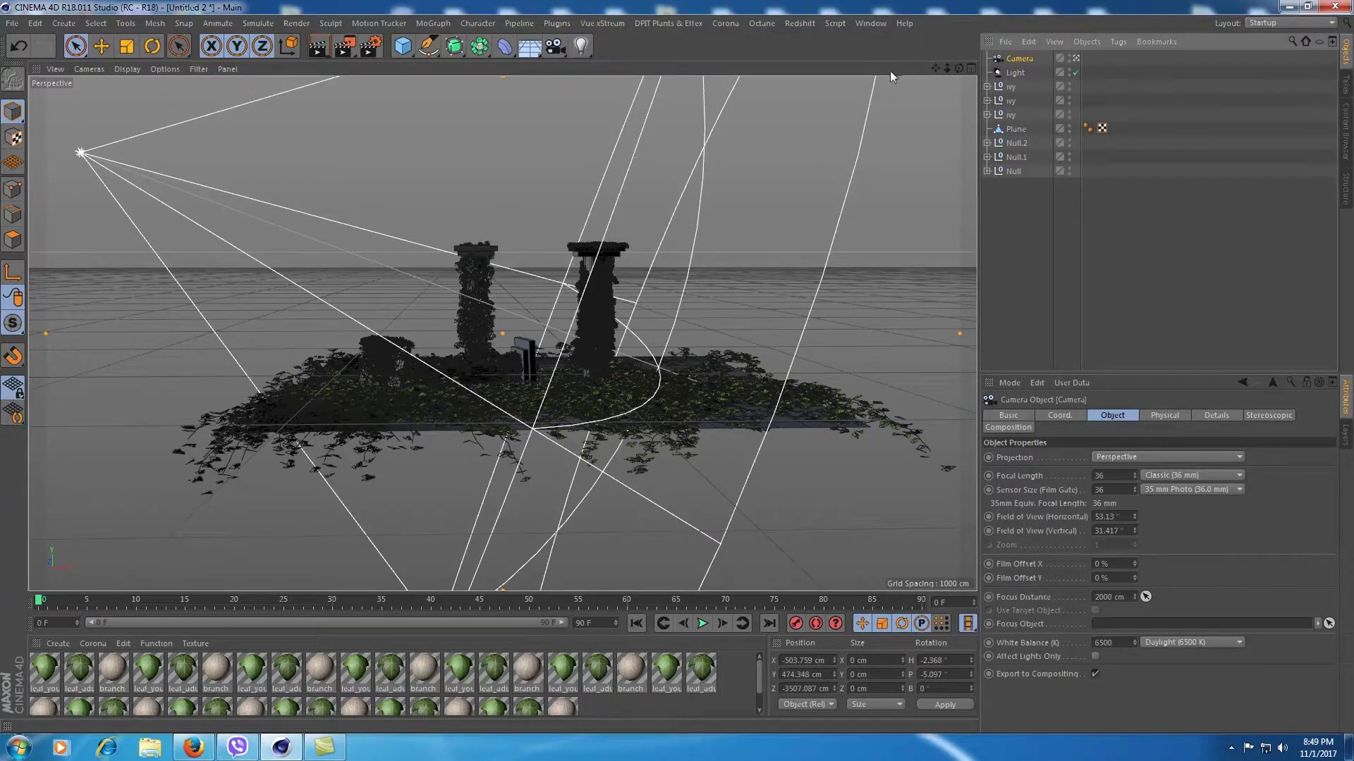
mouse_move(947, 68)
left_mouse_down()
mouse_move(972, 64)
mouse_move(963, 112)
mouse_move(973, 71)
mouse_move(894, 142)
left_mouse_up()
left_click(319, 46)
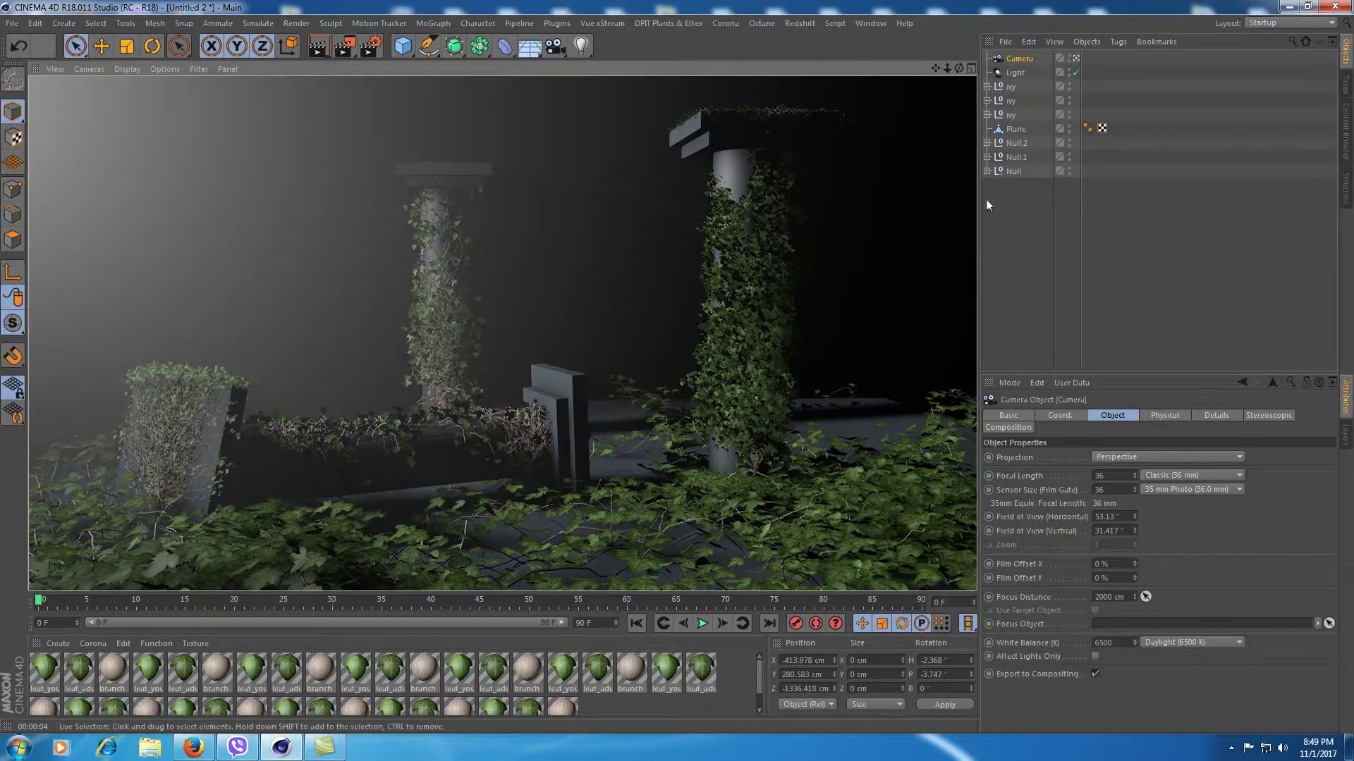
left_click(1030, 217)
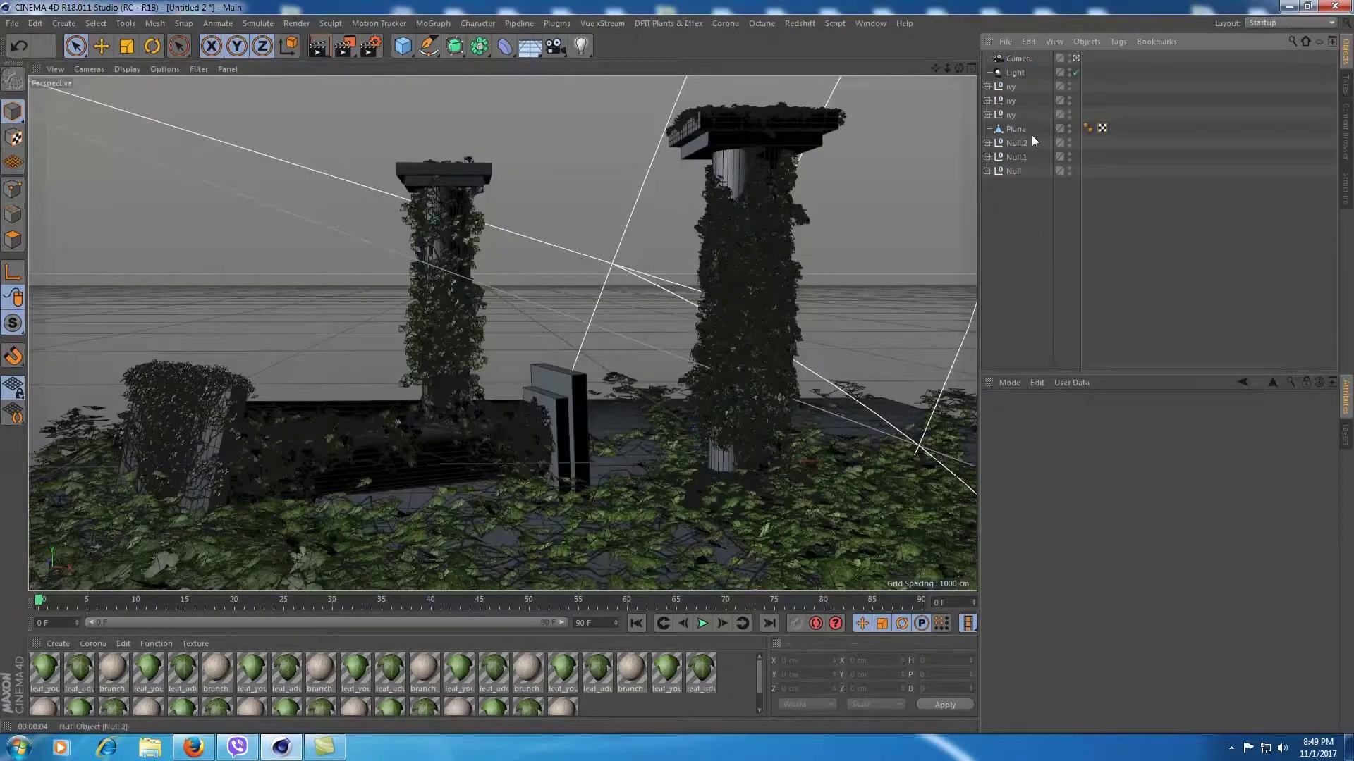
scroll(770, 102, "down", 5)
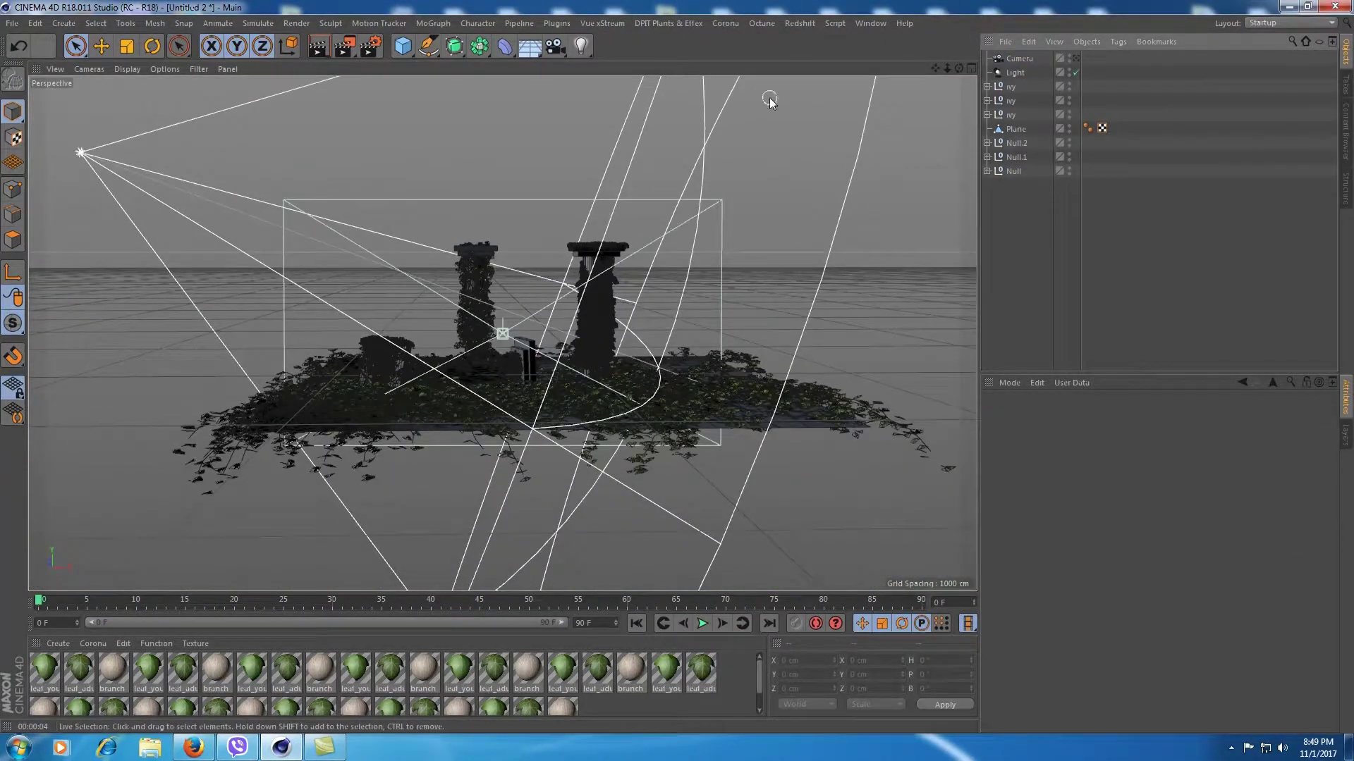
Rotate the spotlight to H -90.642°, P -19.667°, B 7.382° and reshape its cone over the columns
left_click(152, 46)
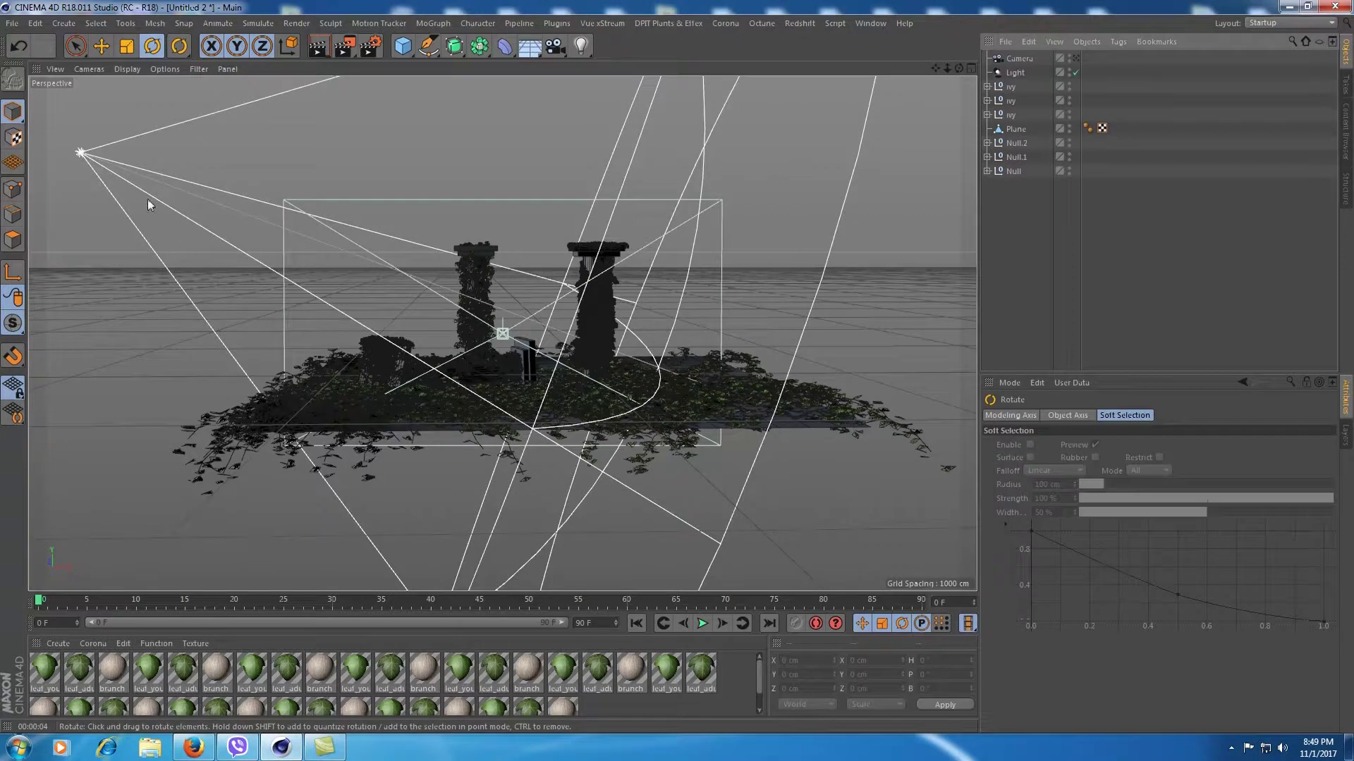
left_click(1019, 71)
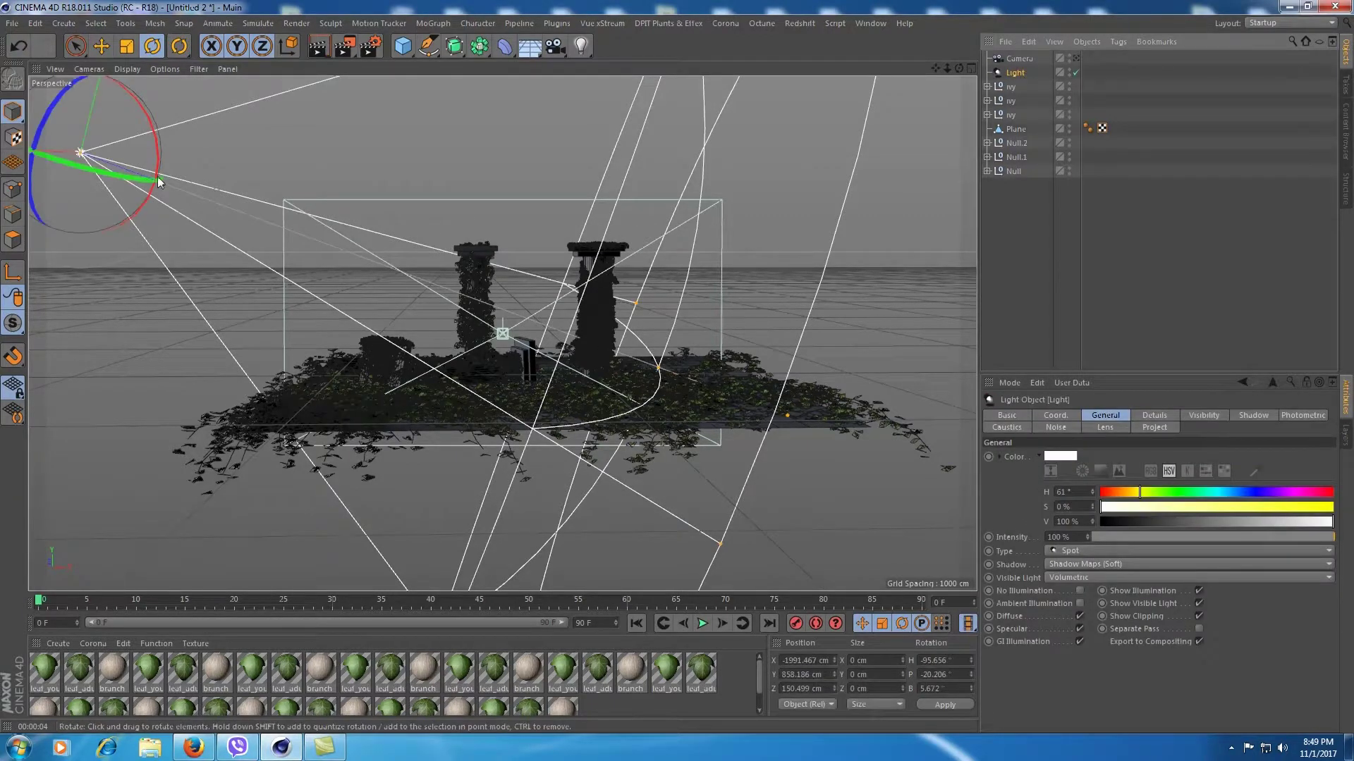
mouse_move(158, 182)
left_mouse_down()
mouse_move(129, 180)
mouse_move(136, 169)
left_mouse_up()
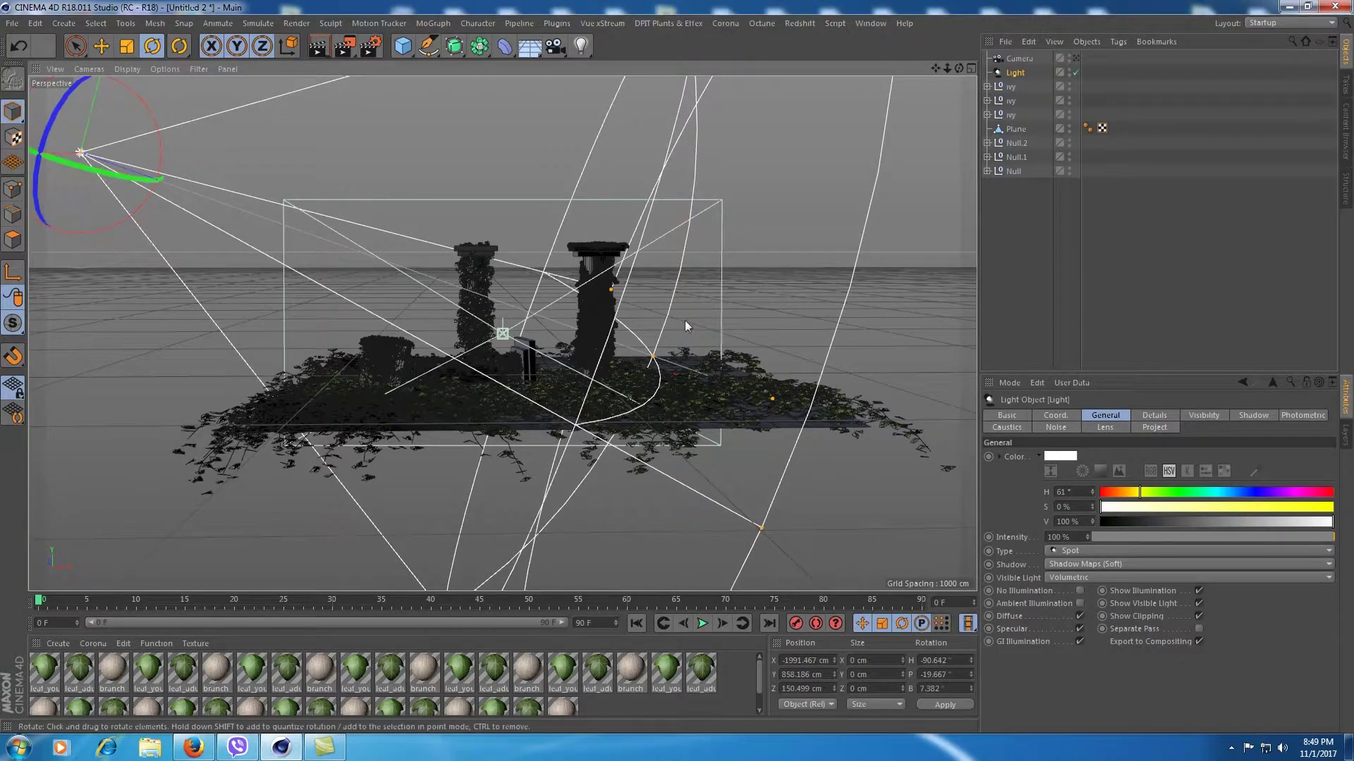
left_click_drag(772, 397, 781, 403)
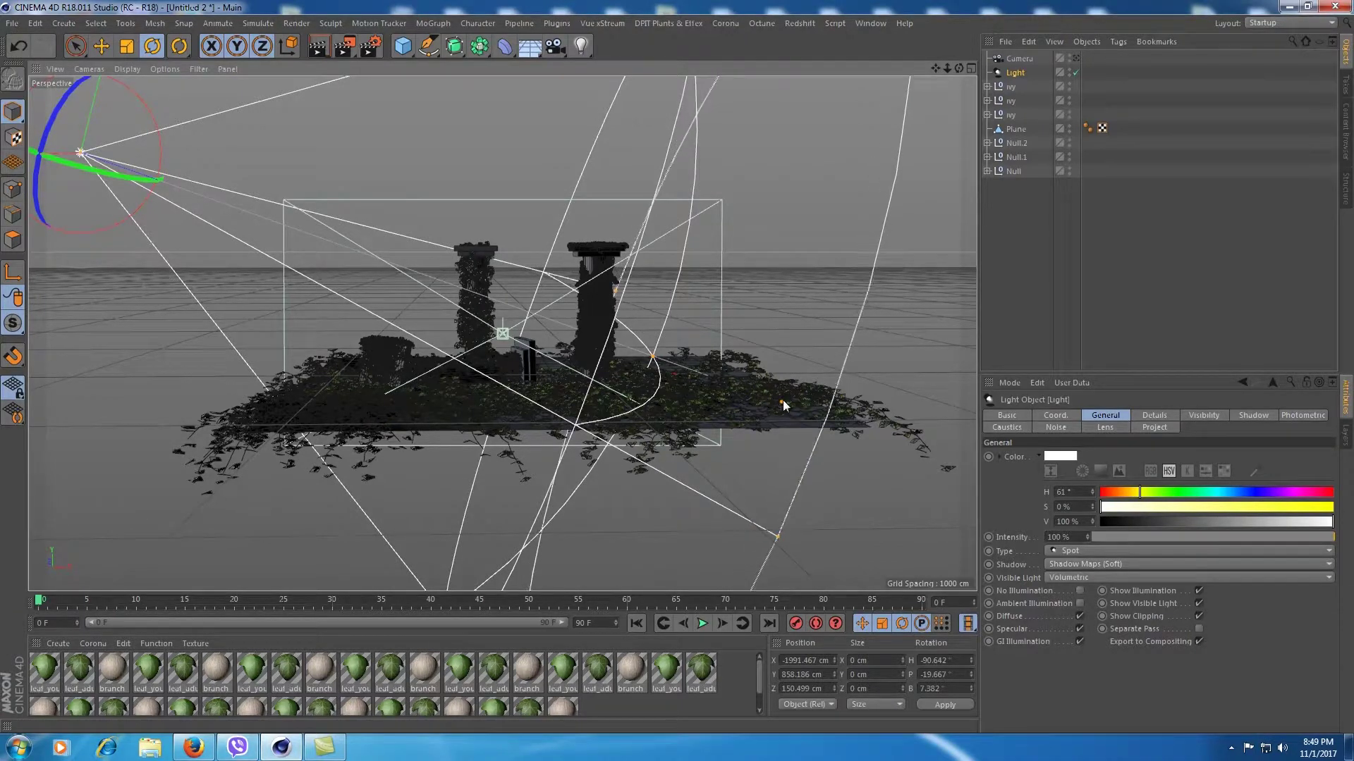
left_click_drag(615, 294, 661, 323)
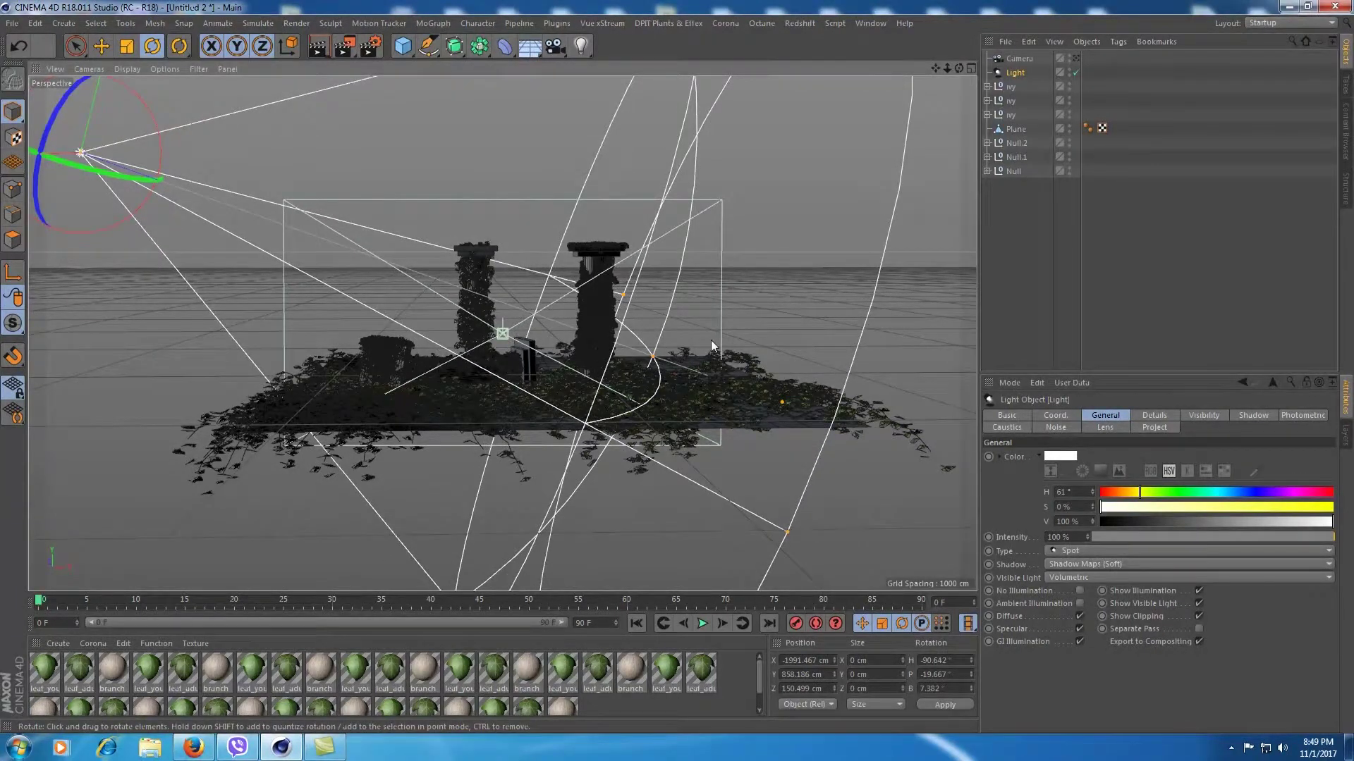
View through the scene camera and give the central cube panel the branch material with Cubic projection
left_click(1076, 59)
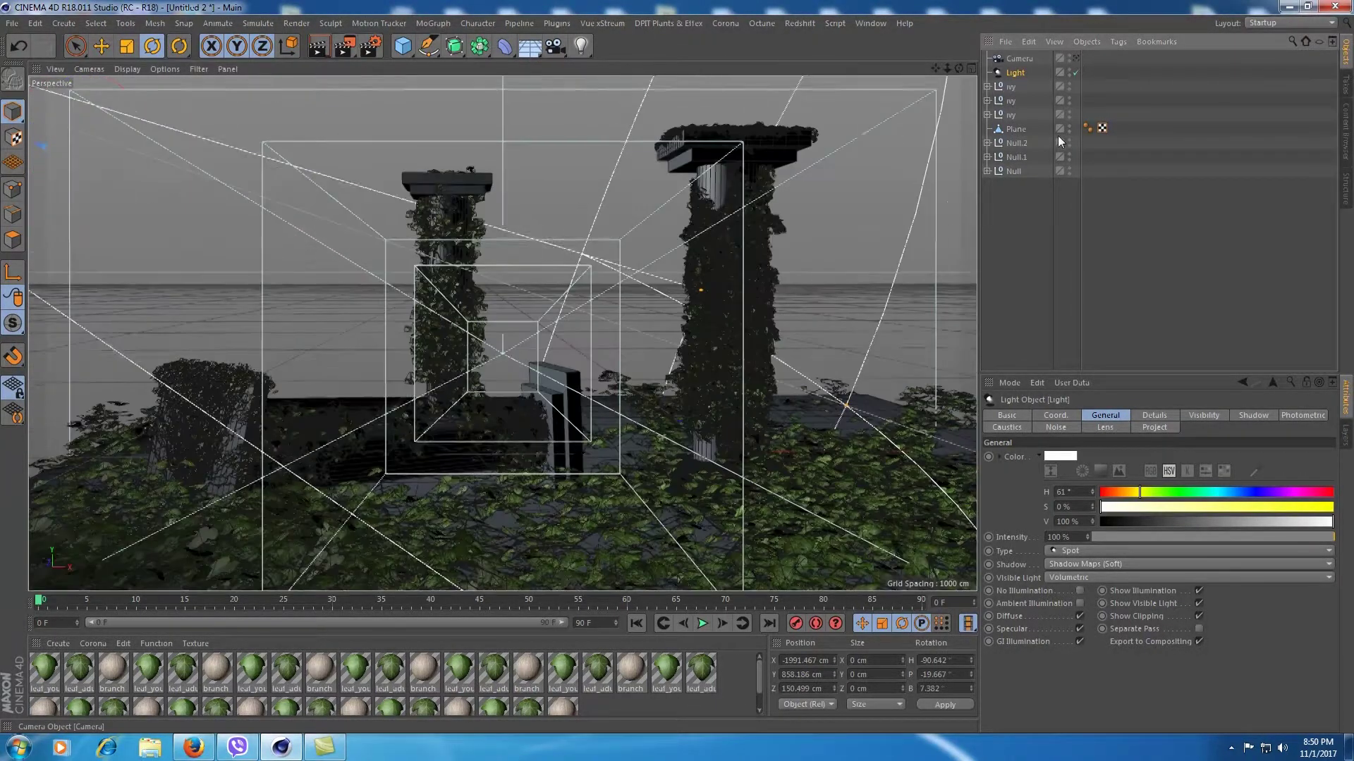
left_click(1003, 220)
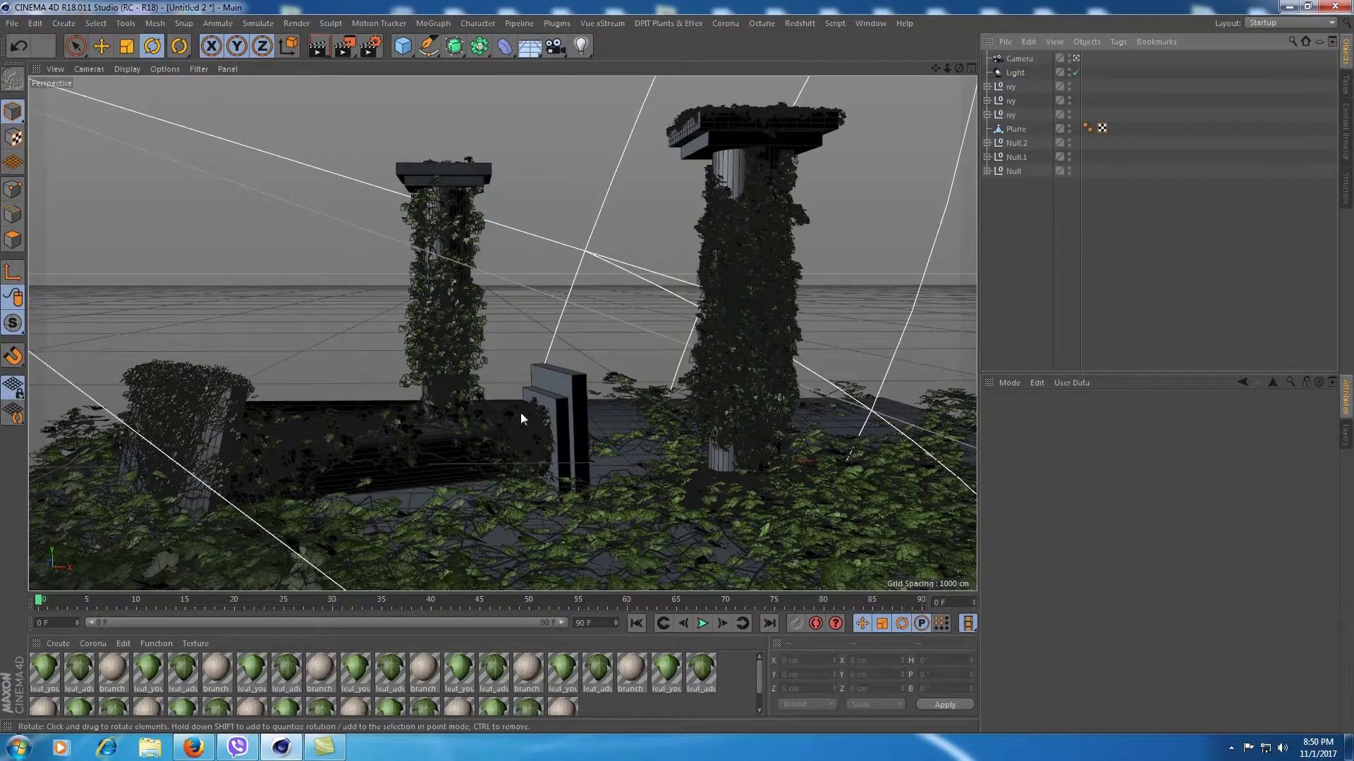
left_click(552, 383)
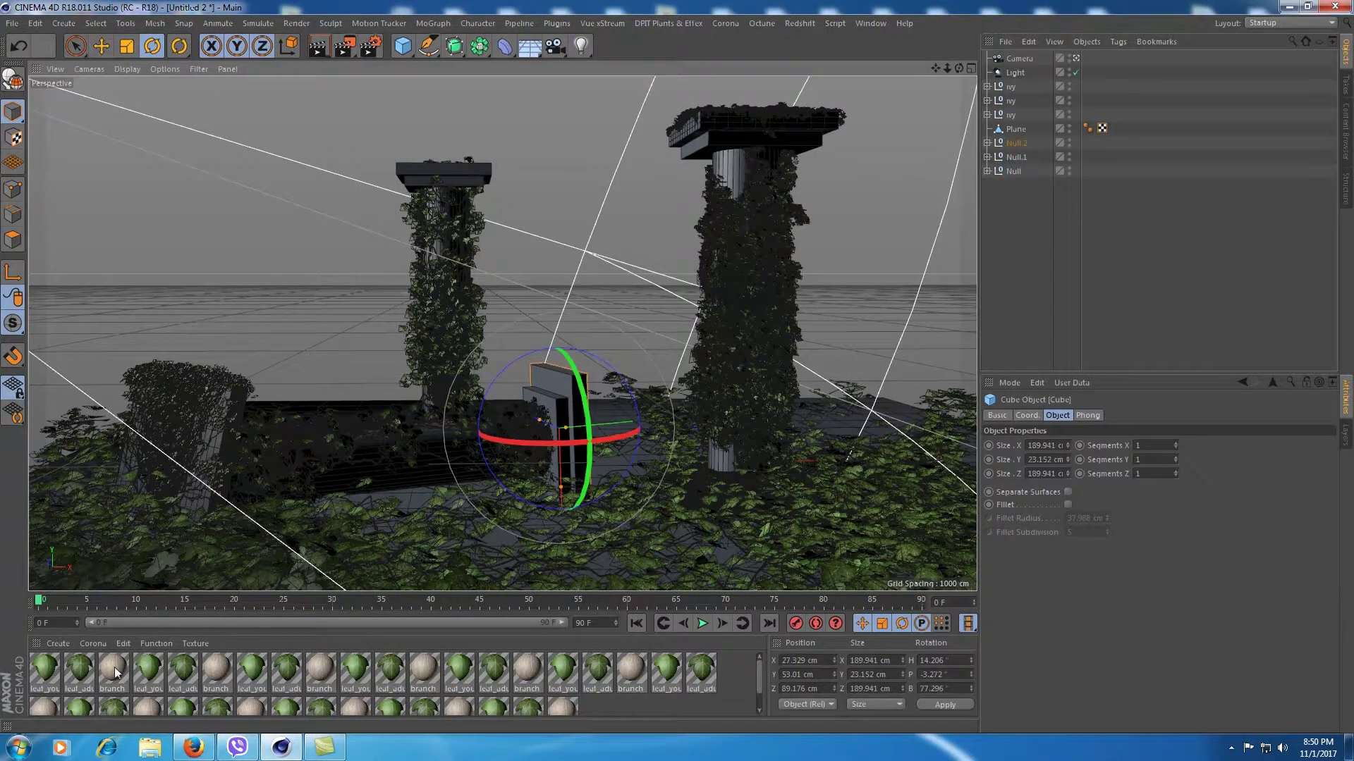
left_click_drag(115, 672, 556, 403)
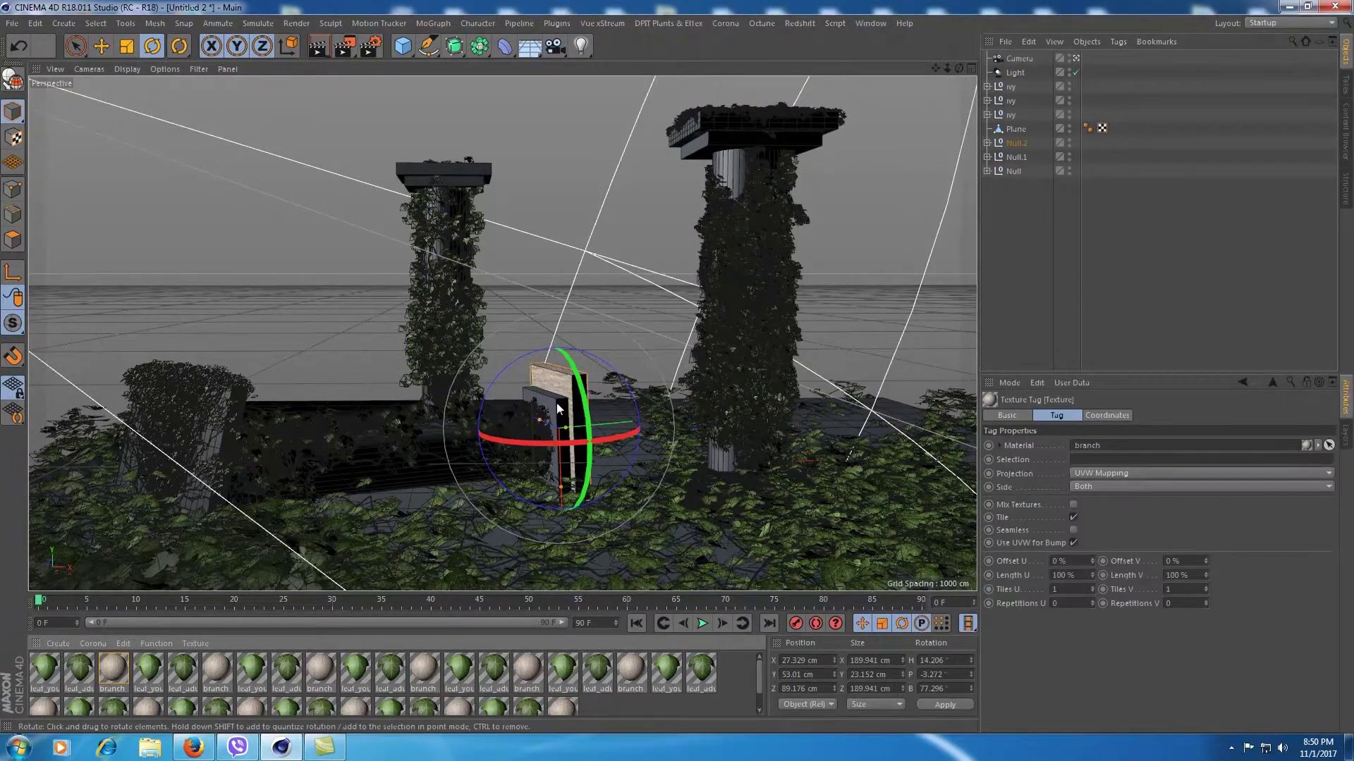
left_click(1114, 474)
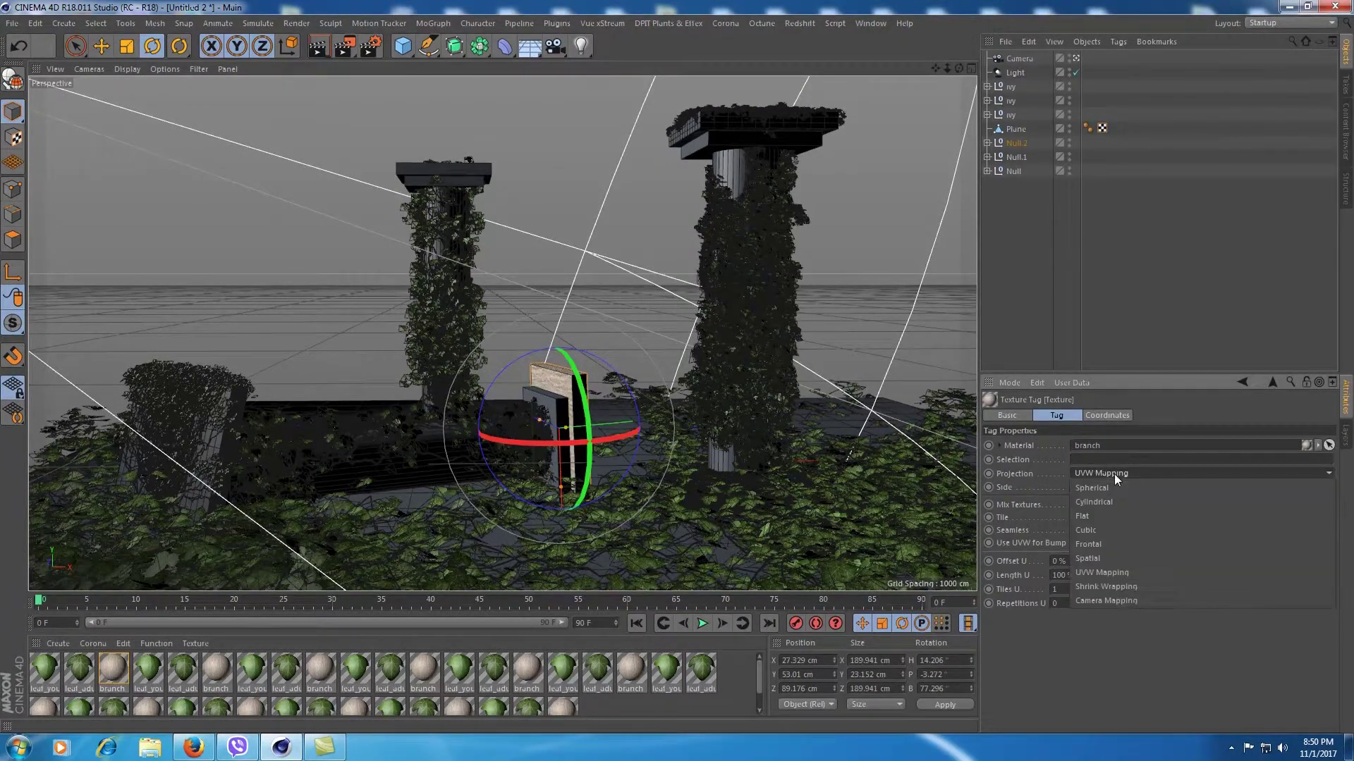
left_click(1090, 531)
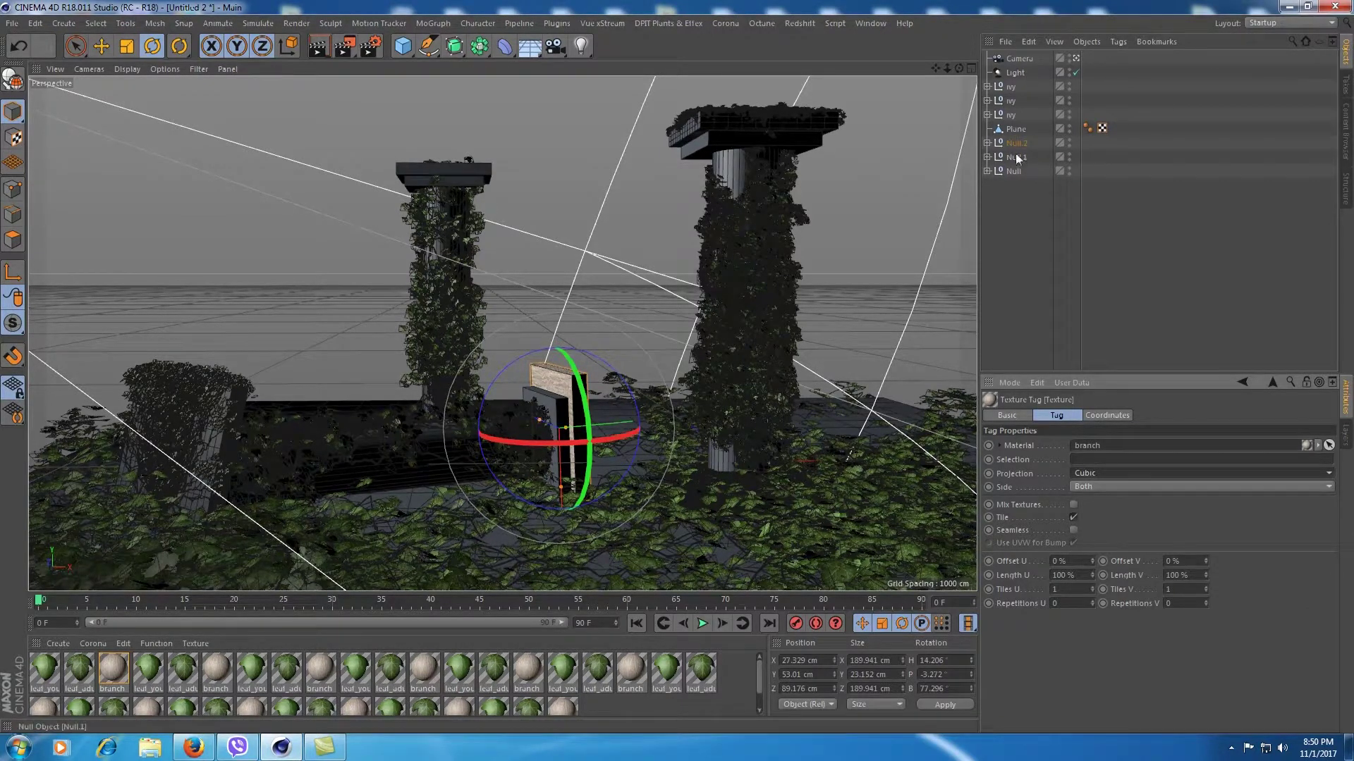
Copy the branch texture onto Cube.1 inside Null.2
left_click(988, 143)
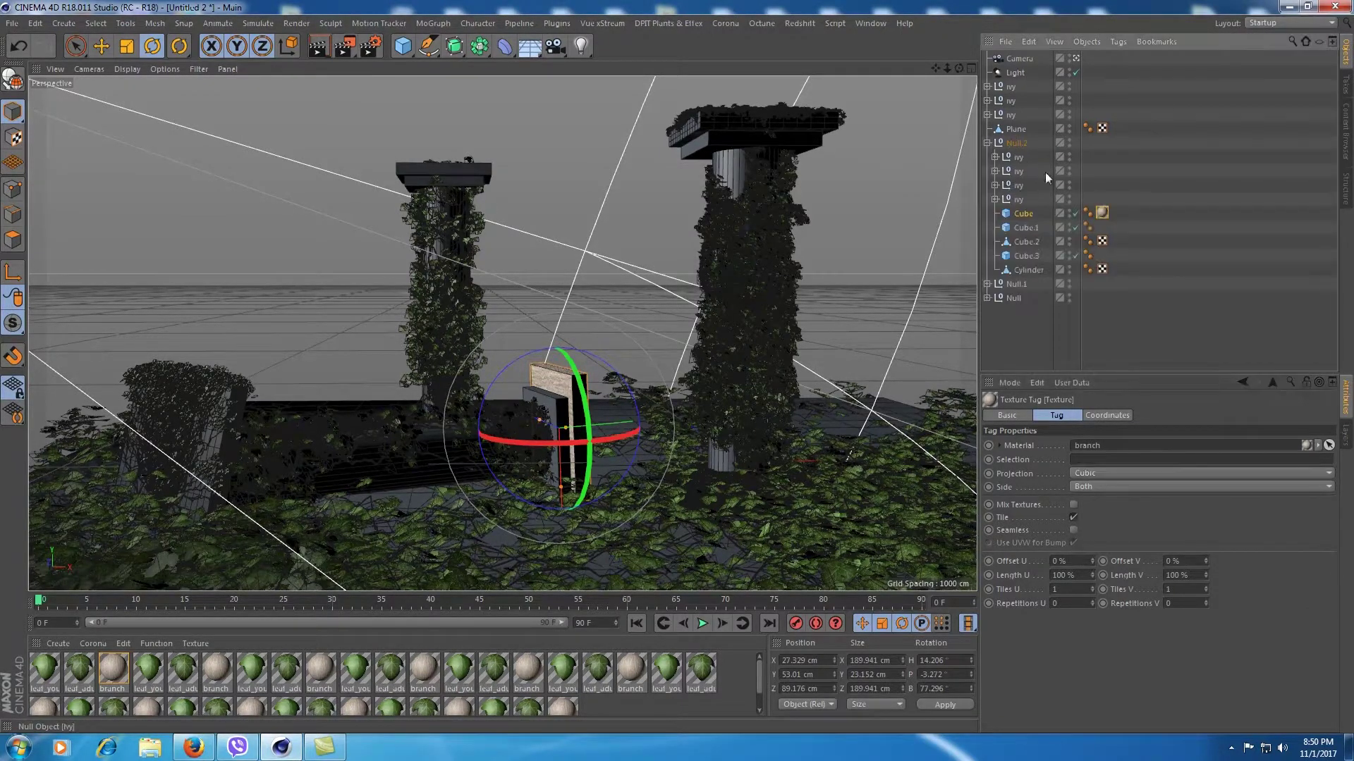
left_click(1031, 230)
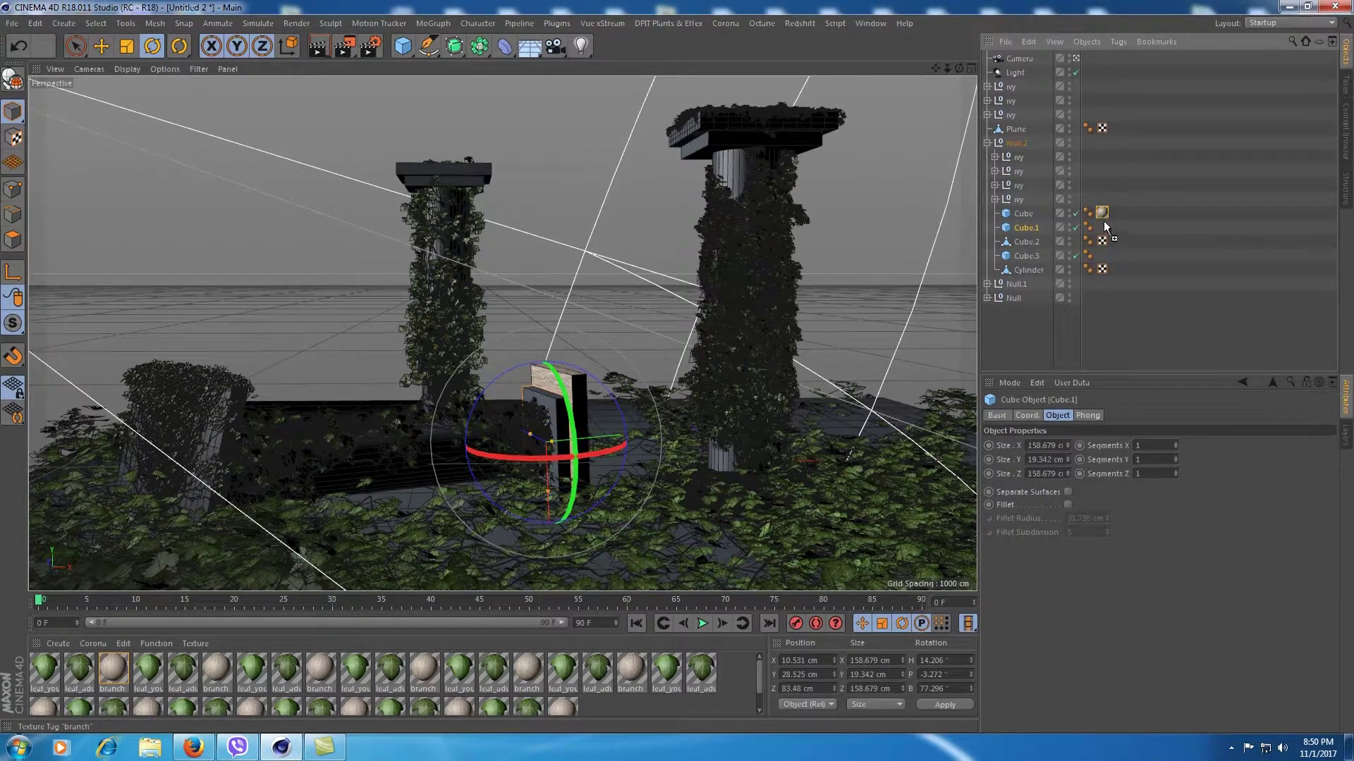
left_click_drag(1105, 227, 1105, 229, "ctrl")
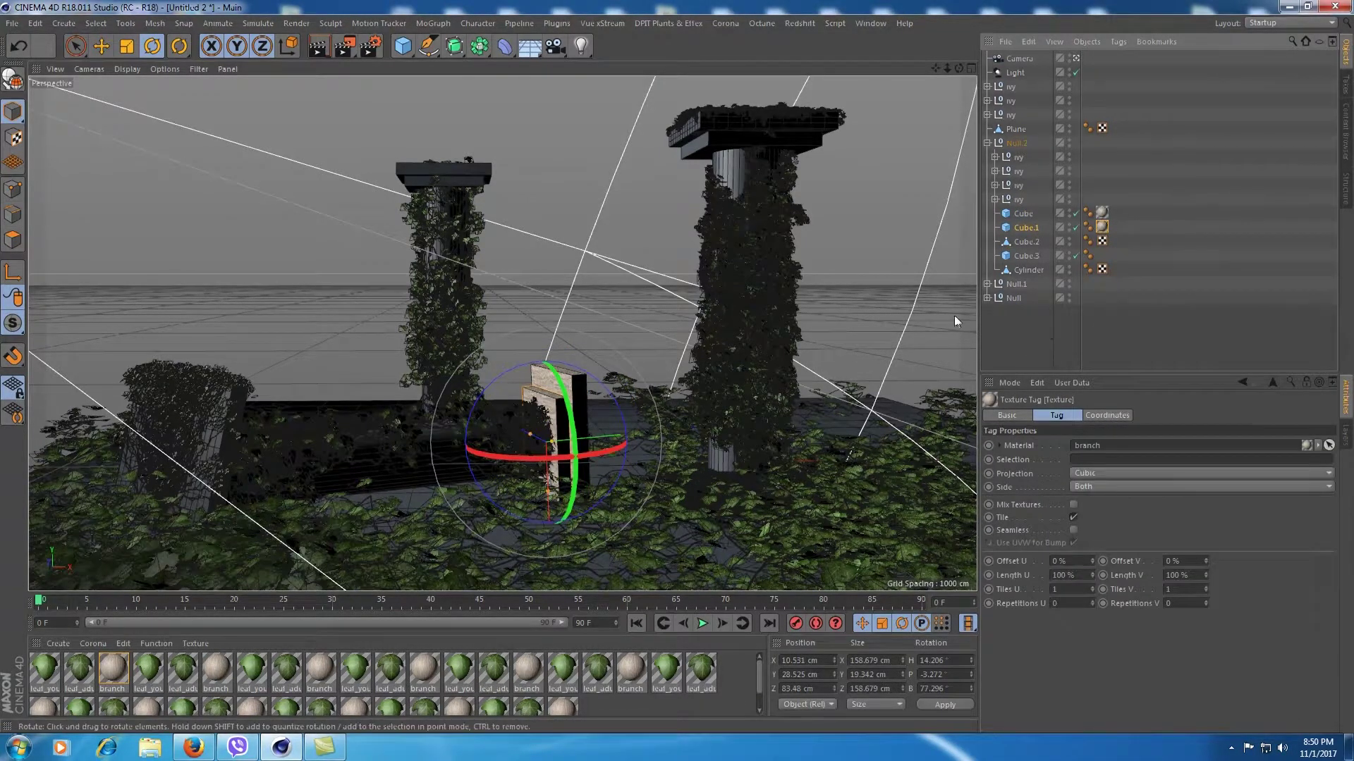
left_click(1042, 335)
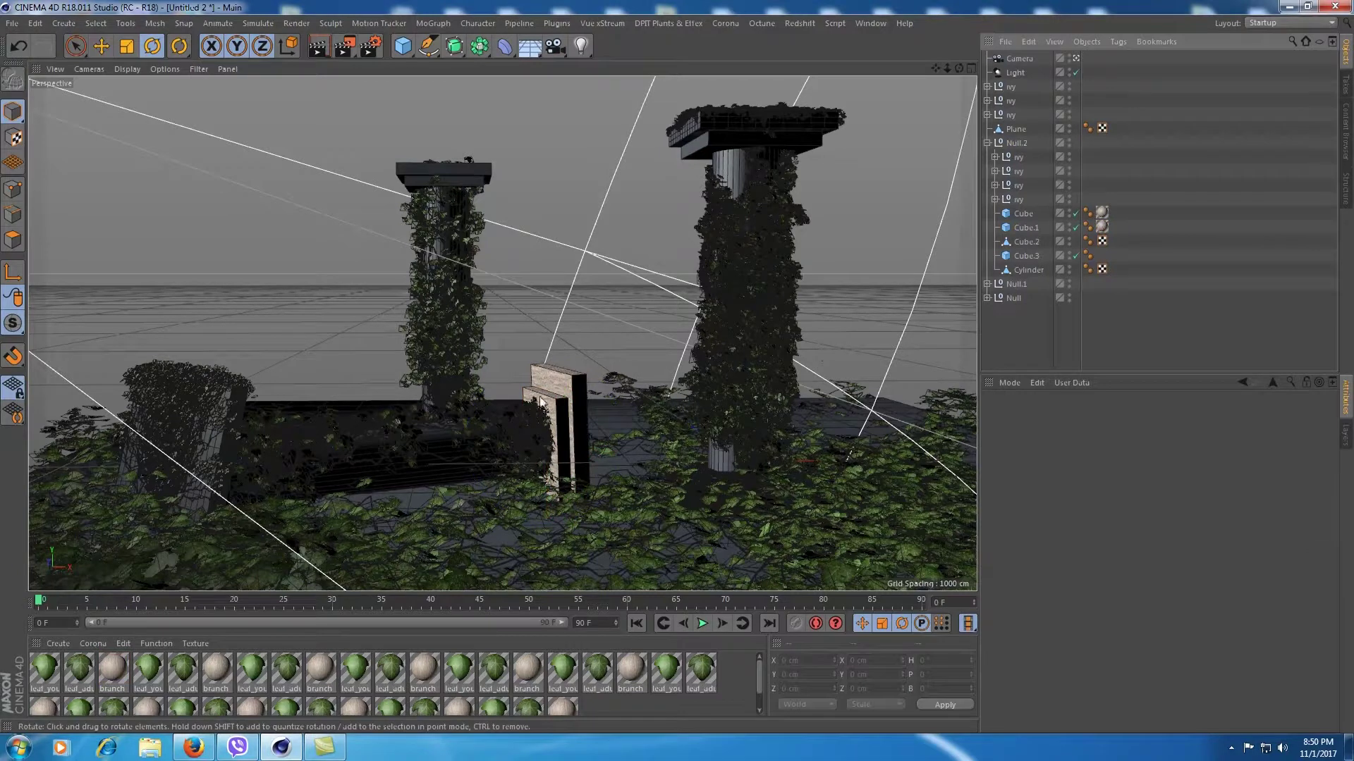
Apply the branch material to the Cylinder with Cylindrical projection
left_click(381, 478)
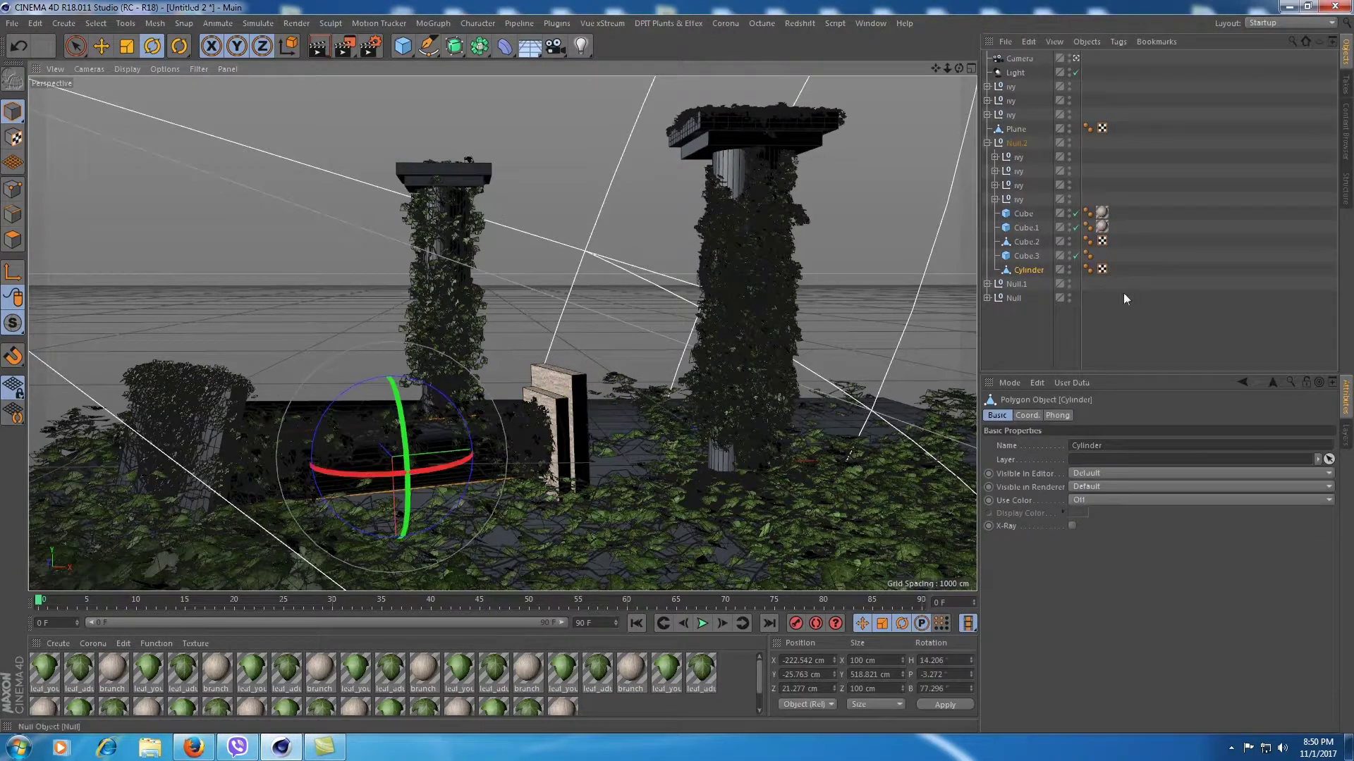
left_click(1022, 320)
left_click(1035, 272)
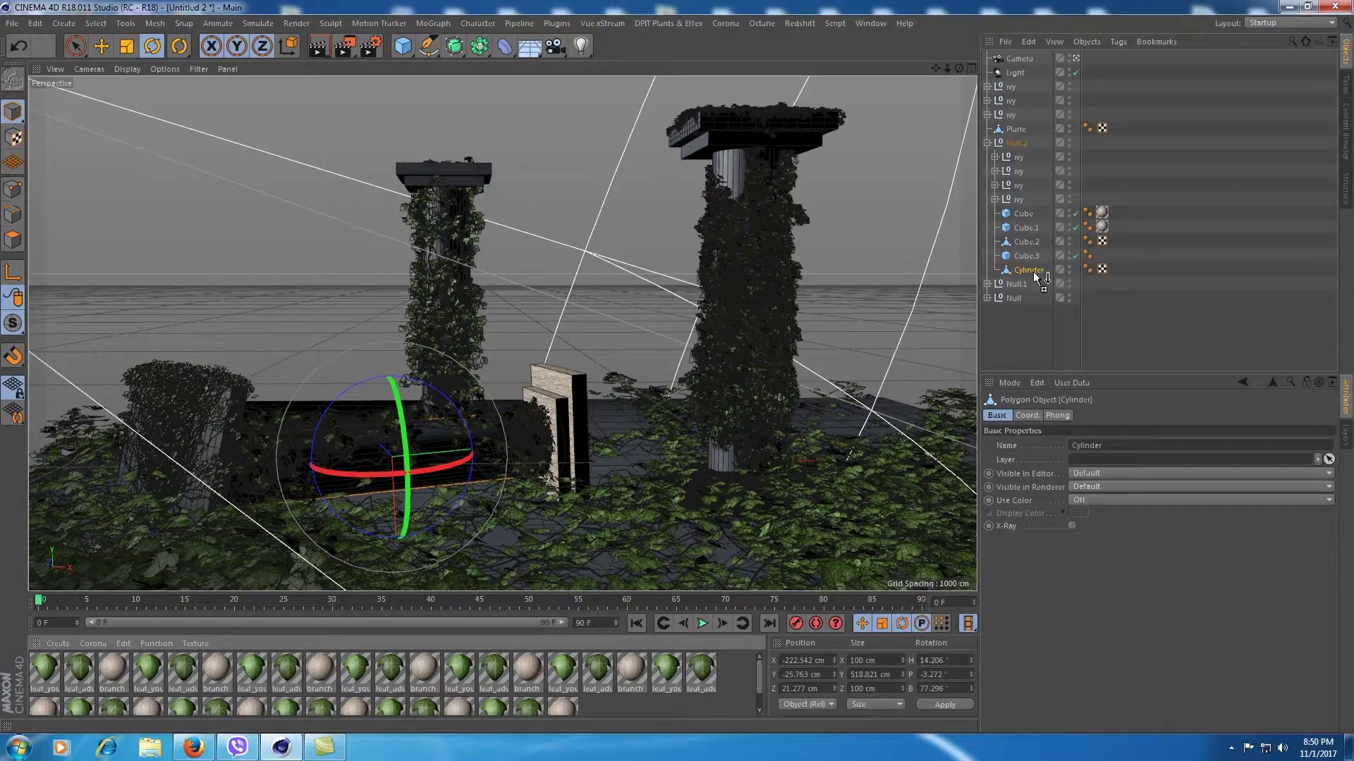
left_click_drag(1033, 272, 1033, 270)
left_click(1095, 472)
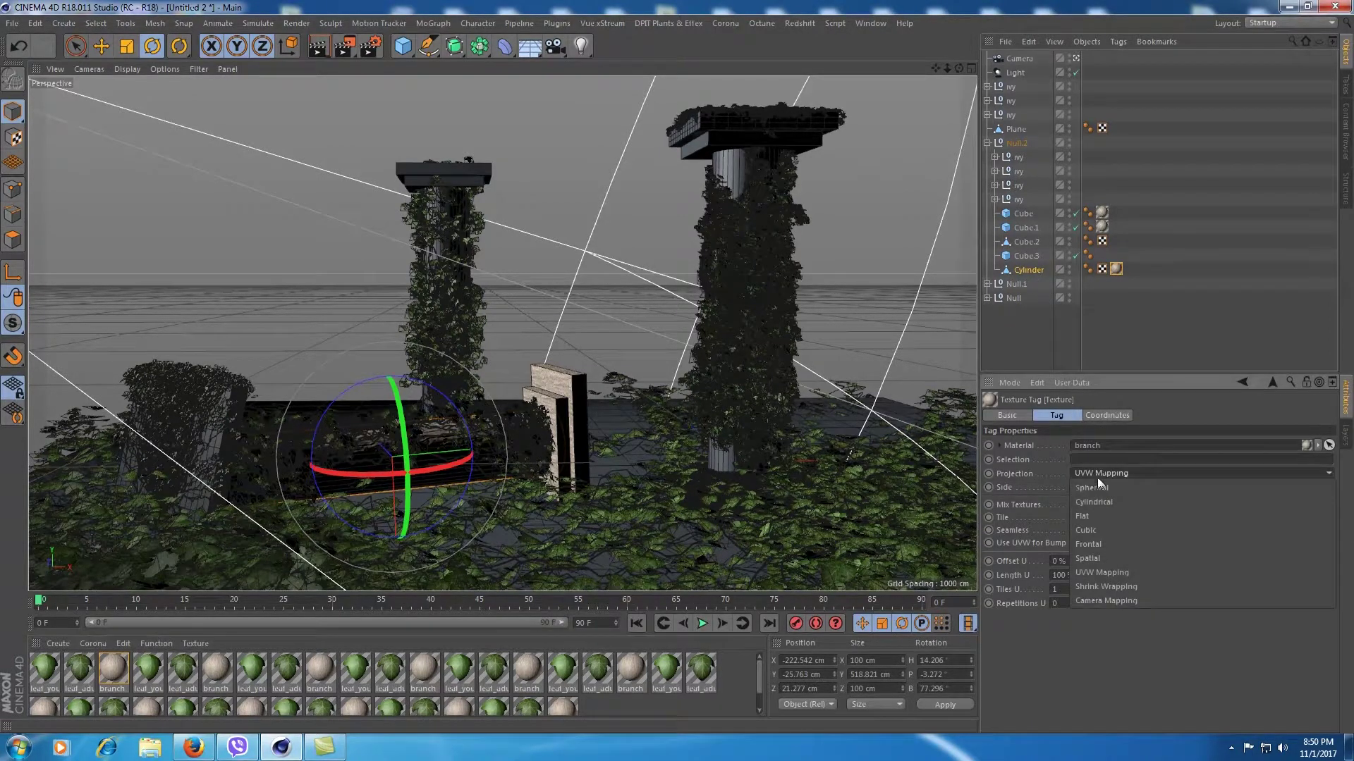
left_click(1102, 502)
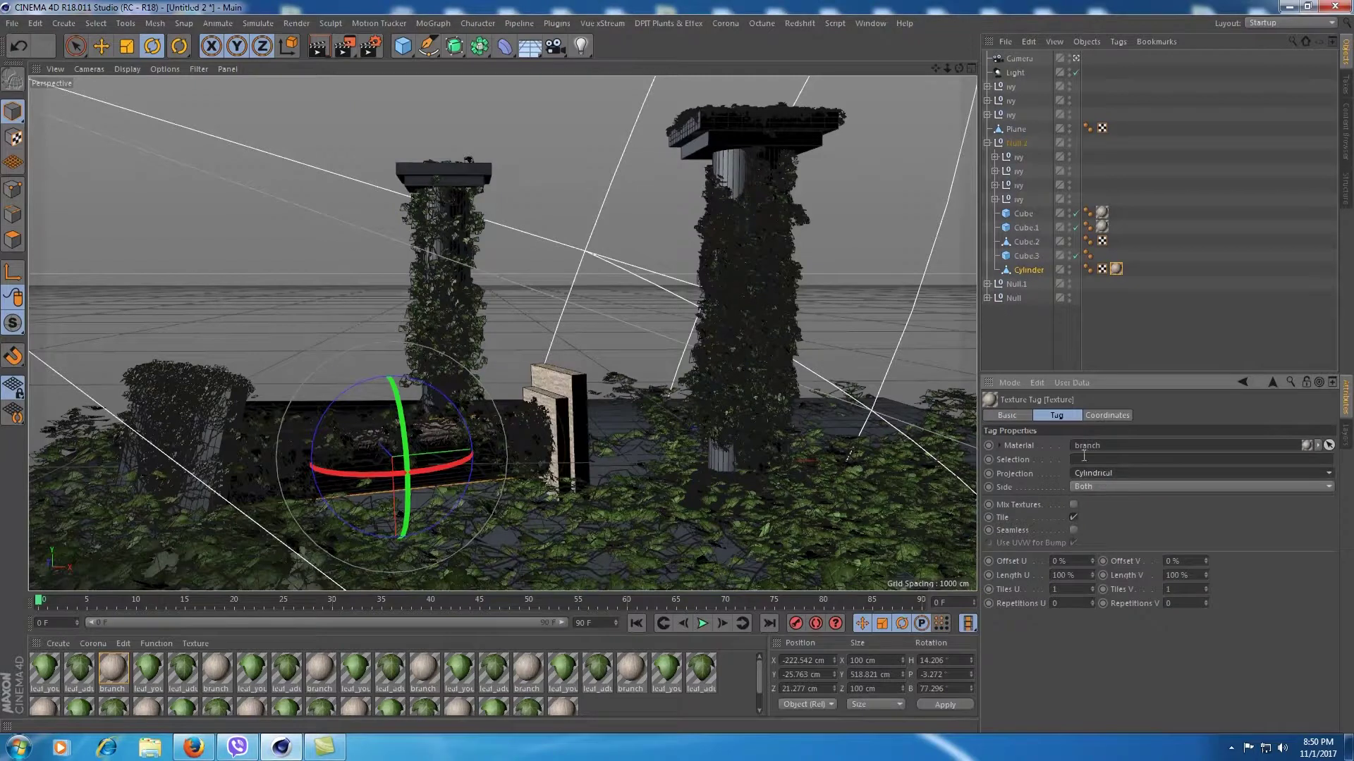
Apply the branch material to the broken column block Cube.2 with Cubic projection
left_click(1024, 334)
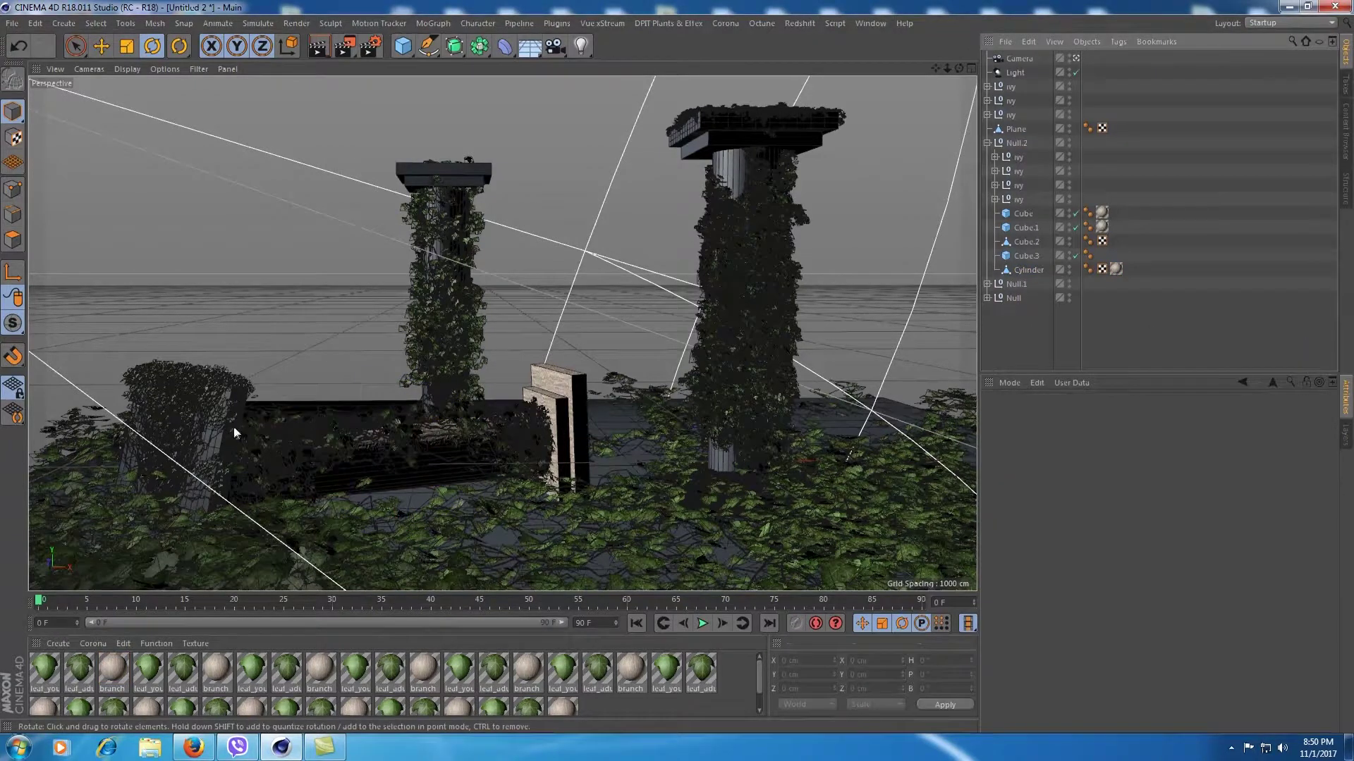
left_click(220, 443)
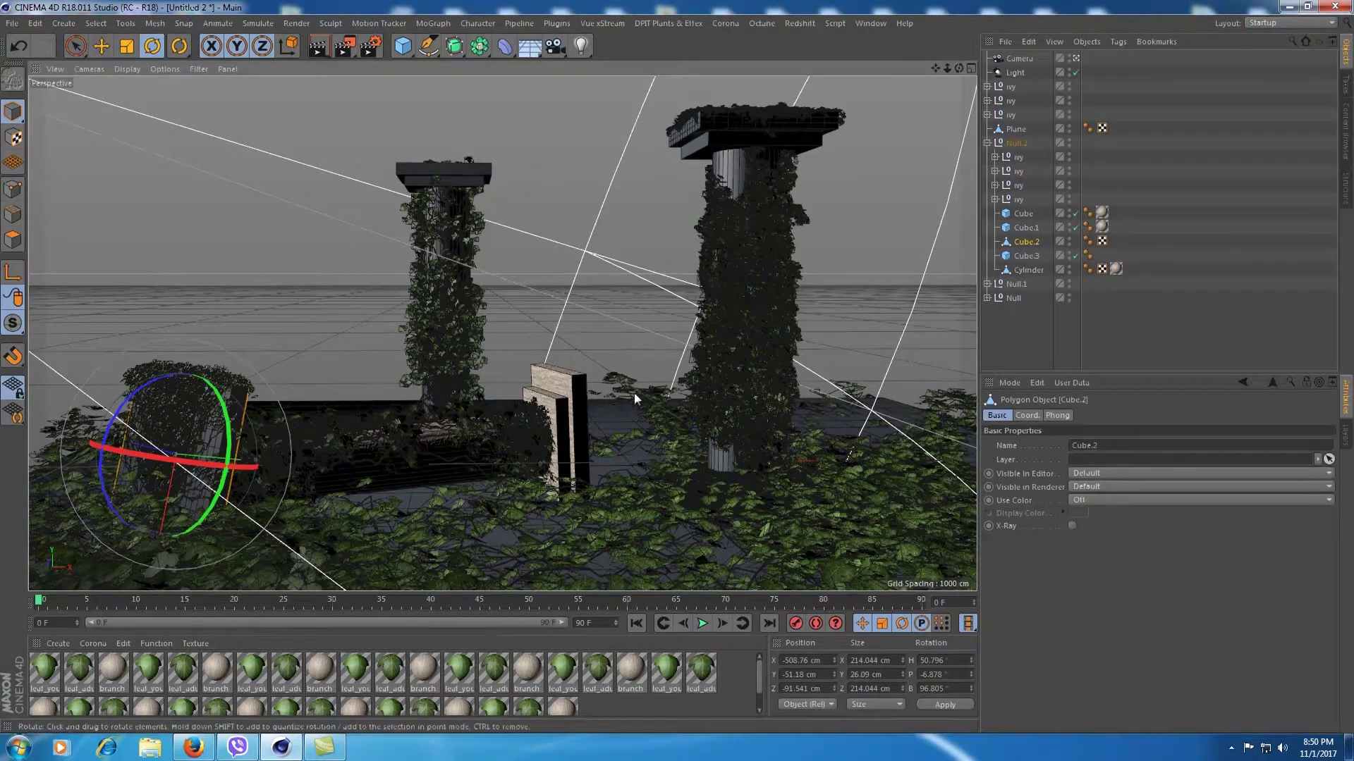
left_click_drag(112, 664, 1026, 243)
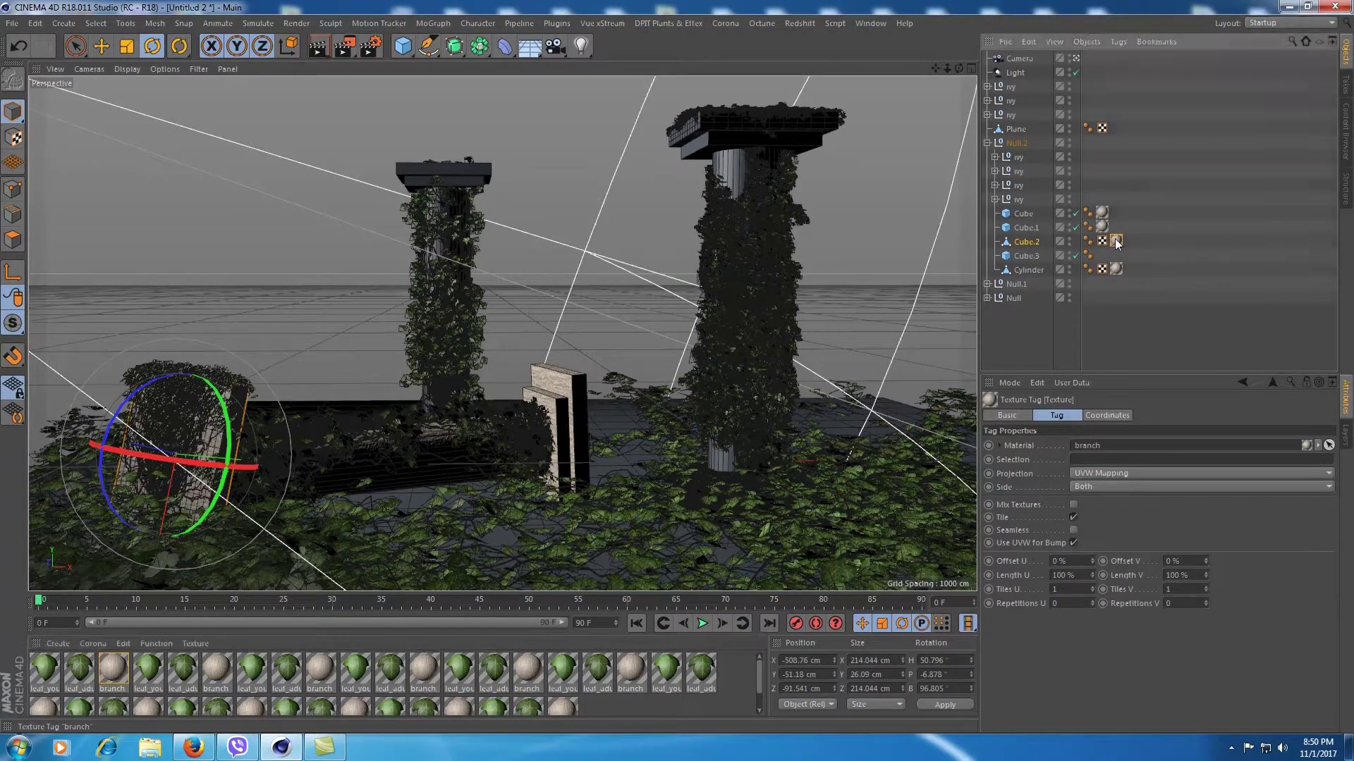
left_click(1121, 473)
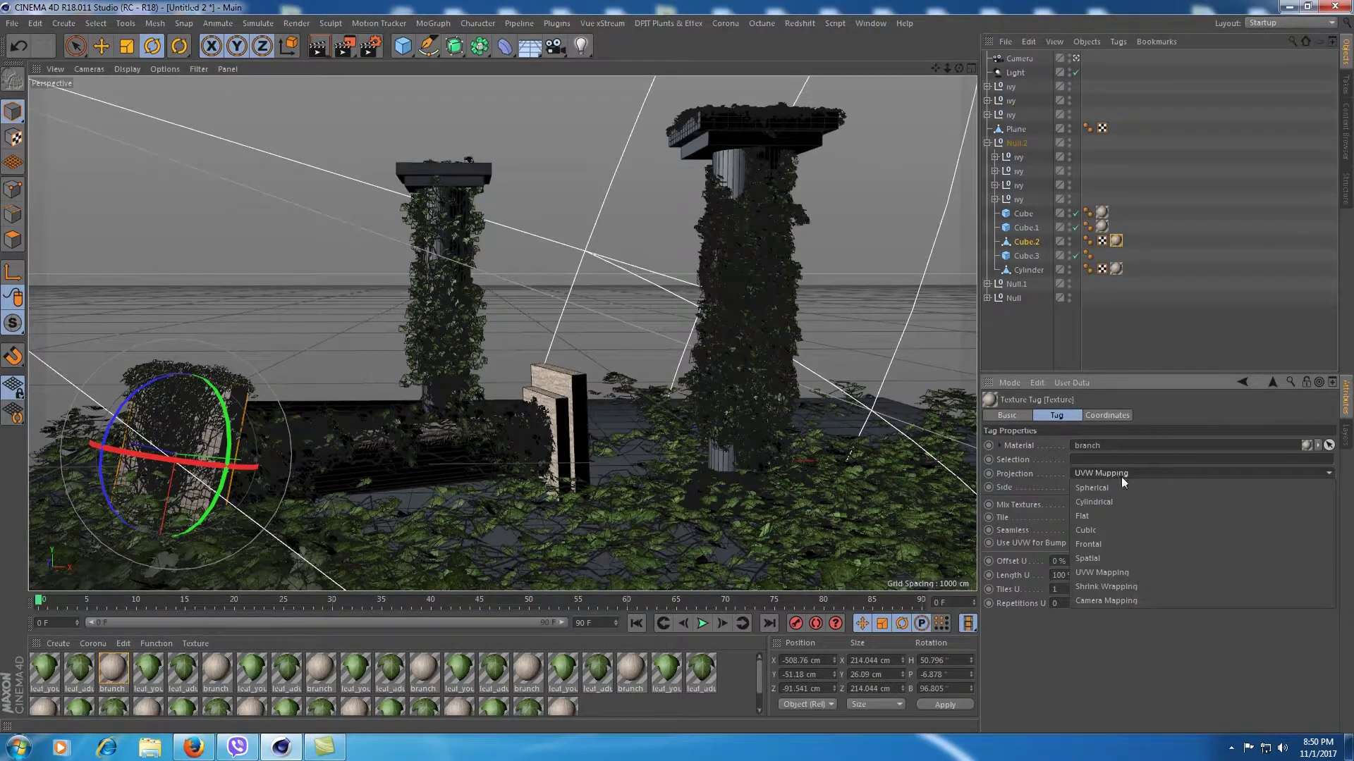
left_click(1090, 528)
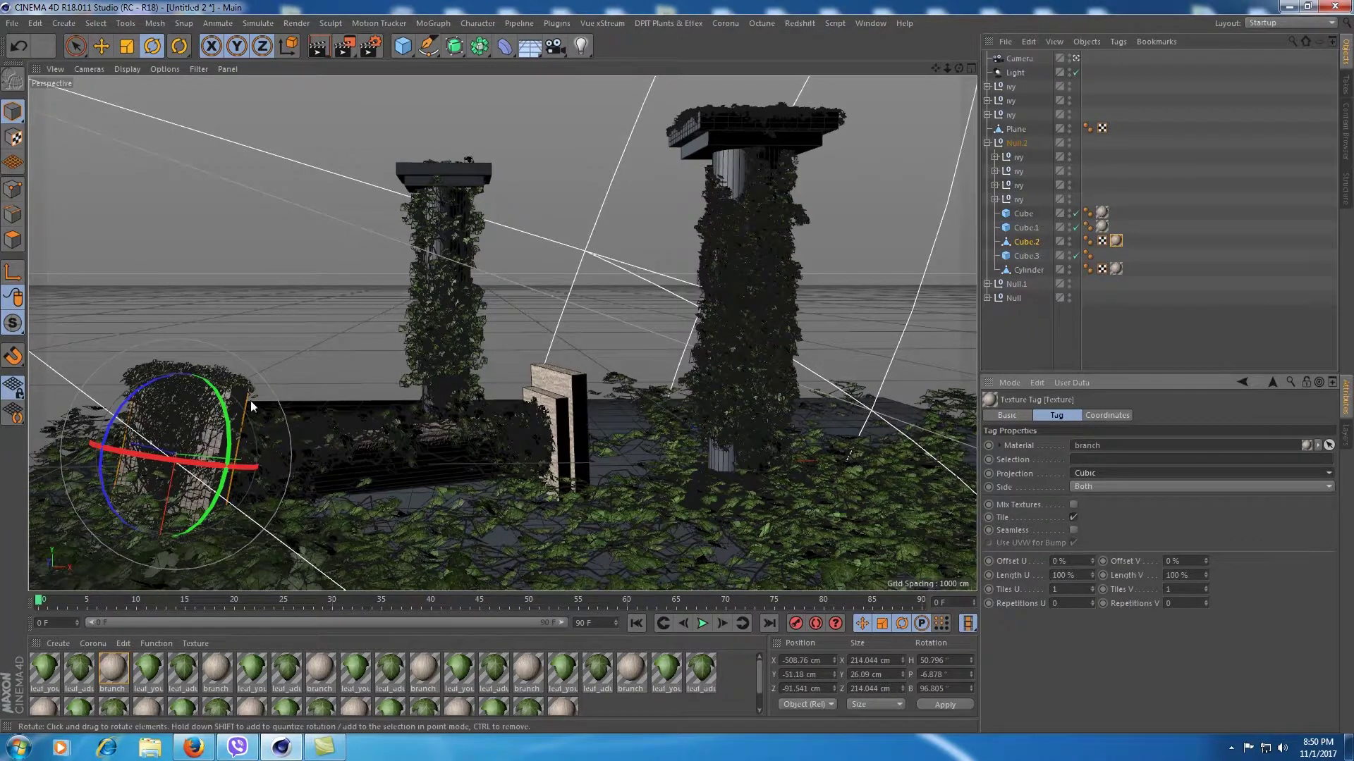
Apply the branch material to Cube.4 in Null.1 with Cubic projection
left_click(461, 172)
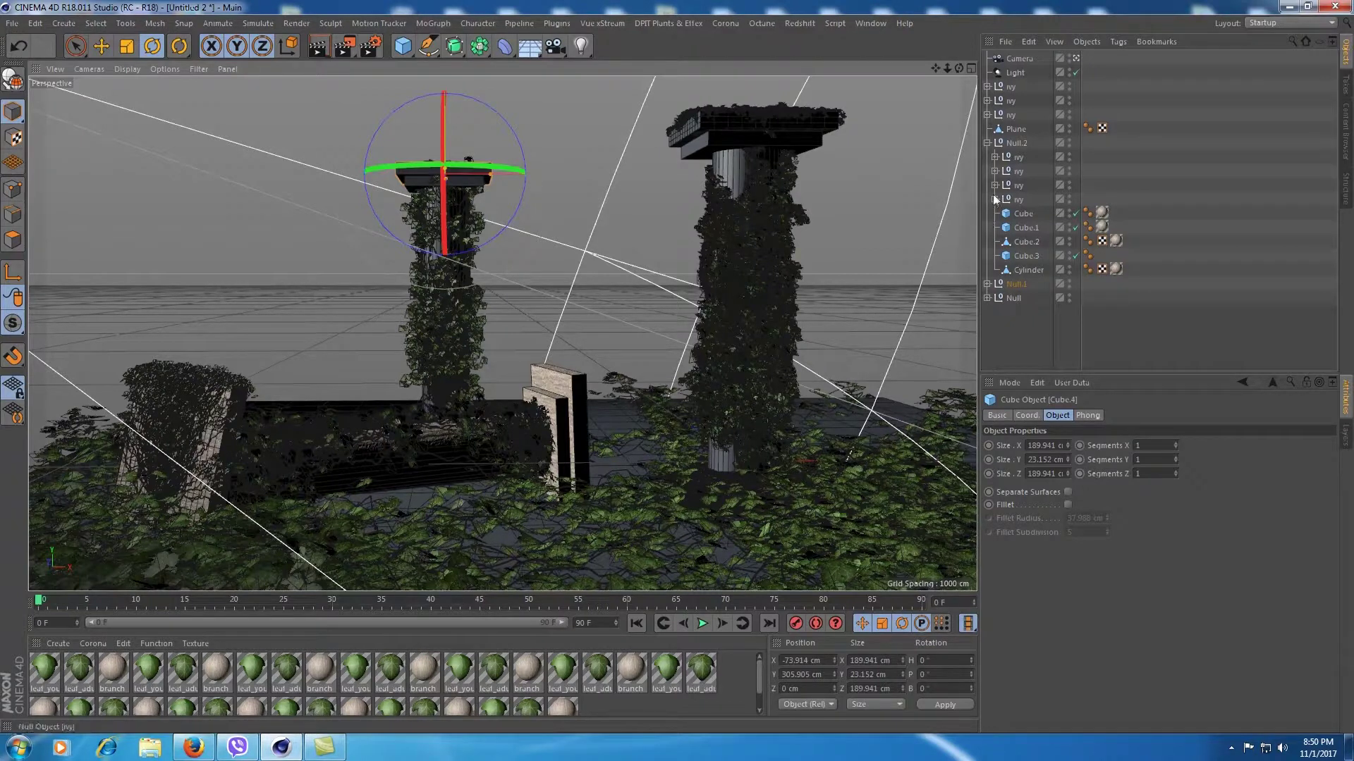
left_click(988, 143)
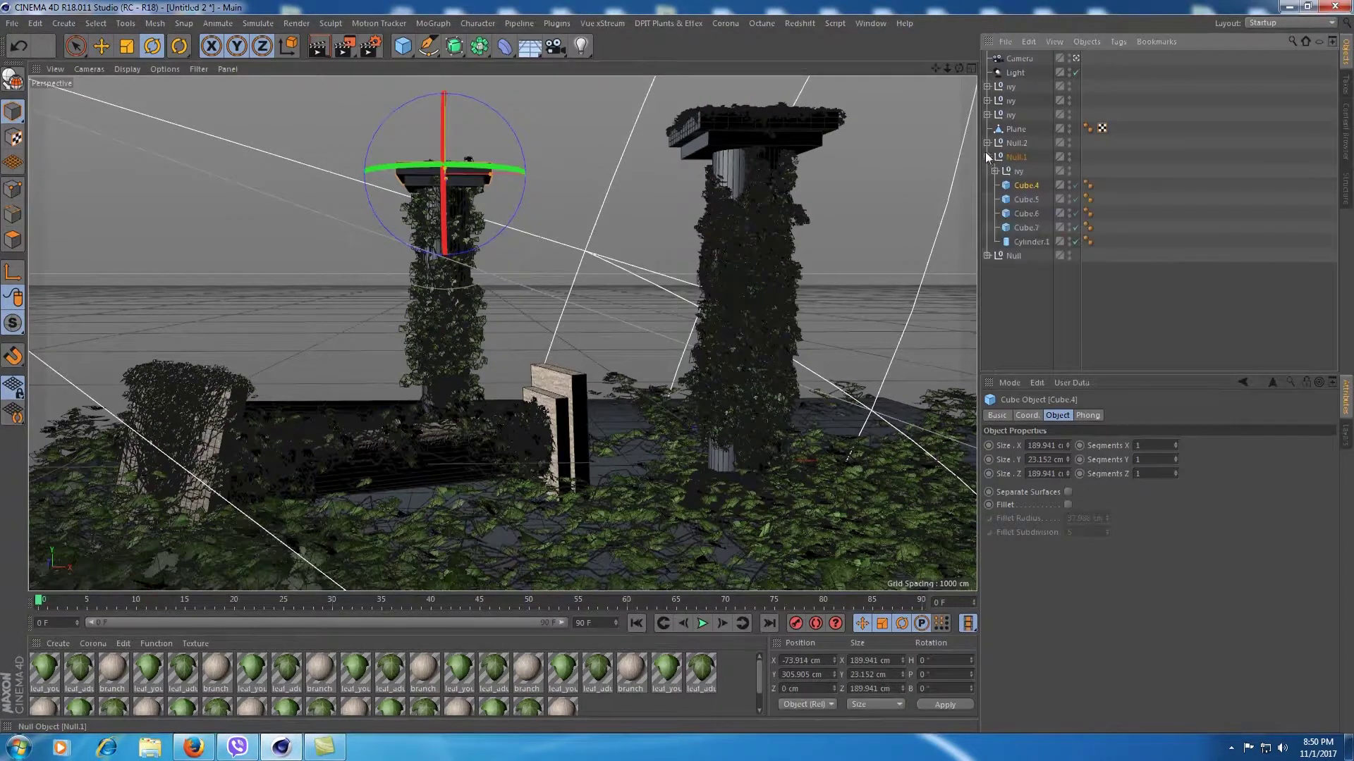
left_click_drag(107, 670, 394, 609)
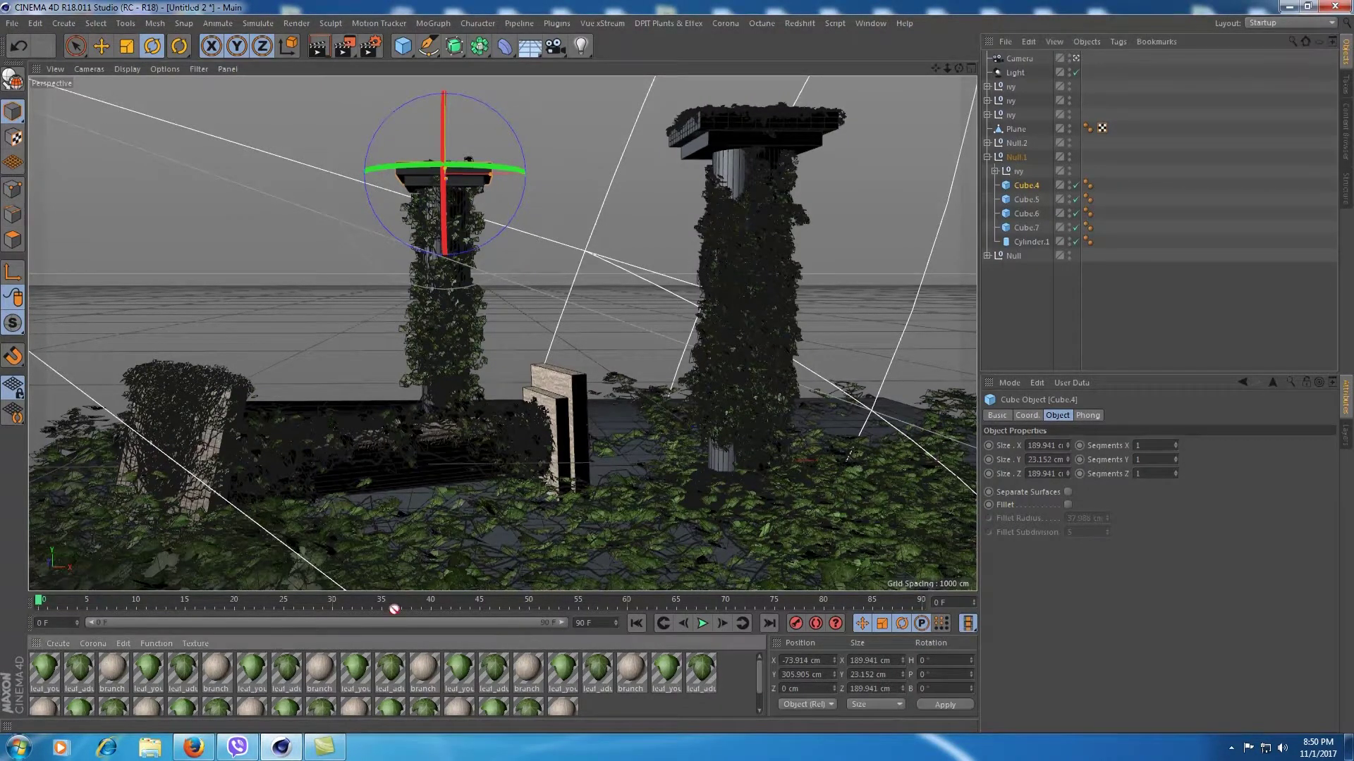
left_click_drag(1030, 191, 1030, 187)
left_click(1123, 471)
left_click(1102, 529)
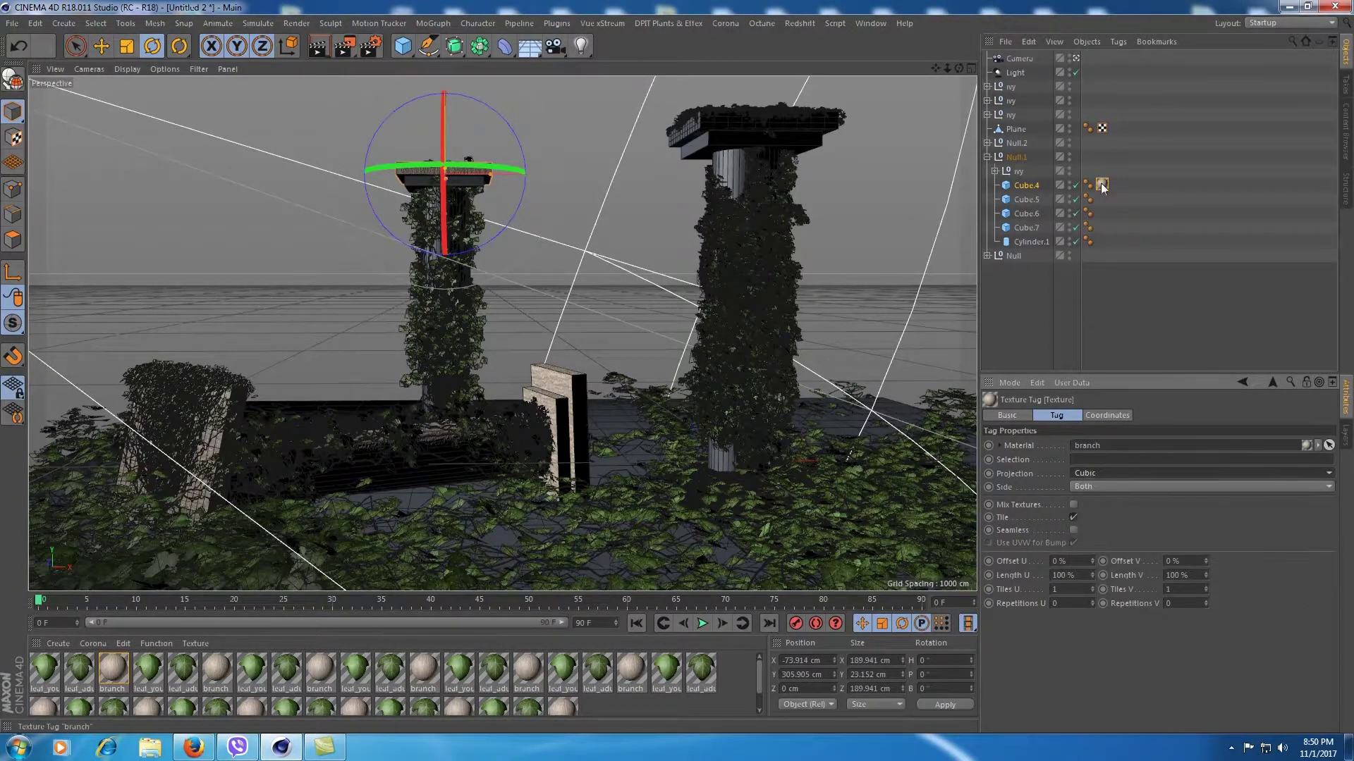
Copy Cube.4's branch texture tag onto Cube.5
left_click(1036, 198)
mouse_move(1102, 185)
left_mouse_down()
mouse_move(1079, 194)
mouse_move(1089, 186)
mouse_move(1109, 212)
left_mouse_up()
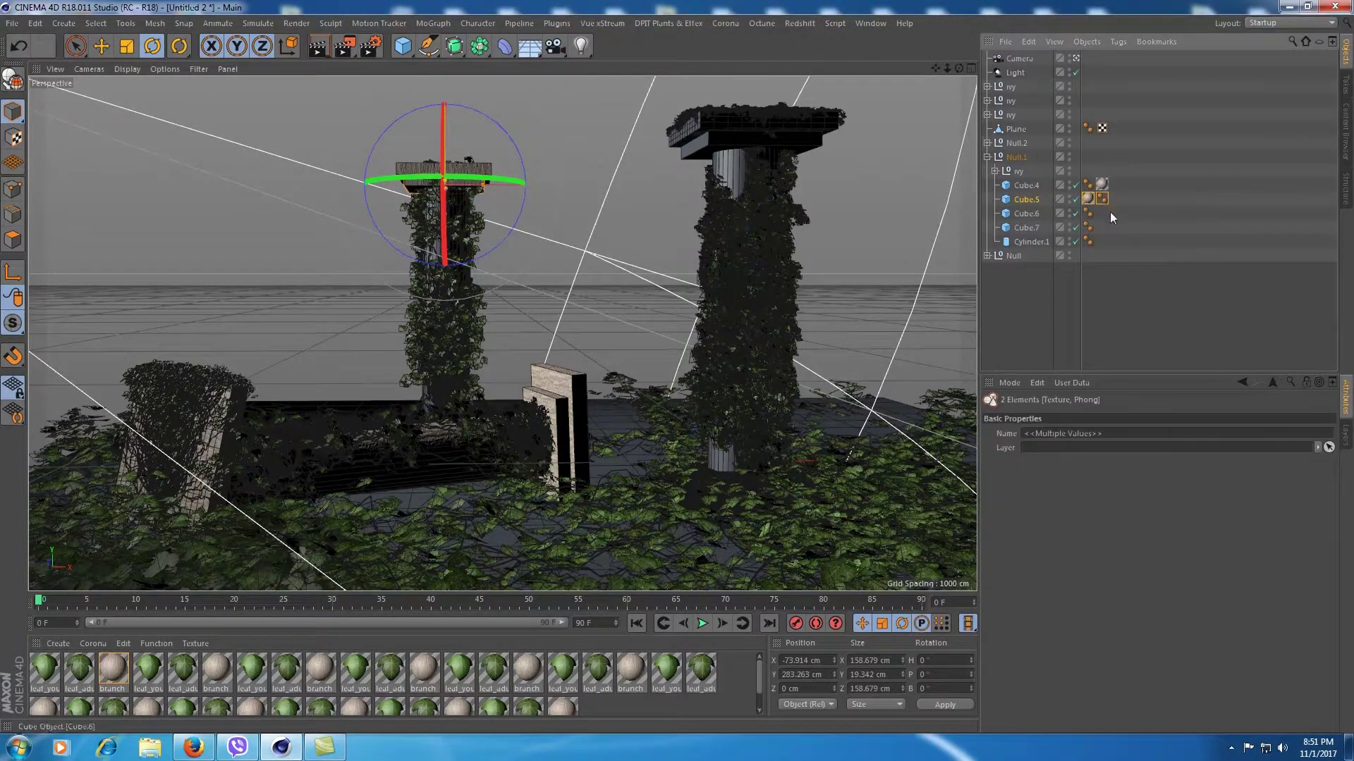
left_click(1102, 184)
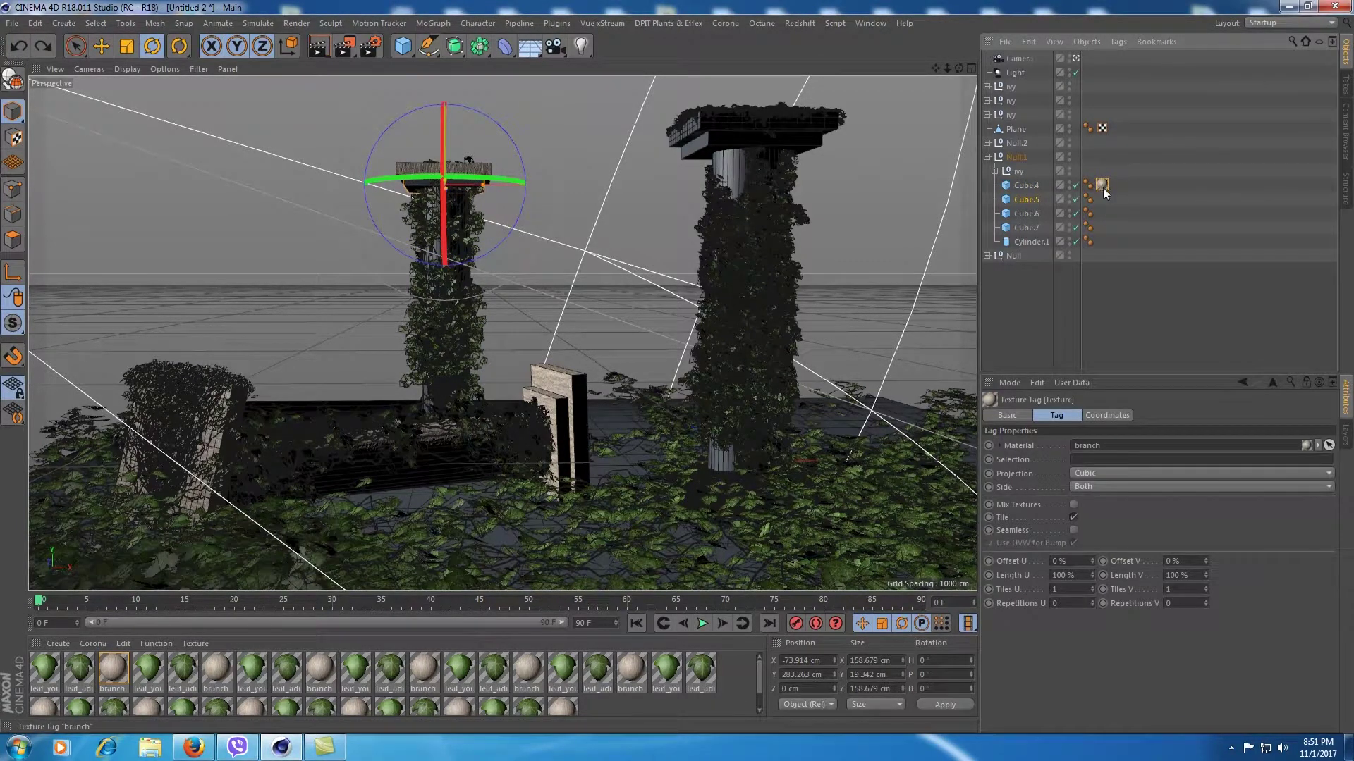
left_click_drag(1104, 200, 1103, 199, "ctrl")
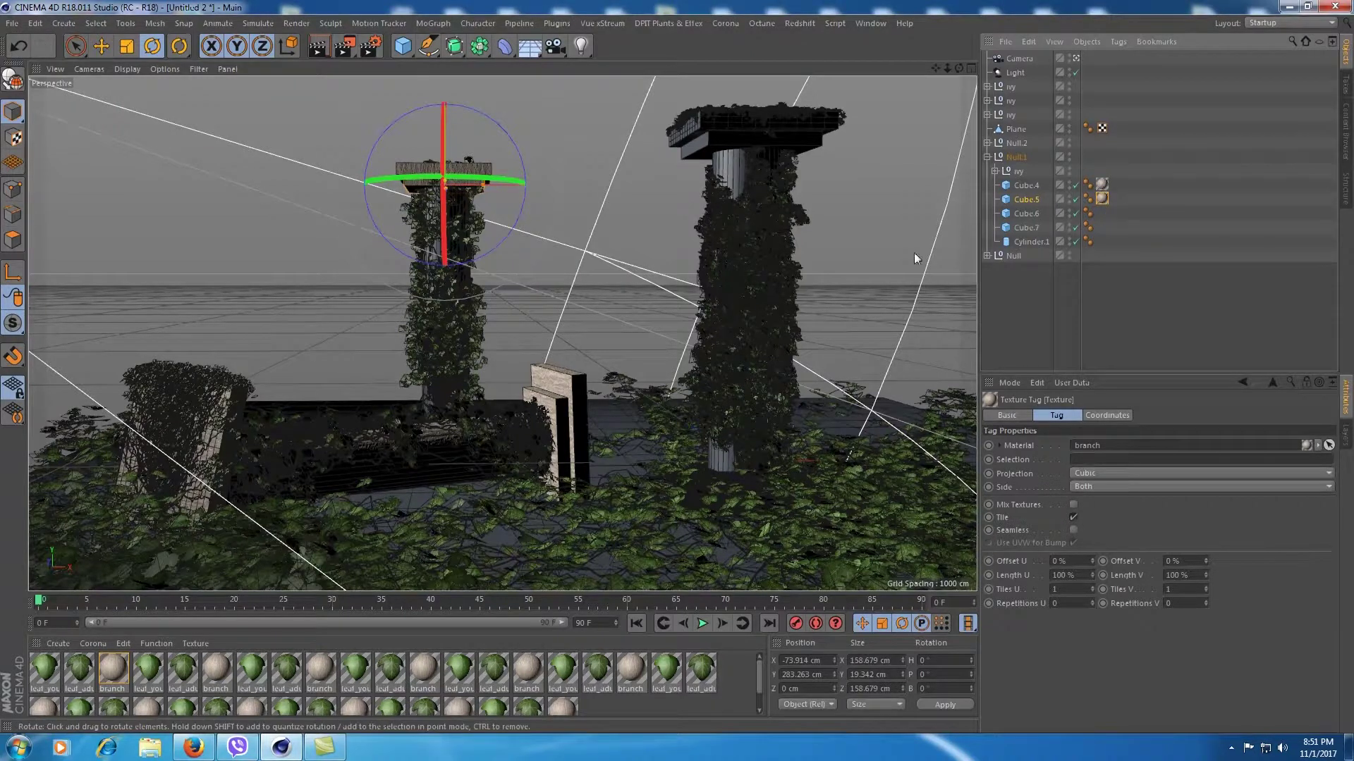
Apply the branch material to Cylinder.1 with Cylindrical projection
left_click(1041, 243)
mouse_move(120, 672)
left_mouse_down()
mouse_move(975, 263)
mouse_move(1044, 244)
left_mouse_up()
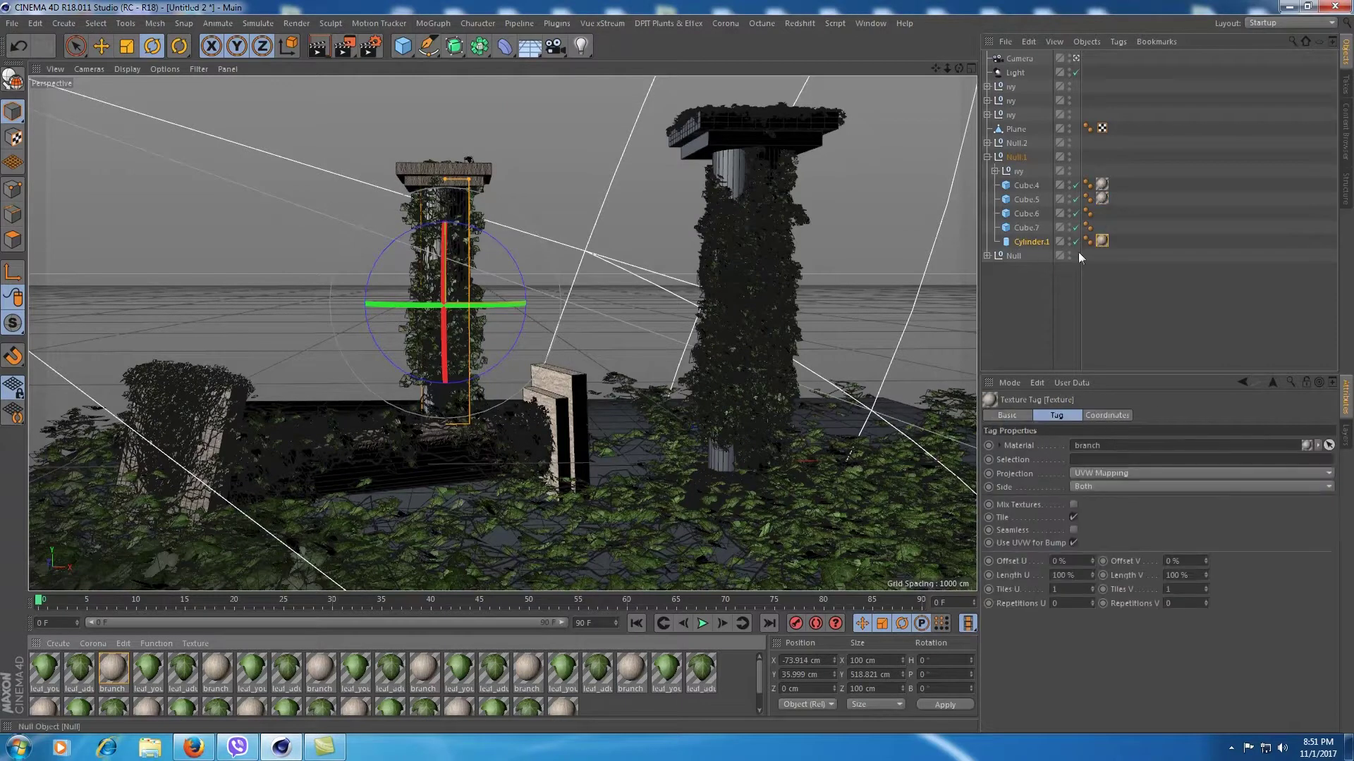
left_click(1107, 475)
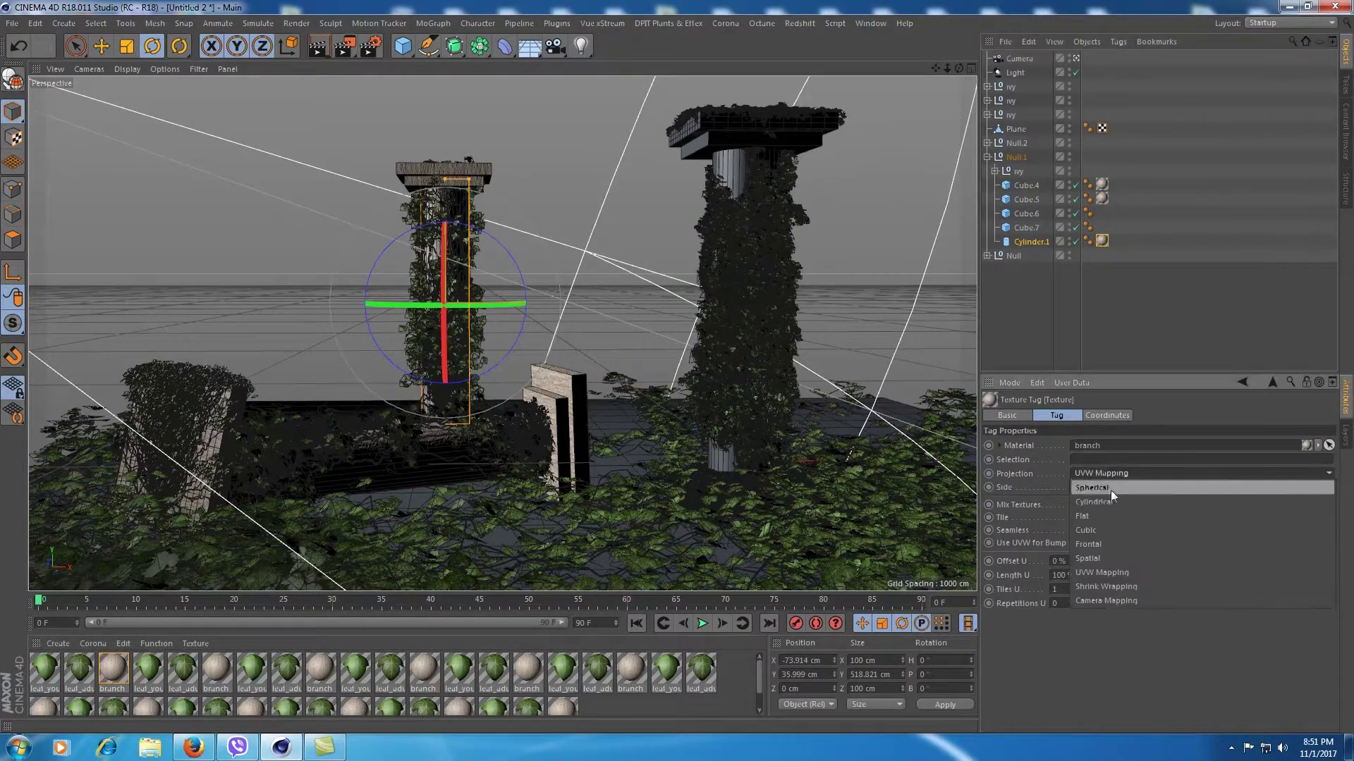
left_click(1107, 500)
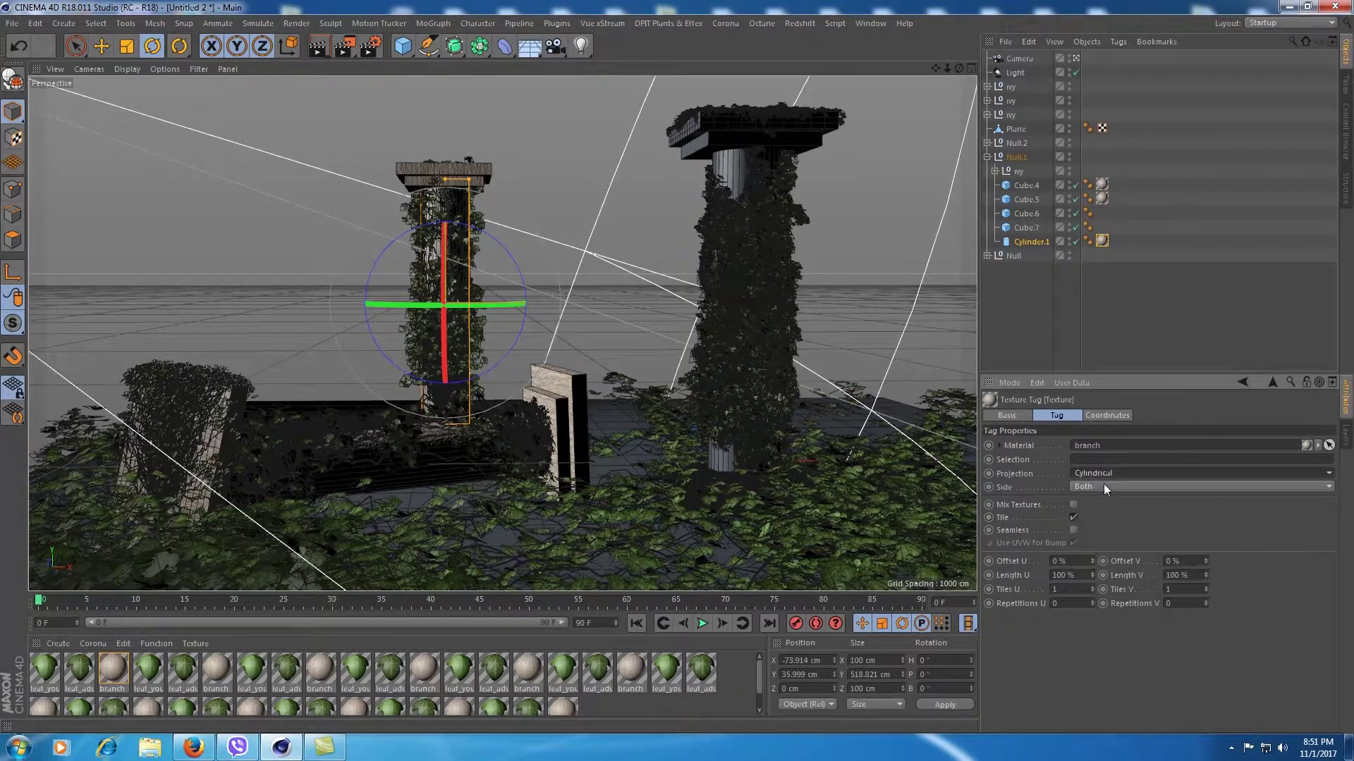
left_click(1042, 297)
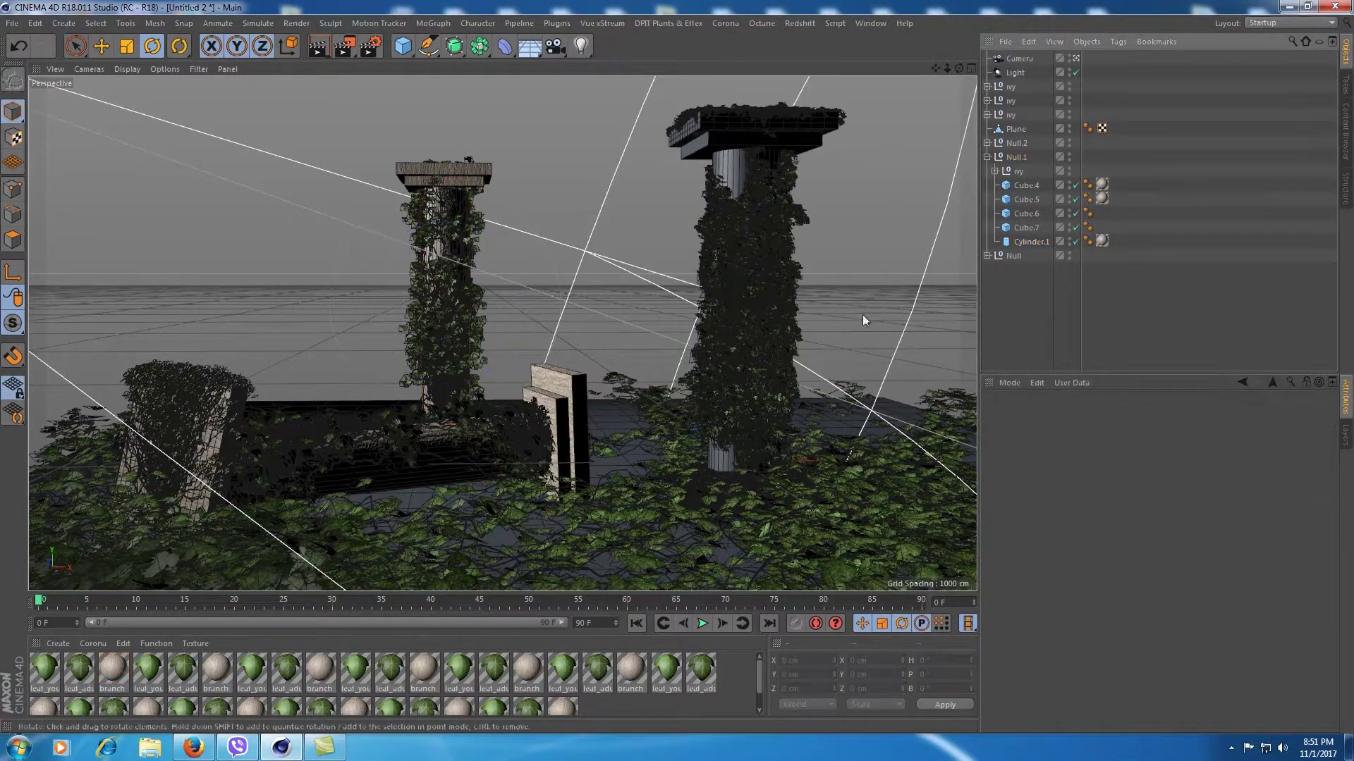
Apply the branch material to Cube in the Null group with Cubic projection
left_click(689, 128)
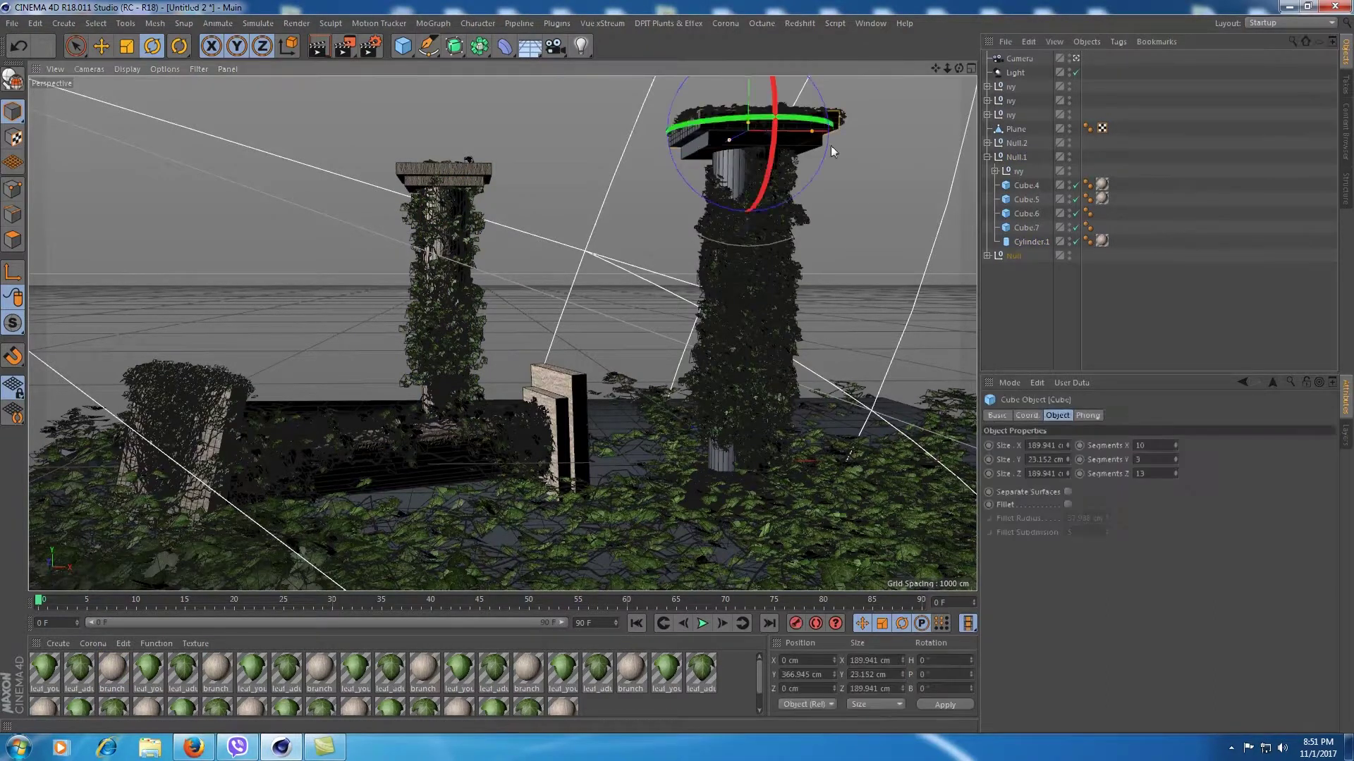
left_click(988, 157)
left_click(988, 171)
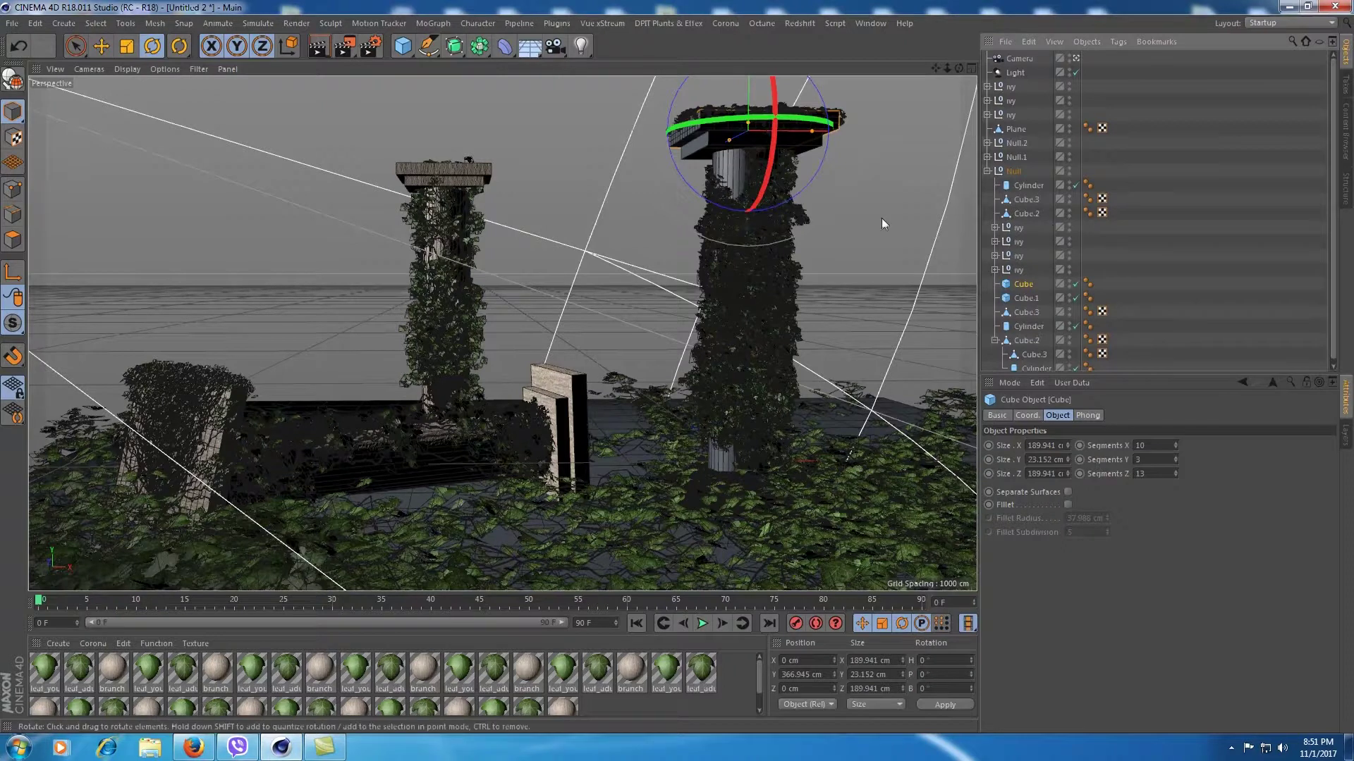
left_click_drag(213, 669, 810, 305)
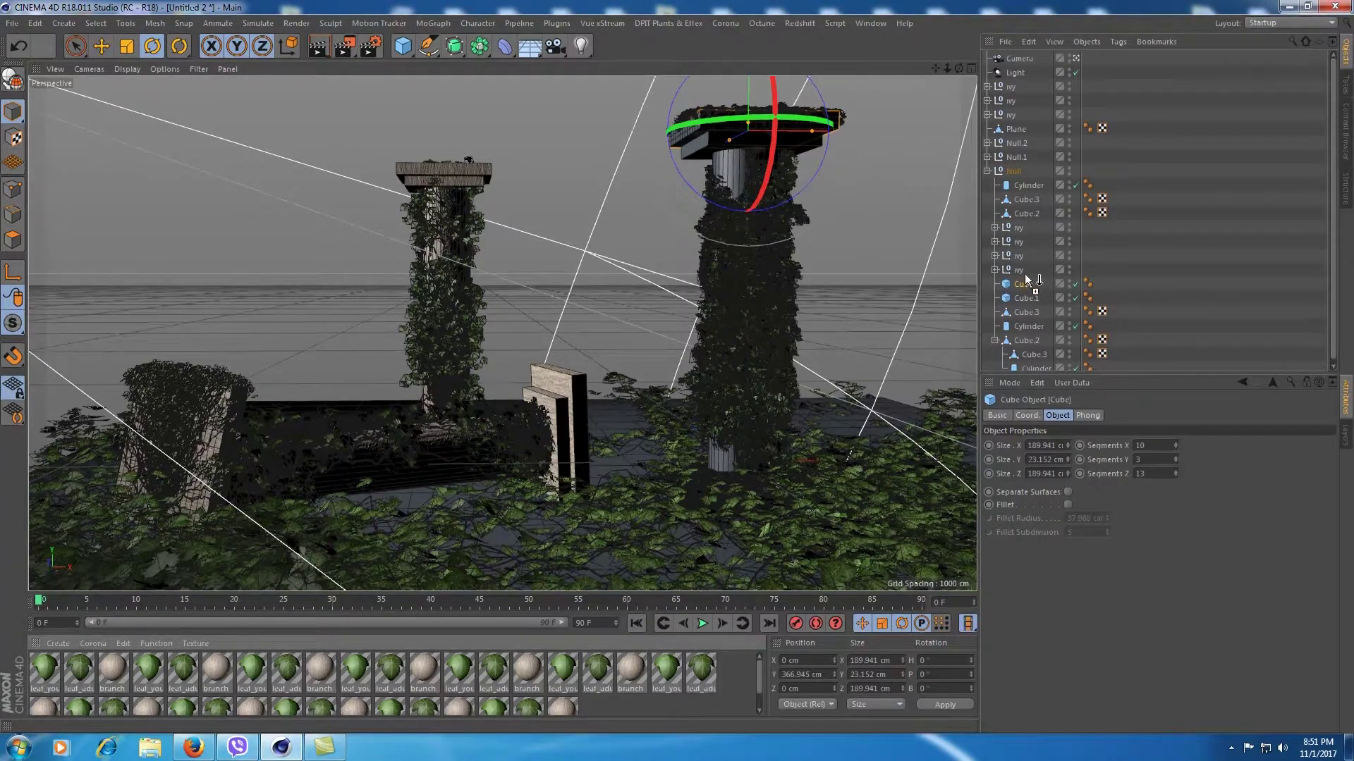
left_click_drag(1025, 289, 1024, 286)
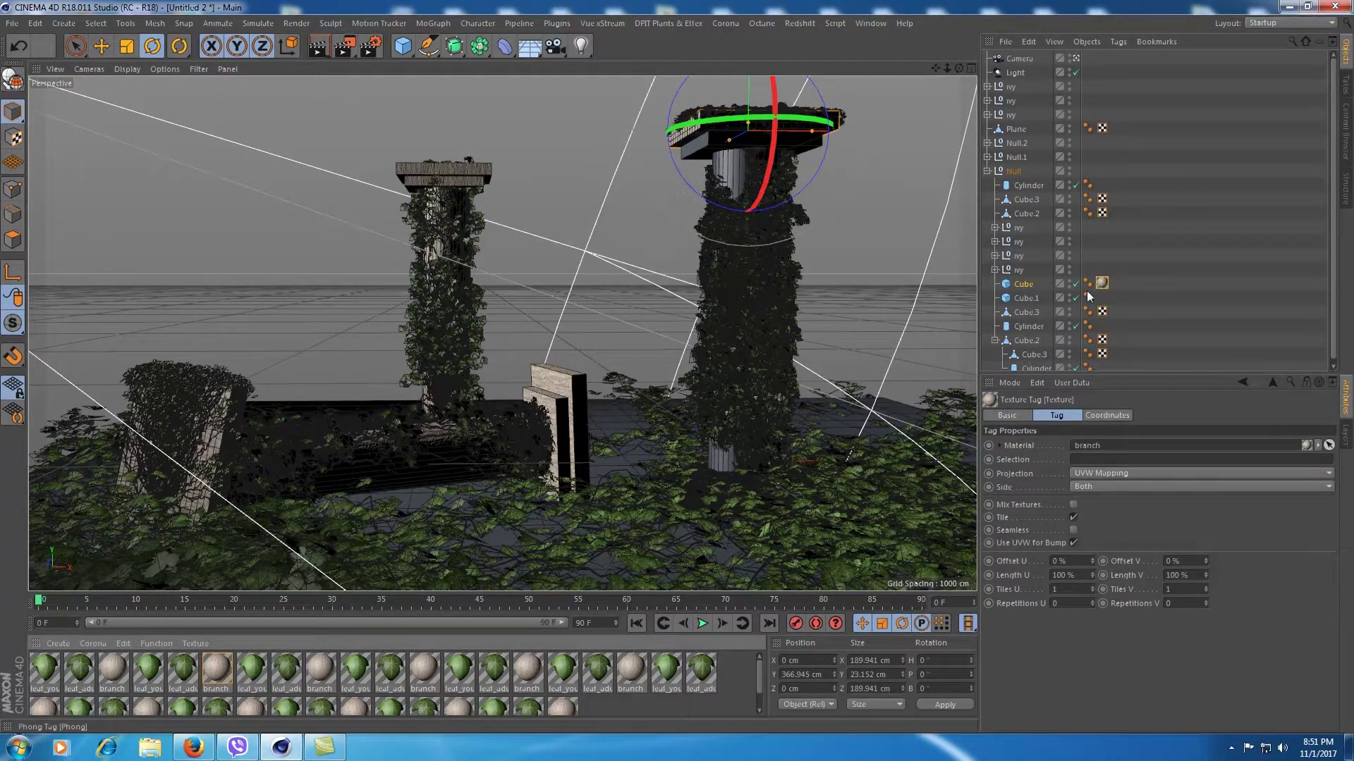
left_click(1127, 473)
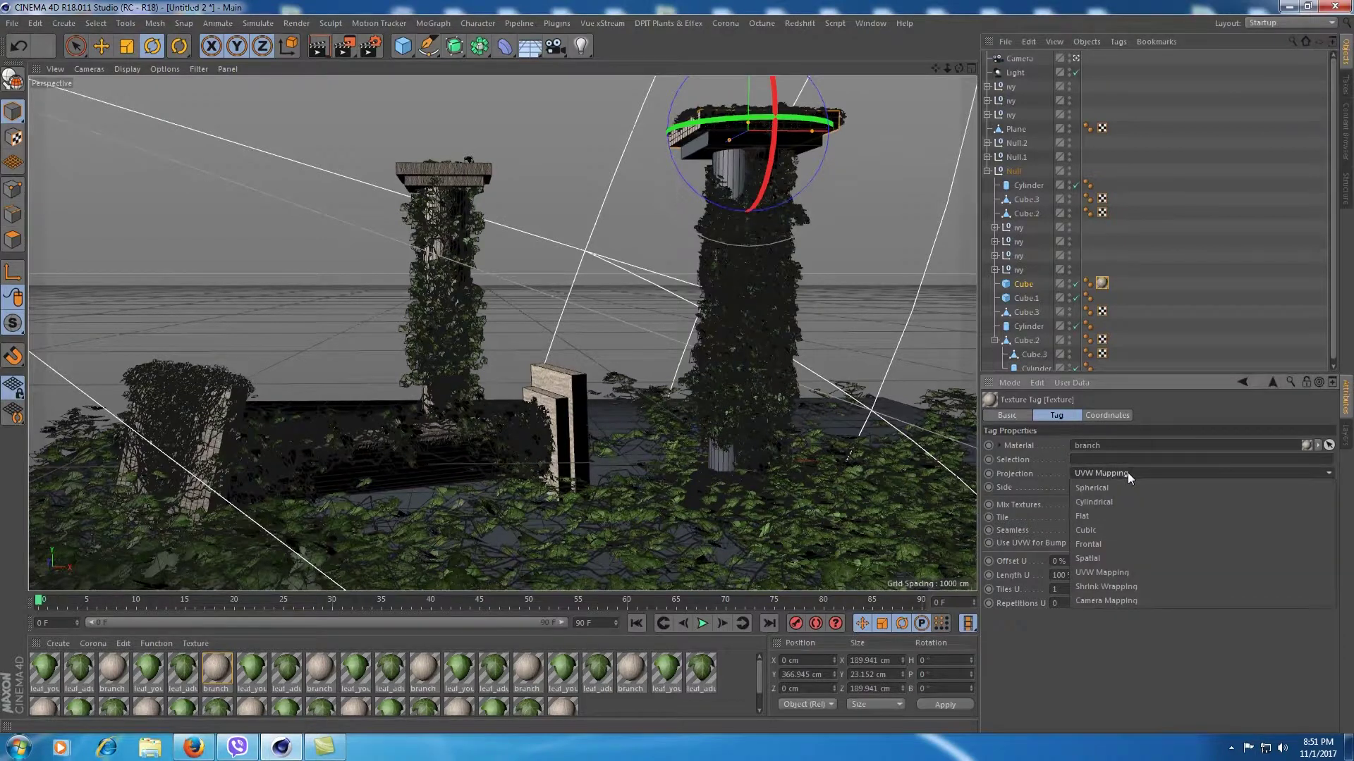
left_click(1089, 529)
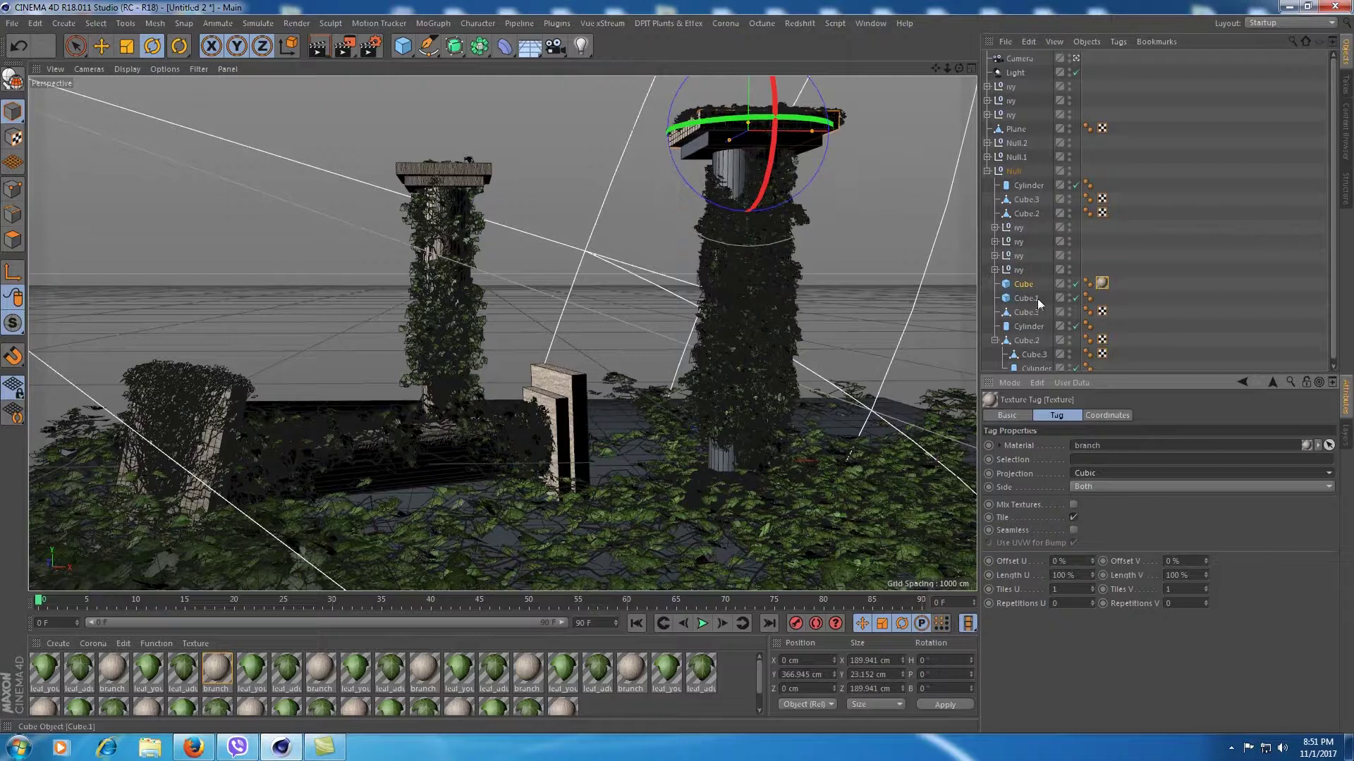
Copy the branch texture onto Cube.1 and the Cylinder, projecting the Cylinder's cylindrically
left_click(1102, 298)
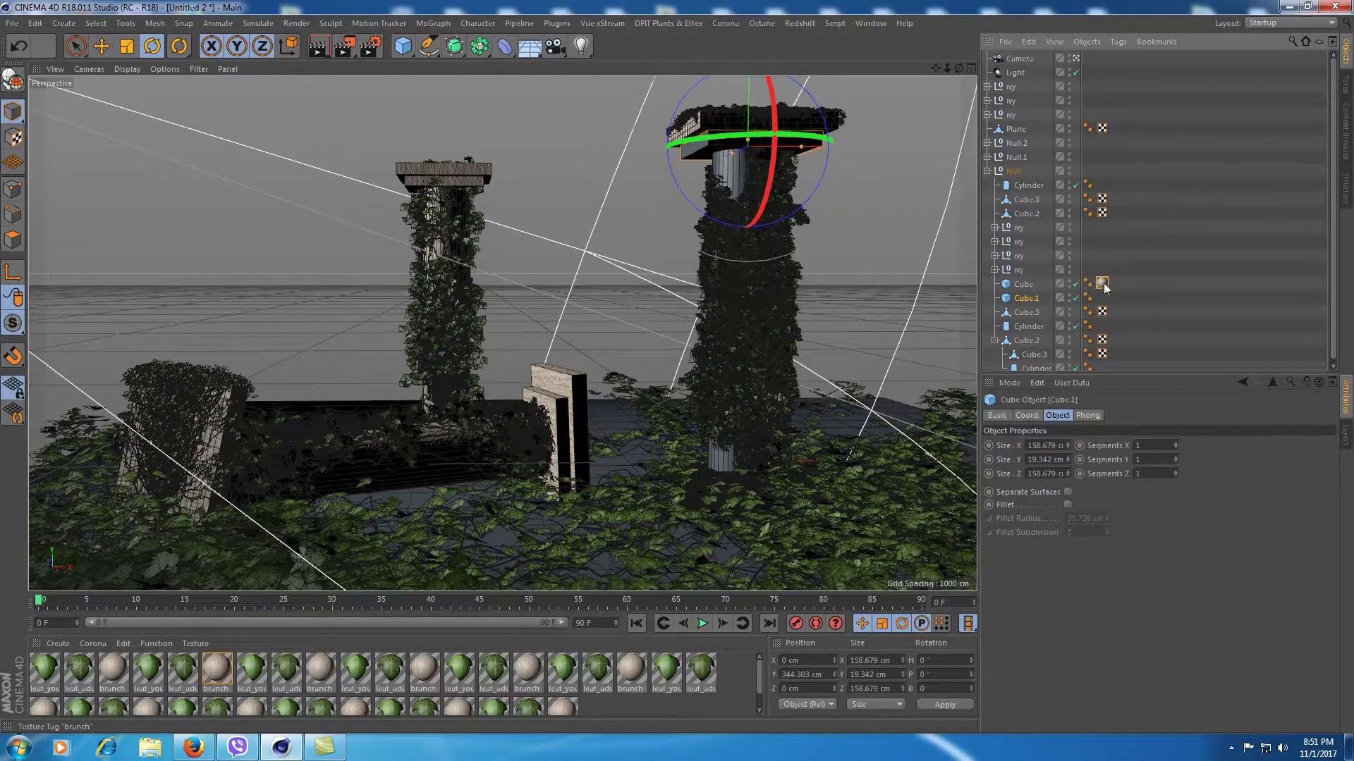
left_click_drag(1103, 285, 1105, 298, "ctrl")
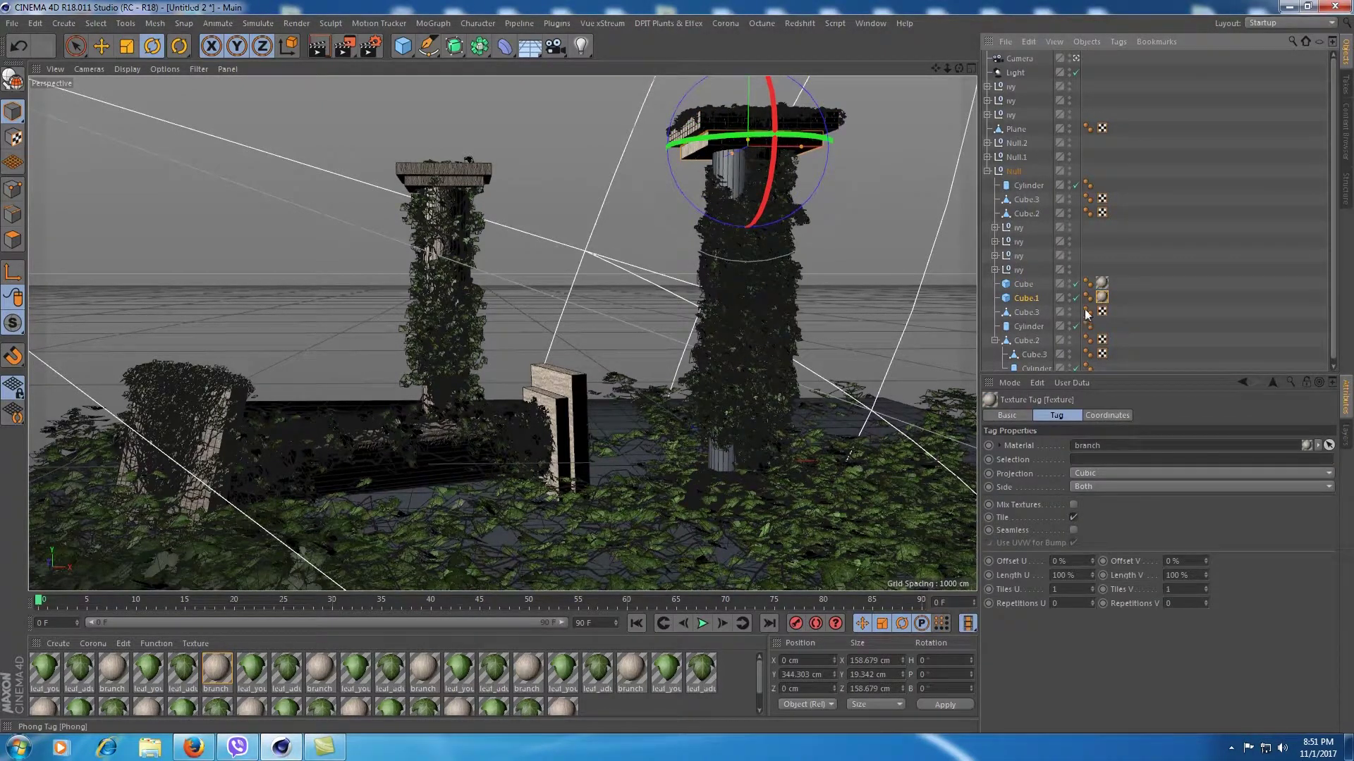
left_click(1031, 327)
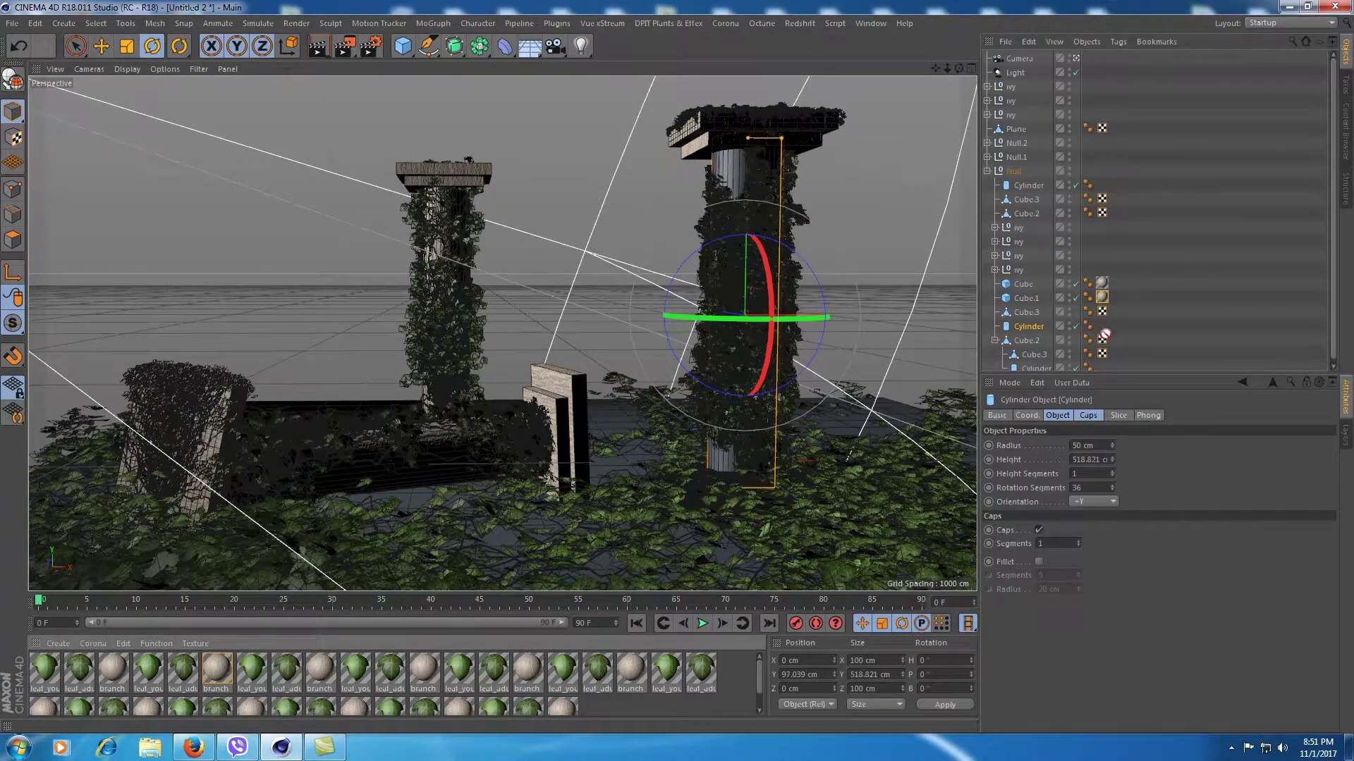
left_click_drag(1029, 327, 1031, 327, "ctrl")
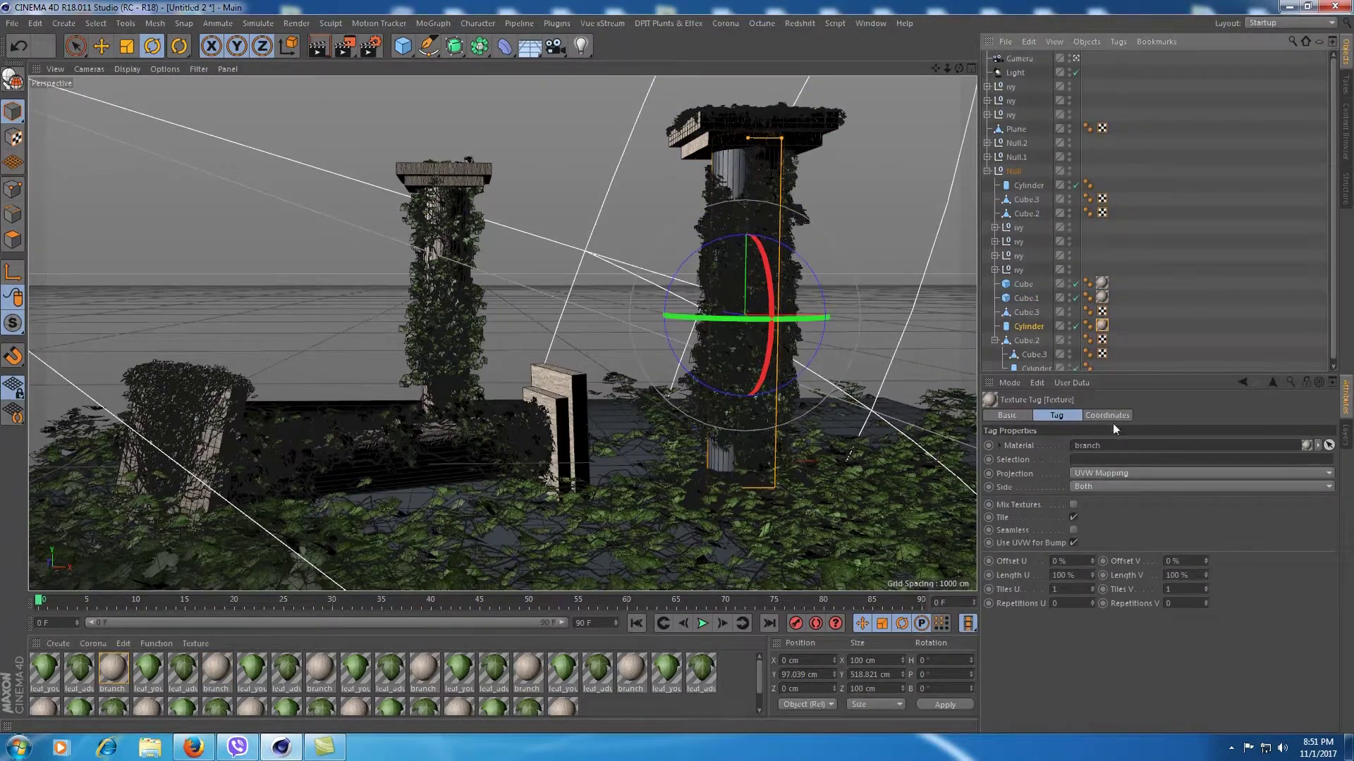
left_click(1113, 476)
left_click(1090, 501)
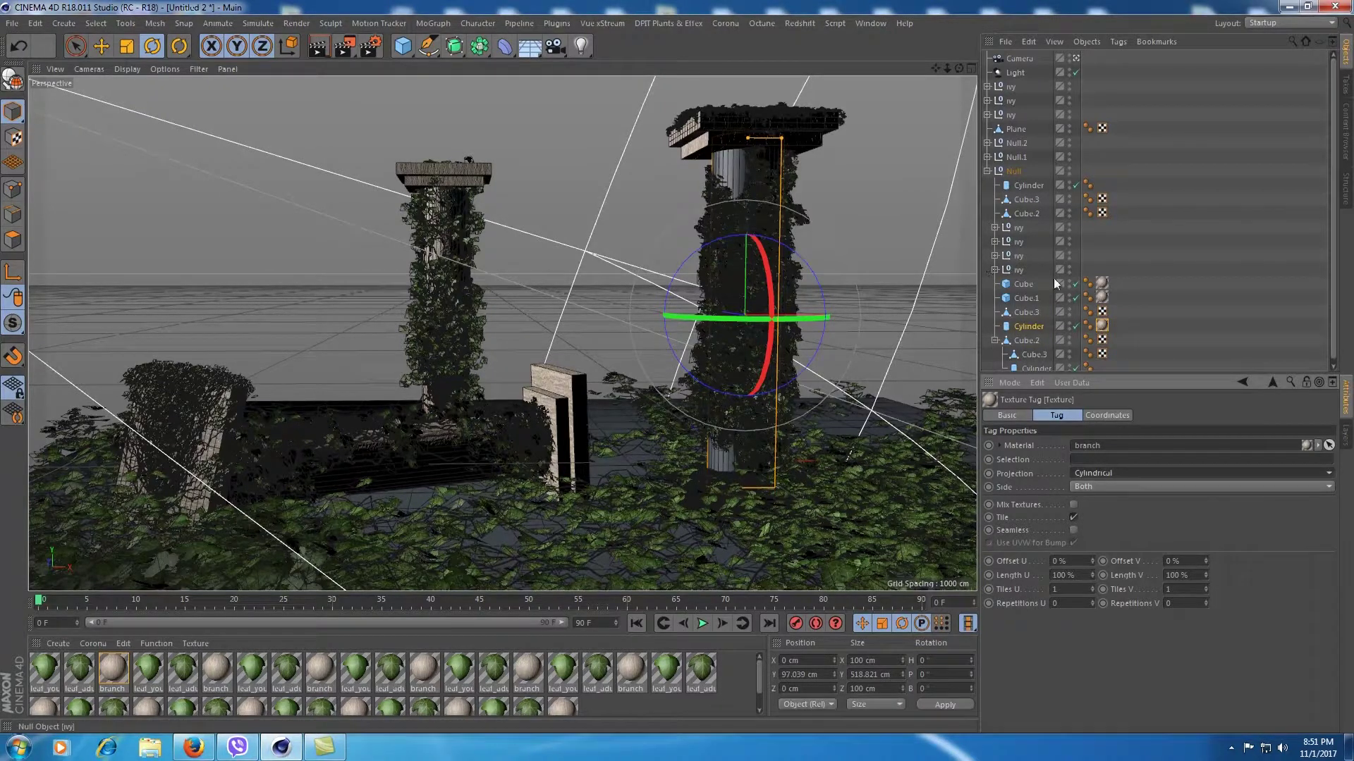
Copy the branch texture onto the lower cylinder piece of the column
left_click(1042, 366)
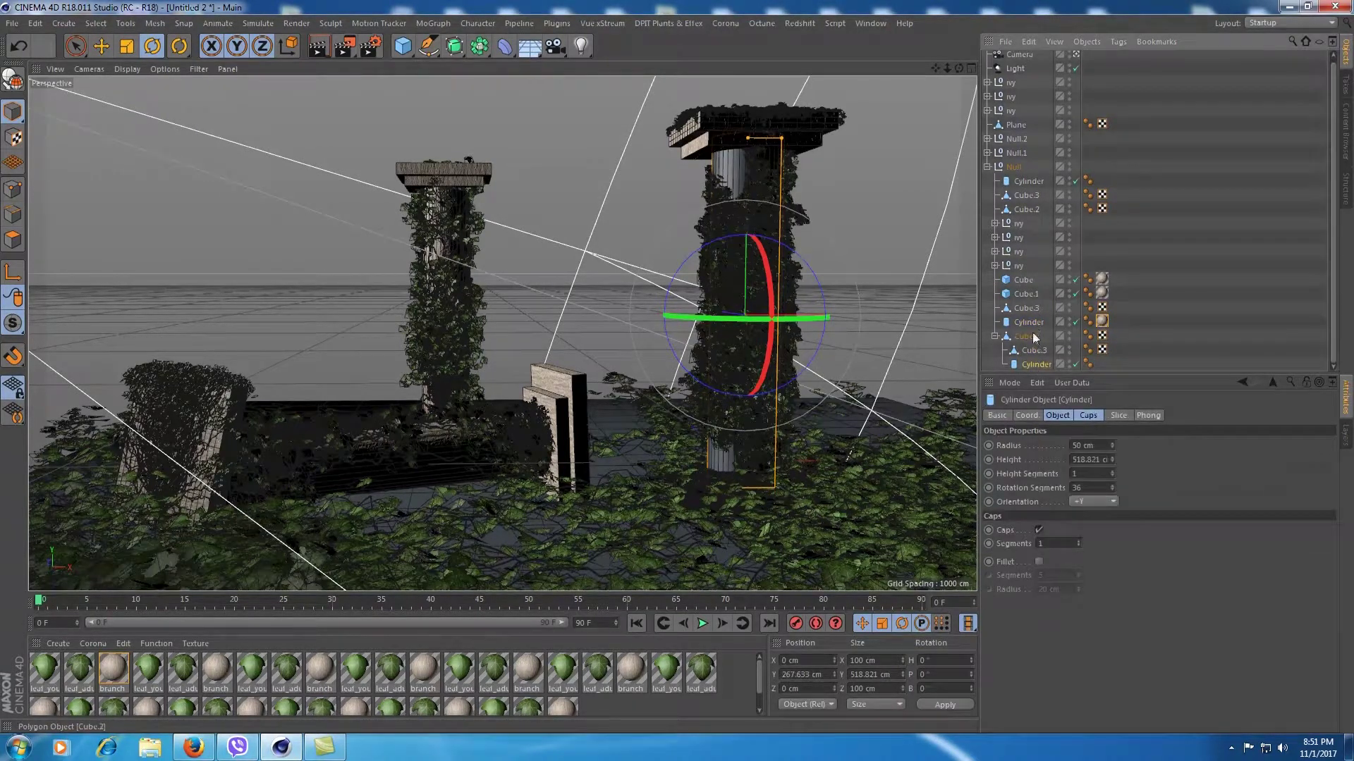
left_click(1031, 323)
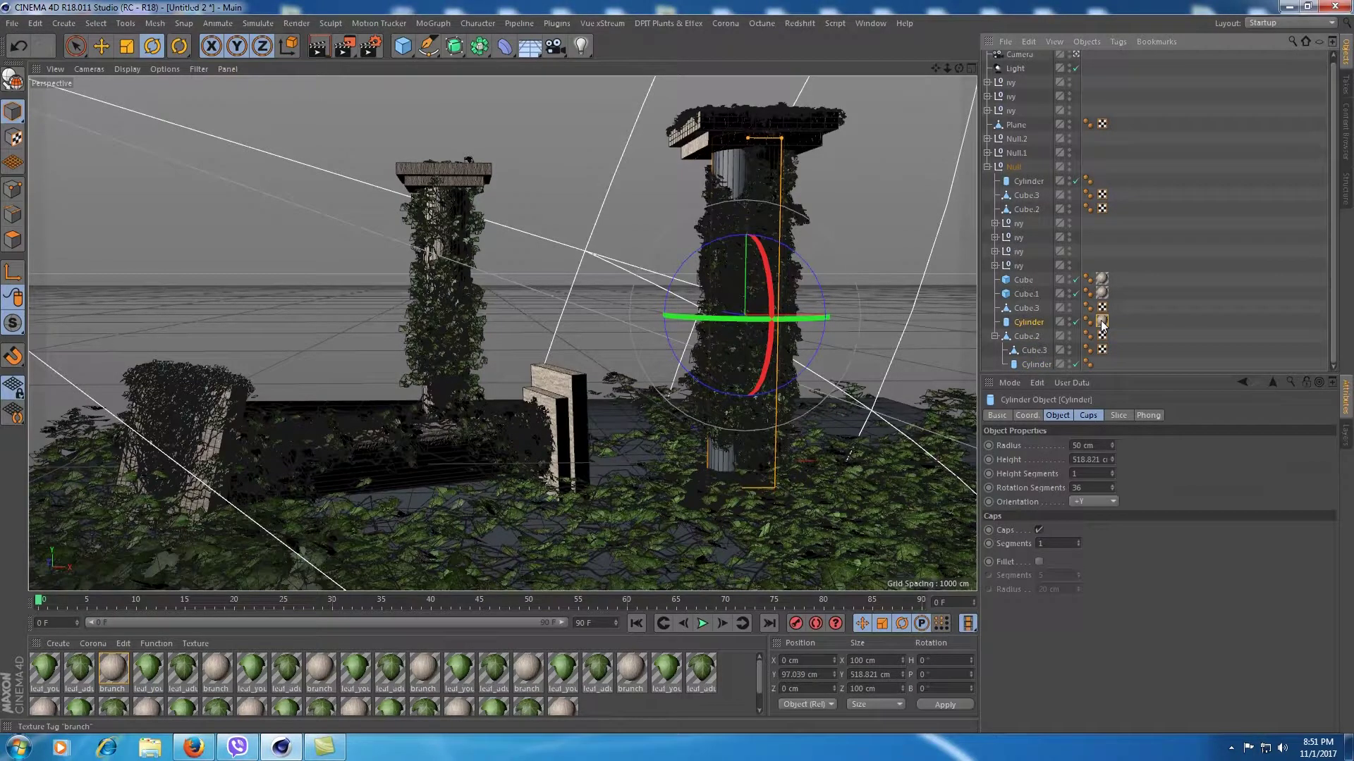
left_click_drag(1106, 363, 1105, 365, "ctrl")
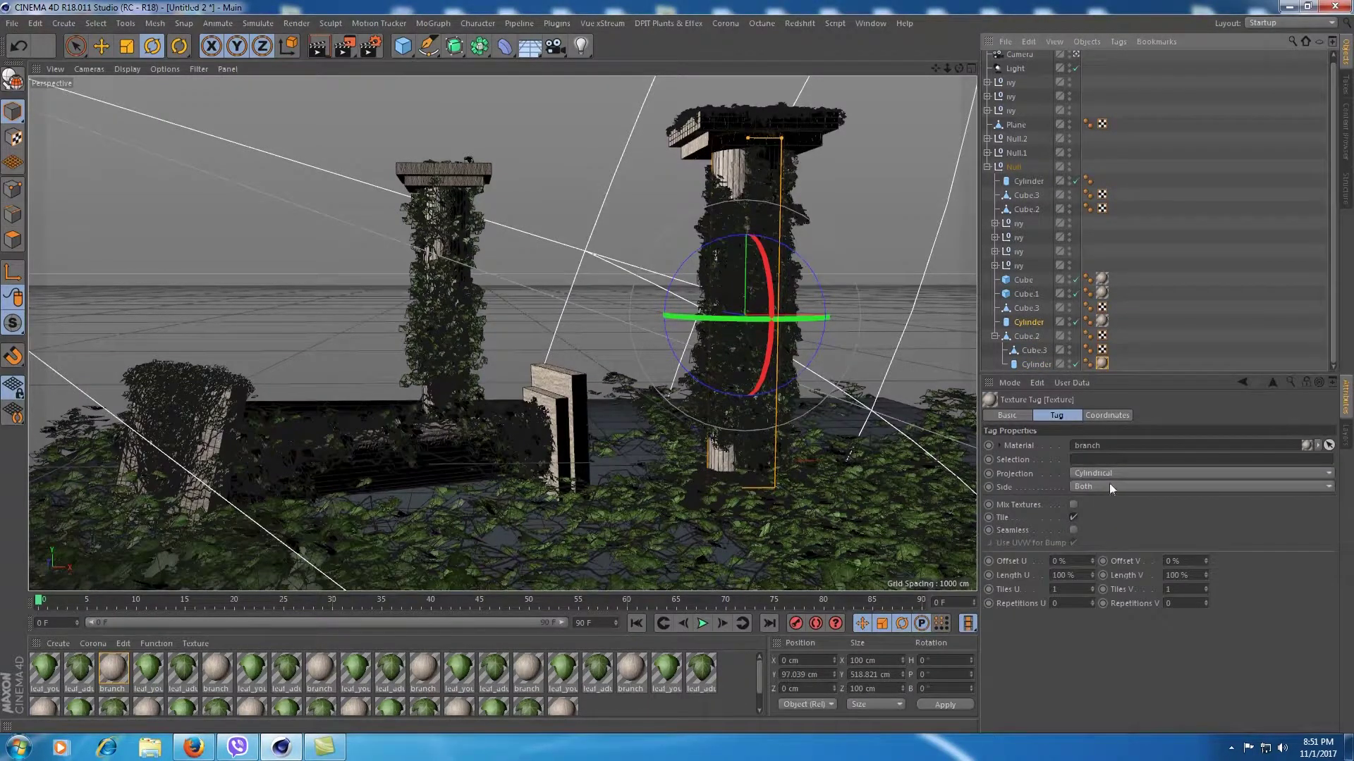
left_click(995, 337)
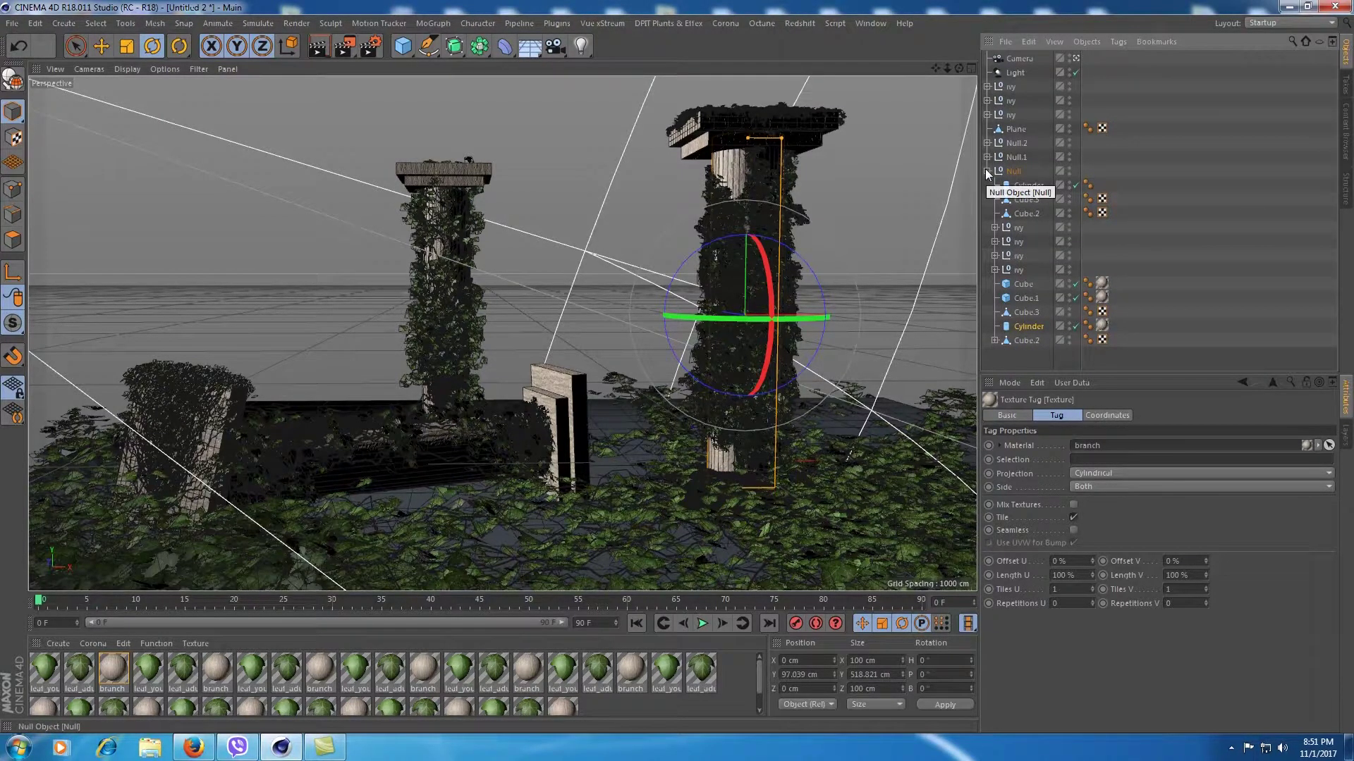
Apply the branch texture to Cube.3, delete its extra tag, and preview-render the scene
left_click(1026, 299)
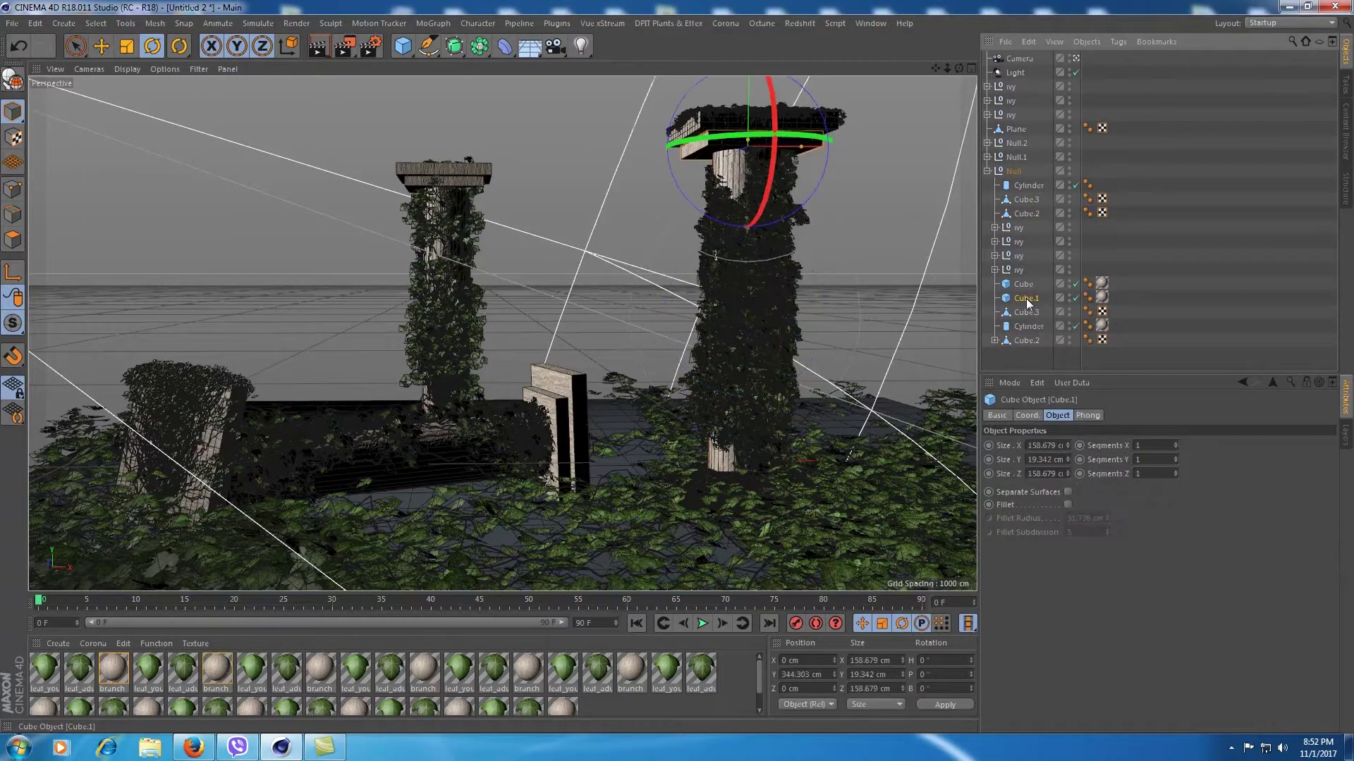
left_click(1022, 314)
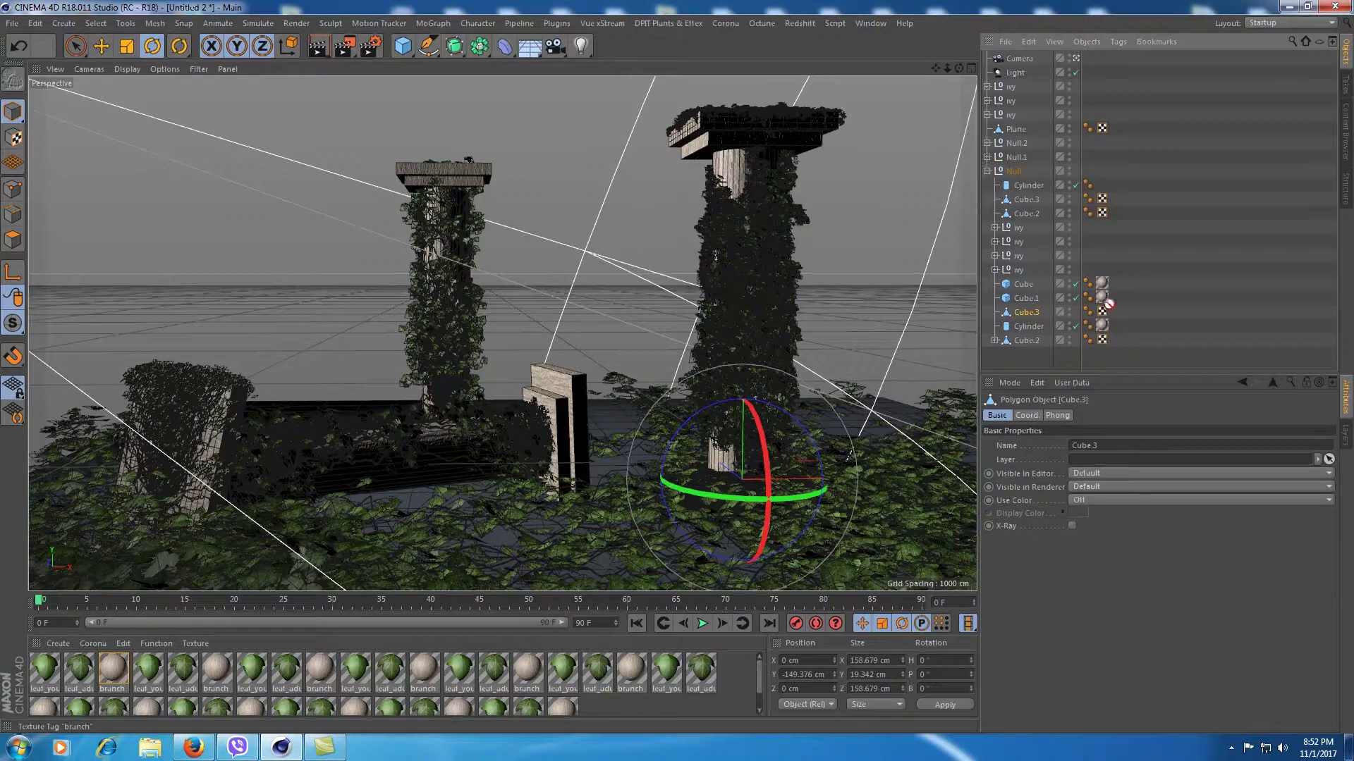
left_click_drag(1109, 304, 1118, 314, "ctrl")
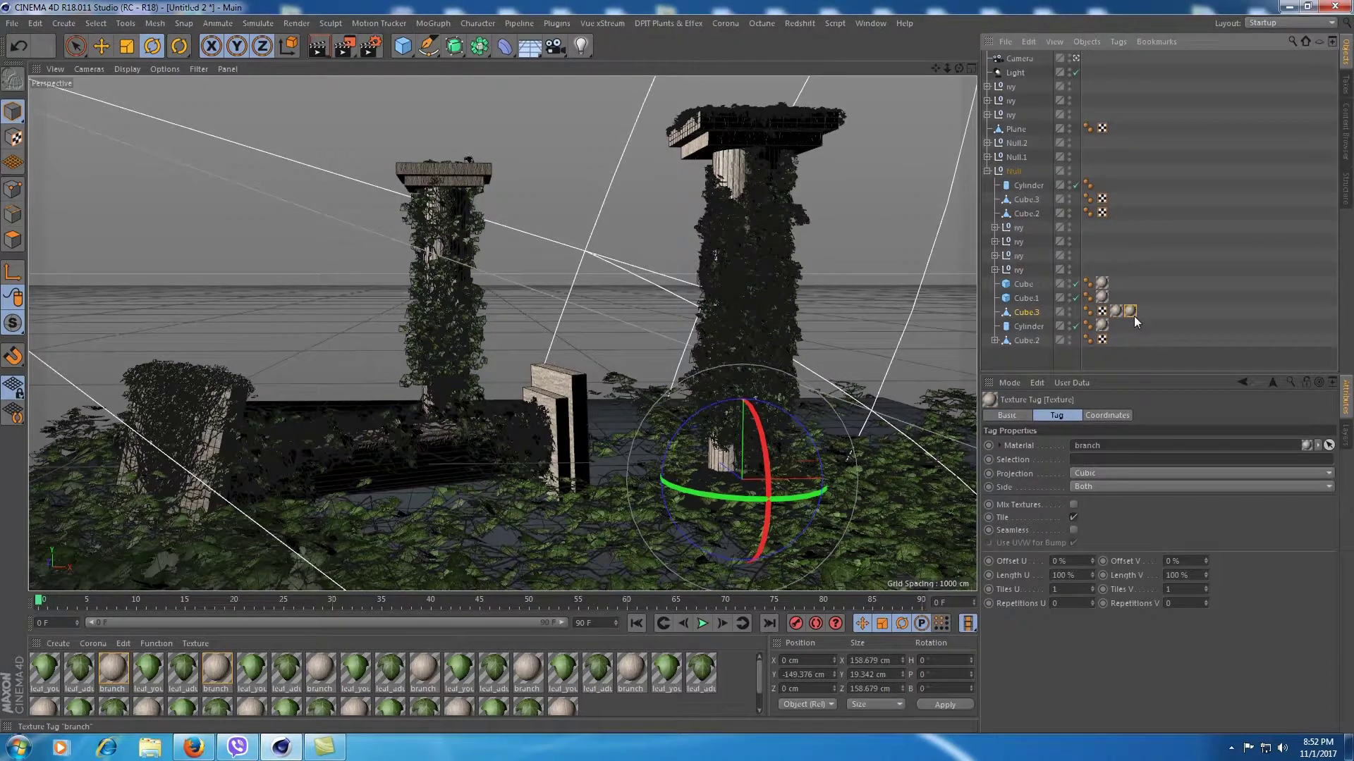
key("Delete")
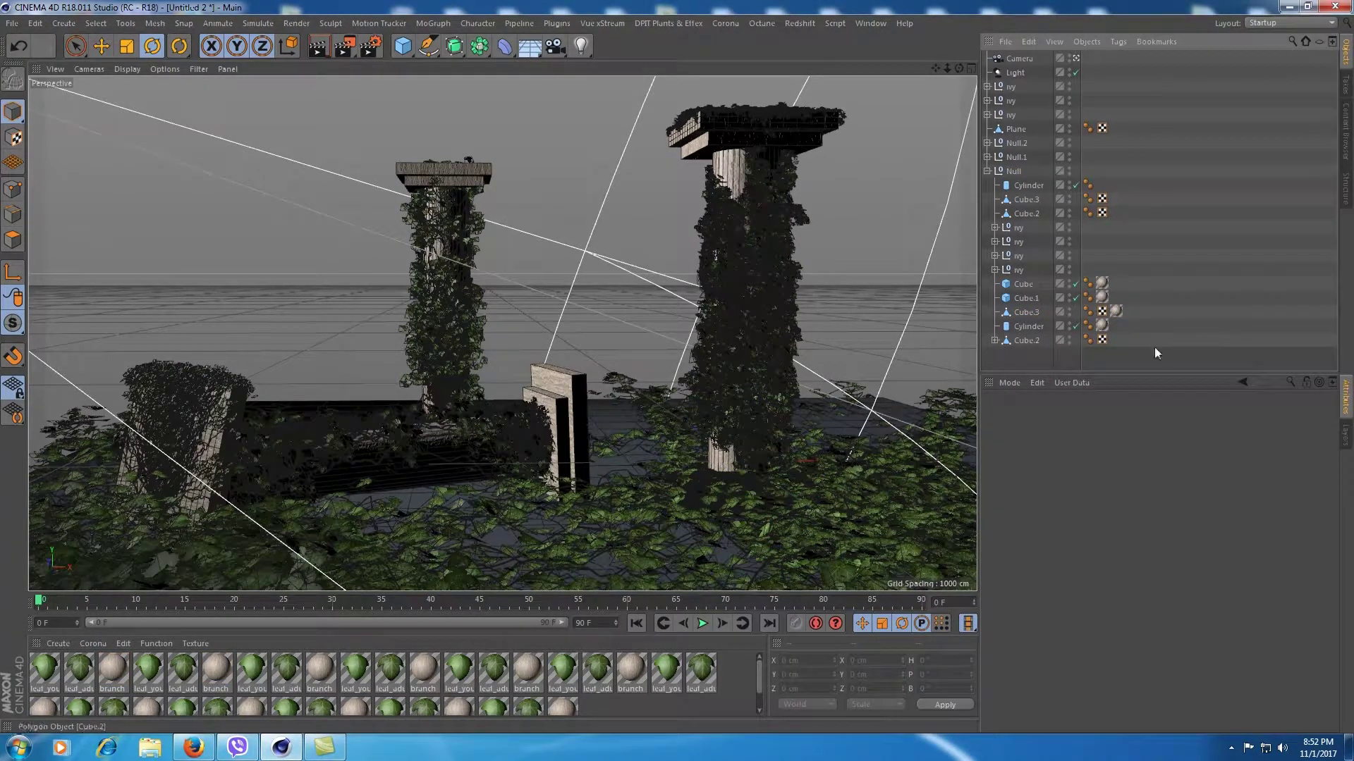
left_click(319, 50)
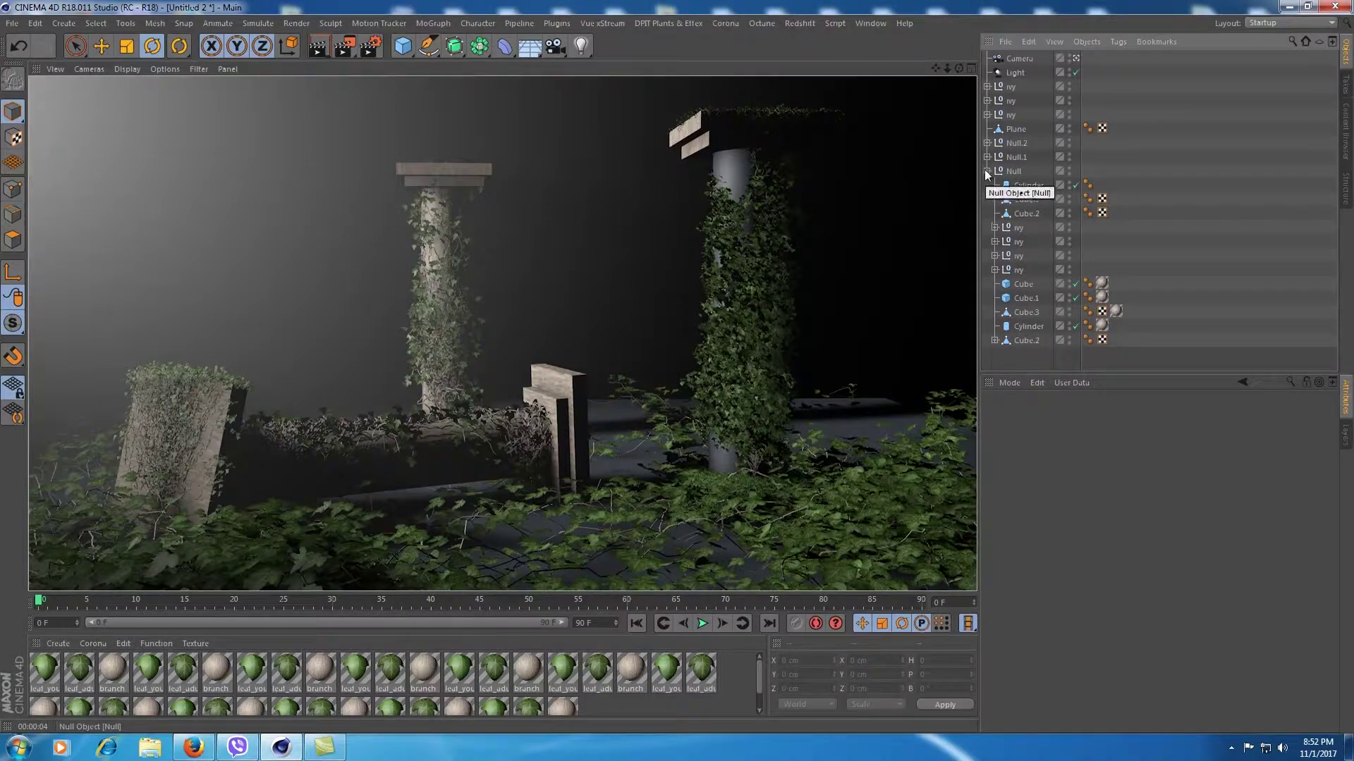
Select the duplicate column cylinder and remove it
left_click(738, 175)
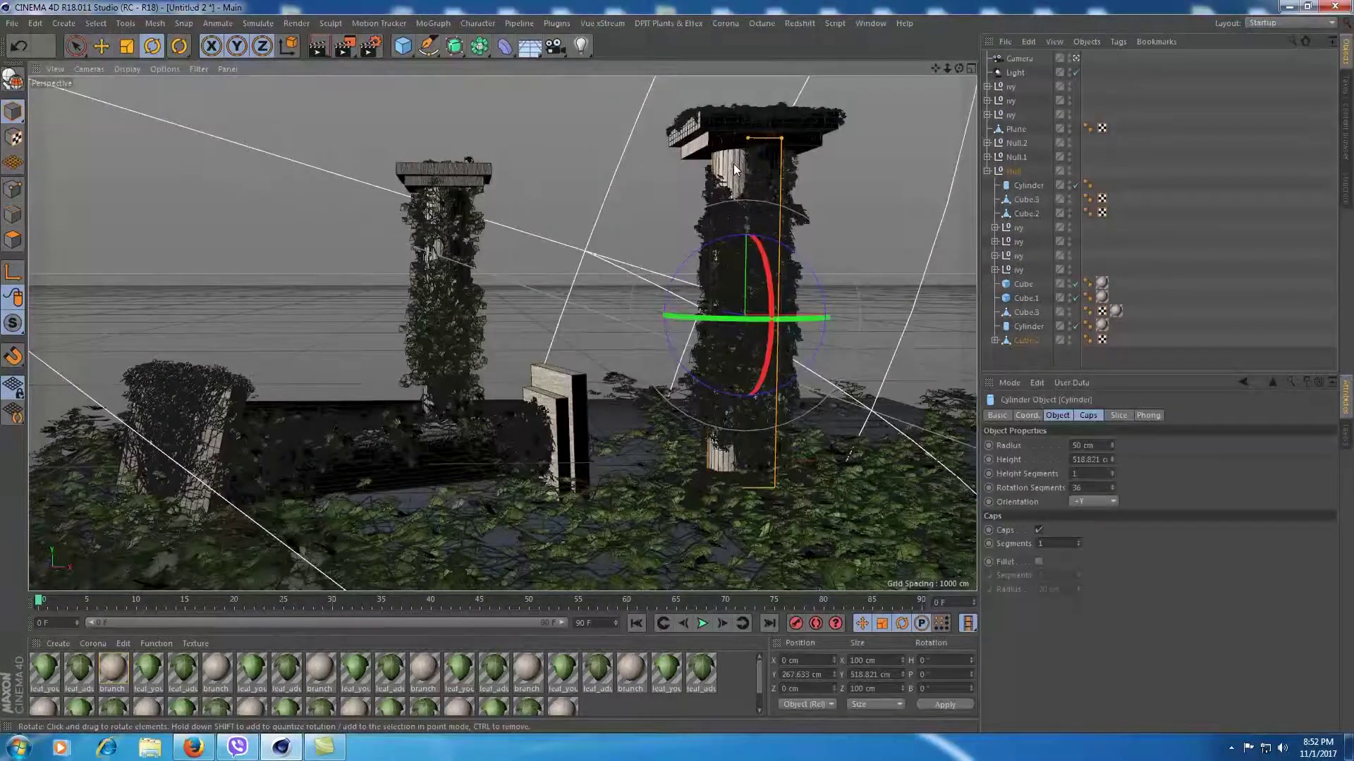
left_click(76, 47)
left_click_drag(874, 315, 913, 318)
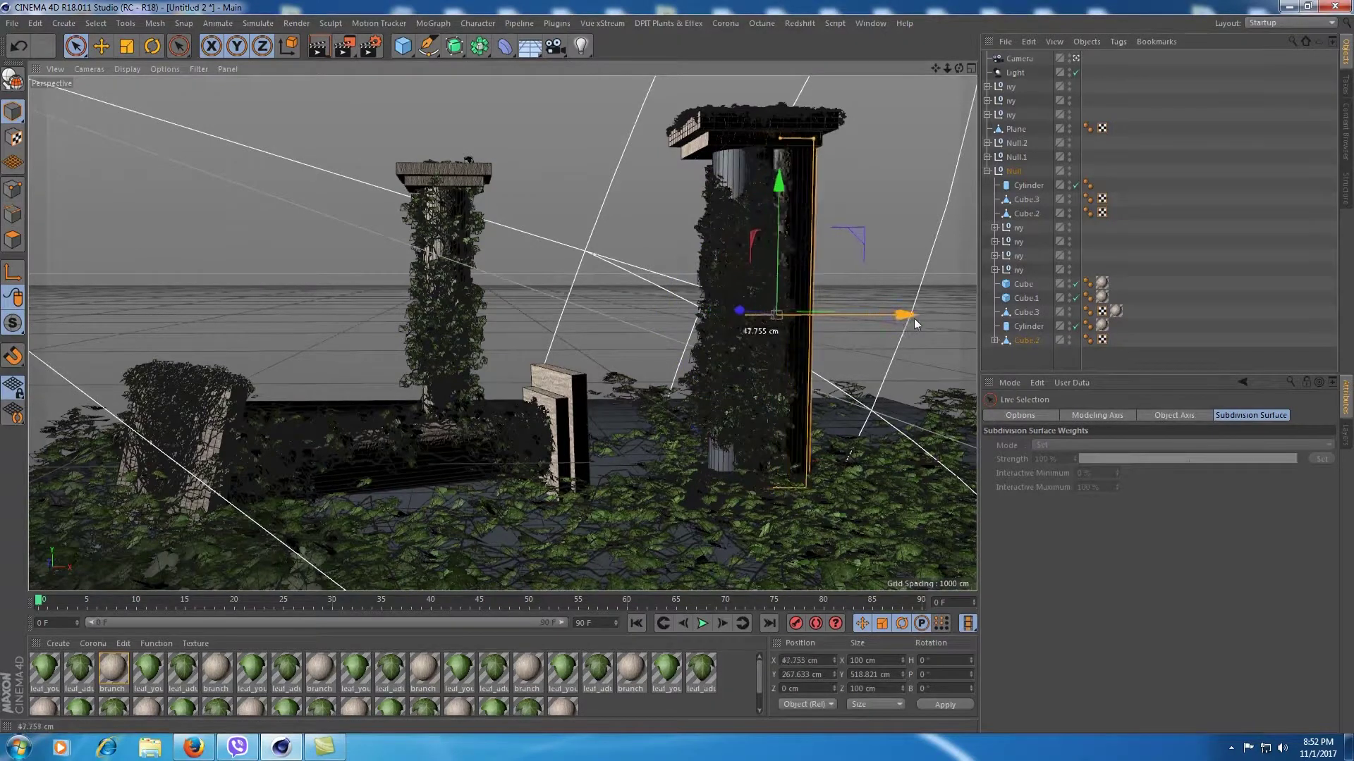
left_click(861, 268)
left_click(730, 176)
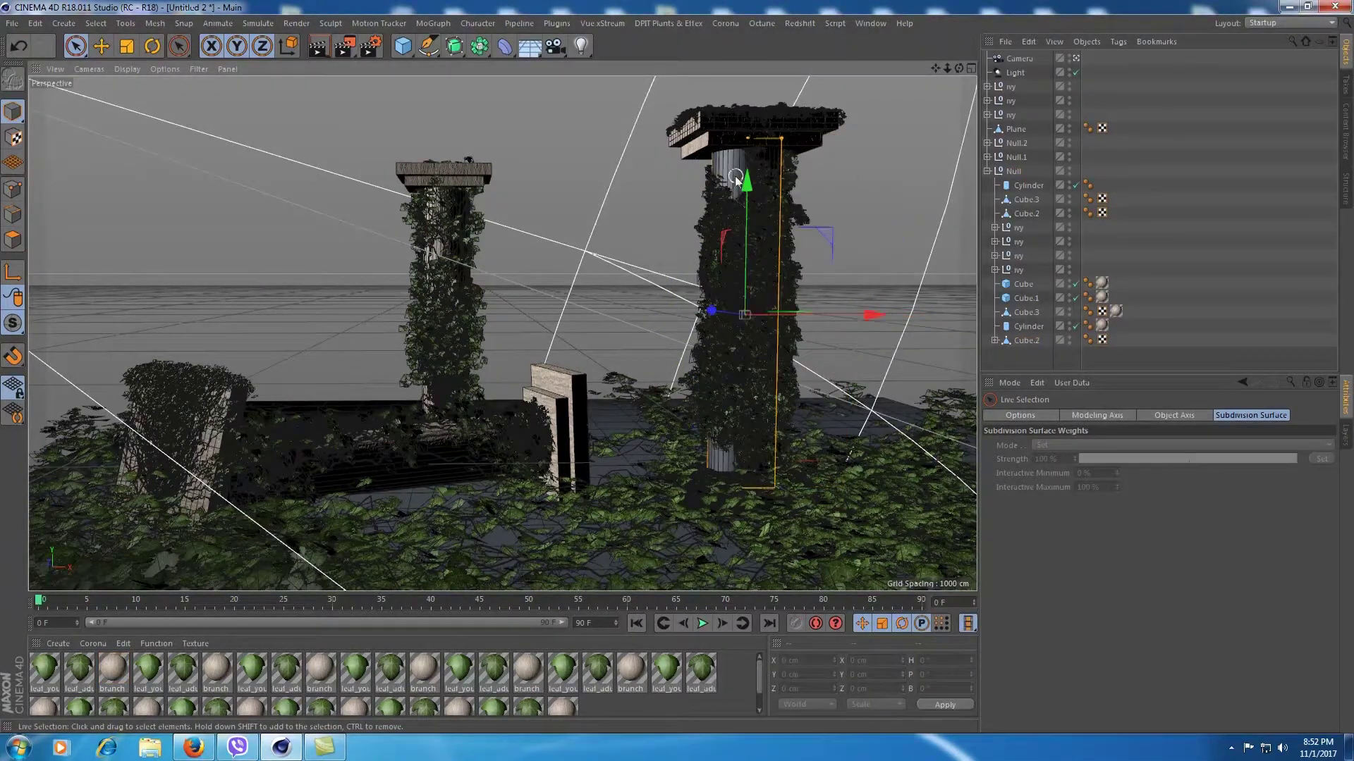
left_click(1115, 312)
left_click(1103, 328)
left_click_drag(883, 318, 928, 315)
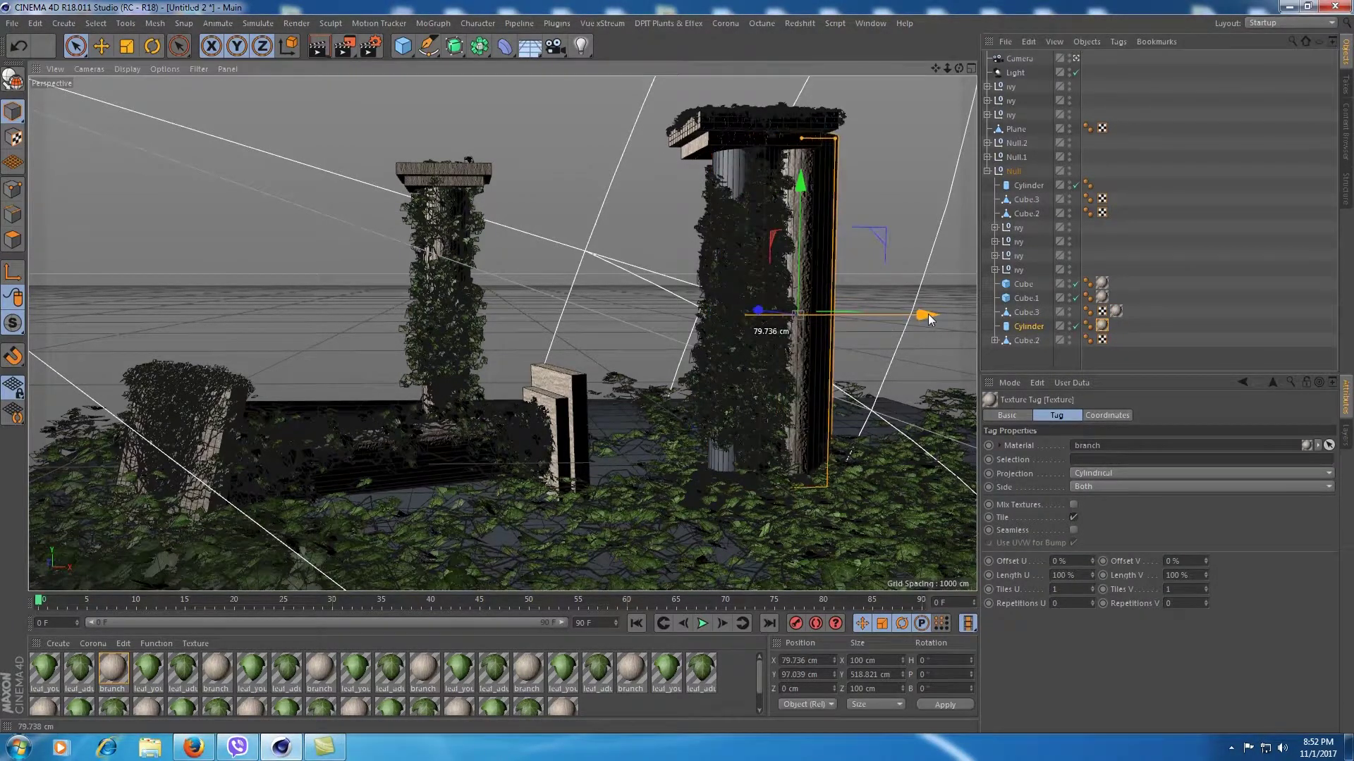
key("ctrl+z")
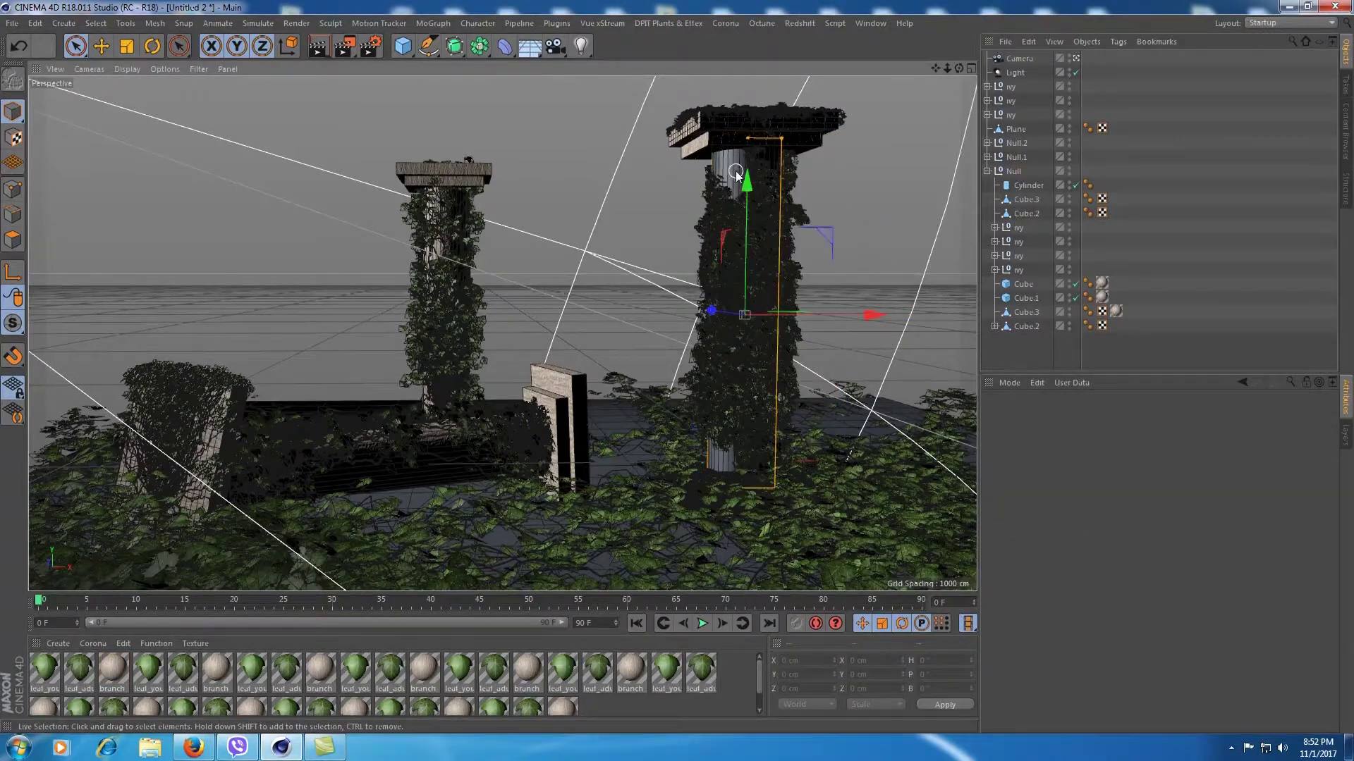
Undo an accidental move of the remaining cylinder and copy the branch texture tag onto it
left_click(735, 175)
left_click_drag(874, 315, 909, 317)
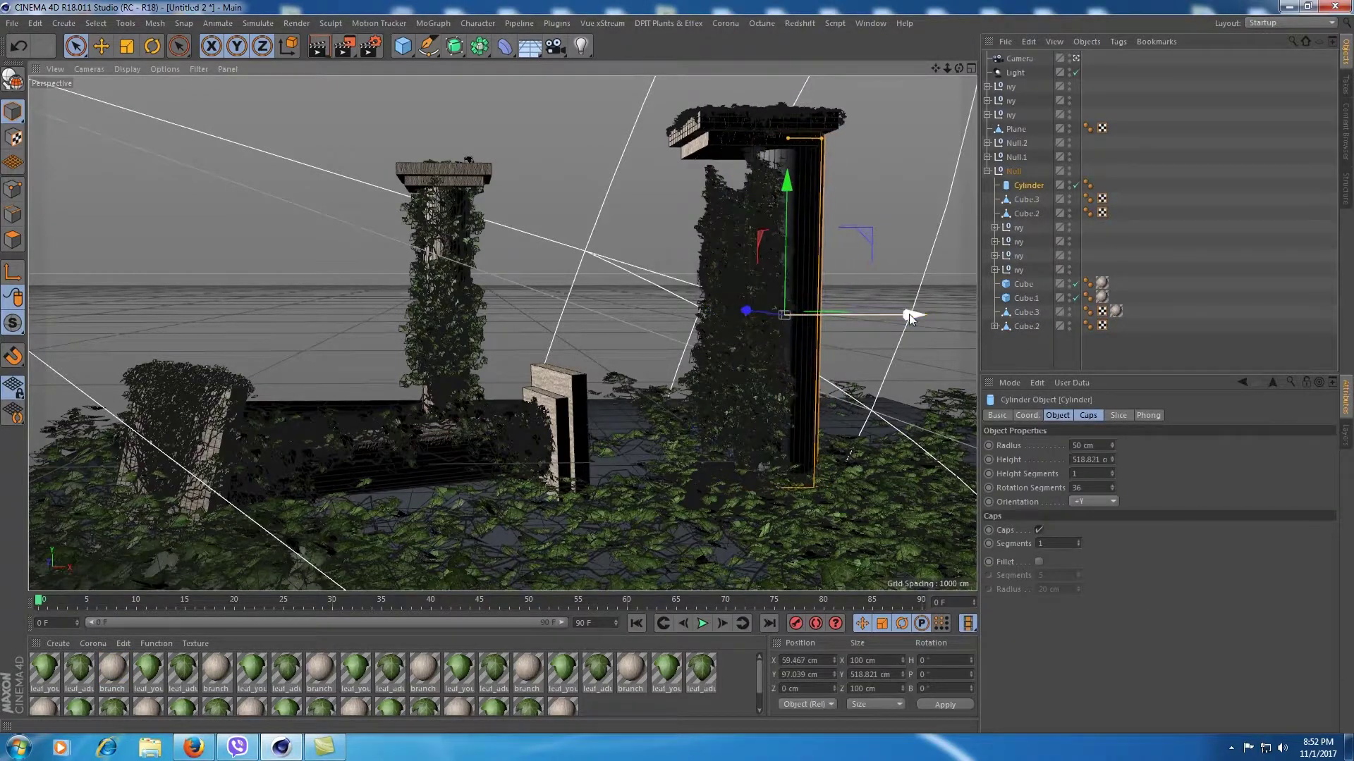
key("ctrl+z")
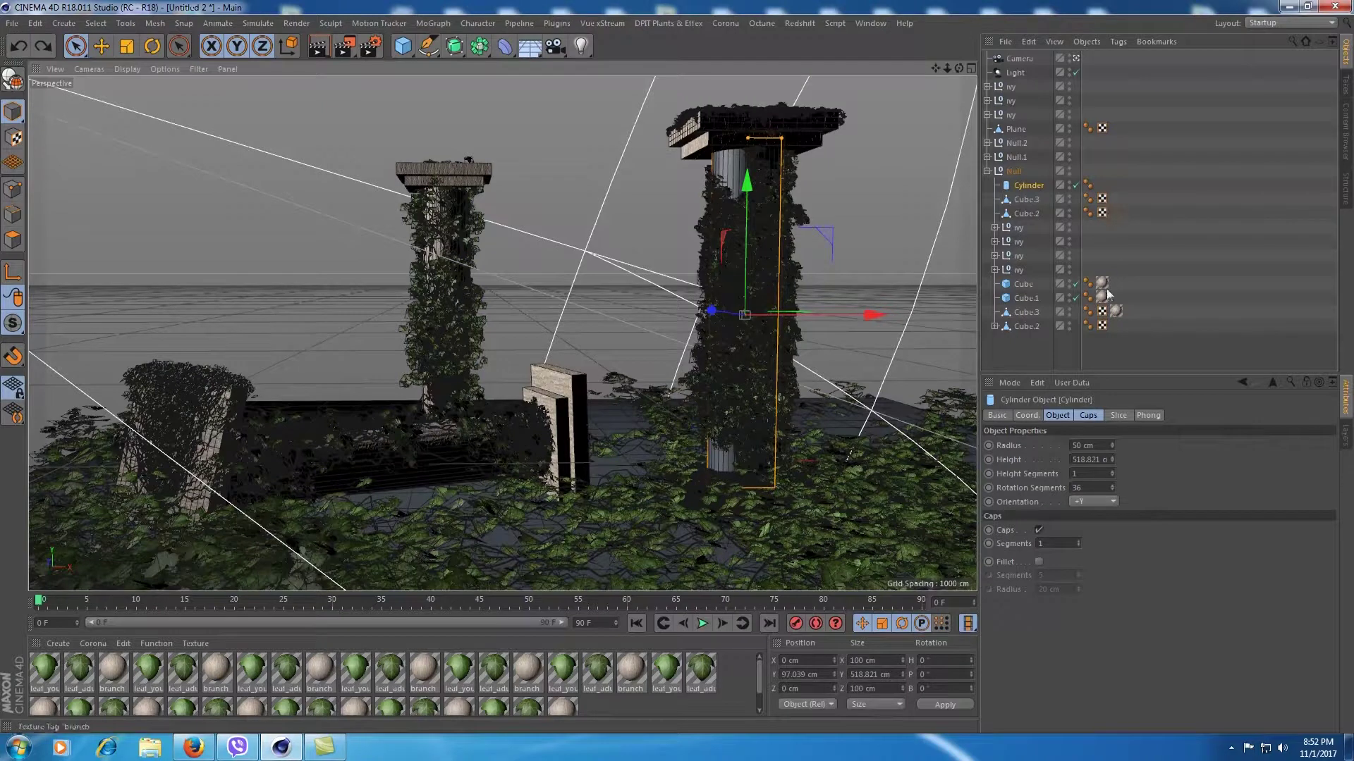
left_click_drag(1118, 309, 1102, 186)
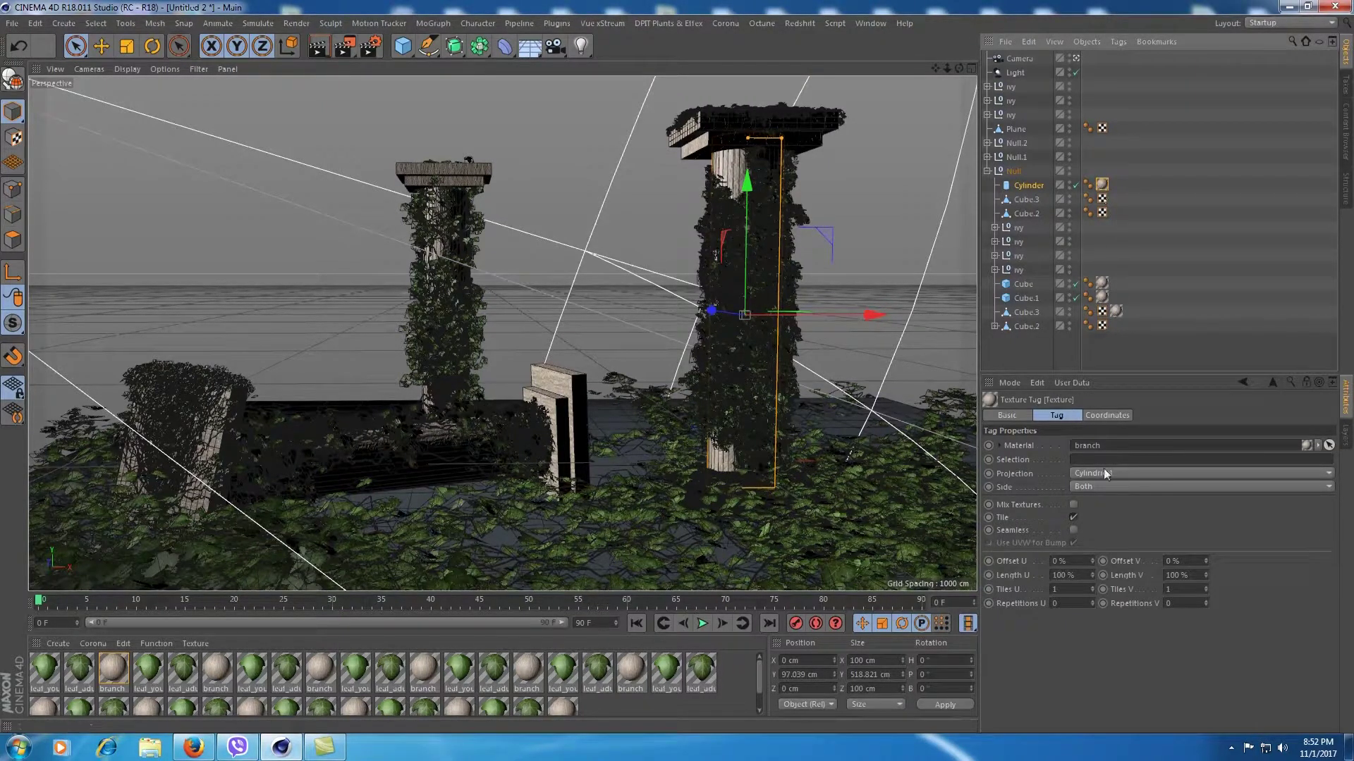
left_click(1008, 343)
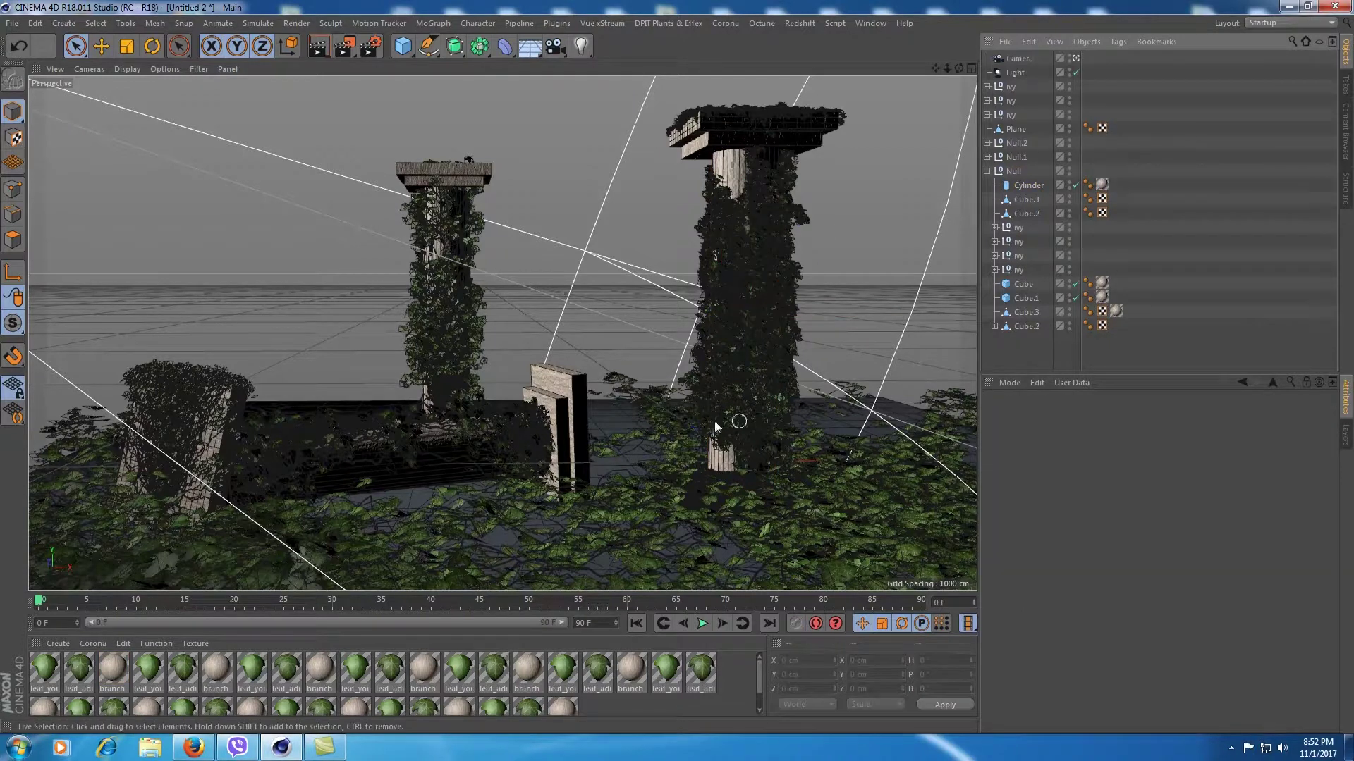
left_click(1013, 74)
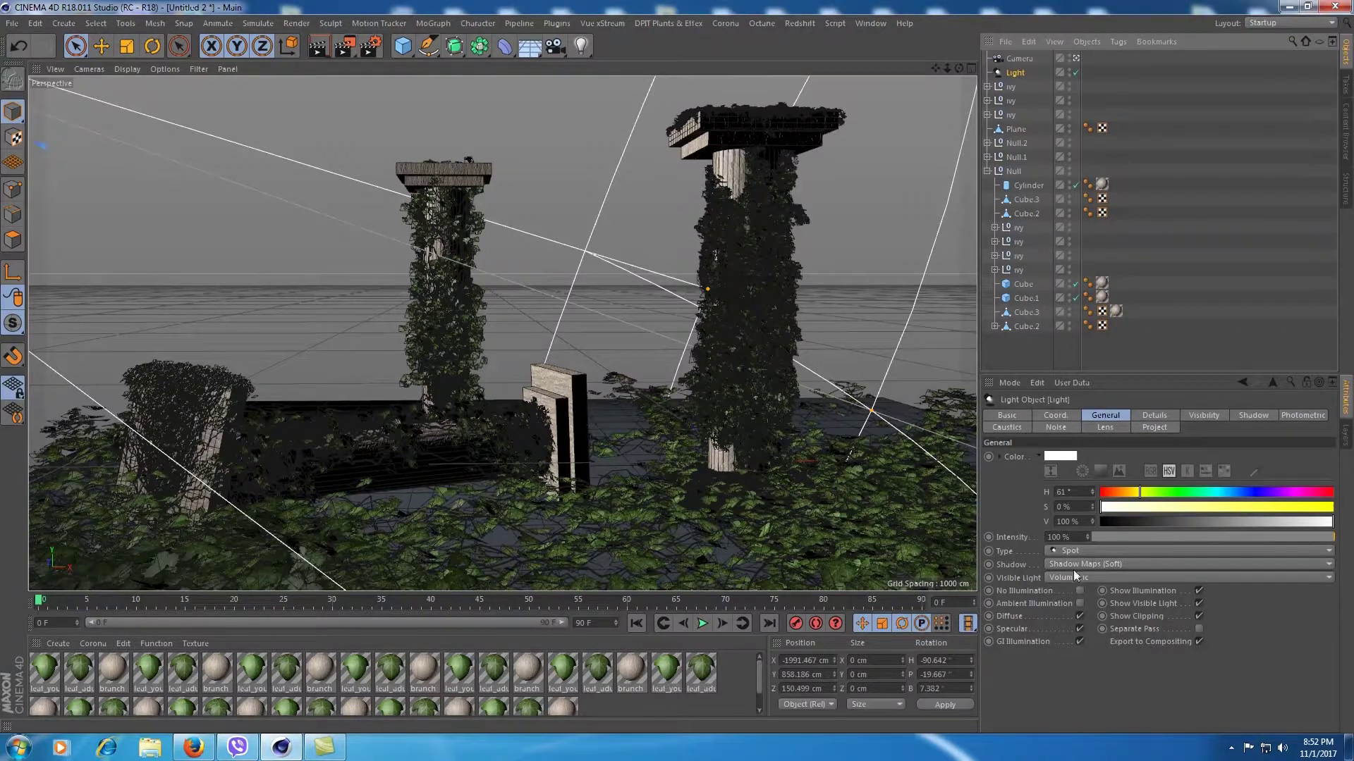
Set the light's noise mode to Both, preview-render the foggy scene, and collapse the Null group
left_click(1055, 428)
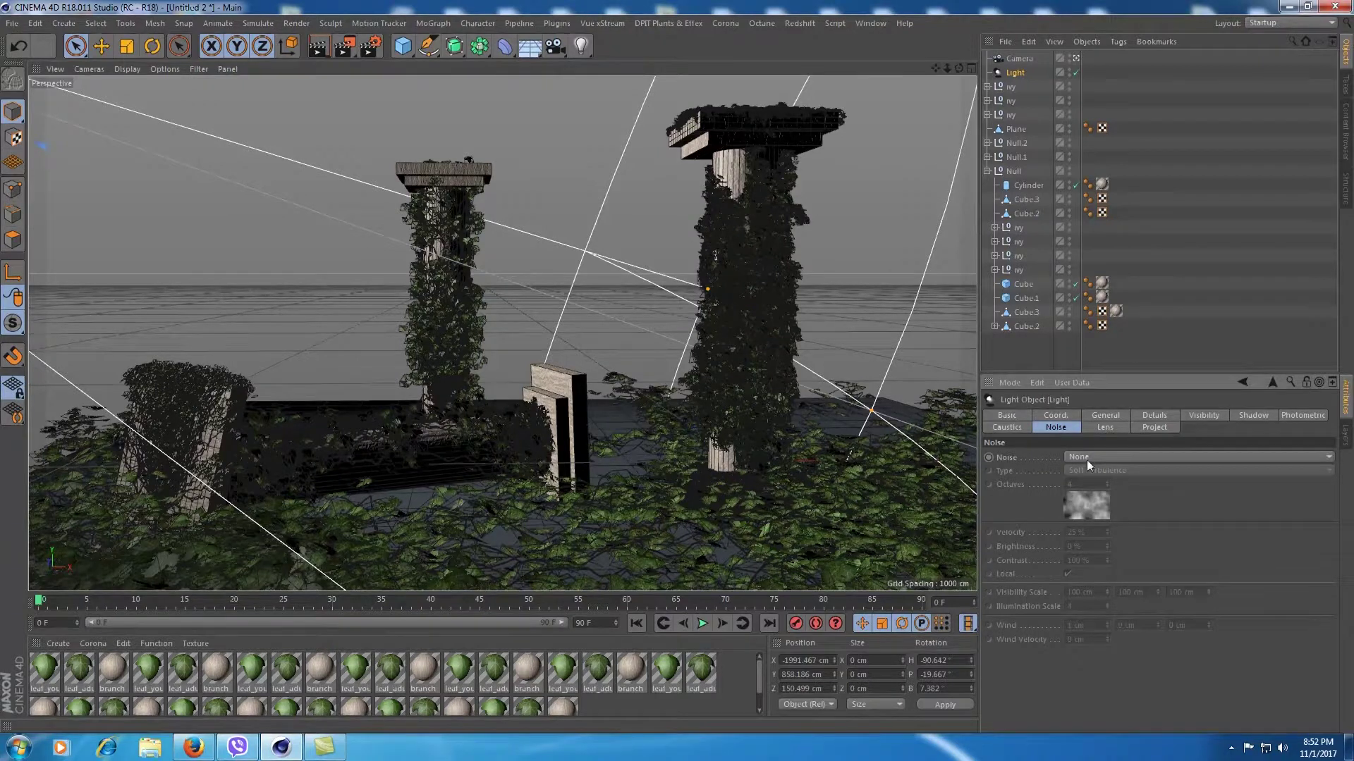
left_click(1086, 458)
left_click(1080, 513)
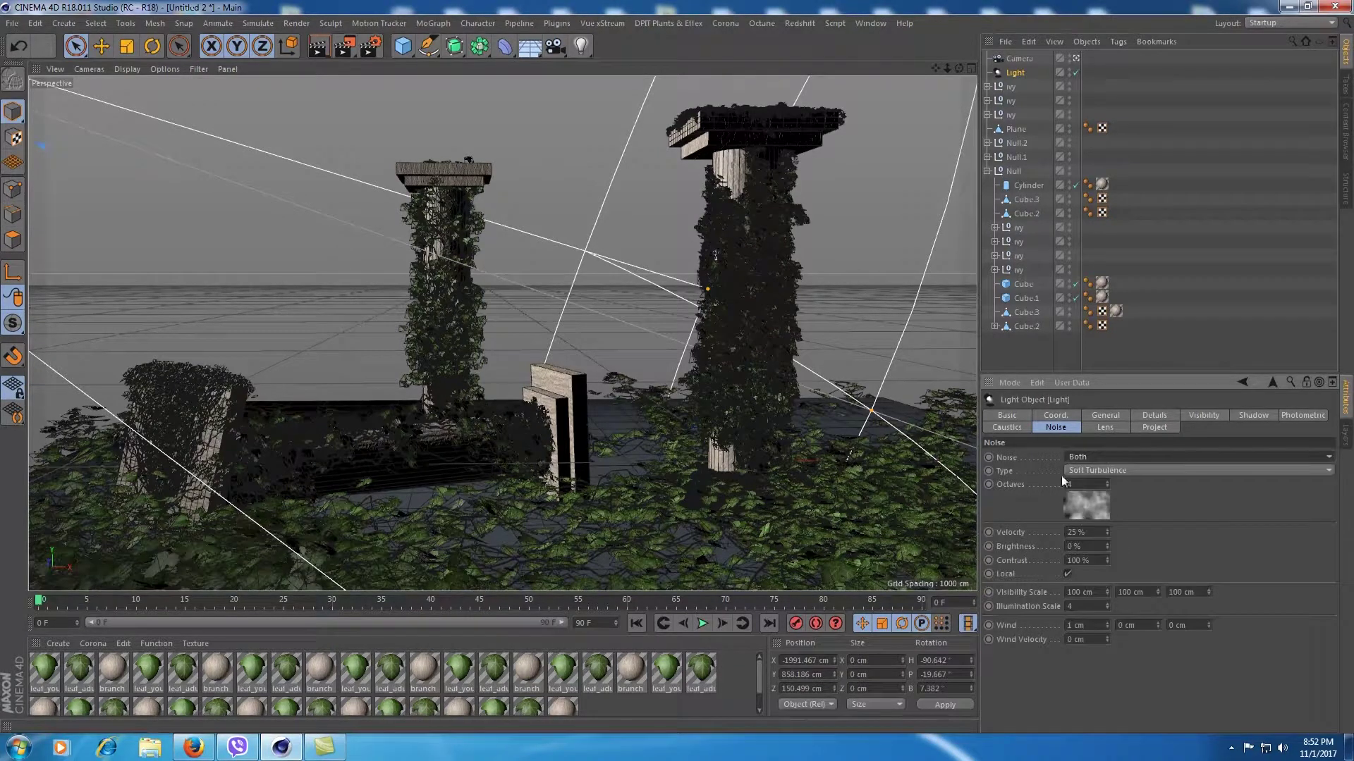
left_click(329, 45)
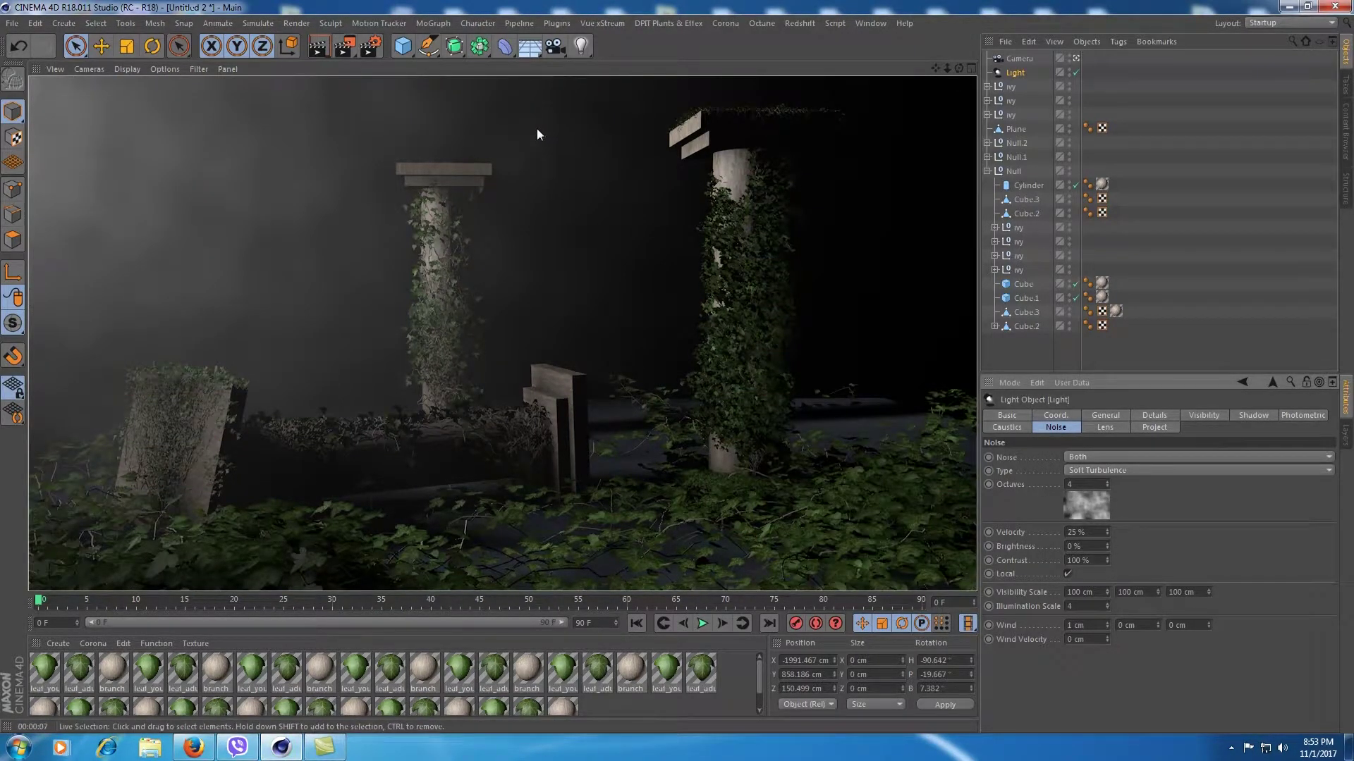
left_click(987, 171)
Scale the ground plane up to about 2834 cm square, preview the render, and orbit around the columns
left_click(1025, 206)
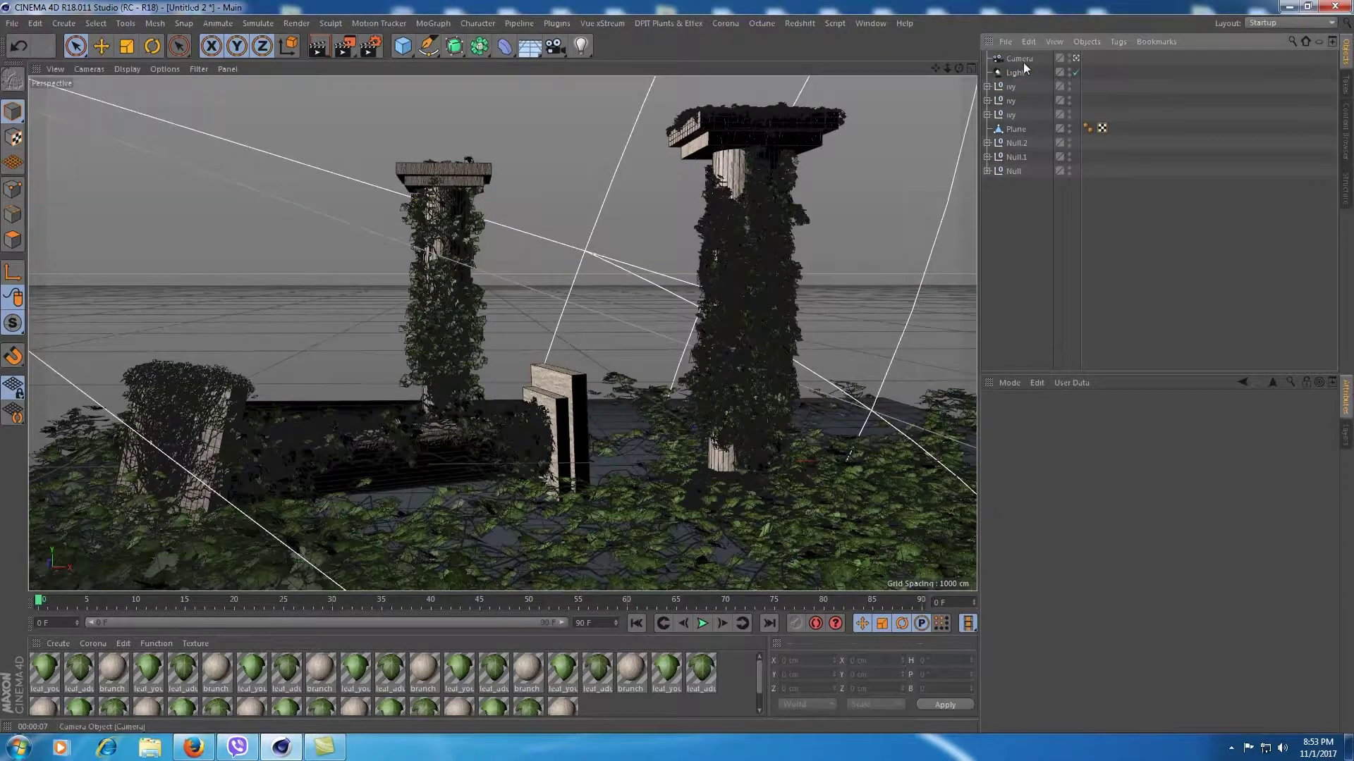
left_click(1028, 129)
key("t")
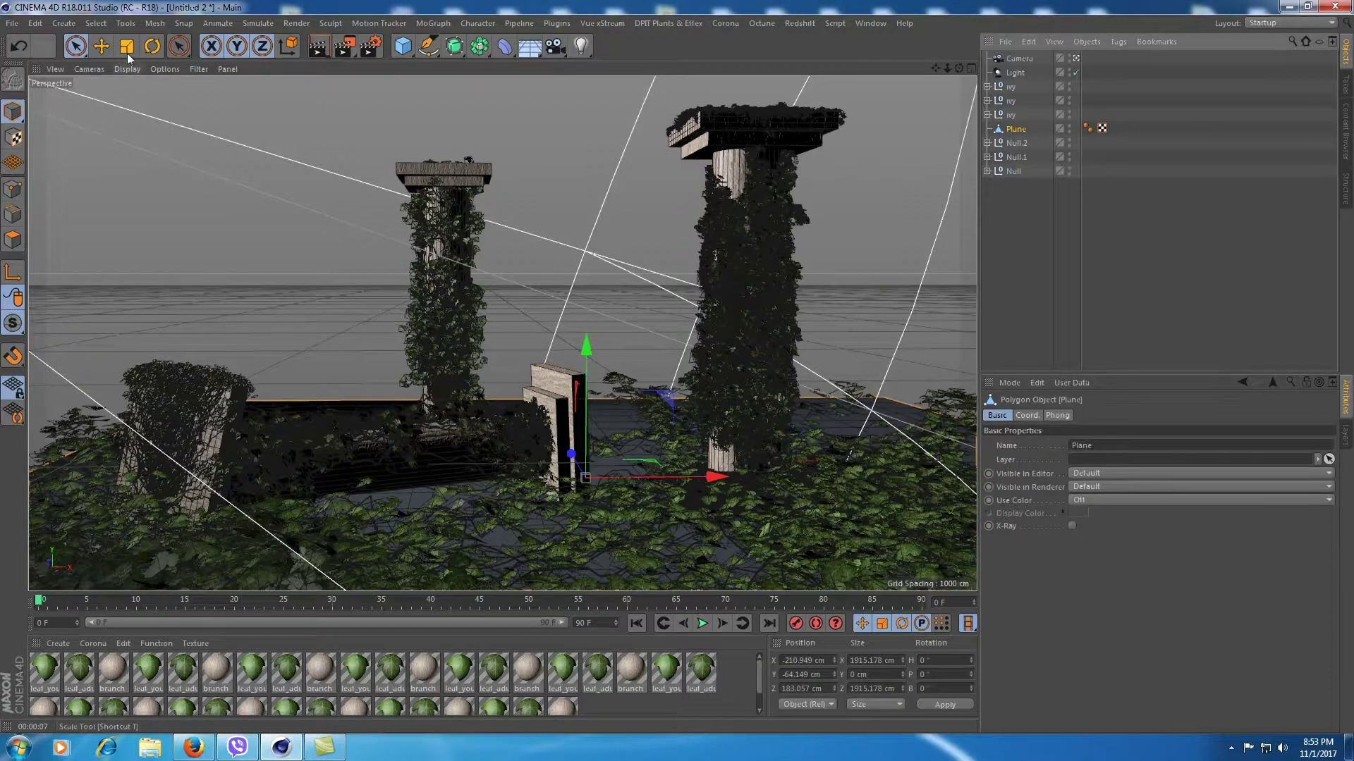
mouse_move(552, 267)
left_mouse_down()
mouse_move(741, 205)
mouse_move(819, 201)
left_mouse_up()
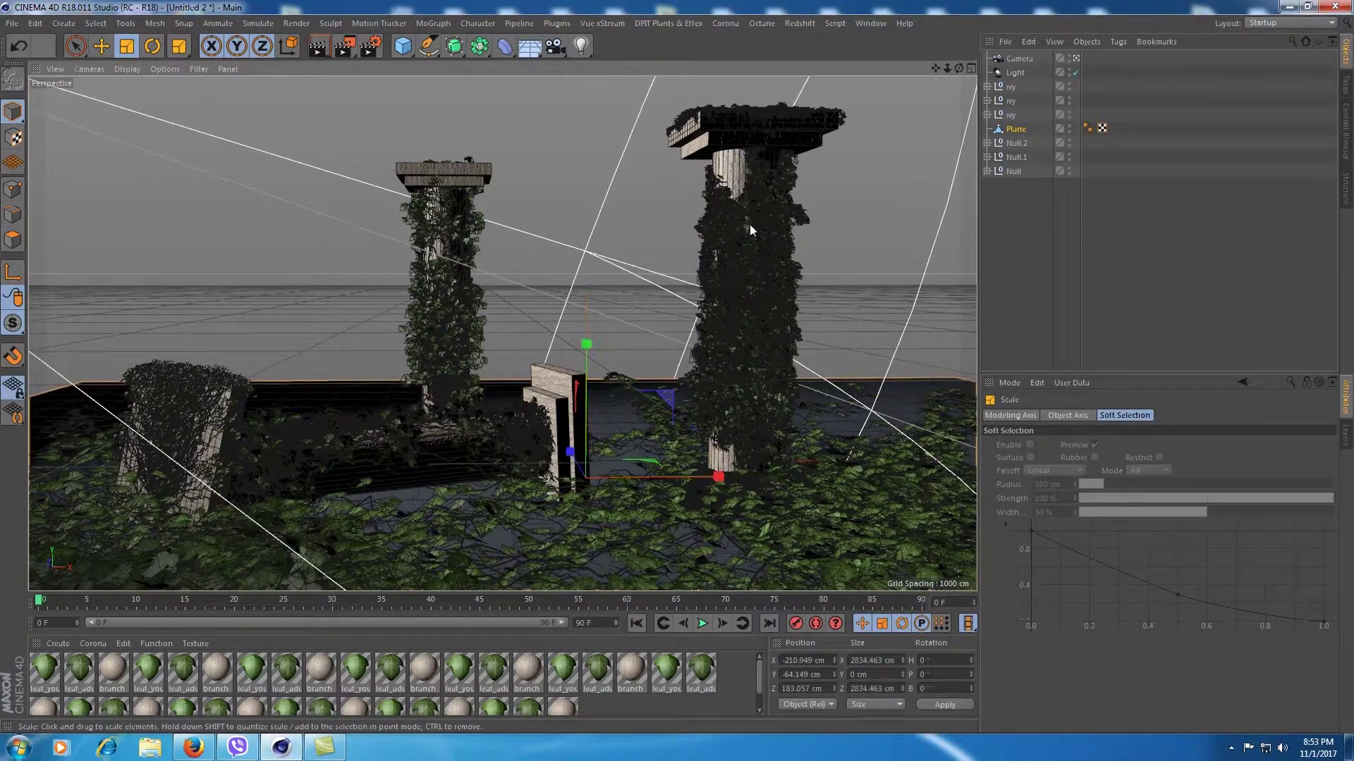
left_click(320, 51)
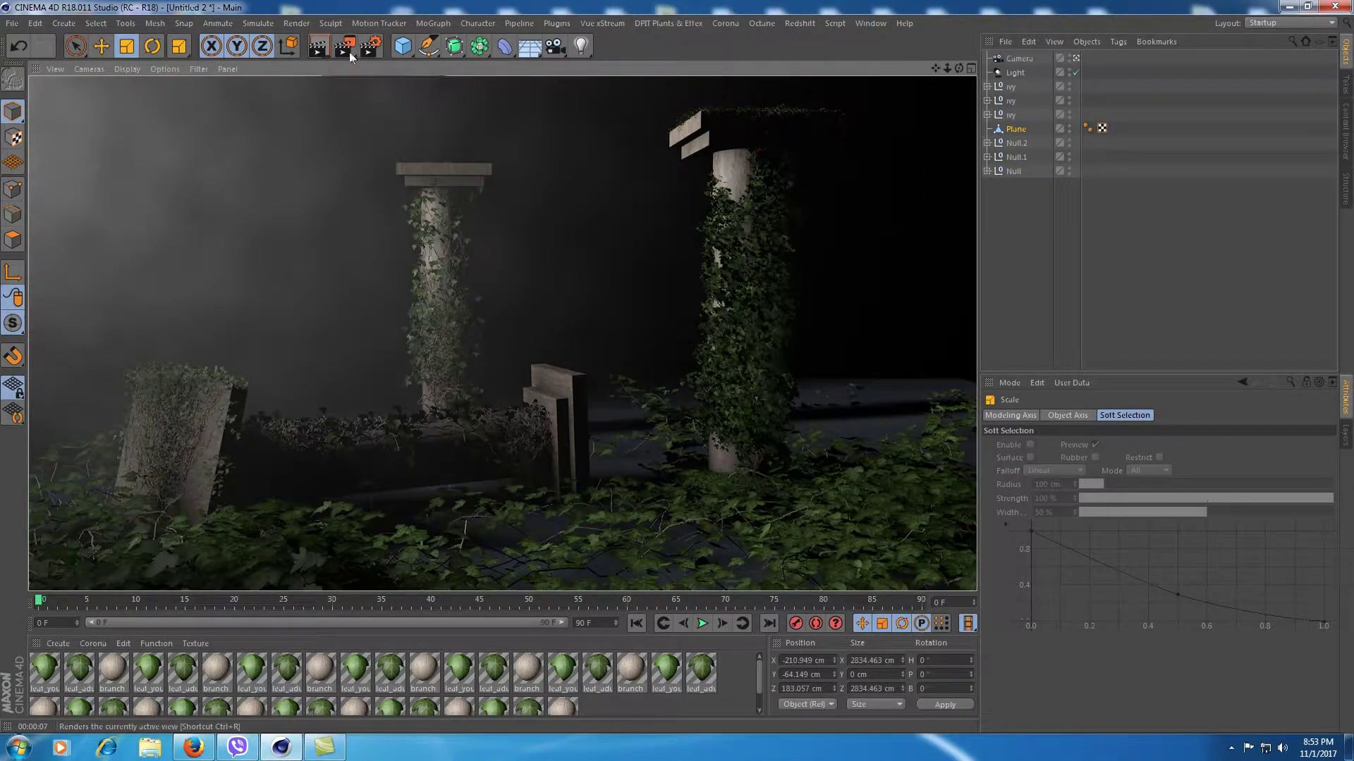
left_click(1022, 204)
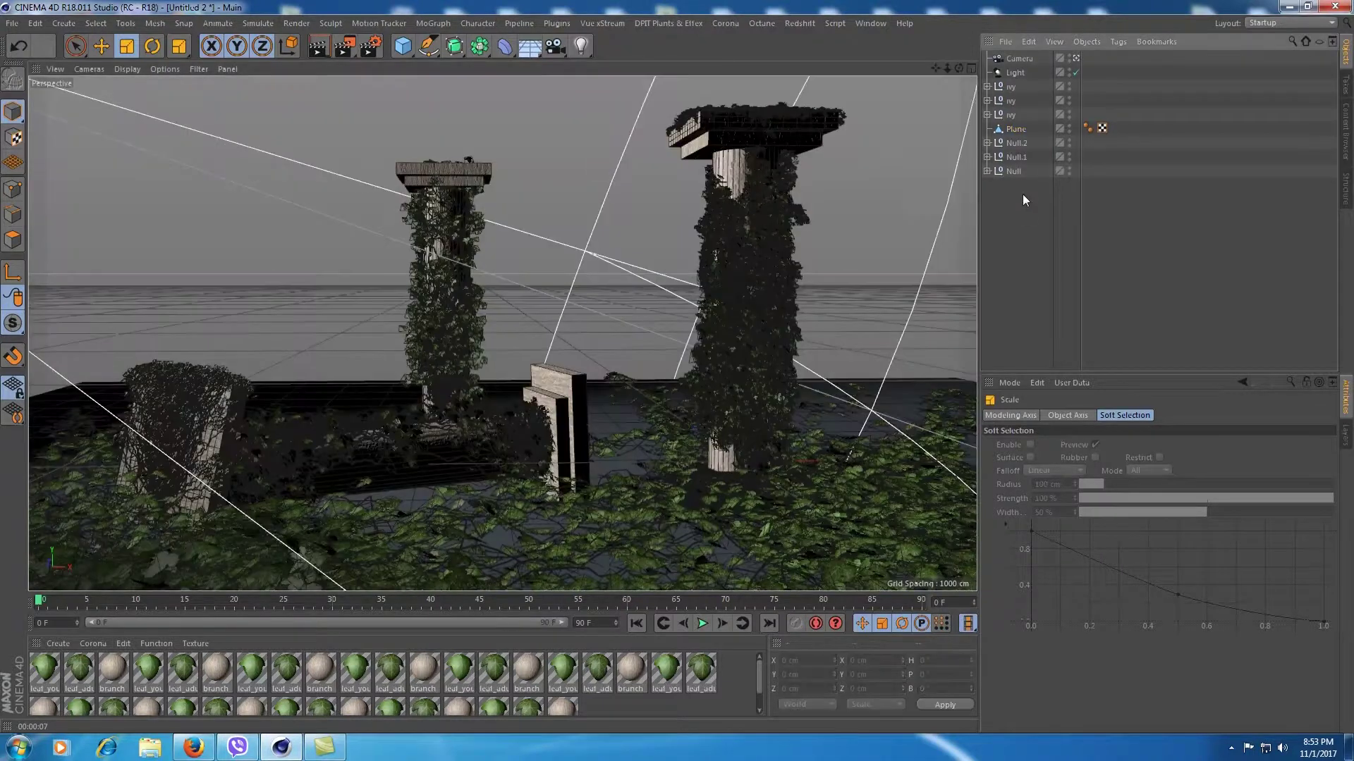
left_click_drag(958, 68, 940, 77)
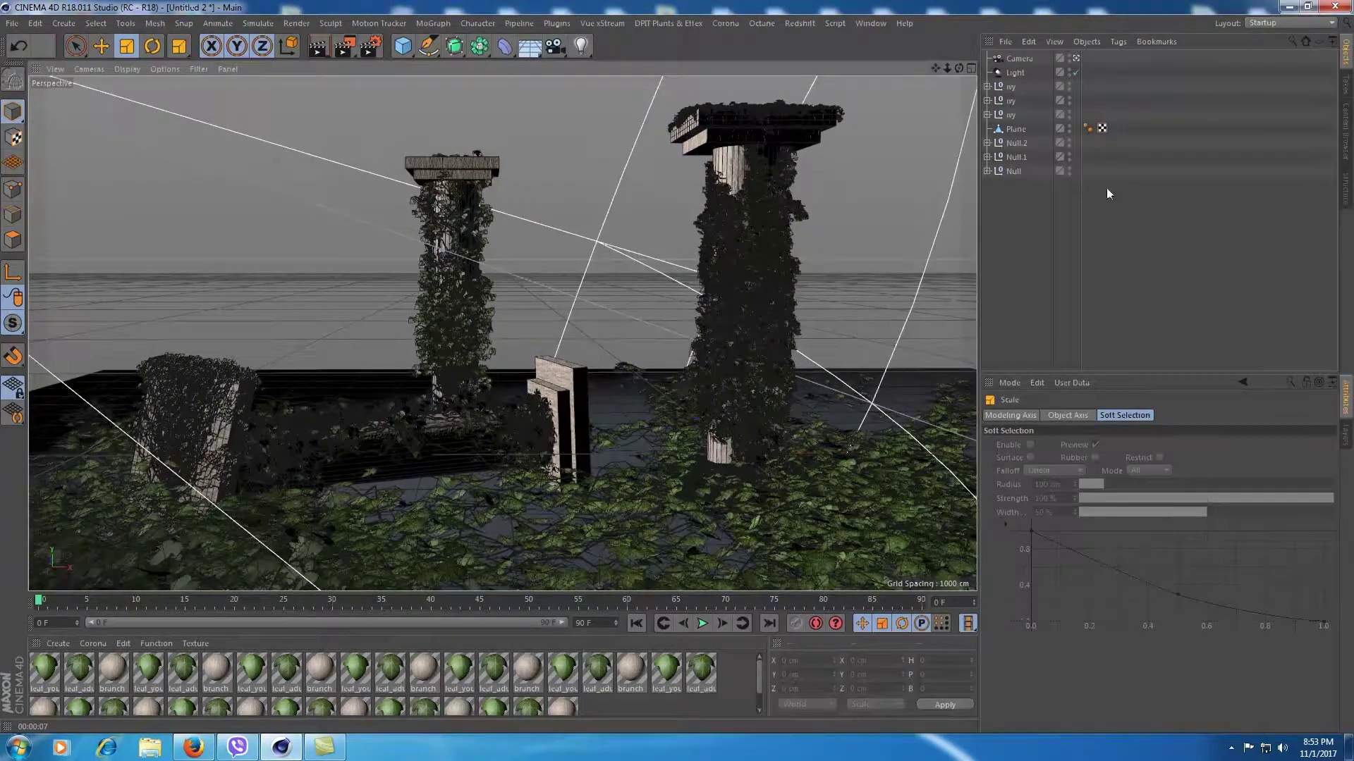
Give the spot light a pale yellowish colour by adjusting its hue and saturation
left_click(1019, 74)
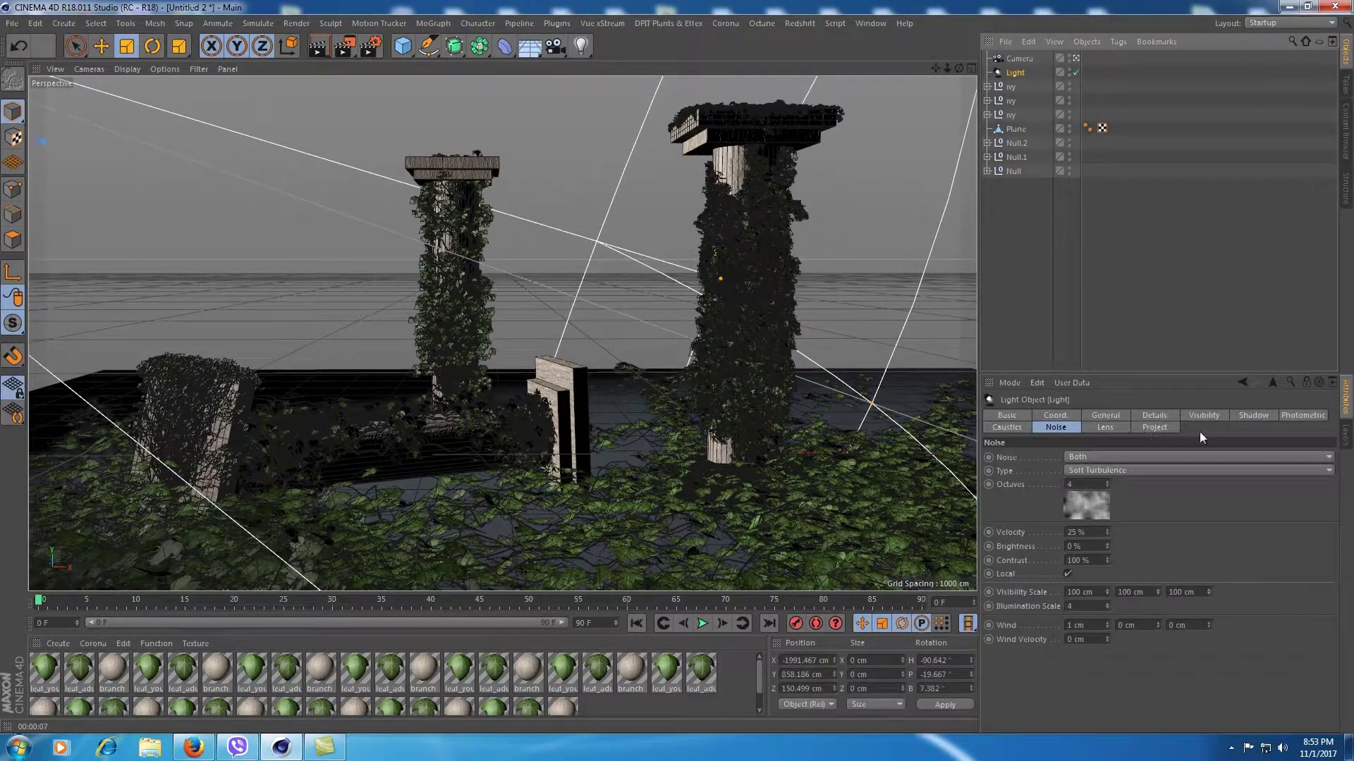
left_click(1200, 415)
left_click(1254, 415)
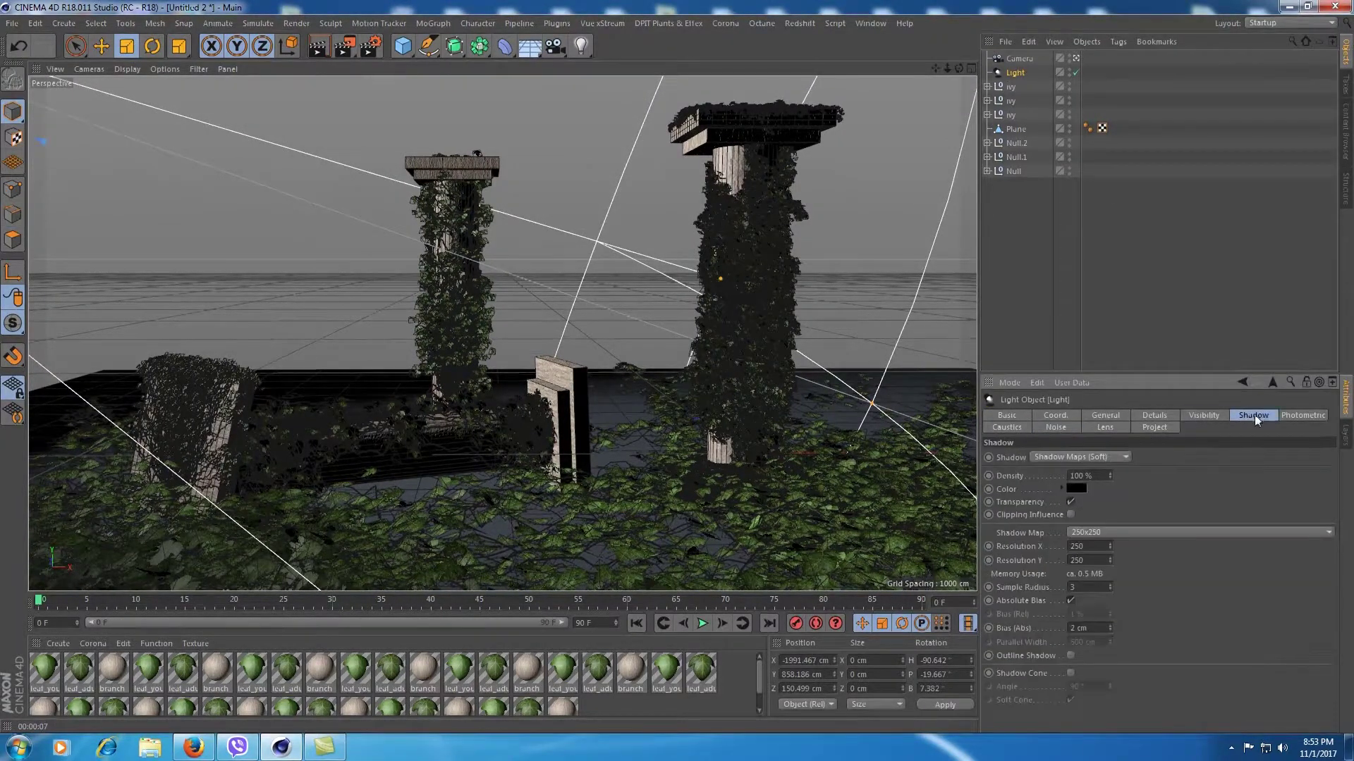
left_click(1100, 416)
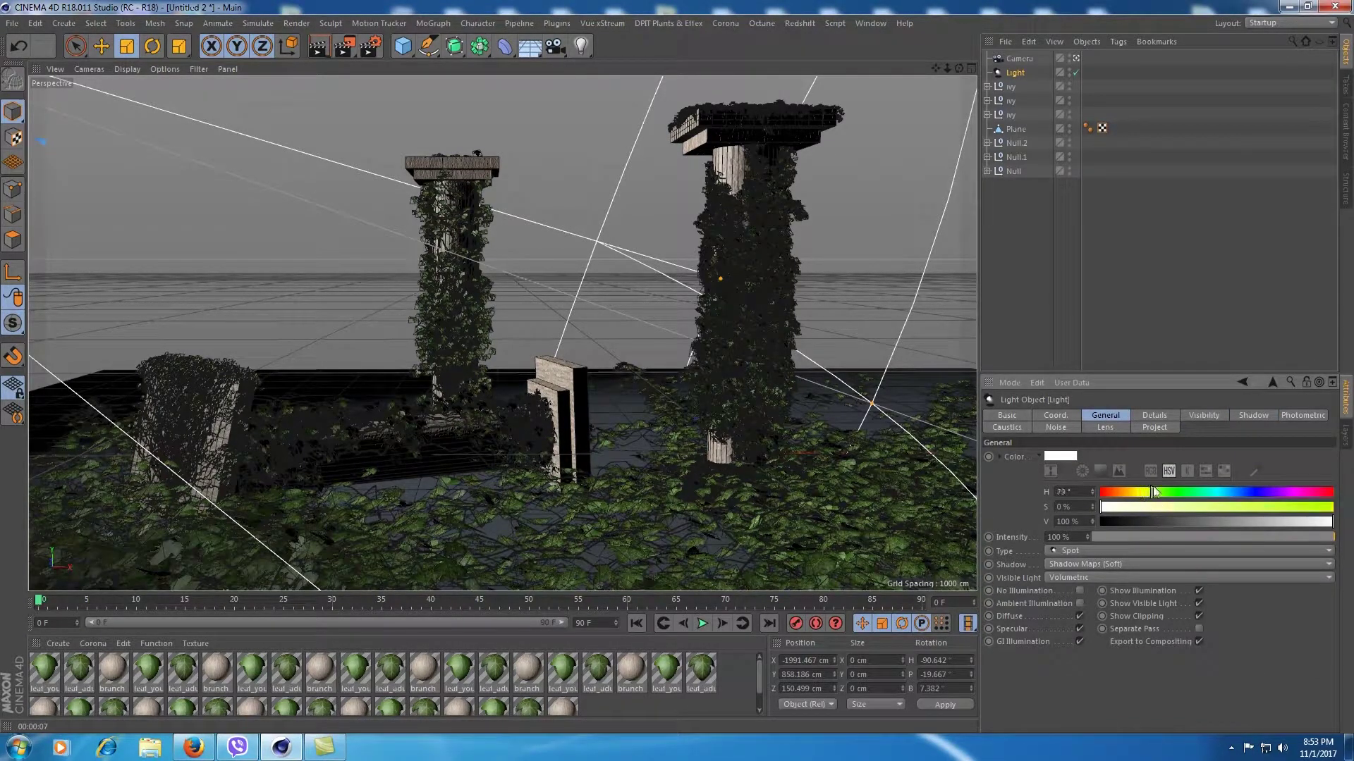
left_click(1068, 457)
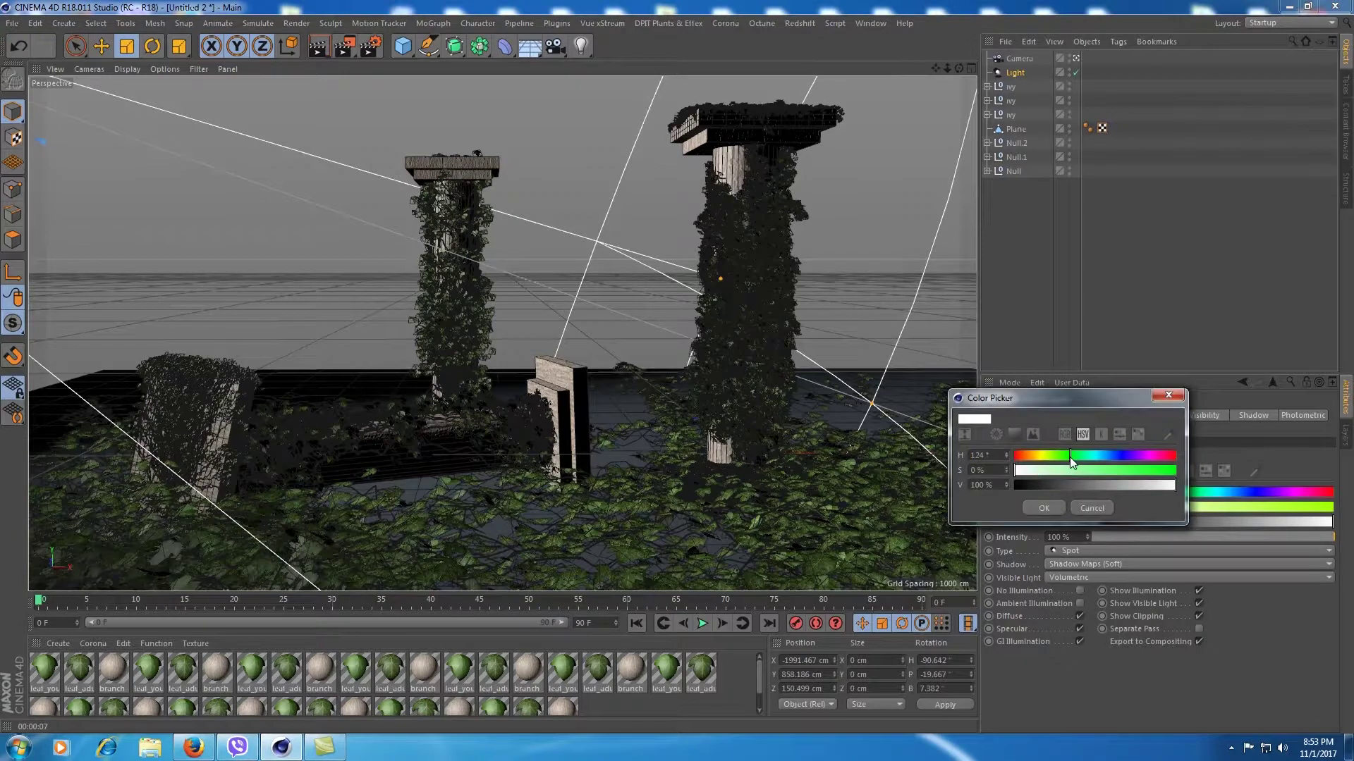
left_click_drag(1077, 457, 1093, 457)
left_click(1096, 471)
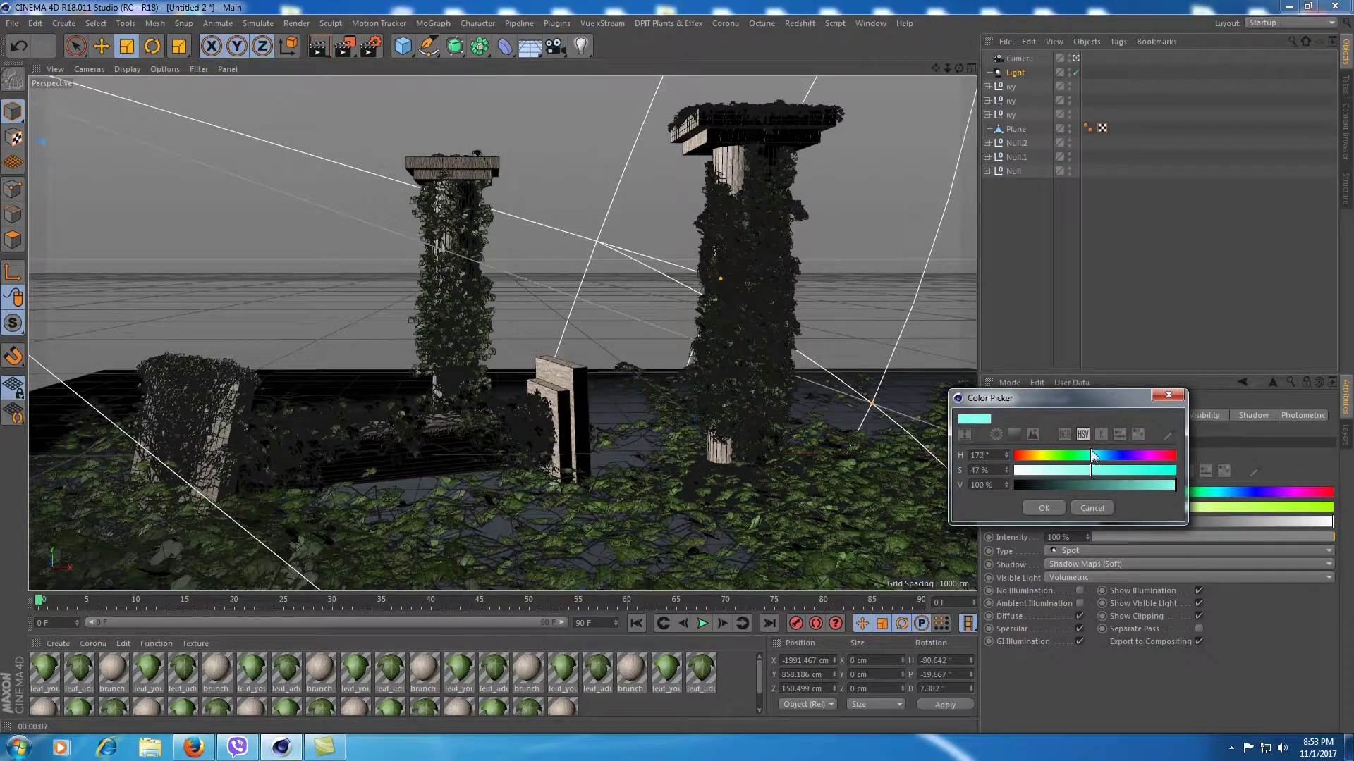
left_click_drag(1090, 457, 1056, 463)
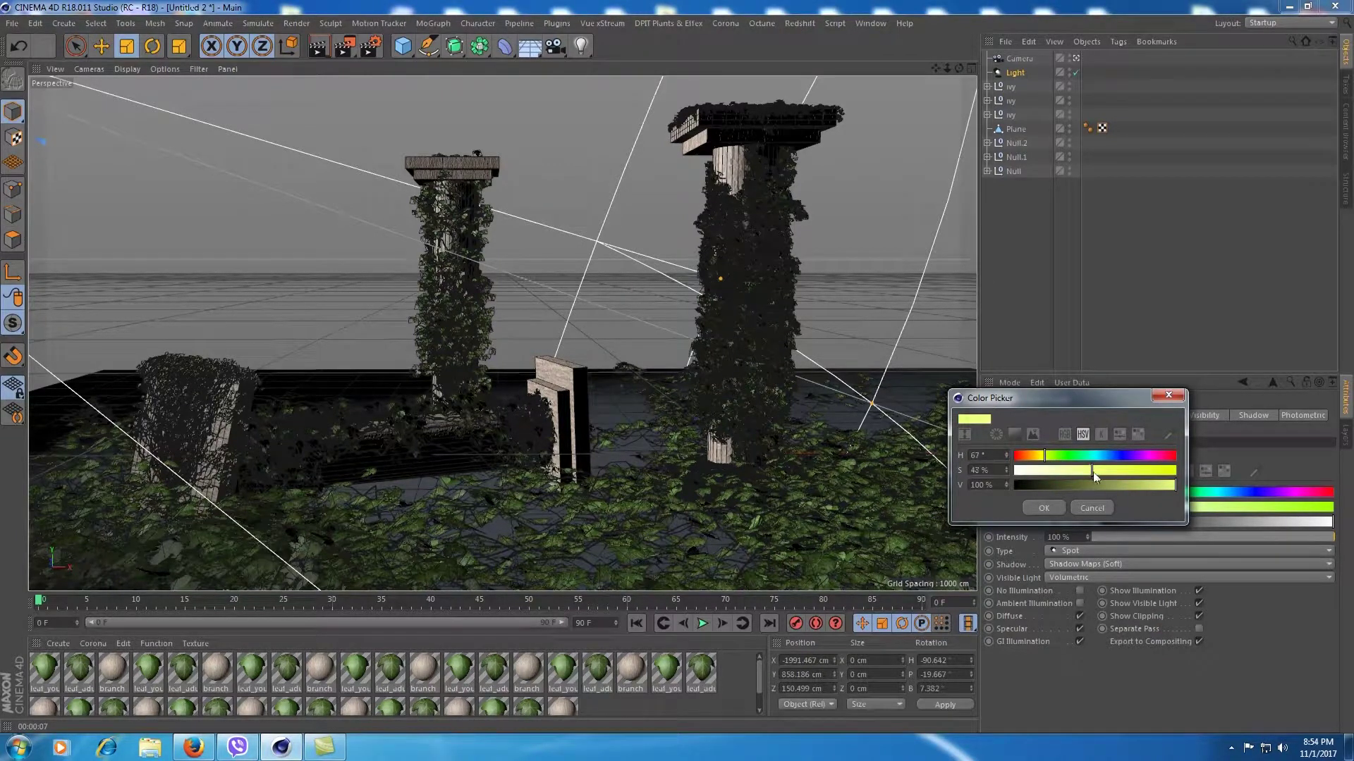
left_click(1044, 508)
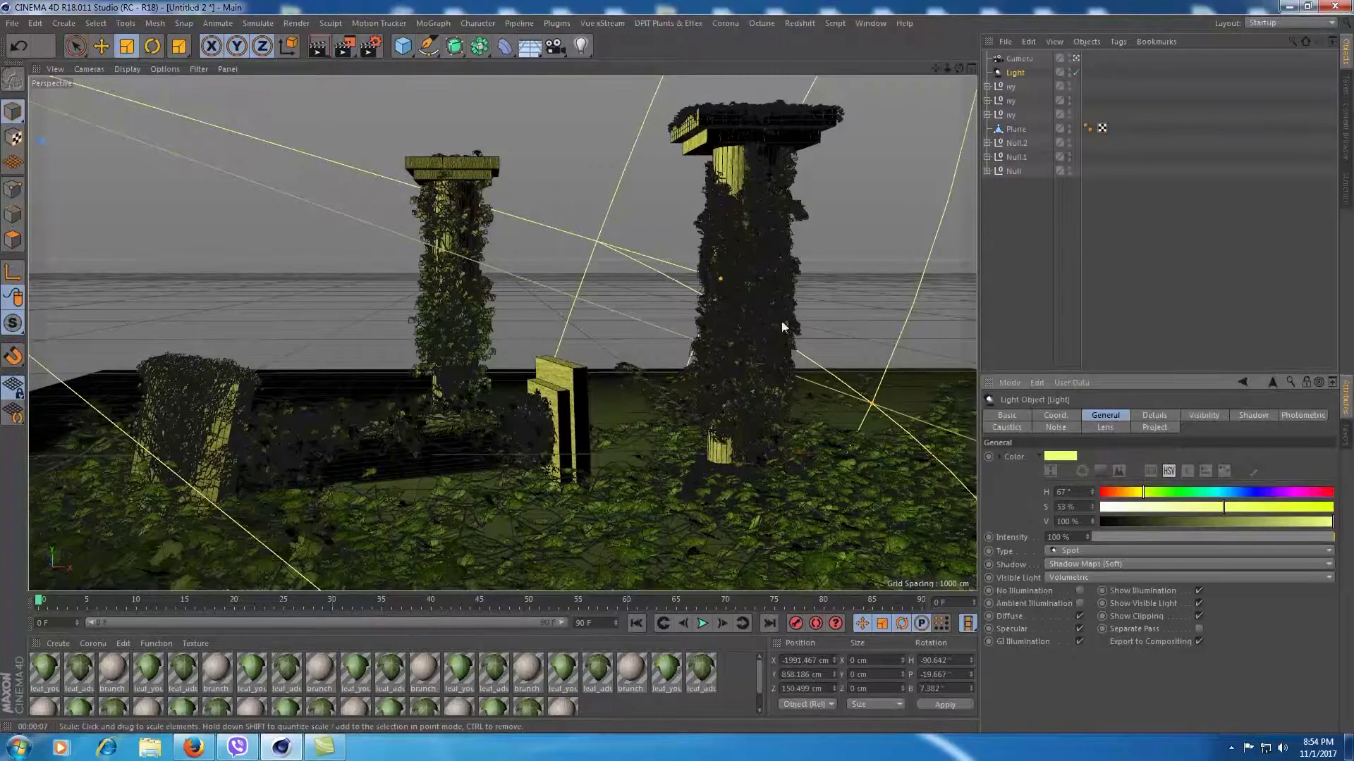
Preview the render, then warm the light to peach (H 26°, S 29%) and re-render
left_click(319, 46)
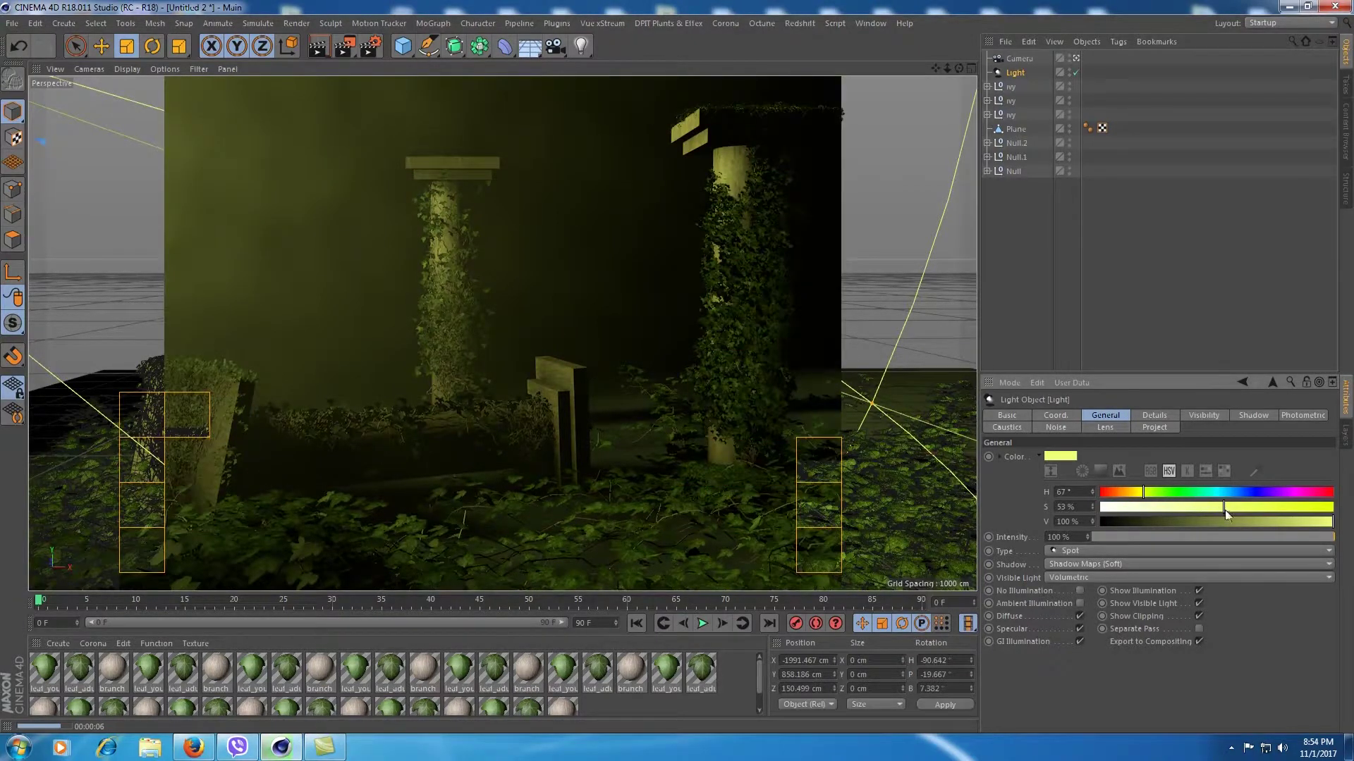
left_click_drag(1144, 492, 1120, 489)
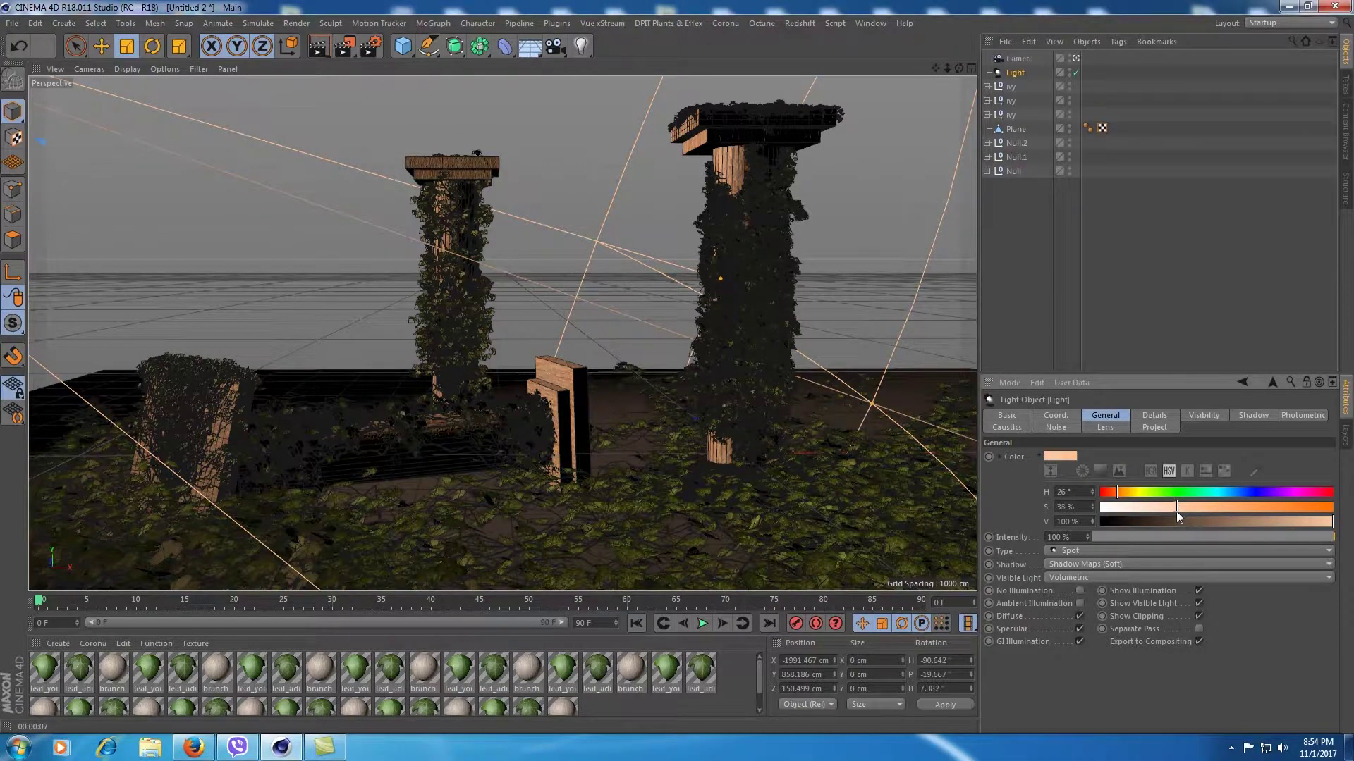
left_click(318, 46)
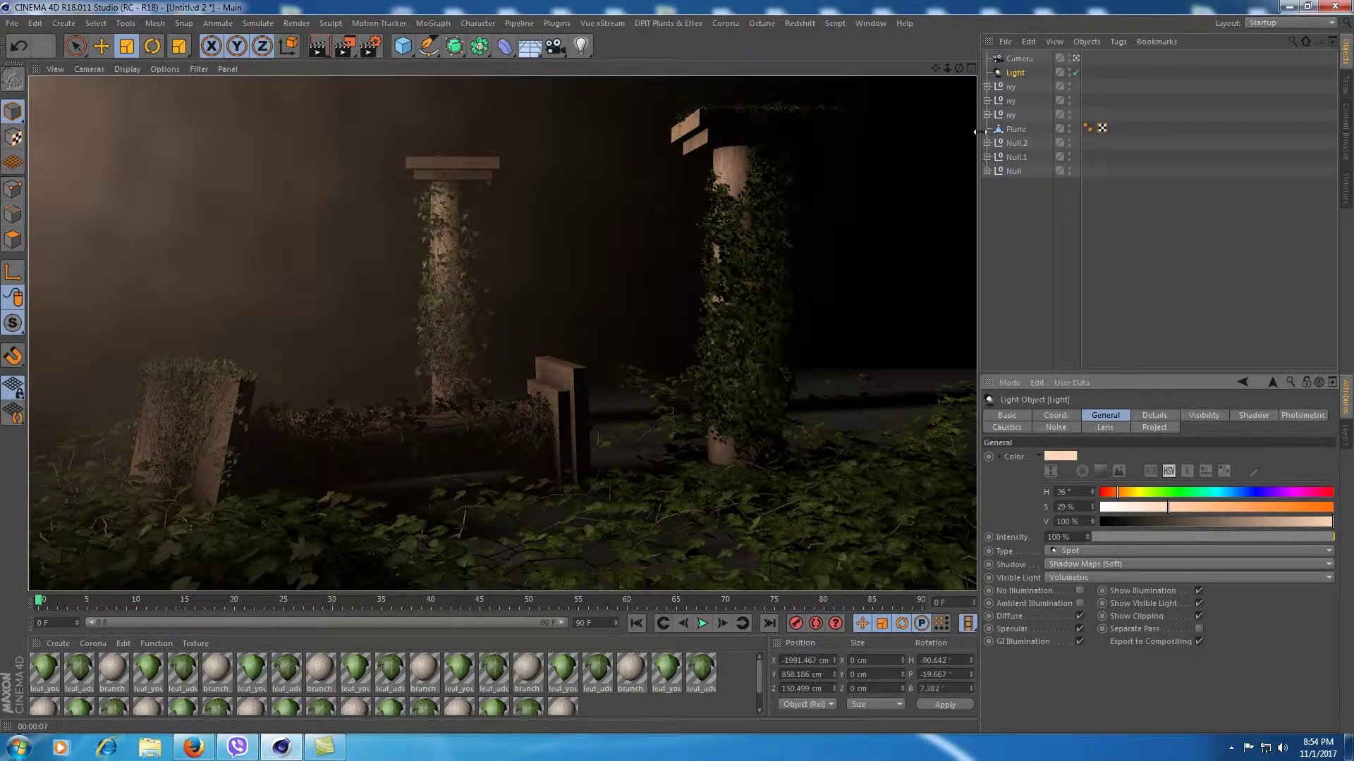
Apply the branch material to the ground plane with Cubic projection and preview the render
left_click(1015, 130)
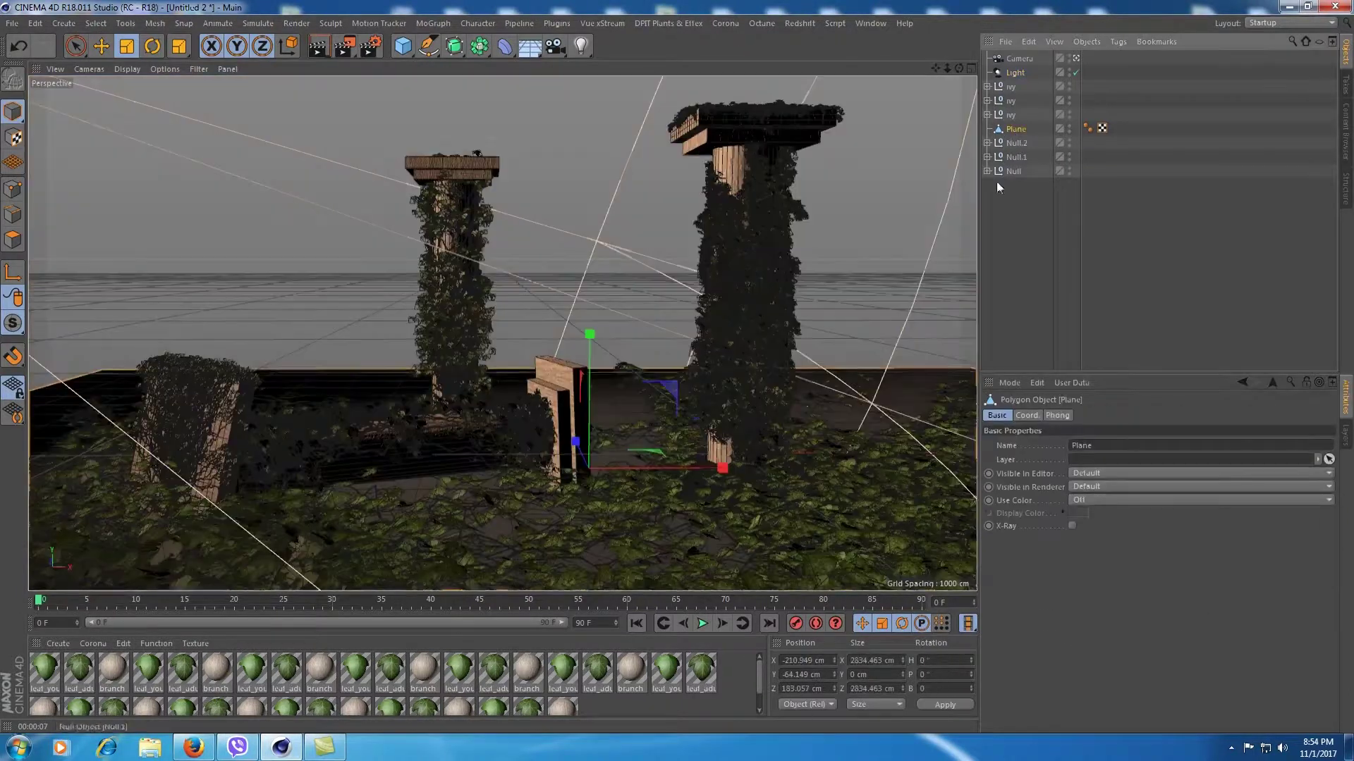
left_click_drag(544, 691, 1020, 132)
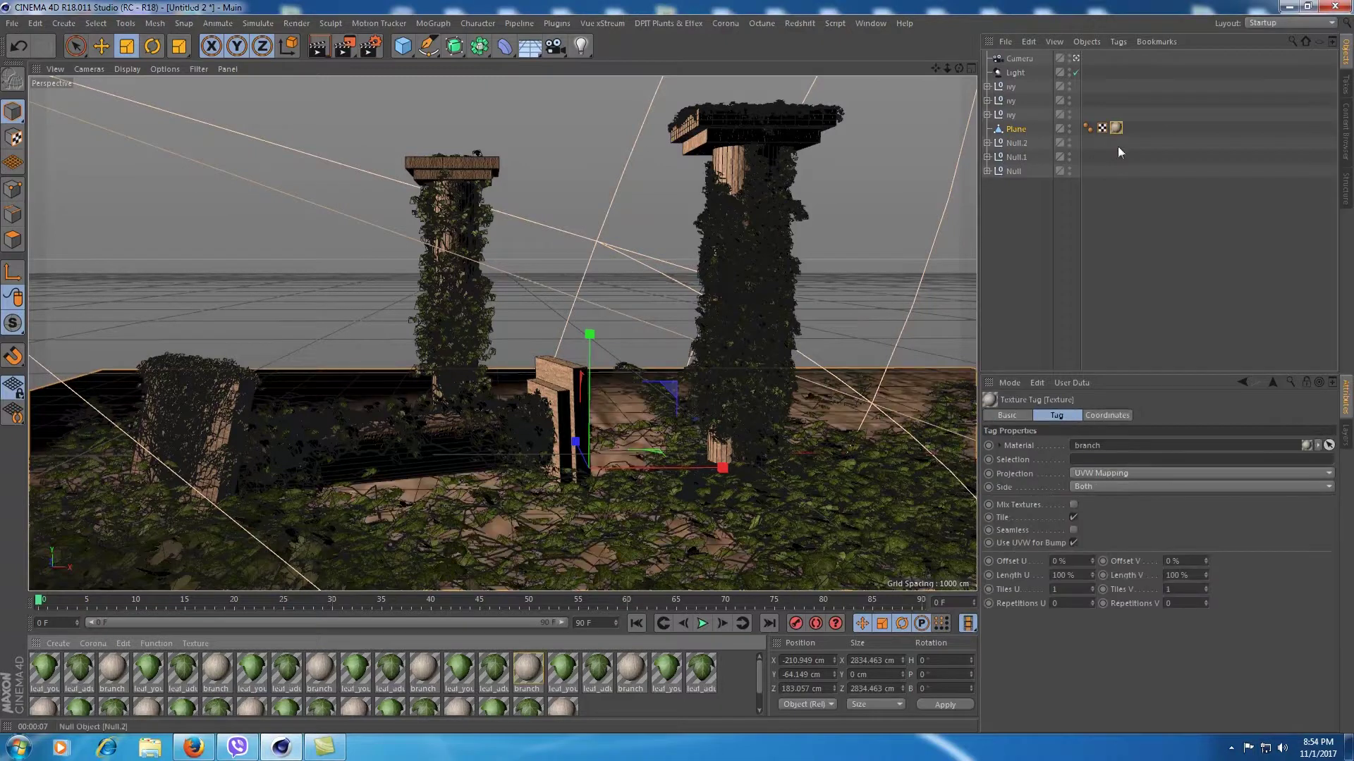
left_click(1128, 472)
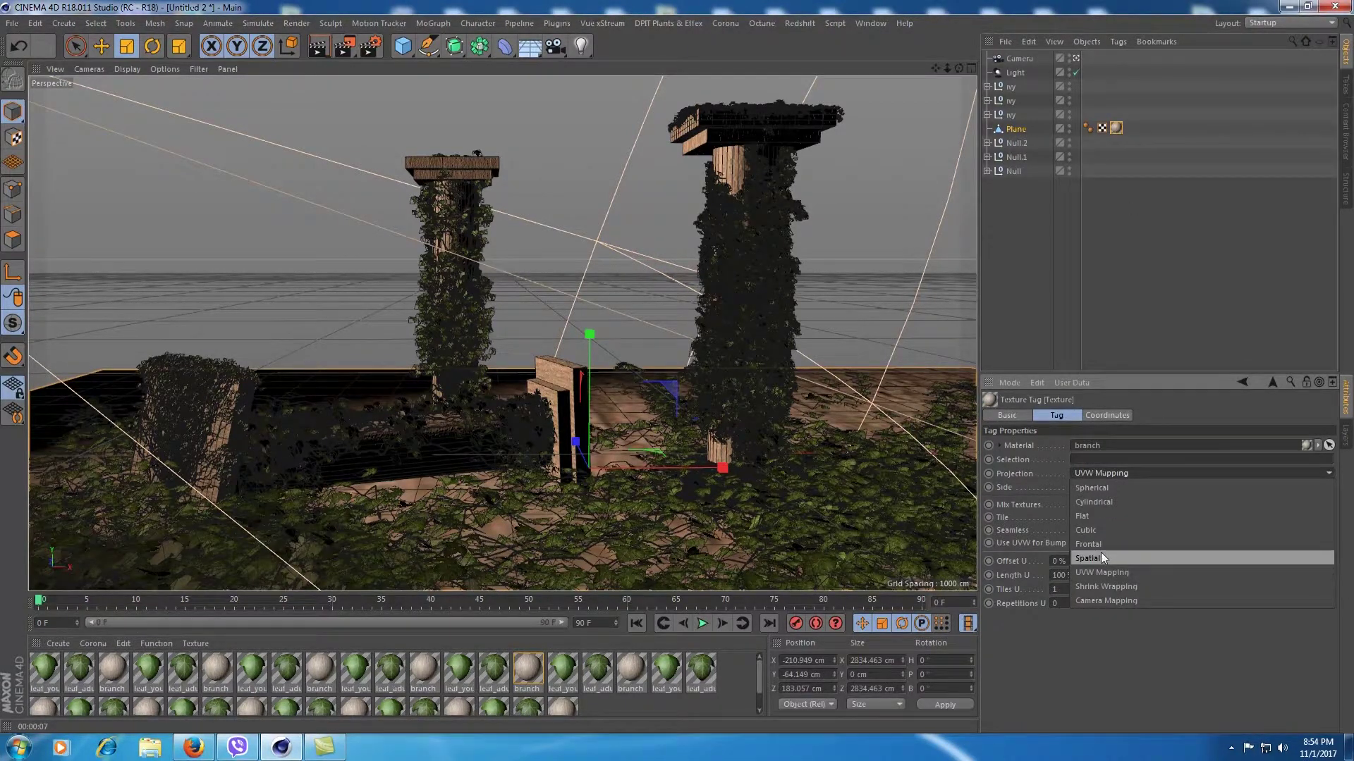
left_click(1091, 531)
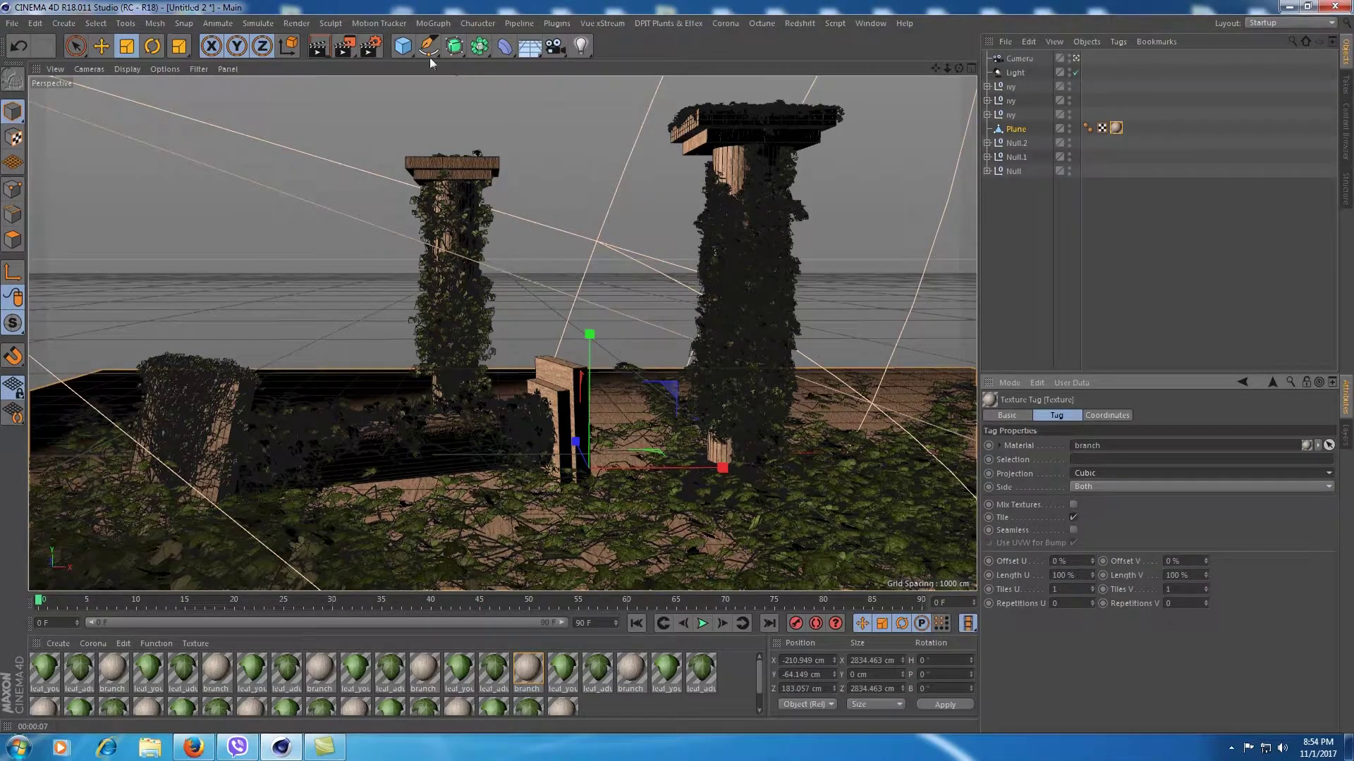
left_click(320, 48)
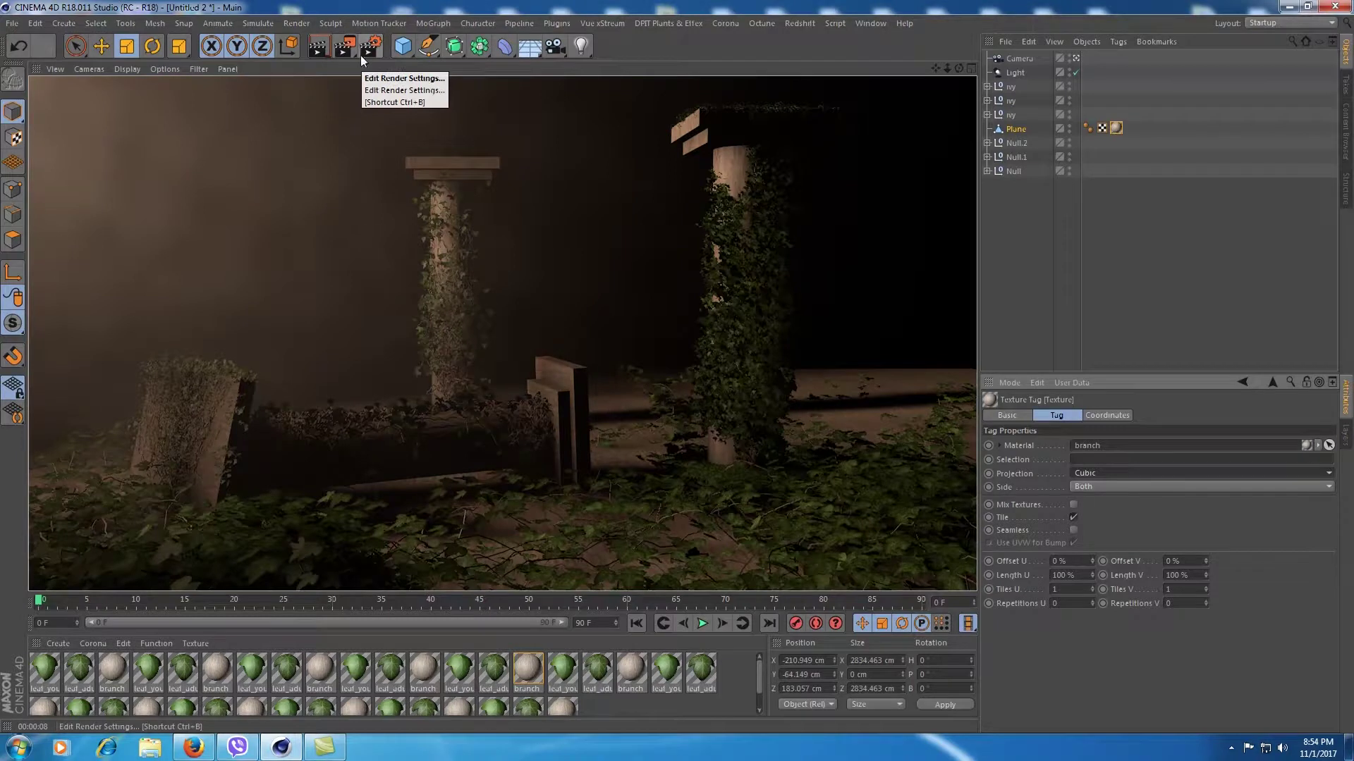
Select the spot light, frame the whole scene and orbit to see the light's cone
left_click(1018, 72)
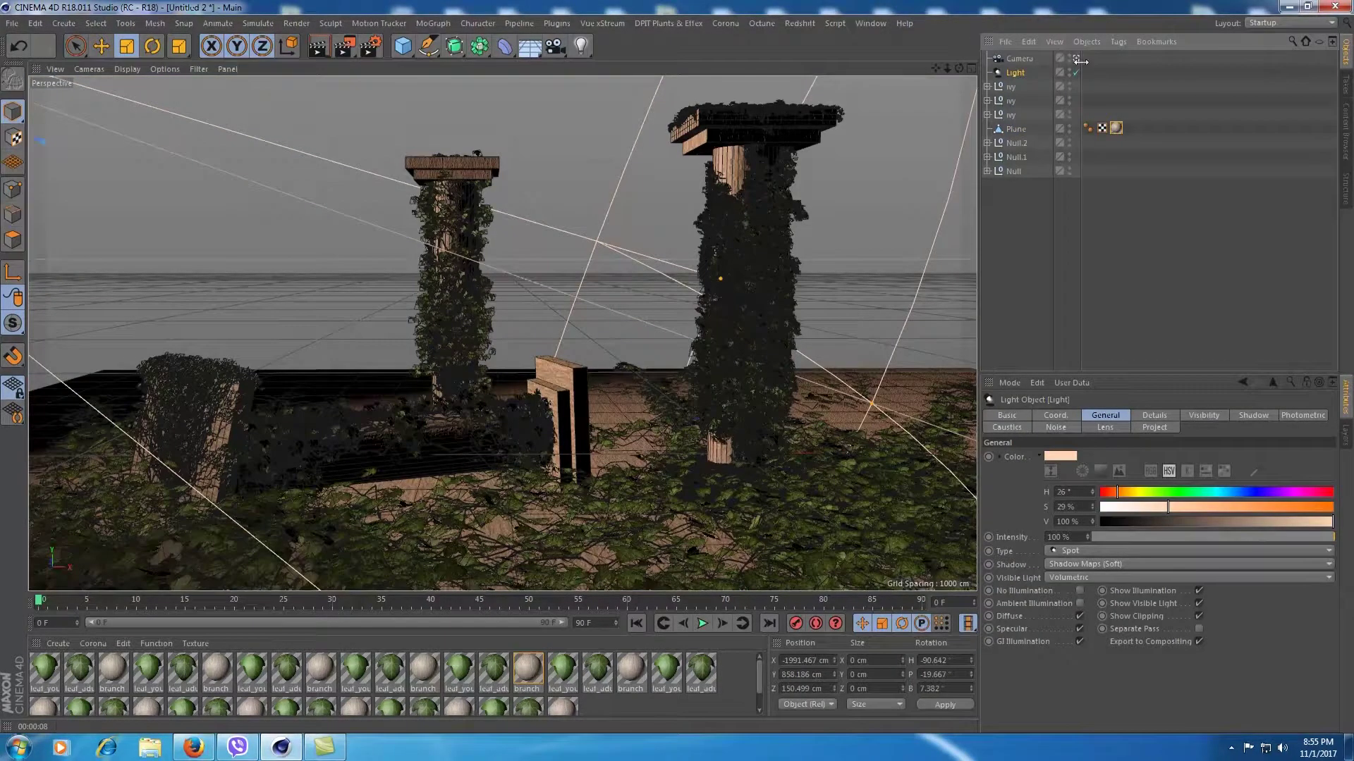
key("h")
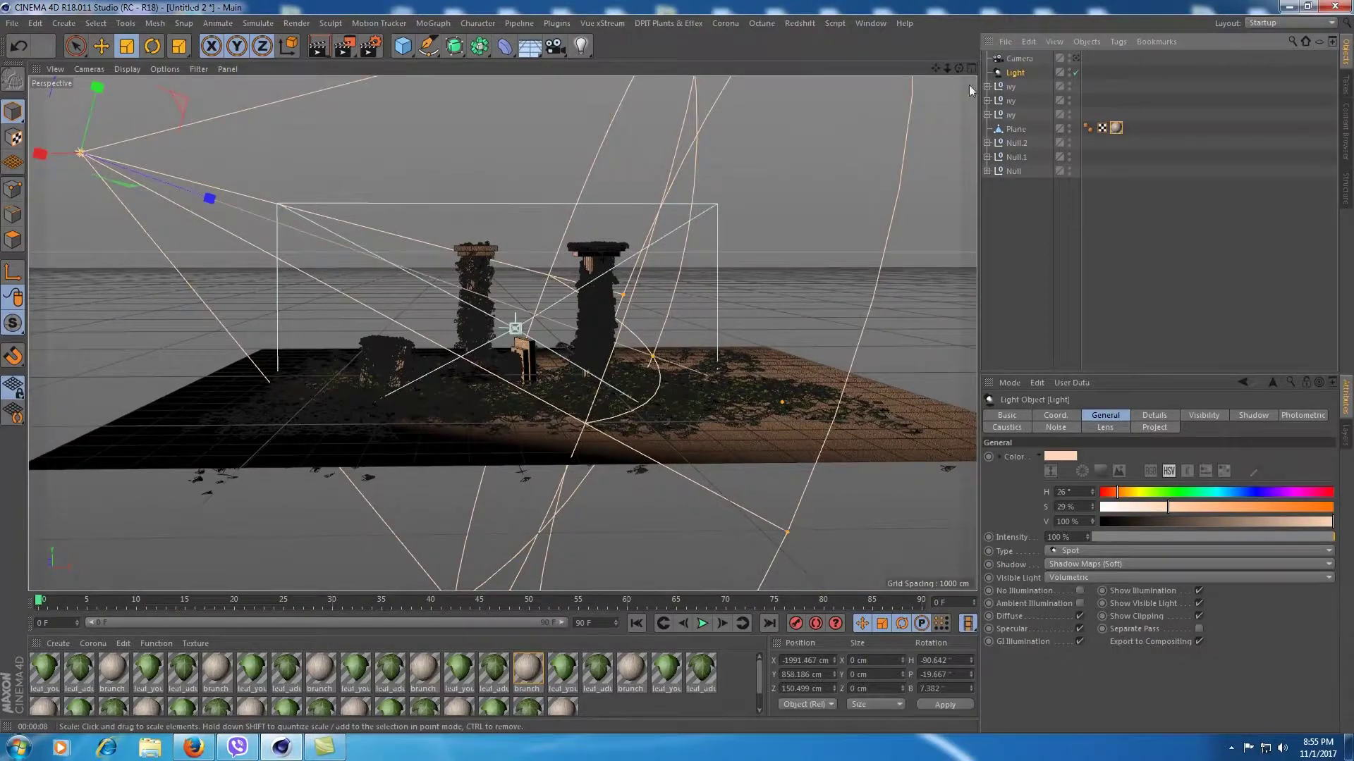
mouse_move(959, 68)
left_mouse_down()
mouse_move(881, 91)
mouse_move(577, 86)
left_mouse_up()
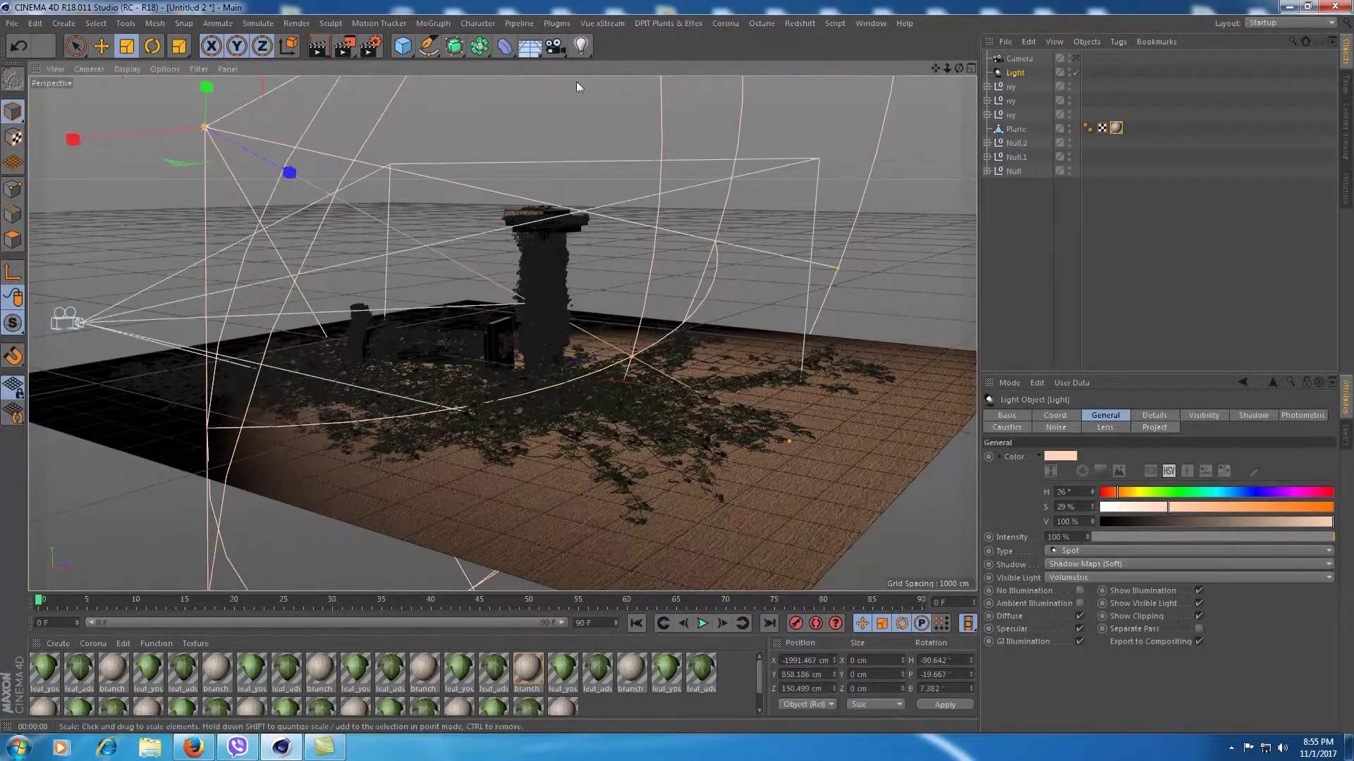
left_click(152, 46)
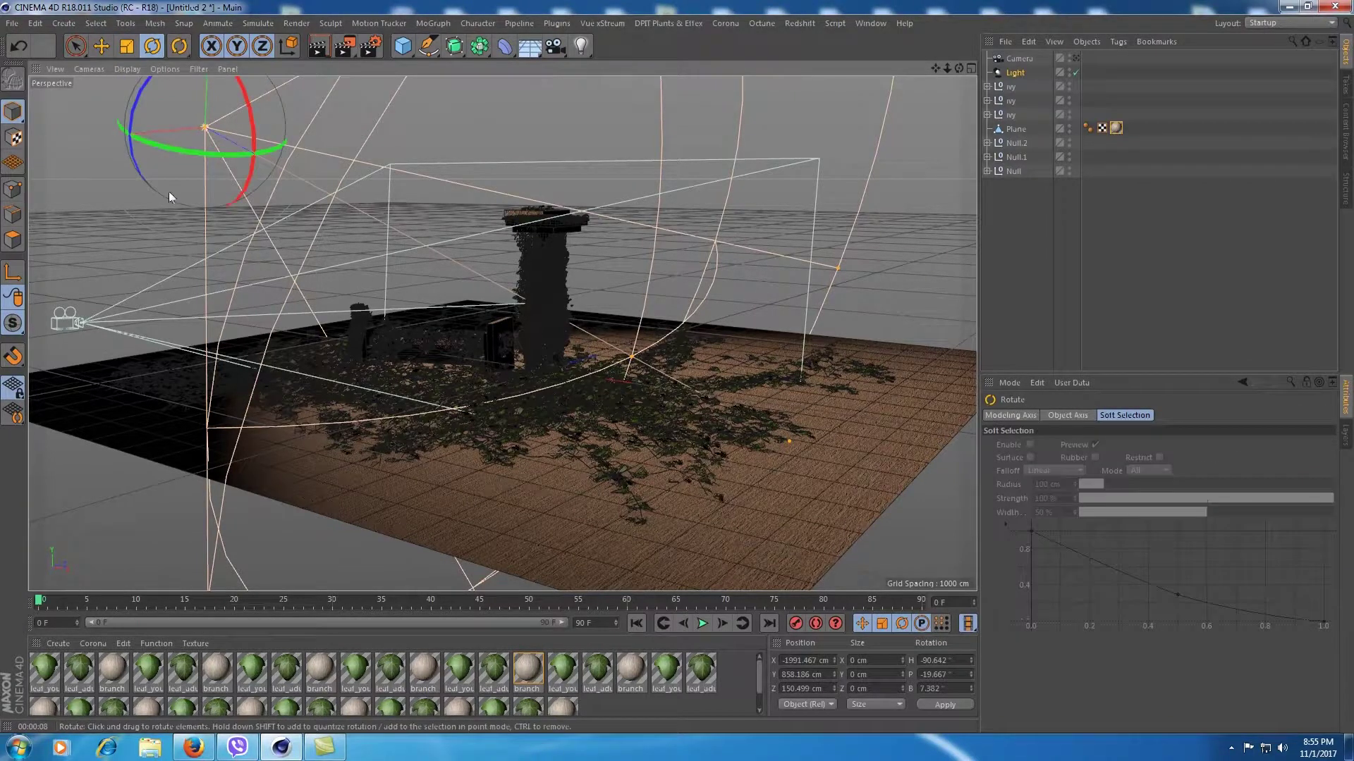
Rotate the spot light to H -87.795°, P -19.296°, B 8.332° and render the camera view
left_click_drag(176, 147, 189, 152)
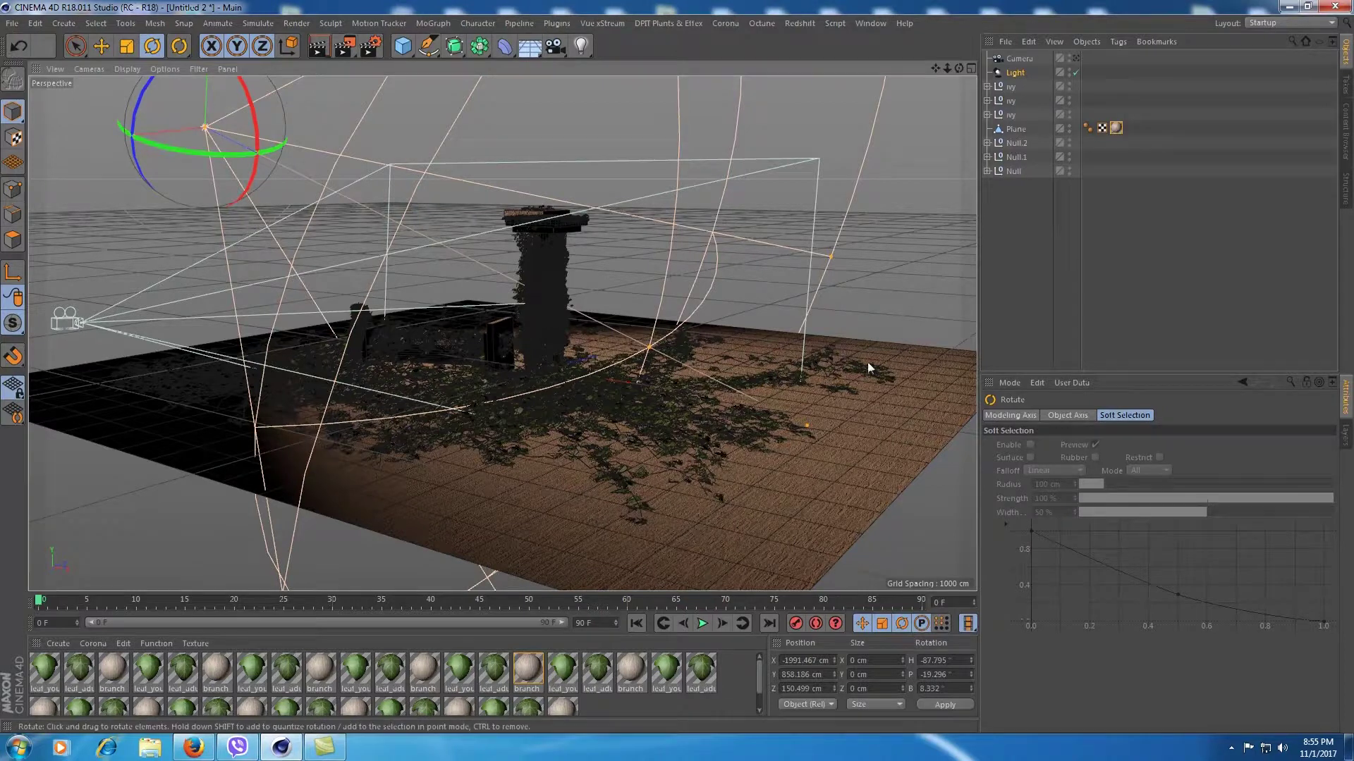
mouse_move(817, 427)
left_mouse_down()
mouse_move(918, 451)
mouse_move(789, 419)
left_mouse_up()
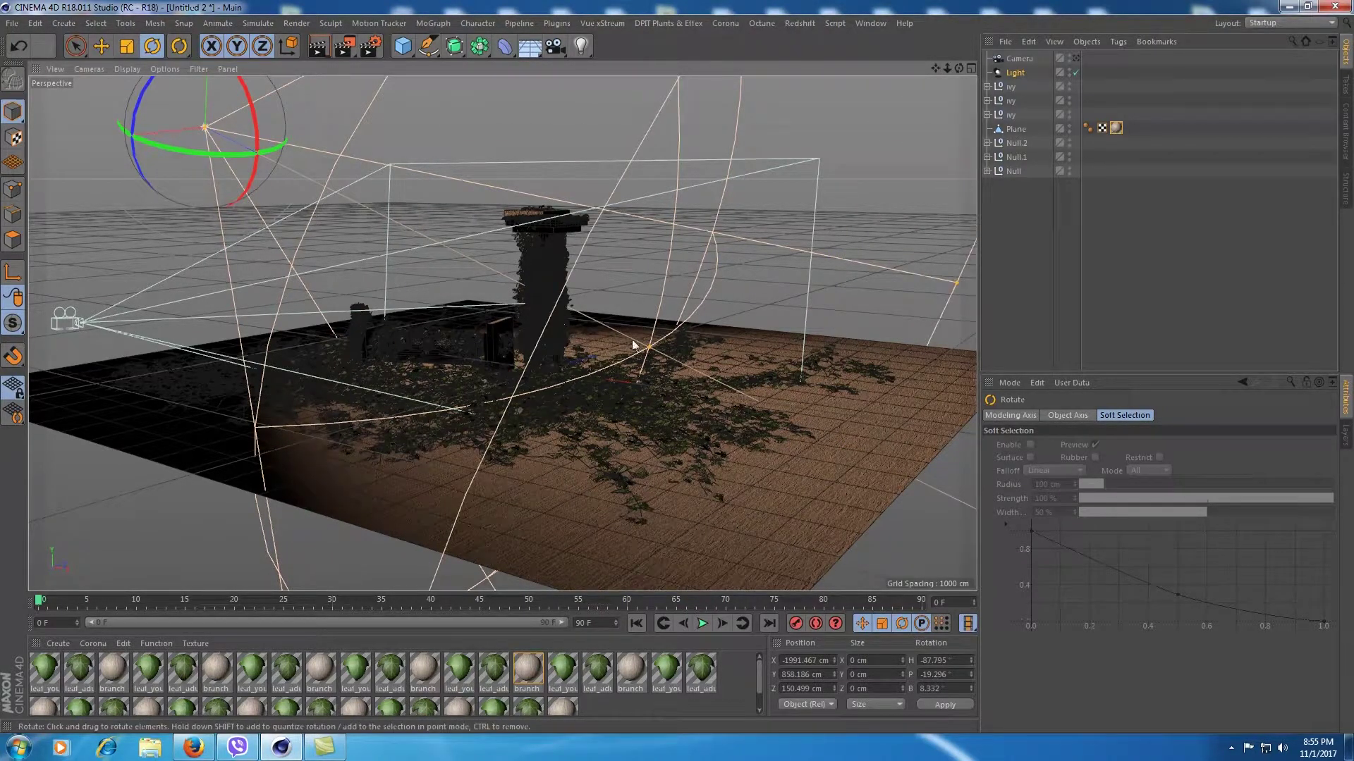
left_click_drag(650, 354, 740, 399)
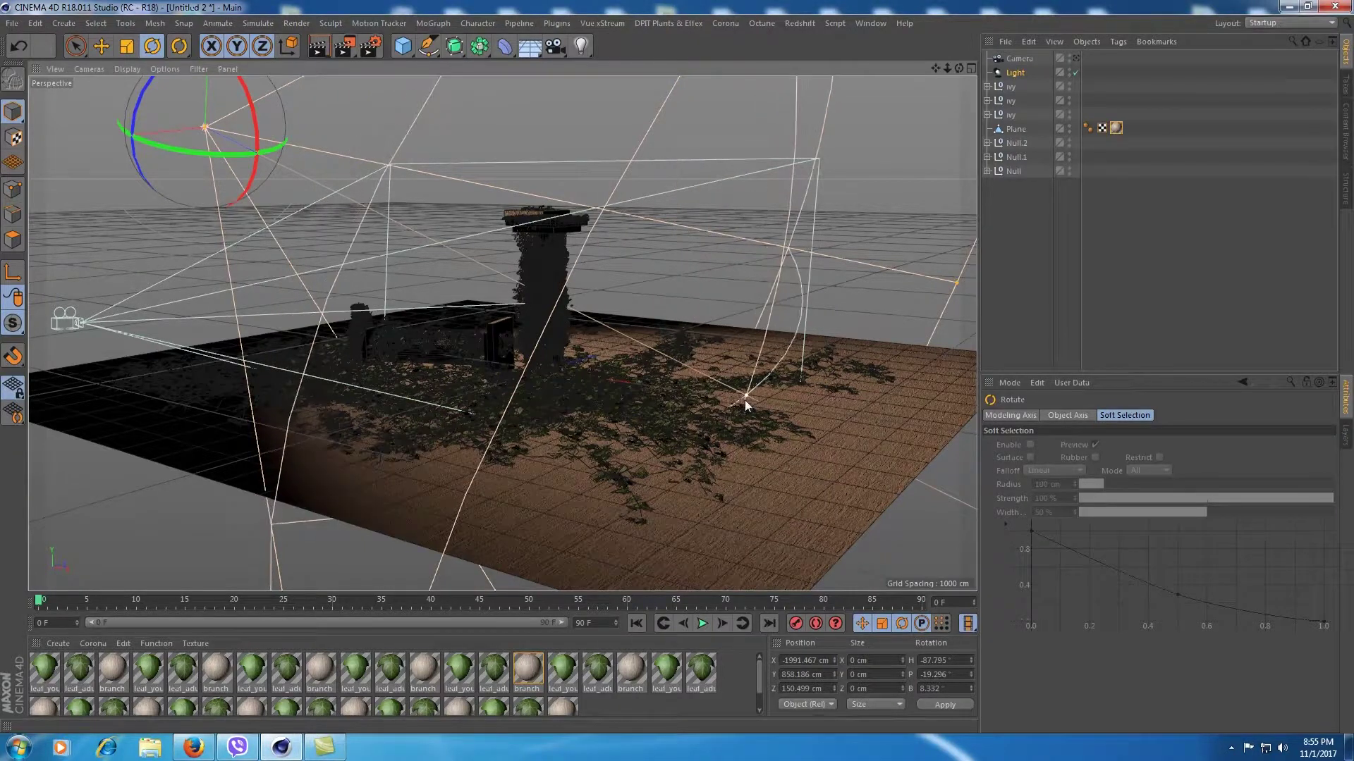
left_click(1076, 58)
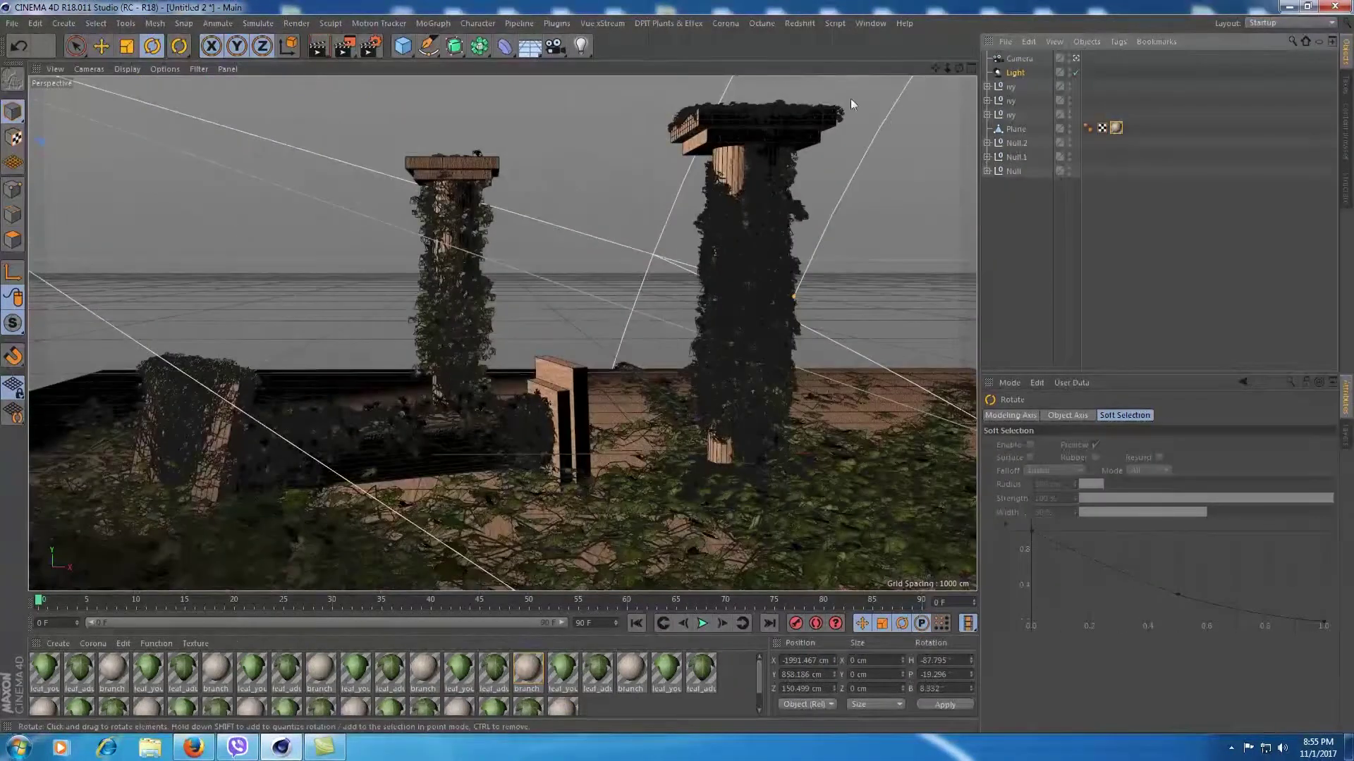
left_click(321, 51)
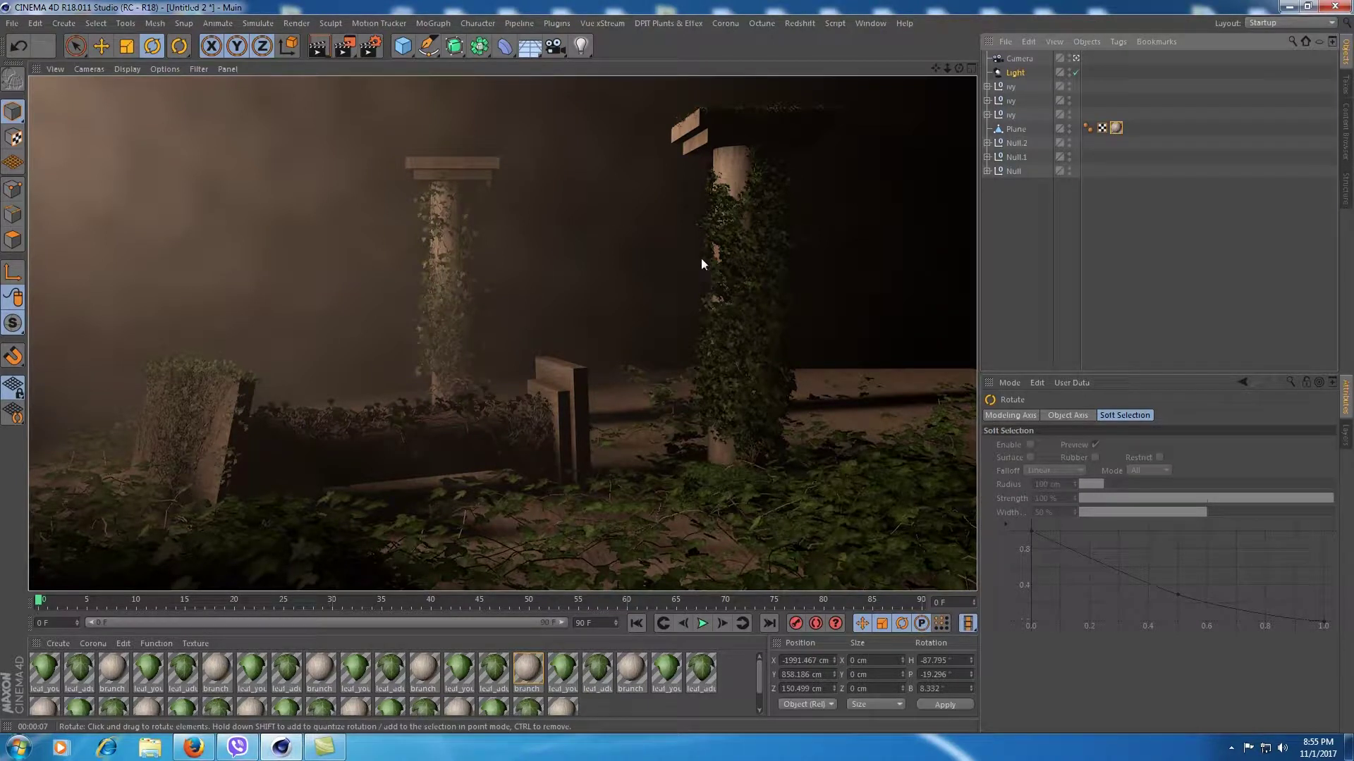
Keep the Standard renderer and add Ambient Occlusion, Global Illumination and Color Correction effects
left_click(370, 50)
left_click(188, 44)
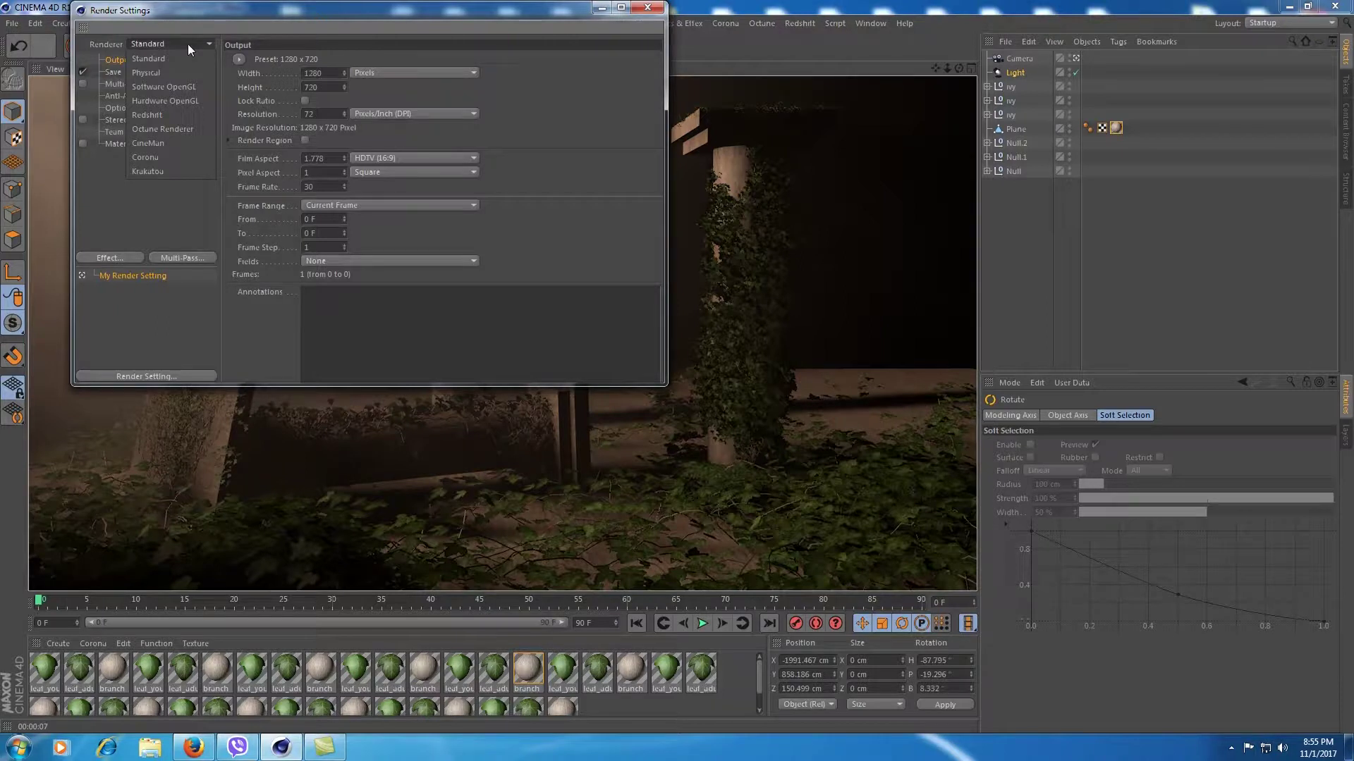
left_click(182, 134)
left_click(116, 257)
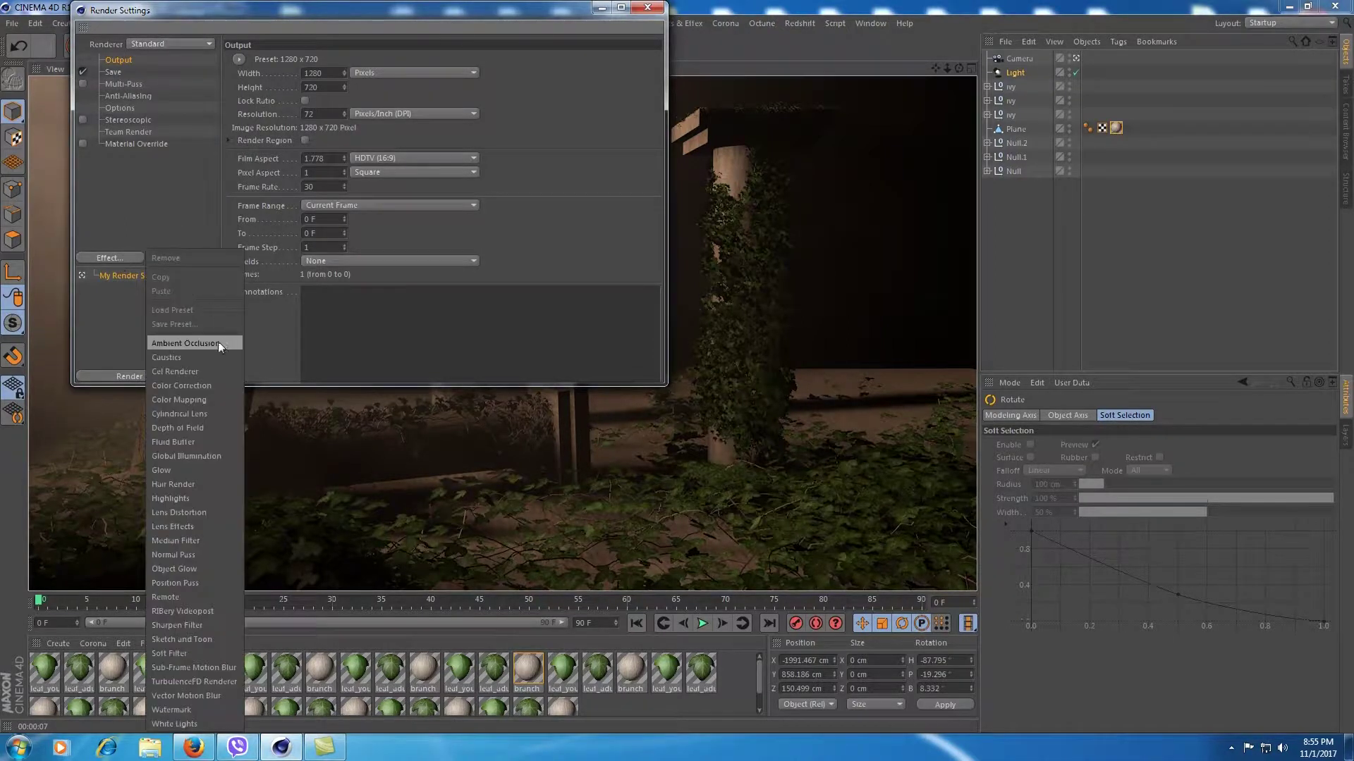
left_click(217, 342)
left_click(116, 258)
left_click(196, 446)
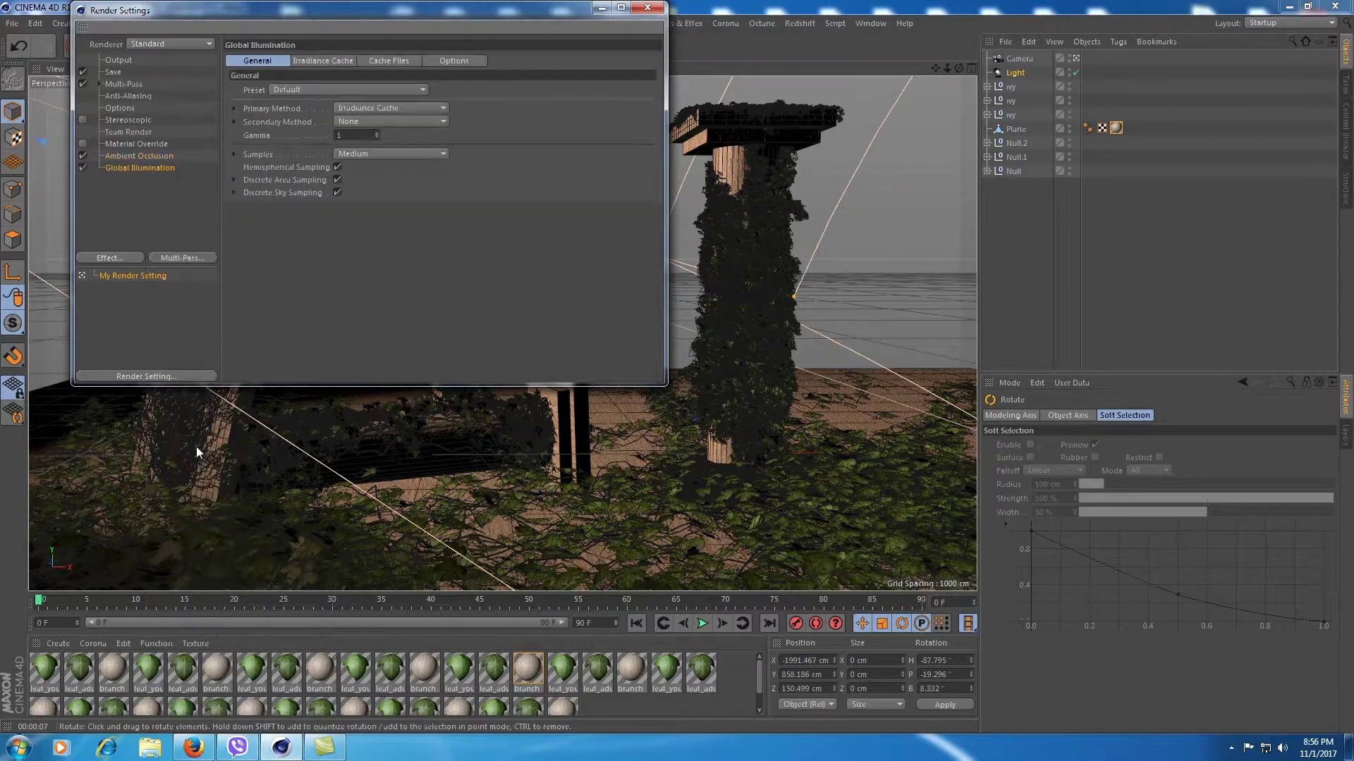
left_click(113, 257)
left_click(187, 350)
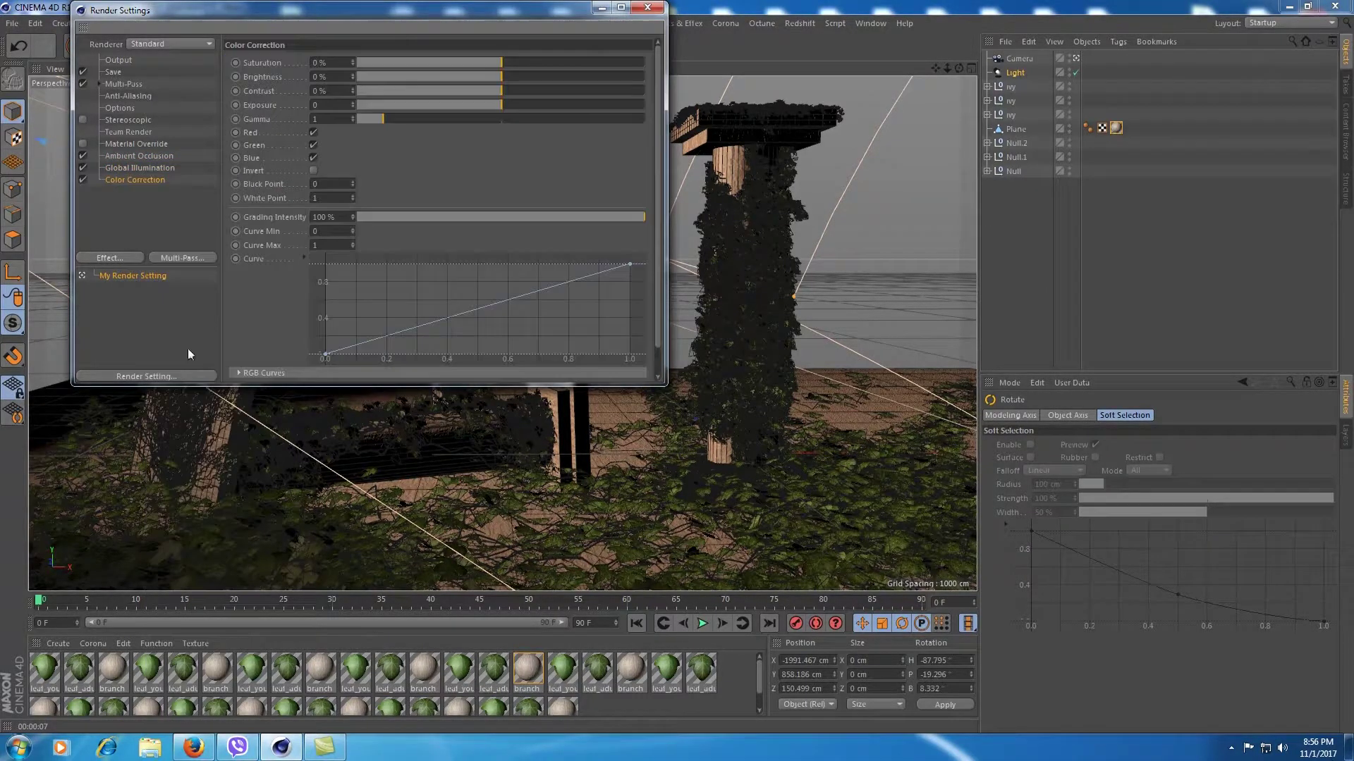
Set the output resolution to 1920 x 1080 pixels
left_click(121, 61)
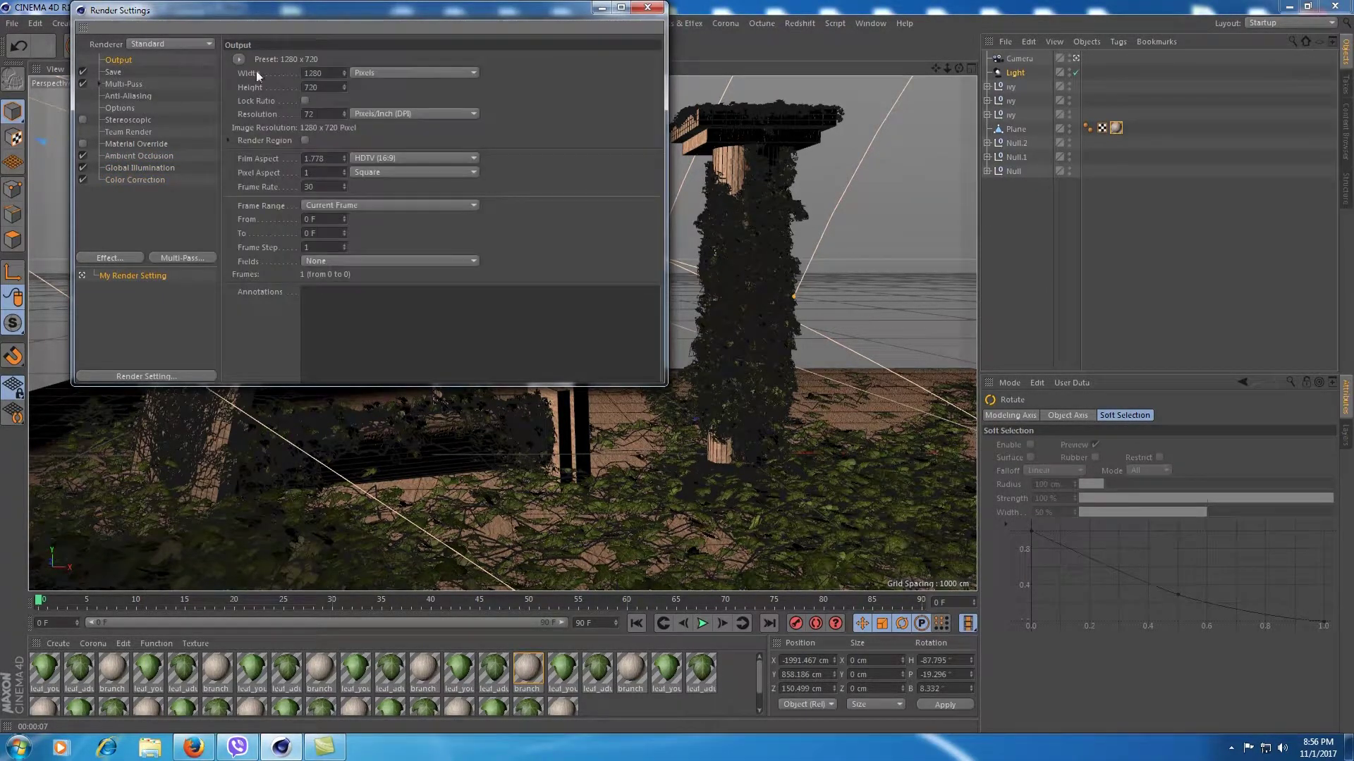
double_click(329, 72)
type("1080")
key("BackSpace")
key("BackSpace")
key("BackSpace")
type("1920")
key("Tab")
type("1080")
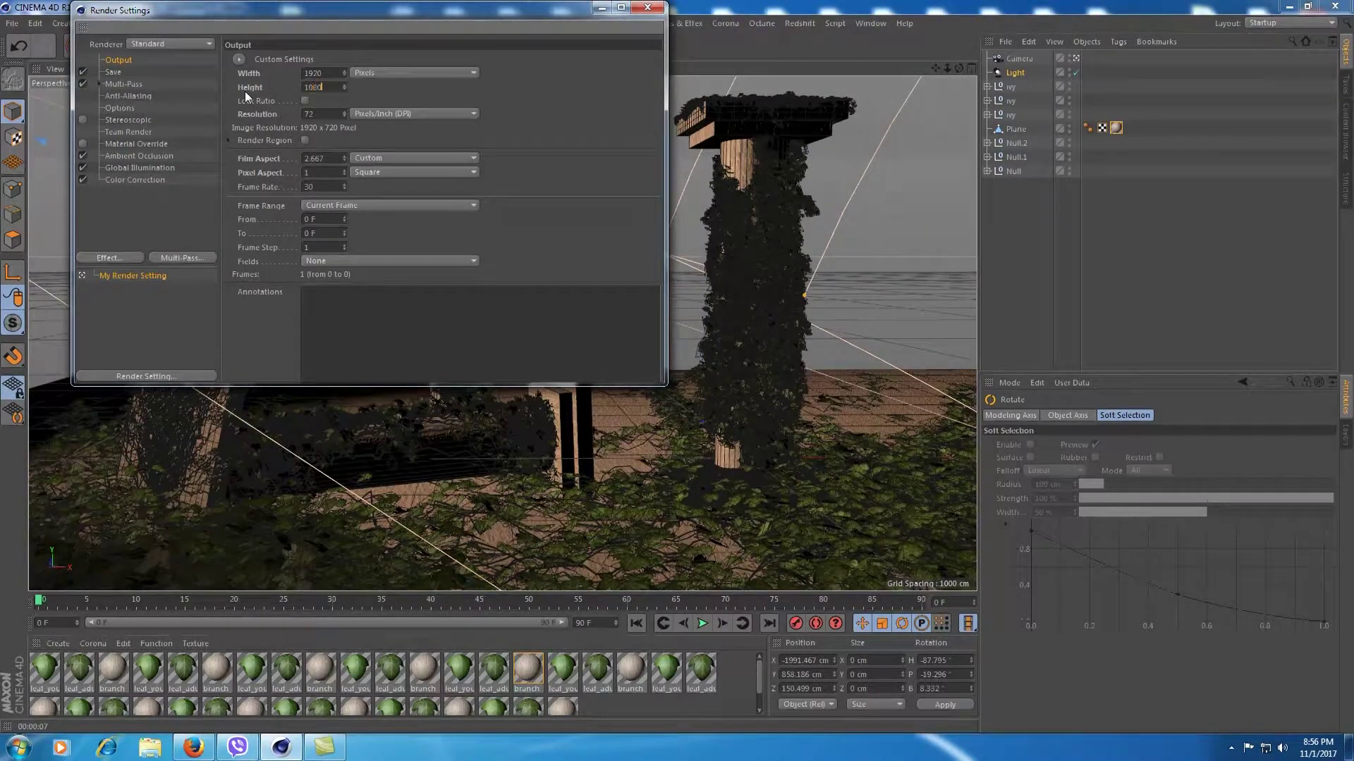
key("Return")
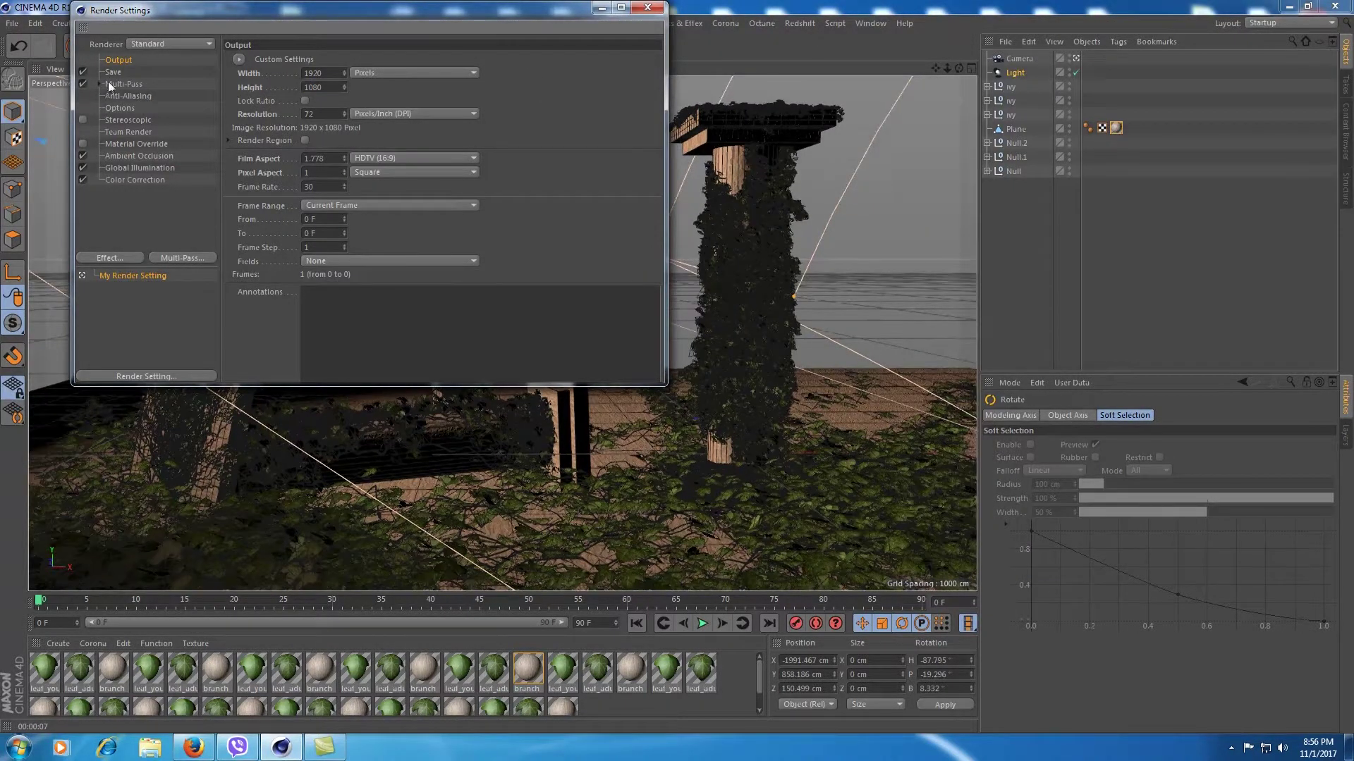
Set the rendered image's save path to Foto1 on the Desktop
left_click(113, 72)
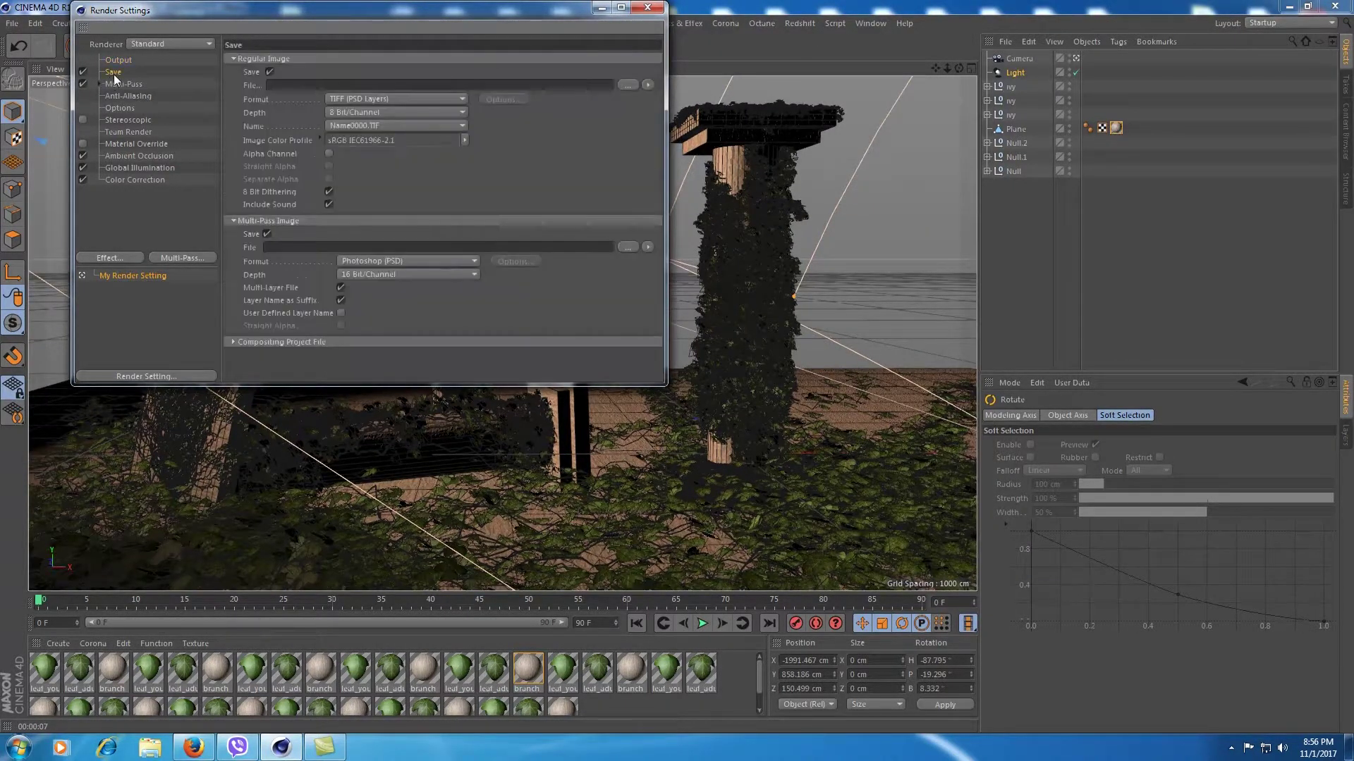
left_click(630, 85)
left_click(152, 148)
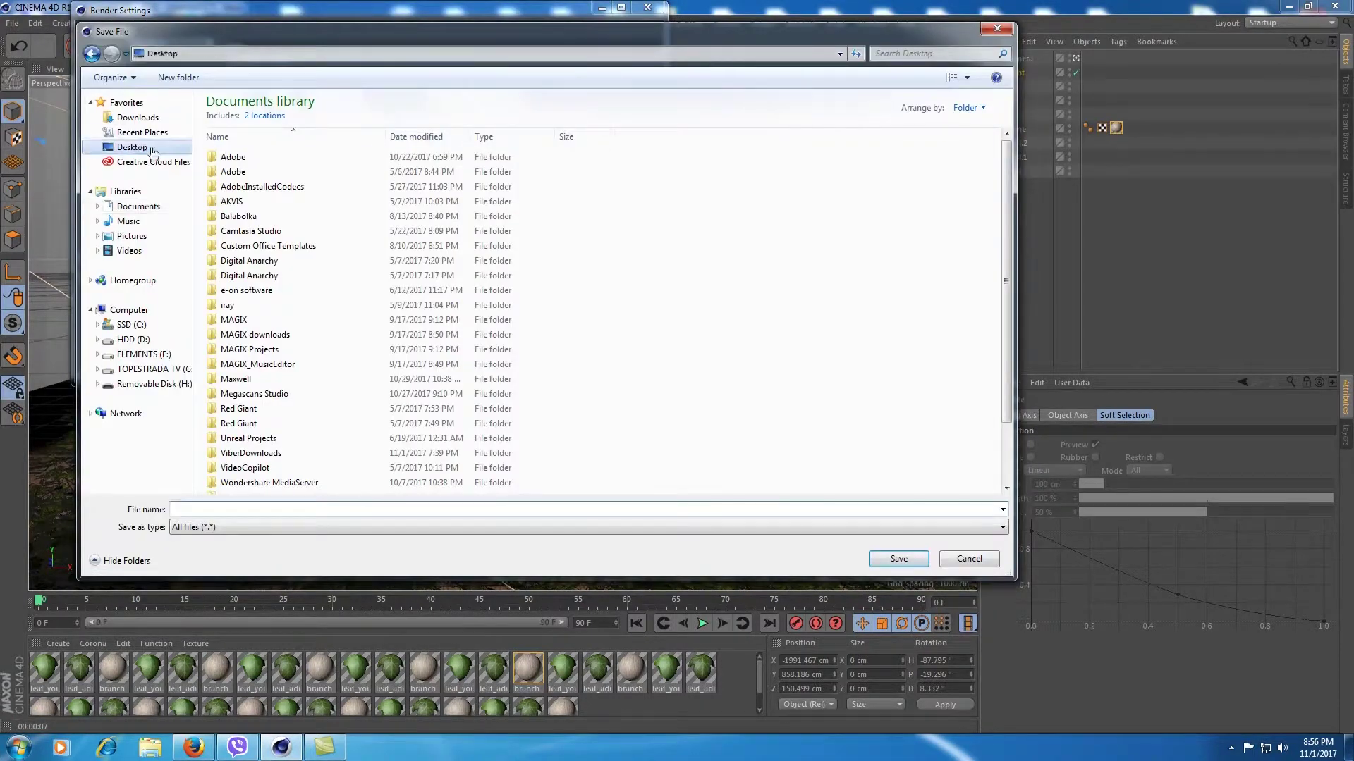
left_click(222, 510)
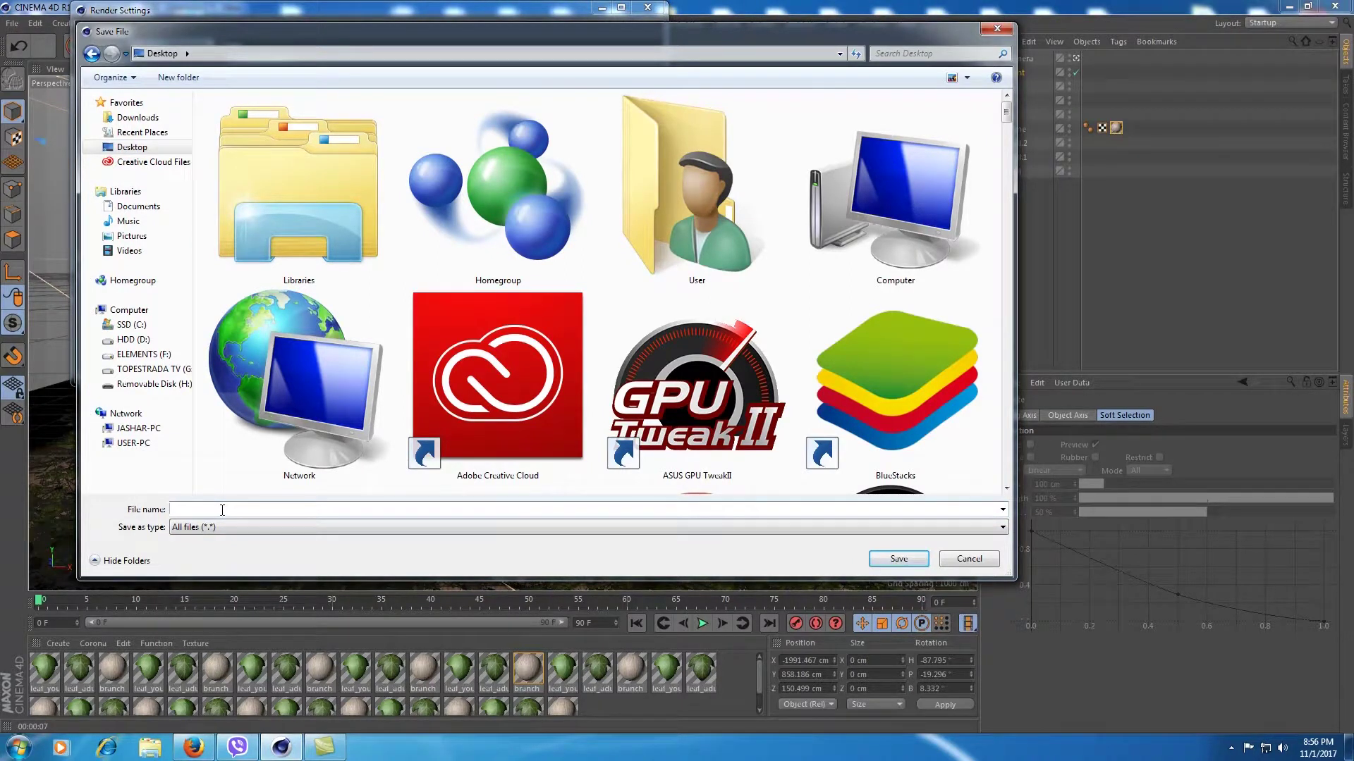
type("Foto1")
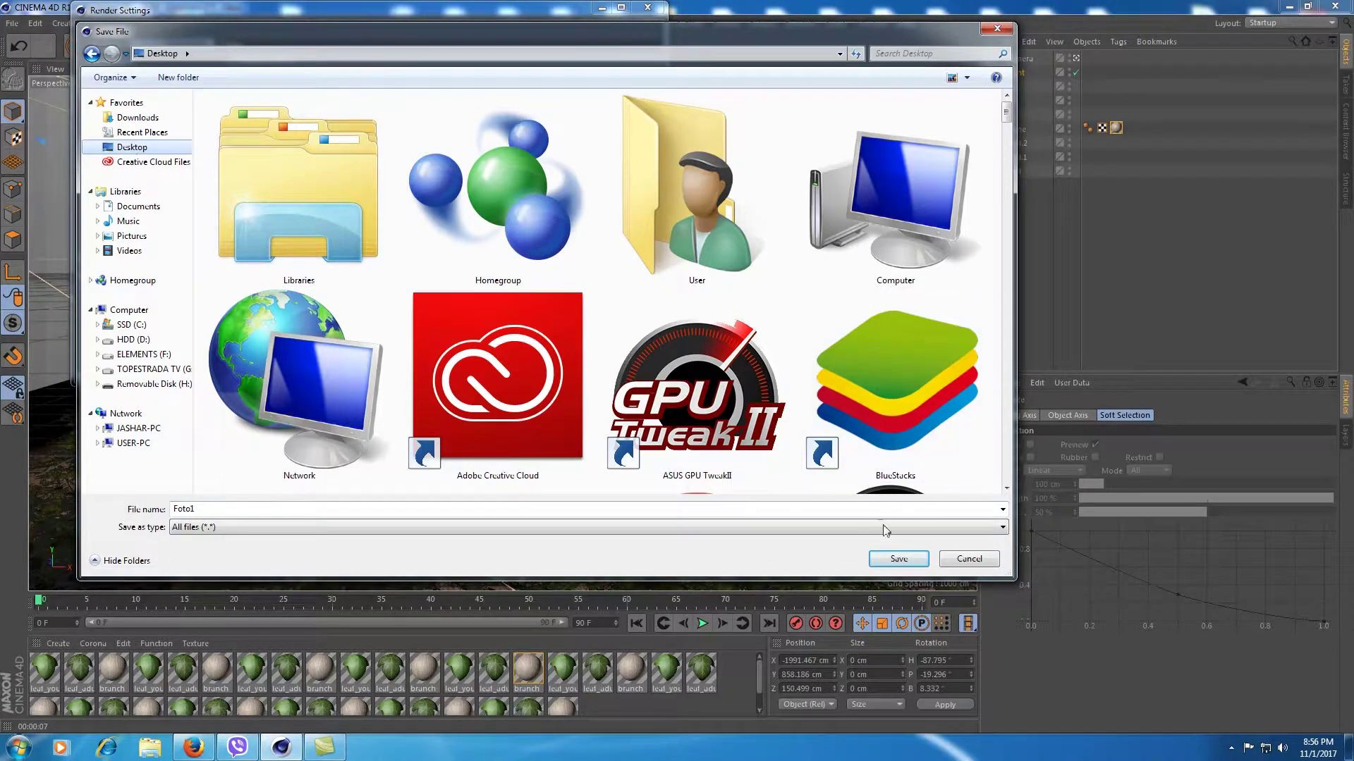
left_click(899, 559)
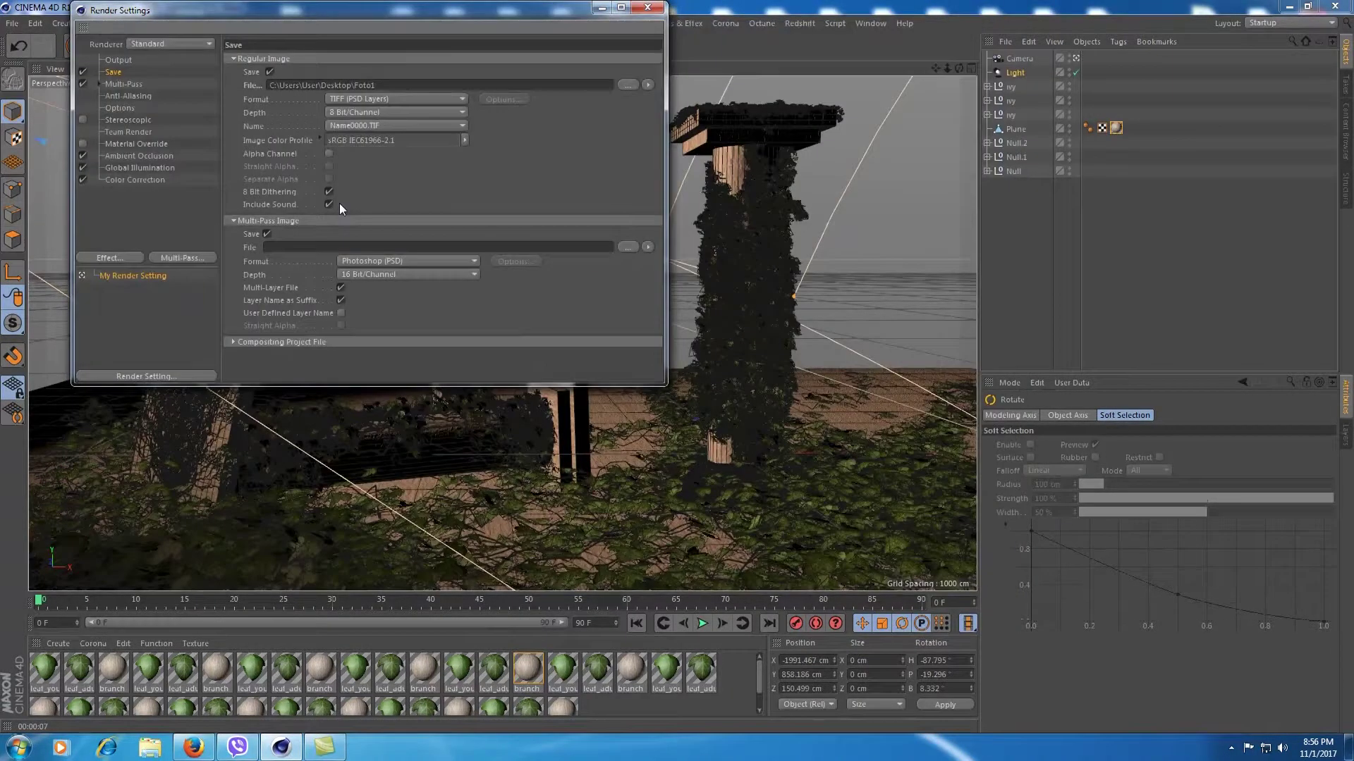
Review the multi-pass, anti-aliasing (keeping Geometry) and ambient occlusion render settings
left_click(118, 83)
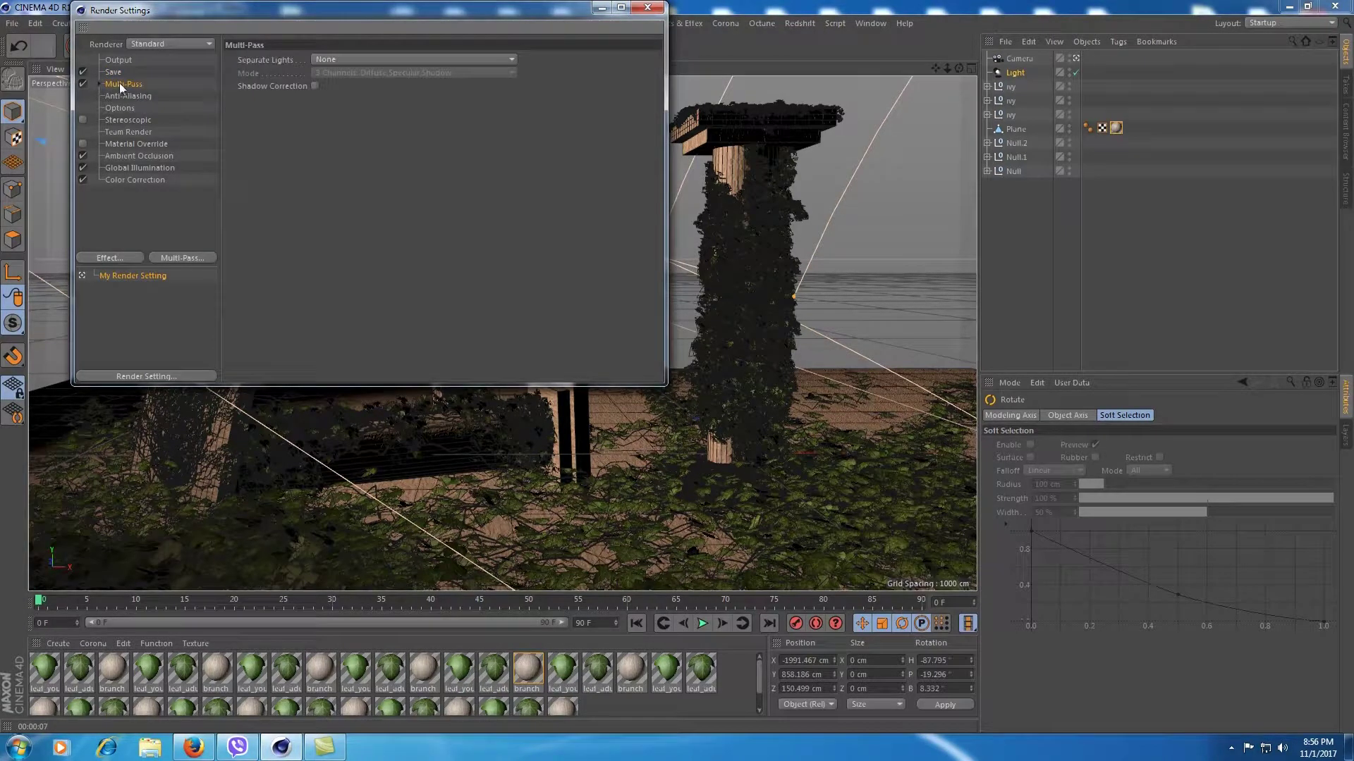
left_click(346, 59)
left_click(133, 96)
left_click(349, 59)
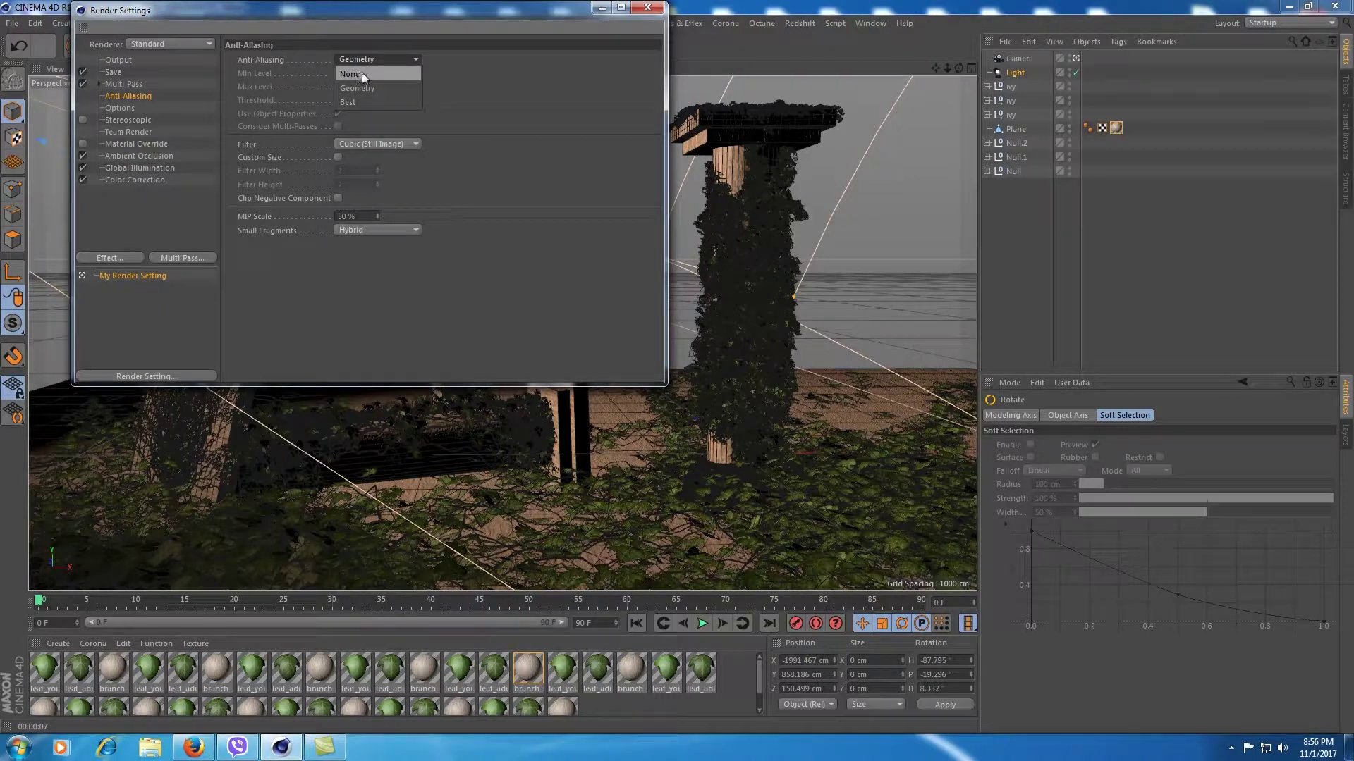
left_click(369, 84)
left_click(112, 108)
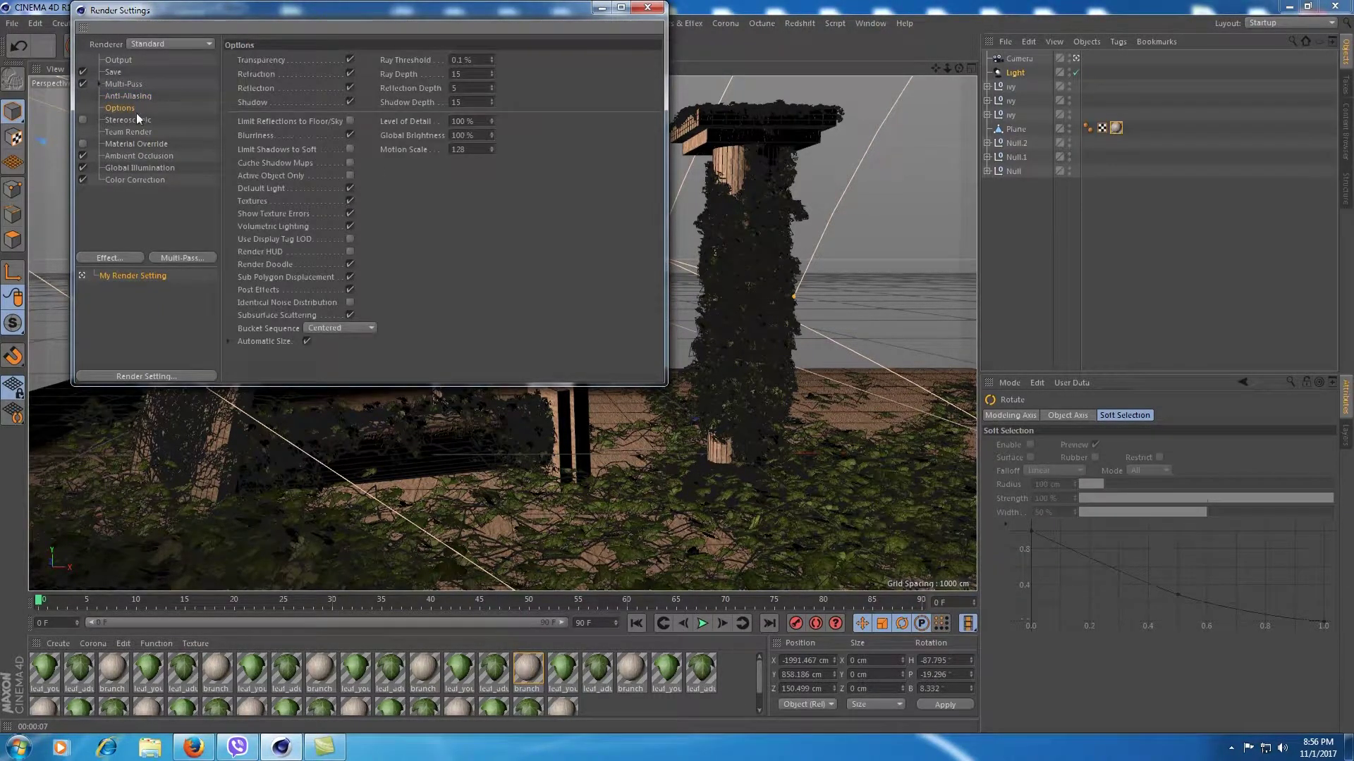
left_click(124, 132)
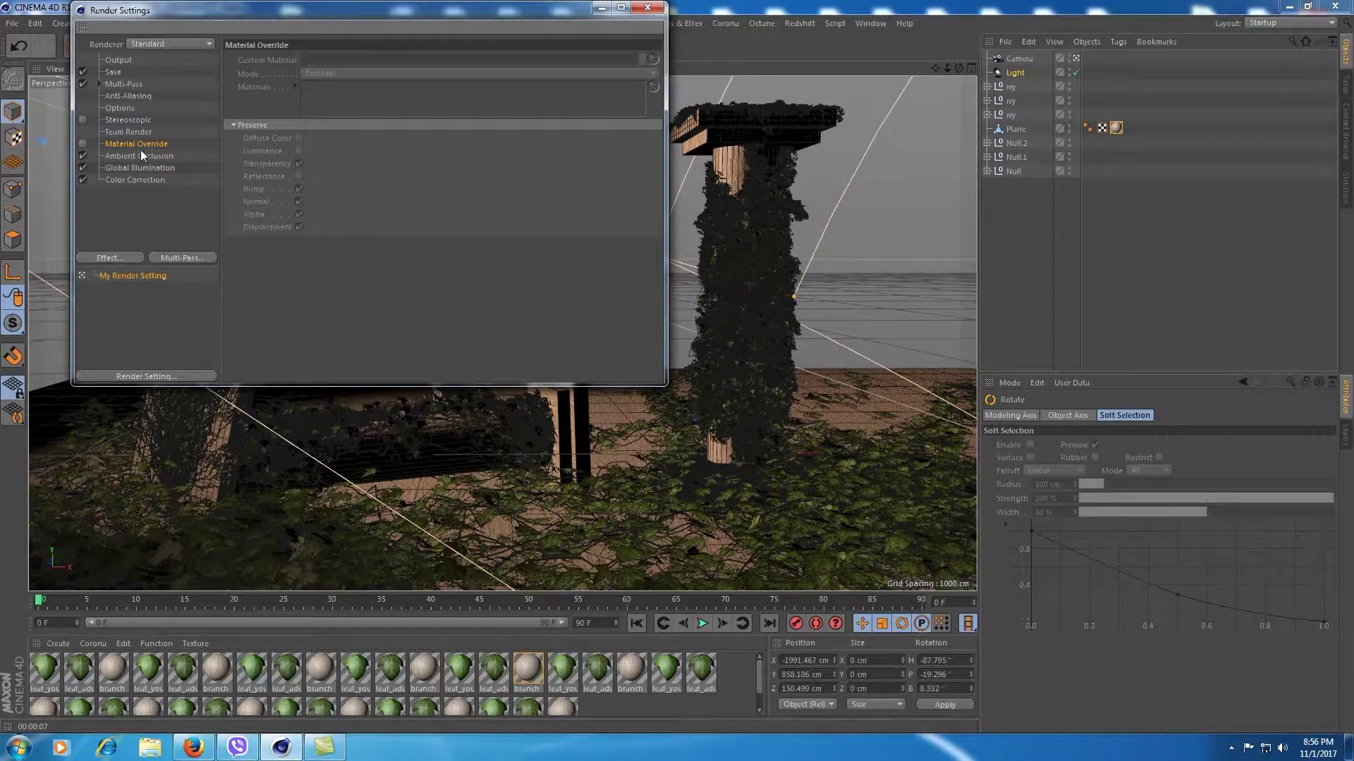
left_click(133, 158)
Set the irradiance cache Record Density to High and close Render Settings
left_click(136, 167)
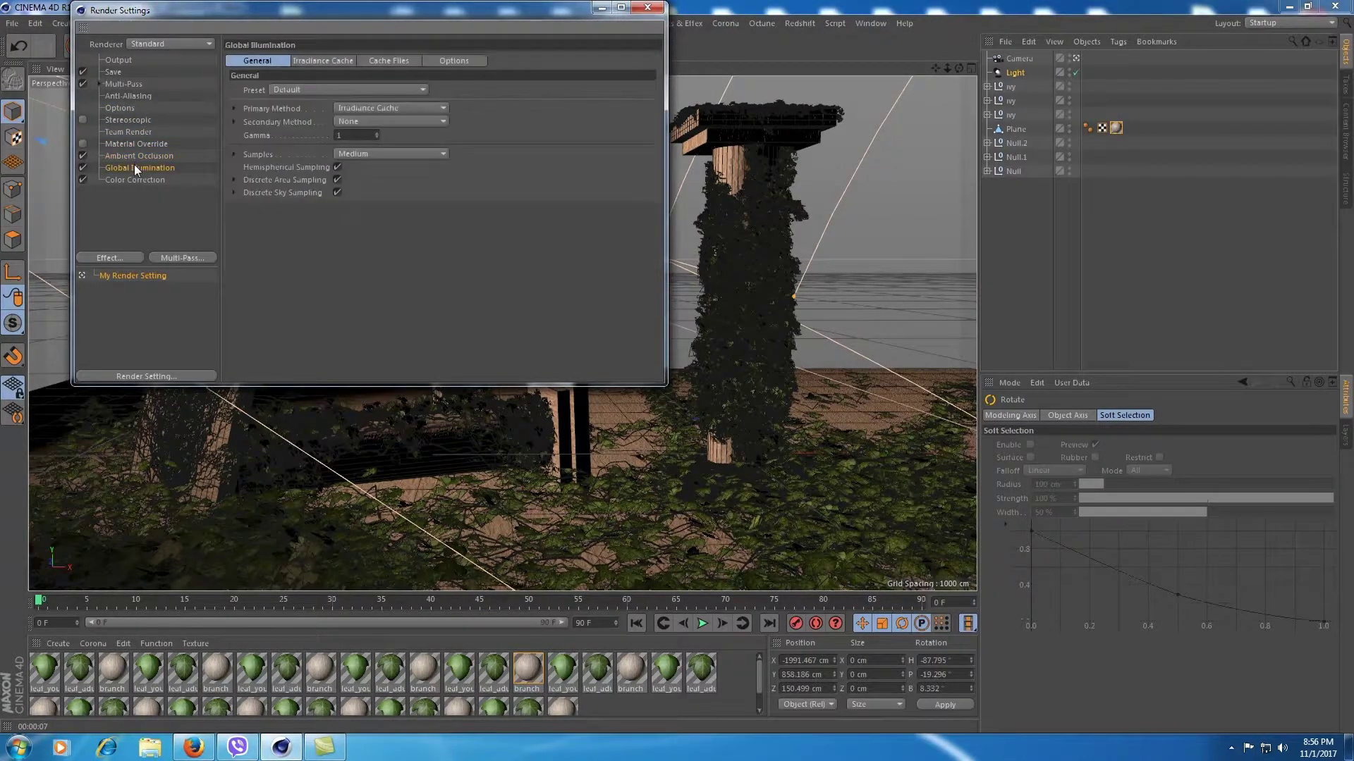
left_click(335, 60)
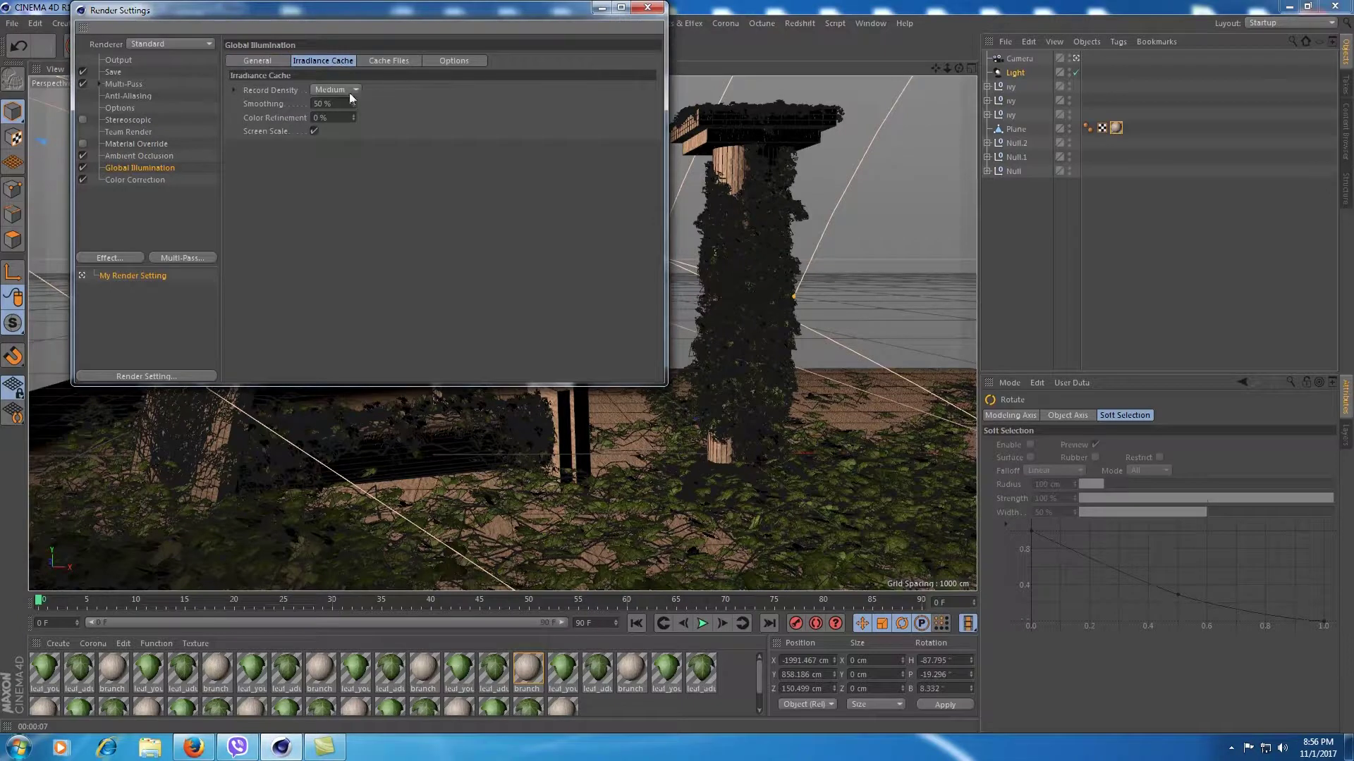
left_click(337, 92)
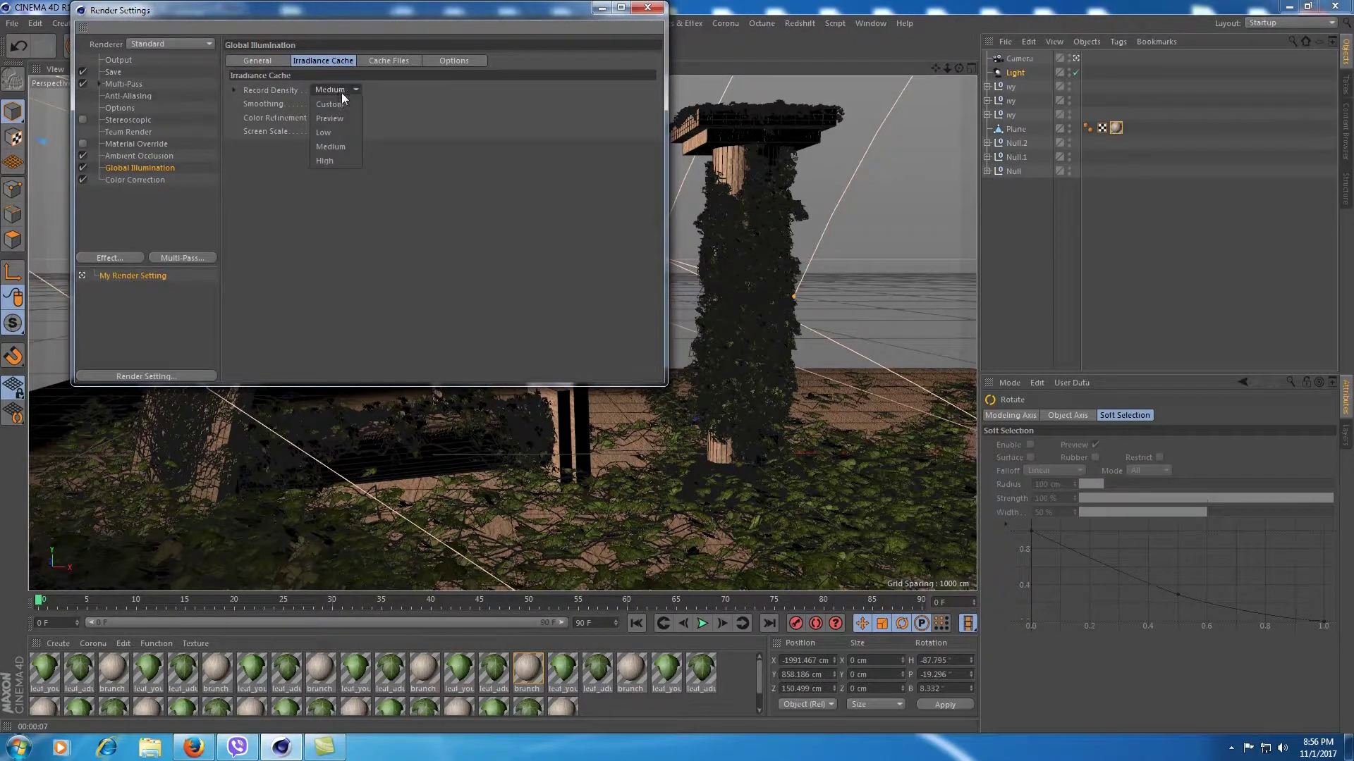
left_click(331, 161)
left_click(393, 63)
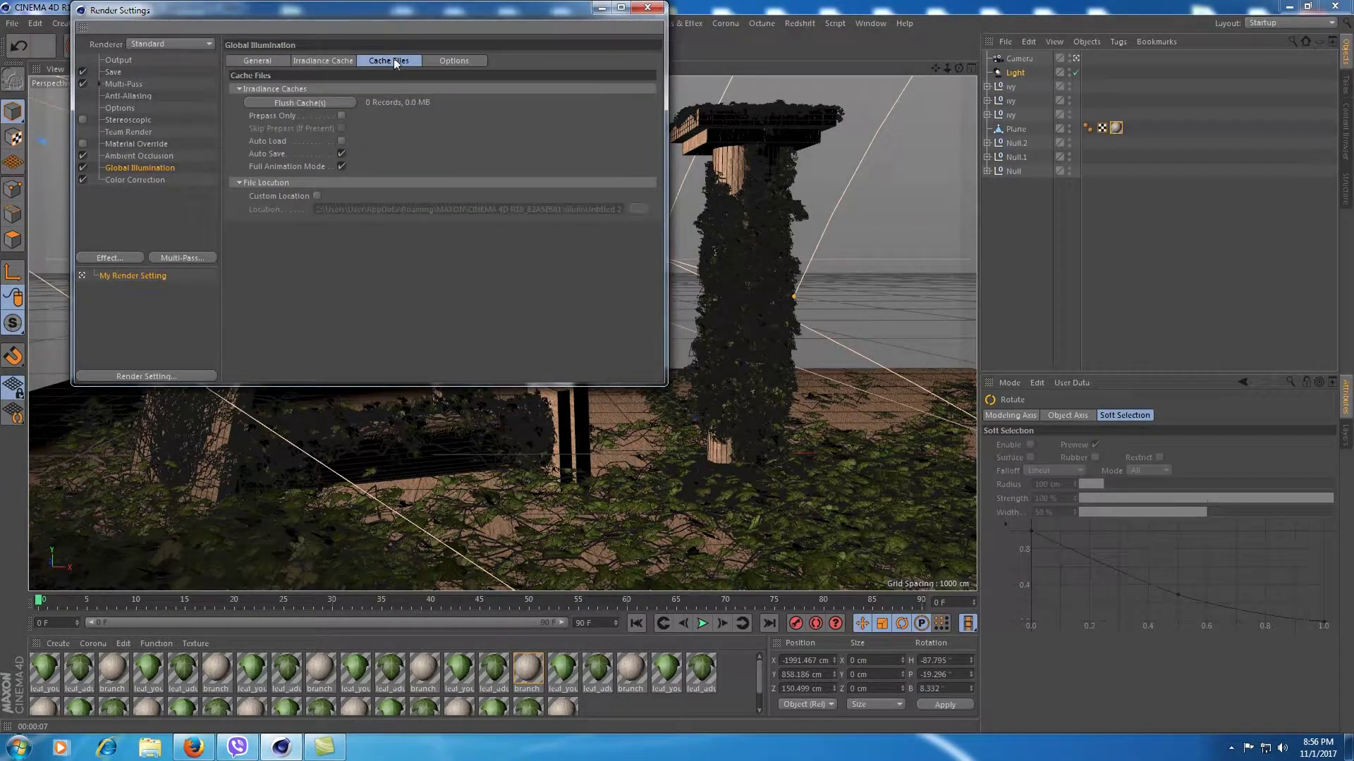
left_click(132, 180)
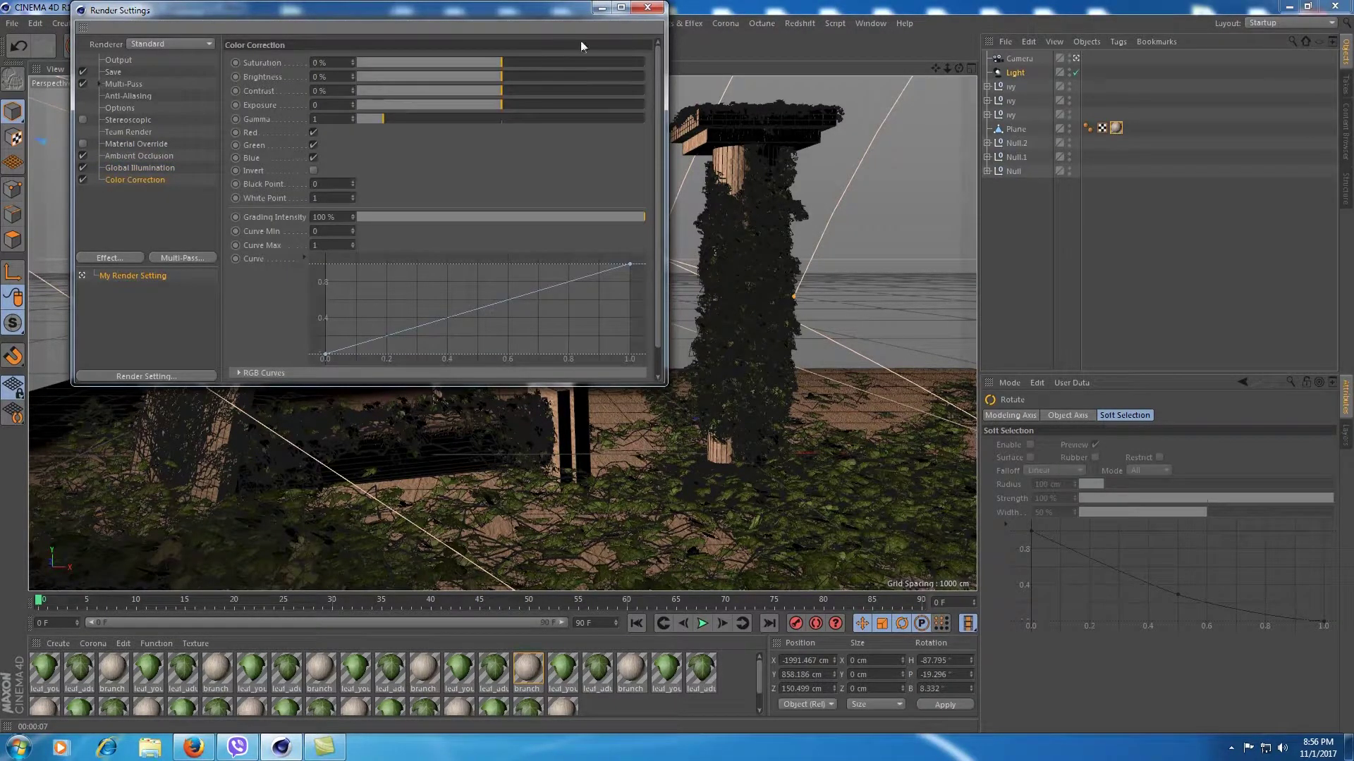
left_click(647, 7)
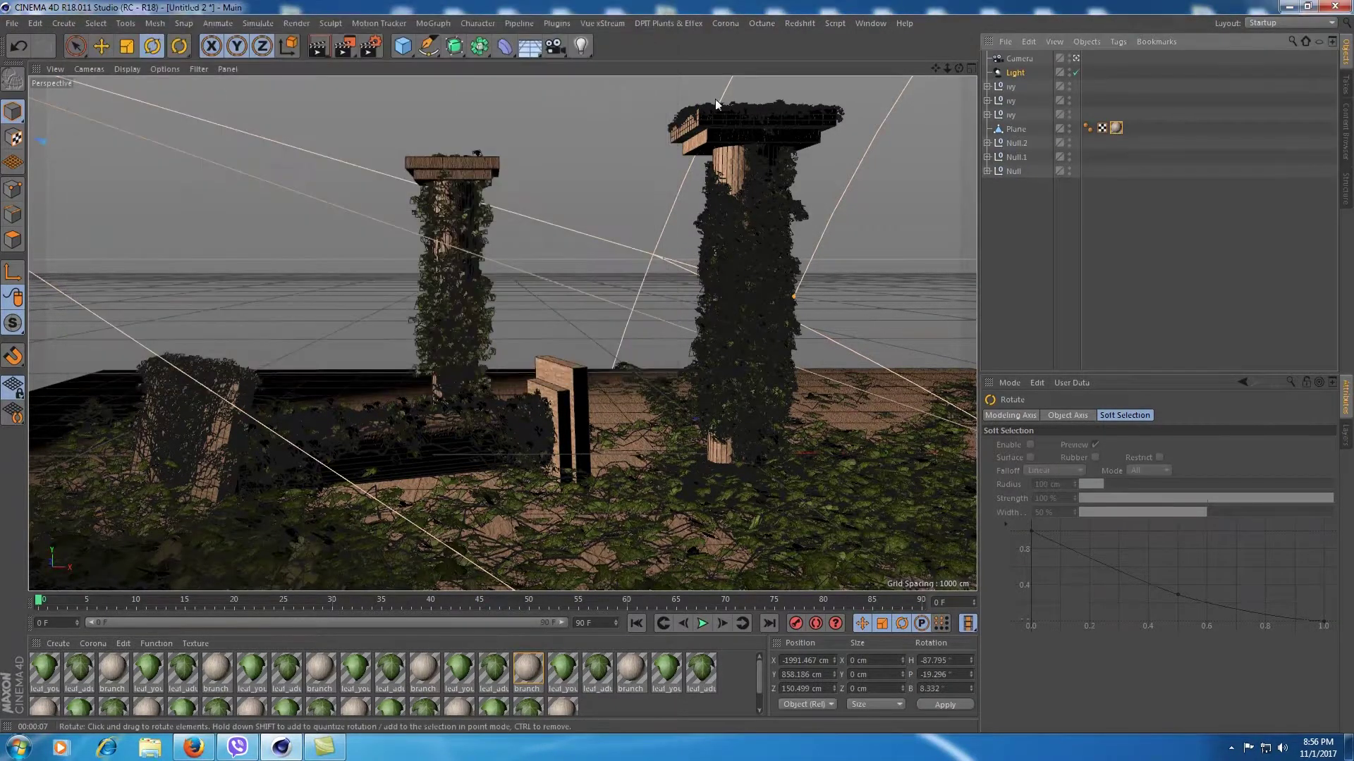
Render the scene to the Picture Viewer and maximize the viewer to full screen
left_click(344, 46)
left_click(344, 47)
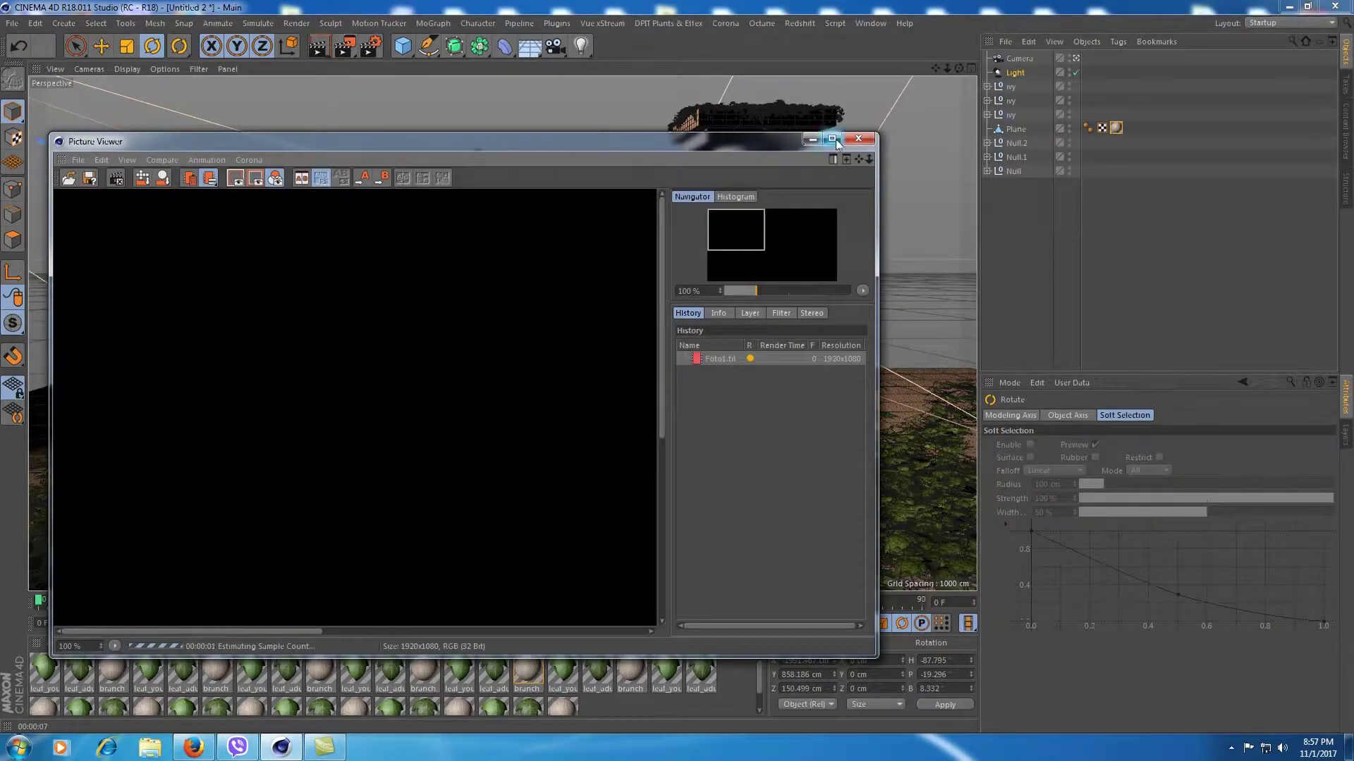
scroll(592, 254, "down", 2)
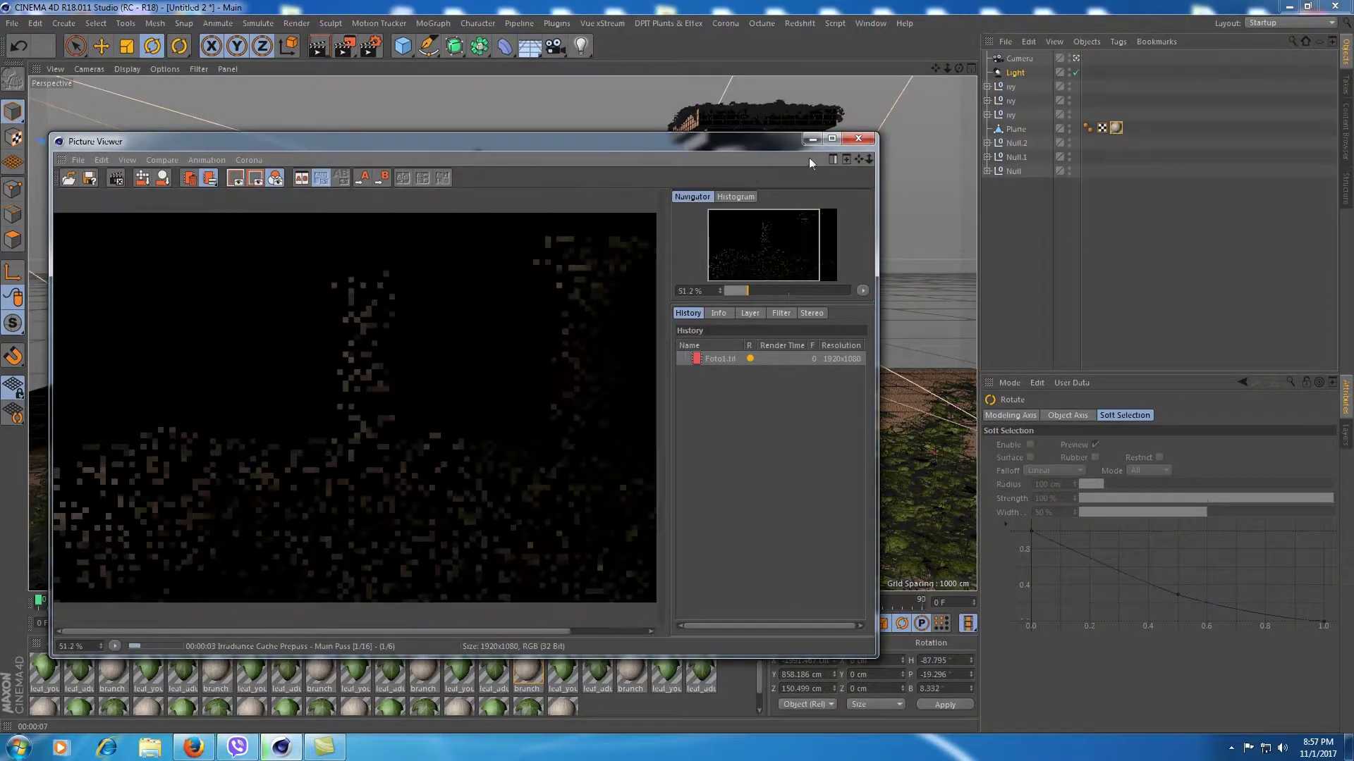
left_click(832, 138)
scroll(750, 266, "down", 1)
scroll(753, 265, "up", 1)
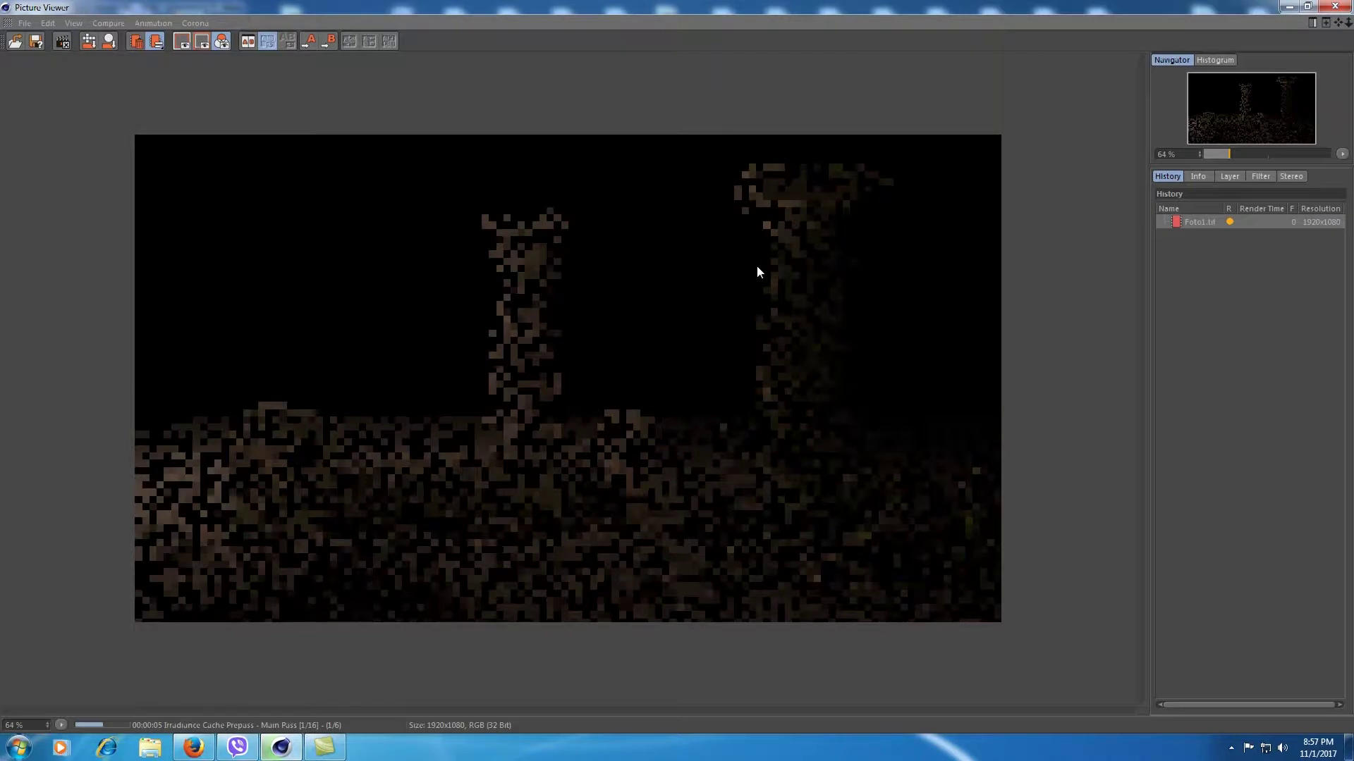
scroll(756, 265, "up", 1)
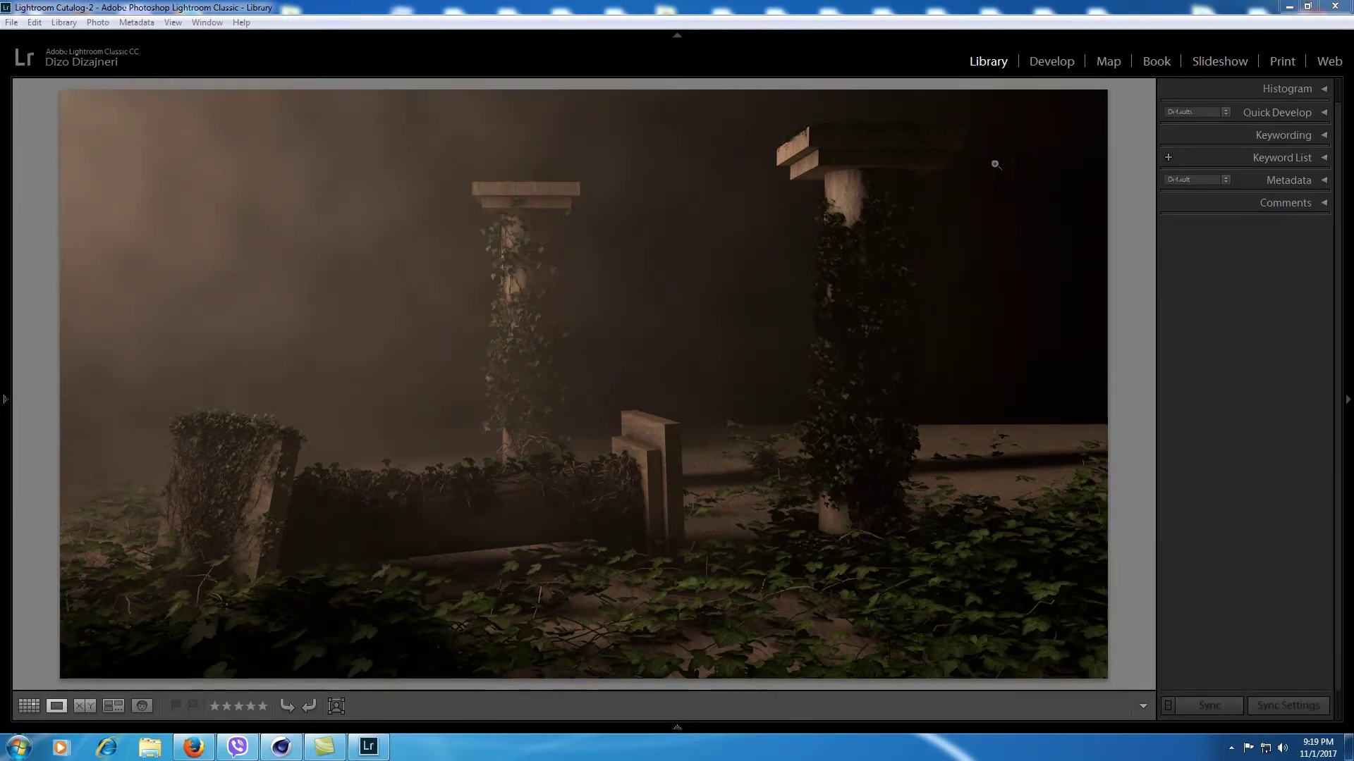
In Develop, raise Shadows, Clarity, Vibrance and Whites in the Basic panel
left_click(1054, 63)
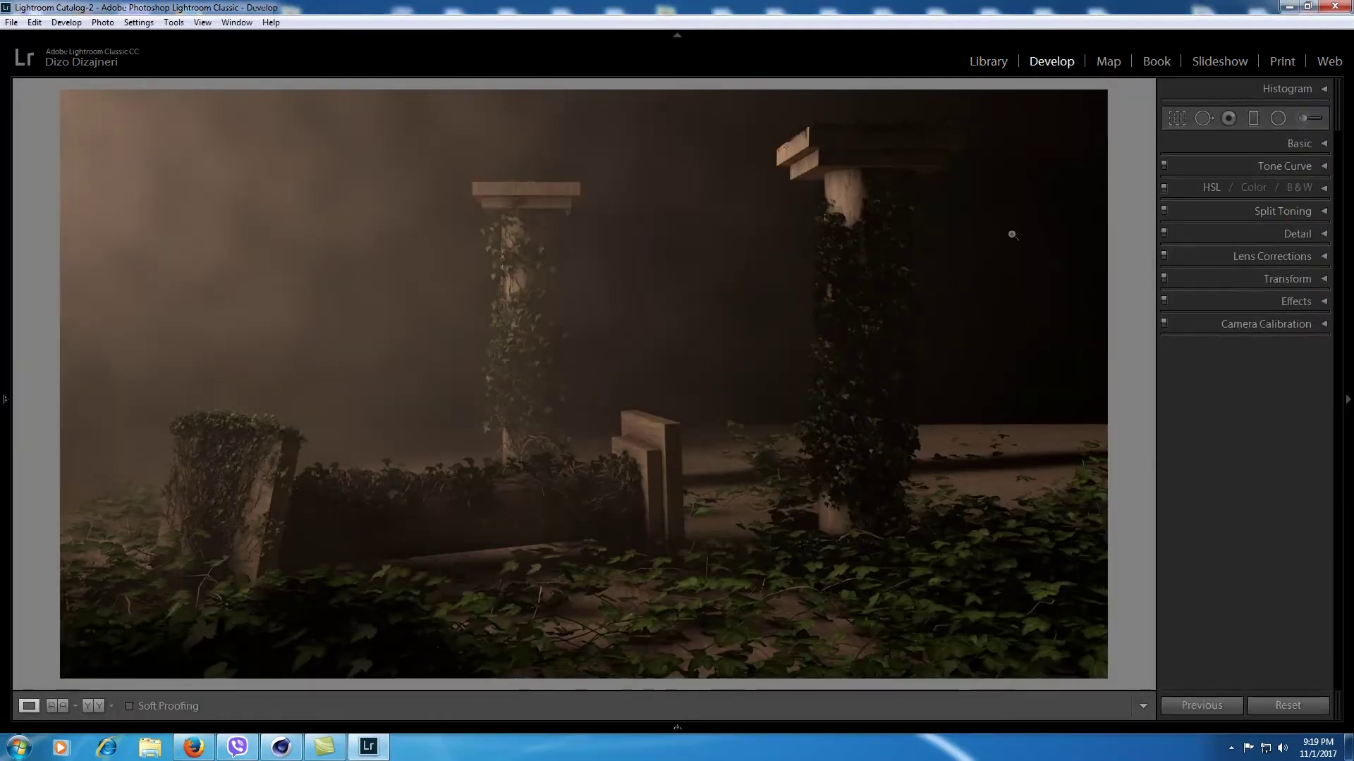
left_click(1324, 144)
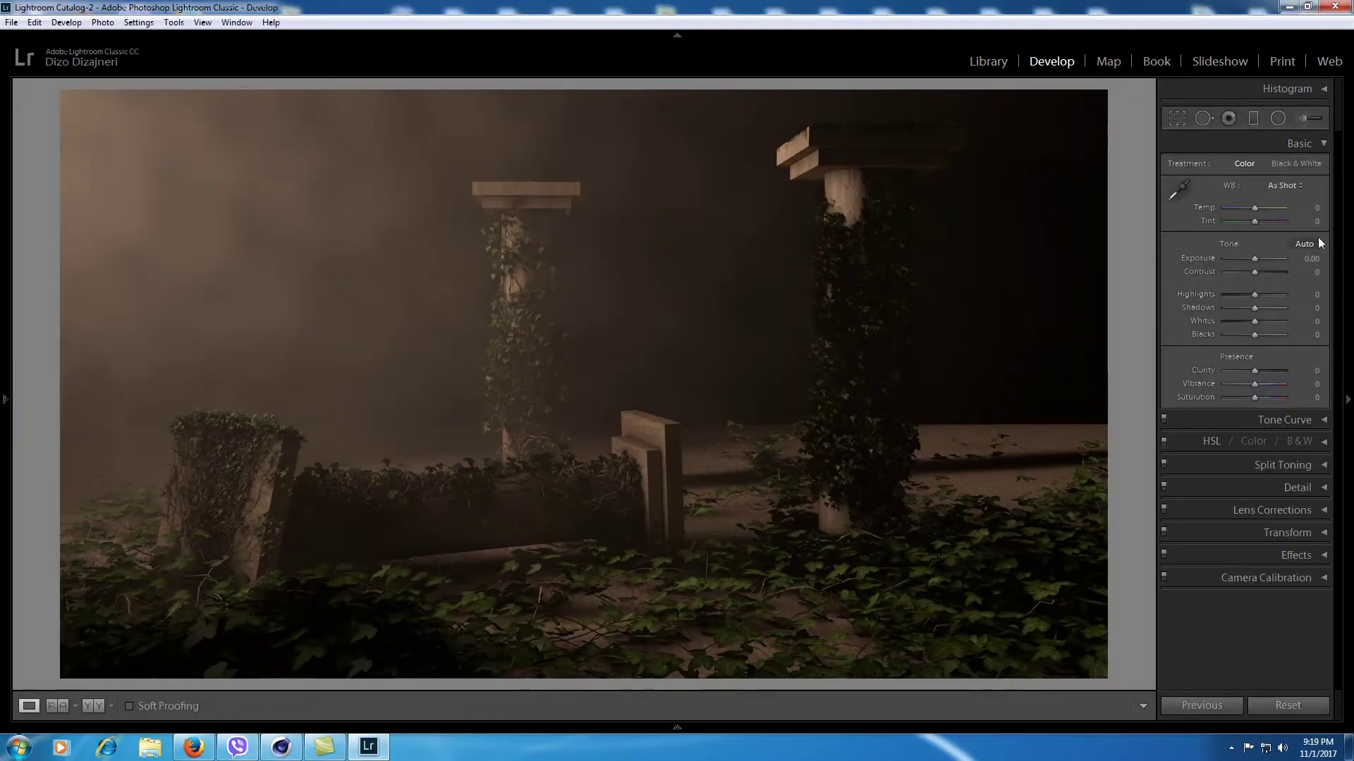
left_click_drag(1255, 308, 1257, 271)
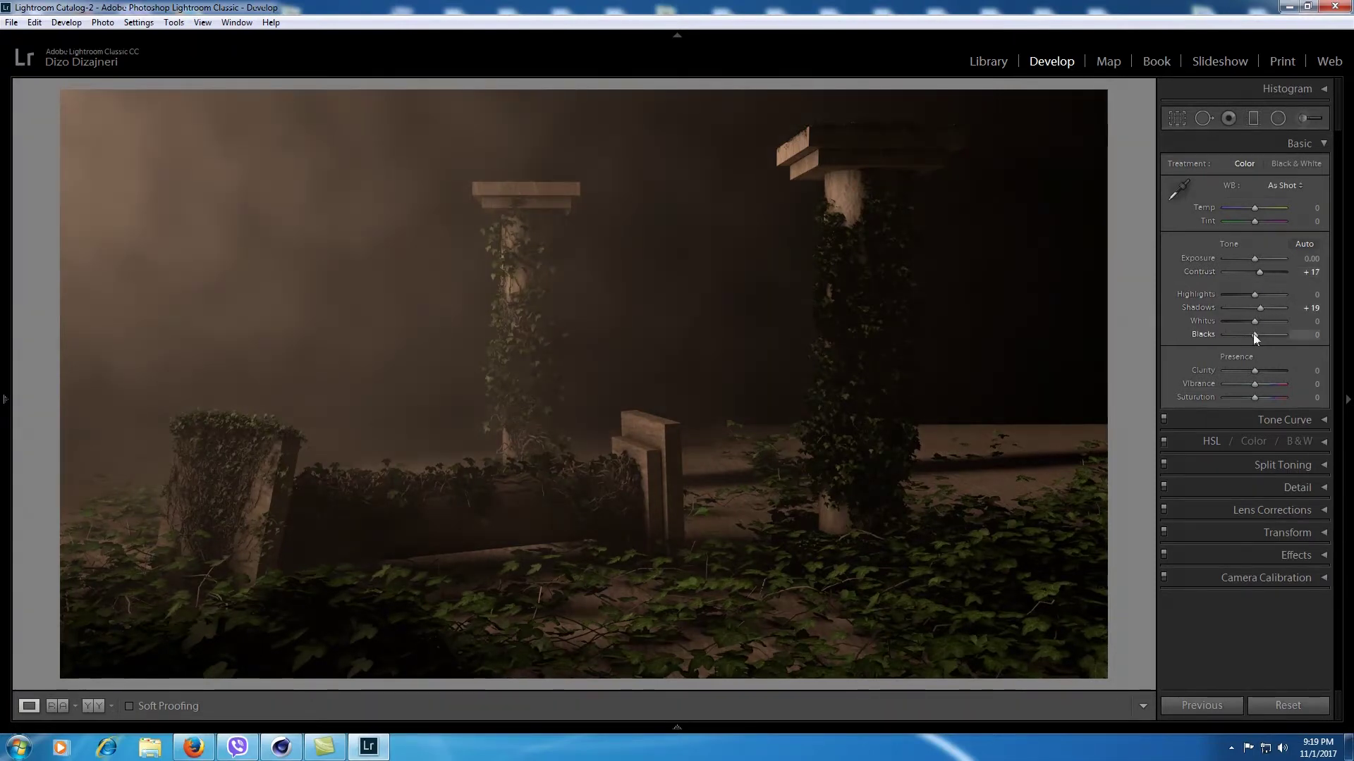
mouse_move(1256, 370)
left_mouse_down()
mouse_move(1272, 369)
mouse_move(1268, 383)
left_mouse_up()
left_click_drag(1256, 323, 1269, 307)
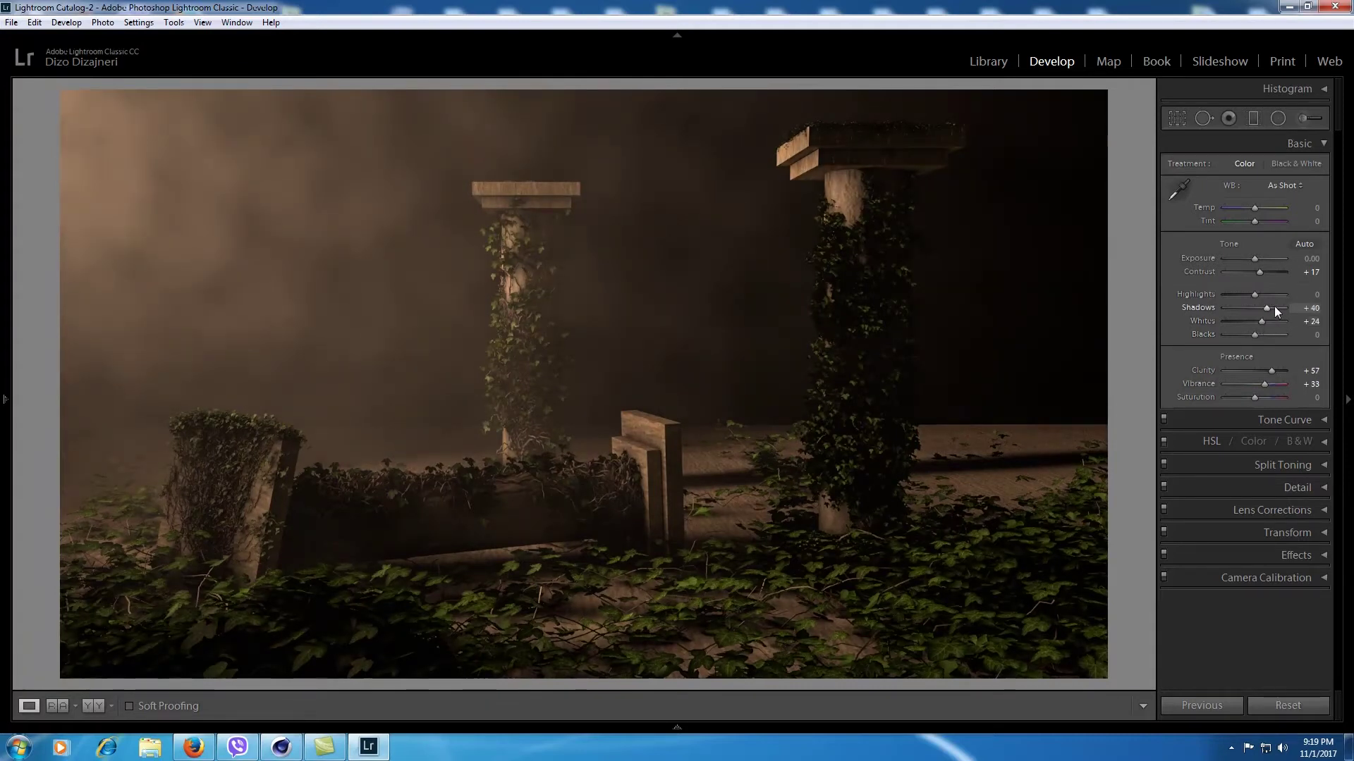
left_click(1325, 143)
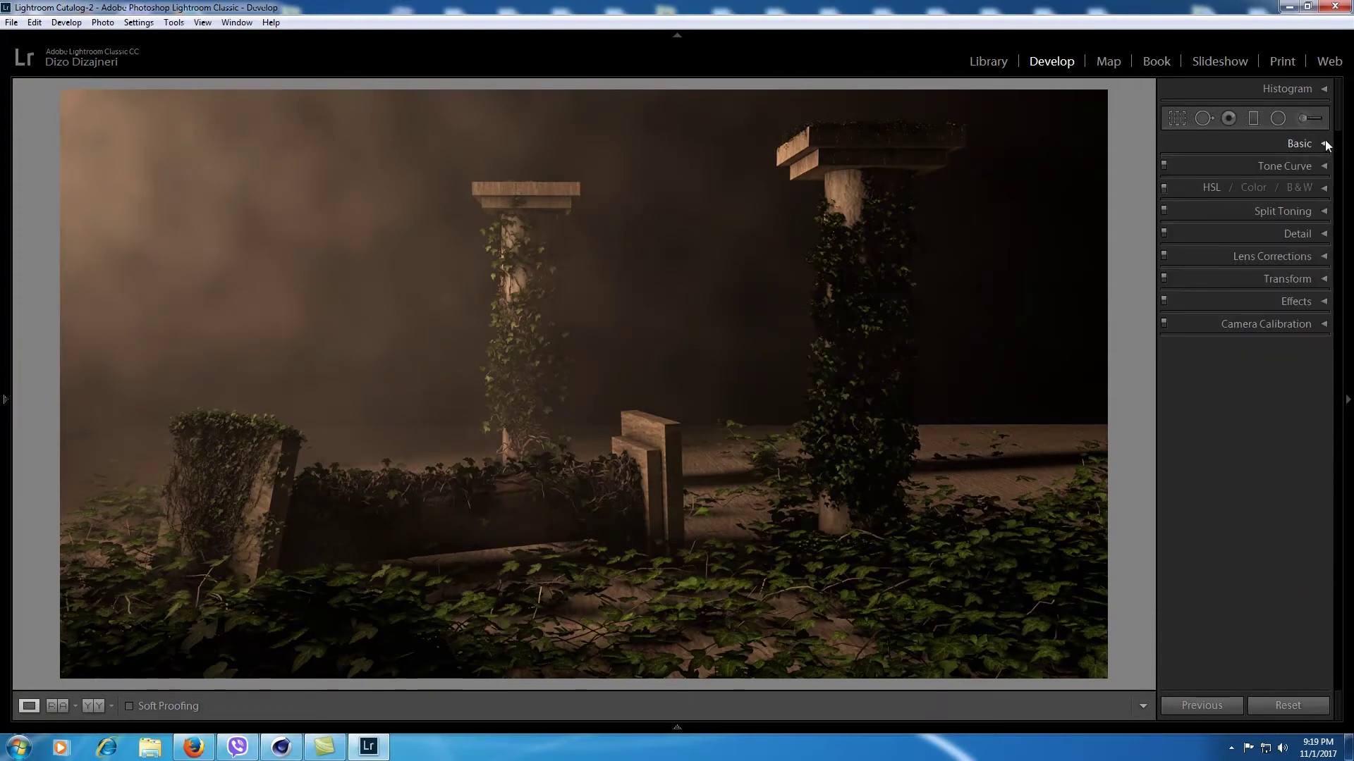
Enable Profile and Chromatic Aberration lens corrections
left_click(1279, 260)
left_click(1221, 299)
left_click(1319, 257)
left_click(1306, 118)
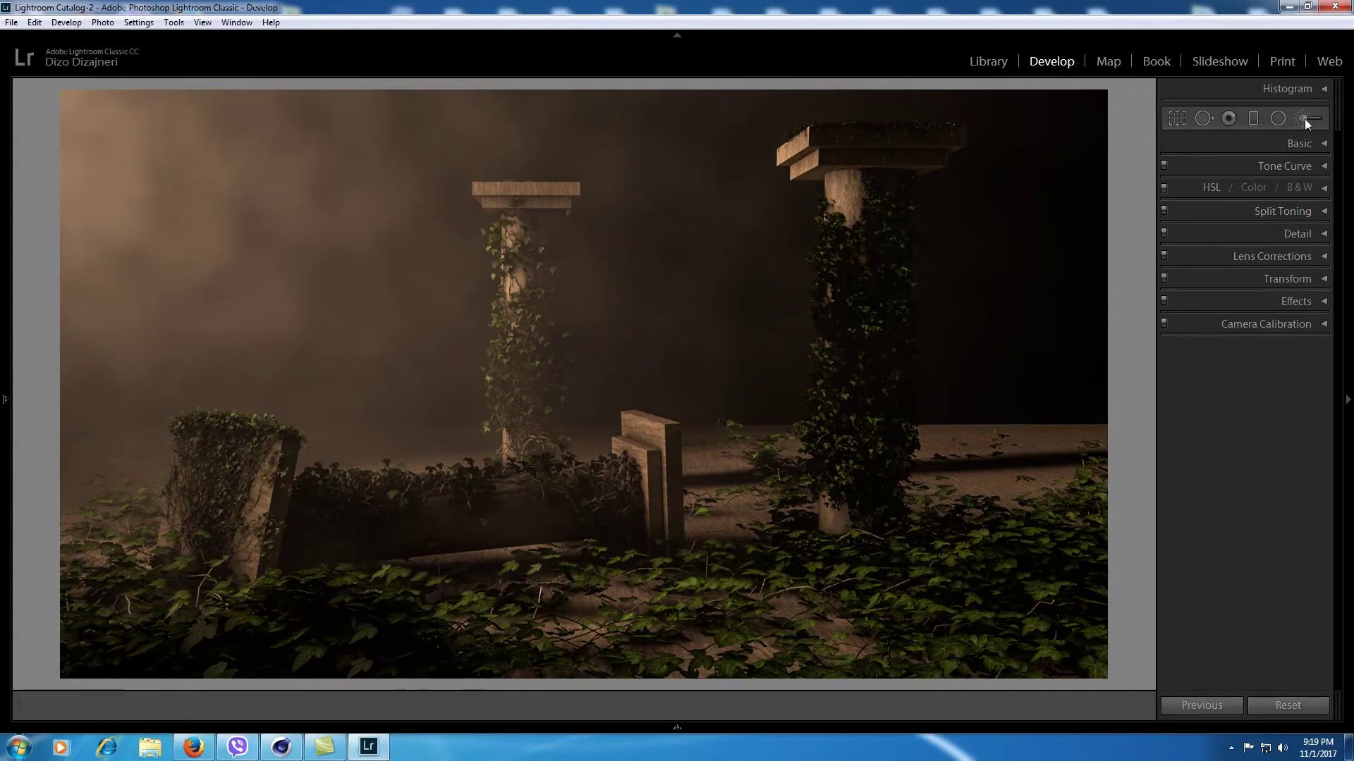
Paint an adjustment brush (Clarity 82, Sharpness 79, Contrast 21) over the ivy foliage
left_click_drag(162, 643, 438, 623)
key("h")
key("h")
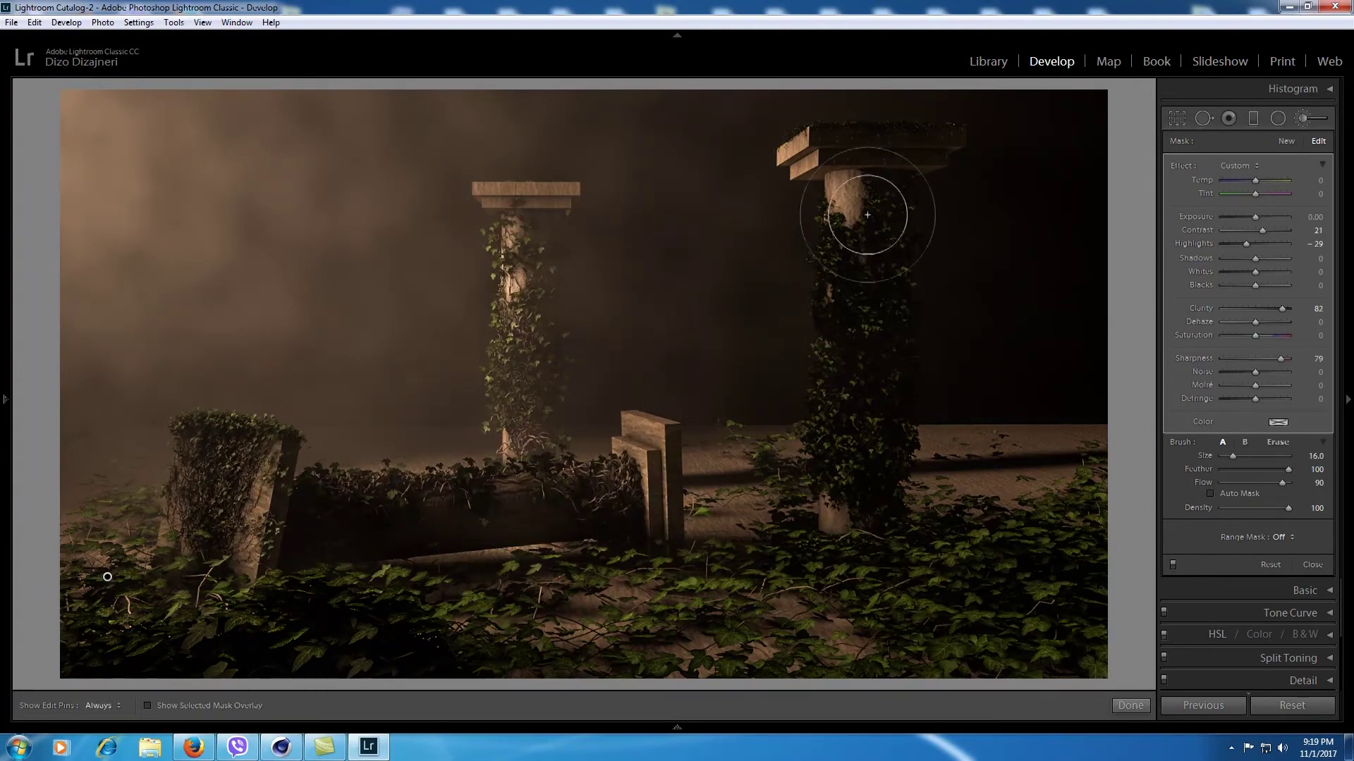
key("h")
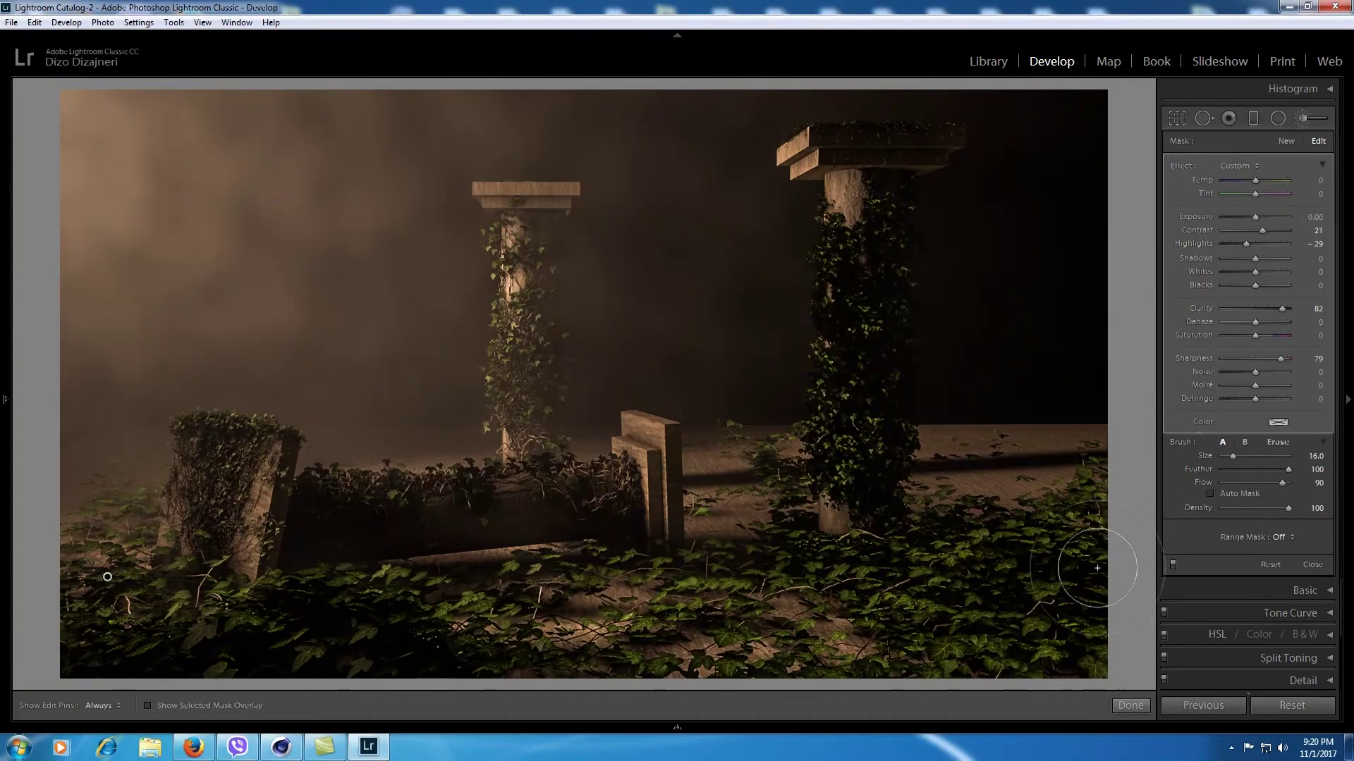
left_click(1303, 118)
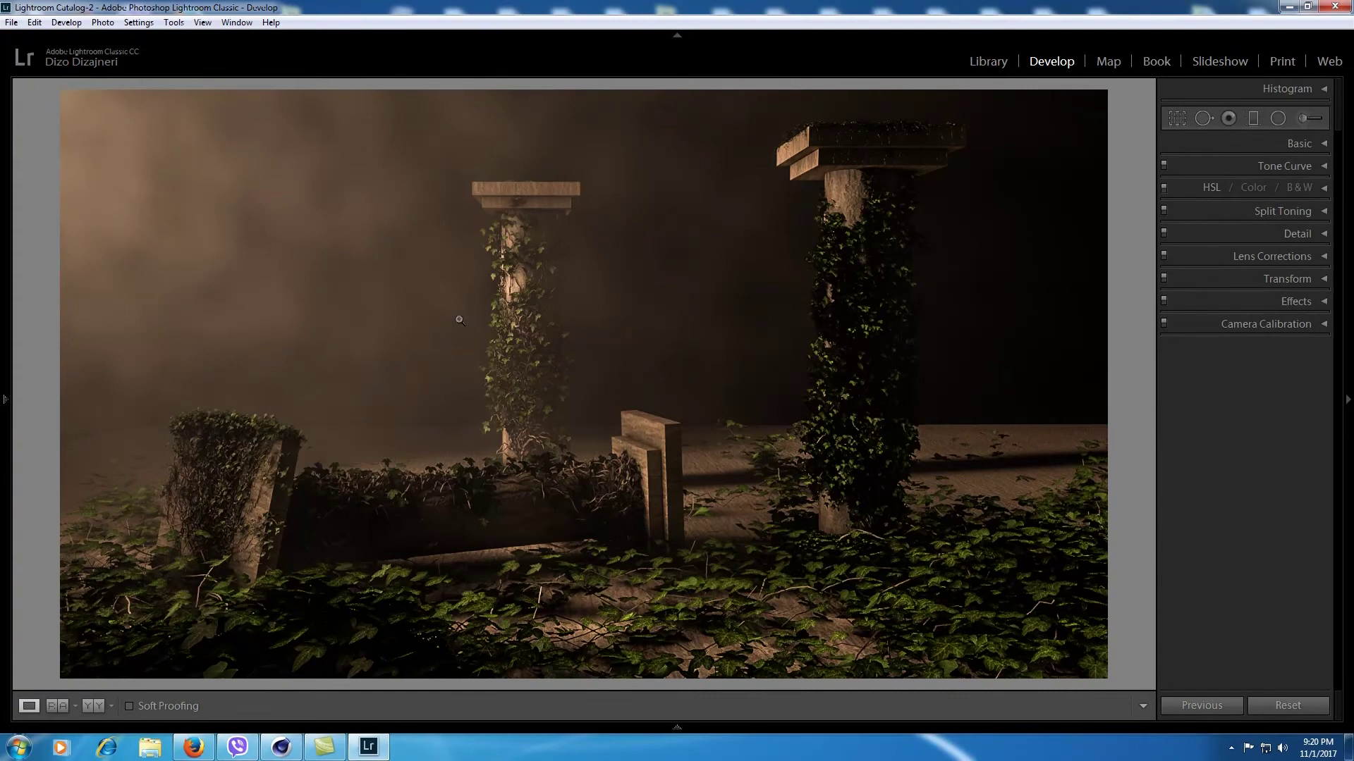
From the Library, export the graded render as a quality-100 sRGB JPEG into an Untitled Export subfolder
left_click(994, 62)
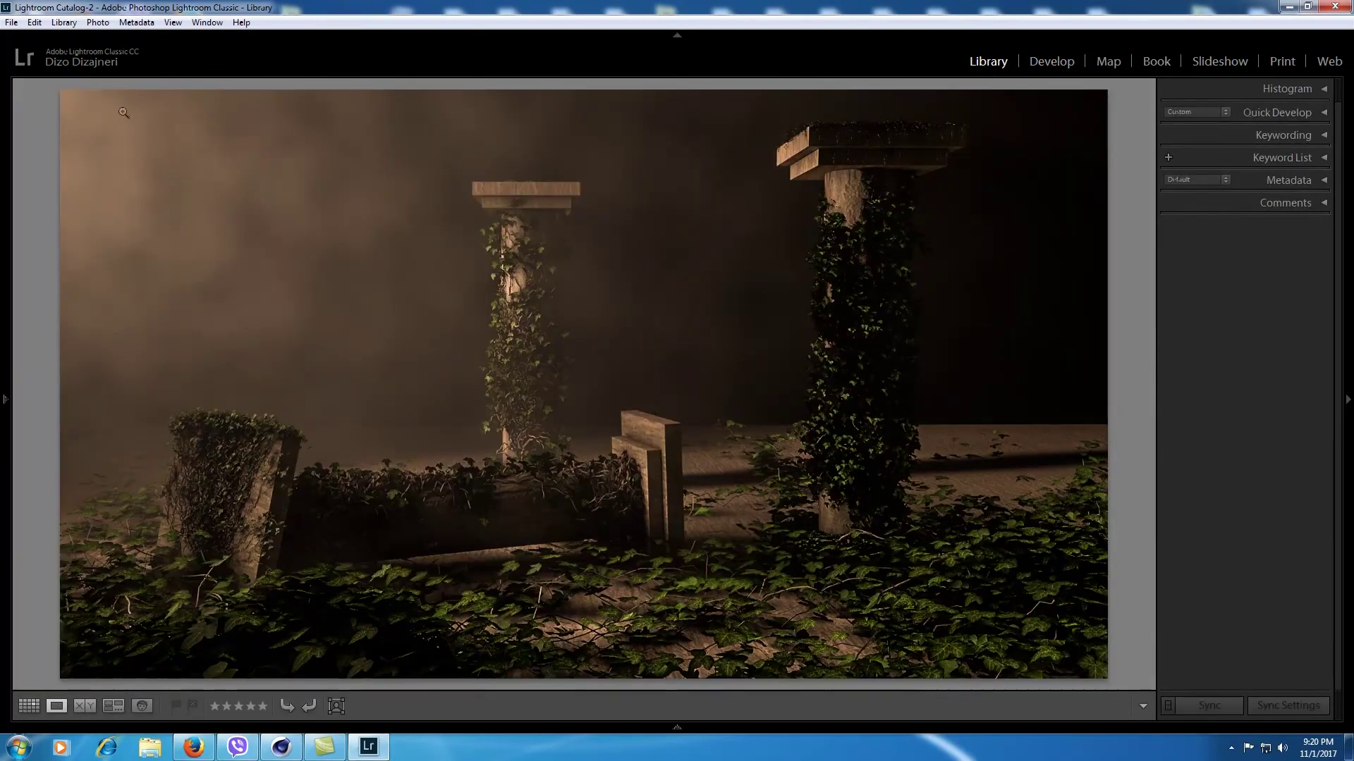
left_click(4, 475)
left_click(152, 708)
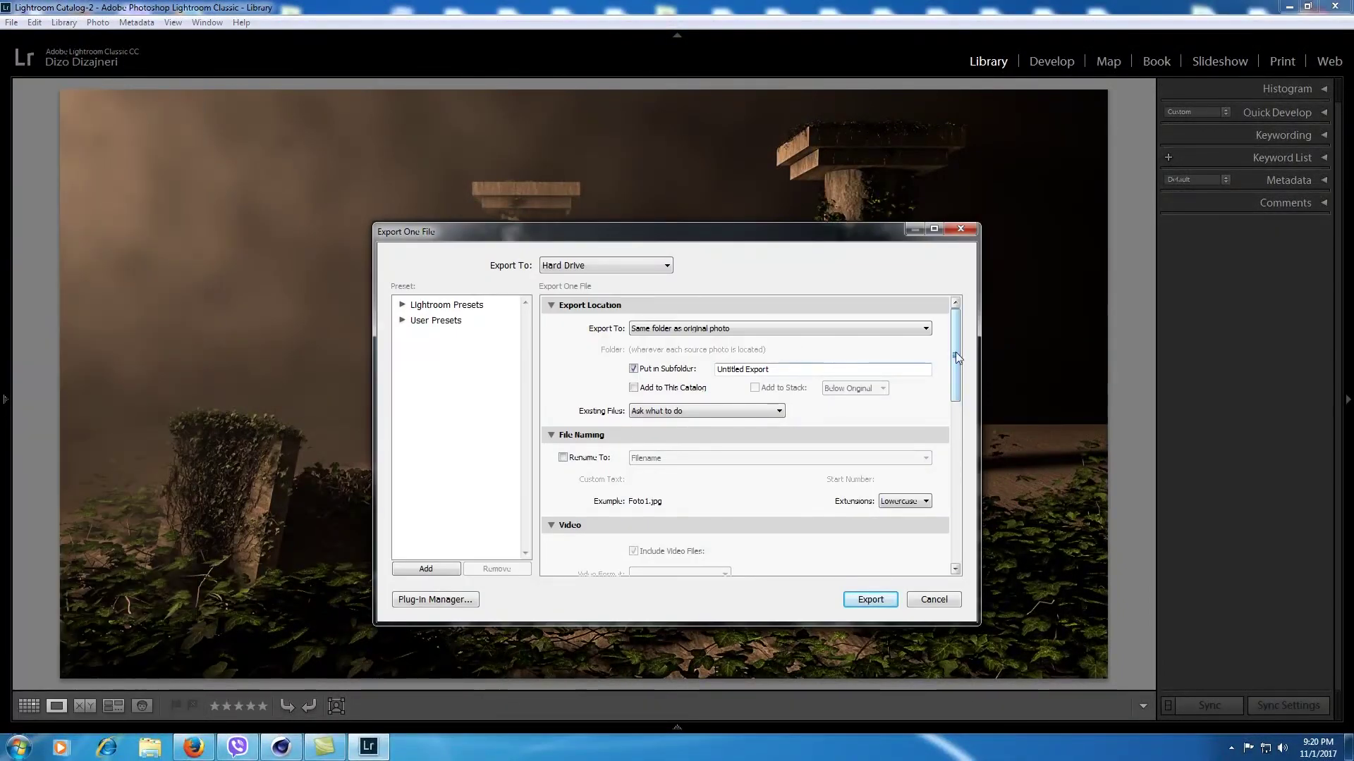
scroll(871, 362, "down", 4)
scroll(871, 362, "down", 3)
scroll(871, 362, "down", 3)
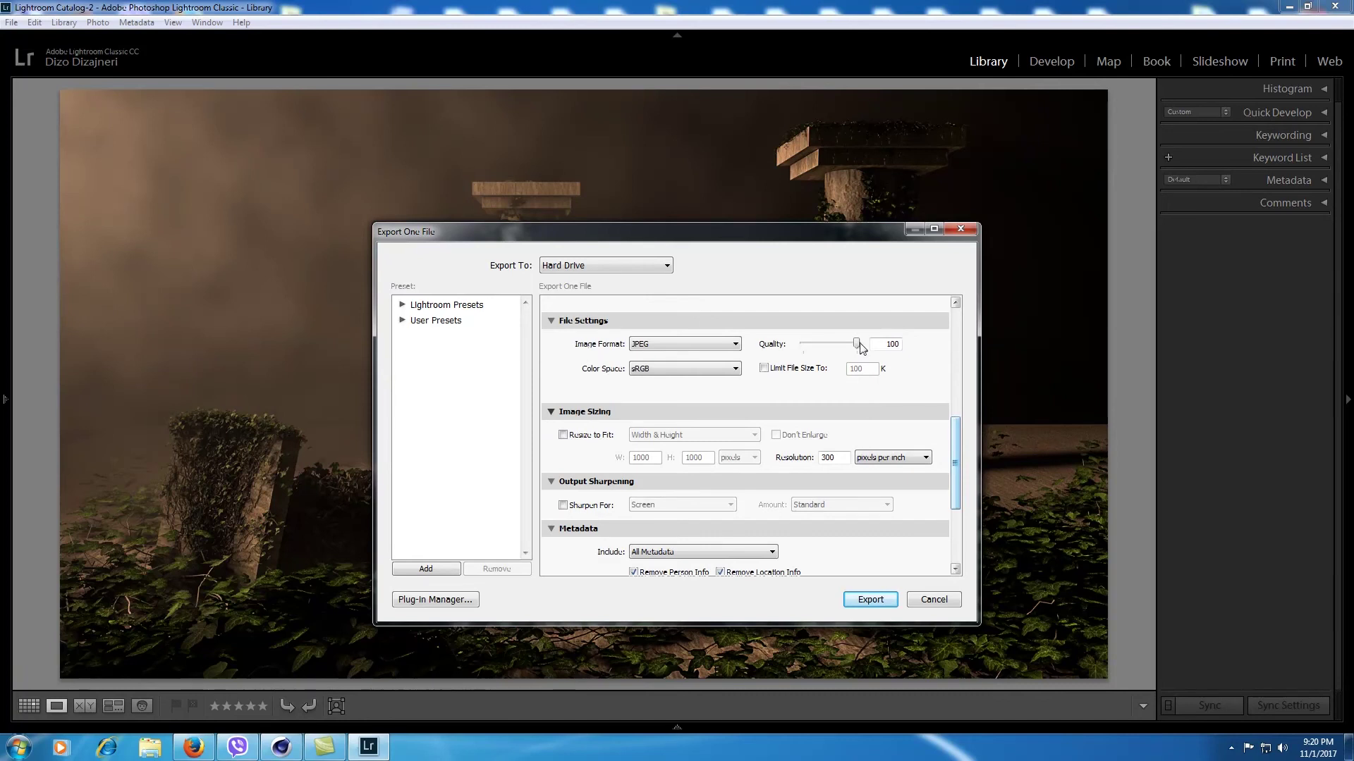
left_click(868, 601)
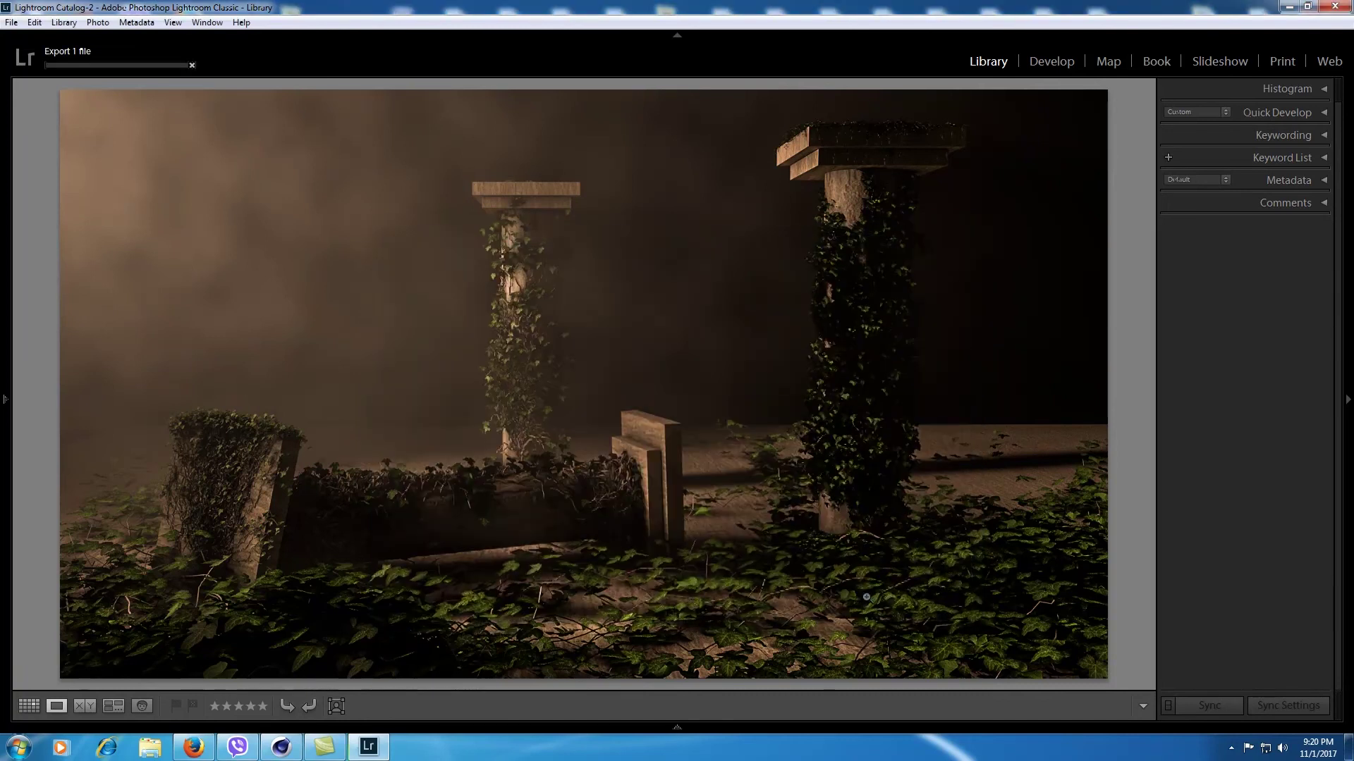